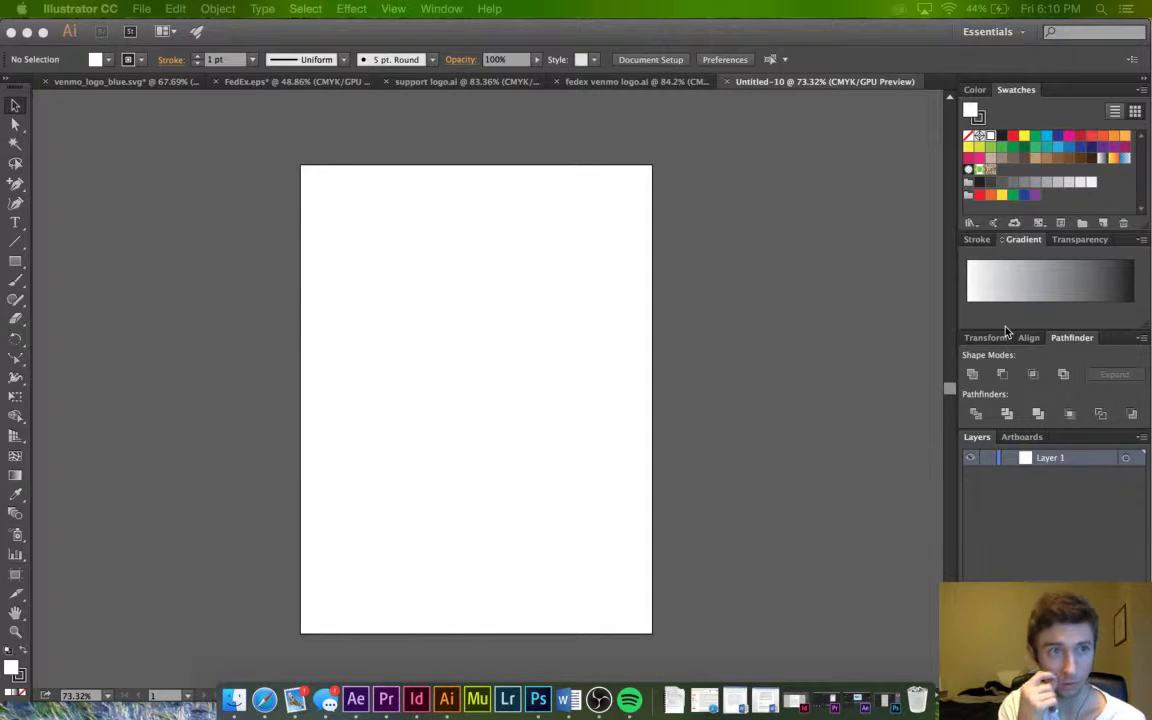
Switch to Spotify, start music playback, minimise its window and raise the volume.
{"action": "left_click", "coordinate": [629, 699]}
{"action": "left_click", "coordinate": [84, 640]}
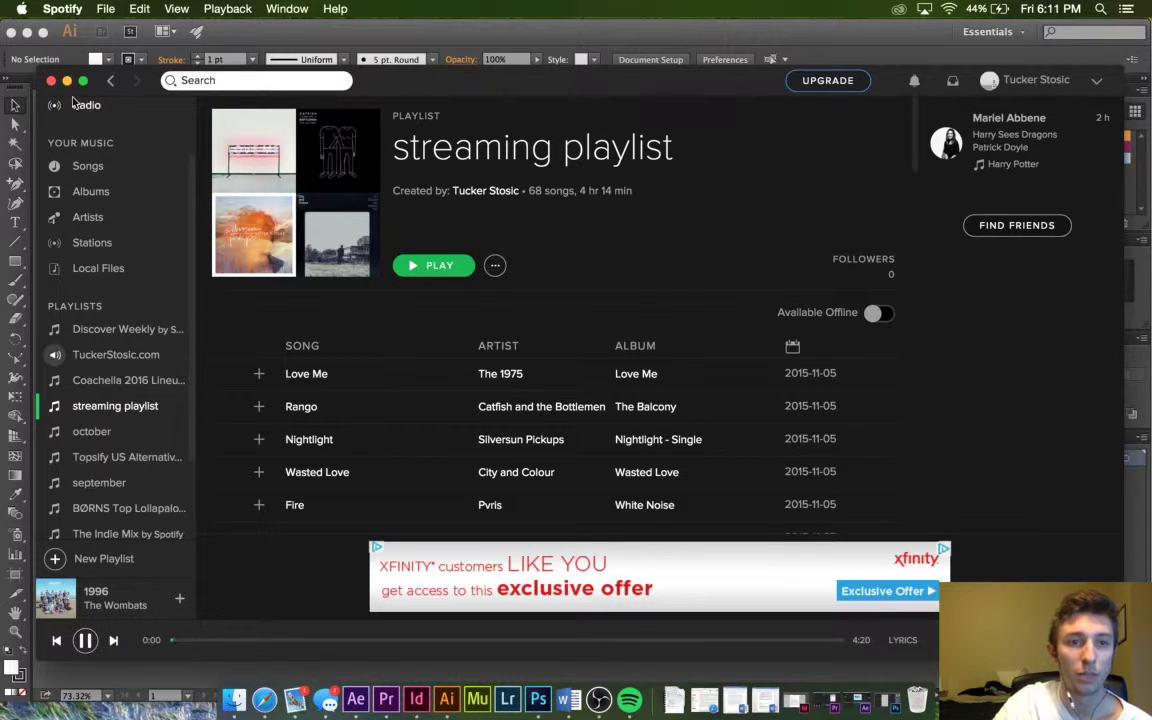
{"action": "left_click", "coordinate": [67, 80]}
{"action": "key", "text": "XF86AudioRaiseVolume"}
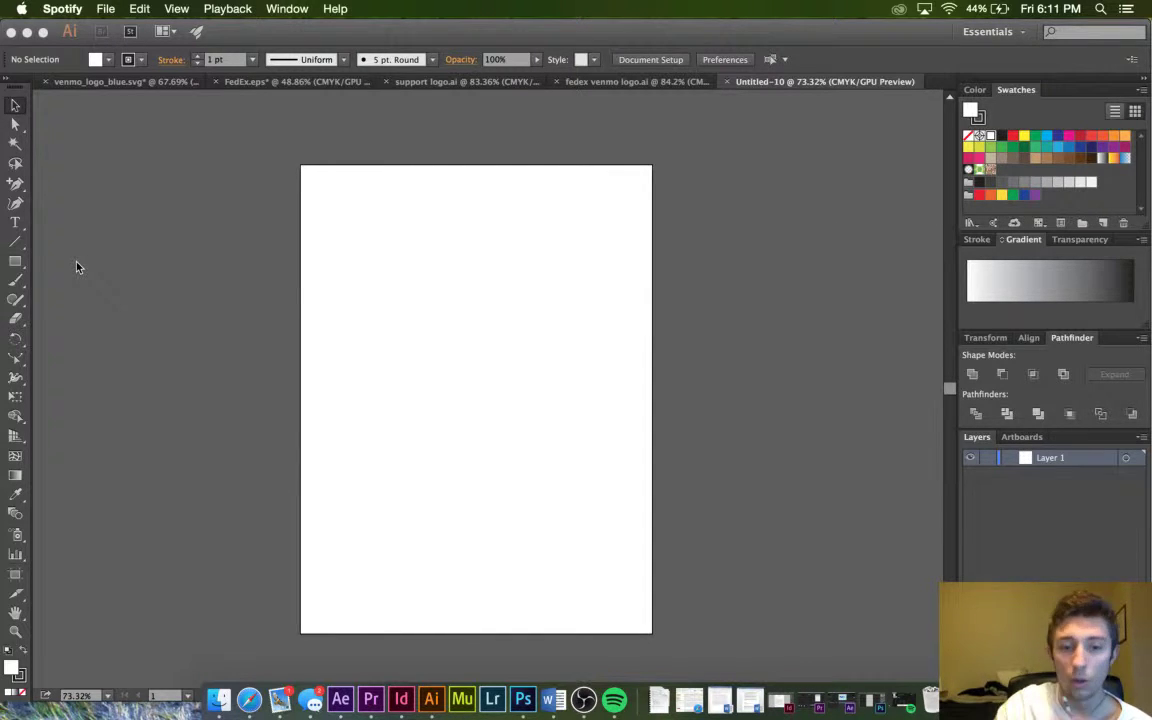
Draw a rectangle and resize it to about 372 × 515 pt, centred on the artboard.
{"action": "left_click", "coordinate": [21, 264]}
{"action": "left_click", "coordinate": [20, 266]}
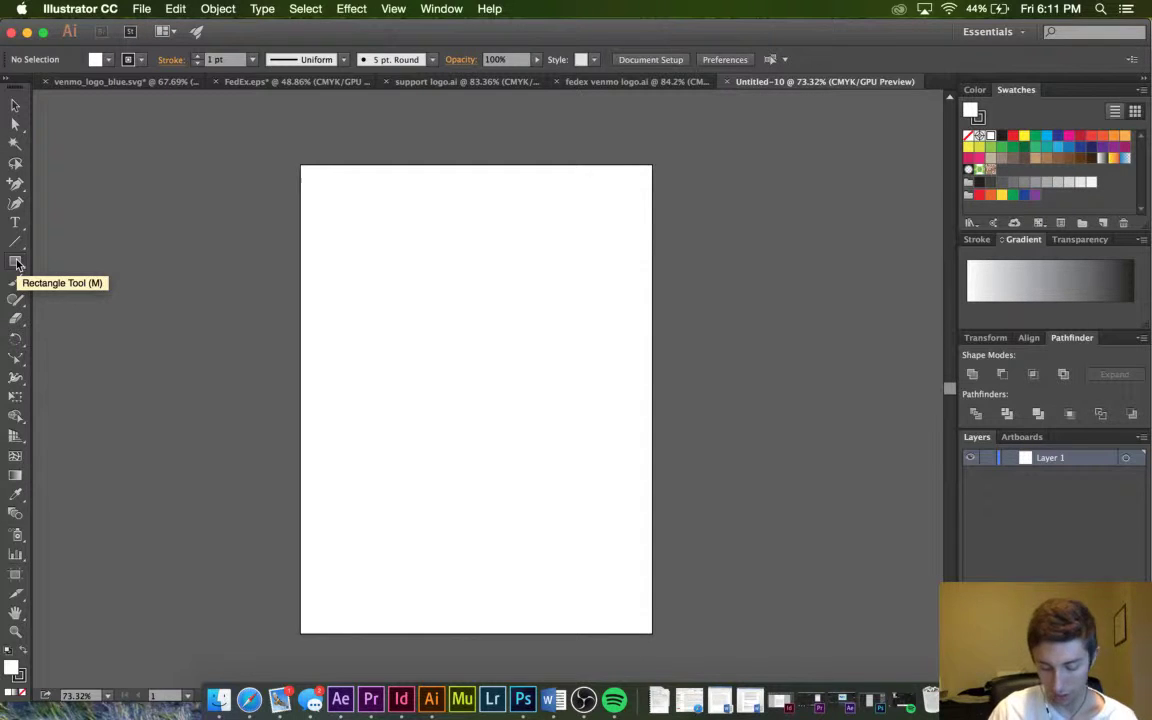
{"action": "left_click", "coordinate": [16, 262]}
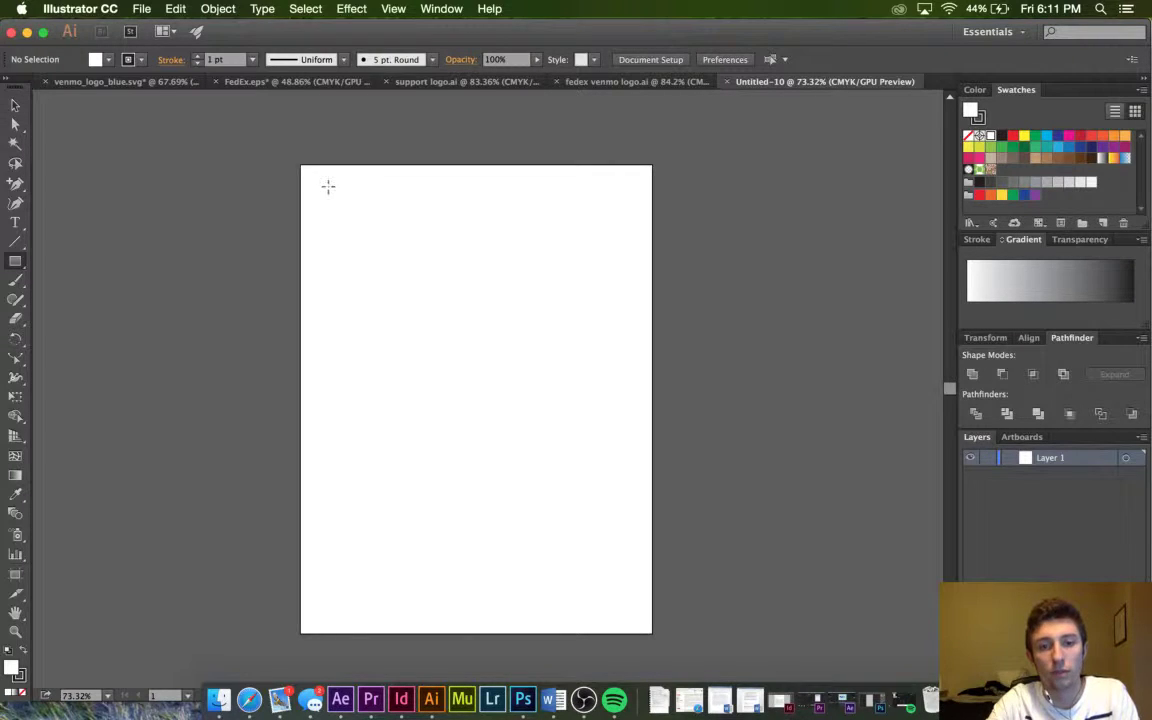
{"action": "left_click_drag", "start_coordinate": [366, 257], "coordinate": [631, 611]}
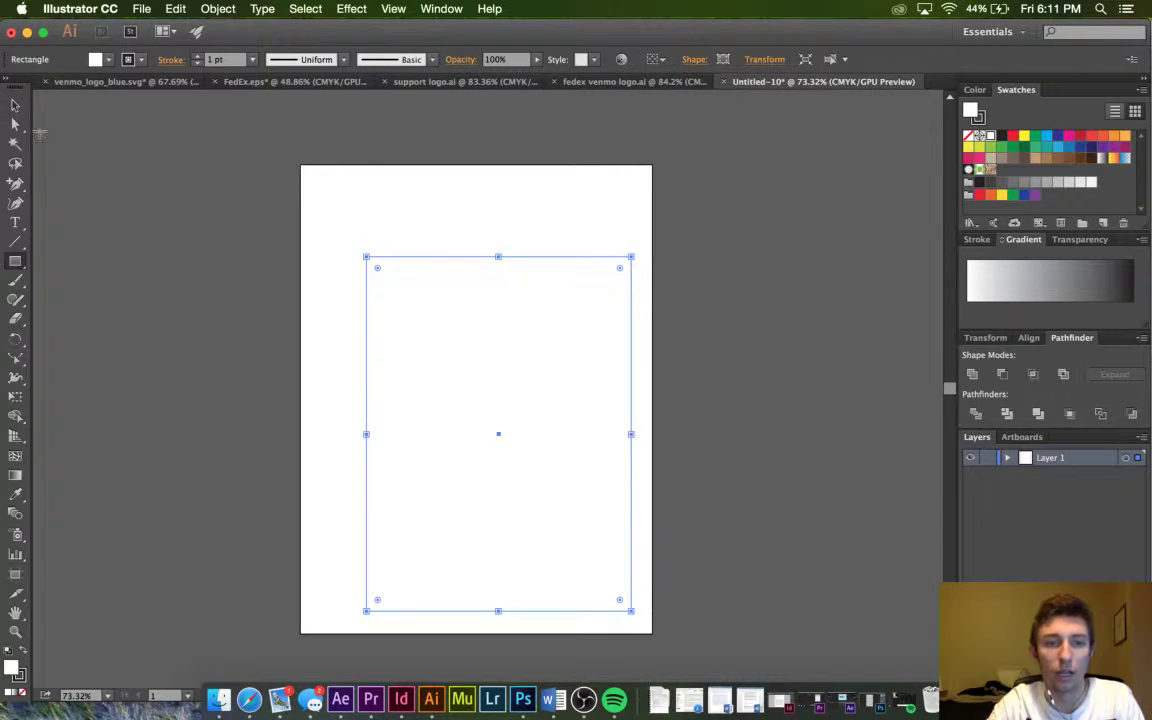
{"action": "left_click", "coordinate": [15, 104]}
{"action": "left_click_drag", "start_coordinate": [367, 258], "coordinate": [324, 187]}
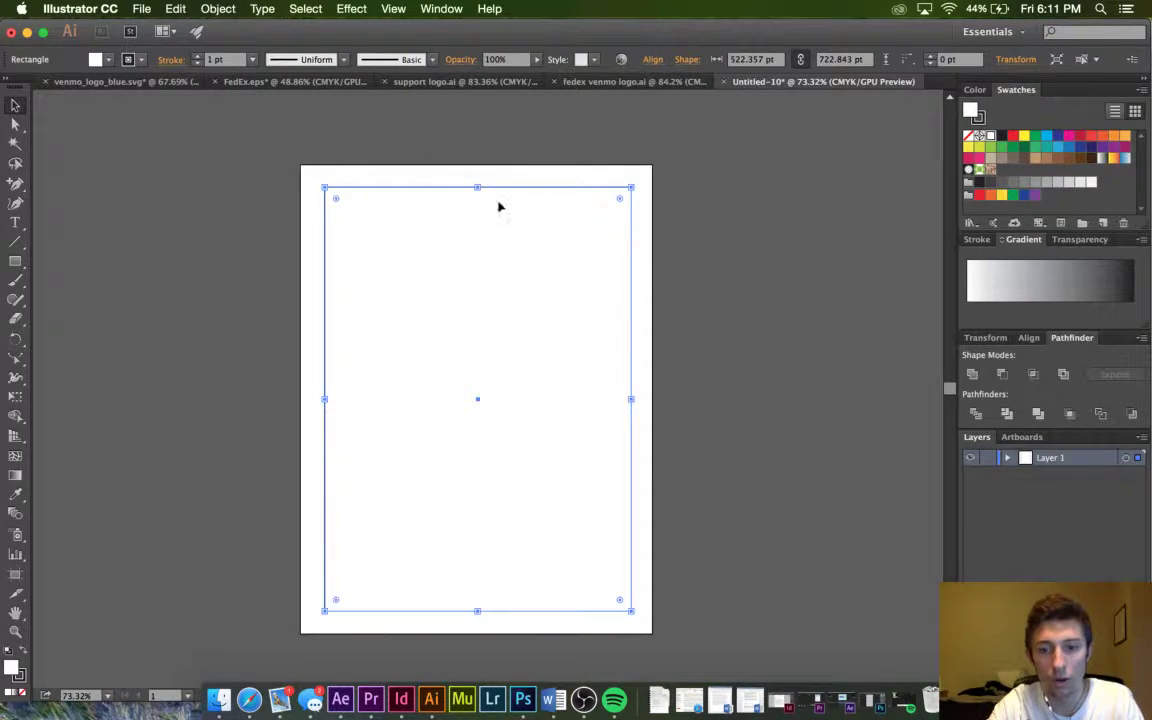
{"action": "left_click_drag", "start_coordinate": [630, 185], "coordinate": [590, 207]}
{"action": "left_click", "coordinate": [646, 185]}
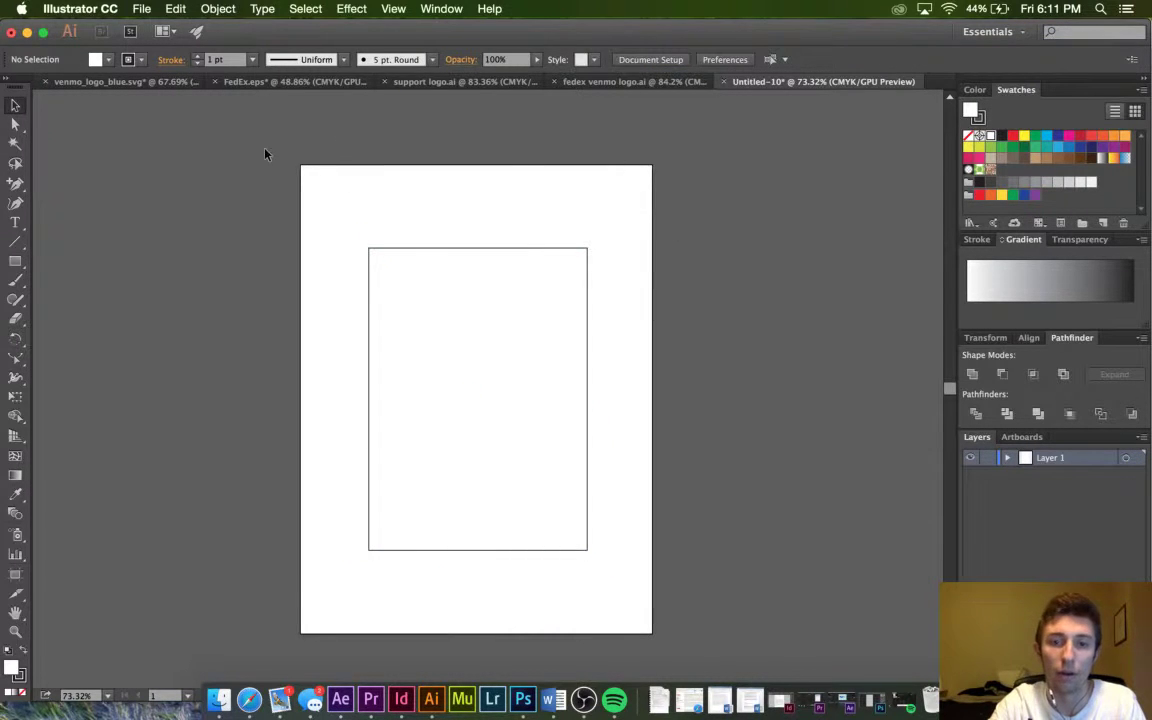
Remove the rectangle's fill and set its black stroke weight to 31 pt.
{"action": "left_click", "coordinate": [587, 458]}
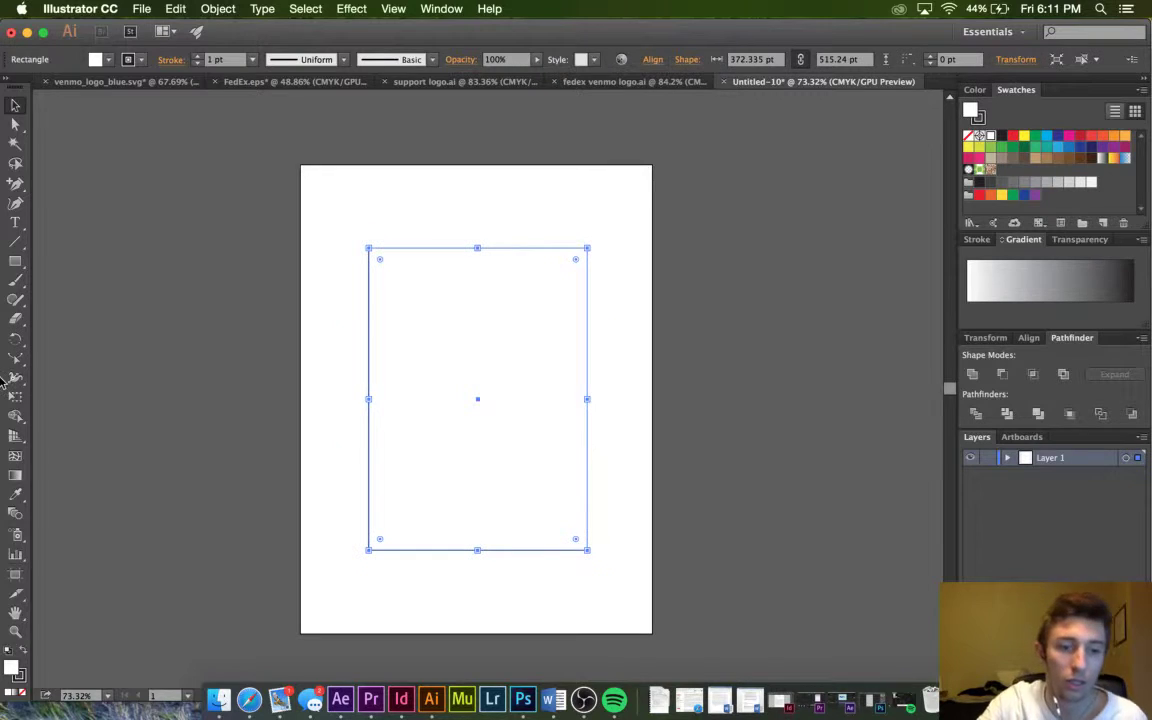
{"action": "left_click", "coordinate": [22, 692]}
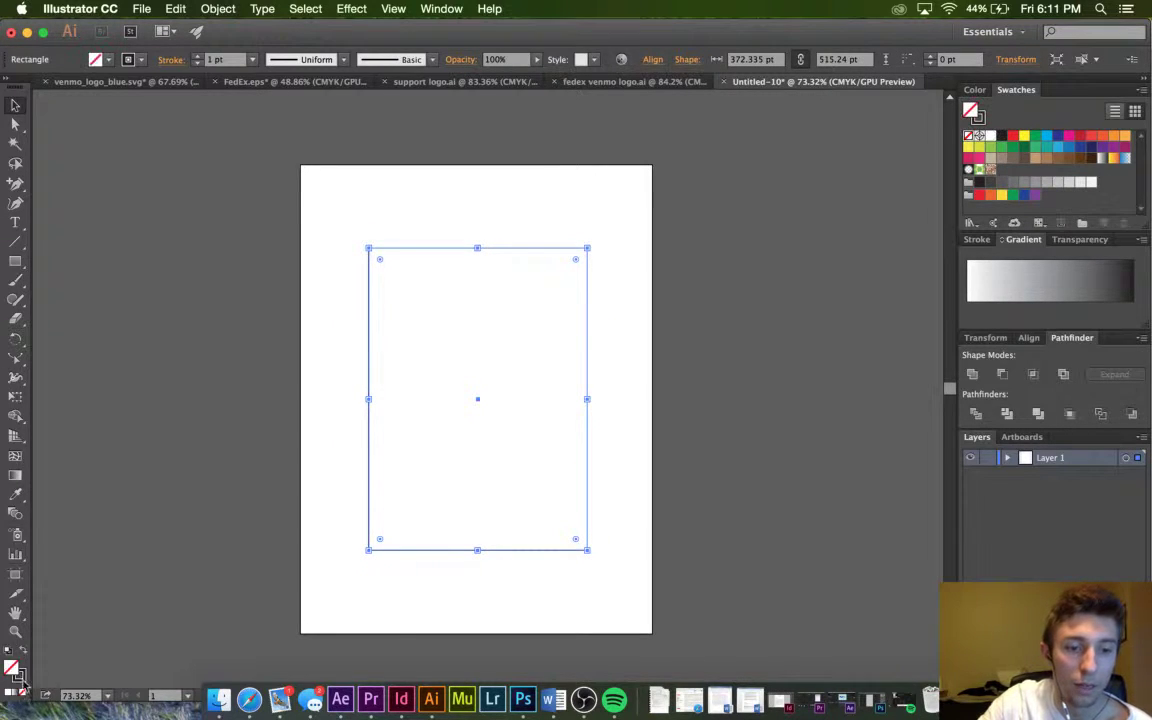
{"action": "left_click_drag", "start_coordinate": [194, 57], "coordinate": [194, 59]}
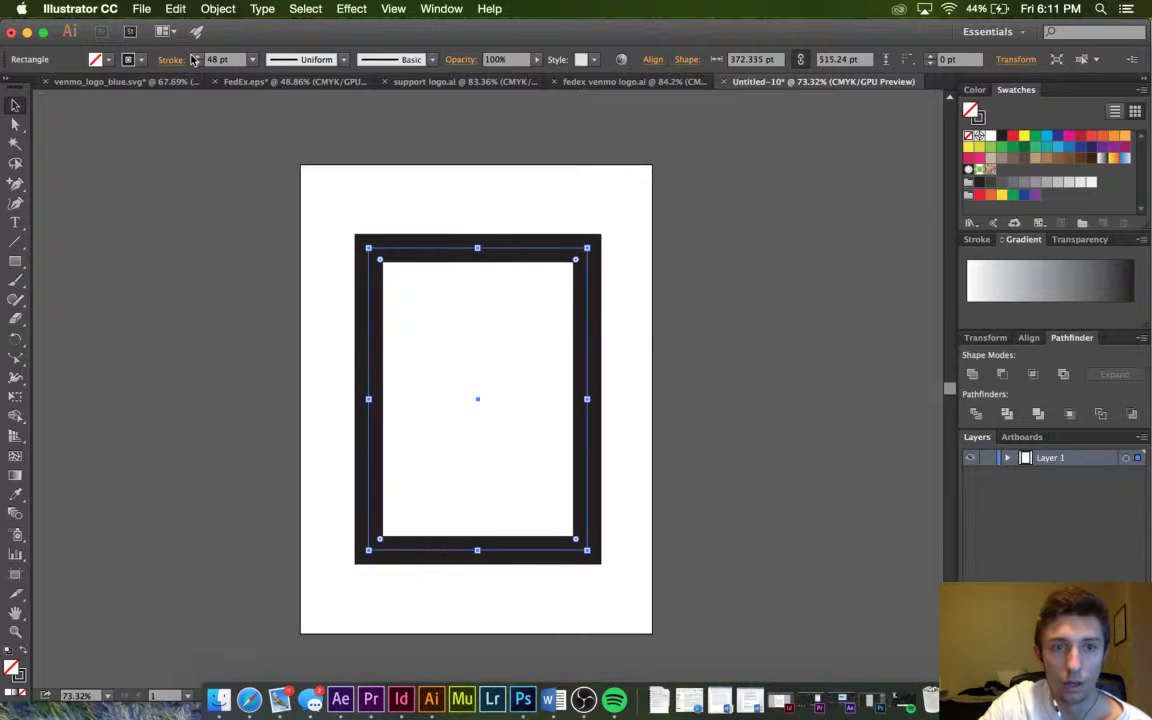
{"action": "left_click", "coordinate": [196, 274]}
{"action": "left_click", "coordinate": [428, 240]}
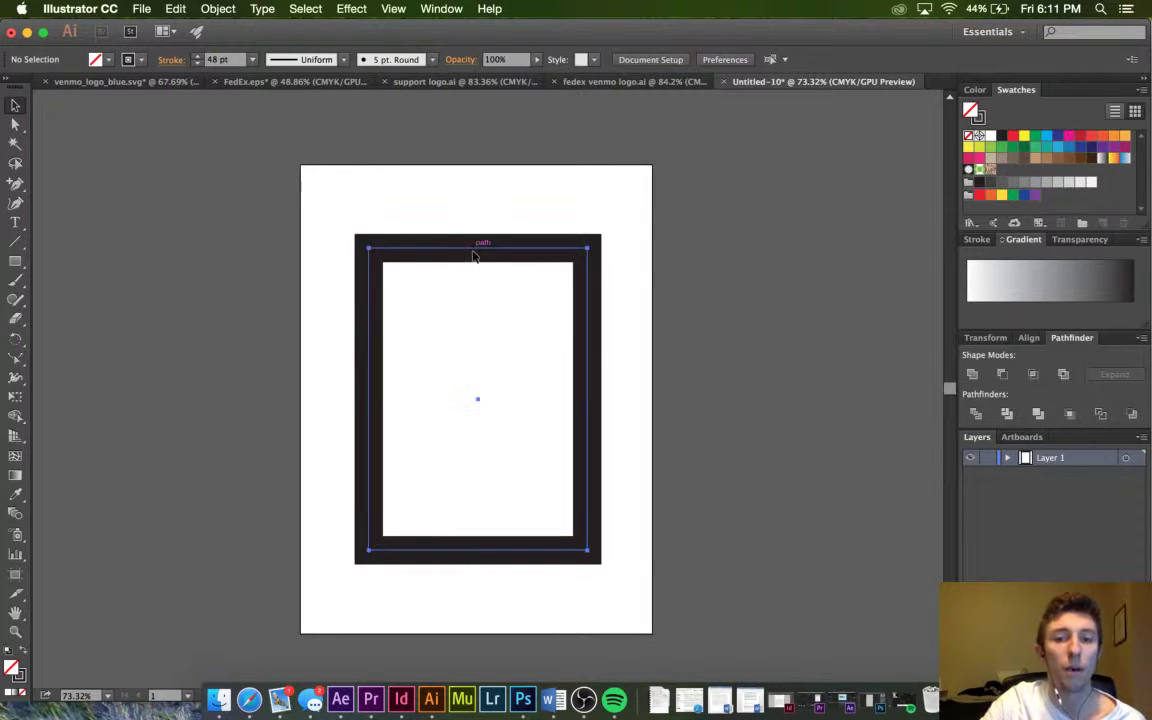
{"action": "left_click_drag", "start_coordinate": [197, 64], "coordinate": [197, 64]}
{"action": "left_click", "coordinate": [355, 229]}
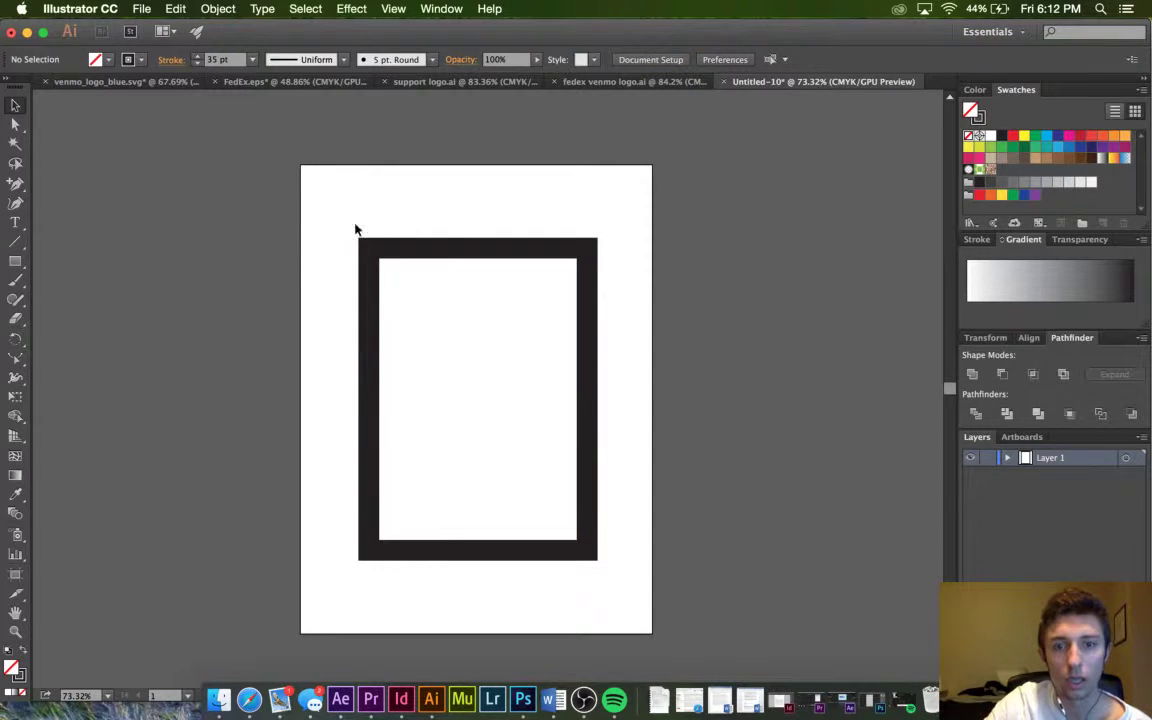
{"action": "left_click", "coordinate": [415, 250]}
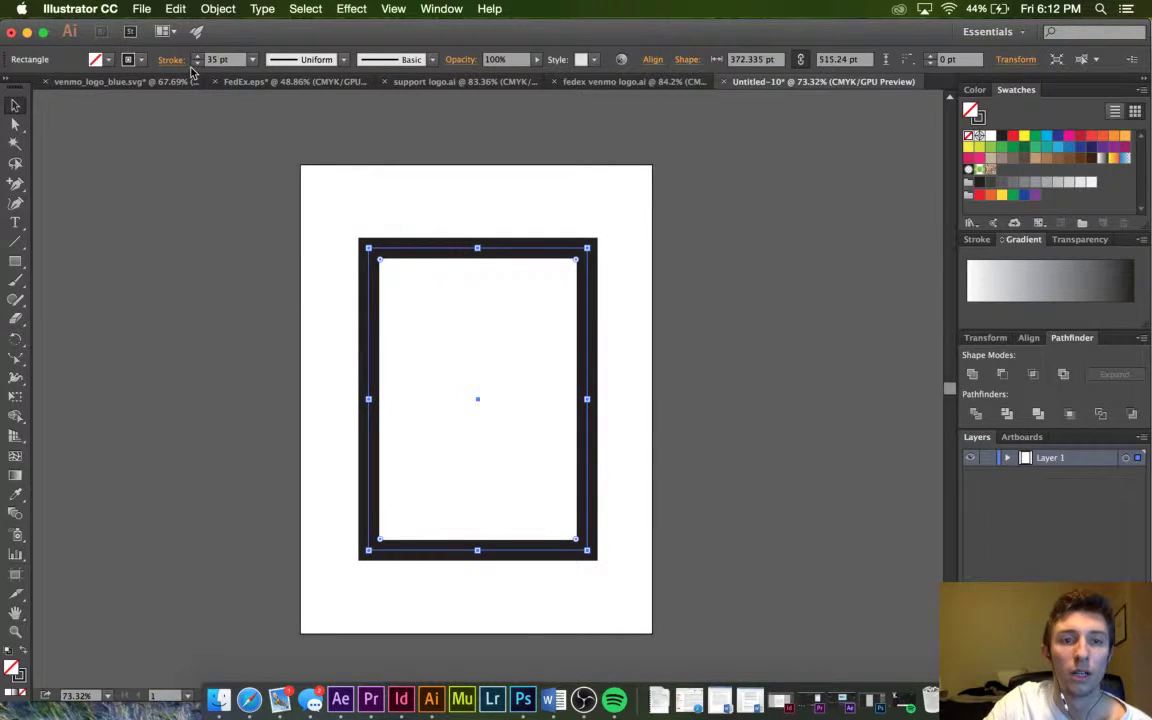
{"action": "left_click_drag", "start_coordinate": [197, 64], "coordinate": [197, 64]}
{"action": "left_click", "coordinate": [188, 122]}
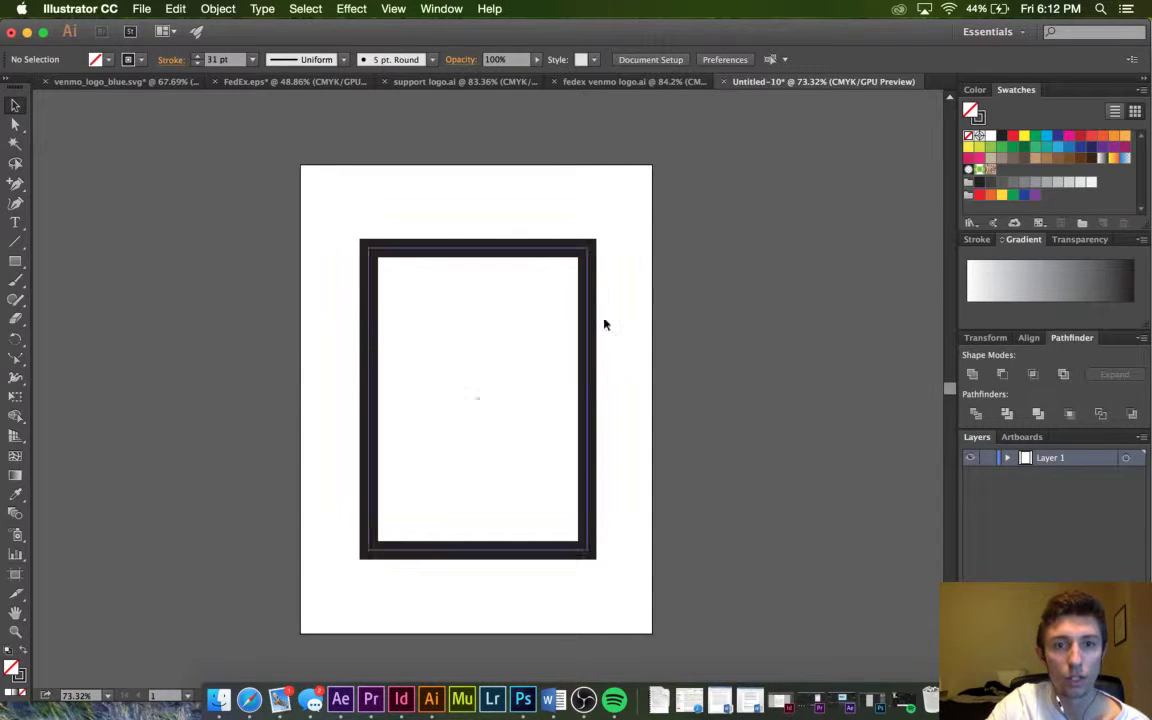
Create a scaled-down copy of the rectangular frame, about 143 × 198 pt, centred inside the original.
{"action": "left_click", "coordinate": [16, 262]}
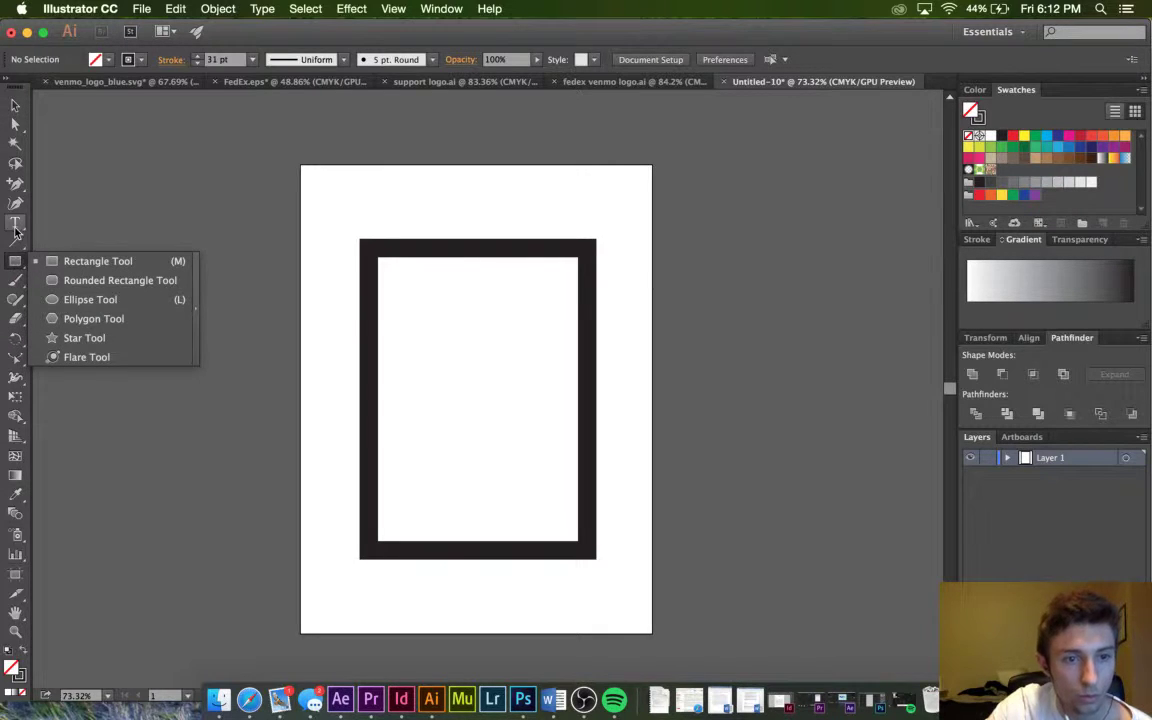
{"action": "left_click", "coordinate": [14, 262]}
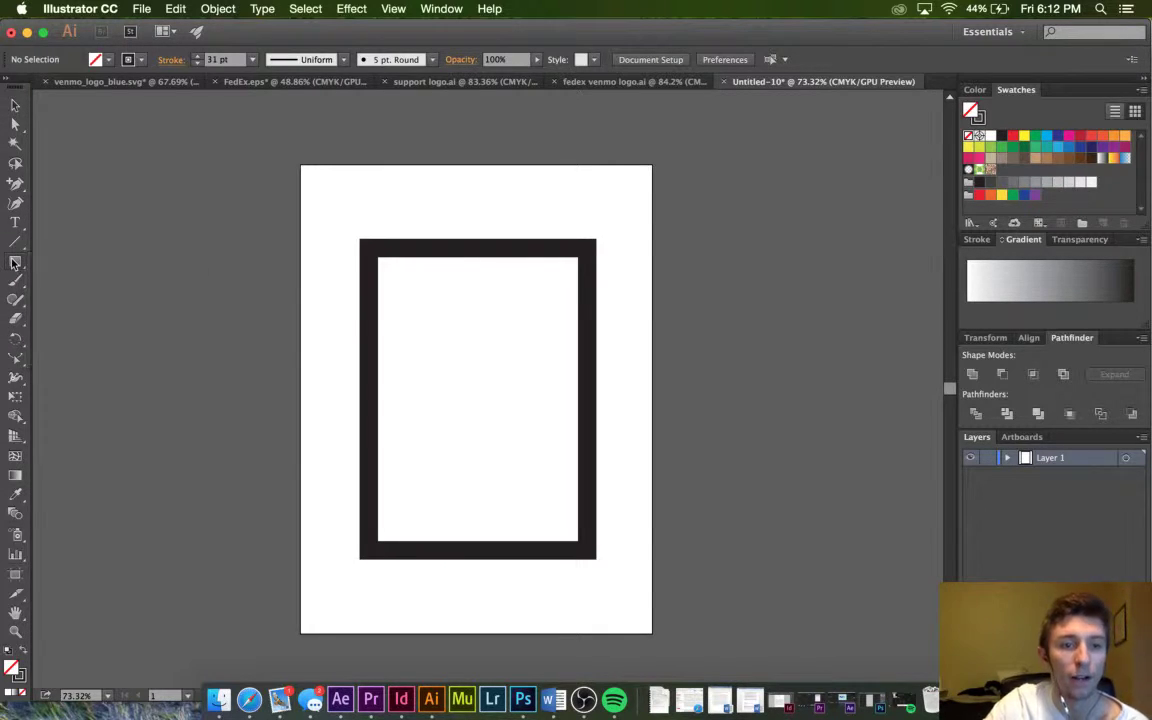
{"action": "left_click", "coordinate": [15, 105]}
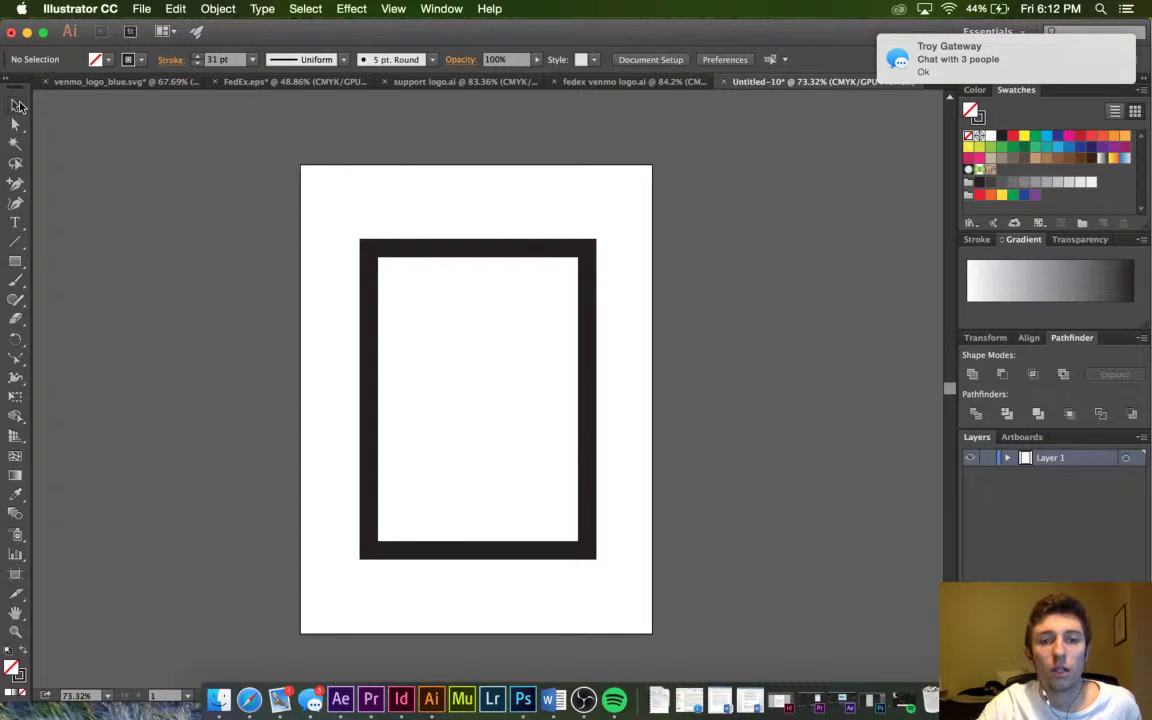
{"action": "left_click", "coordinate": [564, 250]}
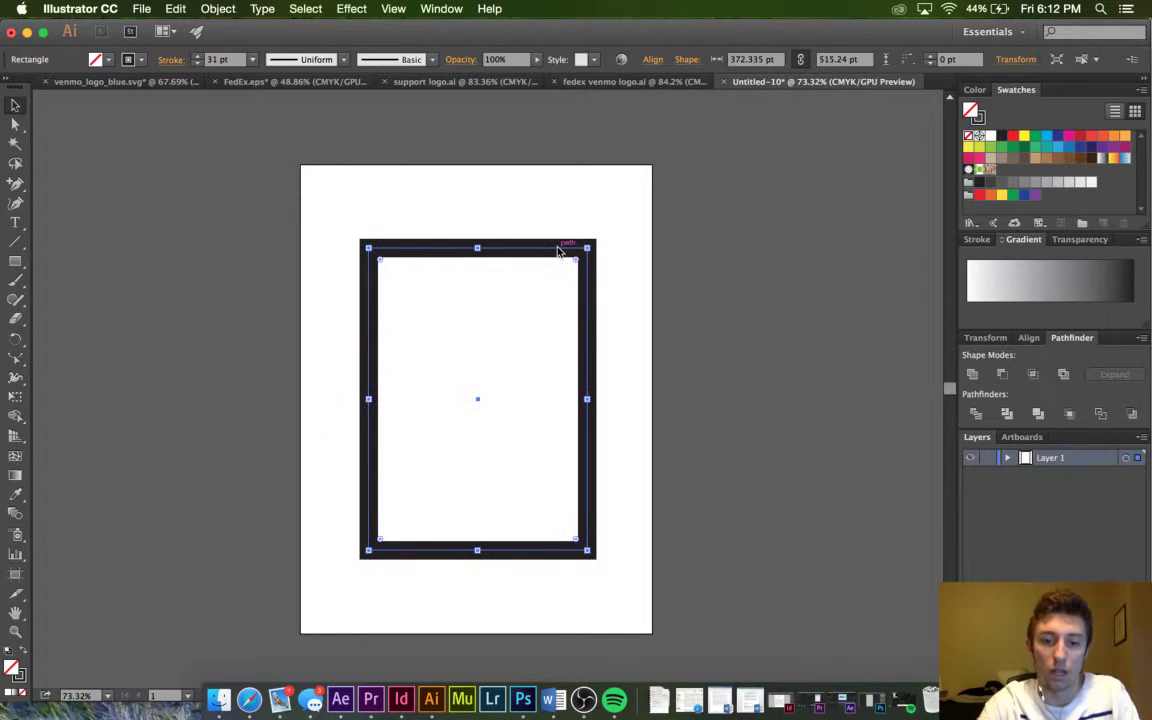
{"action": "left_click_drag", "start_coordinate": [587, 247], "coordinate": [520, 340]}
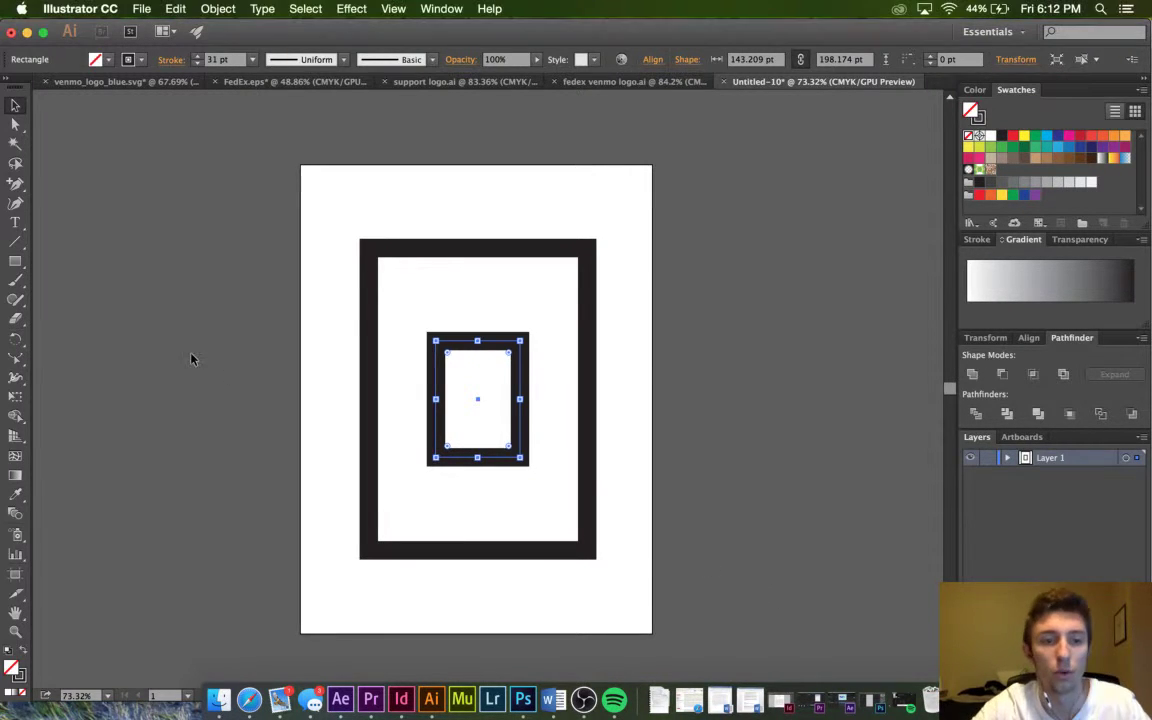
{"action": "left_click", "coordinate": [152, 342]}
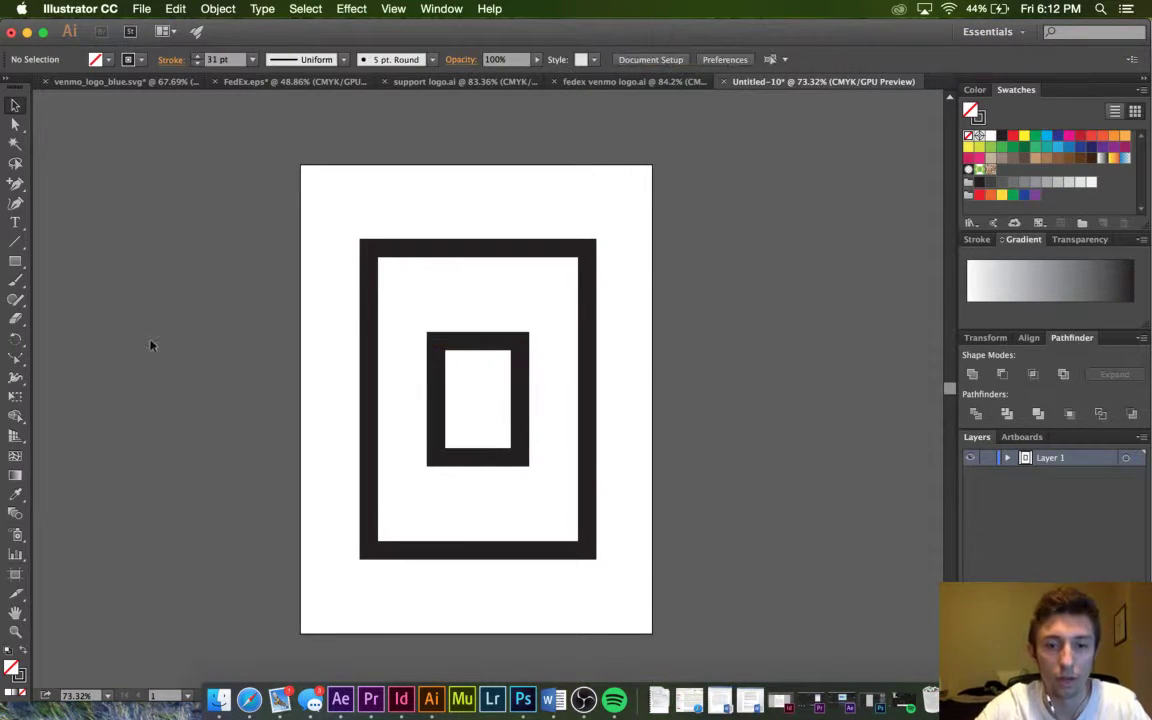
Draw a triangle with the Star tool beside the artboard's upper-left corner and orient it pointing down.
{"action": "left_click", "coordinate": [15, 261]}
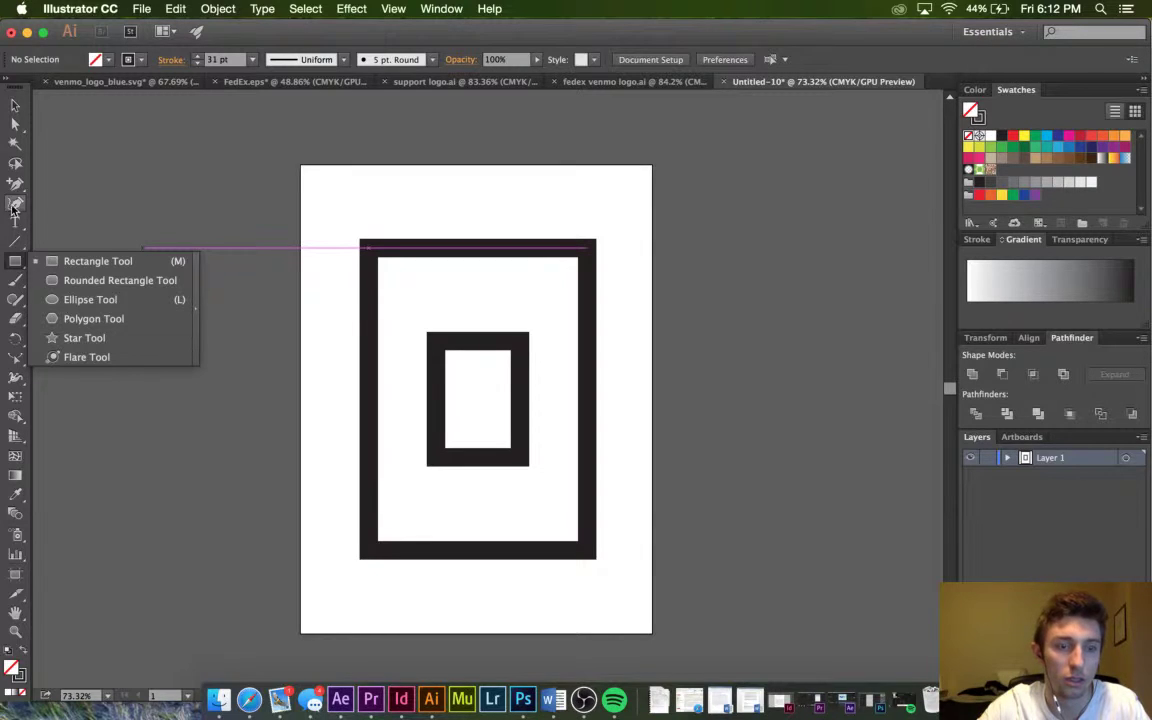
{"action": "left_click", "coordinate": [84, 337]}
{"action": "left_click_drag", "start_coordinate": [210, 204], "coordinate": [249, 257]}
{"action": "key", "text": "v"}
{"action": "left_click_drag", "start_coordinate": [276, 134], "coordinate": [80, 337]}
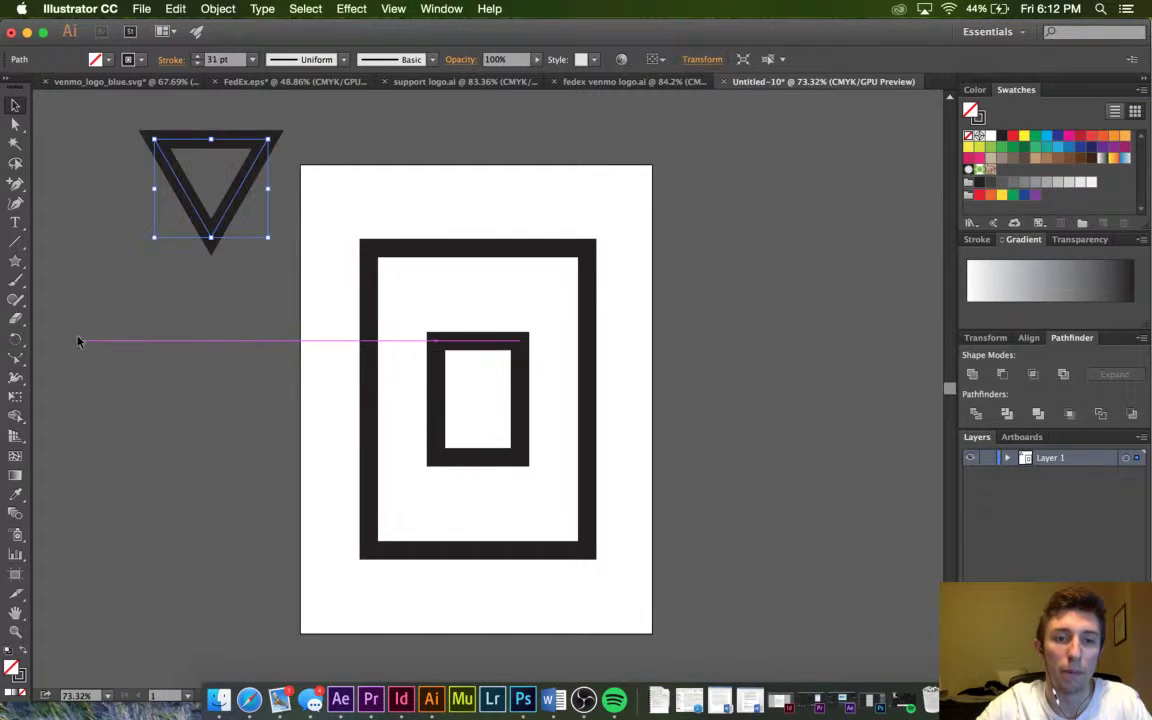
{"action": "left_click", "coordinate": [80, 154]}
Try deleting part of the triangle's path with the Direct Selection tool and undo the deletion.
{"action": "left_click", "coordinate": [16, 122]}
{"action": "left_click", "coordinate": [236, 143]}
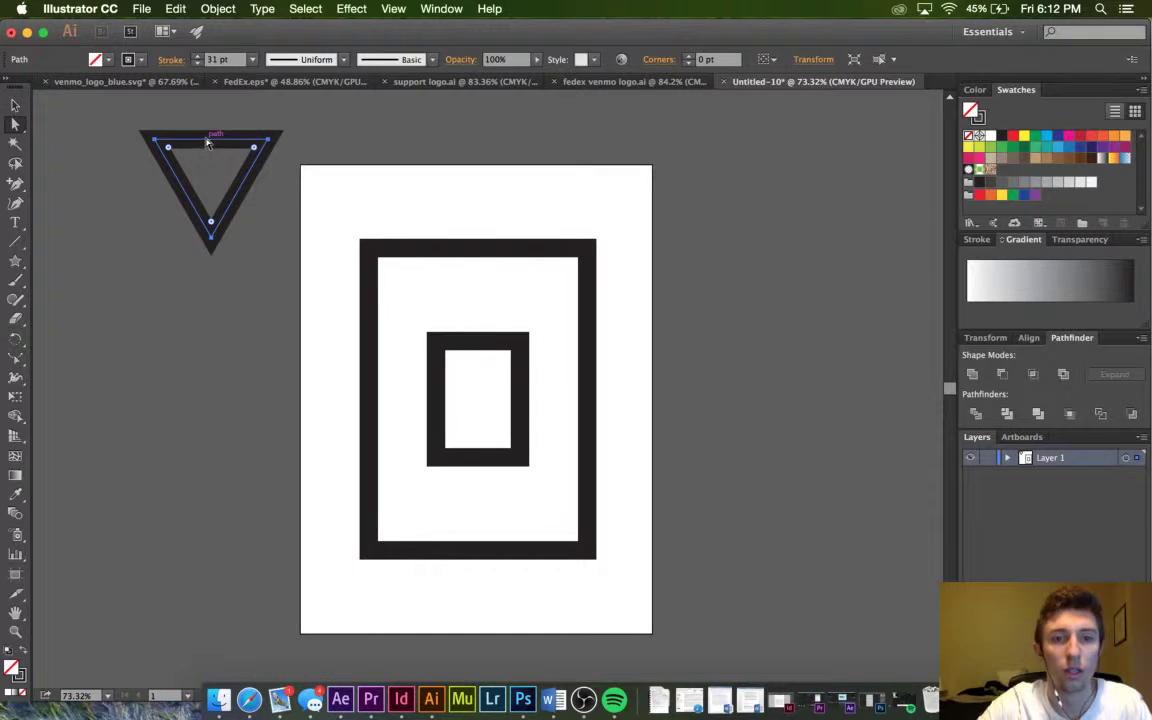
{"action": "key", "text": "BackSpace"}
{"action": "key", "text": "super+z"}
Delete only the top edge of the triangle, leaving an open V shape.
{"action": "left_click", "coordinate": [15, 105]}
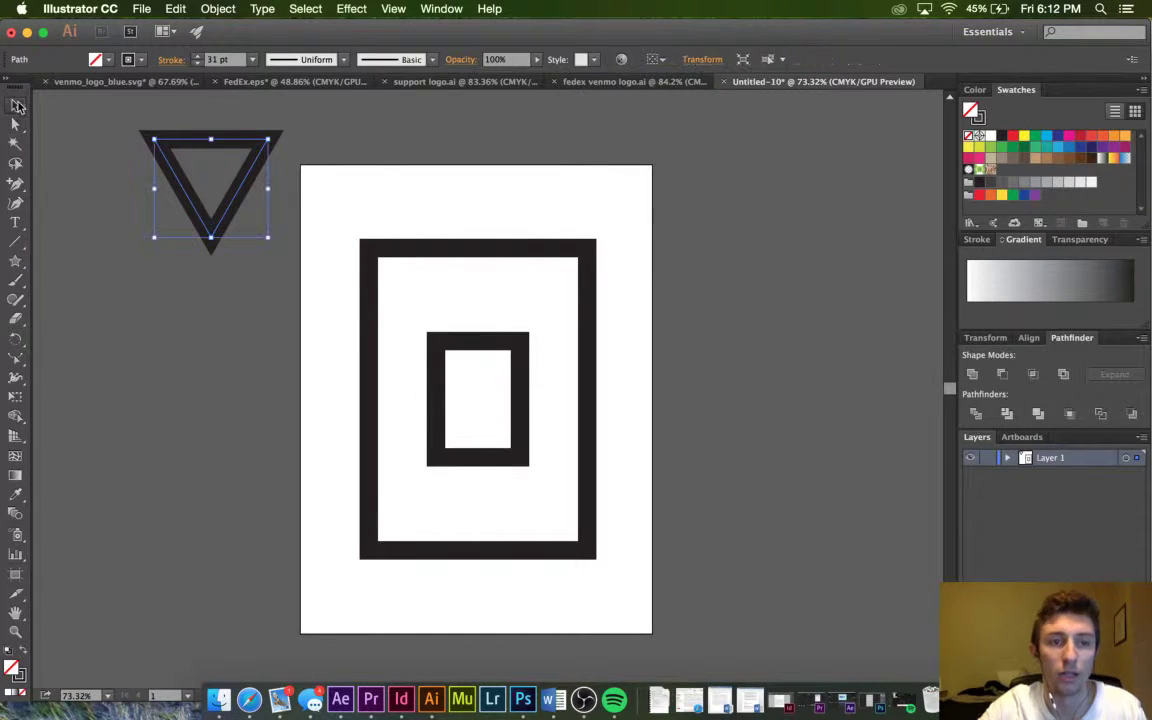
{"action": "left_click", "coordinate": [40, 127]}
{"action": "key", "text": "a"}
{"action": "left_click", "coordinate": [225, 142]}
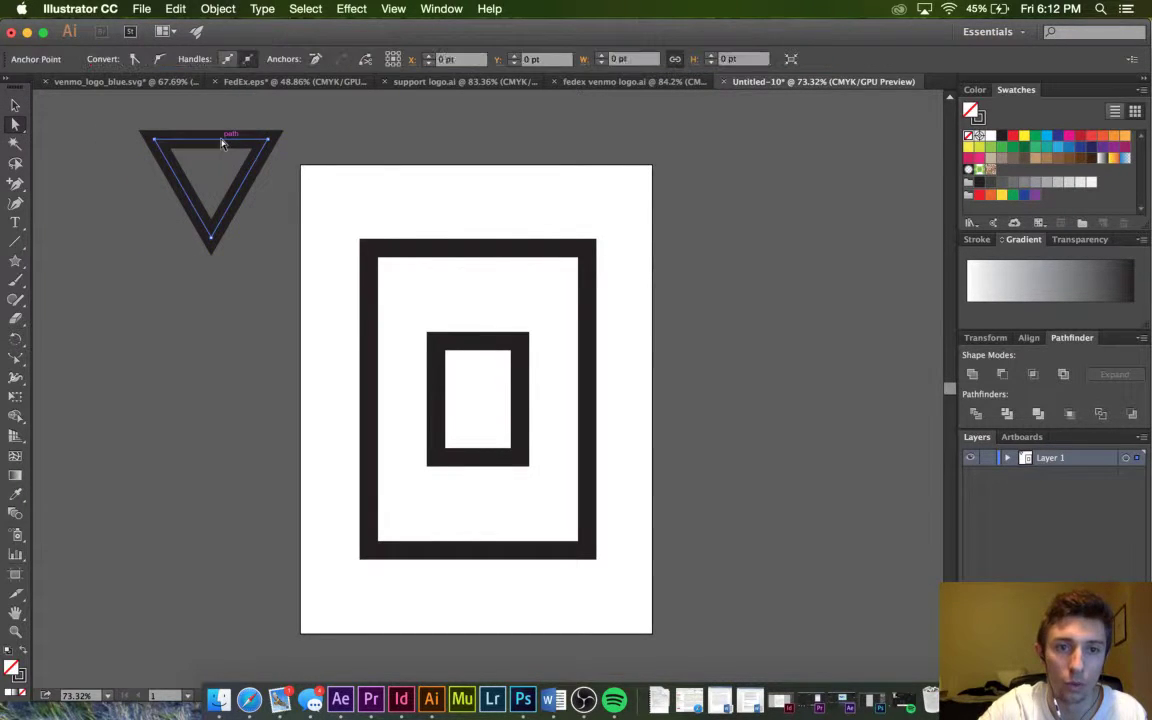
{"action": "key", "text": "BackSpace"}
Flatten the V shape and place an enlarged copy across the large frame's lower edge, nearly as wide as the artboard.
{"action": "left_click", "coordinate": [15, 105]}
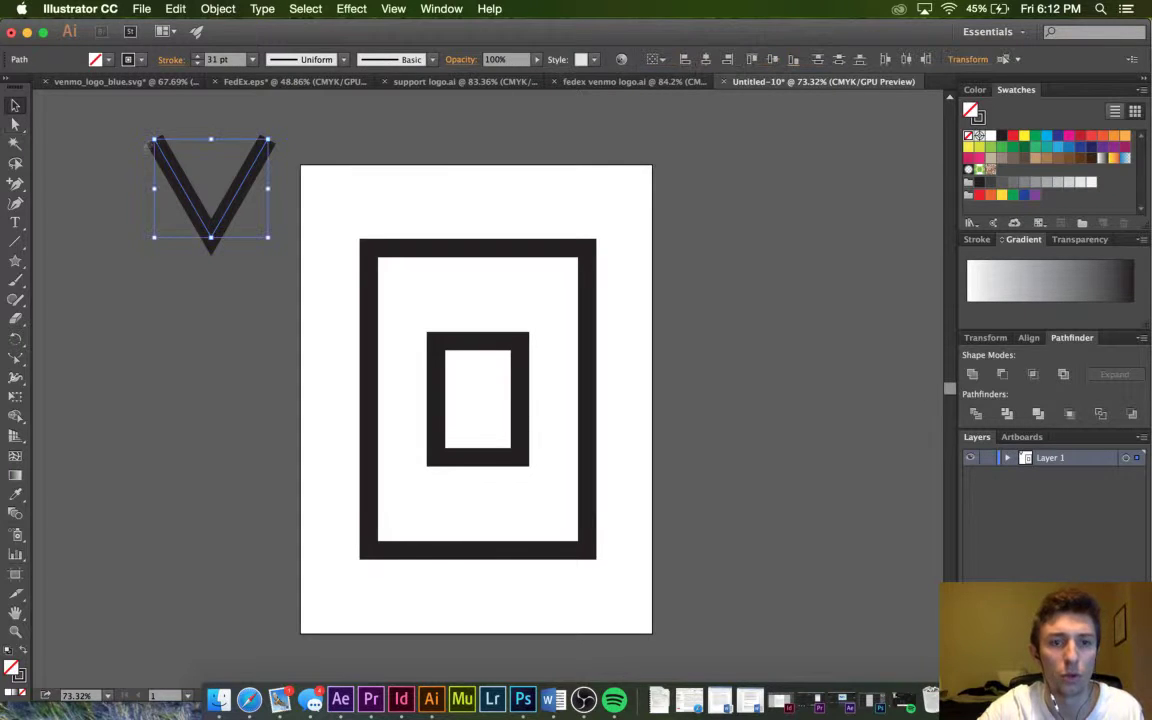
{"action": "left_click_drag", "start_coordinate": [210, 239], "coordinate": [645, 288]}
{"action": "left_click", "coordinate": [240, 125]}
{"action": "left_click", "coordinate": [681, 311]}
{"action": "left_click_drag", "start_coordinate": [549, 290], "coordinate": [557, 543]}
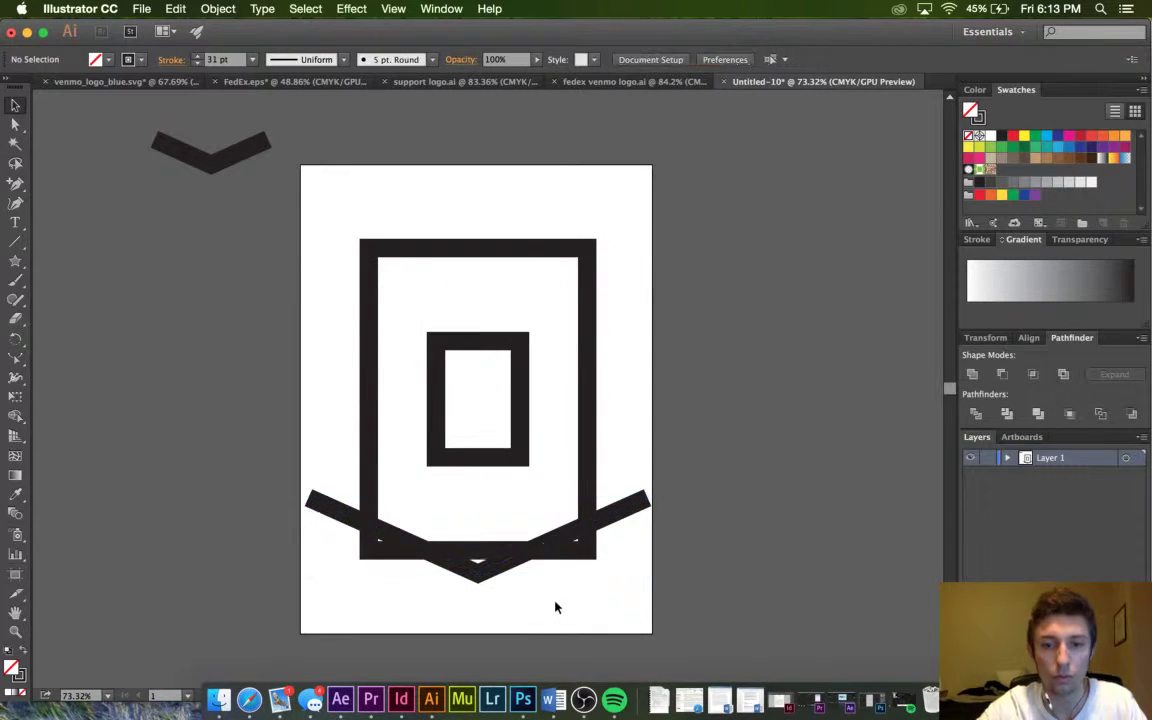
Select the two frames and the large V together, and move the V up slightly.
{"action": "key", "text": "super+a"}
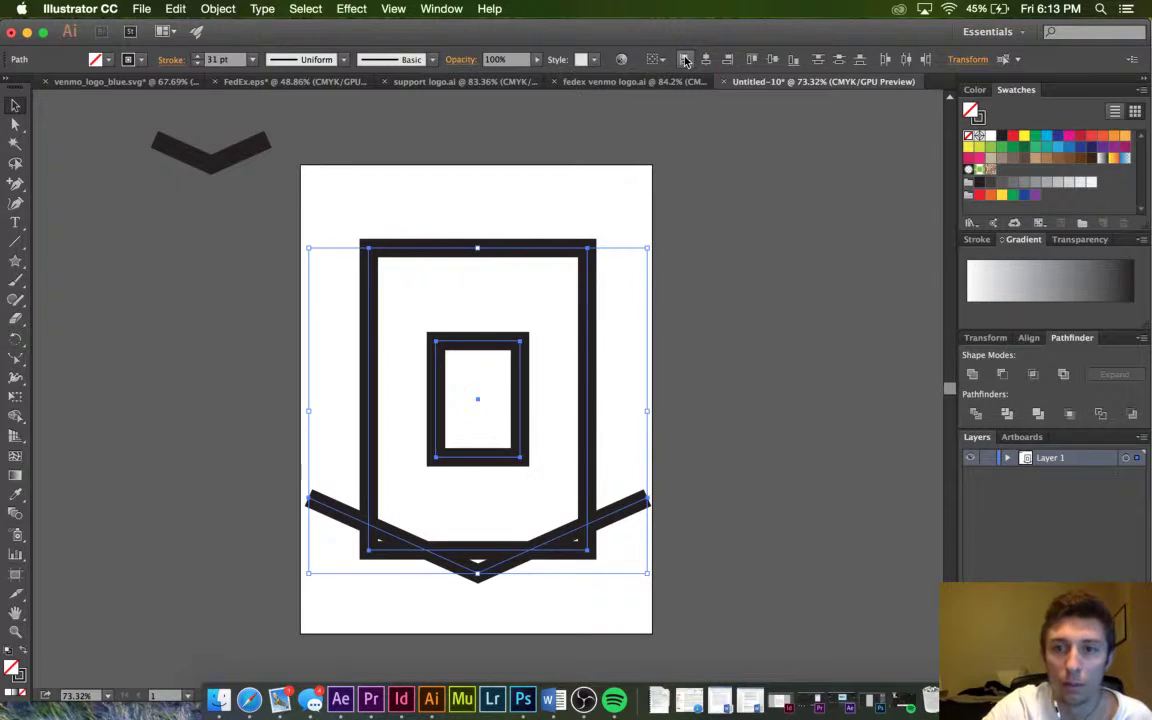
{"action": "left_click", "coordinate": [710, 396]}
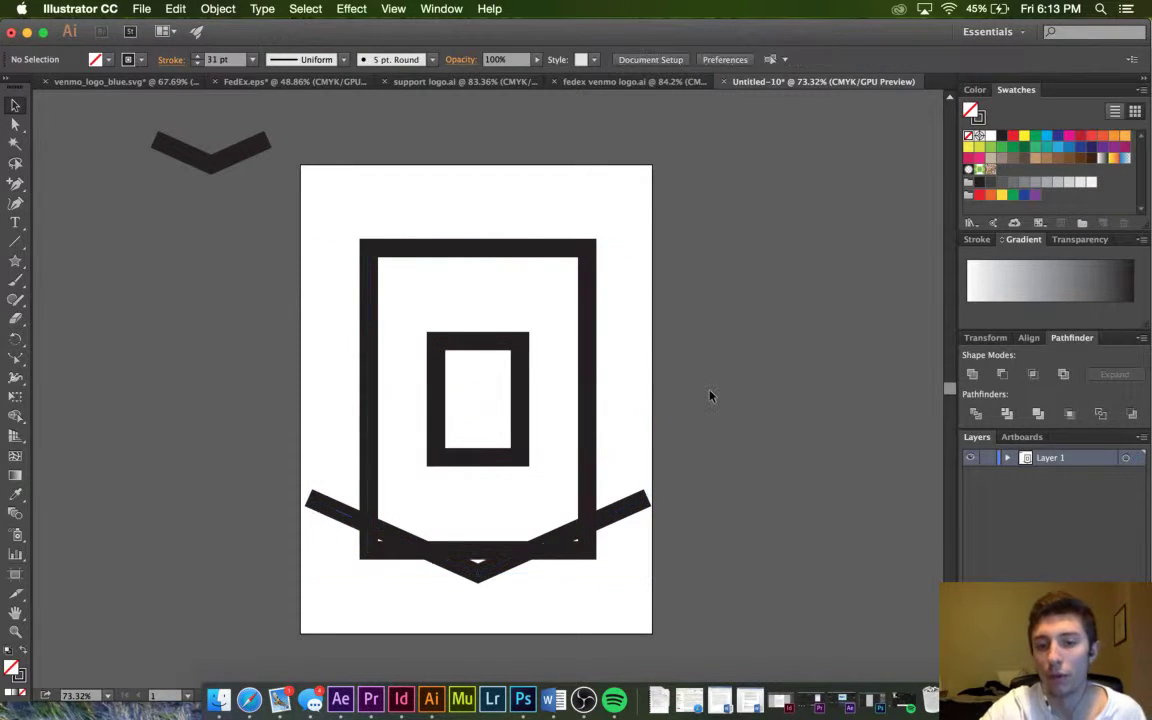
{"action": "left_click", "coordinate": [632, 505]}
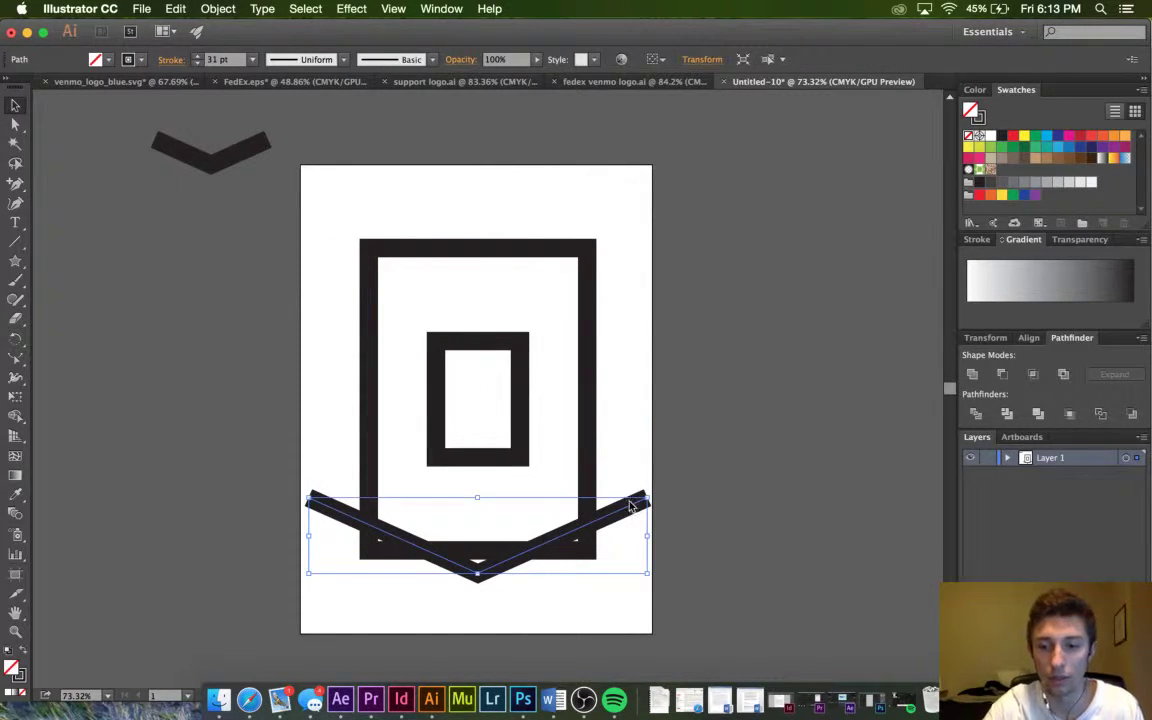
Set the stroke weight of both frames and the large V to 27 pt.
{"action": "left_click_drag", "start_coordinate": [706, 585], "coordinate": [314, 200]}
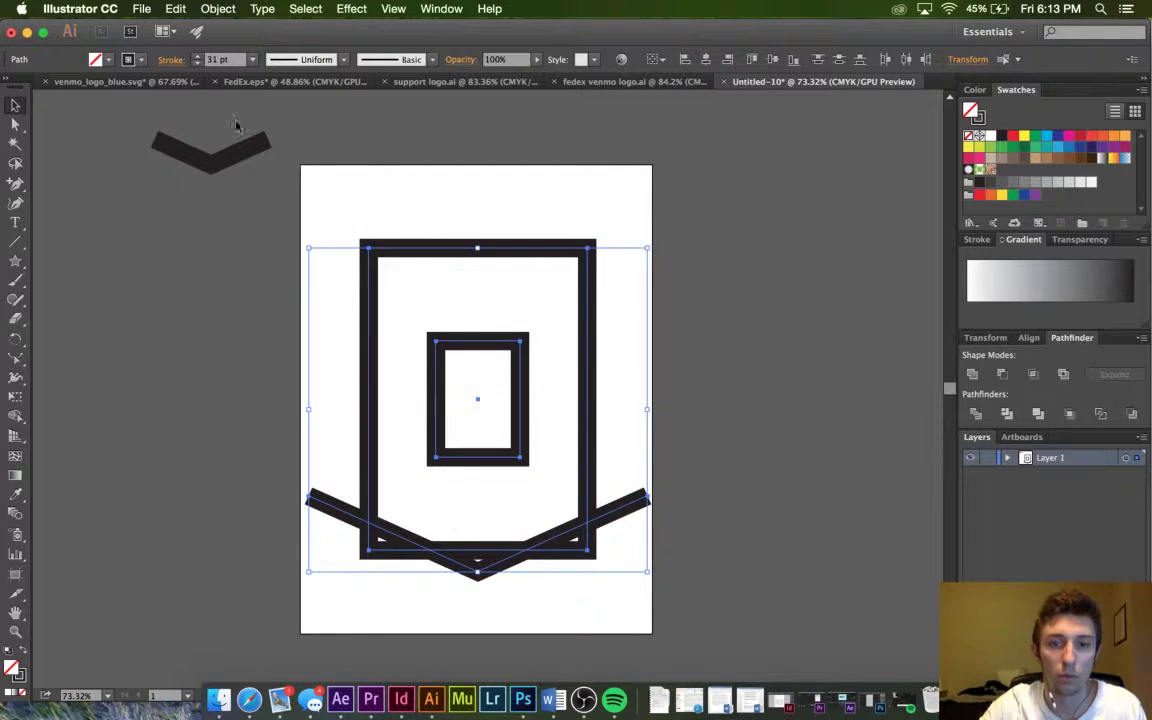
{"action": "left_click", "coordinate": [198, 64]}
{"action": "left_click", "coordinate": [198, 64]}
{"action": "left_click", "coordinate": [400, 160]}
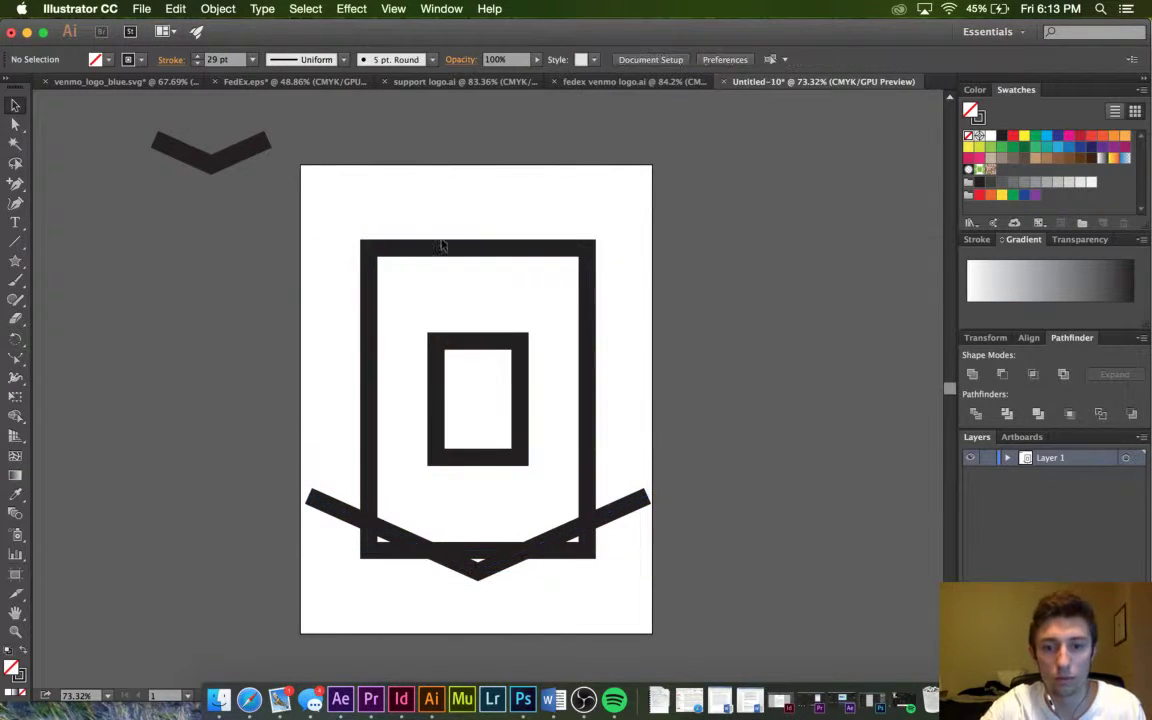
{"action": "left_click_drag", "start_coordinate": [584, 611], "coordinate": [414, 219]}
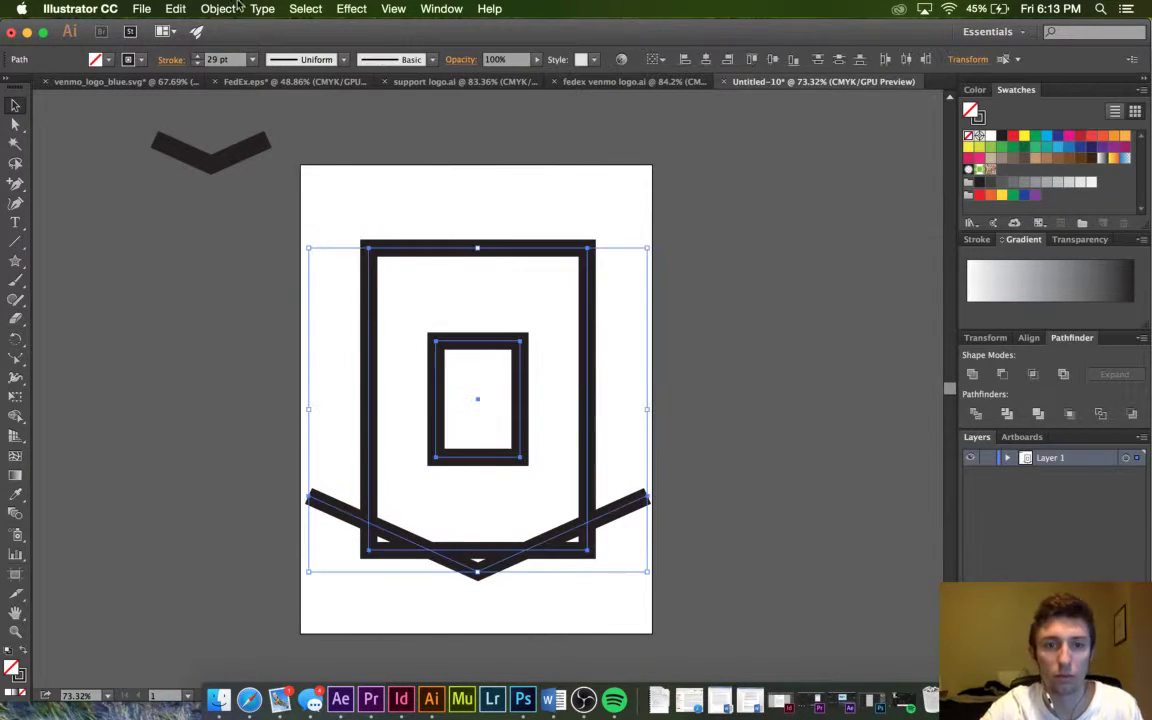
{"action": "left_click", "coordinate": [196, 63]}
{"action": "left_click", "coordinate": [196, 63]}
{"action": "left_click", "coordinate": [515, 478]}
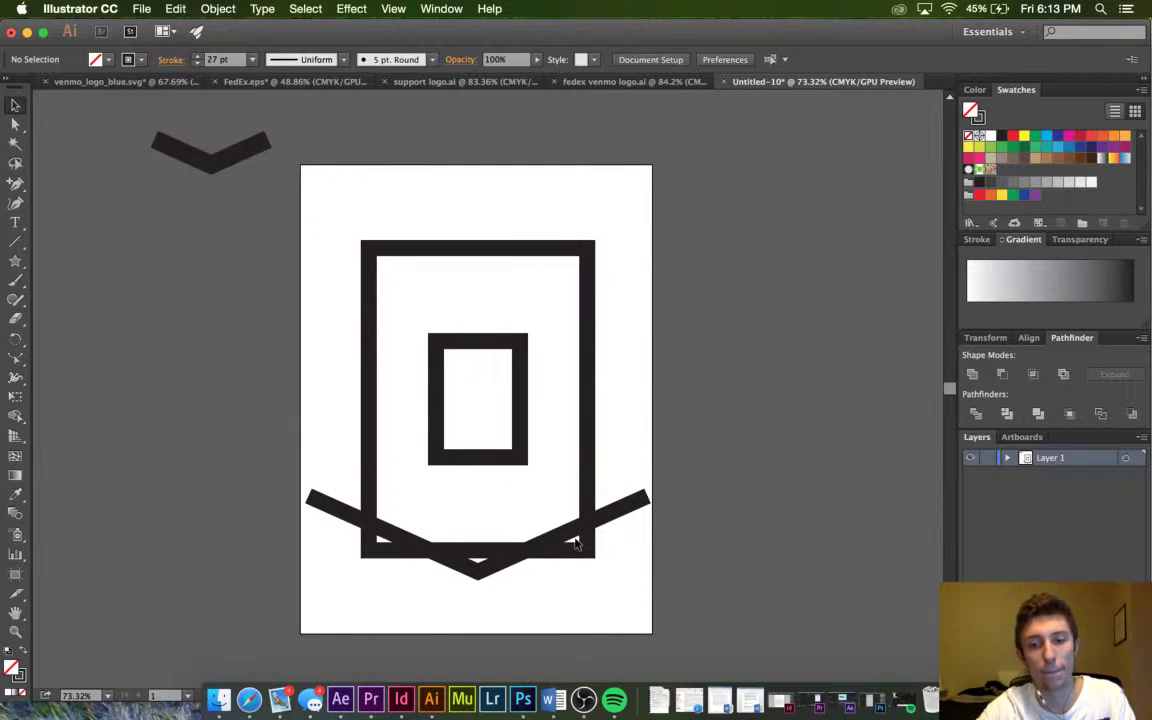
Duplicate the large V and place the copy a short distance directly above the original.
{"action": "left_click_drag", "start_coordinate": [573, 537], "coordinate": [568, 508]}
{"action": "left_click", "coordinate": [568, 508]}
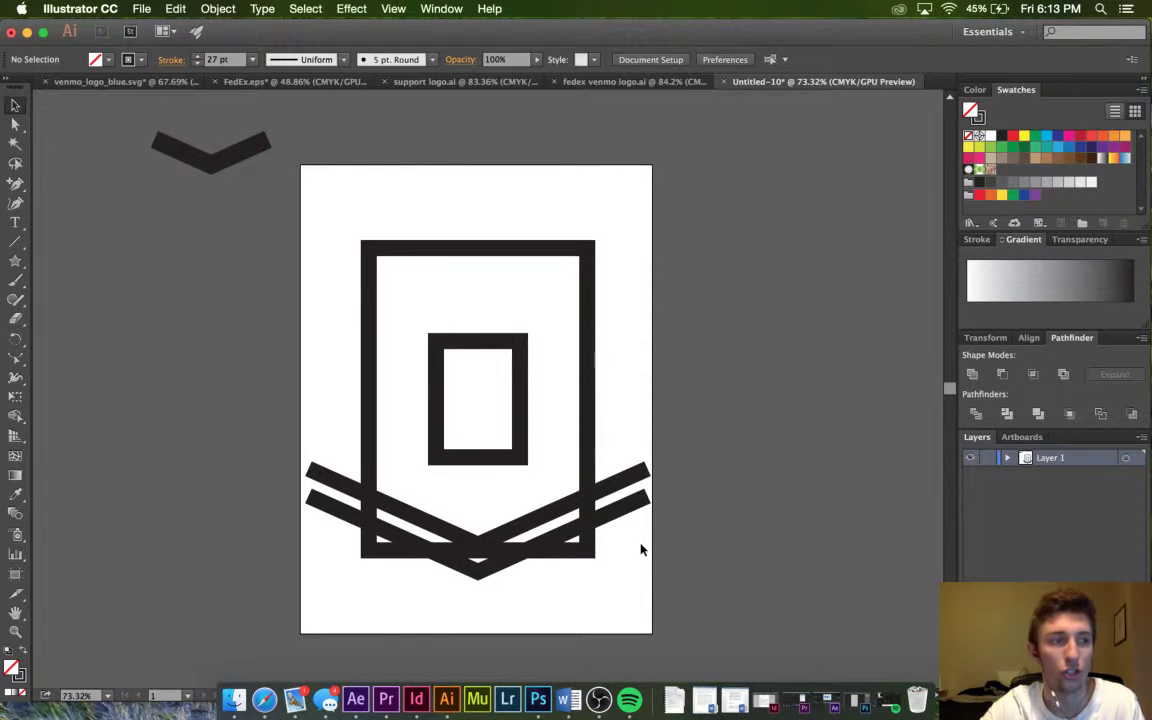
{"action": "left_click", "coordinate": [264, 700]}
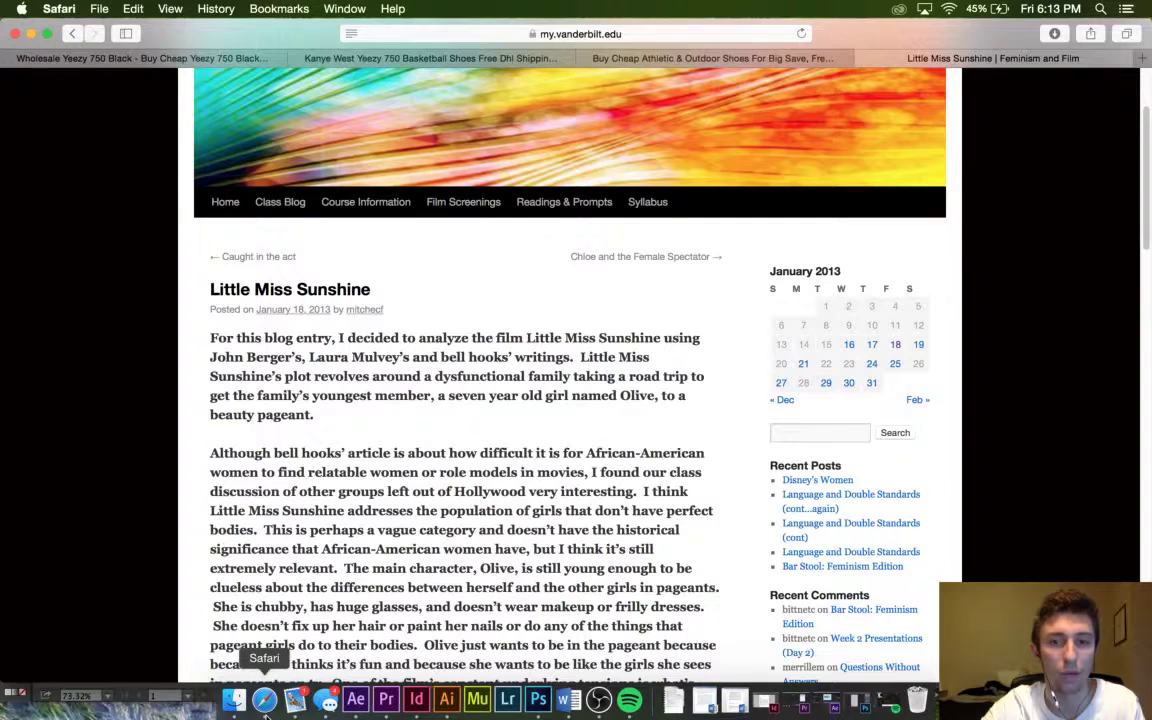
{"action": "left_click", "coordinate": [30, 34]}
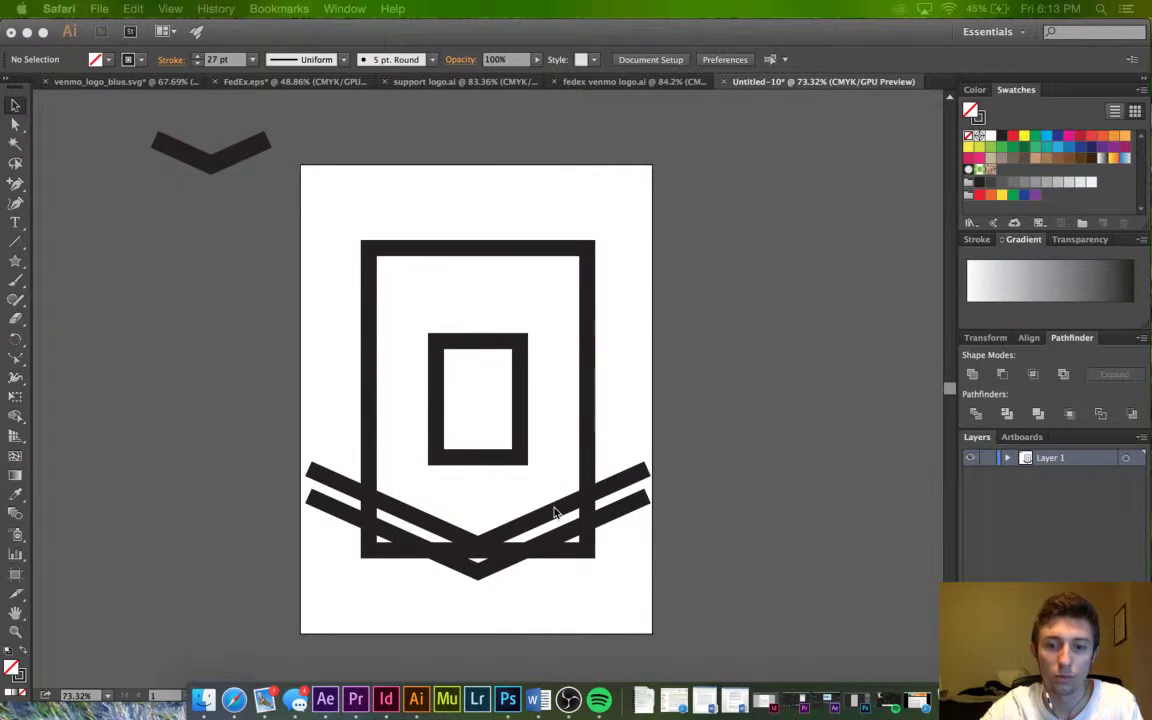
Duplicate the large chevrons upward to build a stack of six reaching over the small frame.
{"action": "left_click", "coordinate": [650, 470]}
{"action": "left_click_drag", "start_coordinate": [622, 486], "coordinate": [626, 371]}
Select all six chevrons, centre them horizontally on each other, and distribute them evenly in the vertical direction.
{"action": "left_click_drag", "start_coordinate": [678, 571], "coordinate": [651, 274]}
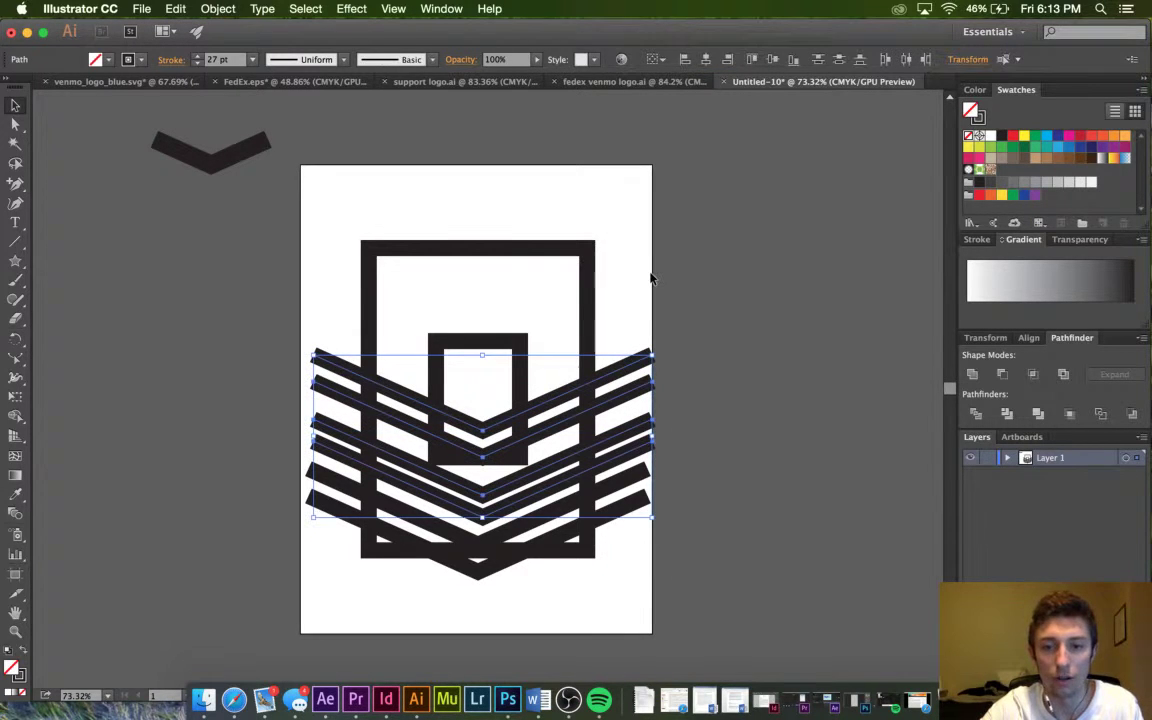
{"action": "left_click", "coordinate": [652, 557]}
{"action": "left_click_drag", "start_coordinate": [653, 558], "coordinate": [620, 200]}
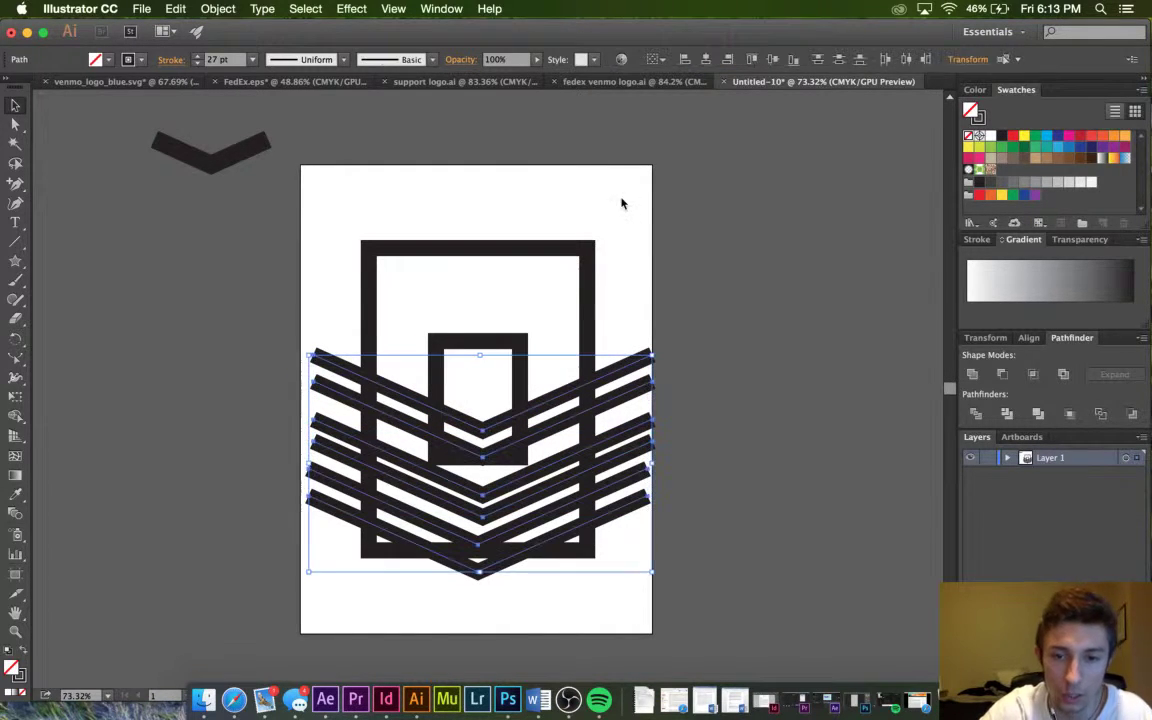
{"action": "left_click", "coordinate": [707, 61]}
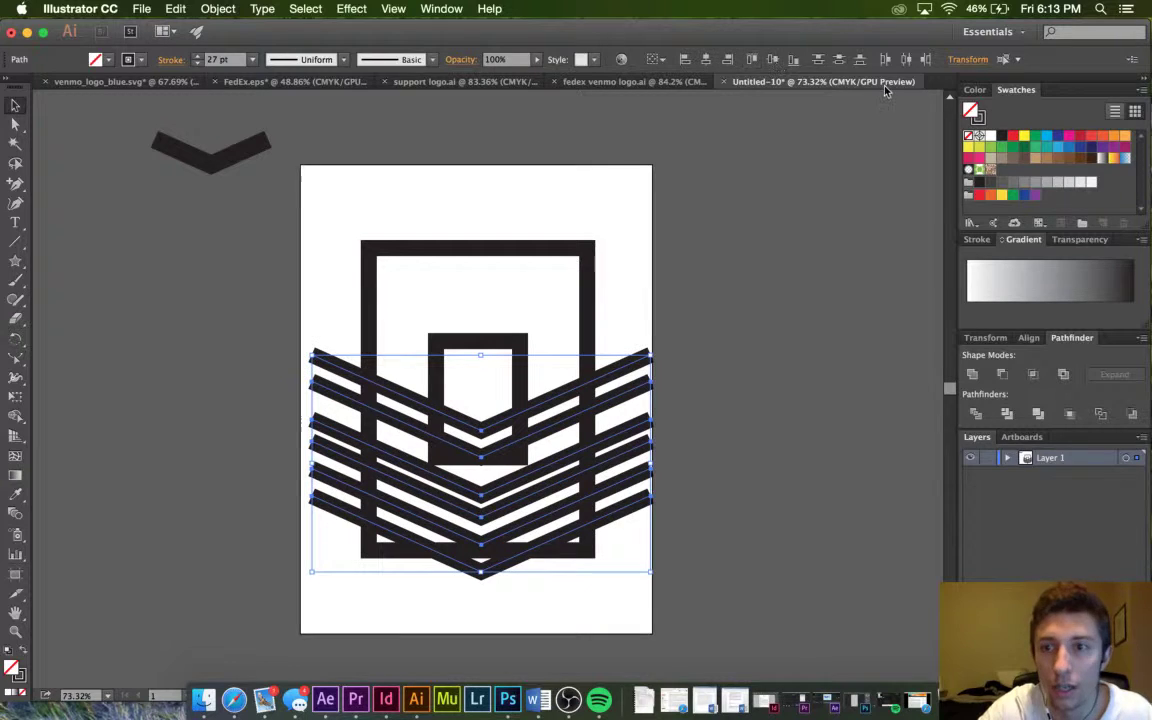
{"action": "left_click", "coordinate": [858, 60]}
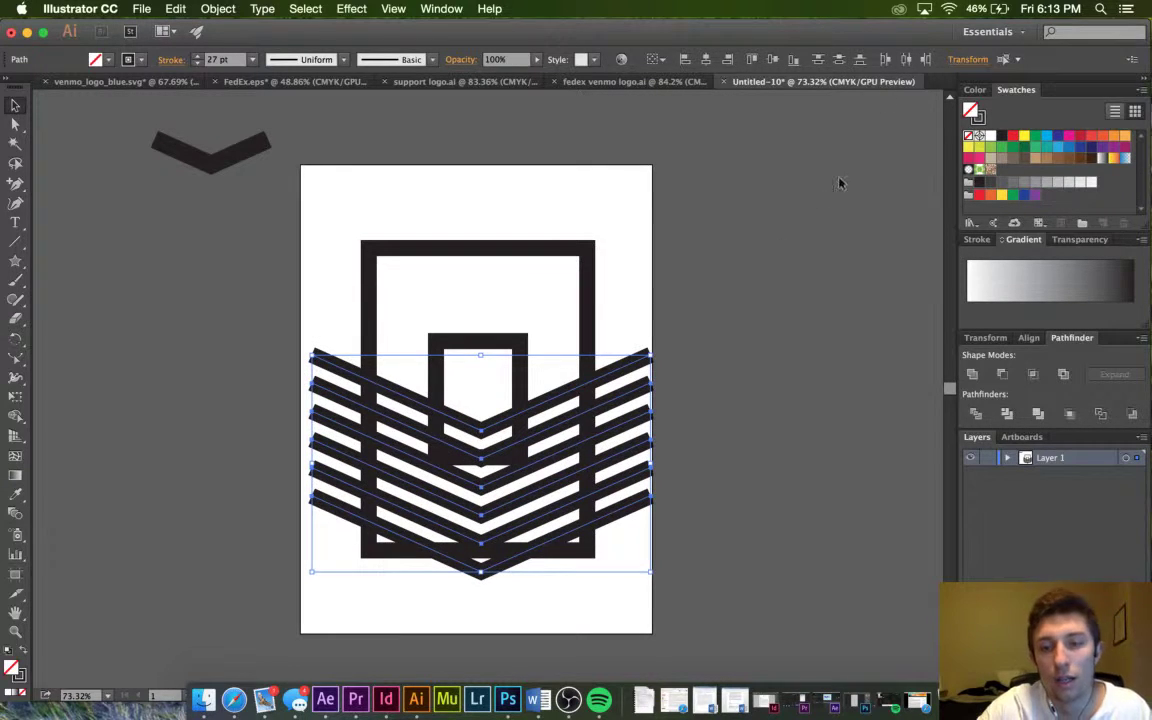
{"action": "left_click", "coordinate": [807, 245]}
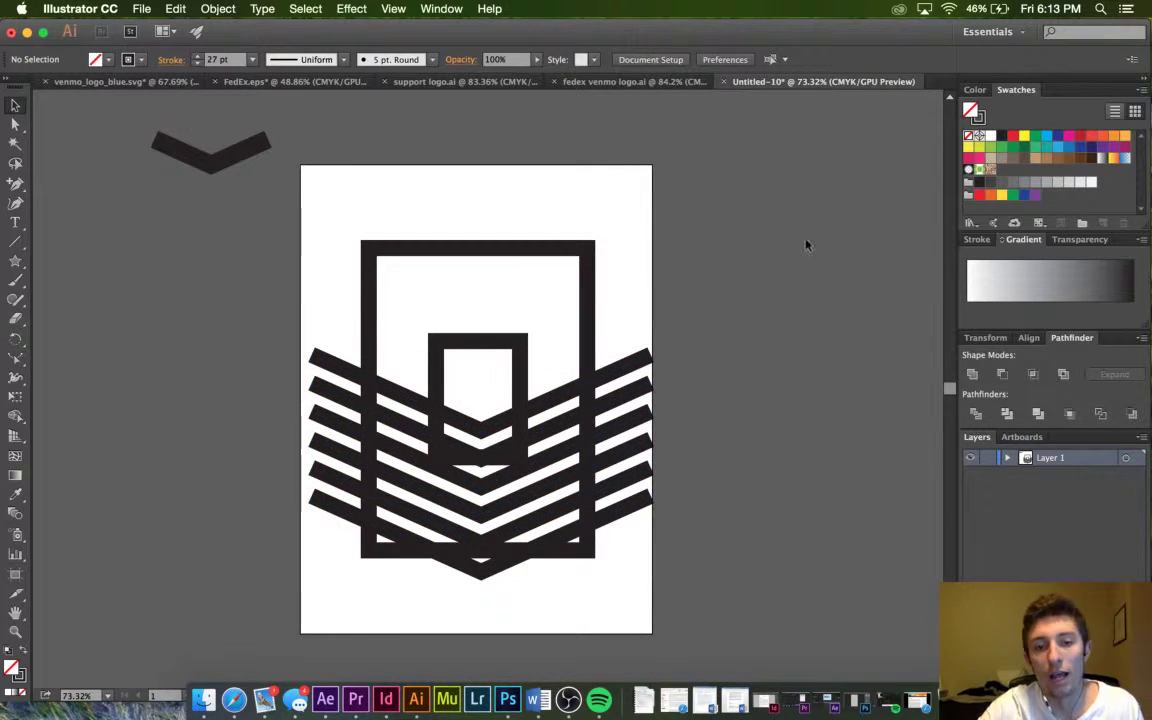
Fill the small frame with white and bring it to the front of the chevrons.
{"action": "left_click", "coordinate": [510, 345]}
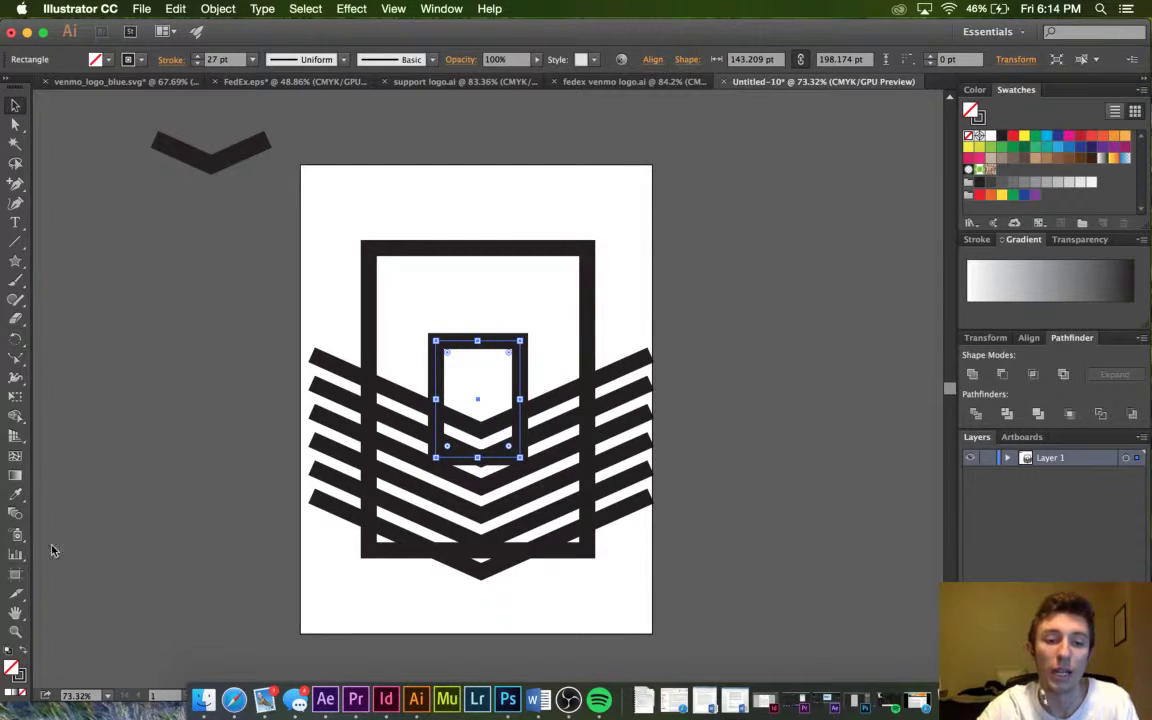
{"action": "left_click", "coordinate": [988, 136]}
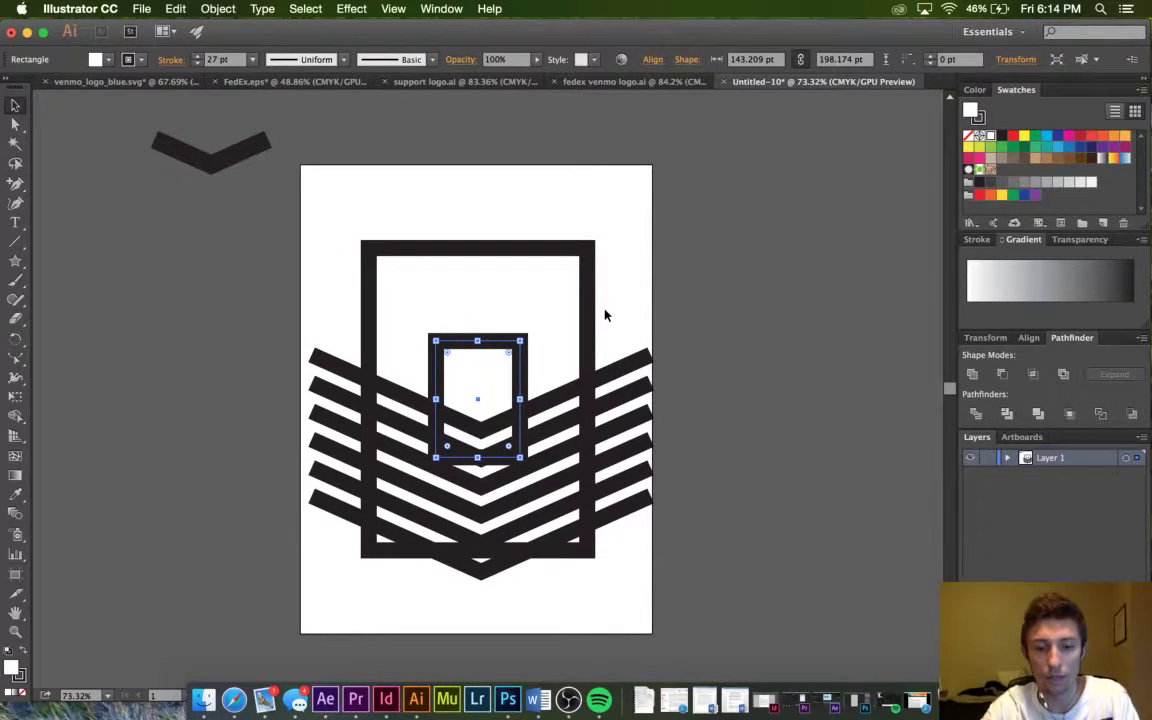
{"action": "key", "text": "super+shift+bracketright"}
{"action": "left_click", "coordinate": [654, 292]}
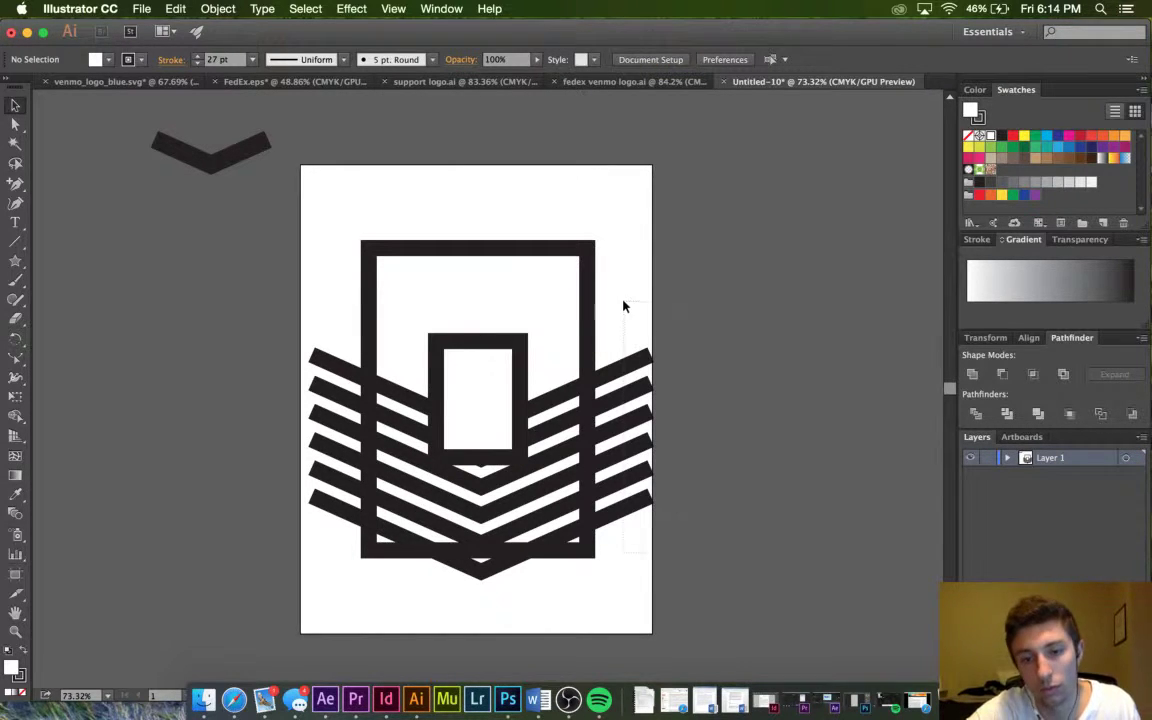
Group the six chevrons and place an upside-down copy of the group over the upper half of the design.
{"action": "left_click_drag", "start_coordinate": [624, 302], "coordinate": [623, 300]}
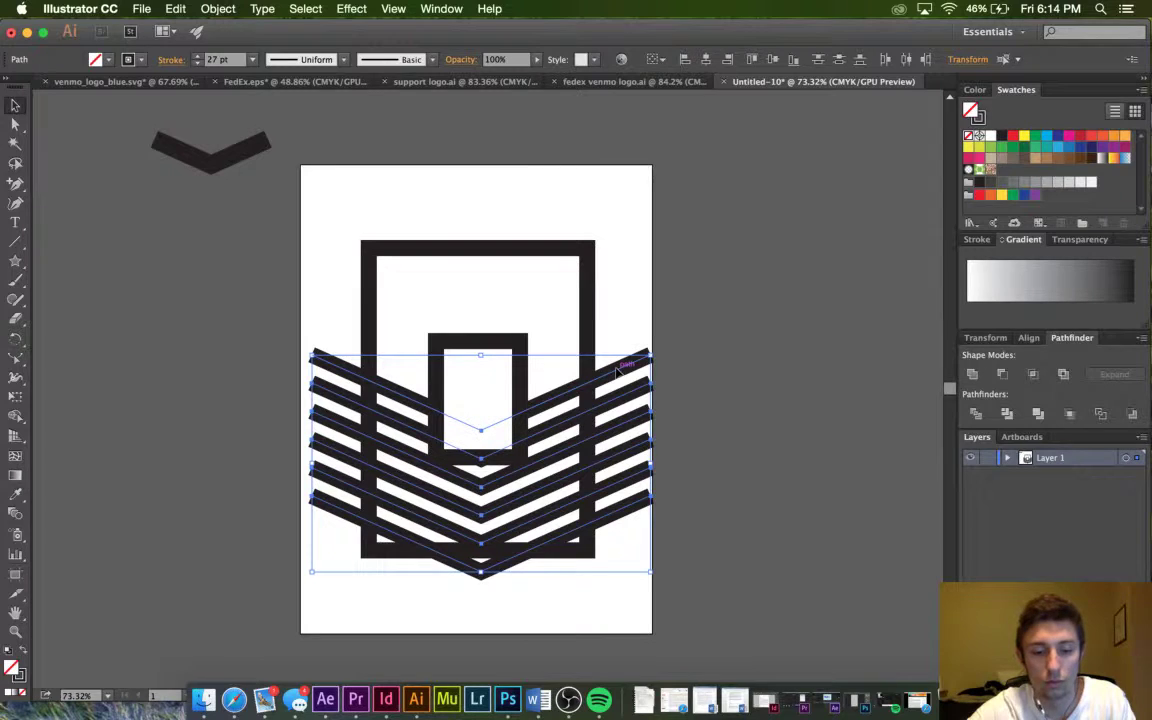
{"action": "key", "text": "super+g"}
{"action": "left_click_drag", "start_coordinate": [617, 372], "coordinate": [272, 423]}
{"action": "left_click", "coordinate": [853, 436]}
Select the frames and both chevron groups and align them to their horizontal centres.
{"action": "left_click_drag", "start_coordinate": [622, 602], "coordinate": [450, 92]}
{"action": "left_click", "coordinate": [706, 61]}
{"action": "left_click", "coordinate": [657, 176]}
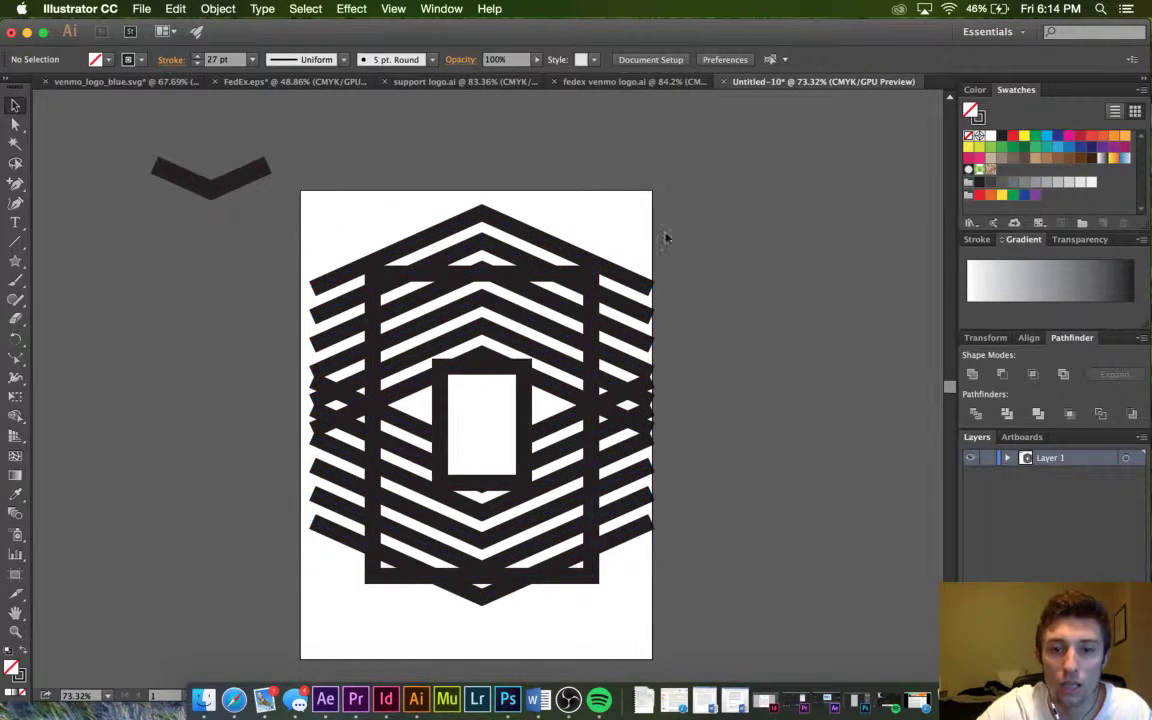
Move the inverted chevron group down until only its topmost peak rises above the large frame's upper edge.
{"action": "left_click_drag", "start_coordinate": [621, 276], "coordinate": [619, 320]}
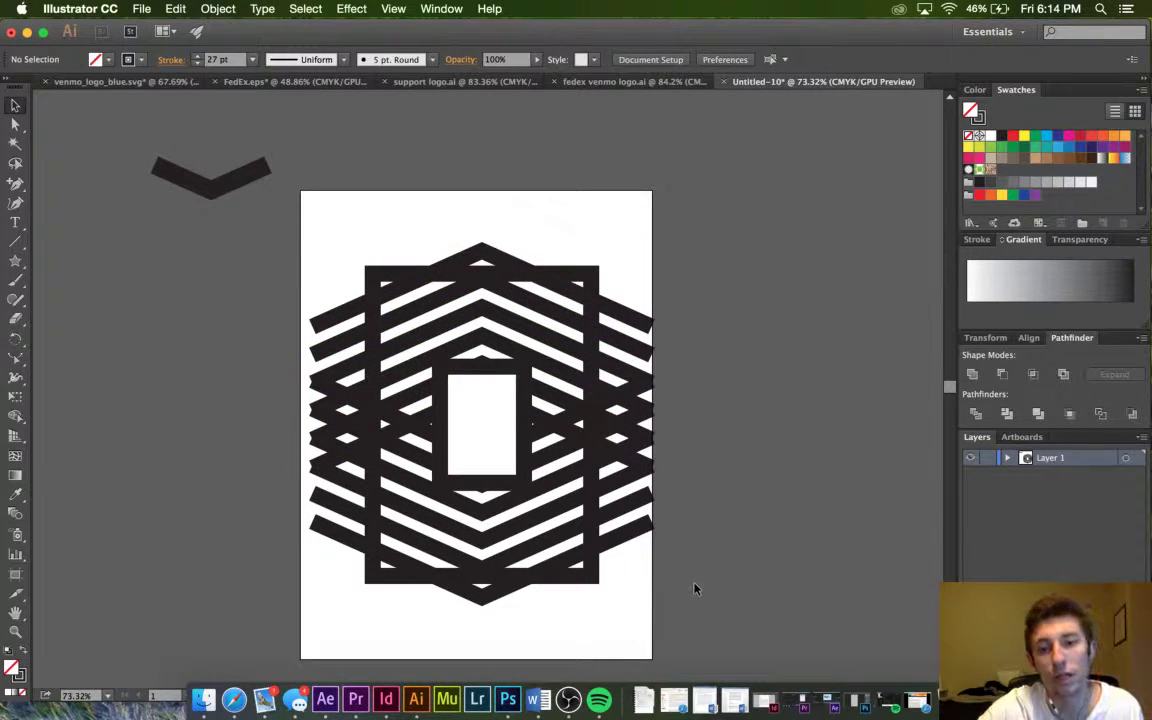
{"action": "left_click_drag", "start_coordinate": [694, 584], "coordinate": [637, 242]}
{"action": "key", "text": "Down"}
{"action": "left_click", "coordinate": [571, 237]}
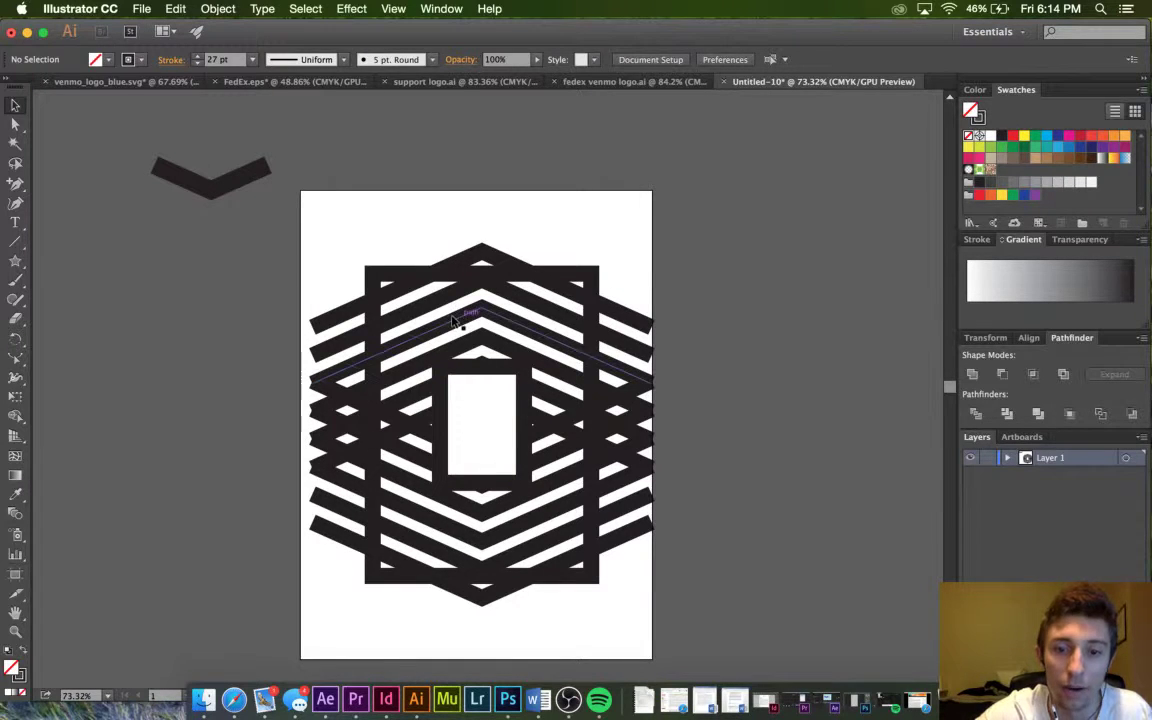
Delete the leftover small chevron outside the artboard.
{"action": "left_click", "coordinate": [184, 178]}
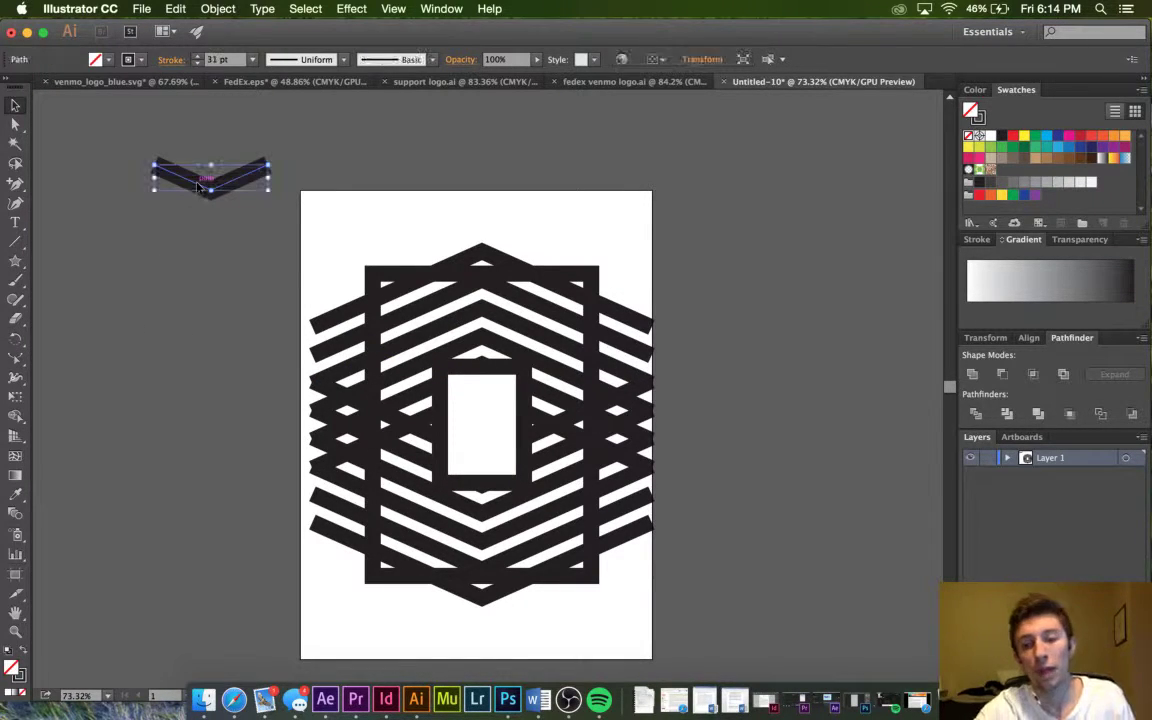
{"action": "key", "text": "Delete"}
{"action": "scroll", "coordinate": [180, 183], "scroll_direction": "down", "scroll_amount": 4}
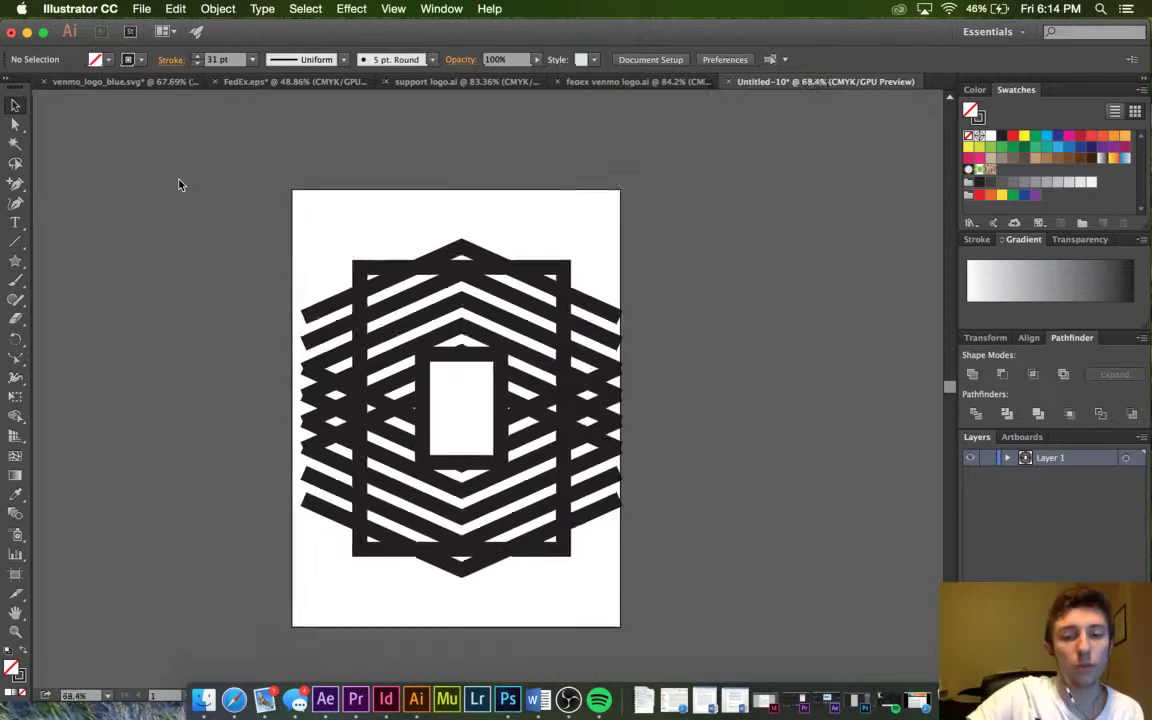
{"action": "key", "text": "super+a"}
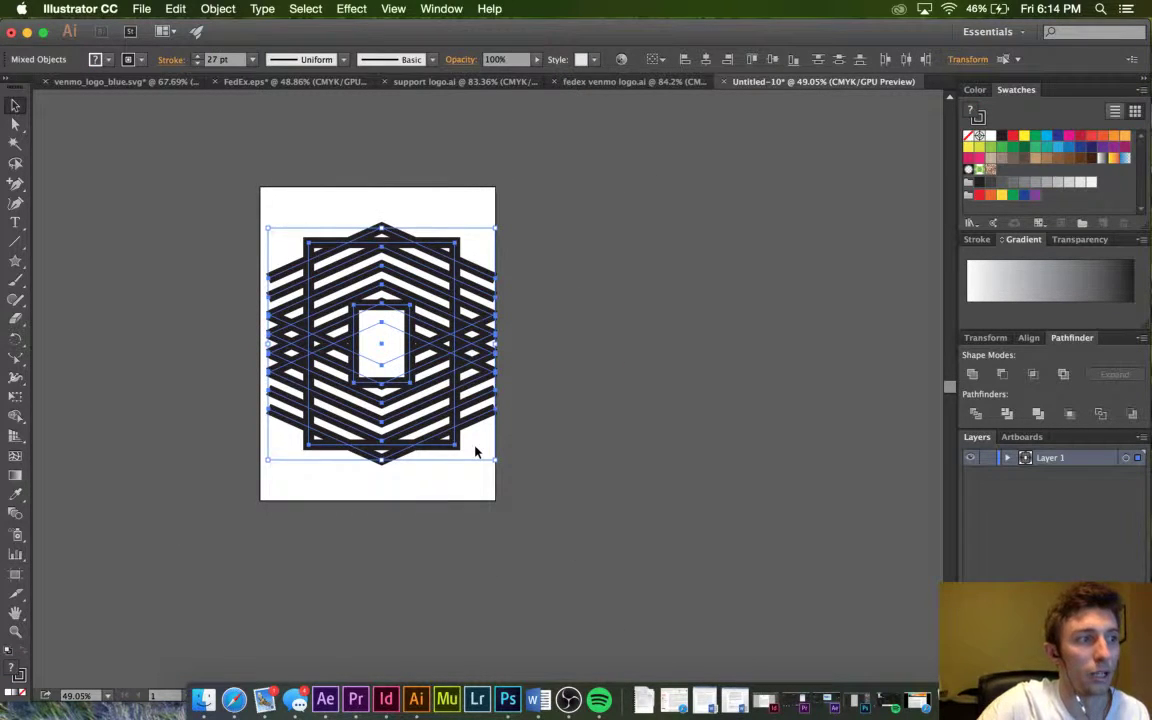
{"action": "left_click_drag", "start_coordinate": [379, 332], "coordinate": [650, 317]}
{"action": "left_click", "coordinate": [560, 560]}
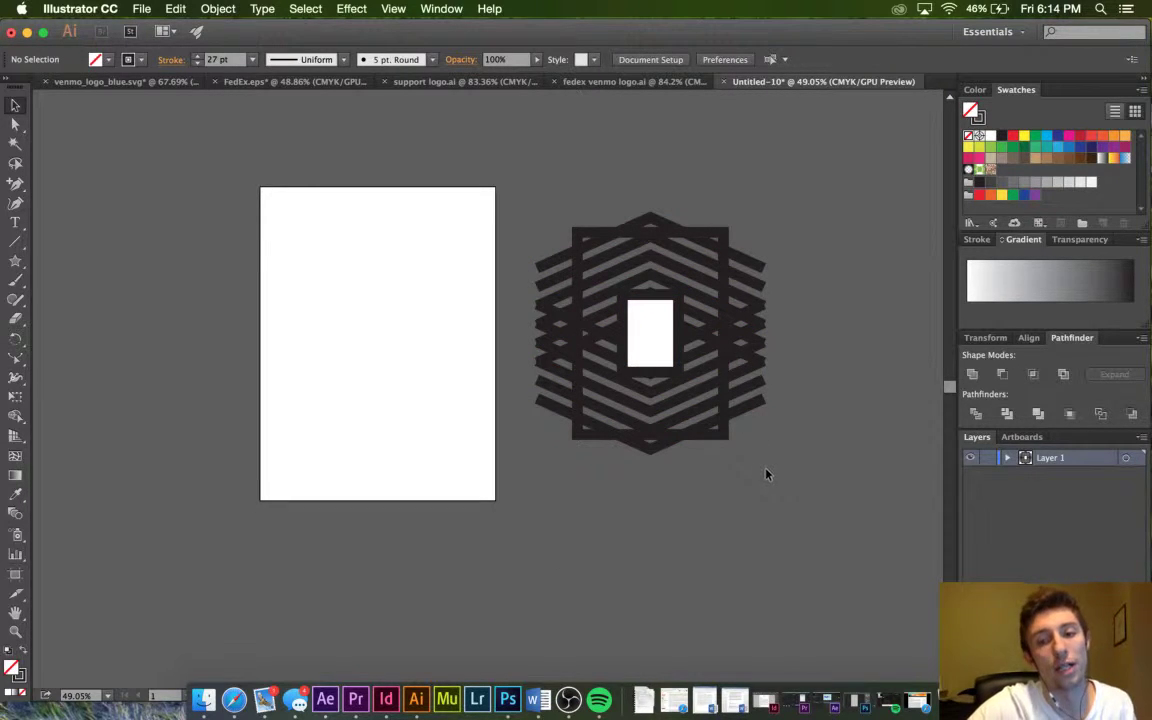
{"action": "key", "text": "super+a"}
{"action": "left_click_drag", "start_coordinate": [536, 240], "coordinate": [584, 226]}
{"action": "left_click", "coordinate": [519, 182]}
{"action": "key", "text": "super+a"}
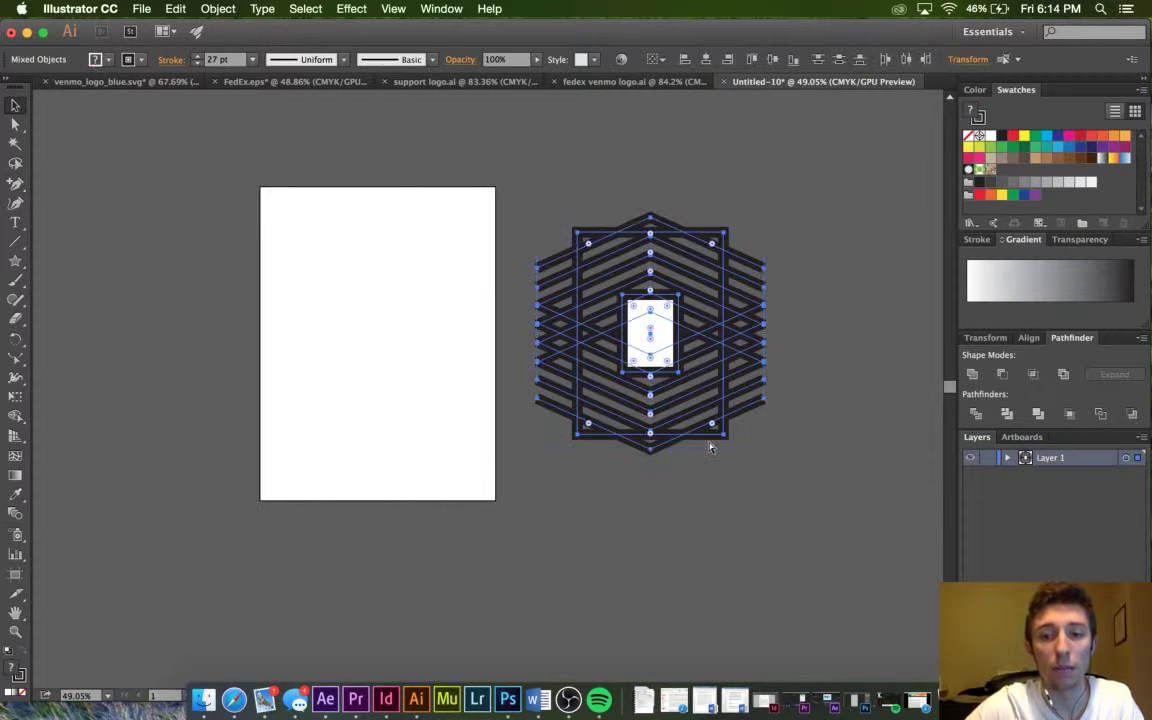
{"action": "left_click", "coordinate": [711, 550]}
{"action": "key", "text": "super+z"}
{"action": "left_click", "coordinate": [711, 550]}
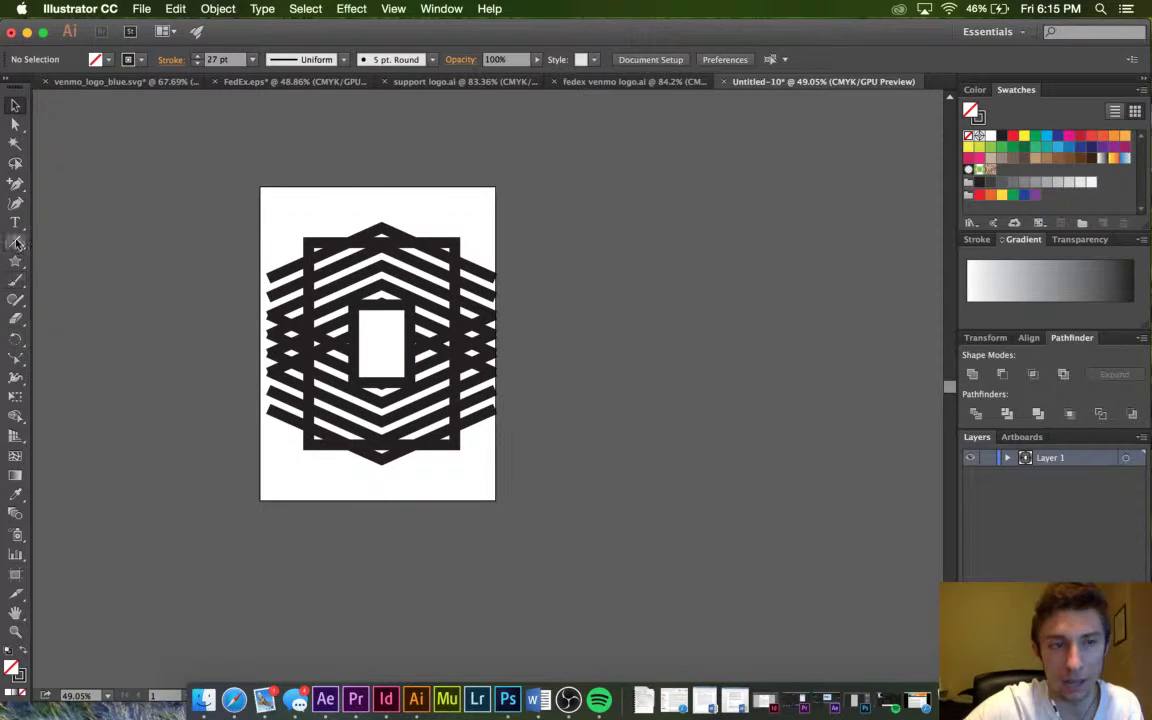
Draw a tall rectangle about 67 × 553 pt over the chevrons' right ends, filled white with no stroke.
{"action": "left_click_drag", "start_coordinate": [8, 257], "coordinate": [60, 235]}
{"action": "left_click_drag", "start_coordinate": [494, 443], "coordinate": [467, 228]}
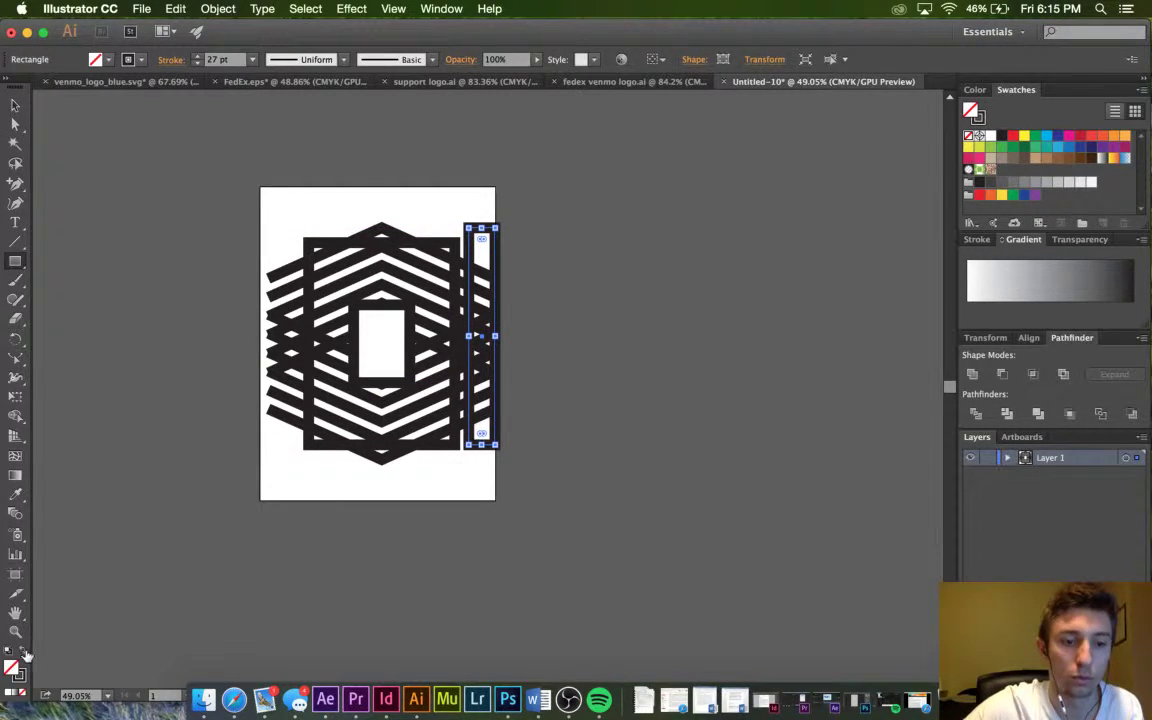
{"action": "key", "text": "shift+x"}
{"action": "left_click", "coordinate": [990, 135]}
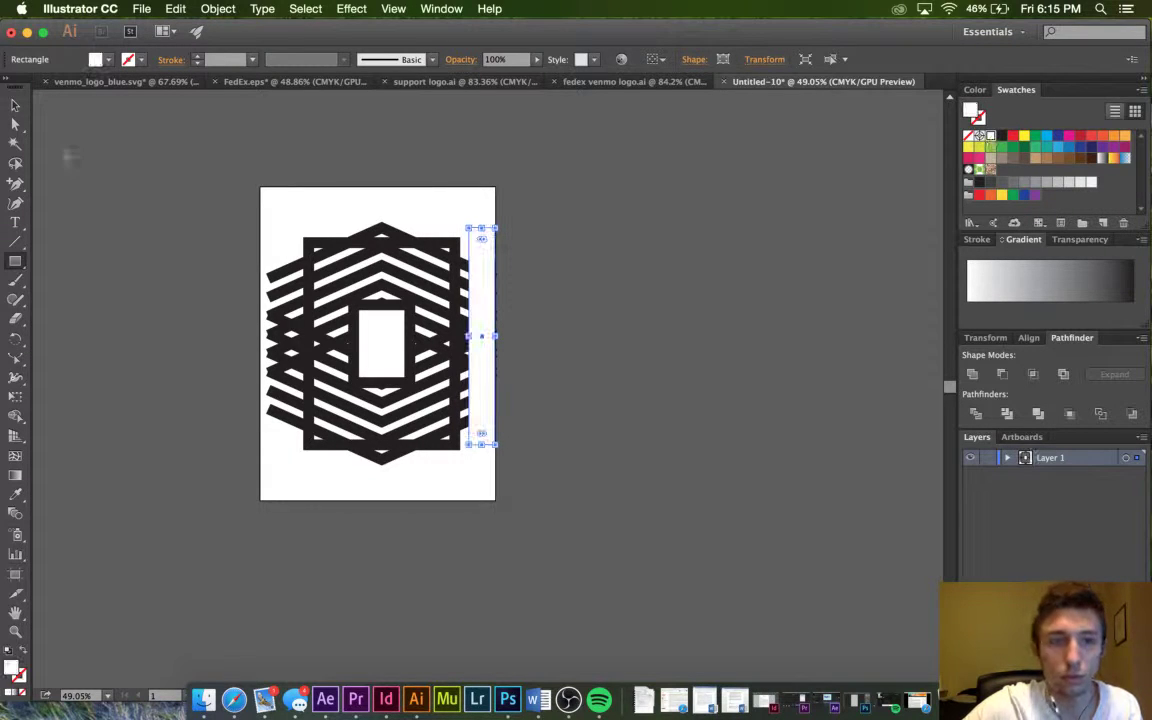
{"action": "left_click", "coordinate": [15, 106]}
{"action": "left_click", "coordinate": [88, 158]}
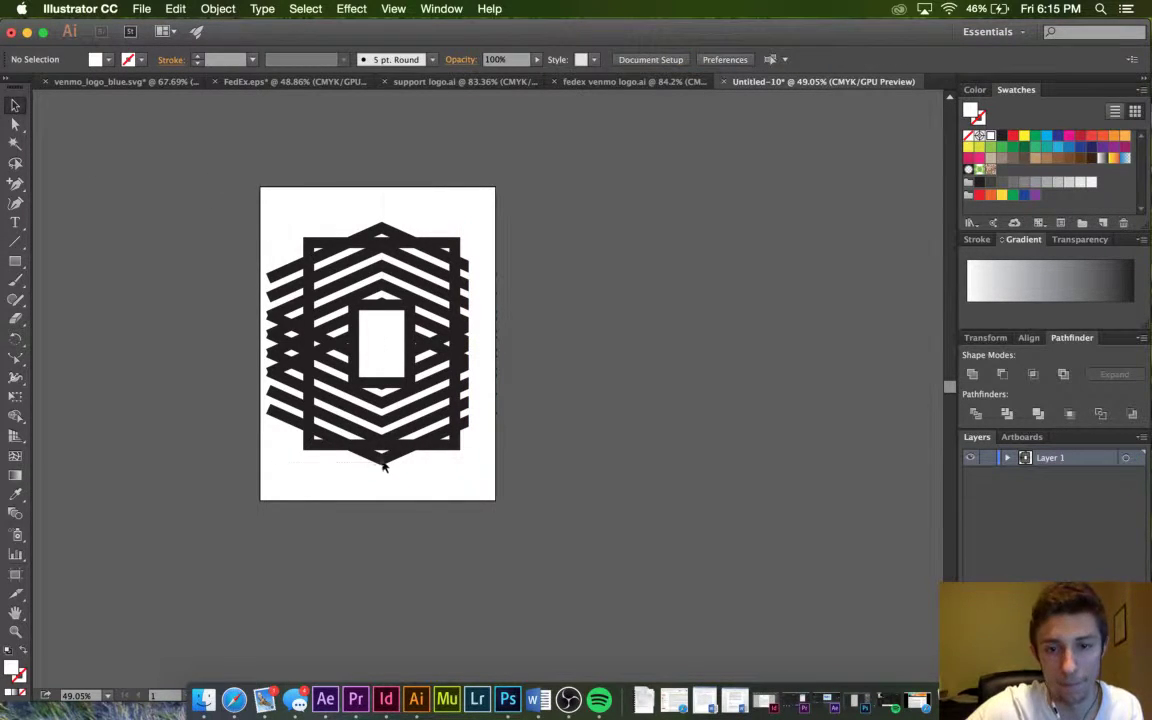
Nudge the line design and the white cover rectangle slightly left, and widen the rectangle to about 68 pt.
{"action": "key", "text": "super+a"}
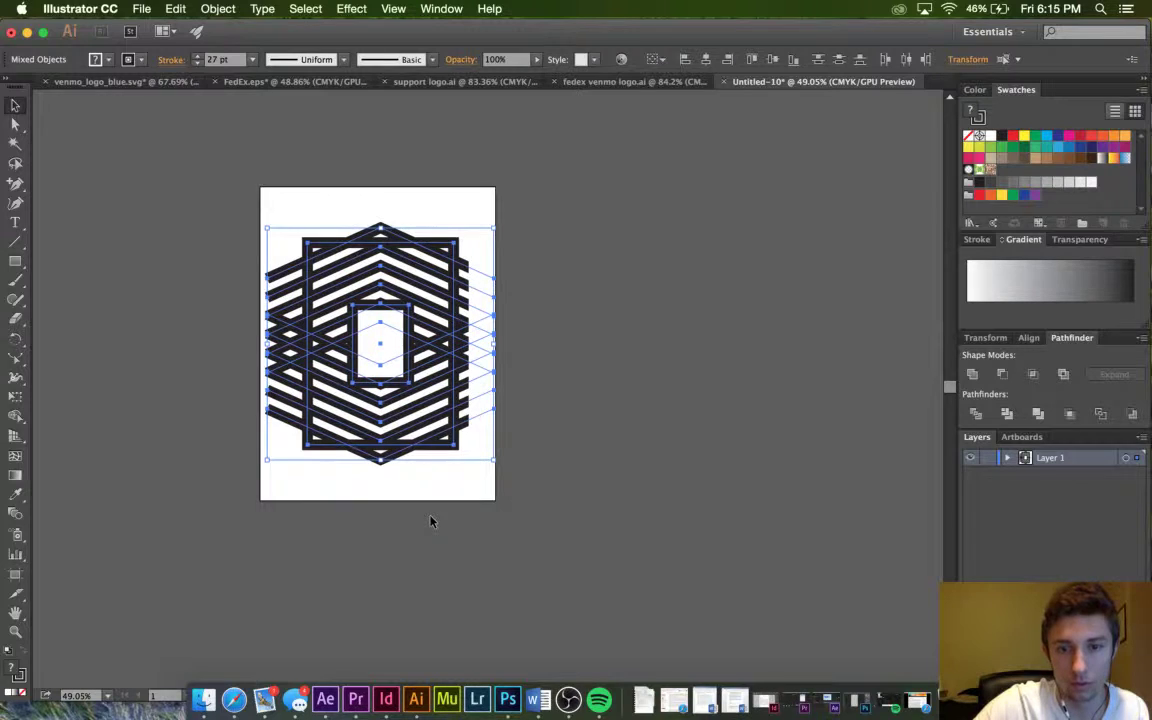
{"action": "left_click", "coordinate": [671, 504]}
{"action": "left_click", "coordinate": [492, 385]}
{"action": "key", "text": "Left"}
{"action": "key", "text": "Left"}
{"action": "key", "text": "Left"}
{"action": "key", "text": "Left"}
{"action": "key", "text": "Left"}
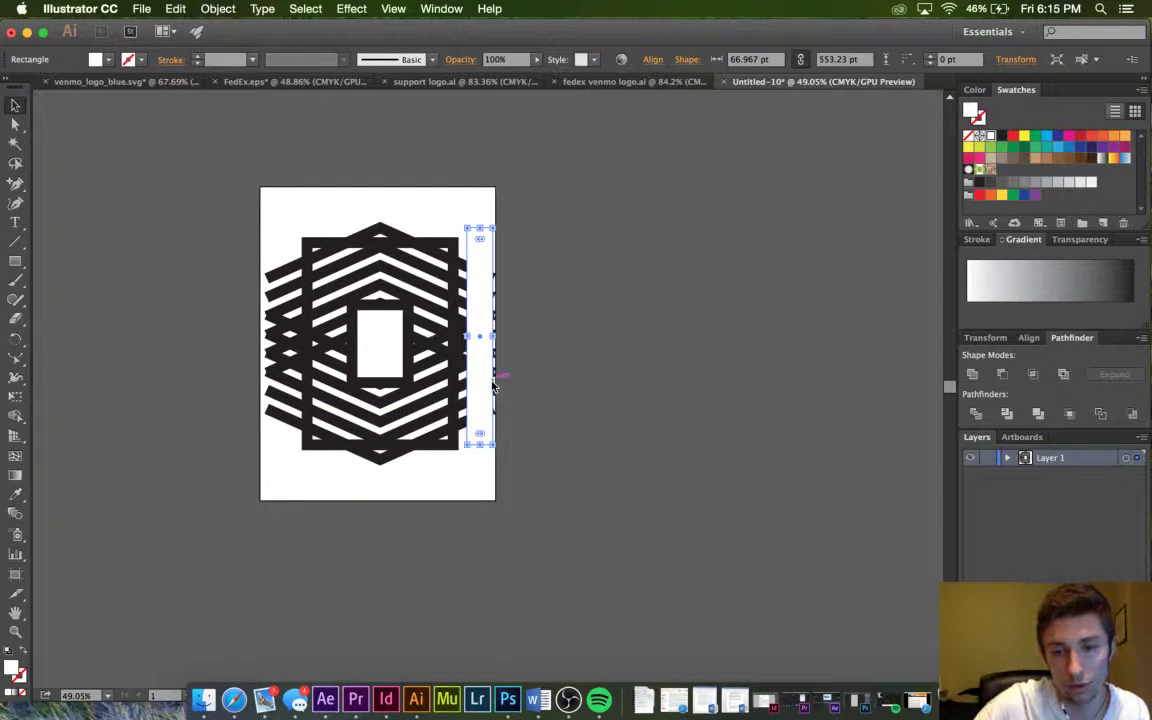
{"action": "left_click_drag", "start_coordinate": [492, 336], "coordinate": [497, 333]}
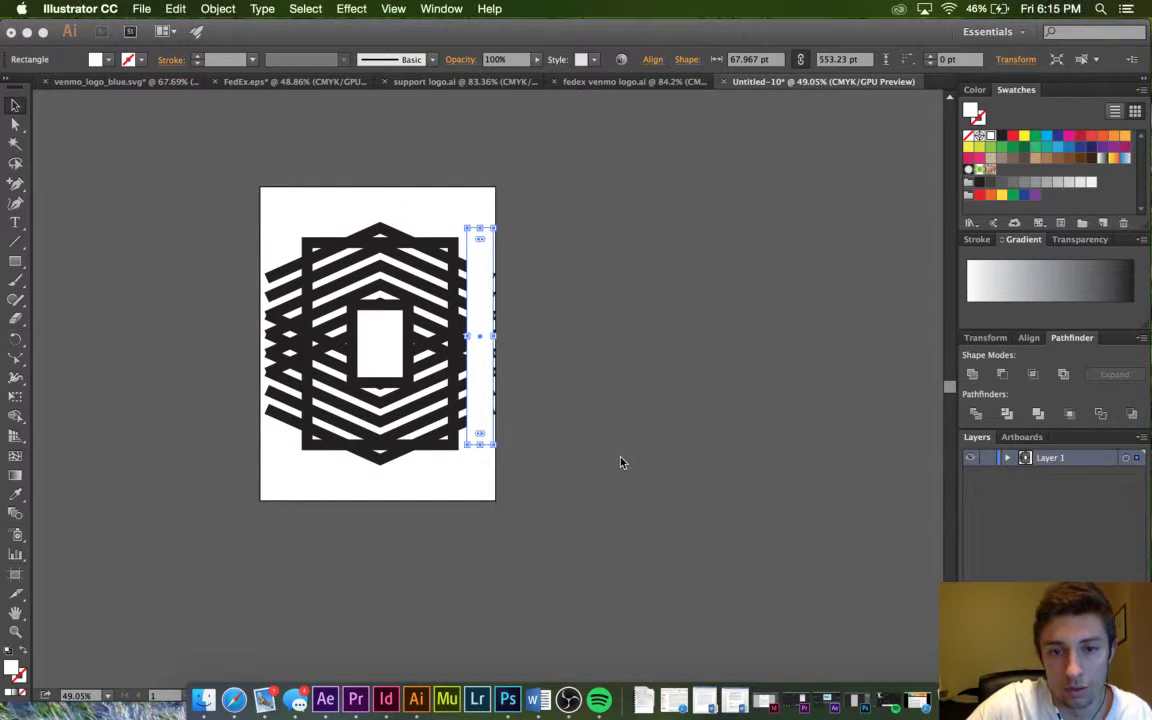
Duplicate the white rectangle and place the copy over the chevrons' left ends, flush with the artboard's left edge.
{"action": "left_click", "coordinate": [498, 299]}
{"action": "left_click_drag", "start_coordinate": [475, 328], "coordinate": [271, 328]}
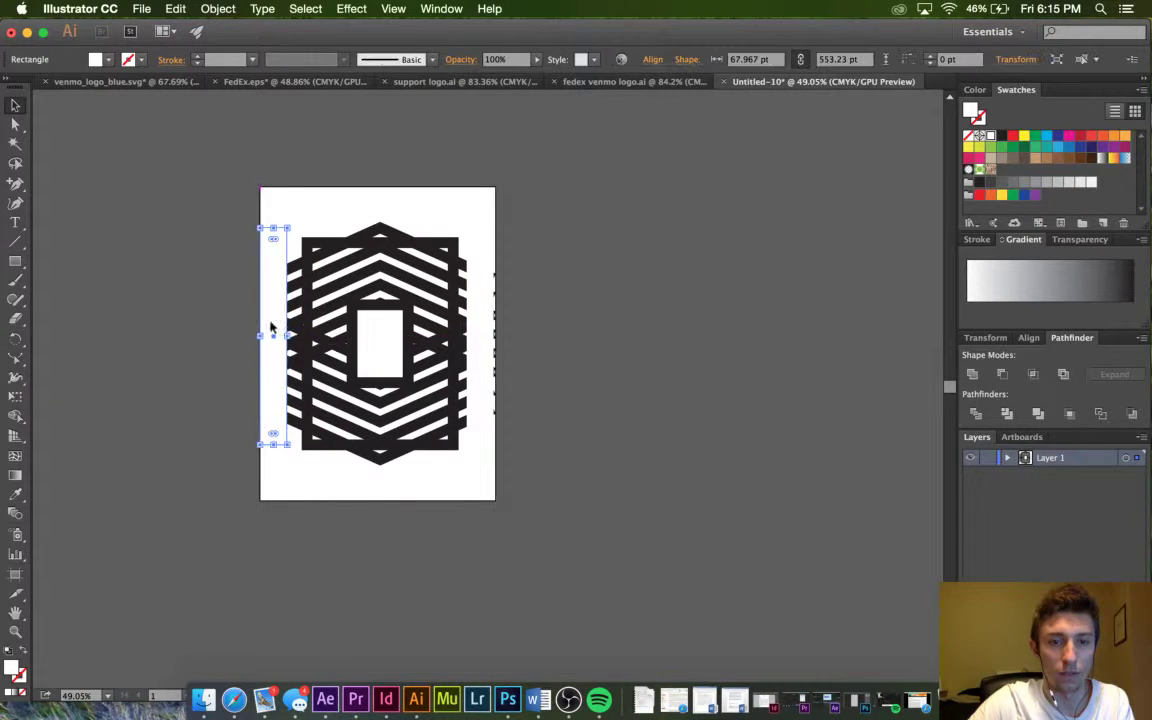
{"action": "left_click", "coordinate": [283, 541]}
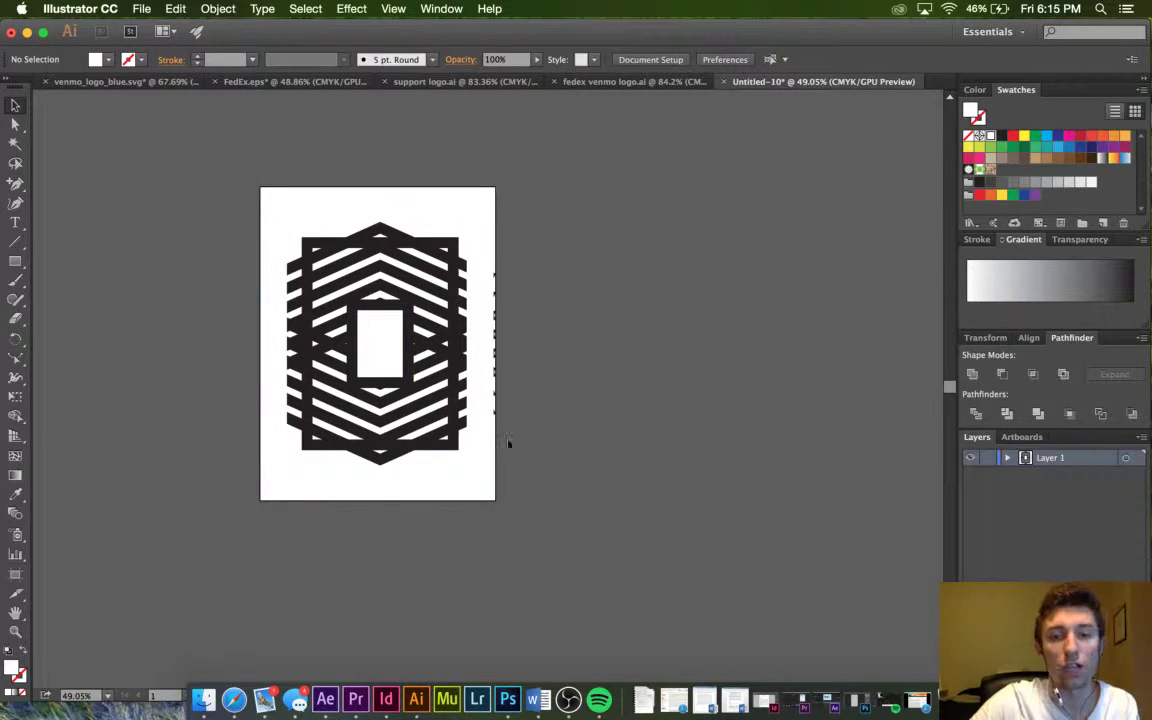
Widen the left white rectangle inward to about 79 pt.
{"action": "left_click", "coordinate": [277, 413]}
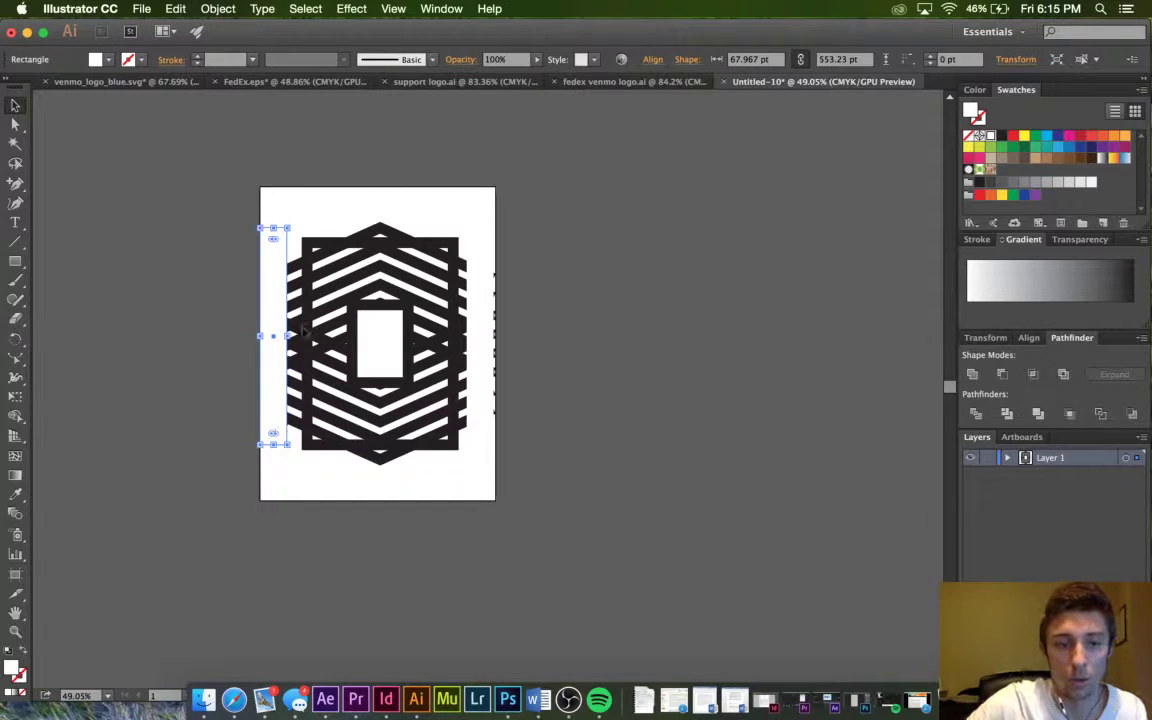
{"action": "left_click", "coordinate": [267, 555]}
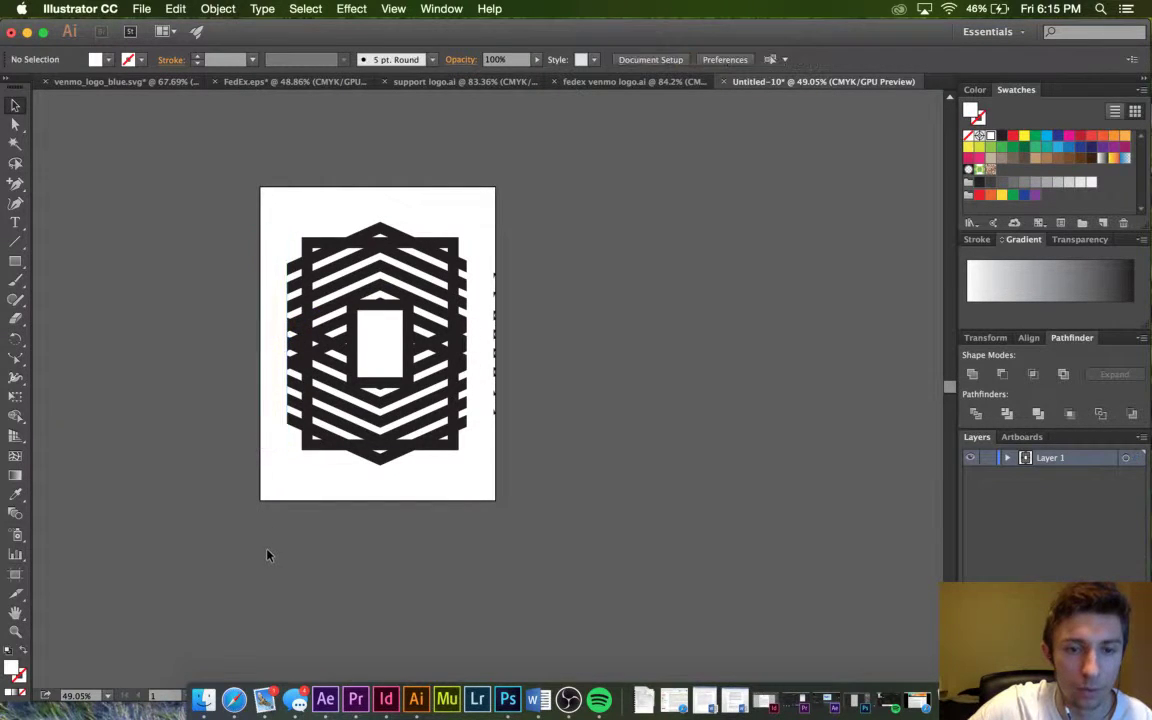
{"action": "left_click", "coordinate": [267, 393]}
{"action": "mouse_move", "coordinate": [288, 336]}
{"action": "left_mouse_down"}
{"action": "mouse_move", "coordinate": [301, 334]}
{"action": "mouse_move", "coordinate": [292, 336]}
{"action": "left_mouse_up"}
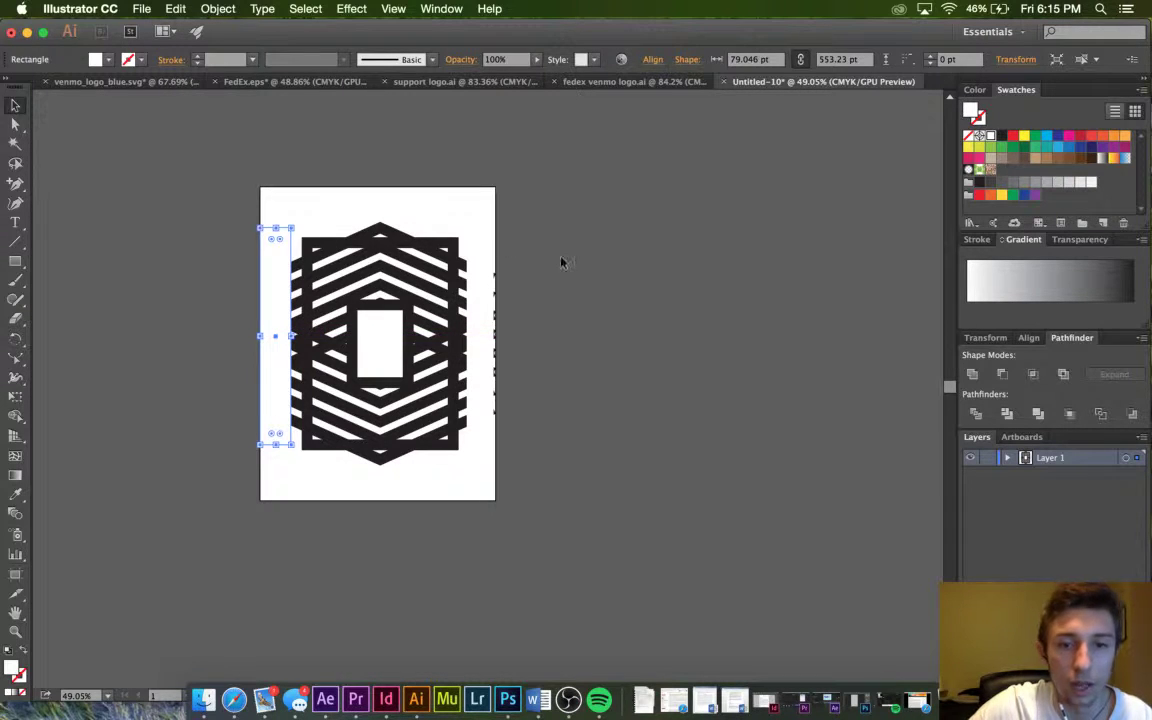
Shift the right white rectangle outward to the artboard's right edge so it hides the remaining chevron tips.
{"action": "left_click", "coordinate": [505, 238]}
{"action": "left_click", "coordinate": [490, 336]}
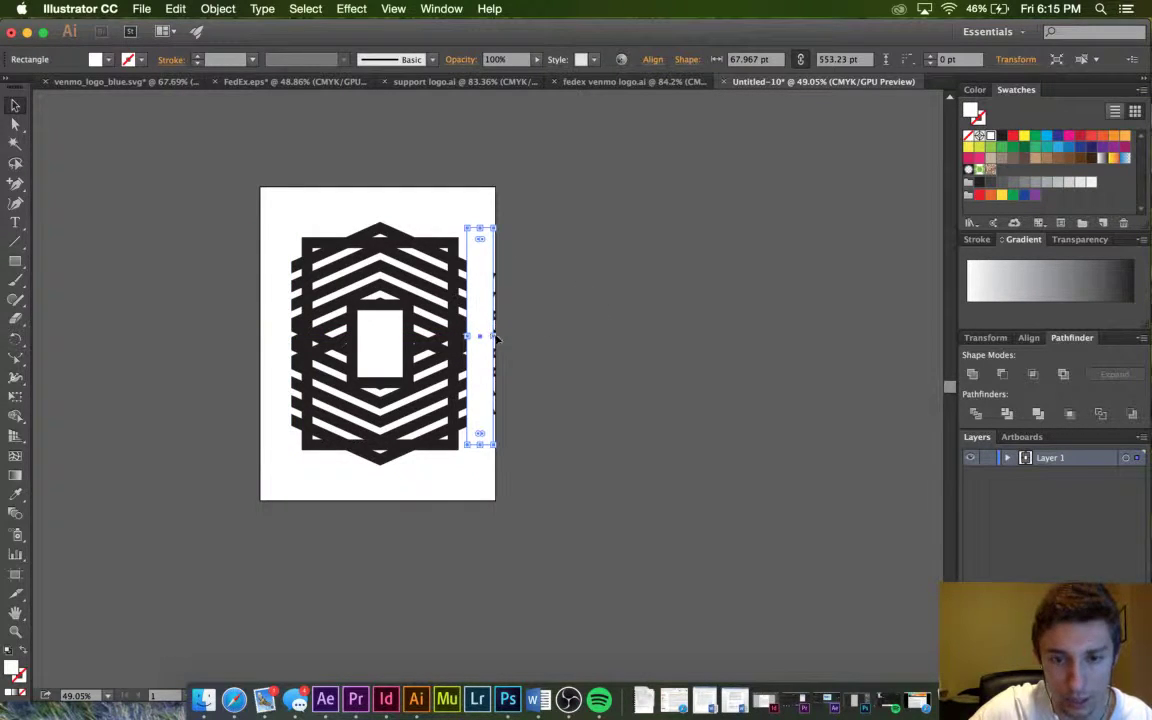
{"action": "left_click", "coordinate": [507, 341]}
{"action": "left_click", "coordinate": [490, 336]}
{"action": "left_click_drag", "start_coordinate": [494, 338], "coordinate": [488, 367]}
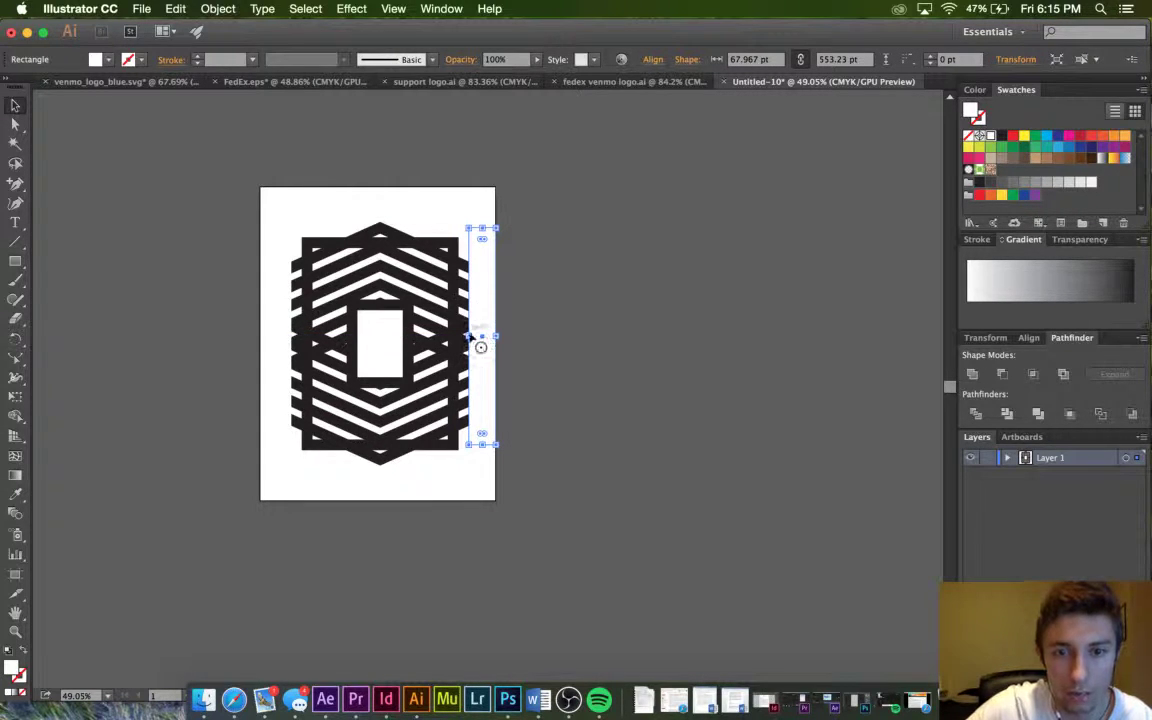
{"action": "left_click", "coordinate": [553, 368]}
{"action": "left_click", "coordinate": [477, 339]}
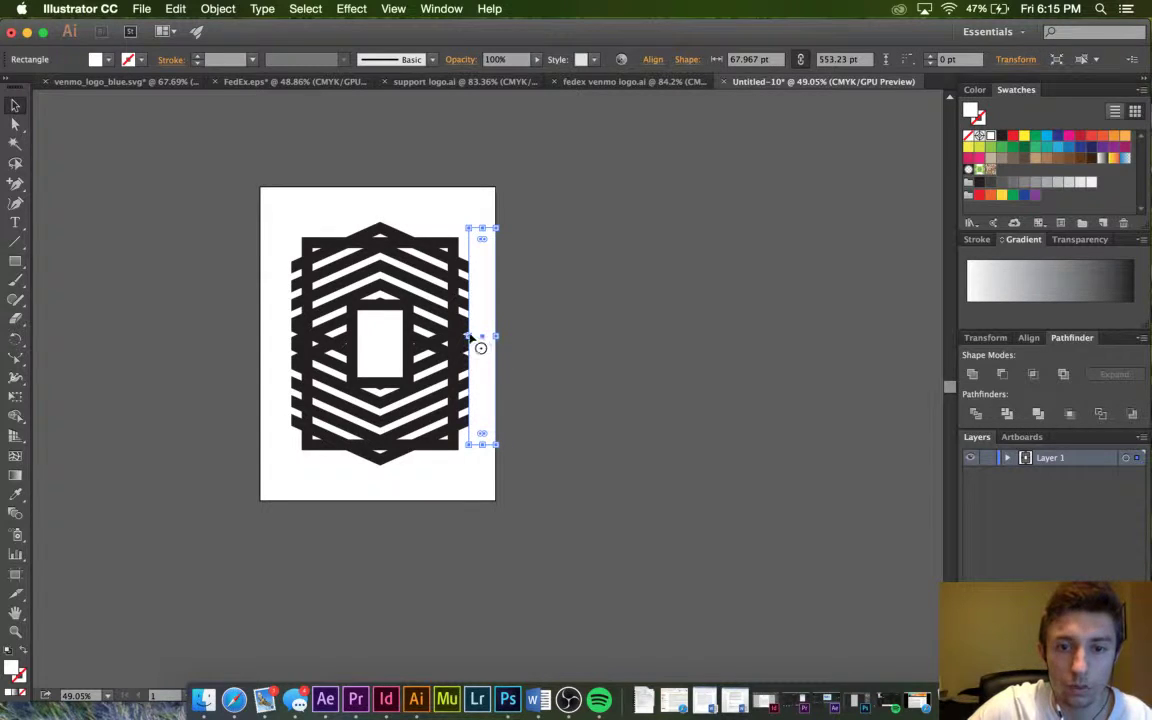
{"action": "left_click_drag", "start_coordinate": [470, 339], "coordinate": [467, 341]}
{"action": "left_click", "coordinate": [565, 358]}
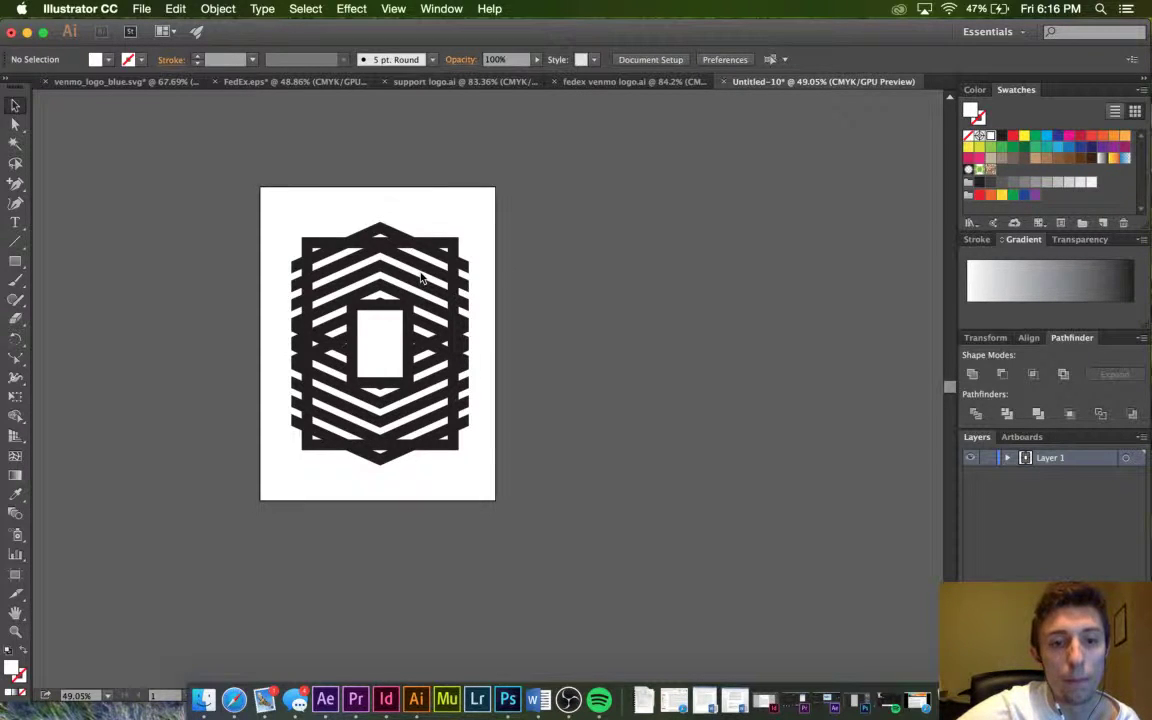
Delete the third chevron from the top of the lower stack and distribute the remaining five evenly by their vertical centers.
{"action": "left_click_drag", "start_coordinate": [425, 280], "coordinate": [440, 383]}
{"action": "double_click", "coordinate": [440, 383]}
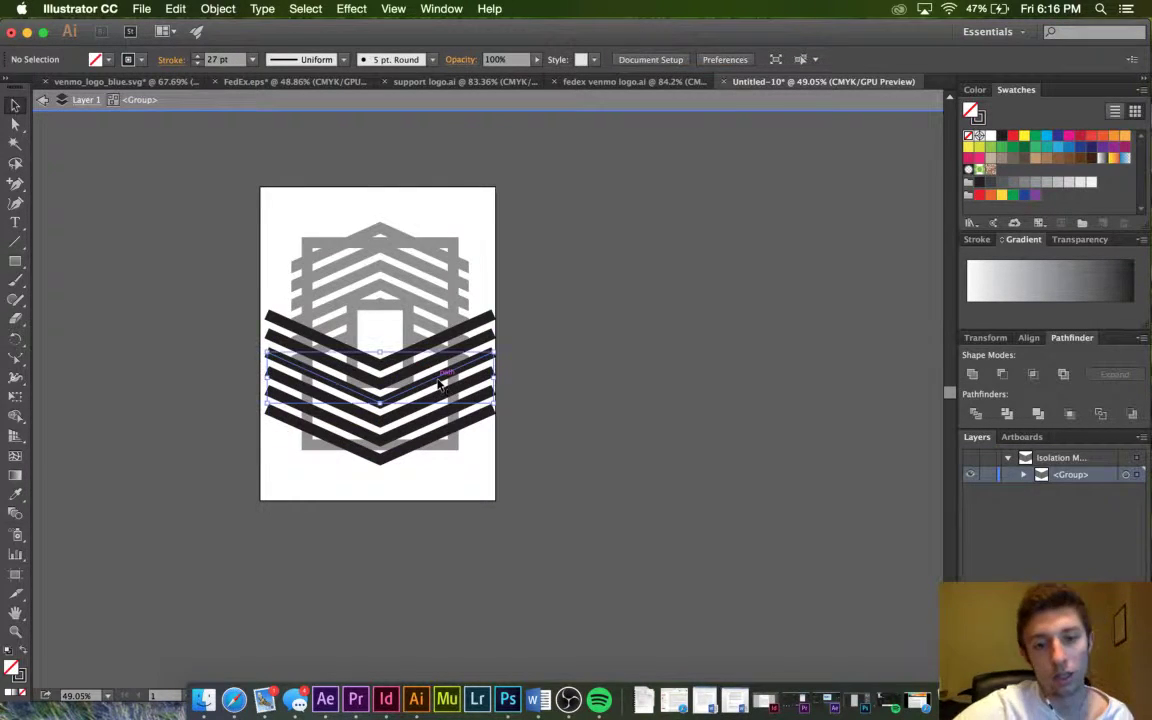
{"action": "key", "text": "super+a"}
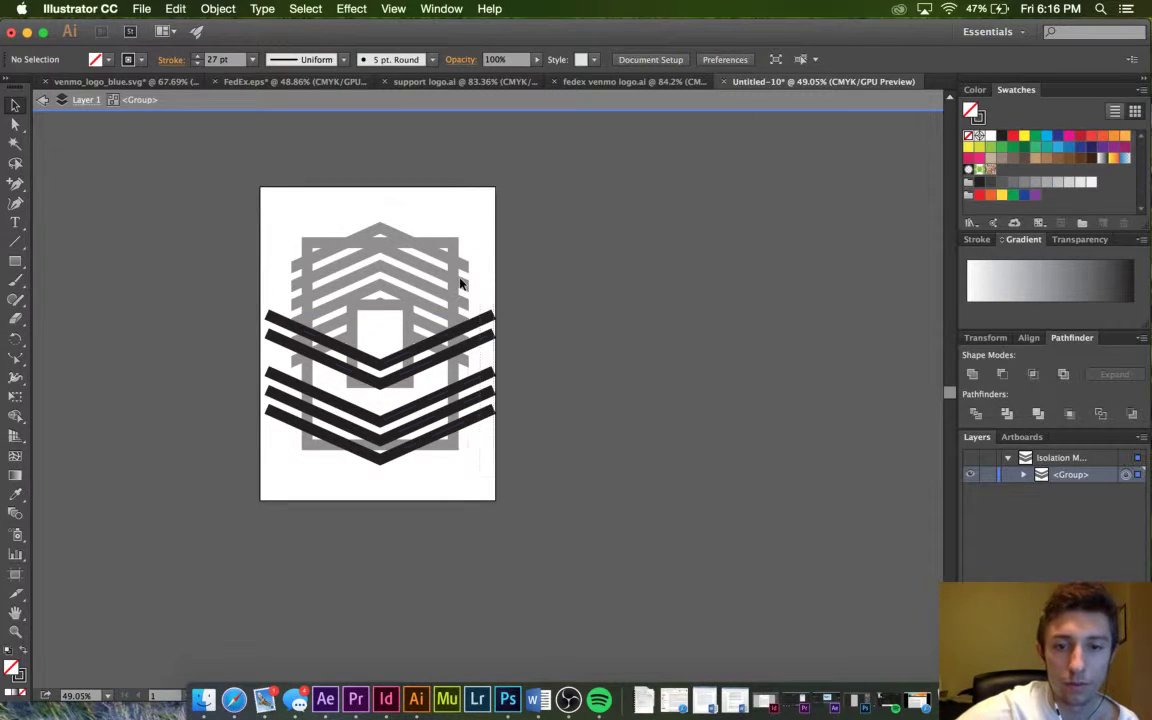
{"action": "left_click", "coordinate": [838, 59]}
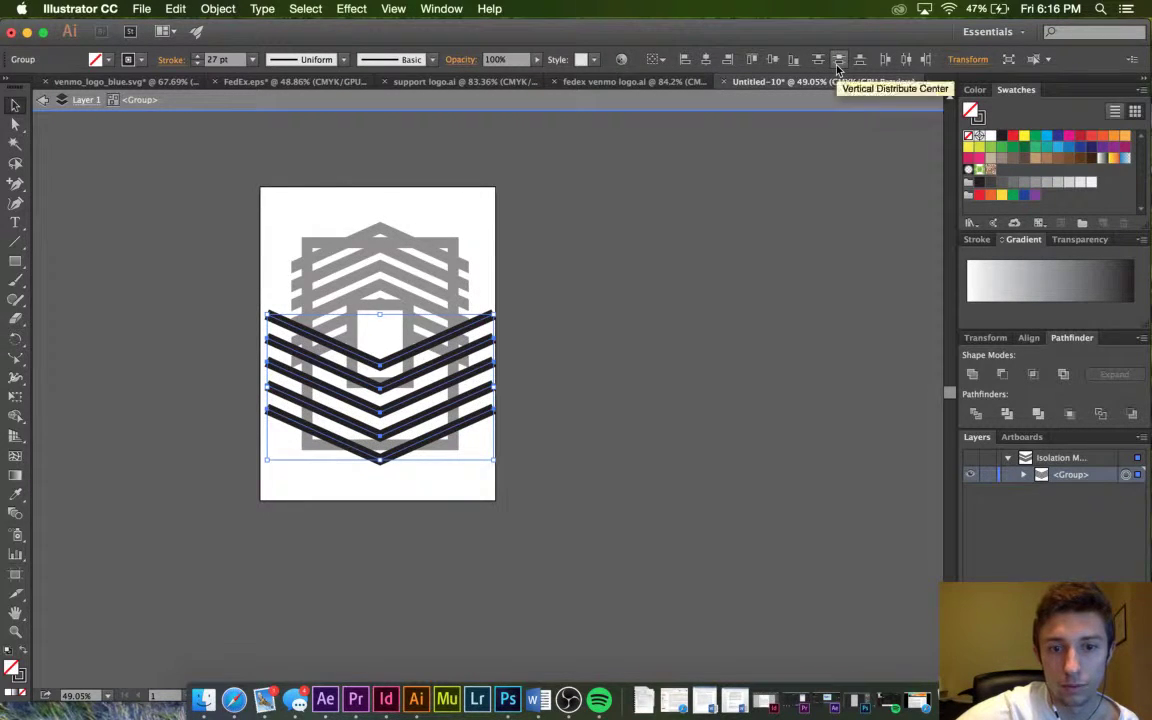
{"action": "double_click", "coordinate": [681, 290]}
Delete the third chevron from the top of the upper stack and distribute the remaining five evenly by their vertical centers.
{"action": "double_click", "coordinate": [424, 303]}
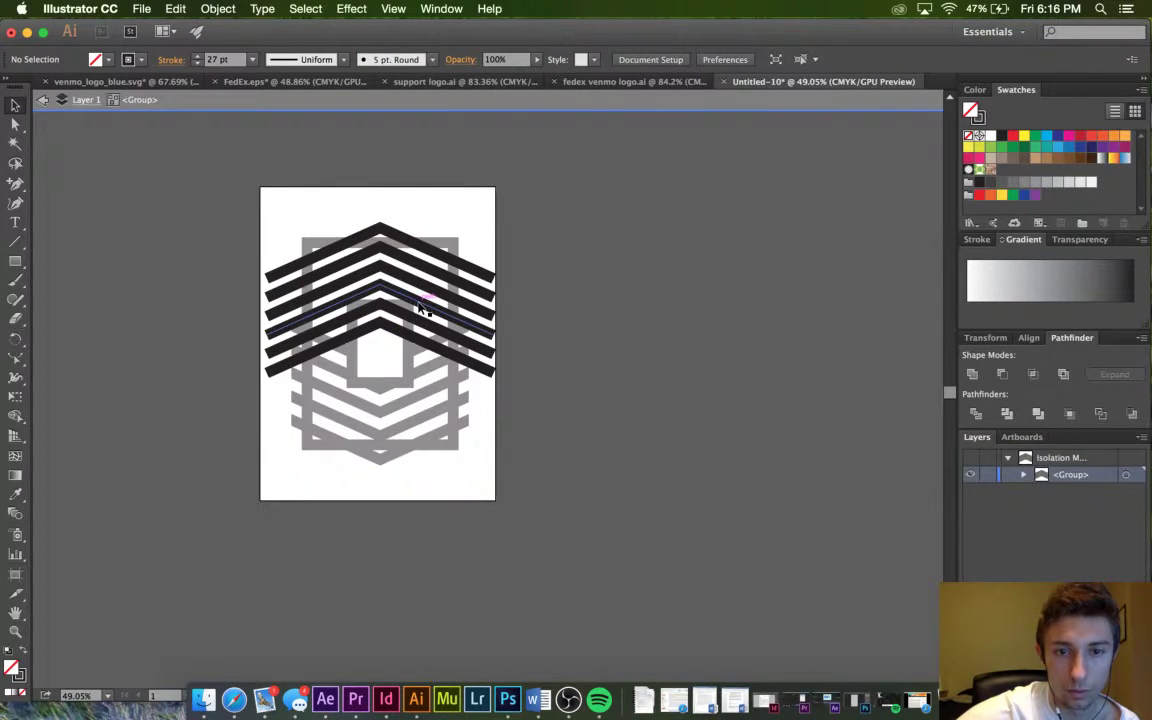
{"action": "left_click", "coordinate": [432, 290]}
{"action": "key", "text": "Delete"}
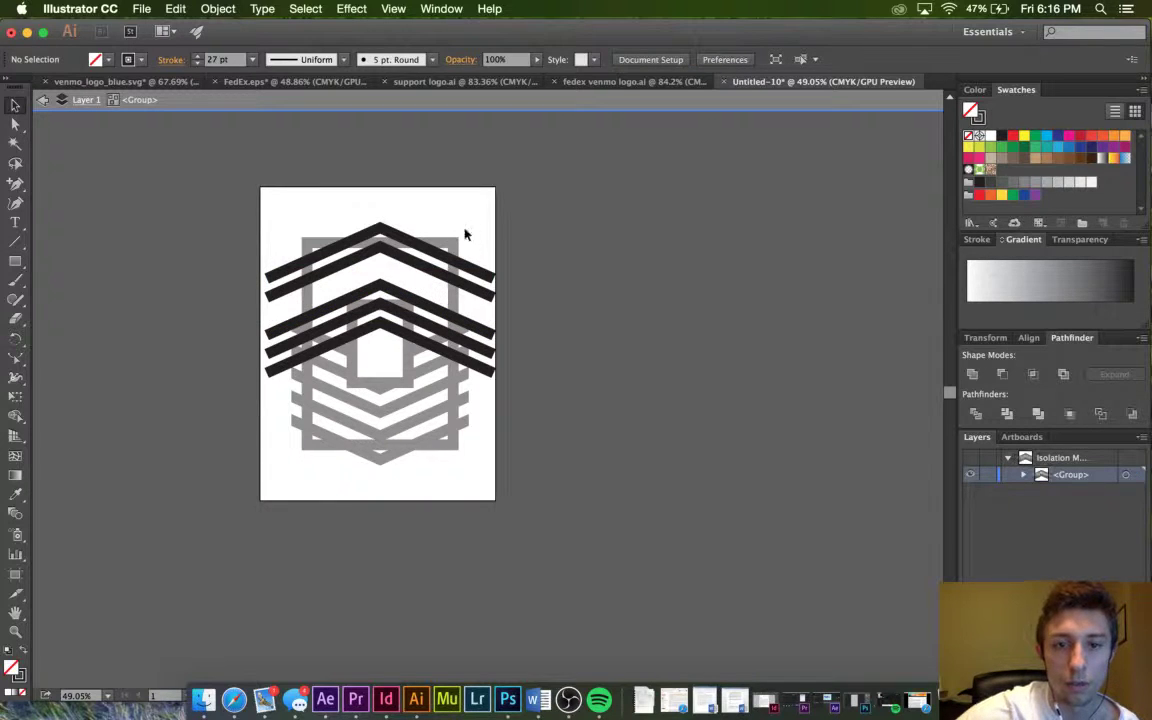
{"action": "left_click_drag", "start_coordinate": [474, 232], "coordinate": [476, 376]}
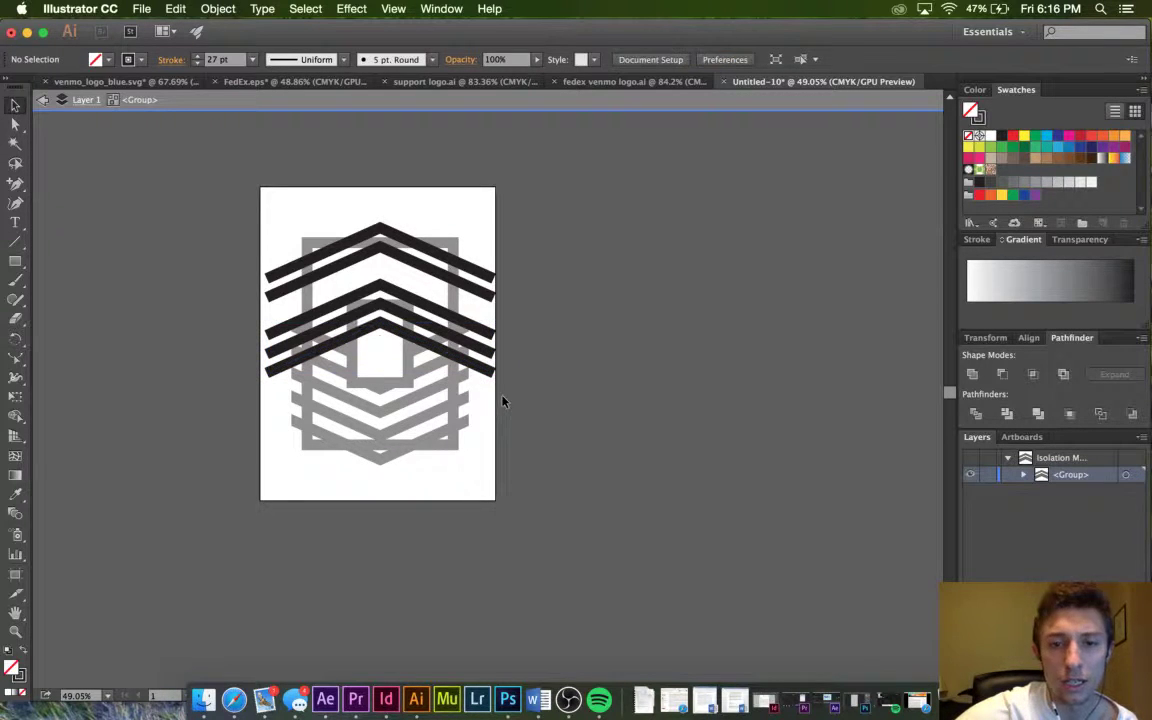
{"action": "key", "text": "super+a"}
{"action": "left_click", "coordinate": [838, 59]}
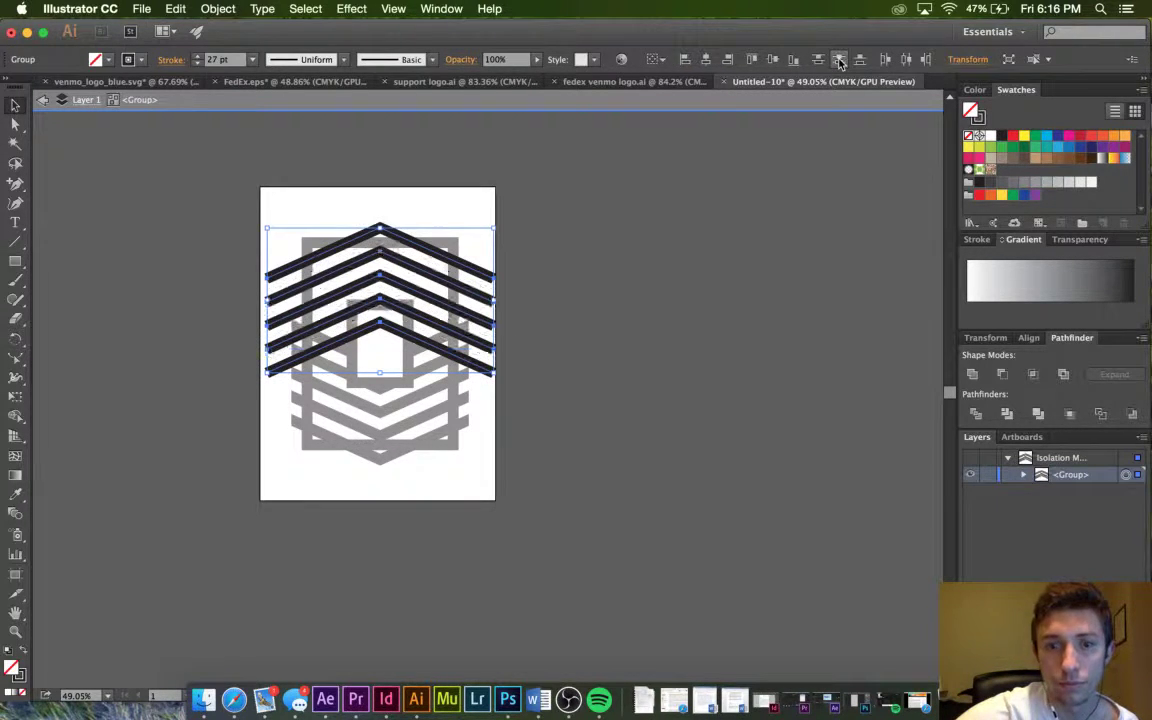
{"action": "double_click", "coordinate": [655, 300]}
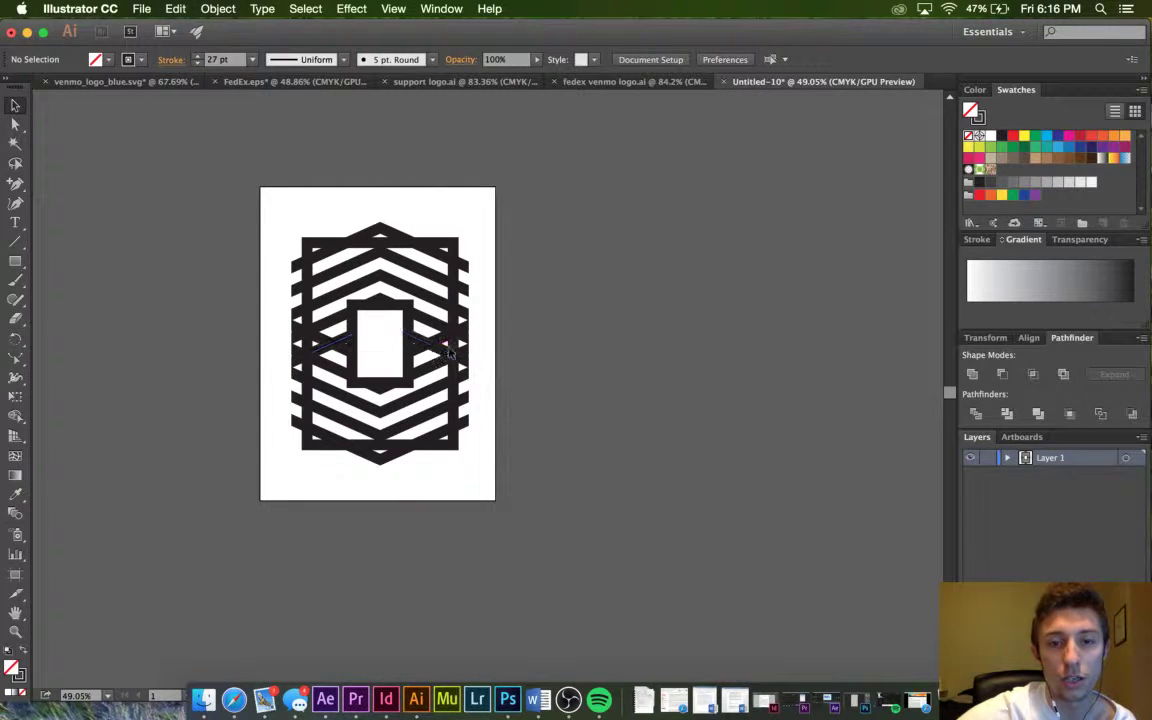
Delete the entire upper chevron stack, leaving the frames and the lower stack.
{"action": "double_click", "coordinate": [443, 349]}
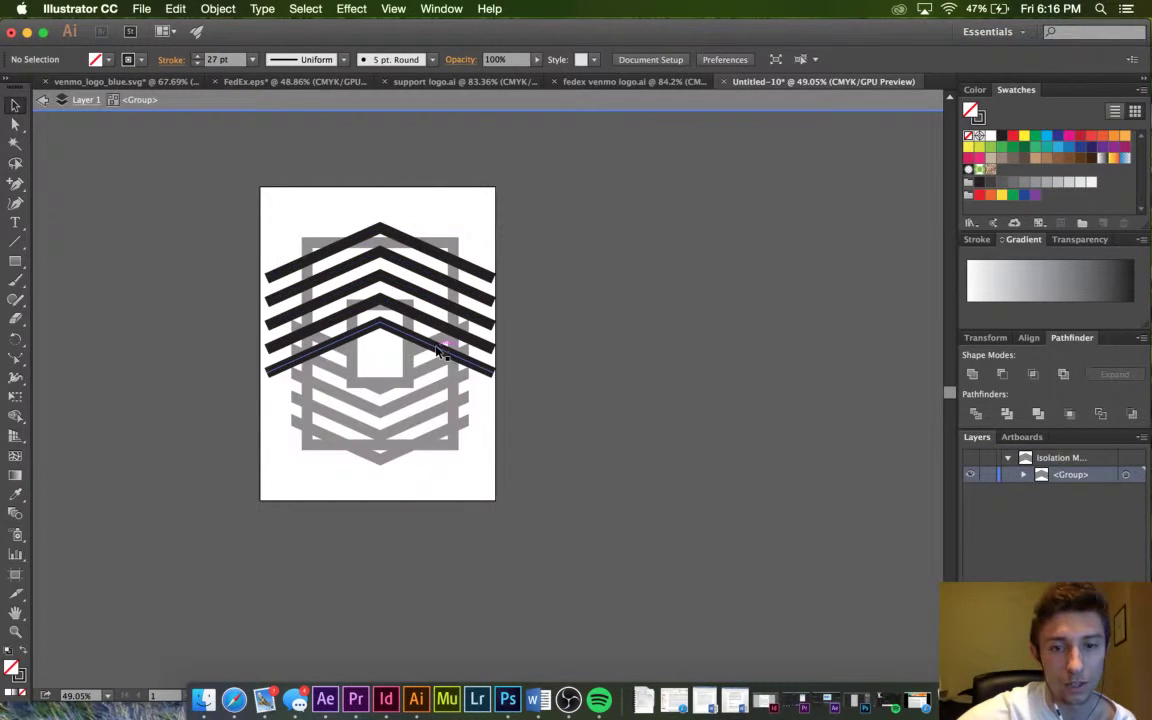
{"action": "double_click", "coordinate": [549, 329]}
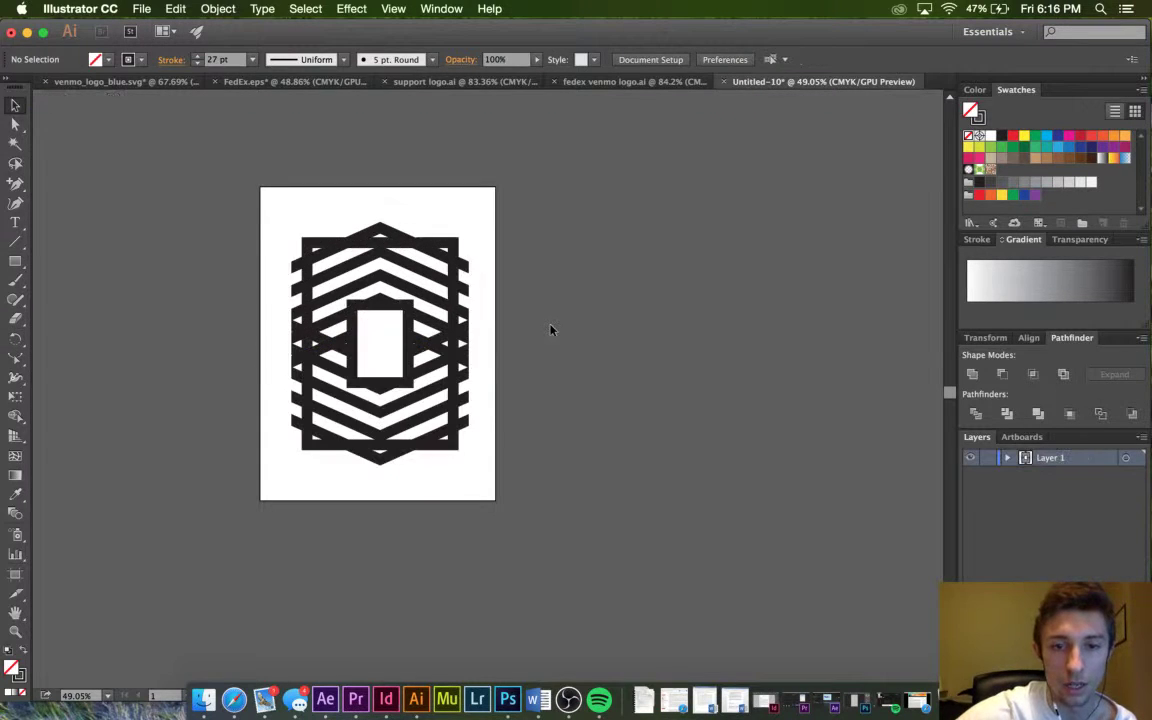
{"action": "left_click", "coordinate": [443, 349]}
{"action": "key", "text": "Delete"}
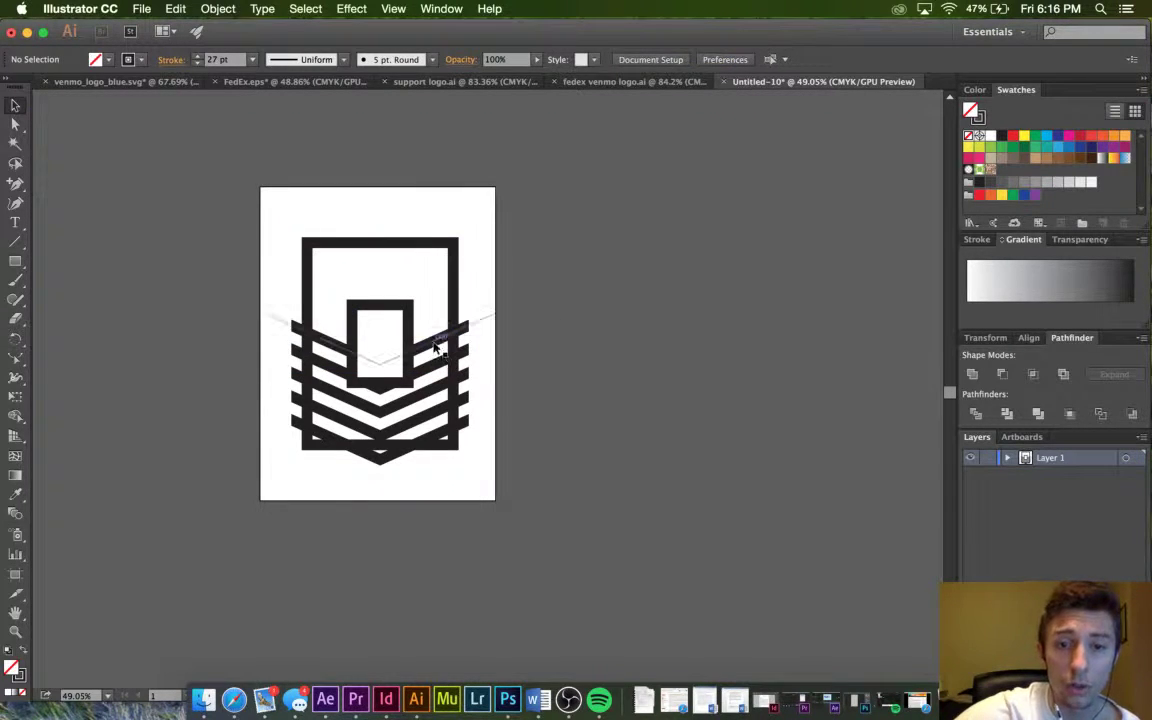
Move the lower stack's topmost chevron down close to the second one and redistribute the five chevrons evenly.
{"action": "double_click", "coordinate": [440, 347]}
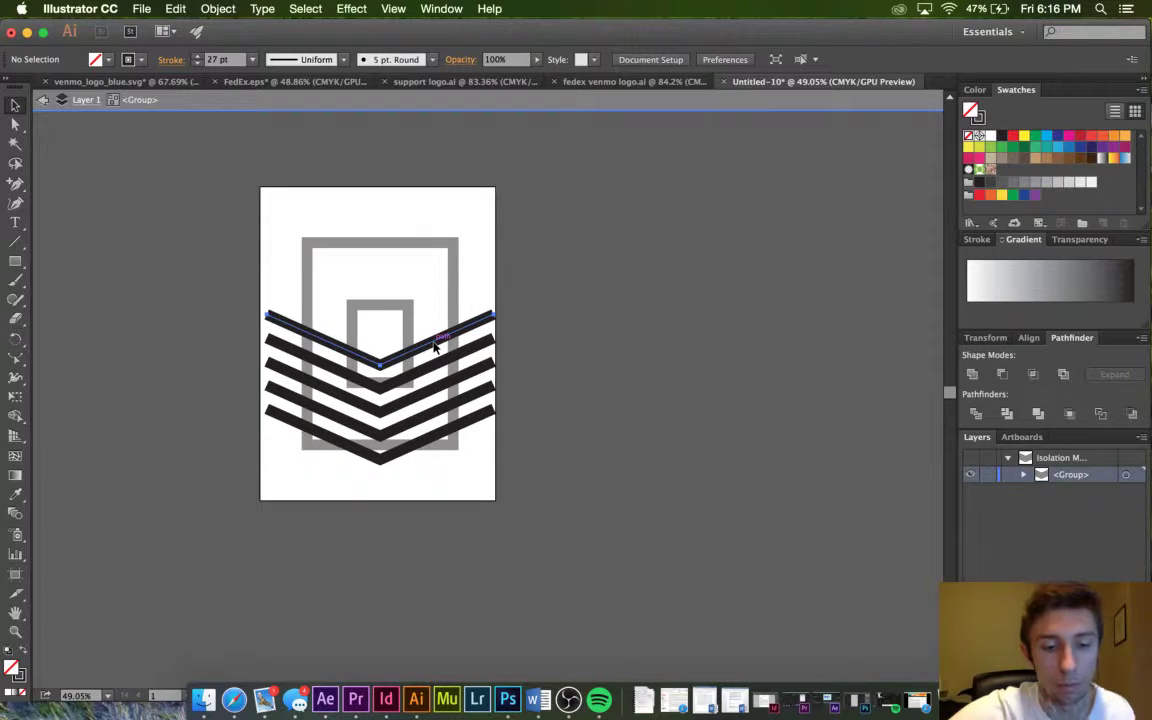
{"action": "left_click_drag", "start_coordinate": [435, 347], "coordinate": [432, 364]}
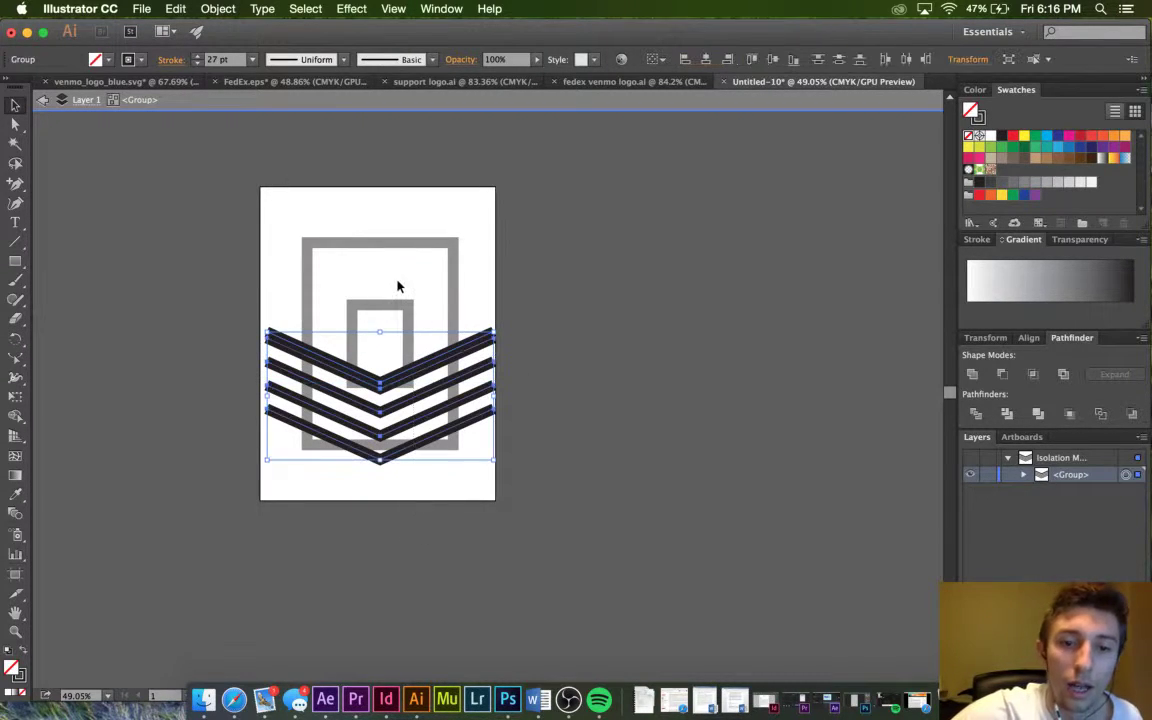
{"action": "left_click", "coordinate": [614, 391]}
{"action": "double_click", "coordinate": [614, 391]}
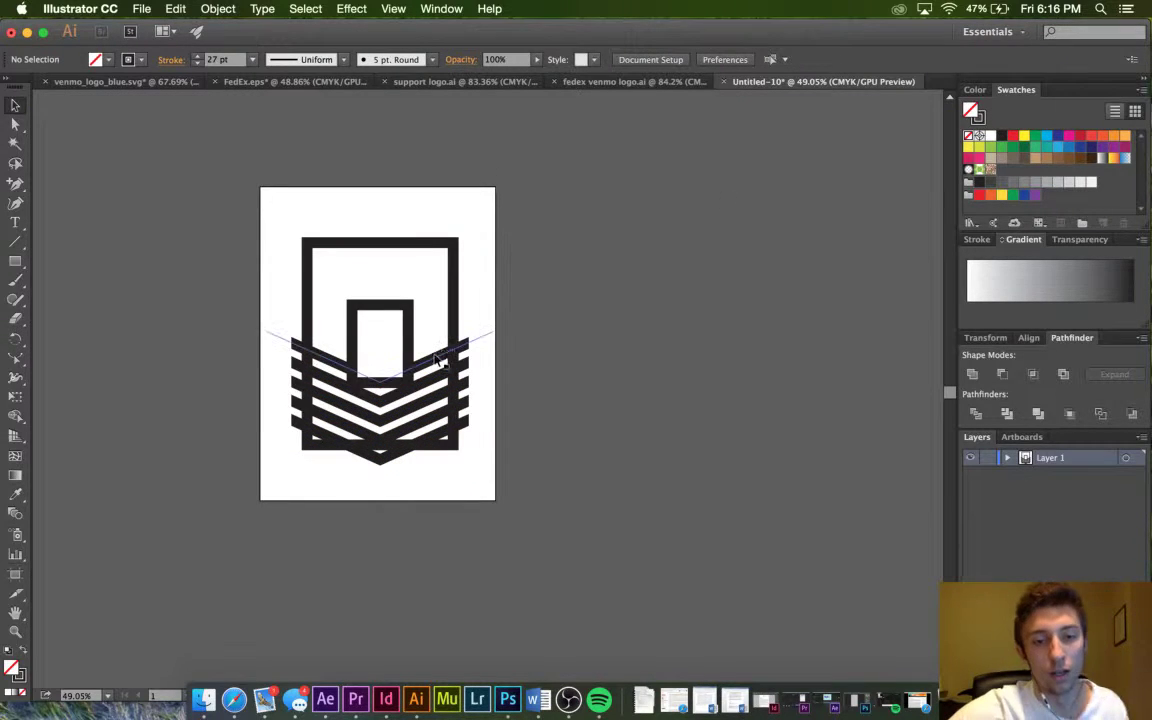
Duplicate the lower chevron stack and place the copy over the upper half of the frames.
{"action": "left_click_drag", "start_coordinate": [440, 362], "coordinate": [442, 258]}
{"action": "left_click_drag", "start_coordinate": [500, 222], "coordinate": [252, 424]}
{"action": "key", "text": "super+z"}
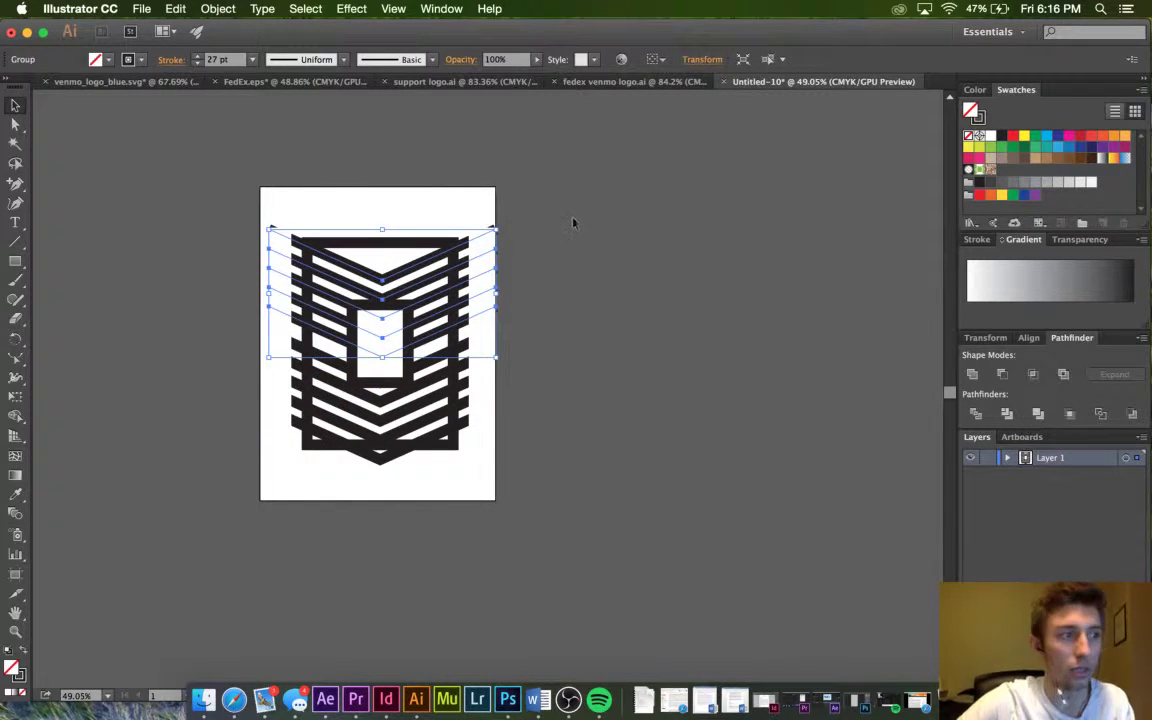
Reflect the copied stack so its chevrons point up, and nudge it left and up to mirror the lower stack.
{"action": "left_click_drag", "start_coordinate": [504, 228], "coordinate": [239, 420]}
{"action": "key", "text": "Left"}
{"action": "key", "text": "Up"}
{"action": "key", "text": "Up"}
{"action": "key", "text": "Up"}
{"action": "key", "text": "Up"}
{"action": "key", "text": "Up"}
{"action": "key", "text": "Up"}
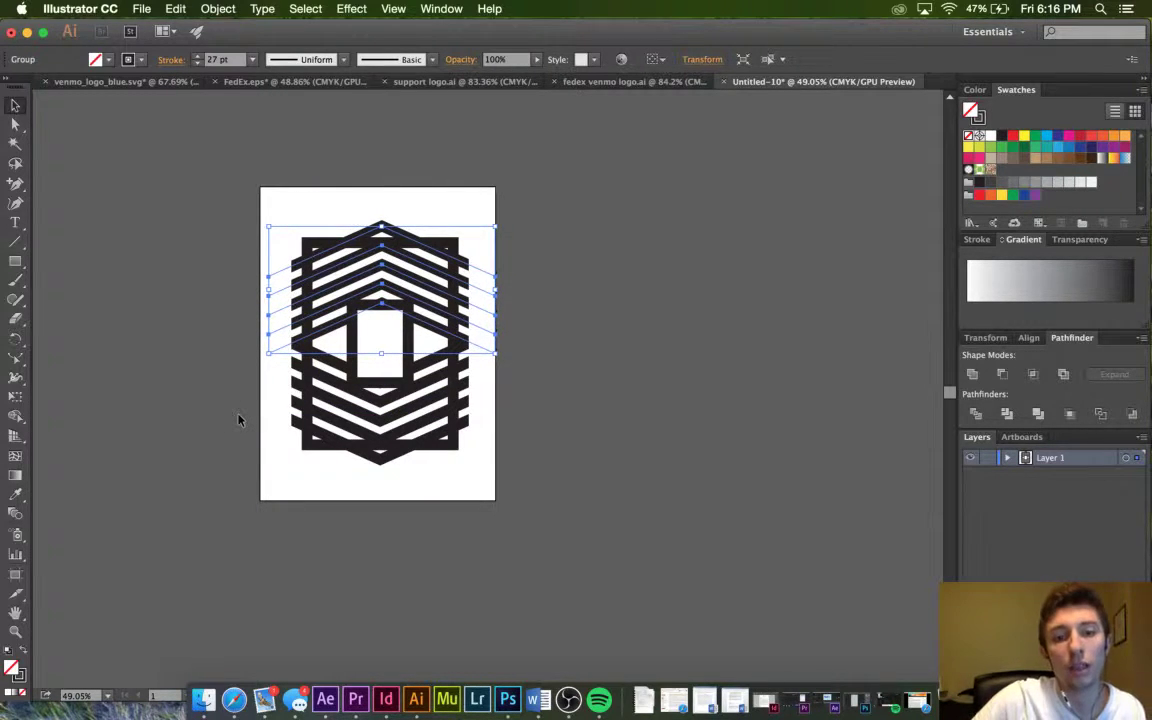
{"action": "left_click", "coordinate": [663, 429]}
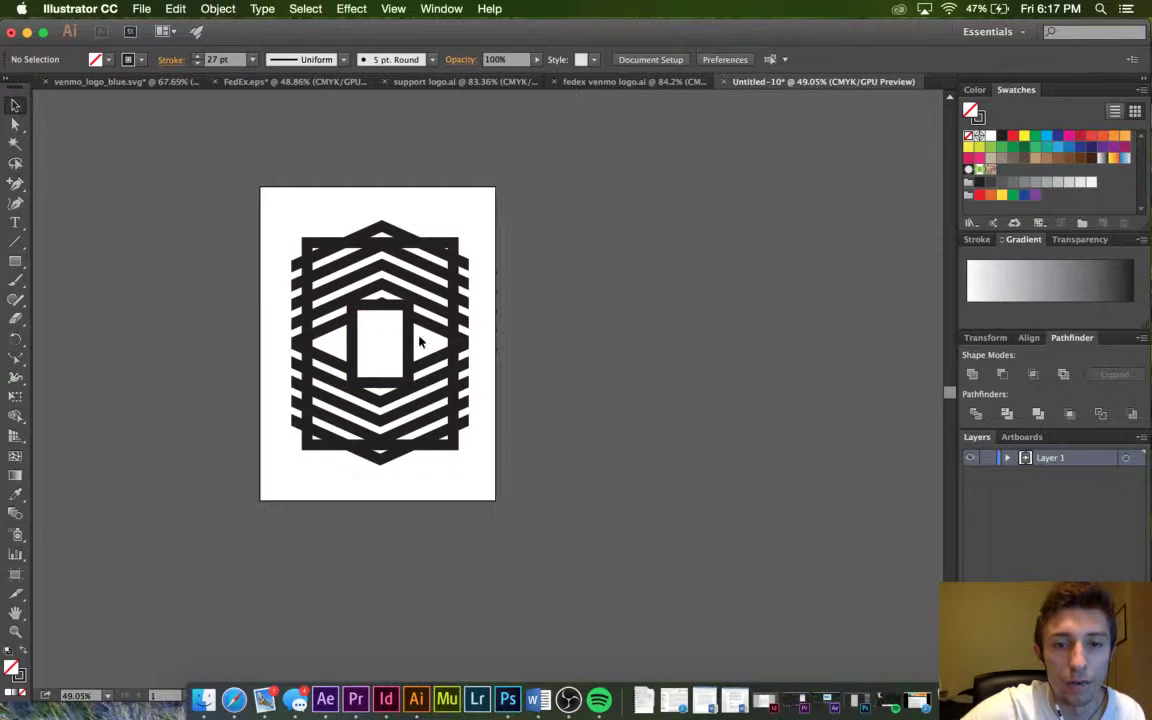
Nudge the lower chevron stack slightly down and align both stacks and the frames by their horizontal centers.
{"action": "left_click", "coordinate": [390, 458]}
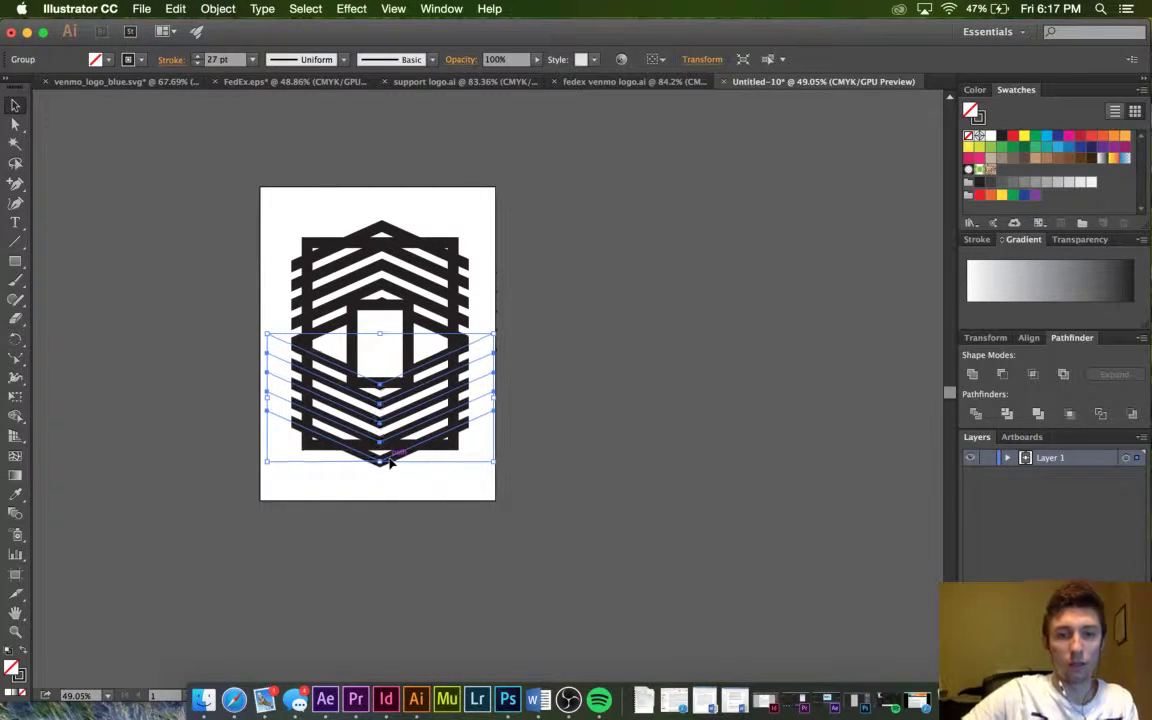
{"action": "left_click", "coordinate": [575, 454]}
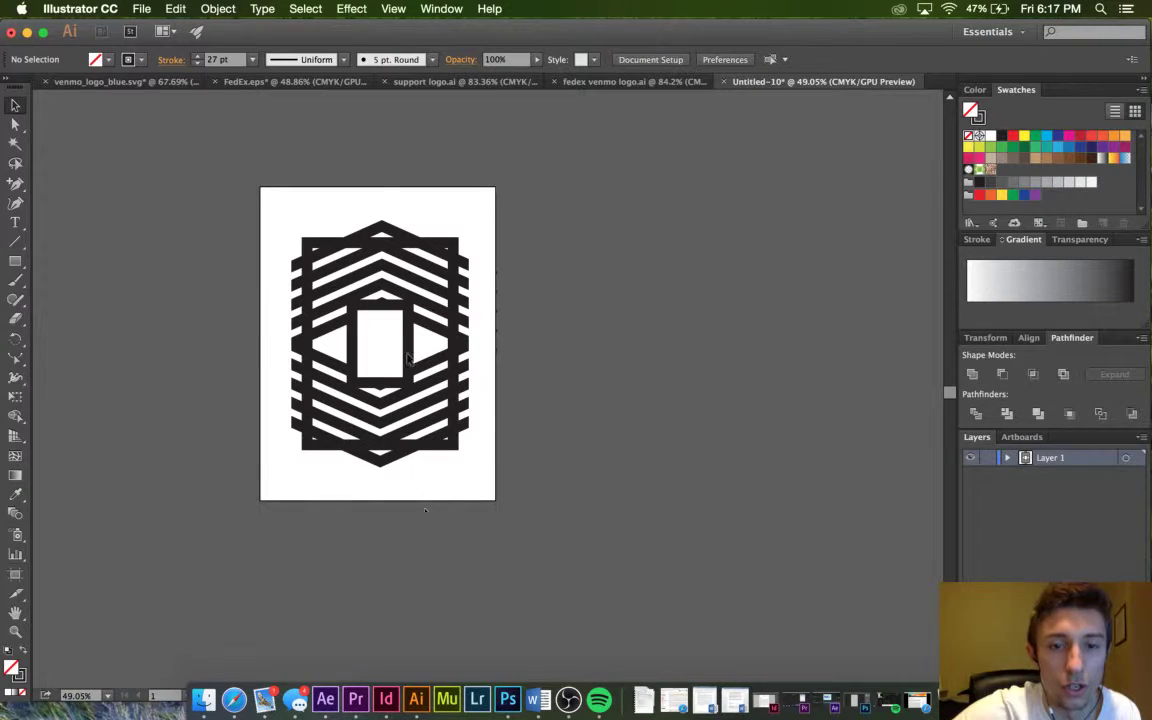
{"action": "key", "text": "super+a"}
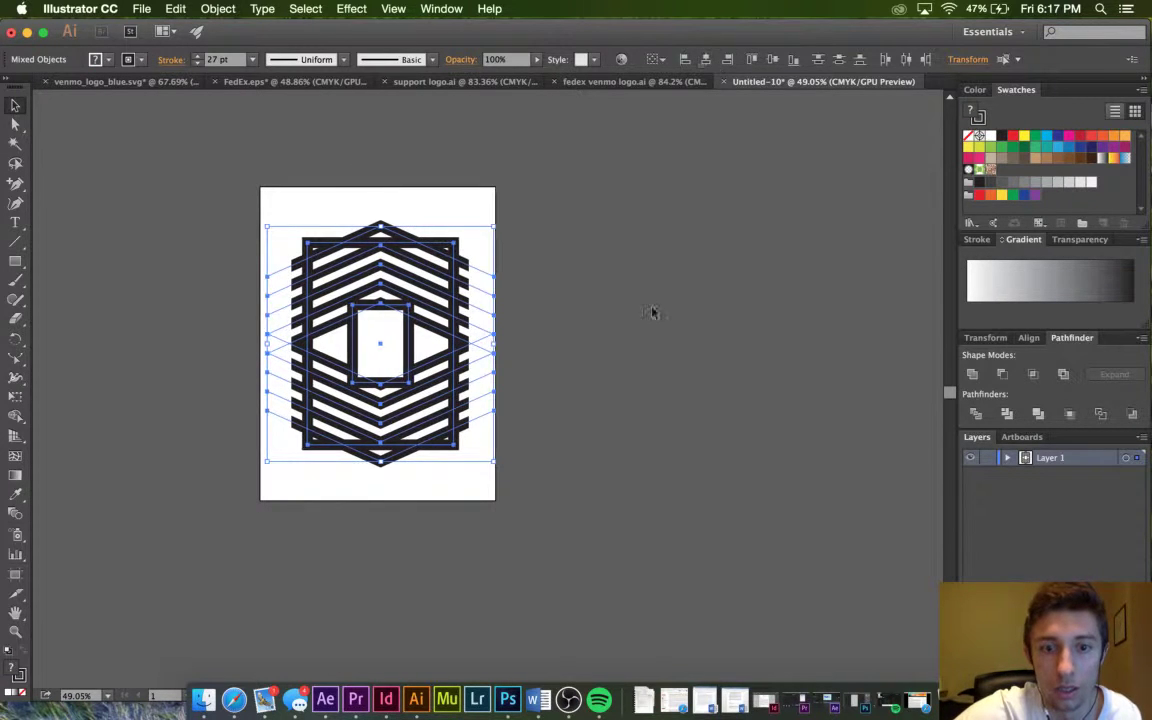
{"action": "left_click", "coordinate": [651, 318]}
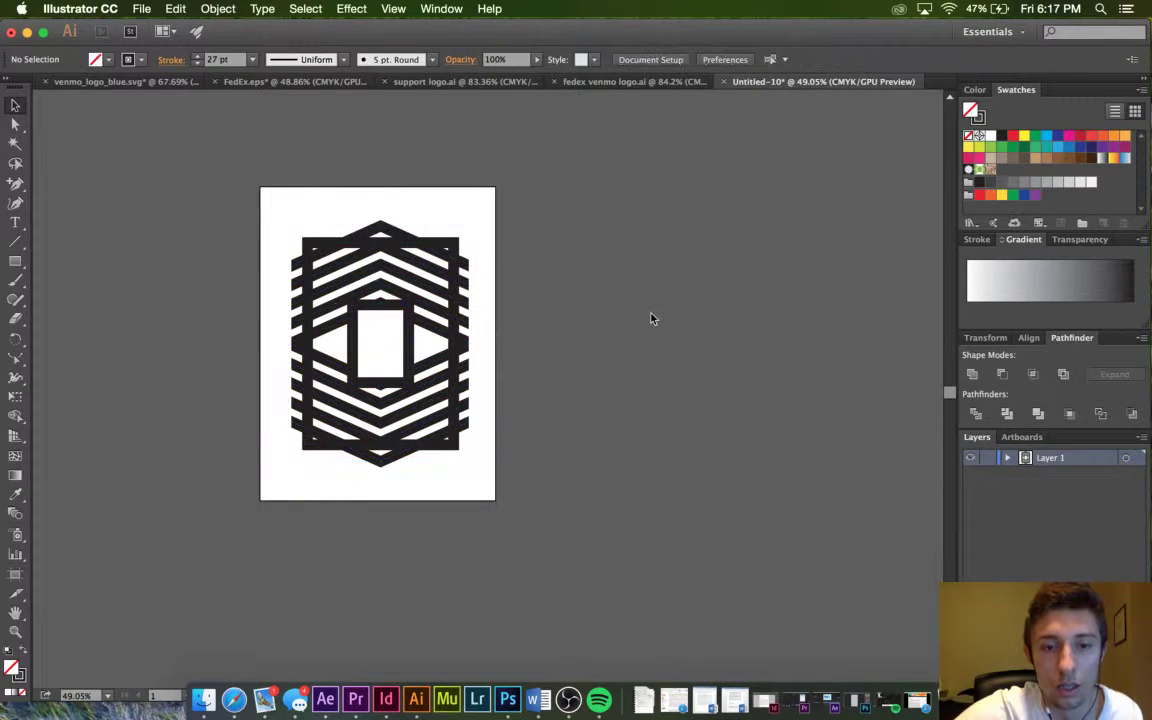
Duplicate both chevron stacks together and place the copies on the empty canvas to the right of the artboard.
{"action": "left_click", "coordinate": [432, 455]}
{"action": "left_click", "coordinate": [437, 328]}
{"action": "left_click_drag", "start_coordinate": [437, 328], "coordinate": [740, 345]}
{"action": "left_click", "coordinate": [735, 555]}
{"action": "scroll", "coordinate": [670, 97], "scroll_direction": "up", "scroll_amount": 1}
{"action": "left_click_drag", "start_coordinate": [671, 93], "coordinate": [671, 93]}
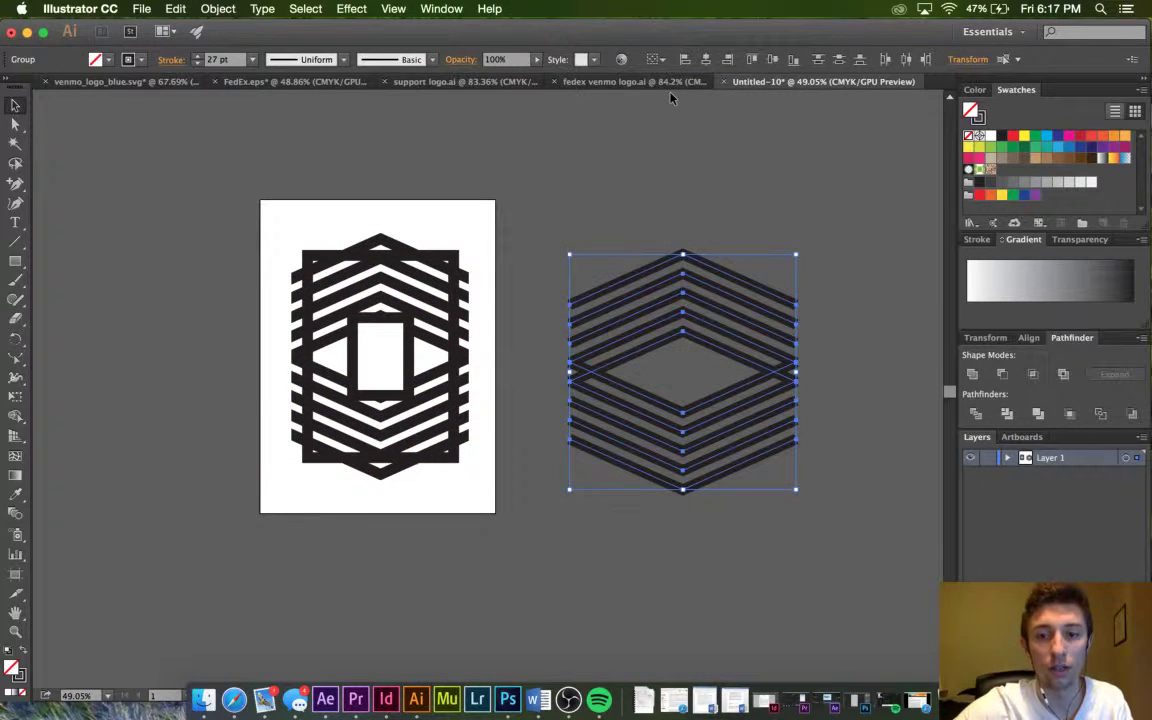
Separate the inner diamond from the copied chevron stacks with the Shape Builder tool and move it above them.
{"action": "left_click", "coordinate": [630, 121]}
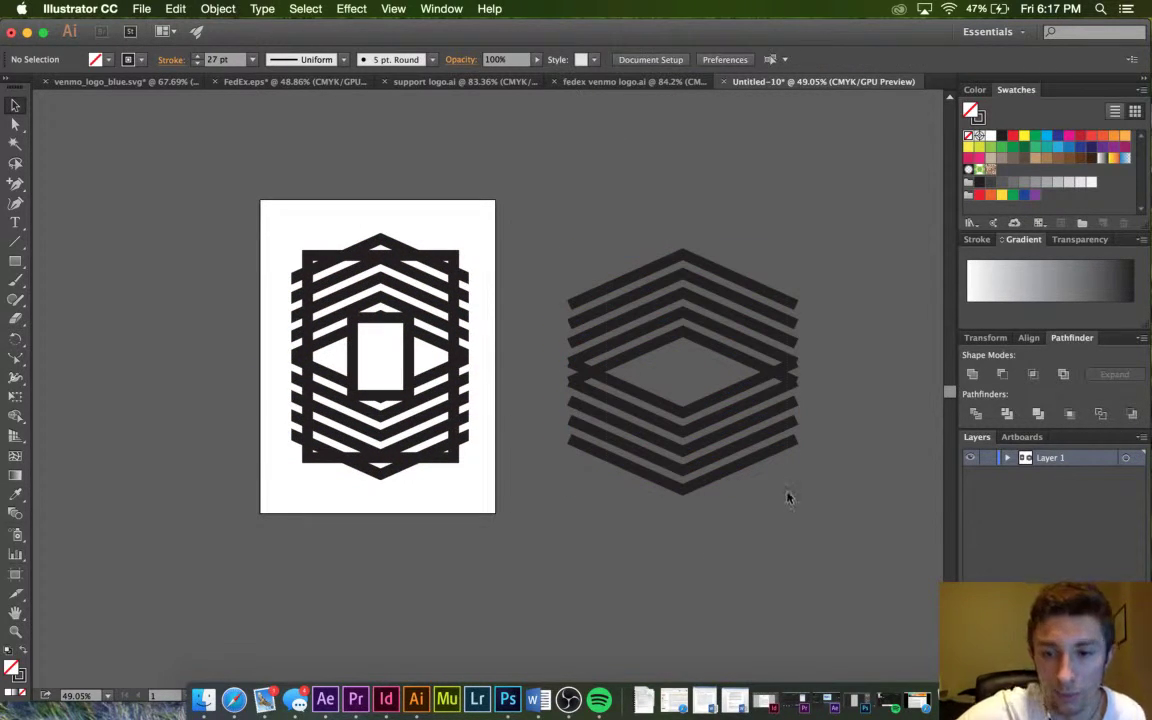
{"action": "key", "text": "super+z"}
{"action": "left_click", "coordinate": [15, 418]}
{"action": "left_click", "coordinate": [657, 382]}
{"action": "left_click", "coordinate": [16, 106]}
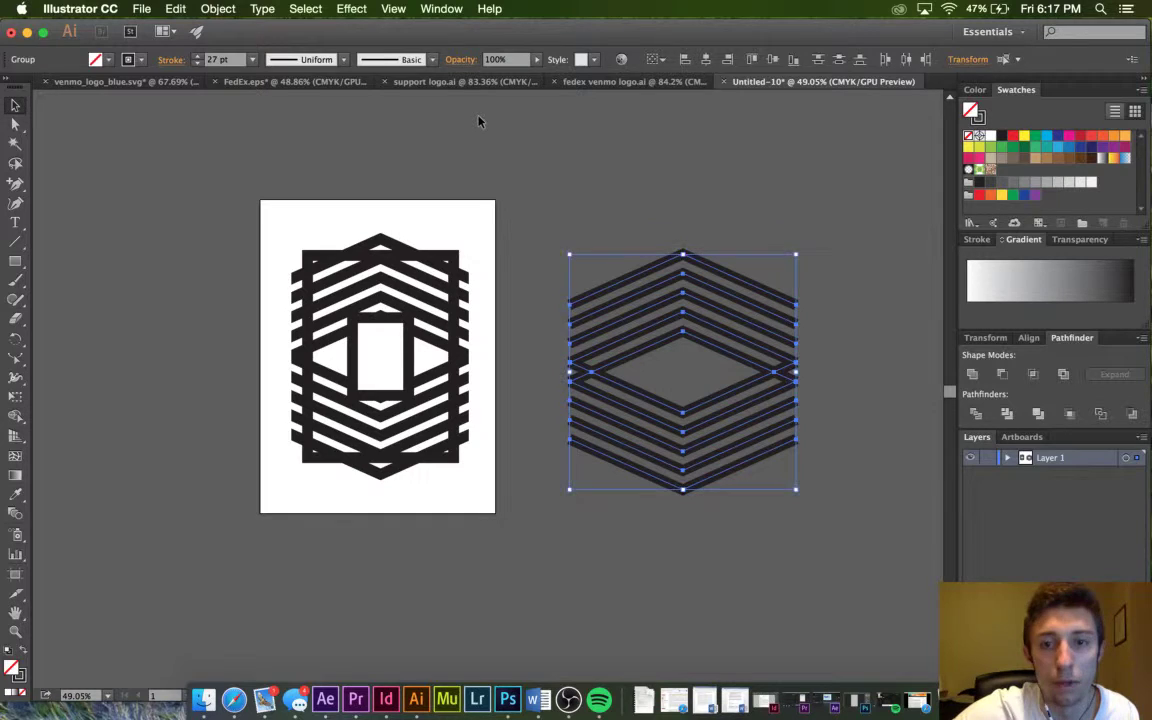
{"action": "left_click", "coordinate": [547, 201]}
{"action": "left_click_drag", "start_coordinate": [716, 398], "coordinate": [693, 248]}
Delete all the leftover chevrons and short end pieces of the copied stacks, keeping only the diamond.
{"action": "left_click", "coordinate": [645, 578]}
{"action": "double_click", "coordinate": [597, 586]}
{"action": "double_click", "coordinate": [705, 604]}
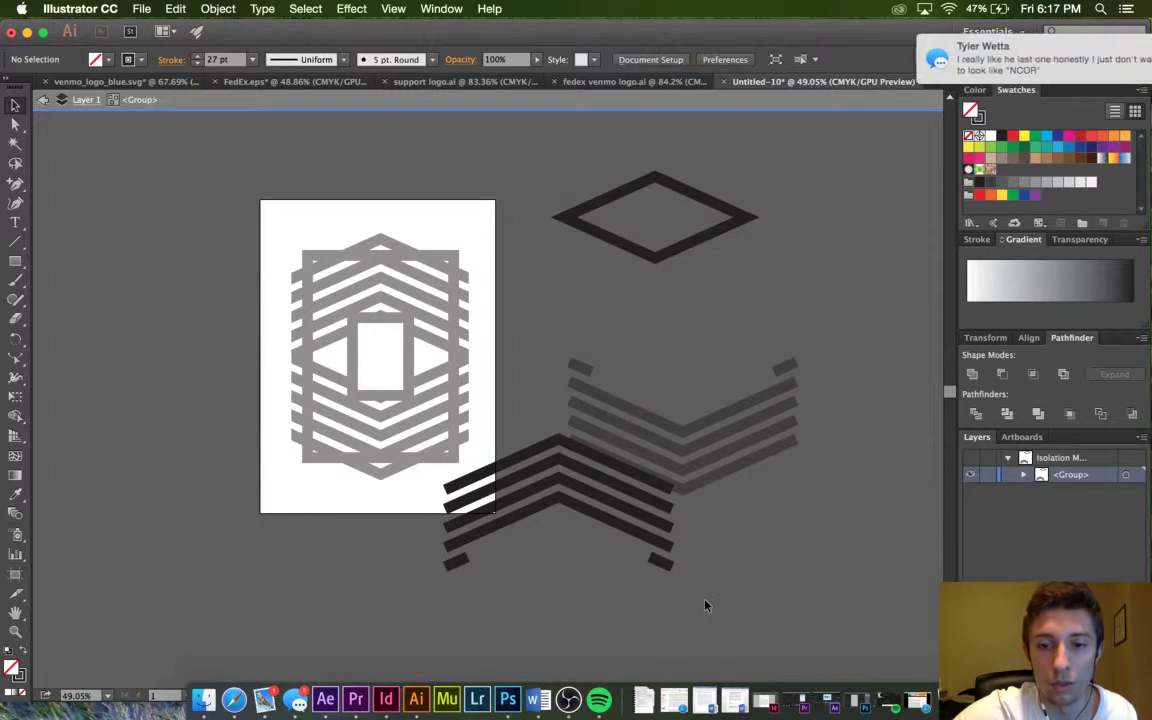
{"action": "double_click", "coordinate": [514, 465]}
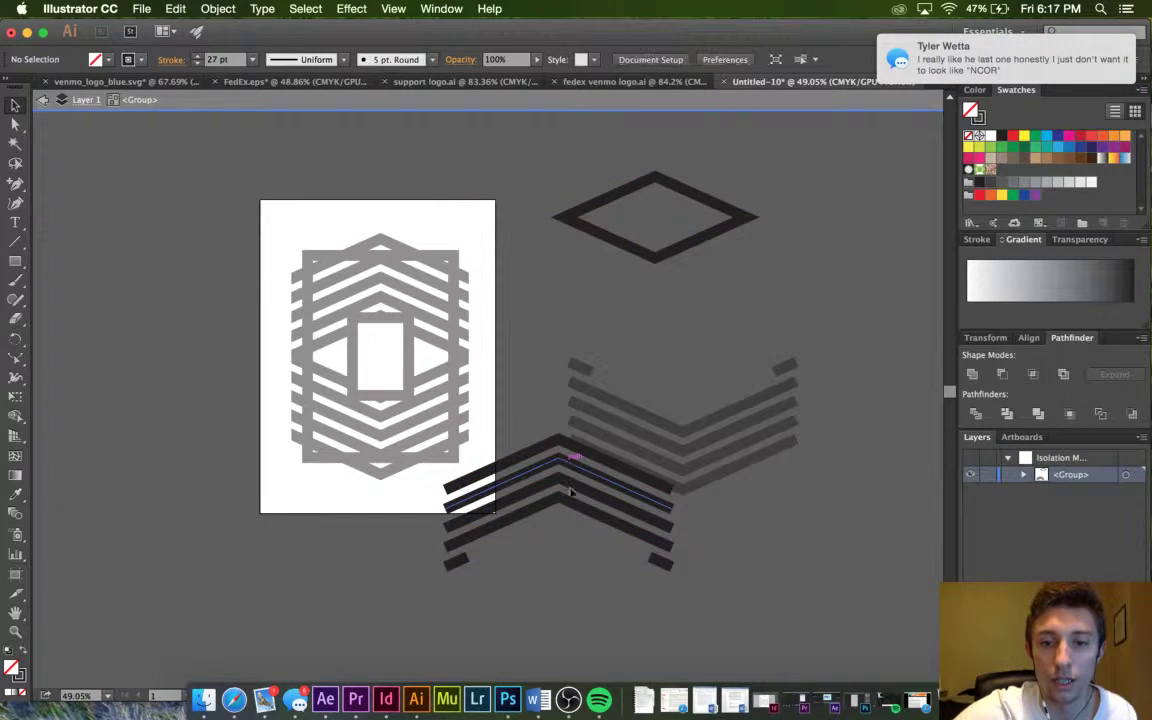
{"action": "left_click", "coordinate": [517, 439]}
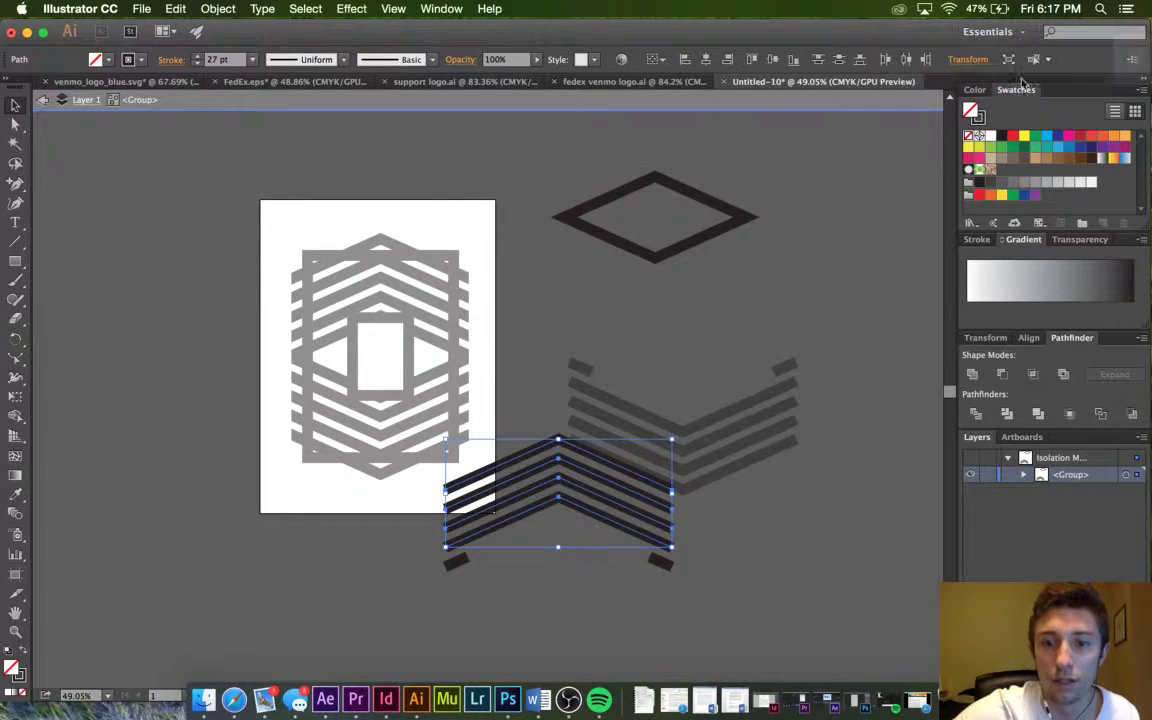
{"action": "key", "text": "Delete"}
{"action": "left_click_drag", "start_coordinate": [777, 590], "coordinate": [407, 509]}
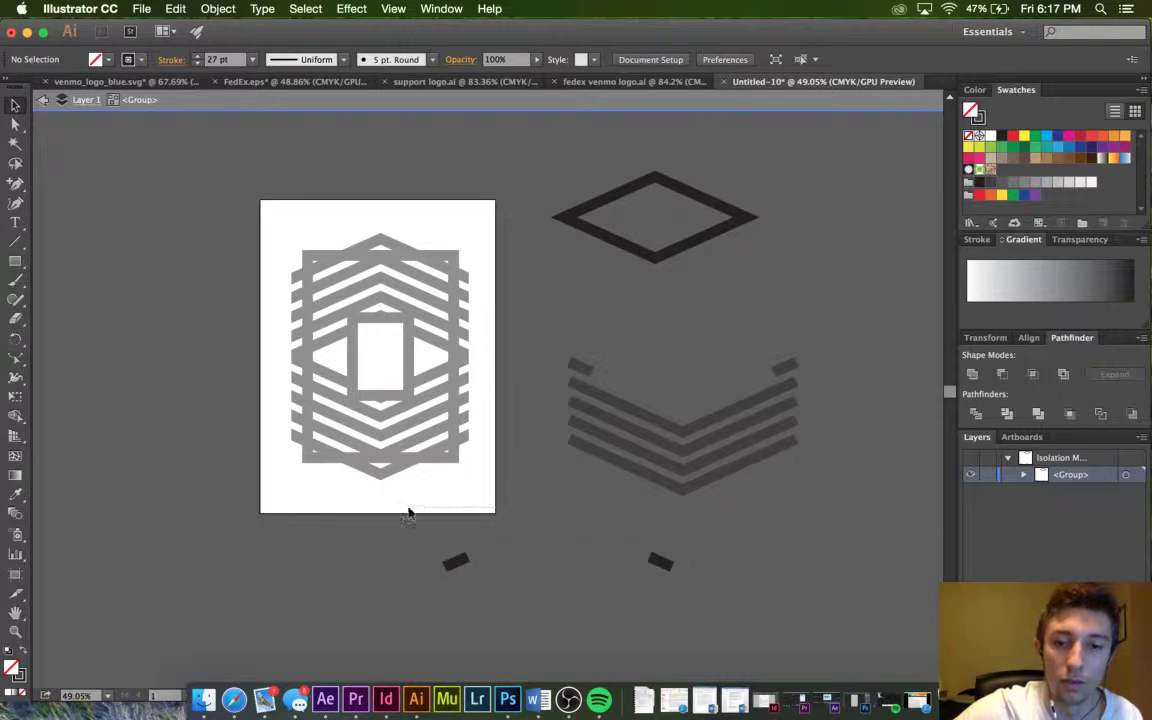
{"action": "key", "text": "Delete"}
{"action": "key", "text": "Escape"}
{"action": "left_click_drag", "start_coordinate": [526, 308], "coordinate": [527, 311]}
{"action": "key", "text": "Delete"}
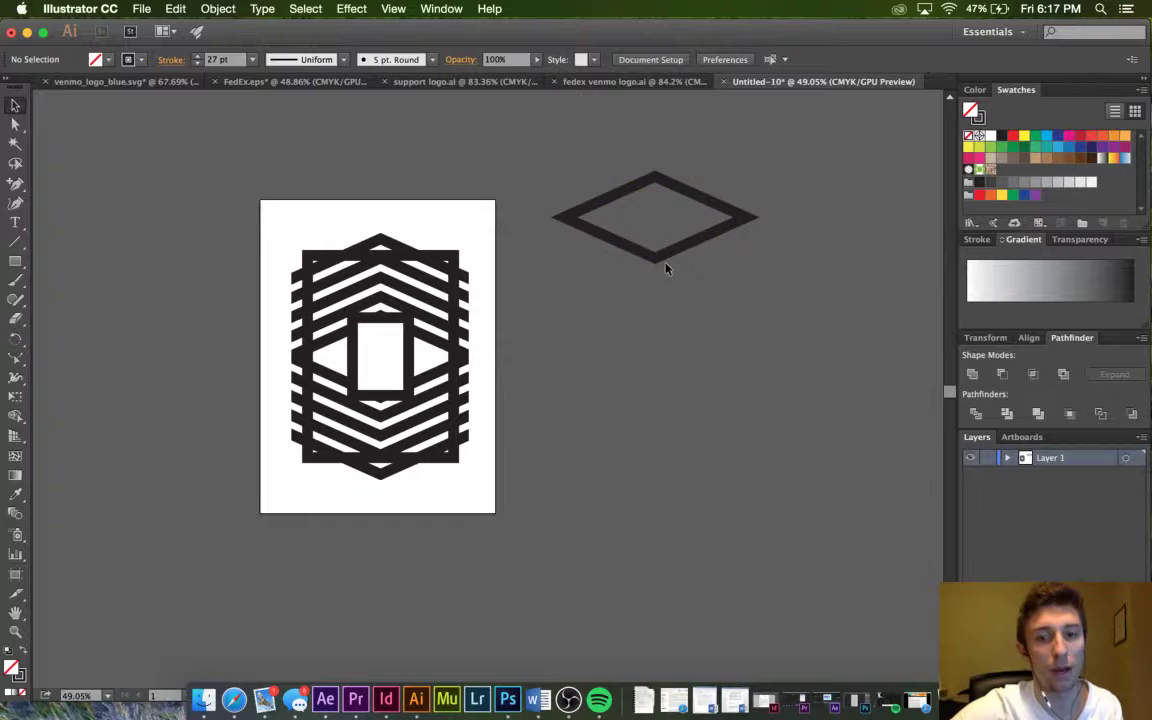
Scale the diamond down to about half its size and center it behind the inner rectangular frame.
{"action": "left_click", "coordinate": [662, 254]}
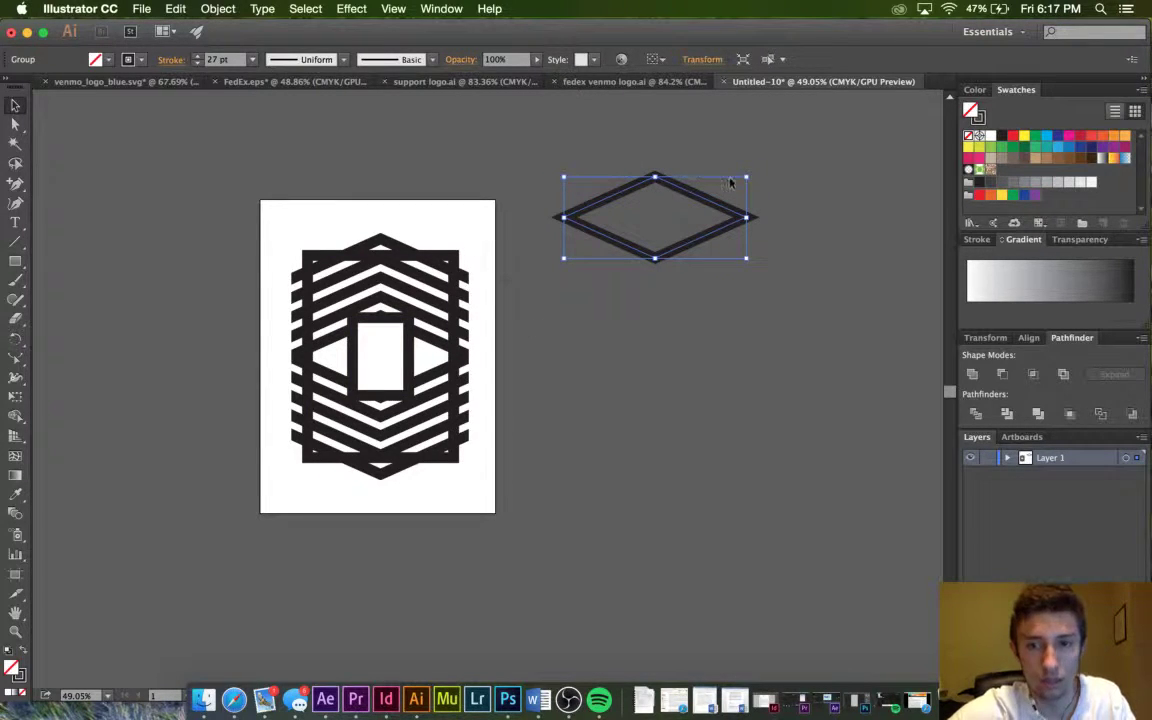
{"action": "left_click_drag", "start_coordinate": [745, 179], "coordinate": [408, 350]}
{"action": "left_click", "coordinate": [761, 193]}
{"action": "left_click", "coordinate": [705, 423]}
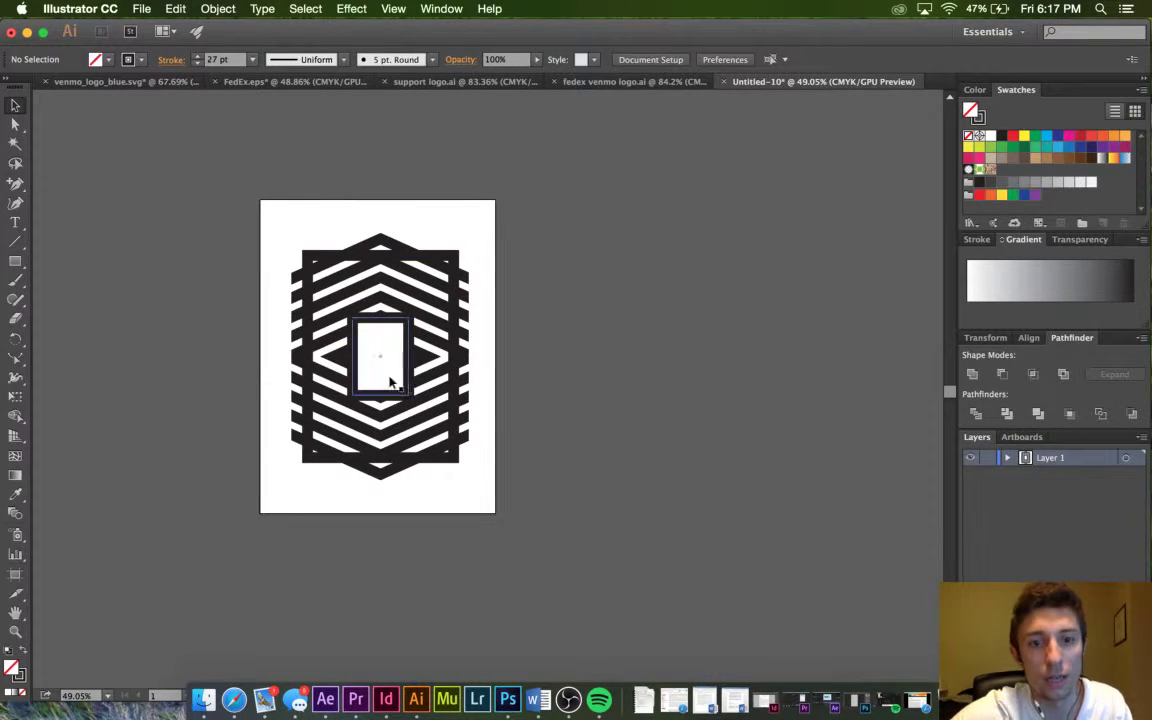
Align the diamond, both chevron stacks and the frames by their horizontal centers.
{"action": "left_click", "coordinate": [423, 356]}
{"action": "left_click_drag", "start_coordinate": [411, 561], "coordinate": [371, 100]}
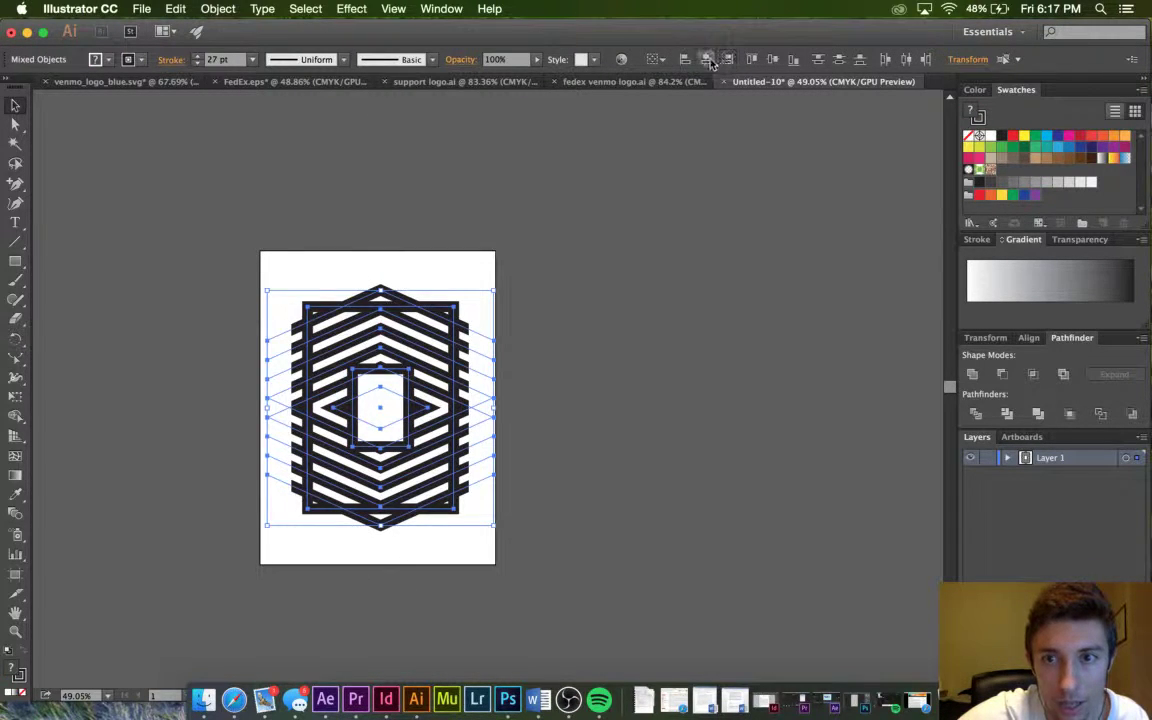
{"action": "left_click", "coordinate": [655, 246]}
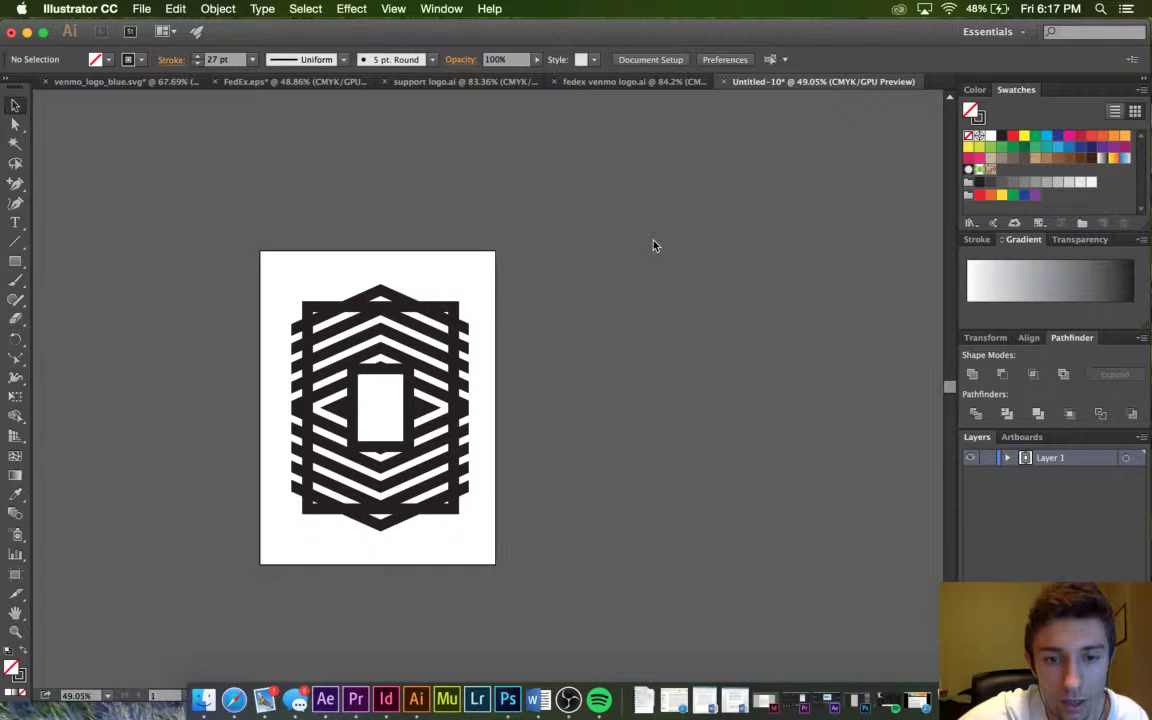
Enlarge the inner rectangular frame slightly from its center so it covers more of the diamond.
{"action": "left_click", "coordinate": [406, 440]}
{"action": "left_click_drag", "start_coordinate": [407, 443], "coordinate": [419, 459]}
{"action": "left_click", "coordinate": [647, 512]}
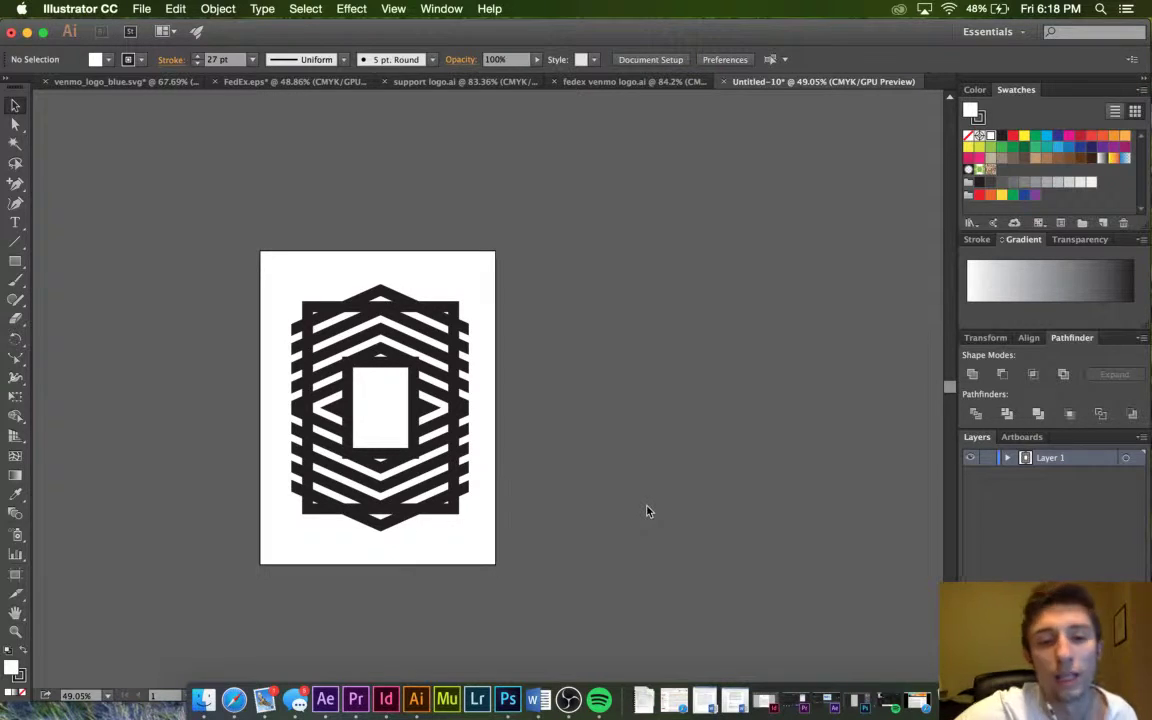
Widen the white rectangle covering the right-hand chevron ends inward to about 79 pt.
{"action": "left_click", "coordinate": [484, 413]}
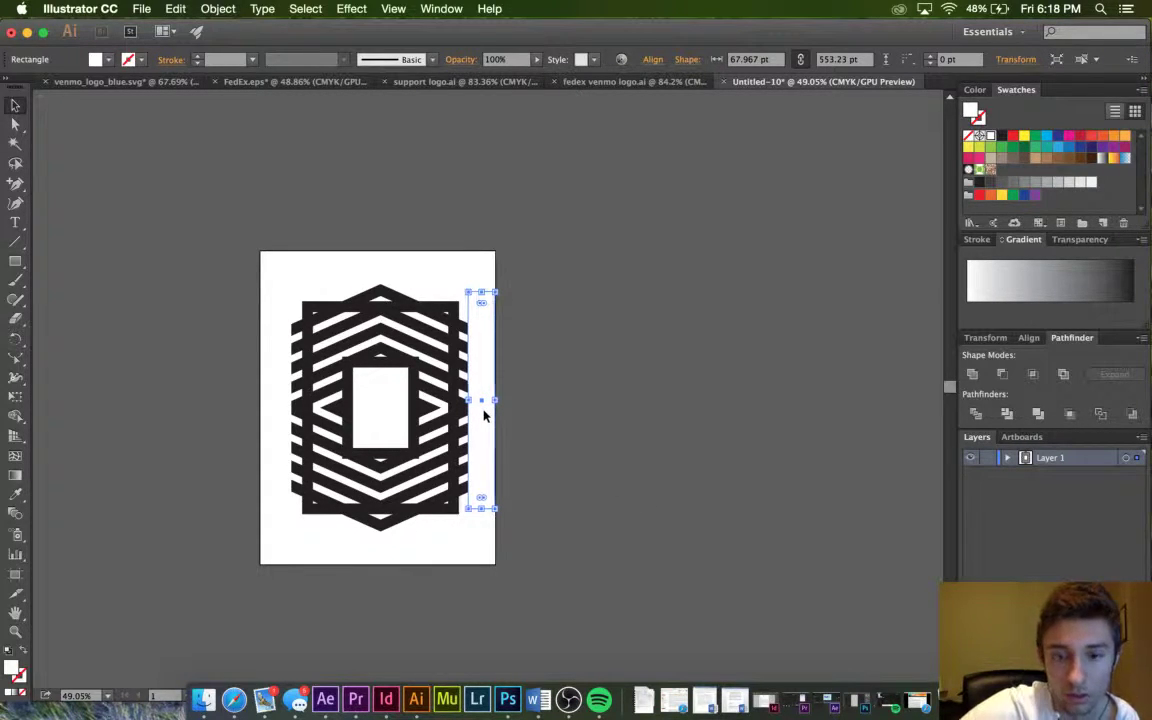
{"action": "left_click", "coordinate": [275, 471]}
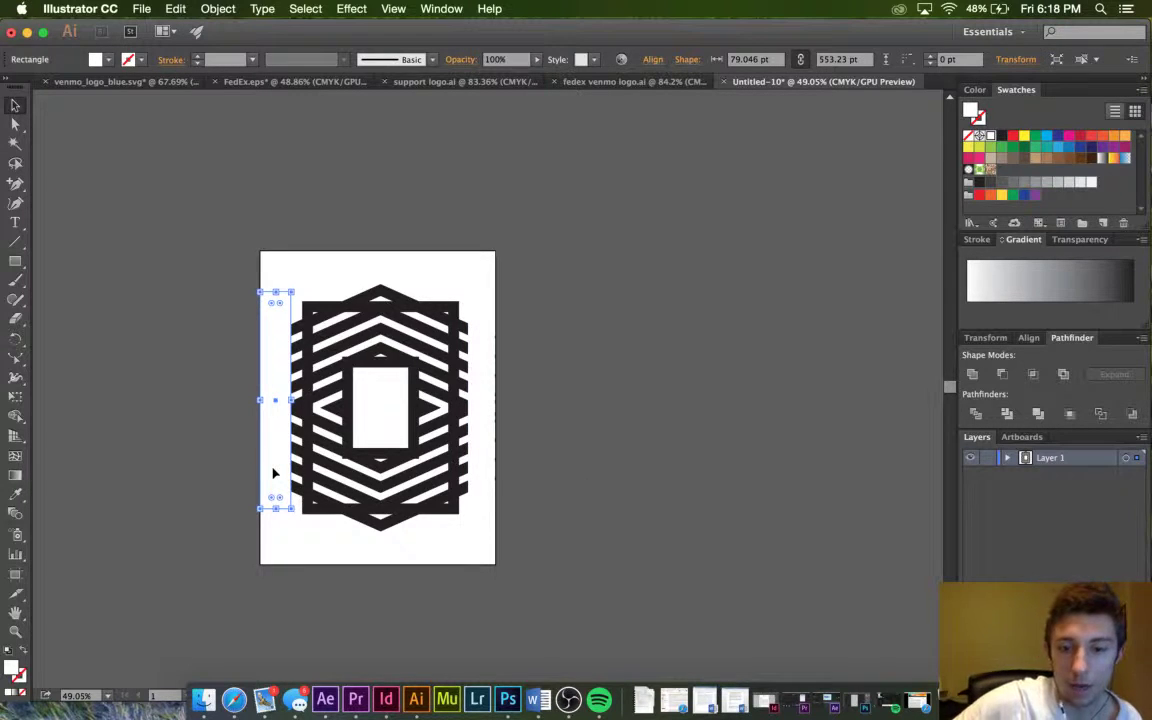
{"action": "left_click", "coordinate": [474, 465]}
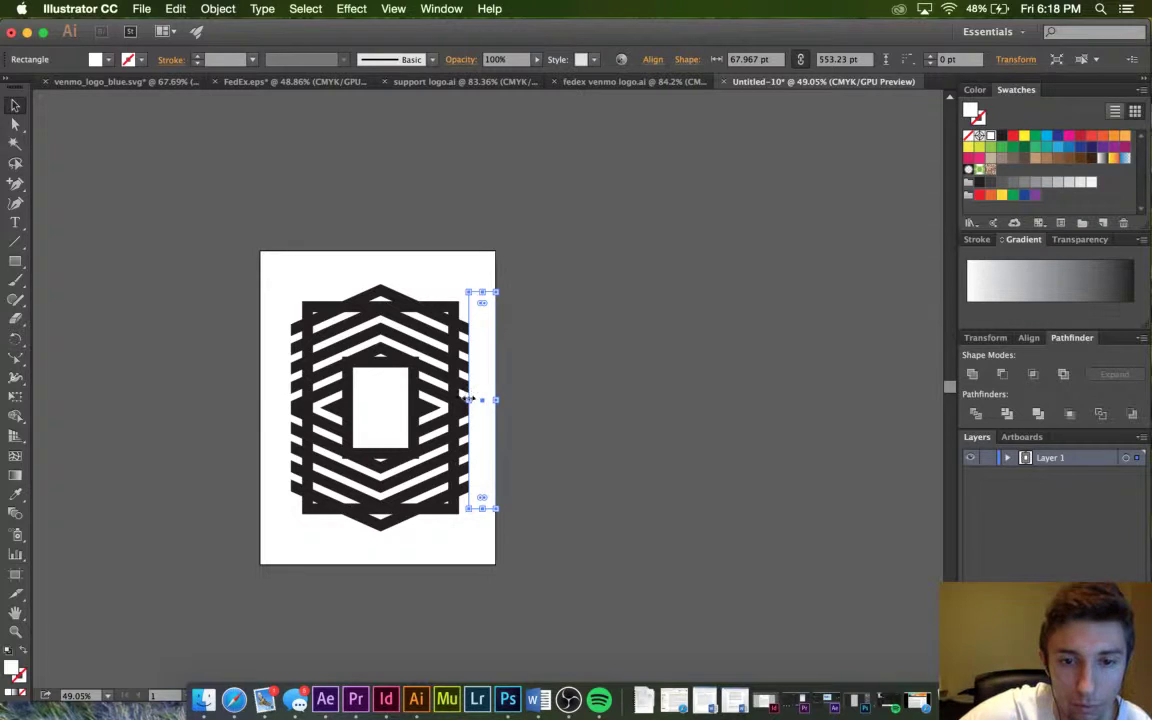
{"action": "left_click_drag", "start_coordinate": [467, 399], "coordinate": [463, 399]}
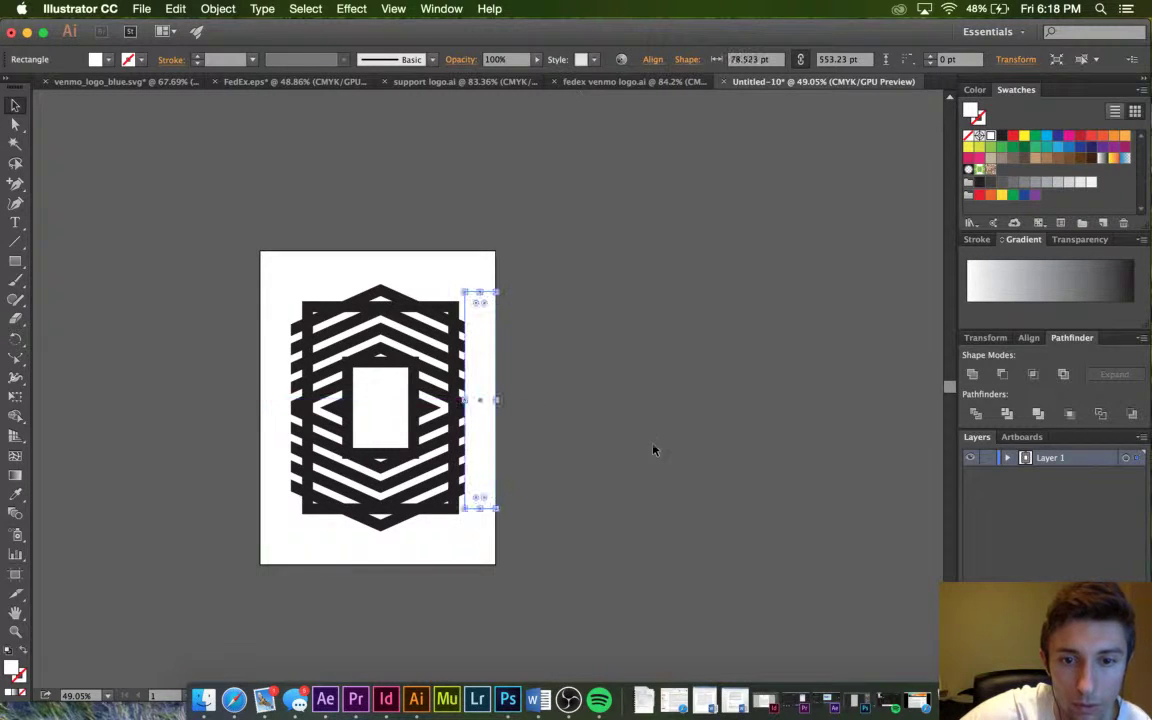
{"action": "left_click", "coordinate": [653, 450]}
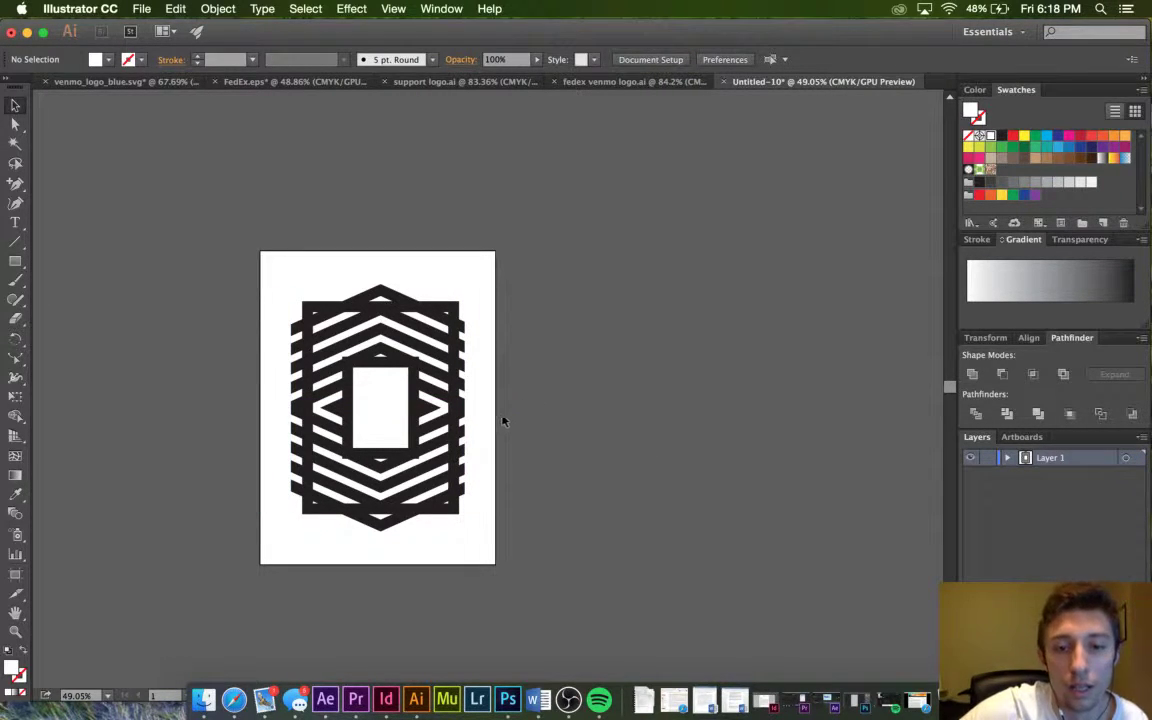
{"action": "left_click", "coordinate": [481, 411]}
{"action": "left_click_drag", "start_coordinate": [465, 399], "coordinate": [466, 399]}
{"action": "left_click", "coordinate": [469, 376]}
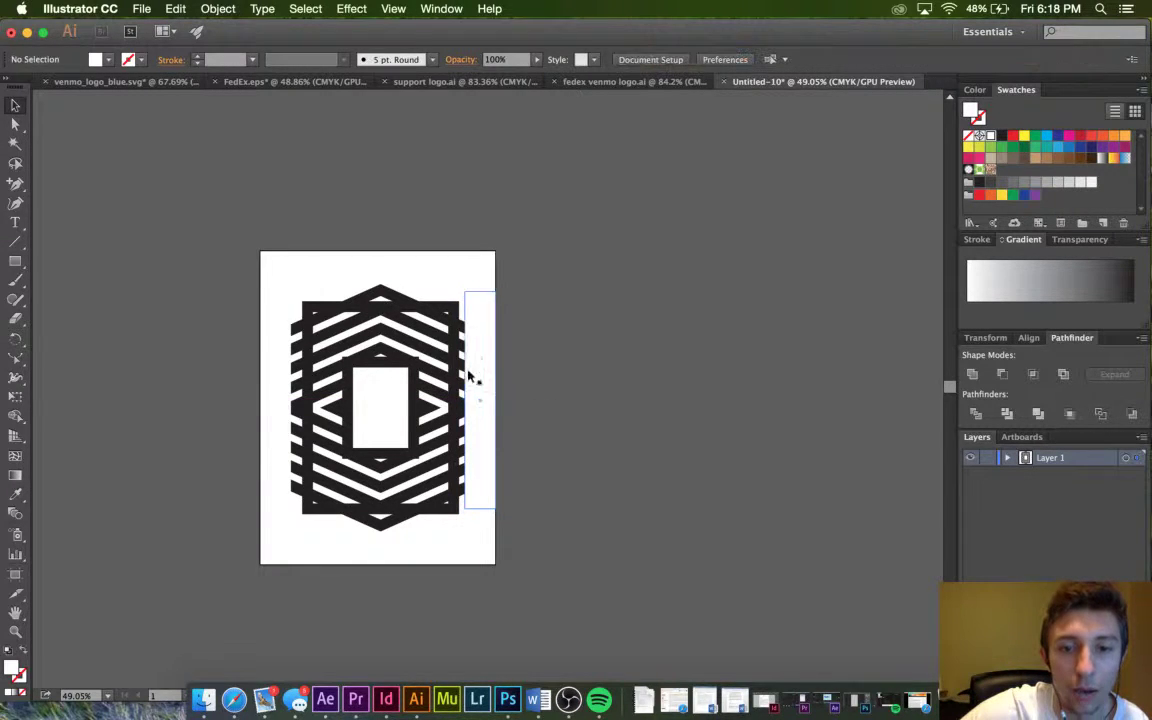
Widen the white rectangle covering the left-hand chevron ends inward to about 88 pt.
{"action": "left_click", "coordinate": [278, 398]}
{"action": "left_click_drag", "start_coordinate": [292, 399], "coordinate": [295, 399]}
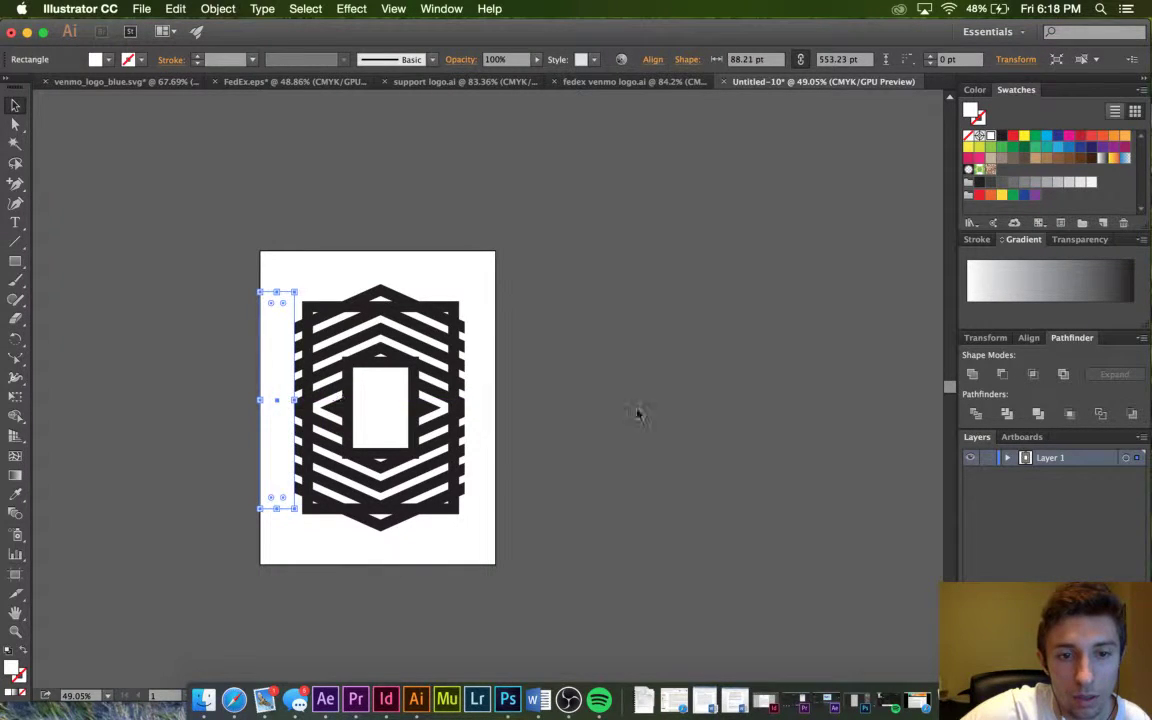
{"action": "left_click", "coordinate": [648, 416]}
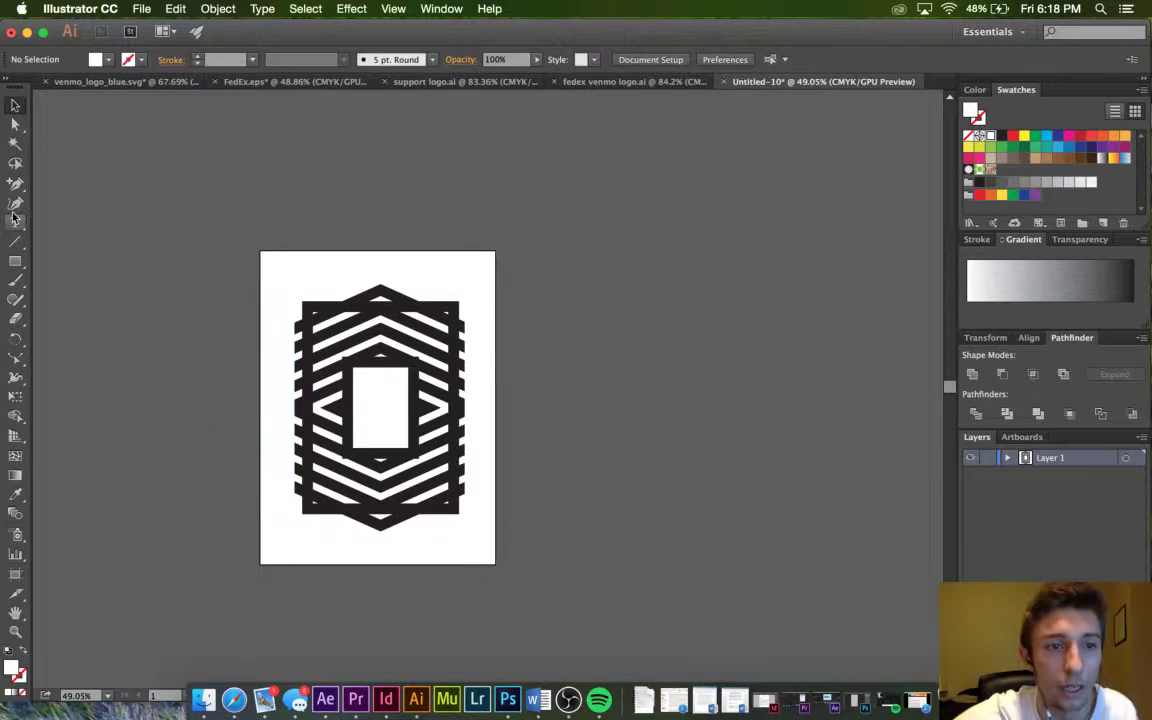
Draw a thin white rectangle about 398 pt wide and 2 pt high just below the outer frame's bottom edge.
{"action": "left_click", "coordinate": [17, 259]}
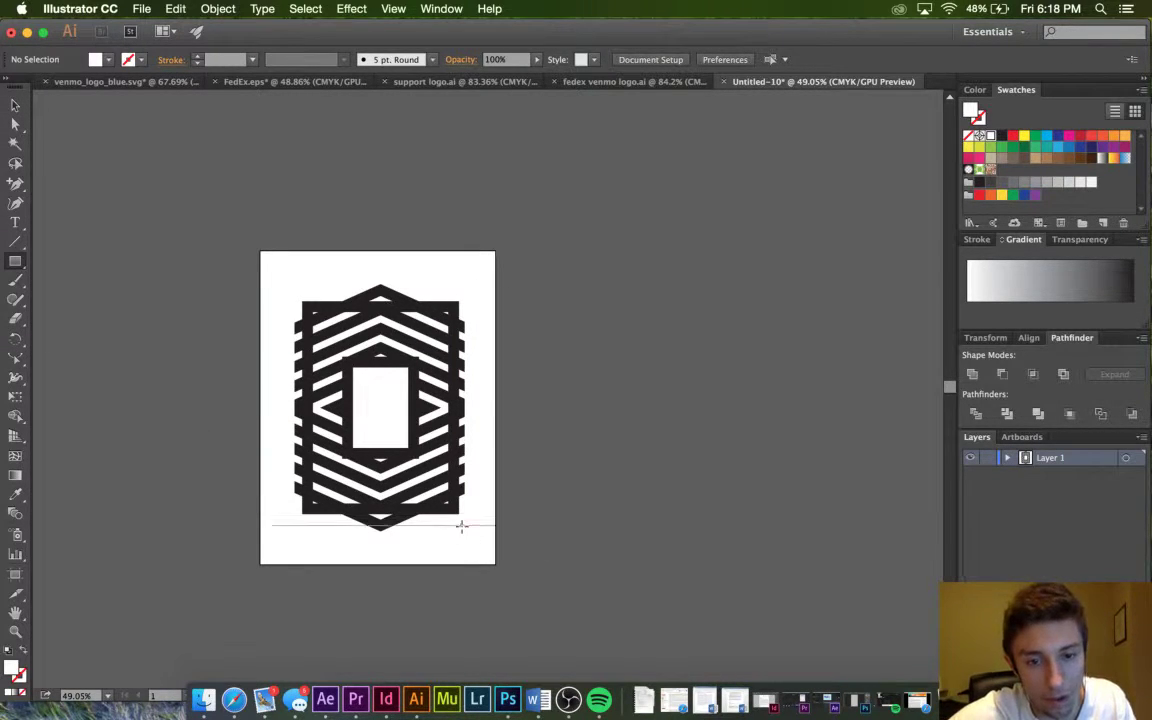
{"action": "left_click_drag", "start_coordinate": [456, 517], "coordinate": [301, 518]}
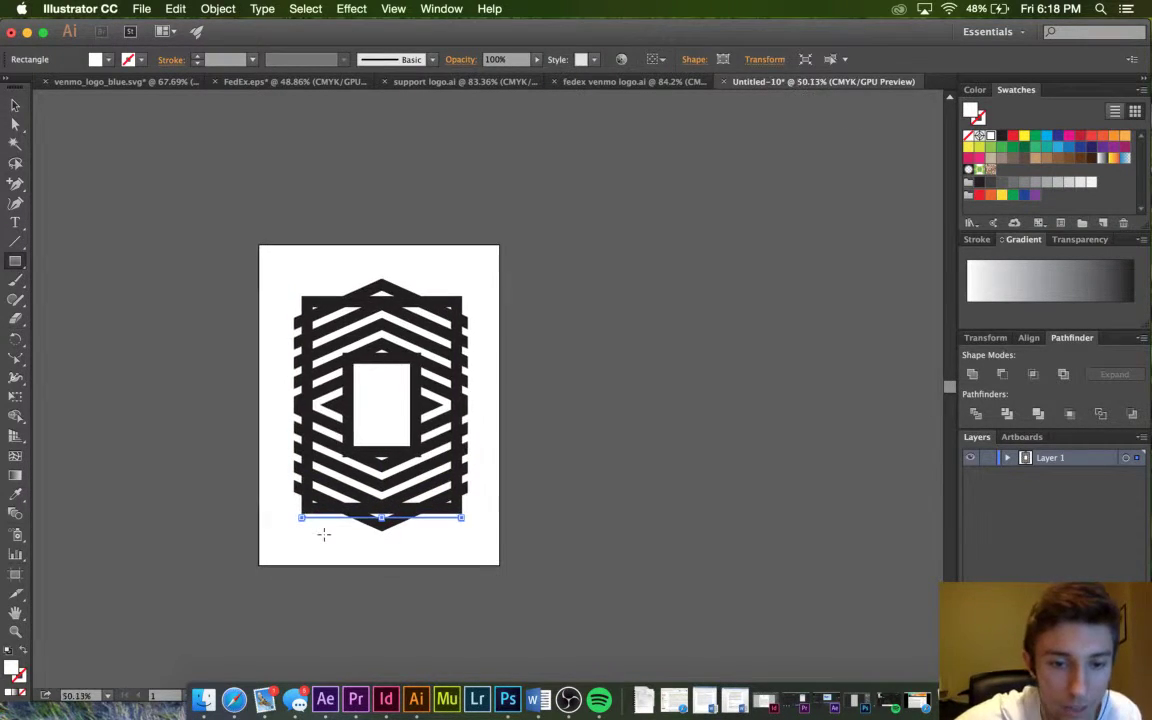
{"action": "scroll", "coordinate": [363, 543], "scroll_direction": "up", "scroll_amount": 3}
{"action": "scroll", "coordinate": [363, 543], "scroll_direction": "up", "scroll_amount": 4}
Move the thin white strip up so it sits against the outer frame's bottom edge.
{"action": "key", "text": "v"}
{"action": "left_click", "coordinate": [315, 500]}
{"action": "left_click_drag", "start_coordinate": [296, 457], "coordinate": [294, 442]}
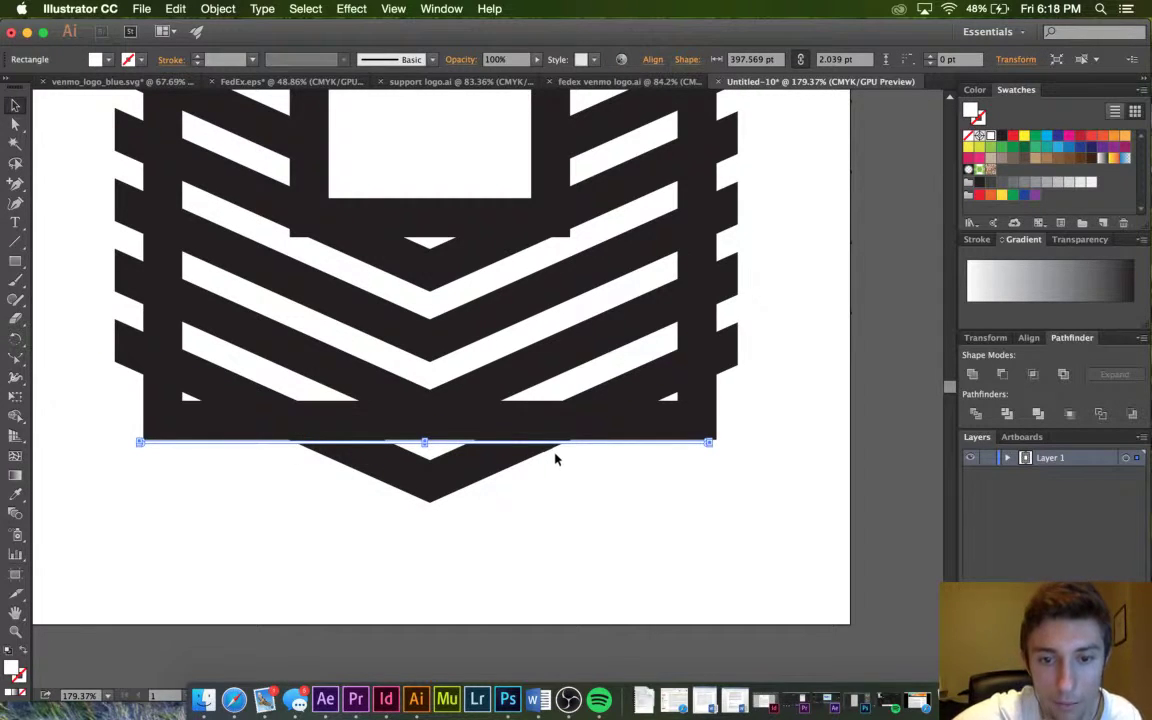
{"action": "scroll", "coordinate": [557, 463], "scroll_direction": "up", "scroll_amount": 3}
{"action": "left_click_drag", "start_coordinate": [613, 434], "coordinate": [613, 432]}
{"action": "scroll", "coordinate": [604, 446], "scroll_direction": "down", "scroll_amount": 3}
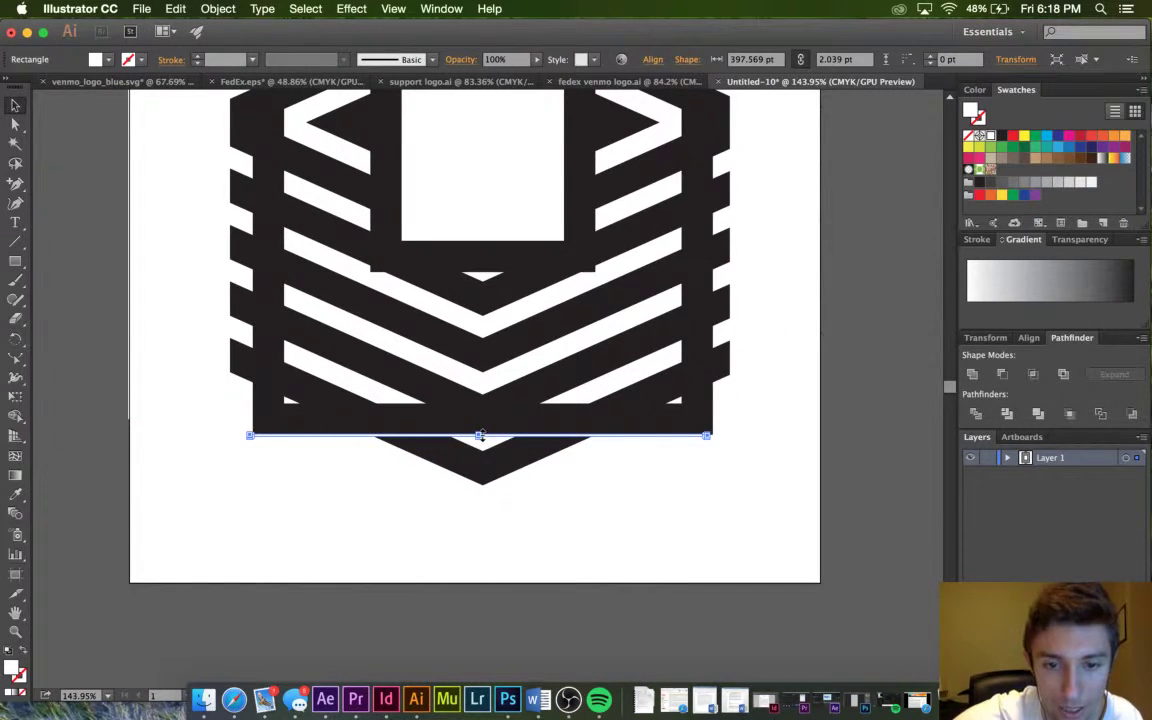
Stretch the white strip downward to about 20 pt high, hiding more of the lowest chevron below the frame.
{"action": "left_click_drag", "start_coordinate": [480, 438], "coordinate": [481, 444]}
{"action": "left_click", "coordinate": [635, 545]}
{"action": "scroll", "coordinate": [635, 545], "scroll_direction": "up", "scroll_amount": 3}
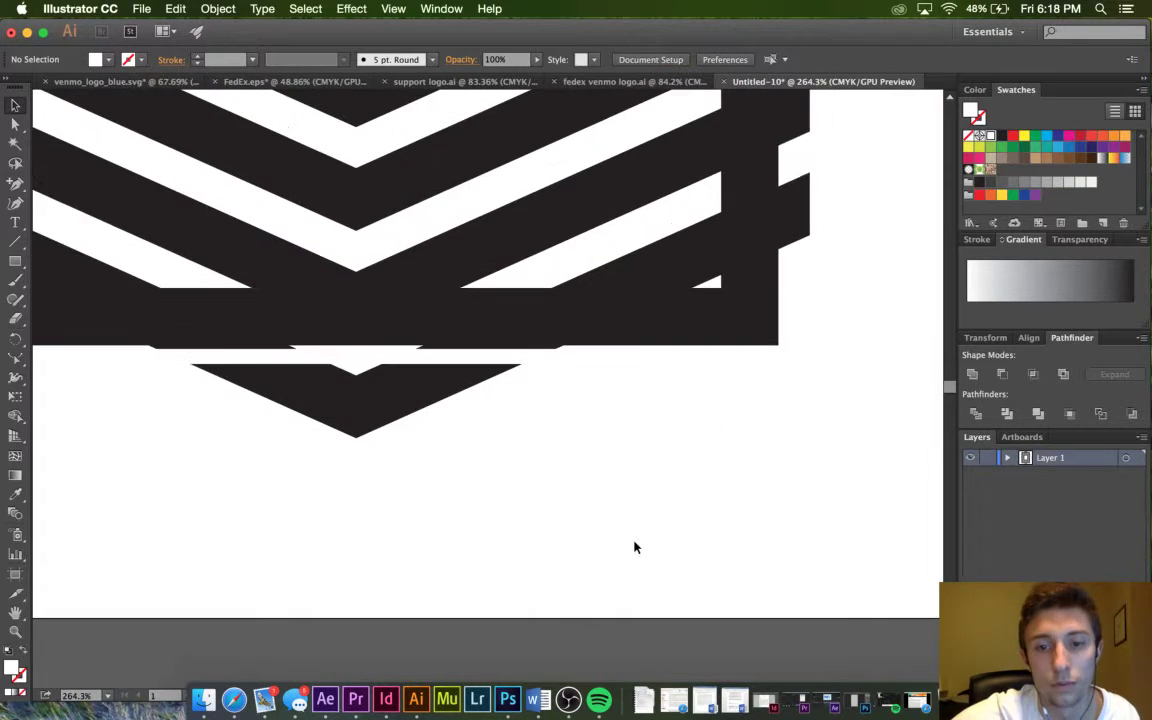
{"action": "left_click", "coordinate": [538, 356]}
{"action": "left_click_drag", "start_coordinate": [347, 359], "coordinate": [348, 374]}
{"action": "scroll", "coordinate": [470, 458], "scroll_direction": "down", "scroll_amount": 5}
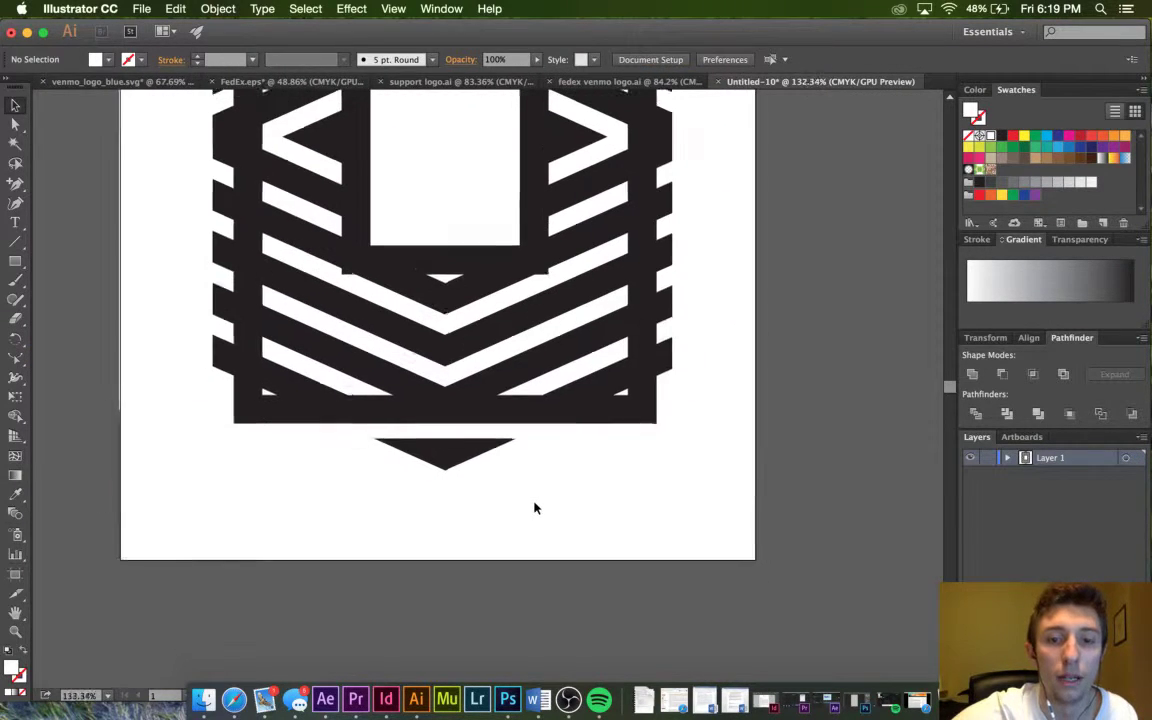
{"action": "left_click_drag", "start_coordinate": [455, 447], "coordinate": [457, 452]}
{"action": "left_click", "coordinate": [541, 505]}
{"action": "scroll", "coordinate": [541, 505], "scroll_direction": "down", "scroll_amount": 5}
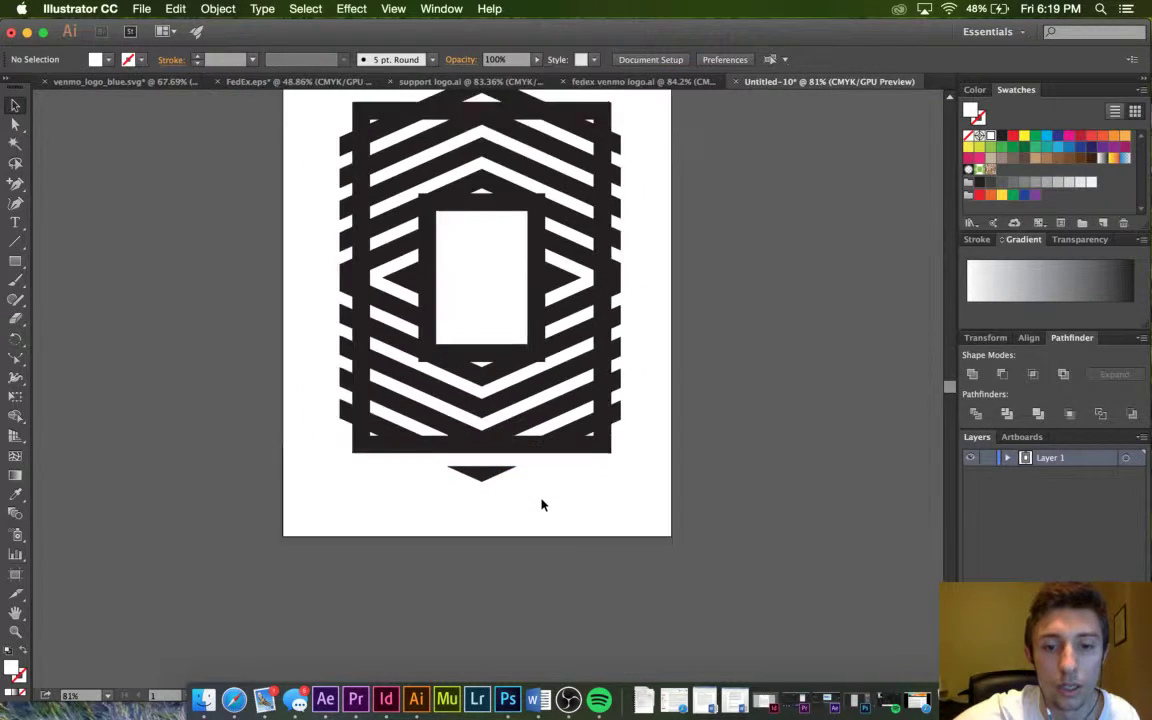
Try stretching the white strip below the frame downward to about 29 pt high.
{"action": "scroll", "coordinate": [540, 501], "scroll_direction": "up", "scroll_amount": 2}
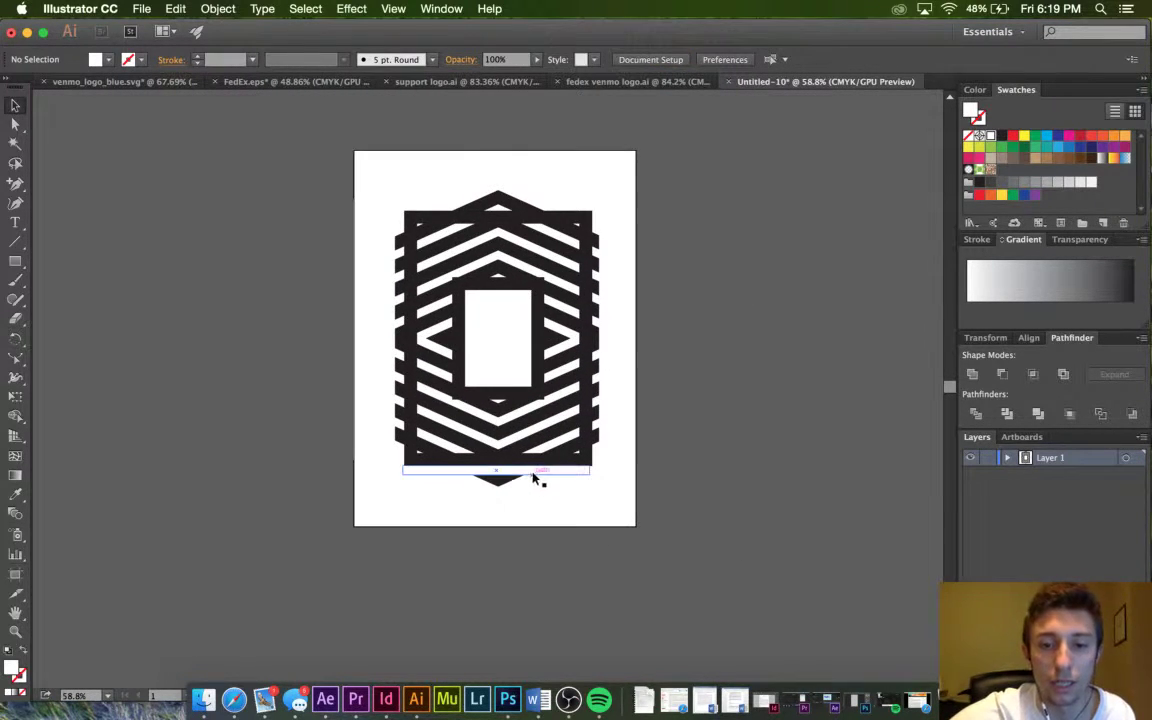
{"action": "left_click", "coordinate": [489, 474]}
{"action": "left_click_drag", "start_coordinate": [497, 474], "coordinate": [497, 478]}
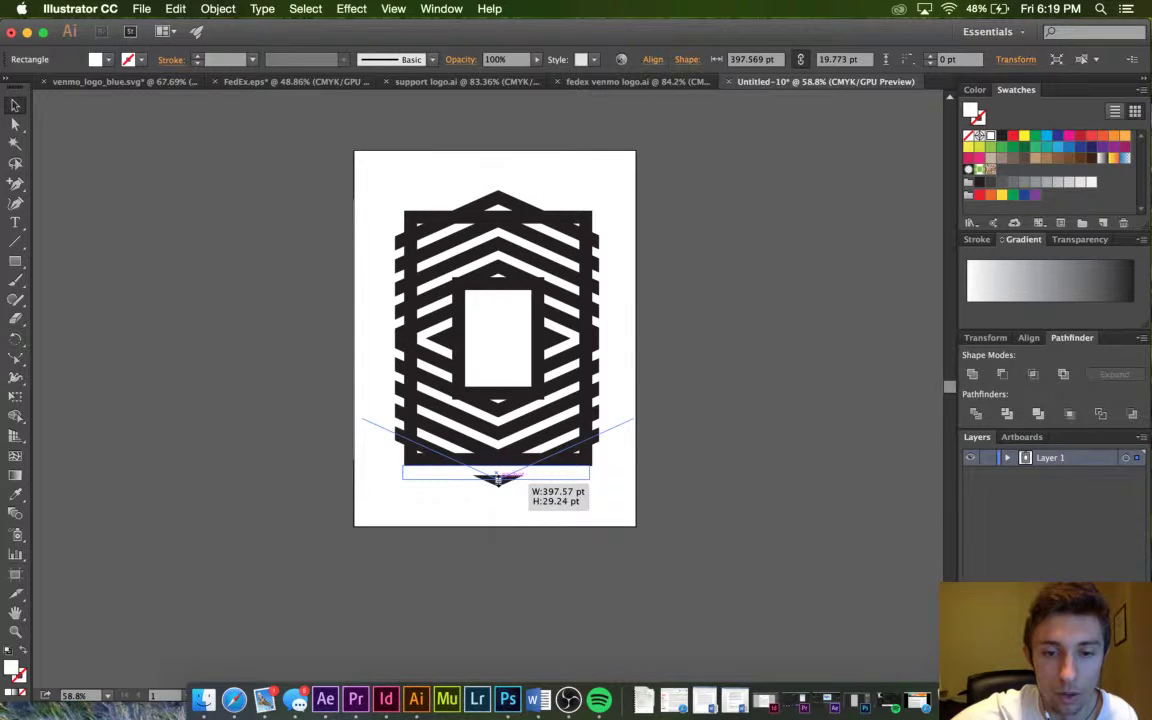
{"action": "left_click", "coordinate": [559, 532]}
{"action": "left_click", "coordinate": [522, 478]}
{"action": "left_click", "coordinate": [565, 514]}
{"action": "left_click", "coordinate": [532, 474]}
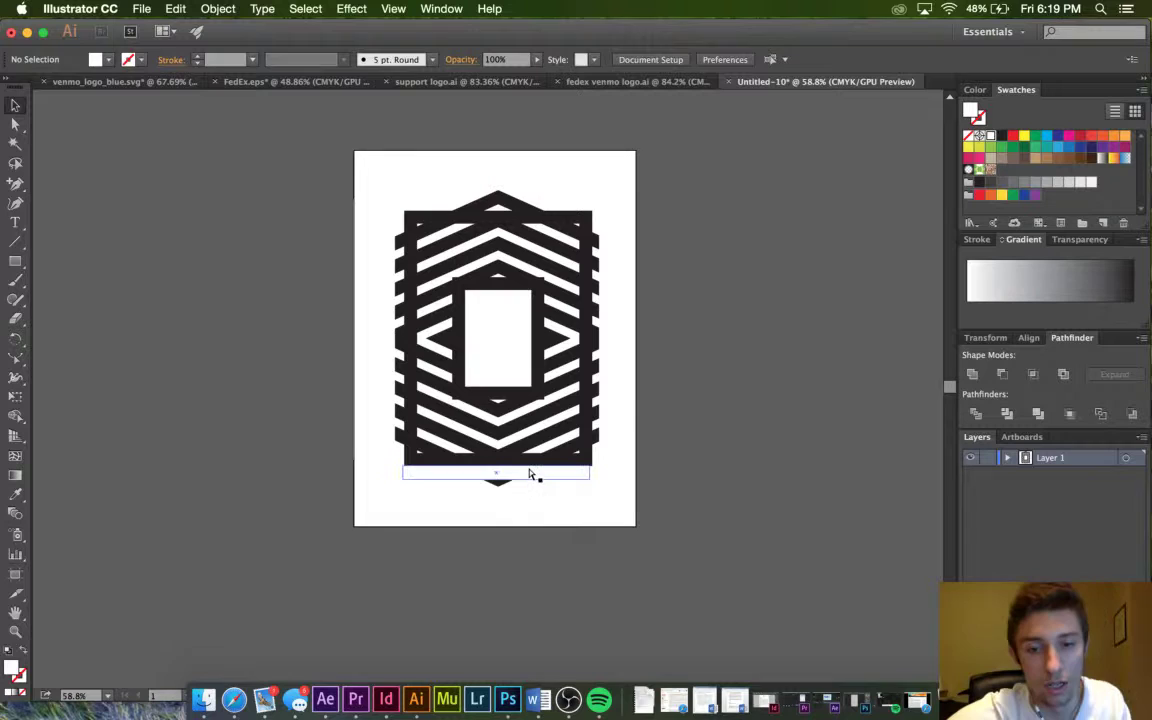
{"action": "left_click", "coordinate": [548, 517]}
{"action": "key", "text": "super+minus"}
Reduce the white strip's height to about 10 pt, leaving a narrow gap between the frame and the lowest chevron tip.
{"action": "scroll", "coordinate": [548, 517], "scroll_direction": "up", "scroll_amount": 2}
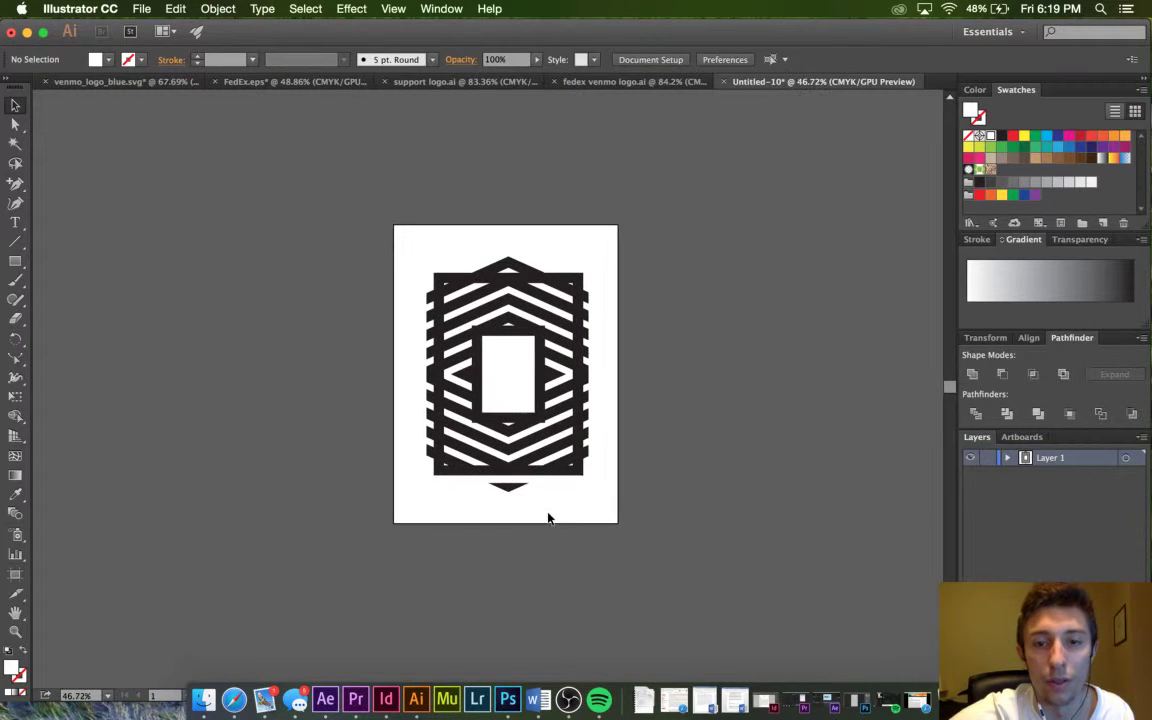
{"action": "scroll", "coordinate": [548, 517], "scroll_direction": "up", "scroll_amount": 1}
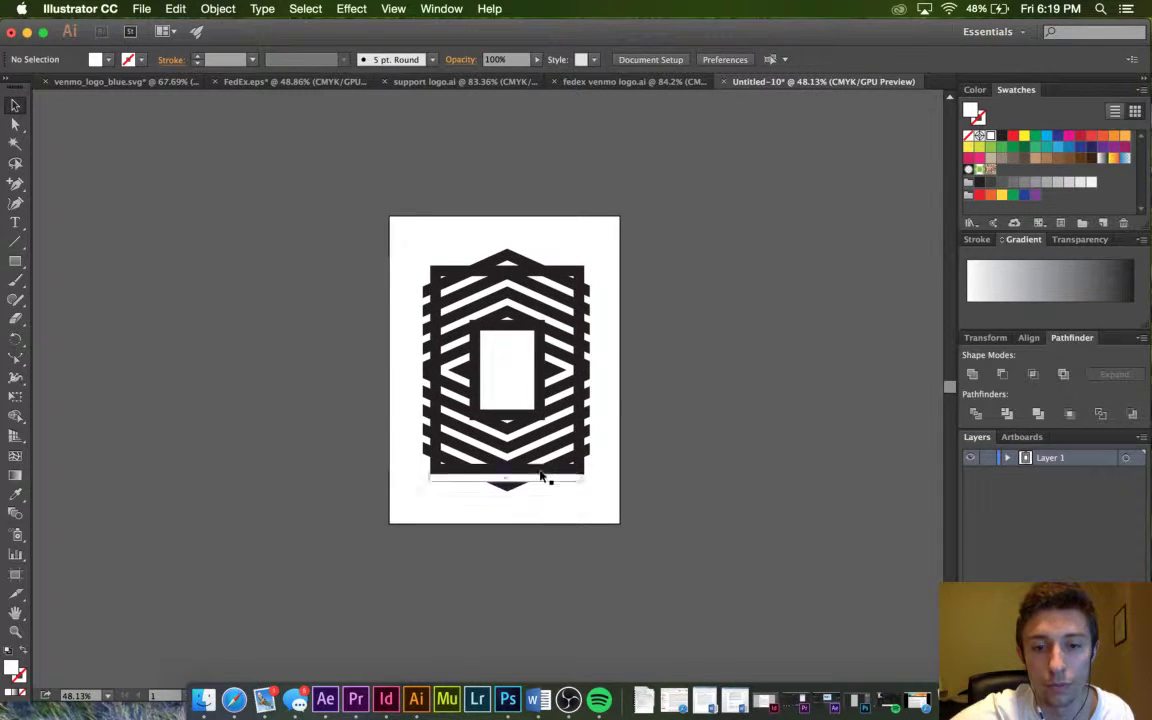
{"action": "left_click", "coordinate": [537, 486]}
{"action": "scroll", "coordinate": [537, 486], "scroll_direction": "up", "scroll_amount": 10}
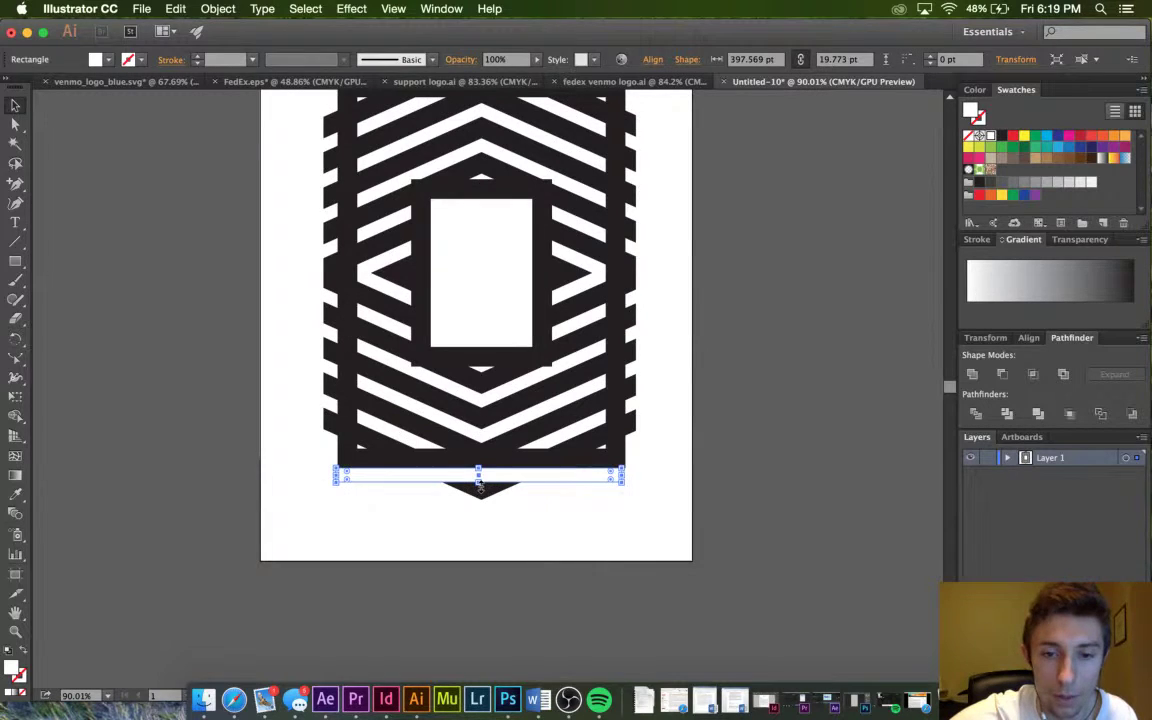
{"action": "left_click_drag", "start_coordinate": [480, 483], "coordinate": [480, 477]}
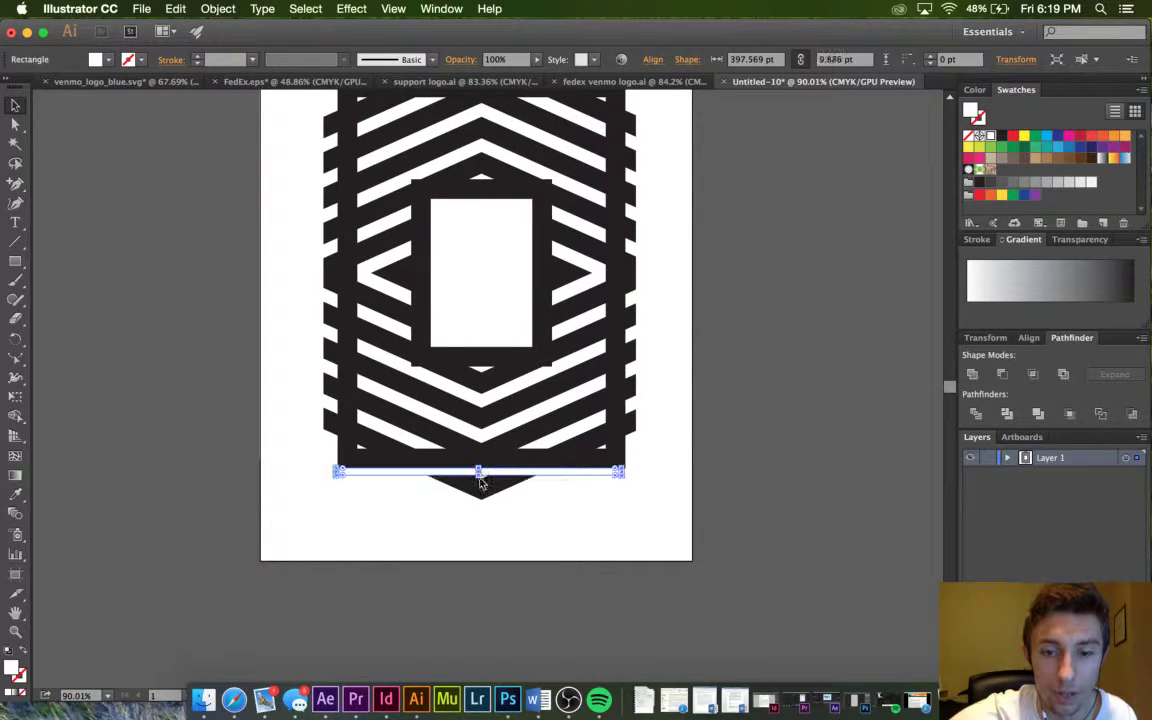
{"action": "scroll", "coordinate": [480, 477], "scroll_direction": "up", "scroll_amount": 3}
{"action": "left_click", "coordinate": [586, 527]}
{"action": "scroll", "coordinate": [586, 527], "scroll_direction": "down", "scroll_amount": 5}
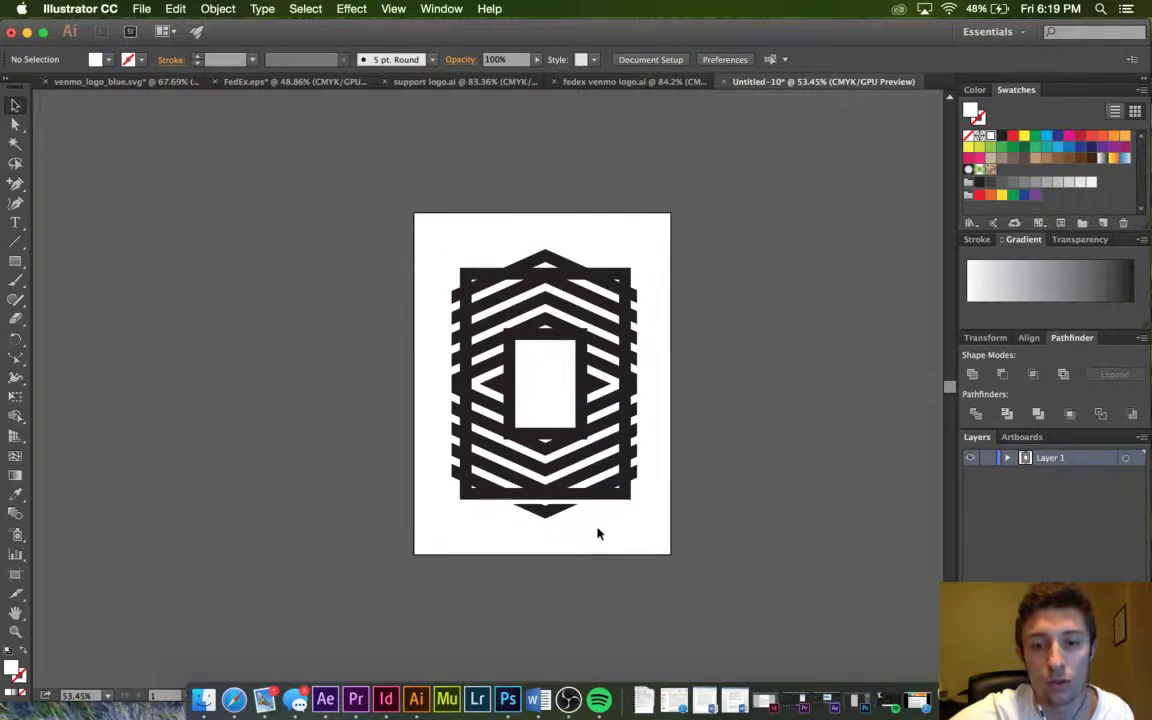
Set the stroke weight of the lower chevron group to 23 pt.
{"action": "left_click", "coordinate": [555, 512]}
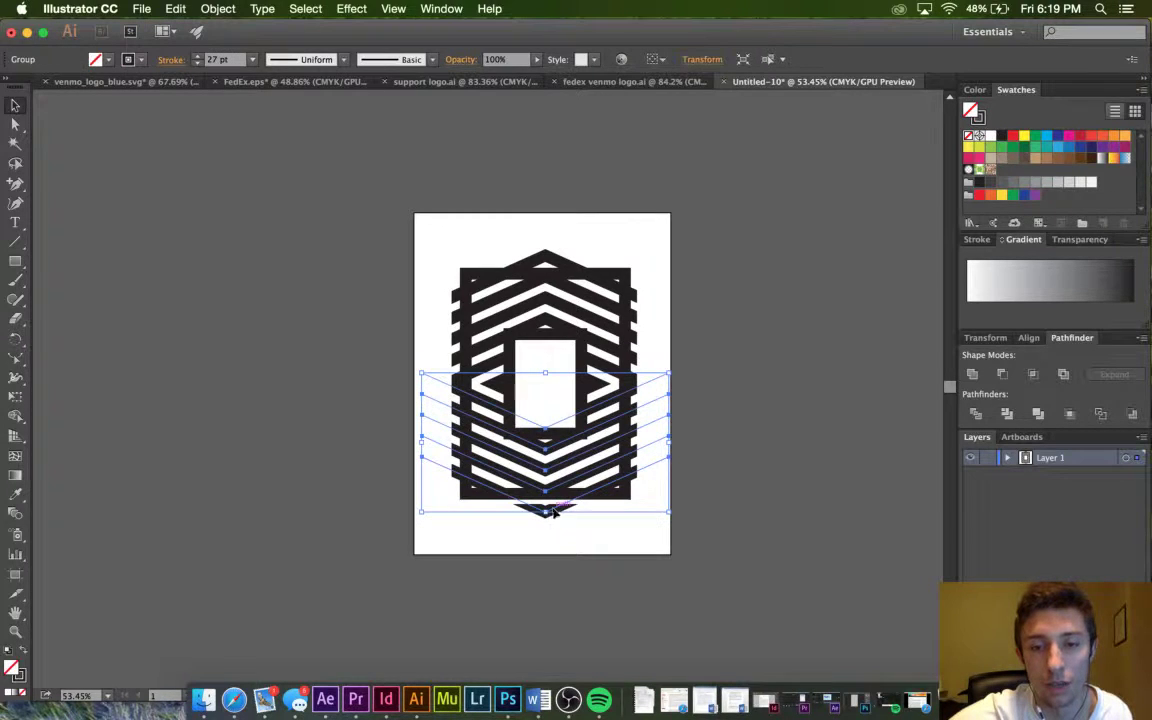
{"action": "left_click", "coordinate": [197, 63]}
{"action": "left_click", "coordinate": [197, 63]}
{"action": "left_click", "coordinate": [197, 63]}
{"action": "left_click", "coordinate": [197, 63]}
{"action": "left_click", "coordinate": [291, 257]}
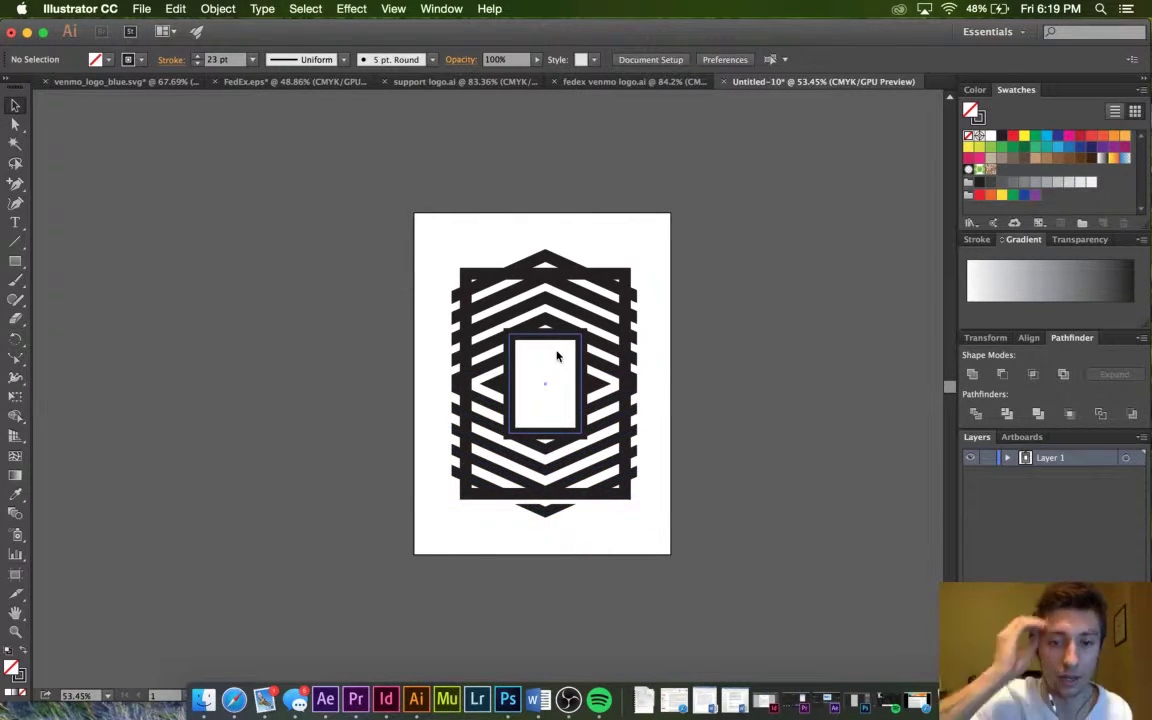
Match the outer rectangular frame's stroke to the 23 pt lower chevrons with the Eyedropper.
{"action": "left_click", "coordinate": [566, 386]}
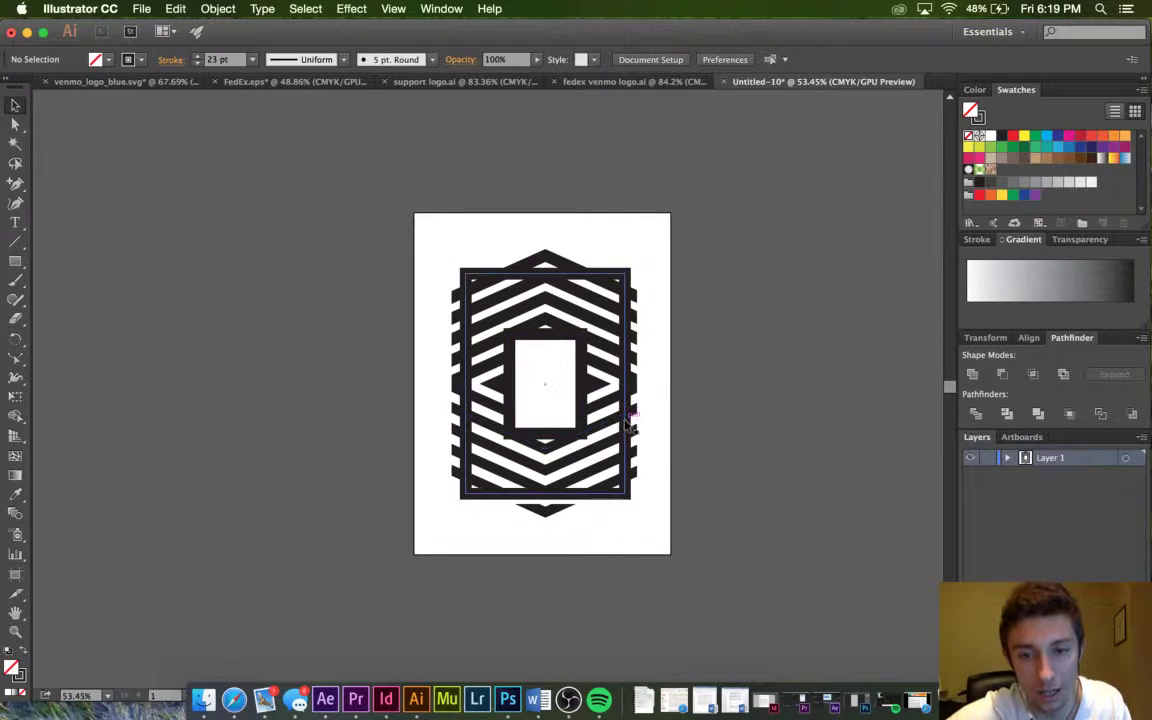
{"action": "key", "text": "i"}
{"action": "left_click", "coordinate": [606, 393]}
{"action": "left_click", "coordinate": [15, 105]}
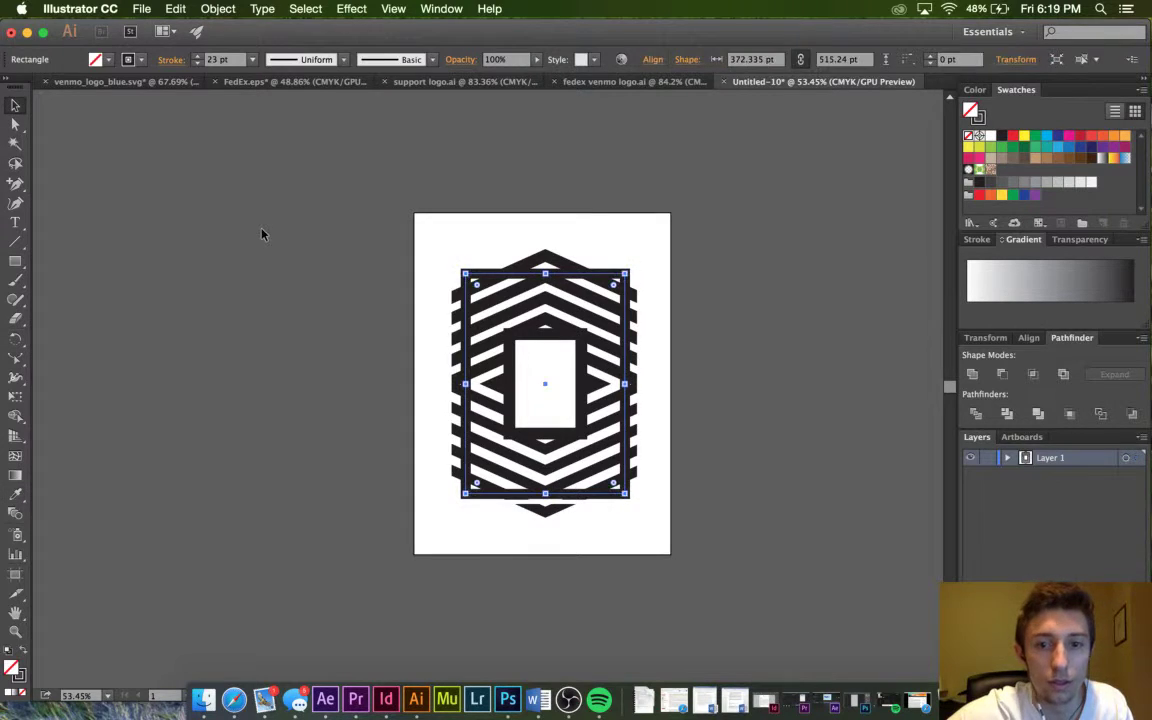
{"action": "left_click", "coordinate": [261, 234]}
Apply the 23 pt stroke to the upper chevron group with the Eyedropper.
{"action": "left_click", "coordinate": [547, 299]}
{"action": "key", "text": "i"}
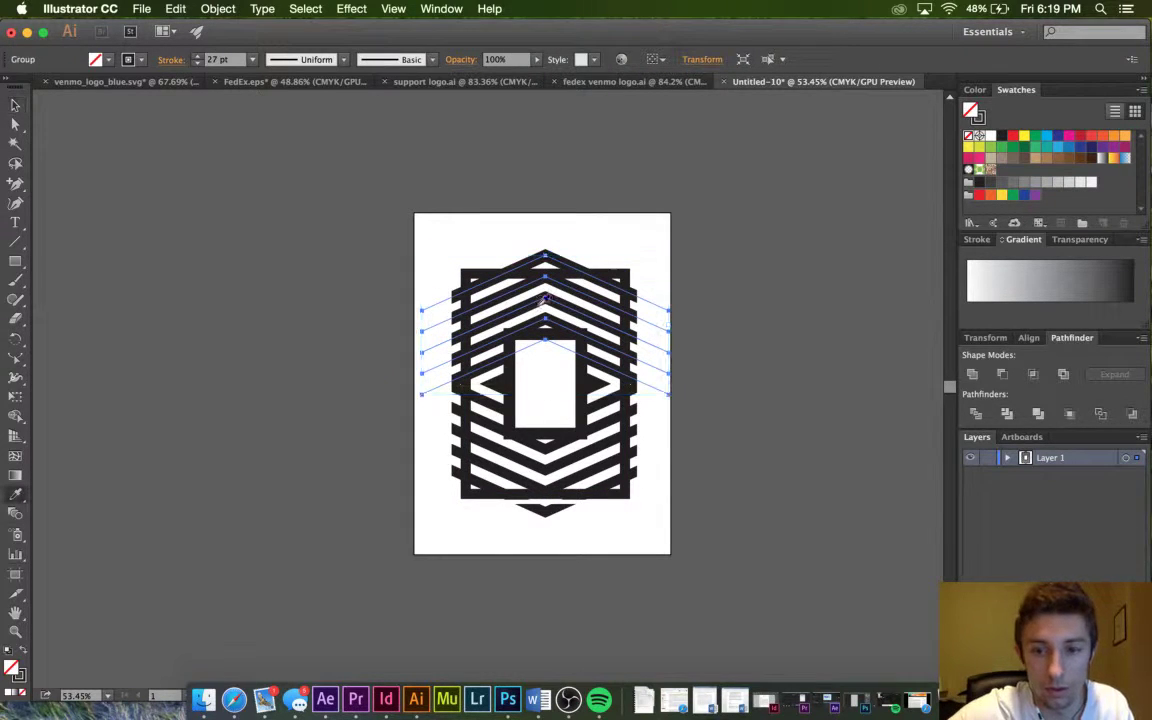
{"action": "left_click", "coordinate": [550, 355]}
{"action": "left_click", "coordinate": [15, 107]}
{"action": "left_click", "coordinate": [243, 231]}
Match the central diamond's stroke to the 23 pt upper chevrons with the Eyedropper.
{"action": "left_click", "coordinate": [497, 394]}
{"action": "key", "text": "i"}
{"action": "left_click", "coordinate": [531, 300]}
{"action": "left_click", "coordinate": [15, 106]}
{"action": "left_click", "coordinate": [152, 229]}
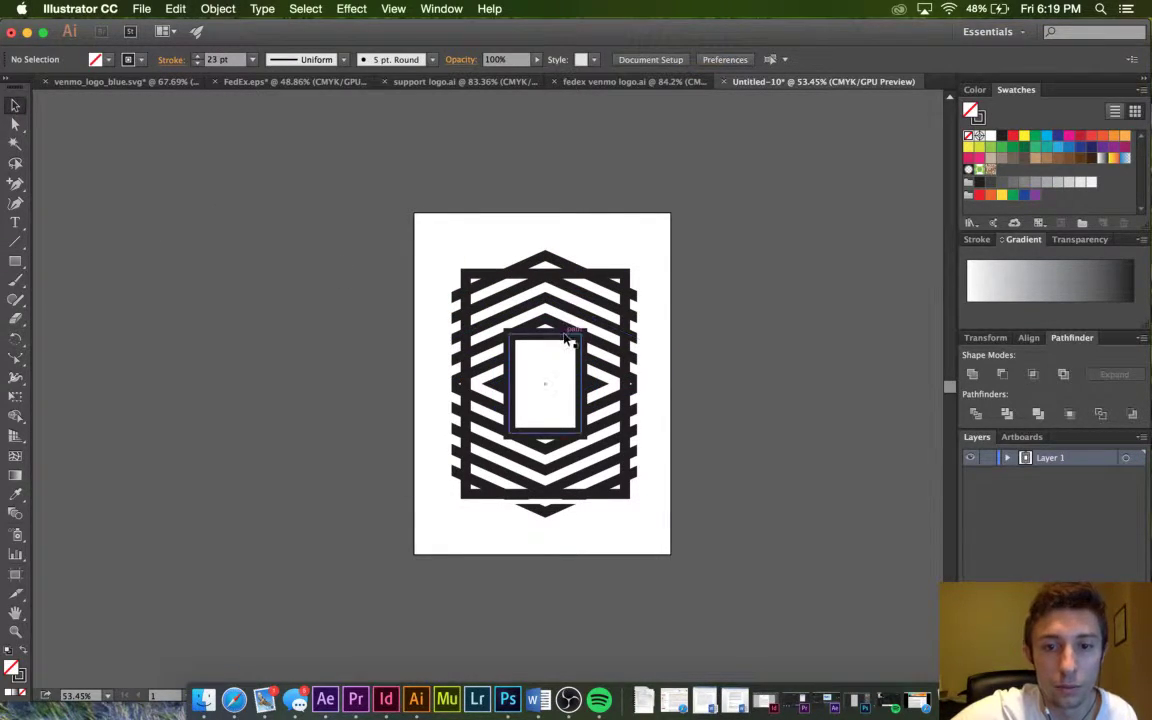
Set the inner rectangular frame's stroke weight to 23 pt and enlarge the frame from its center.
{"action": "left_click", "coordinate": [567, 340]}
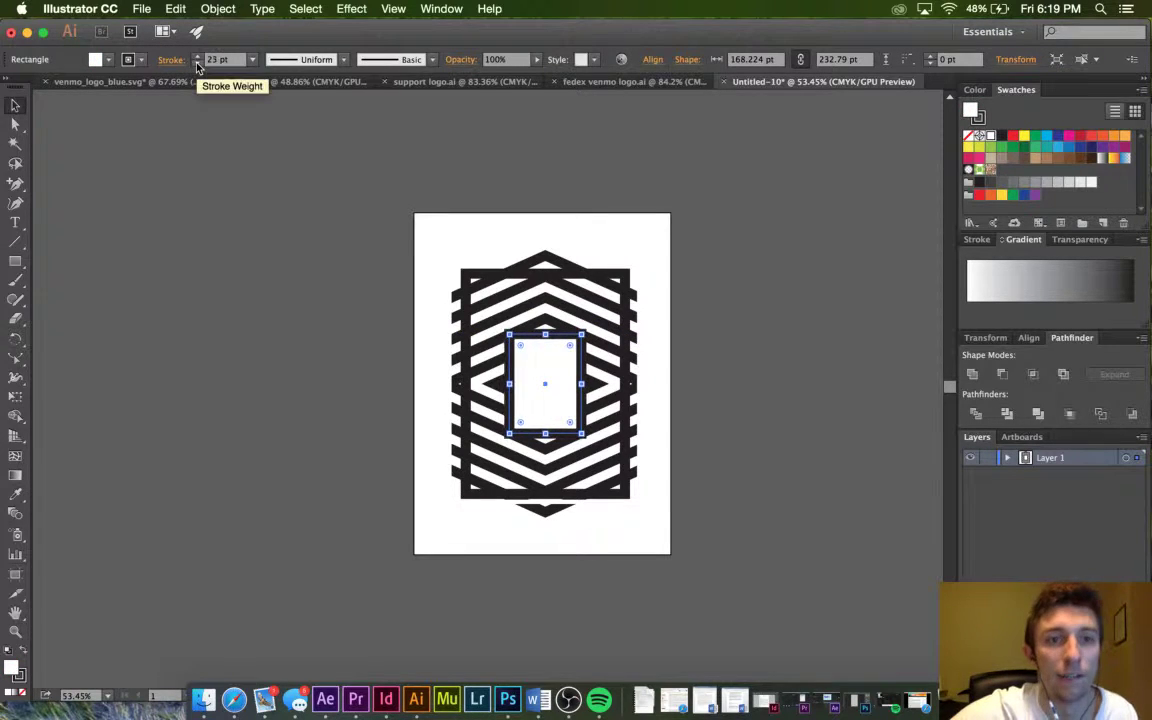
{"action": "left_click", "coordinate": [195, 189]}
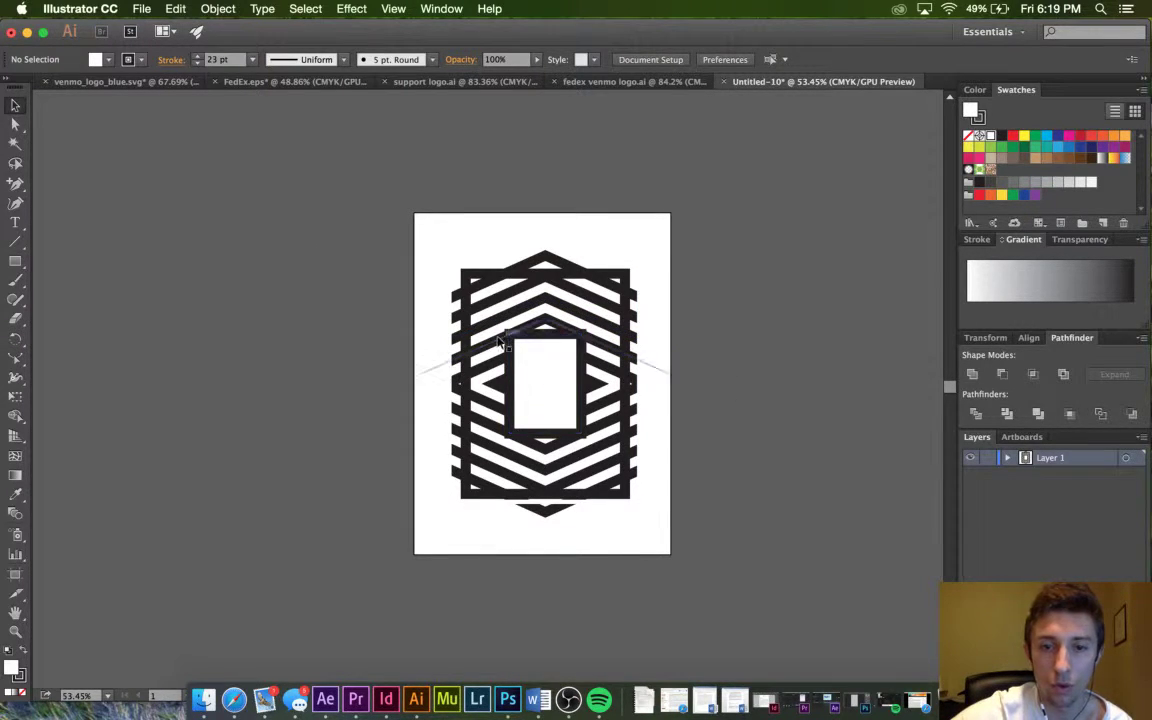
{"action": "left_click", "coordinate": [575, 433]}
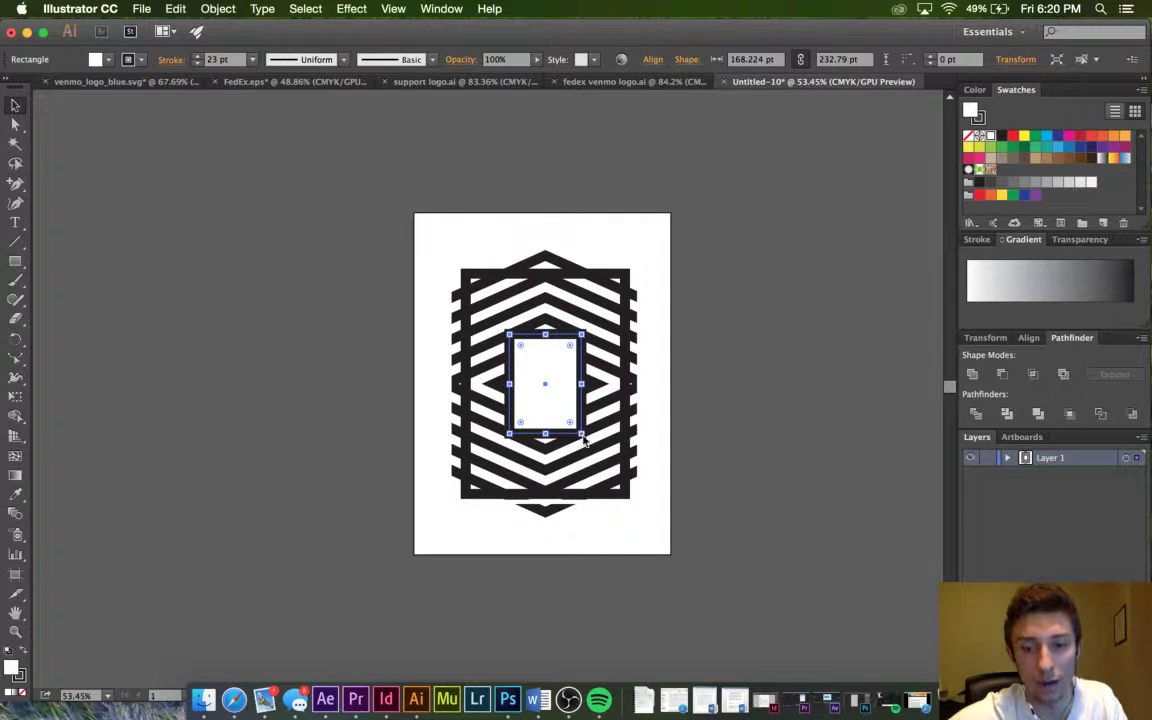
{"action": "left_click_drag", "start_coordinate": [577, 433], "coordinate": [597, 449]}
{"action": "left_click", "coordinate": [733, 466]}
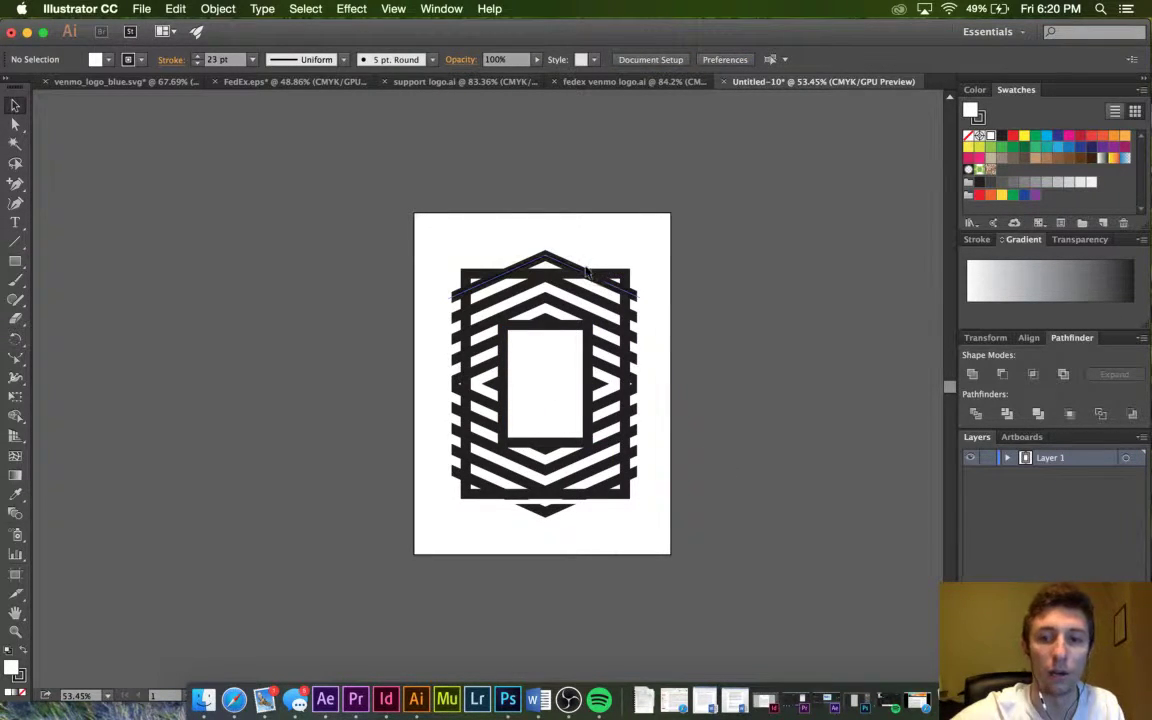
Align the outer and inner rectangular frames to each other by their horizontal centers.
{"action": "left_click", "coordinate": [618, 275]}
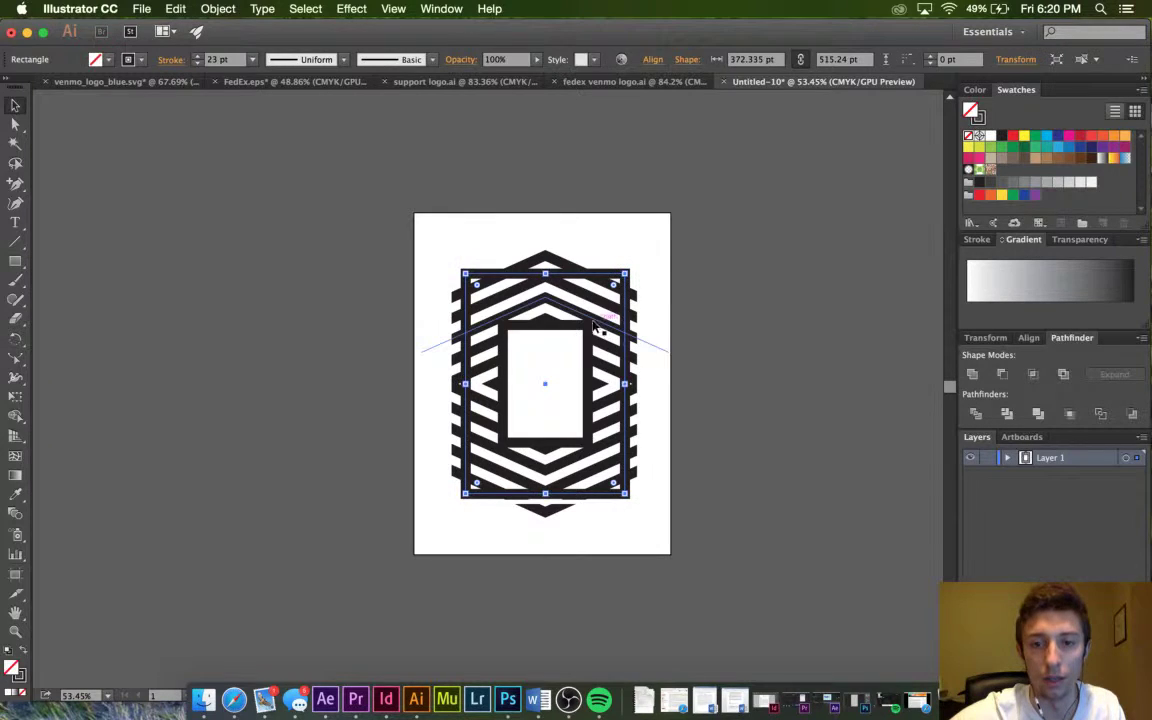
{"action": "left_click", "coordinate": [590, 329], "text": "shift"}
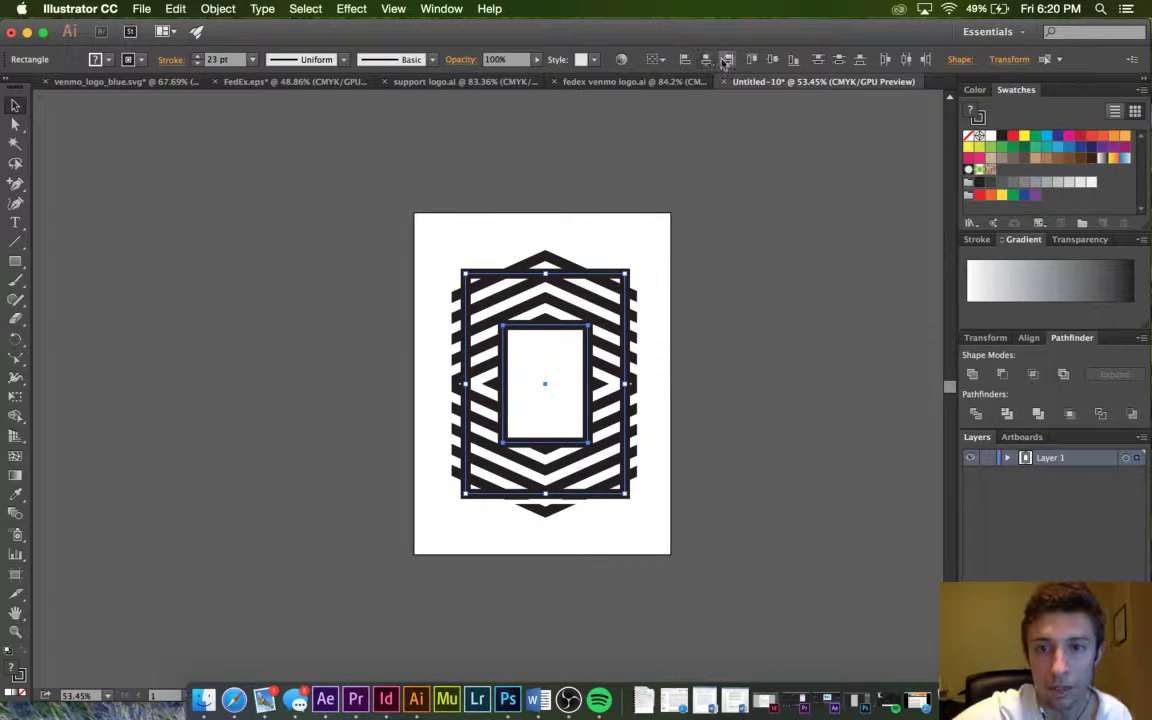
{"action": "left_click", "coordinate": [781, 231]}
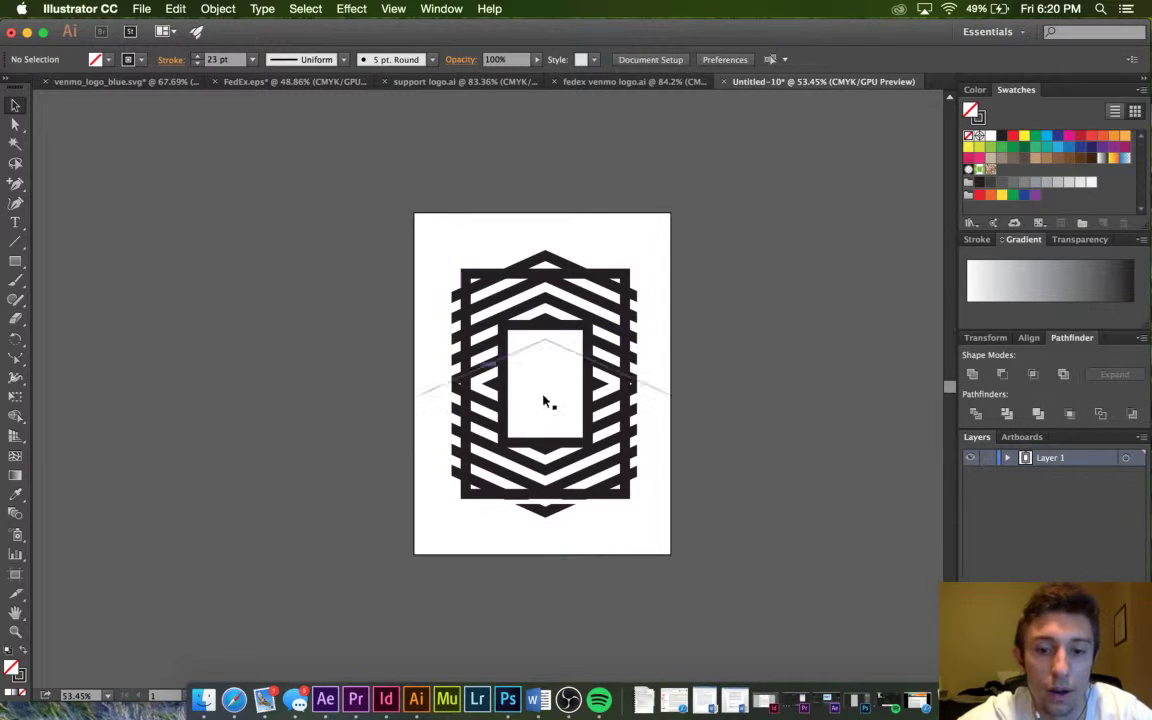
Move the lower white trimming rectangle up against the bottom edge of the outer frame.
{"action": "scroll", "coordinate": [636, 578], "scroll_direction": "up", "scroll_amount": 3}
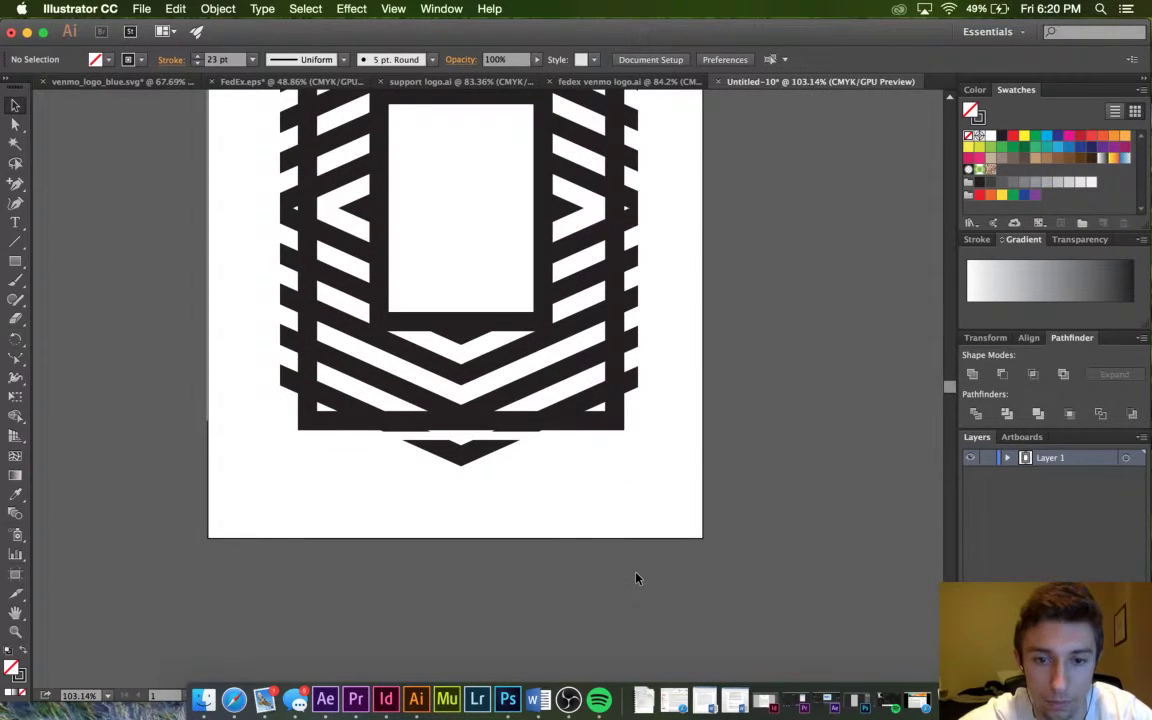
{"action": "scroll", "coordinate": [525, 445], "scroll_direction": "up", "scroll_amount": 2}
{"action": "scroll", "coordinate": [525, 445], "scroll_direction": "up", "scroll_amount": 2}
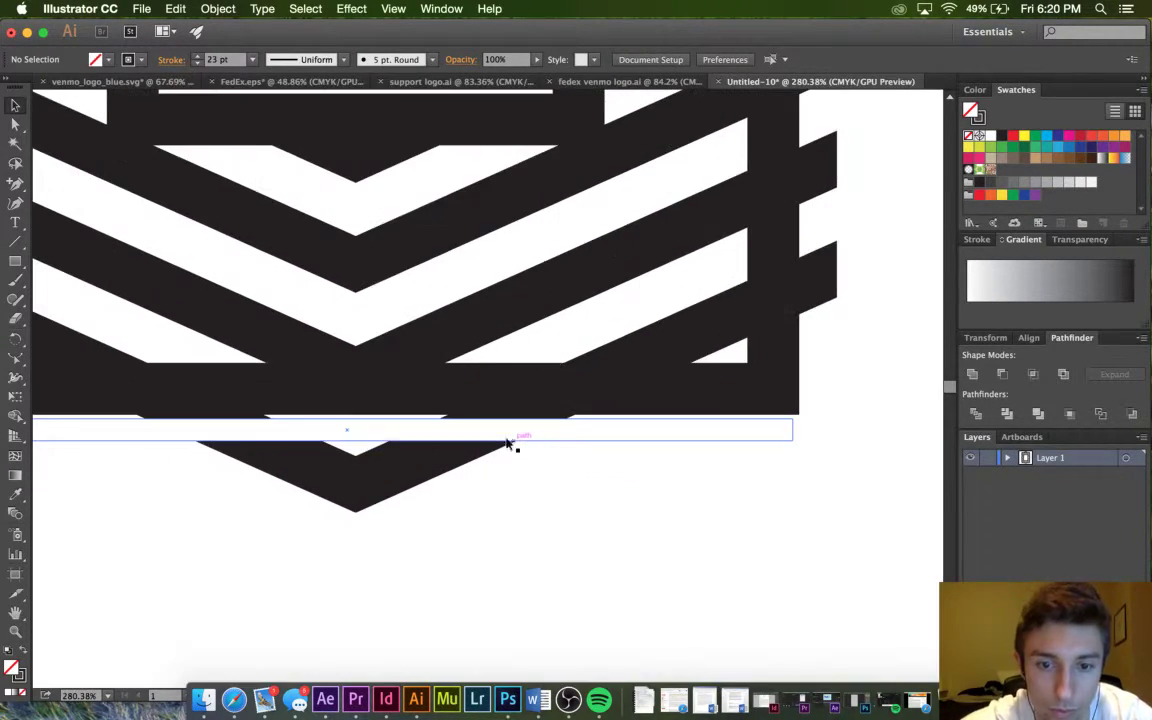
{"action": "left_click_drag", "start_coordinate": [493, 436], "coordinate": [493, 436]}
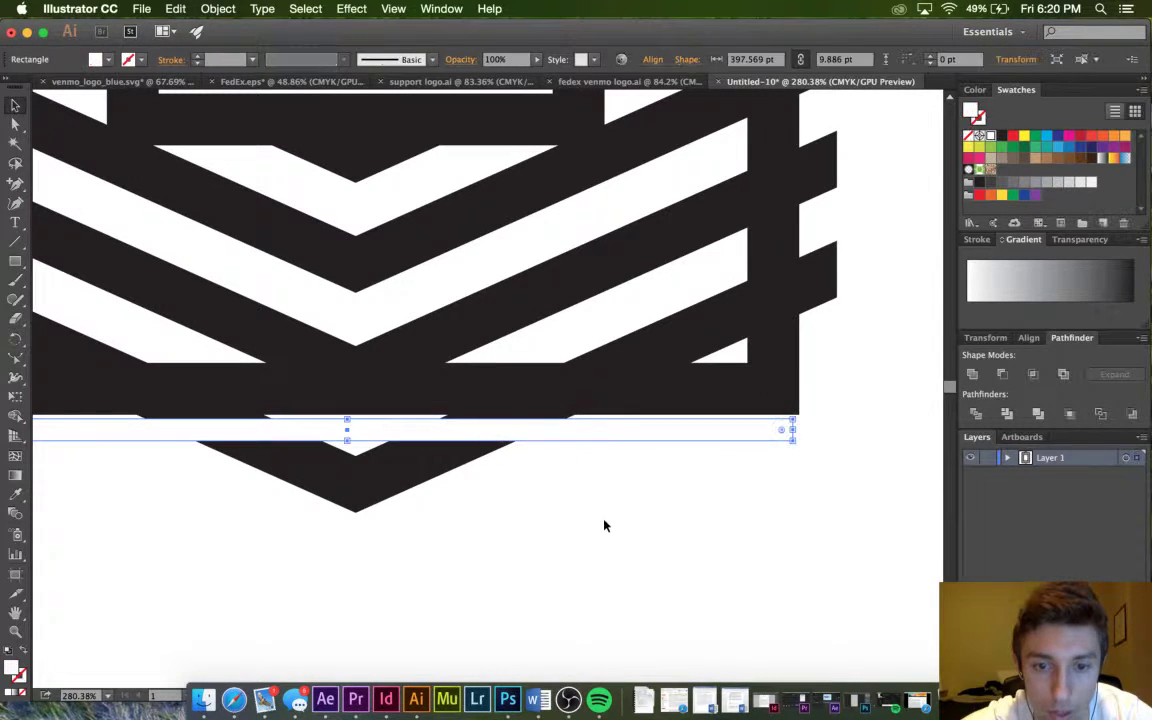
{"action": "left_click_drag", "start_coordinate": [570, 425], "coordinate": [571, 420]}
{"action": "left_click", "coordinate": [575, 493]}
{"action": "scroll", "coordinate": [575, 494], "scroll_direction": "down", "scroll_amount": 4}
{"action": "scroll", "coordinate": [576, 499], "scroll_direction": "down", "scroll_amount": 3}
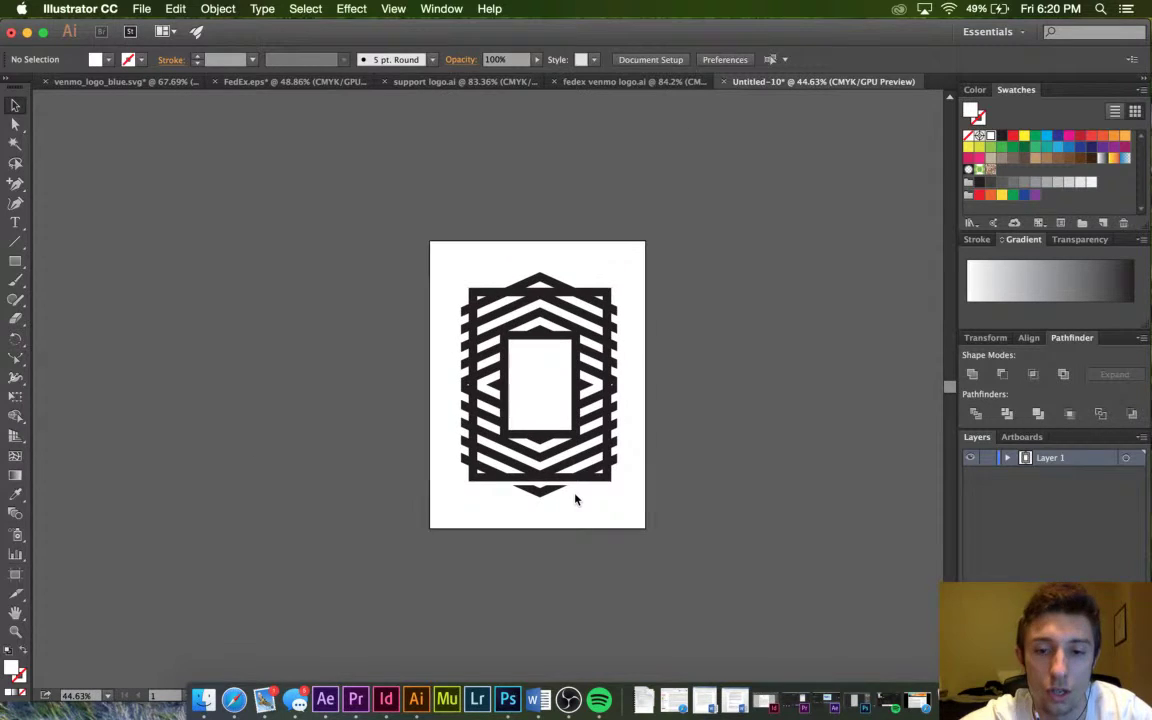
Place a copy of the white trimming rectangle across the top chevron, along the outer frame's upper edge.
{"action": "left_click_drag", "start_coordinate": [591, 338], "coordinate": [595, 289]}
{"action": "left_click", "coordinate": [656, 284]}
{"action": "scroll", "coordinate": [656, 284], "scroll_direction": "up", "scroll_amount": 3}
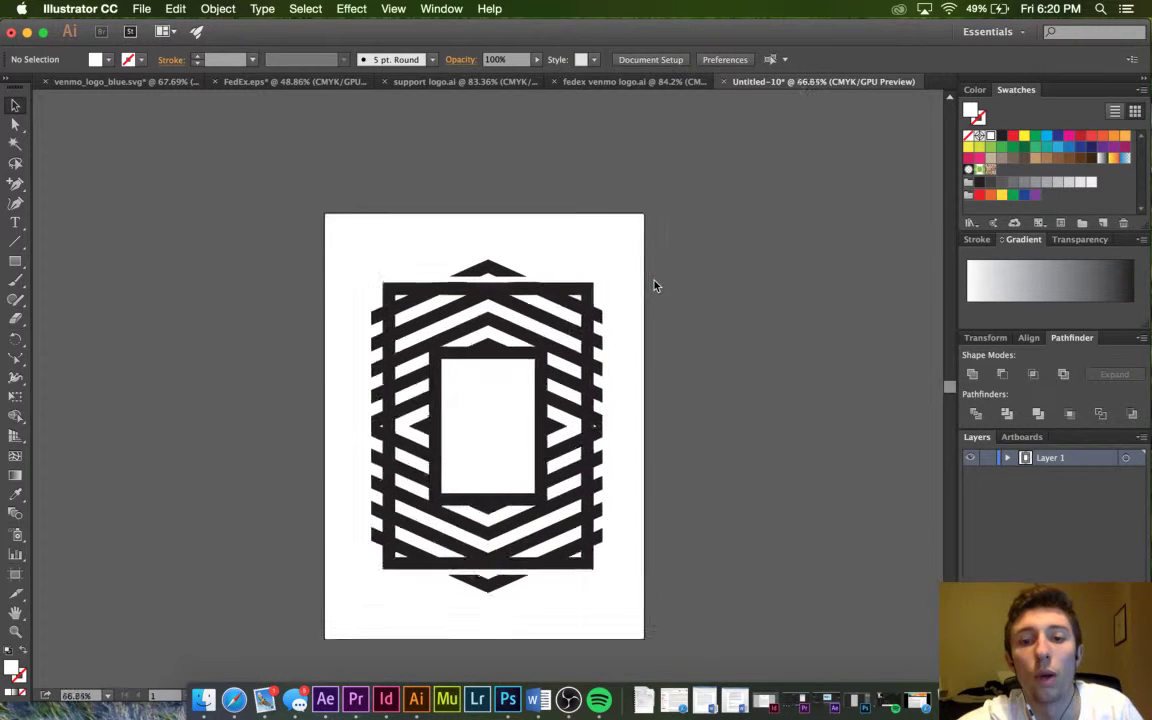
{"action": "scroll", "coordinate": [447, 286], "scroll_direction": "up", "scroll_amount": 2}
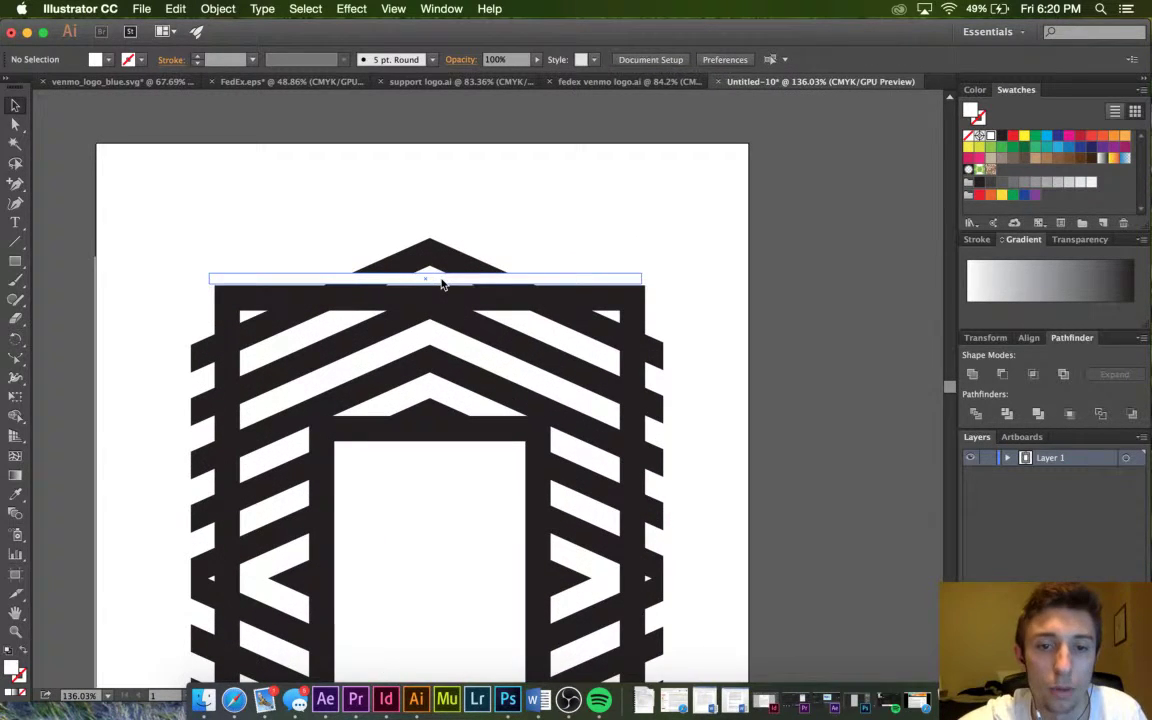
{"action": "left_click", "coordinate": [443, 284]}
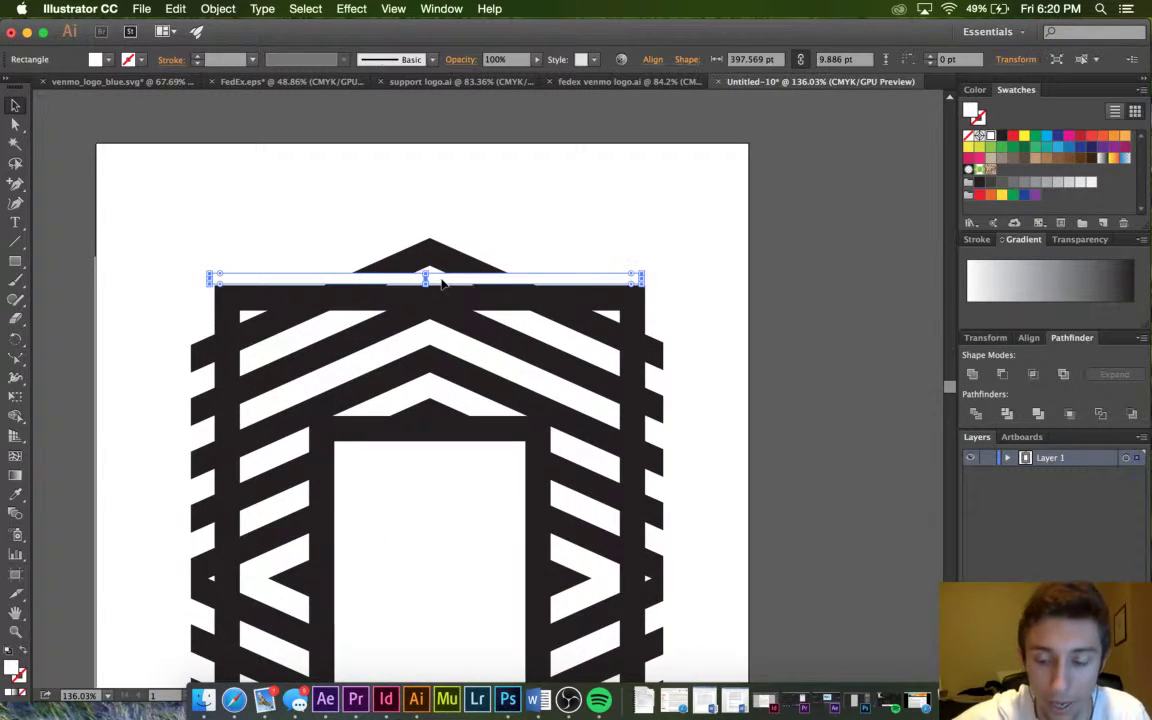
{"action": "left_click", "coordinate": [415, 190]}
{"action": "scroll", "coordinate": [409, 190], "scroll_direction": "down", "scroll_amount": 3}
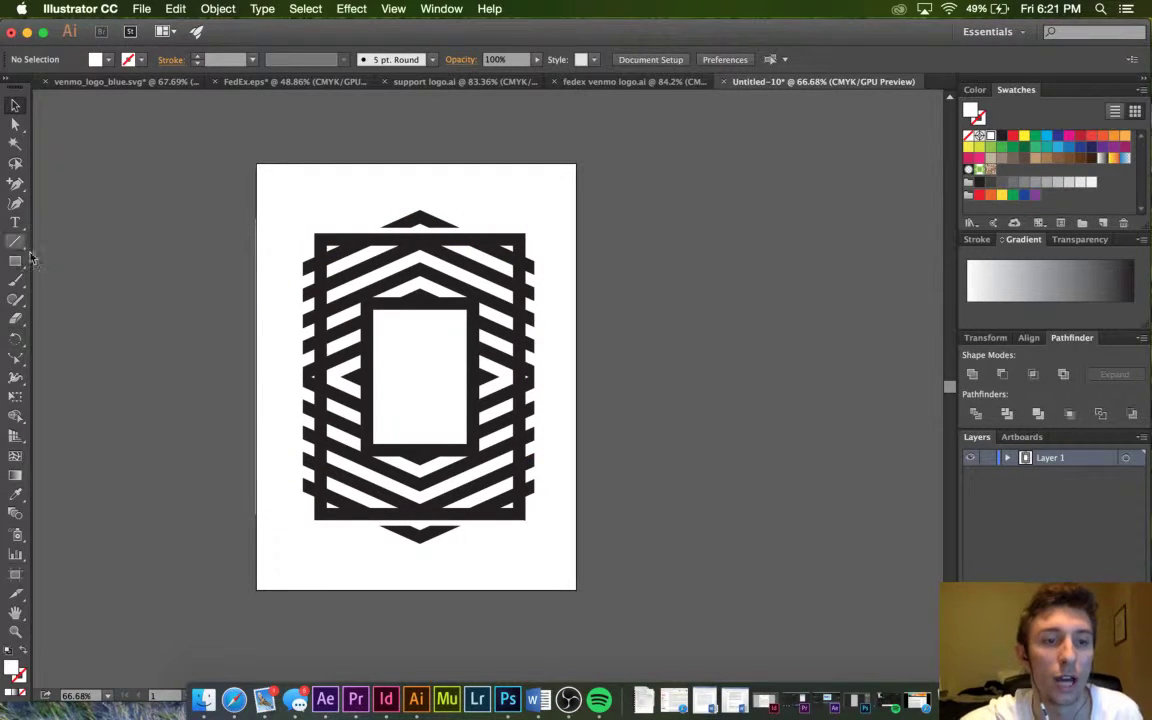
{"action": "scroll", "coordinate": [35, 267], "scroll_direction": "down", "scroll_amount": 1}
{"action": "scroll", "coordinate": [35, 265], "scroll_direction": "down", "scroll_amount": 1}
{"action": "left_click", "coordinate": [15, 222]}
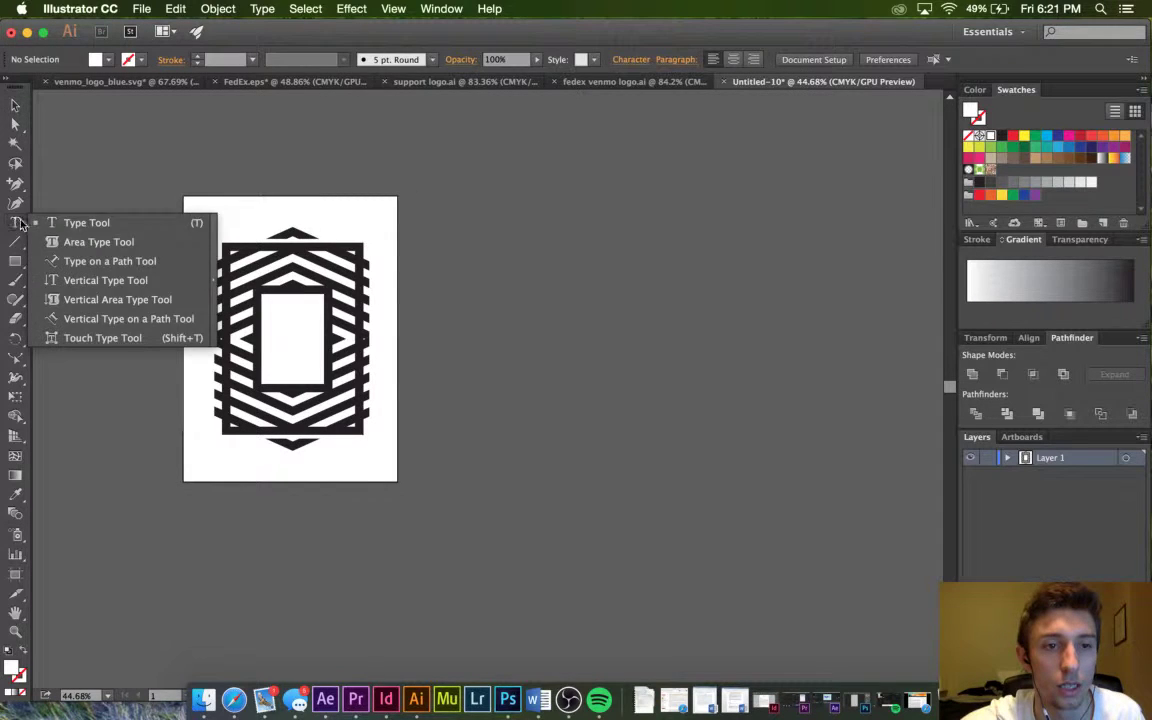
{"action": "left_click", "coordinate": [193, 148]}
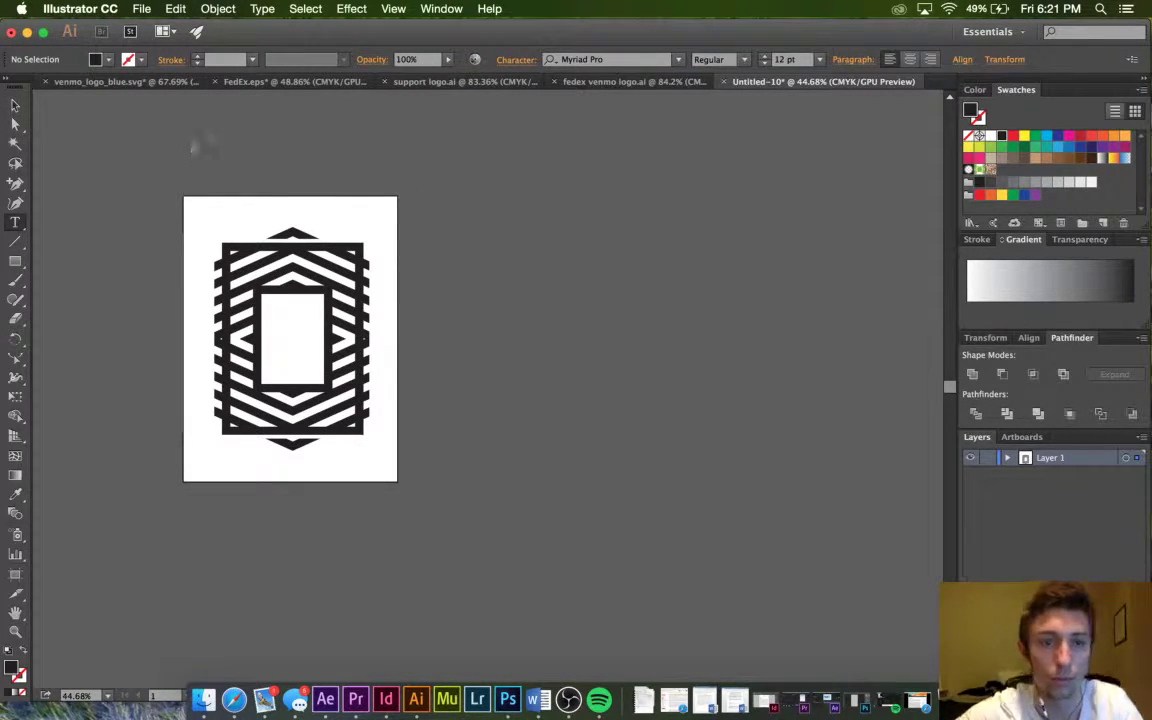
{"action": "left_click", "coordinate": [15, 103]}
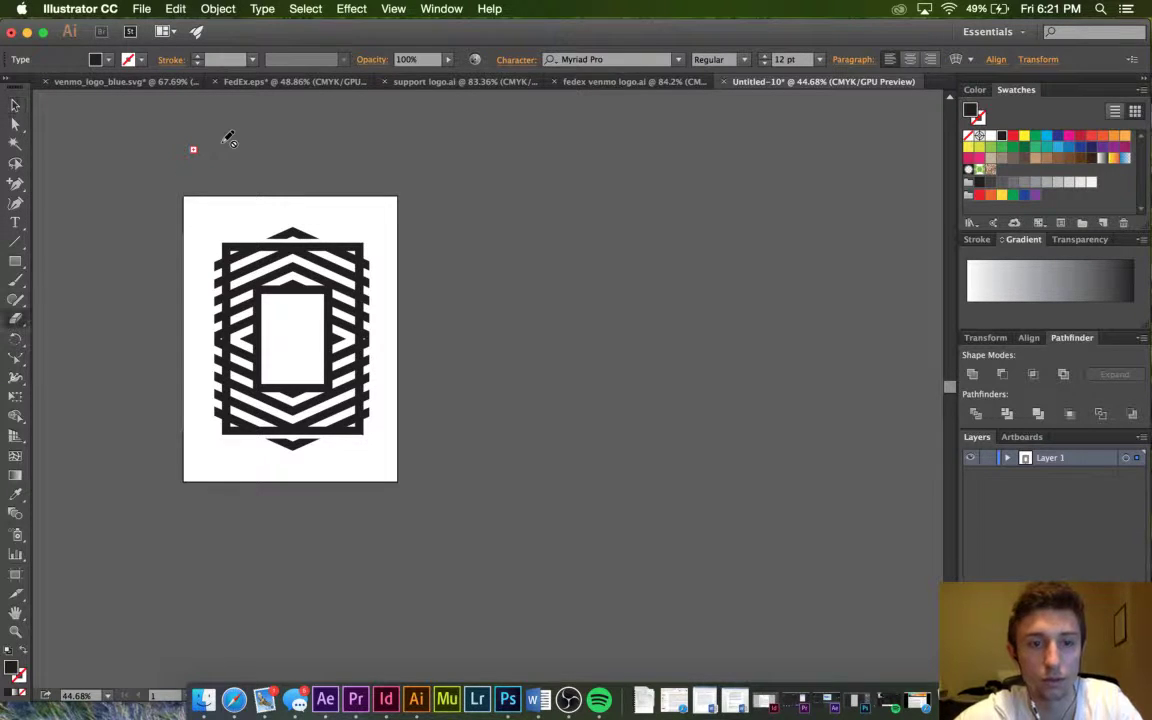
{"action": "key", "text": "BackSpace"}
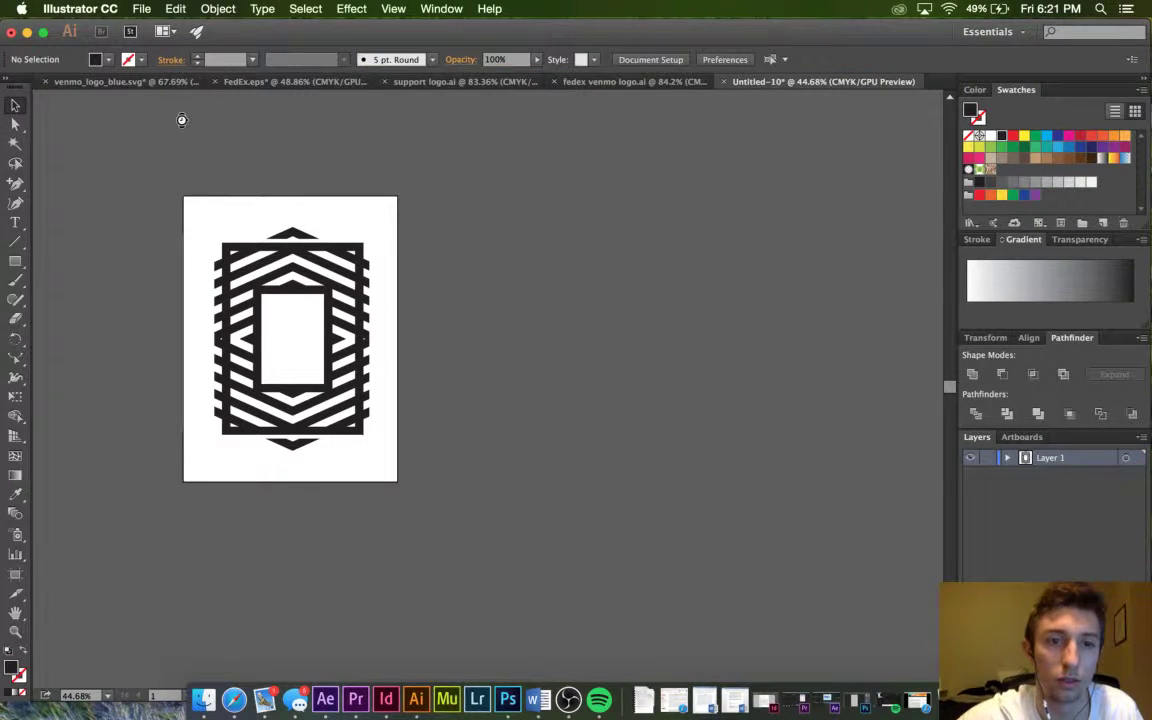
Add the text EXNATIONS above the artboard and enlarge it proportionally to about 89 pt.
{"action": "left_click", "coordinate": [15, 222]}
{"action": "left_click", "coordinate": [294, 163]}
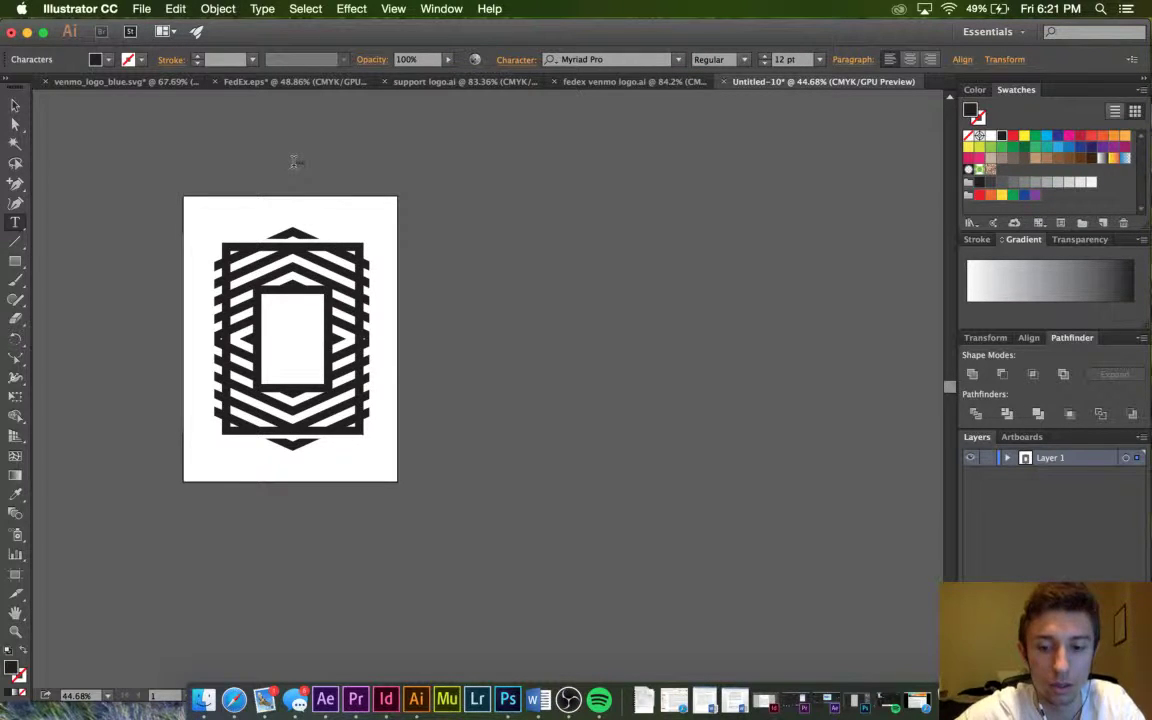
{"action": "key", "text": "Escape"}
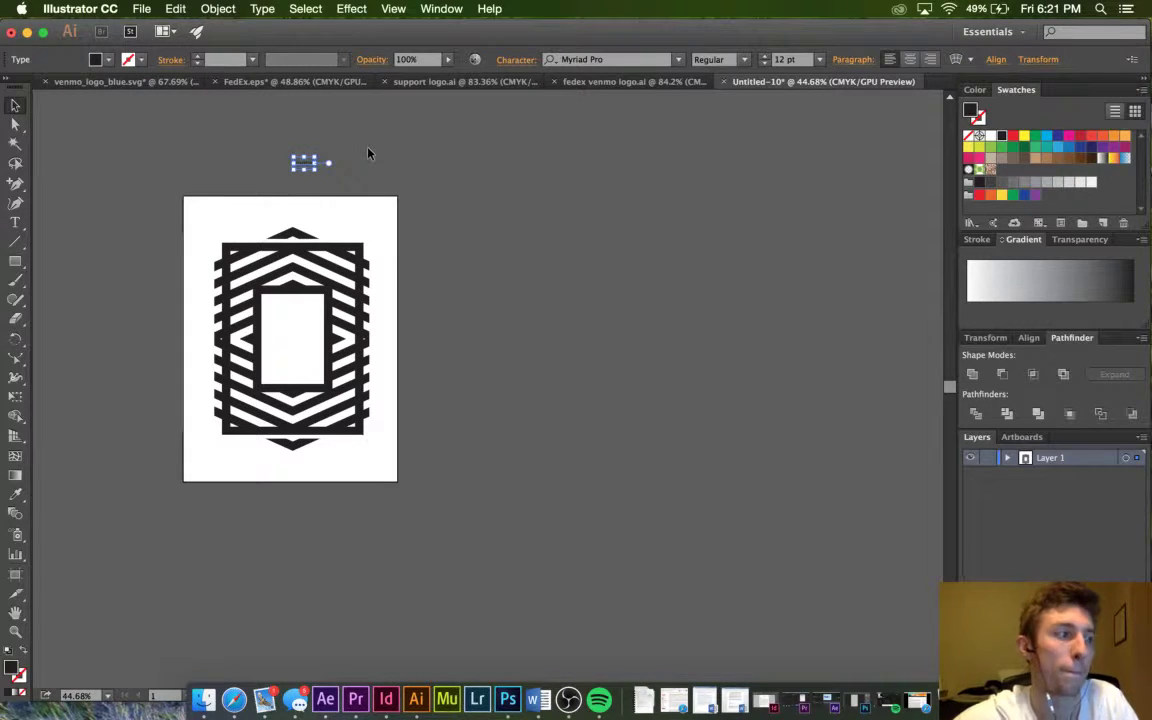
{"action": "left_click_drag", "start_coordinate": [314, 170], "coordinate": [417, 216]}
{"action": "left_click_drag", "start_coordinate": [291, 175], "coordinate": [202, 143]}
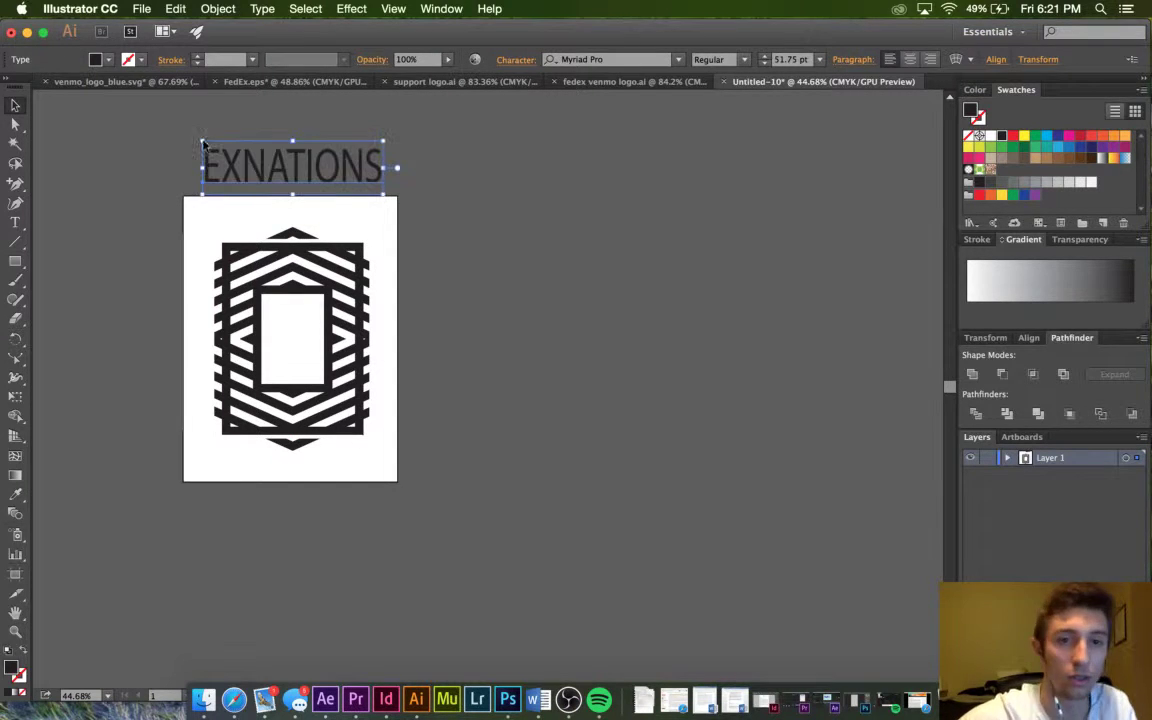
{"action": "key", "text": "super+z"}
{"action": "left_click_drag", "start_coordinate": [292, 176], "coordinate": [227, 159]}
{"action": "left_click", "coordinate": [204, 130]}
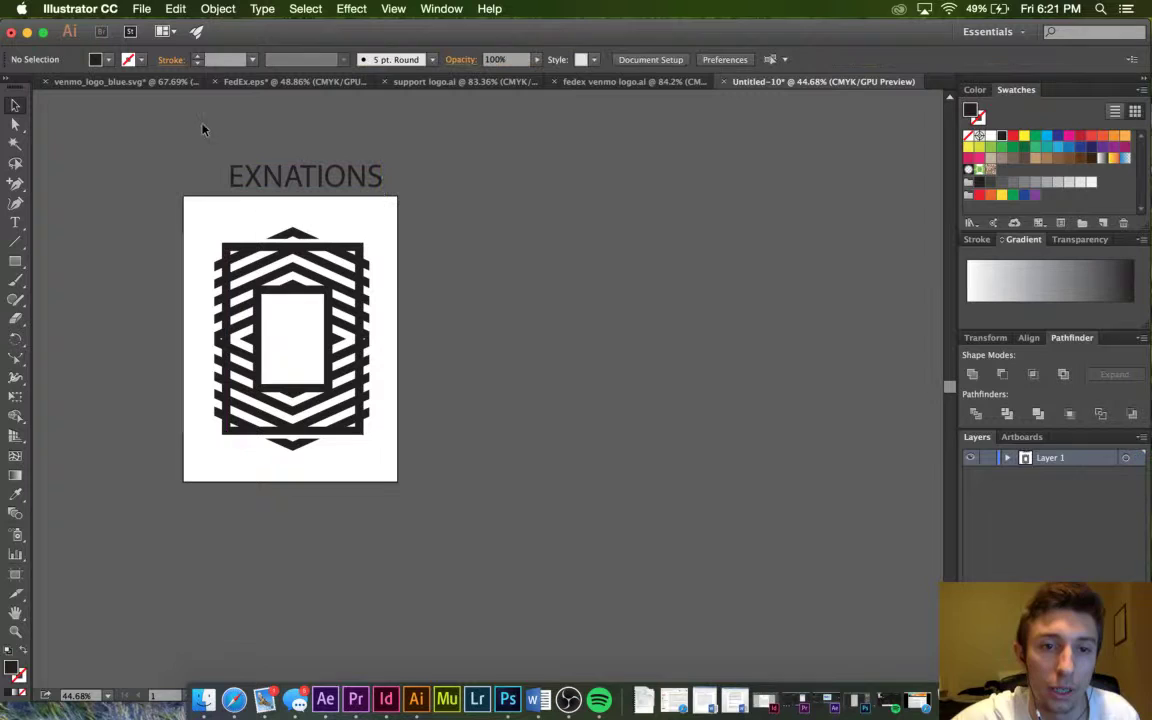
Set the font of the EXNATIONS text to American Captain.
{"action": "left_click", "coordinate": [278, 171]}
{"action": "left_click_drag", "start_coordinate": [283, 180], "coordinate": [283, 189]}
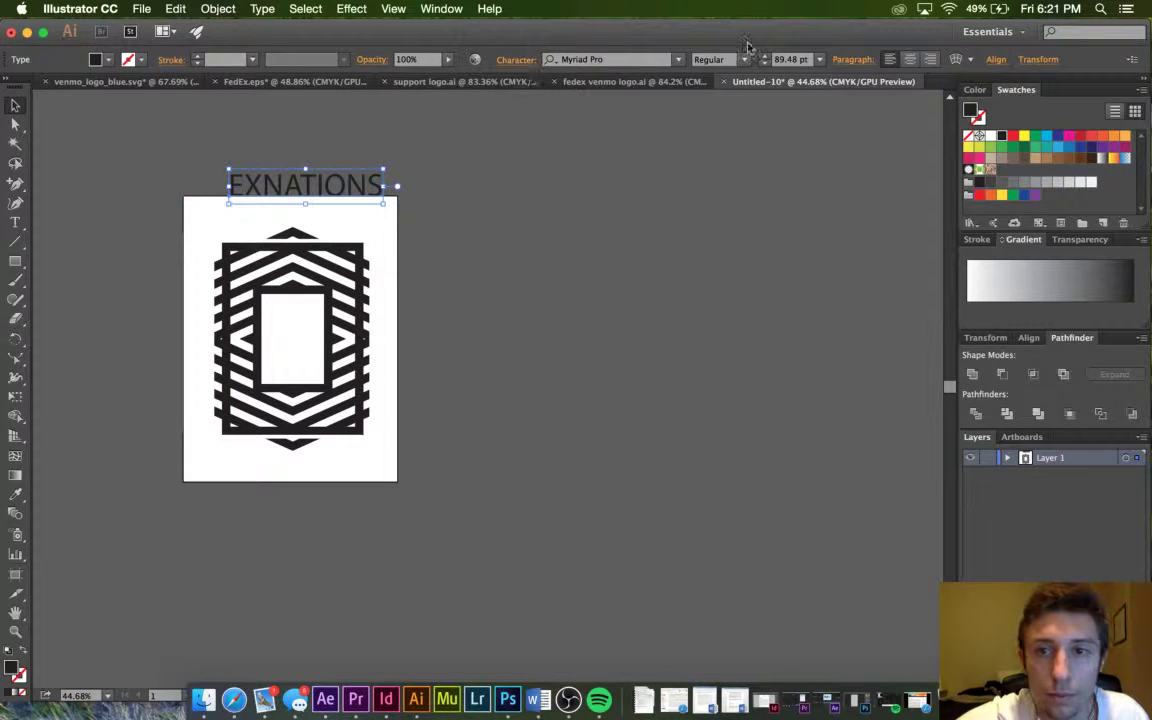
{"action": "left_click", "coordinate": [679, 59]}
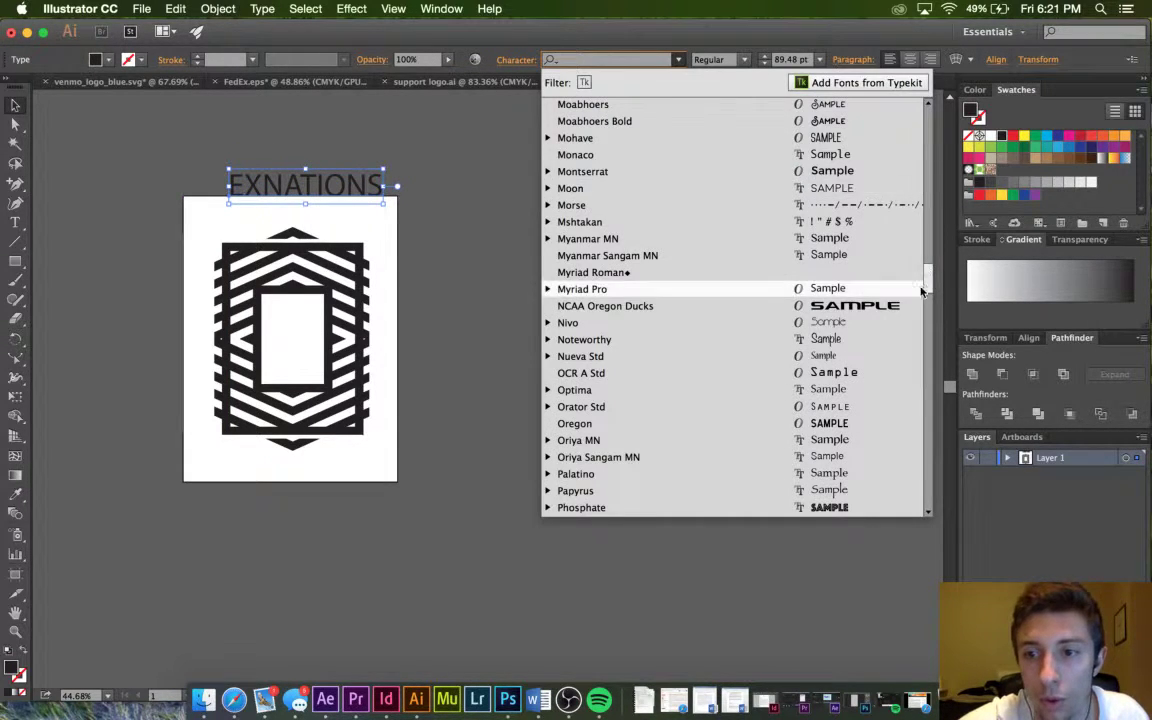
{"action": "scroll", "coordinate": [930, 265], "scroll_direction": "up", "scroll_amount": 3}
{"action": "left_click_drag", "start_coordinate": [930, 265], "coordinate": [933, 133]}
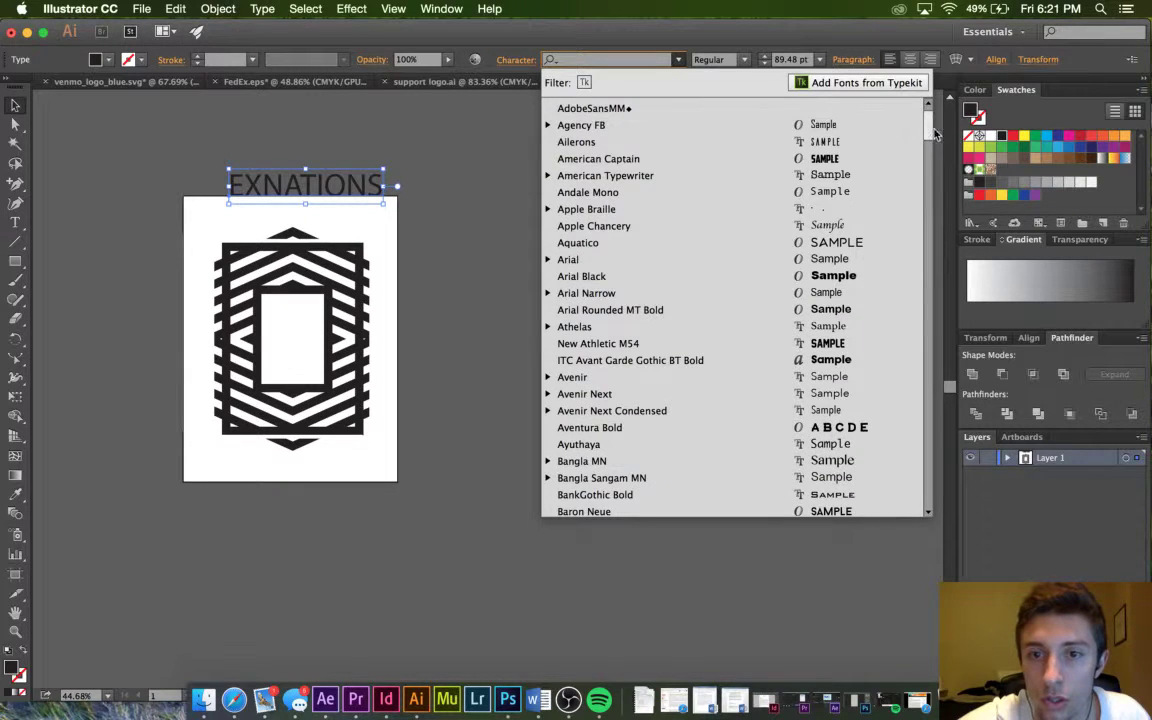
{"action": "left_click", "coordinate": [882, 158]}
{"action": "left_click", "coordinate": [393, 187]}
Enlarge the EXNATIONS text to about 117 pt, roughly the outer frame's width, and place it on the artboard above the frame.
{"action": "left_click", "coordinate": [285, 189]}
{"action": "left_click_drag", "start_coordinate": [340, 168], "coordinate": [370, 158]}
{"action": "left_click_drag", "start_coordinate": [229, 158], "coordinate": [227, 160]}
{"action": "left_click", "coordinate": [454, 178]}
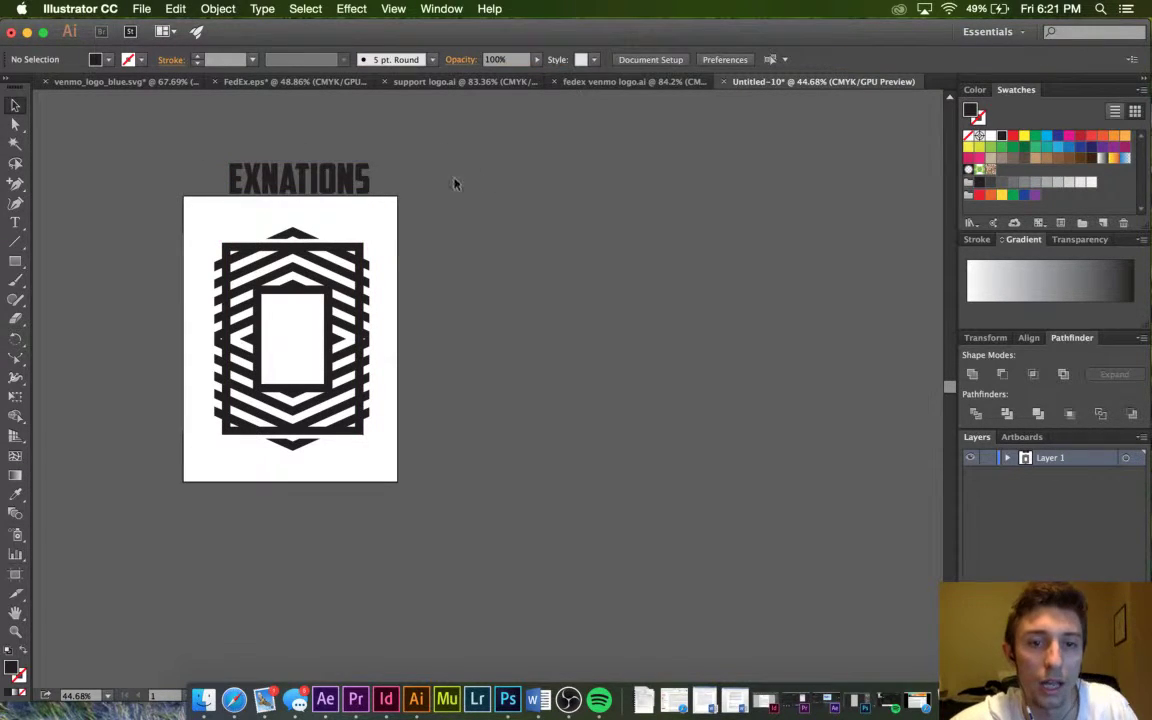
{"action": "left_click_drag", "start_coordinate": [366, 174], "coordinate": [361, 214]}
{"action": "left_click", "coordinate": [463, 206]}
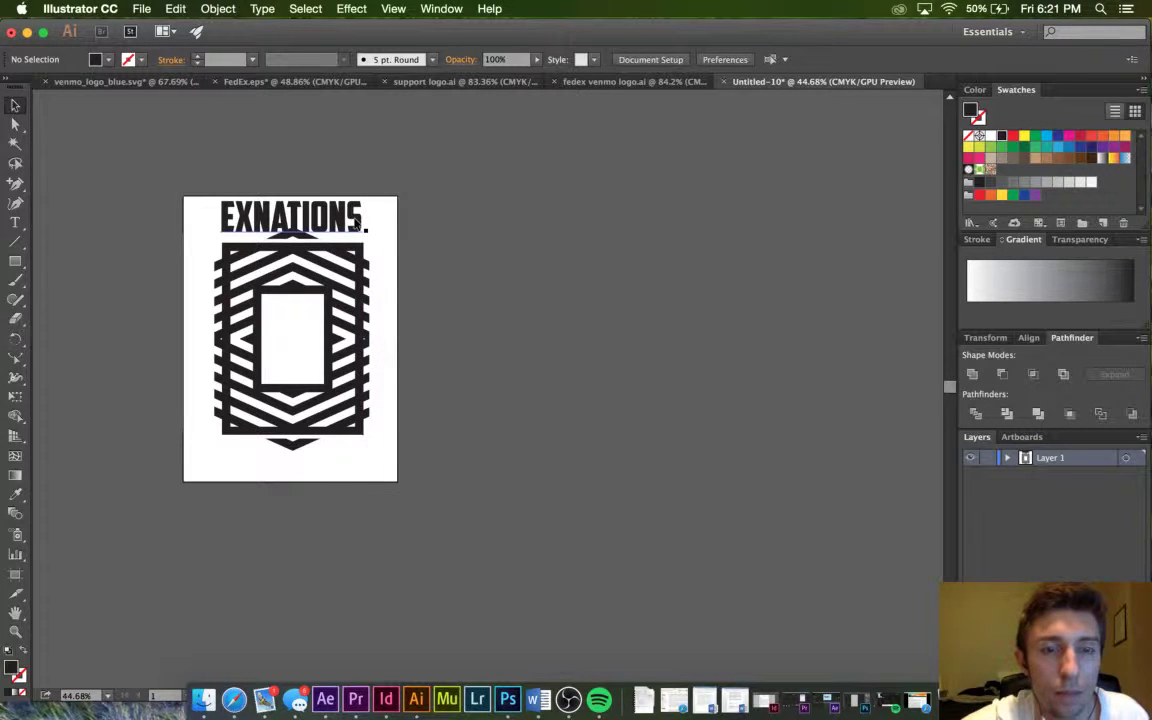
Change the font of the EXNATIONS text to Arial Black.
{"action": "left_click", "coordinate": [357, 222]}
{"action": "left_click", "coordinate": [610, 59]}
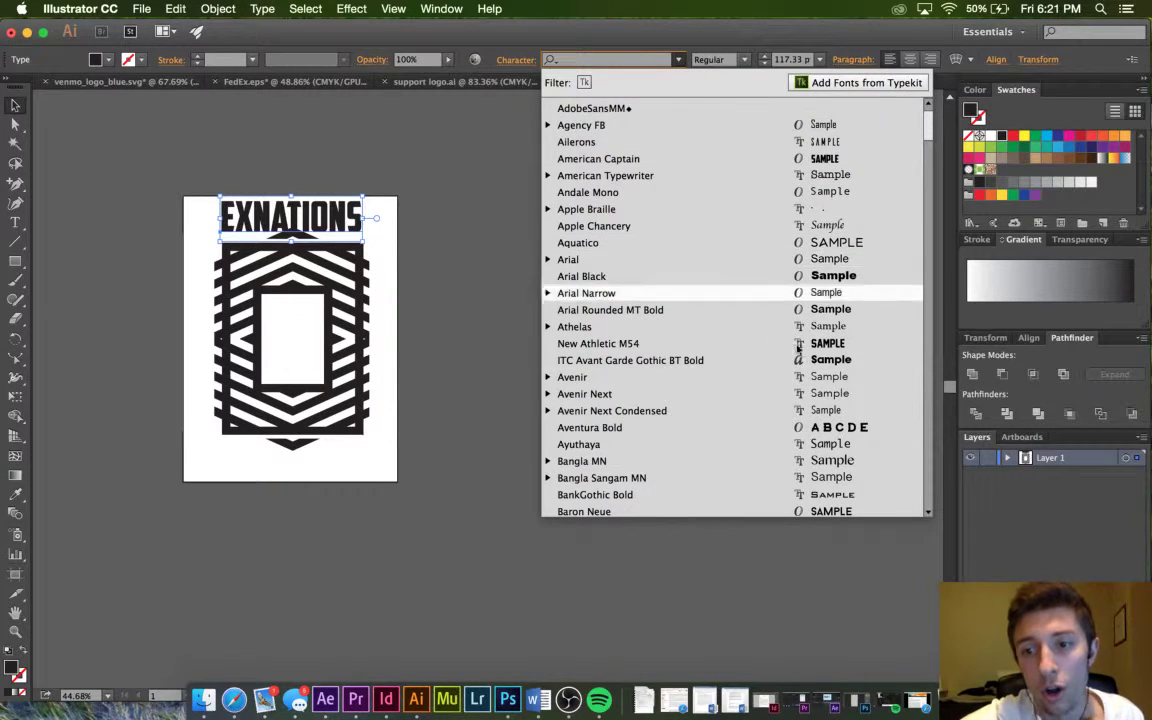
{"action": "scroll", "coordinate": [663, 230], "scroll_direction": "up", "scroll_amount": 1}
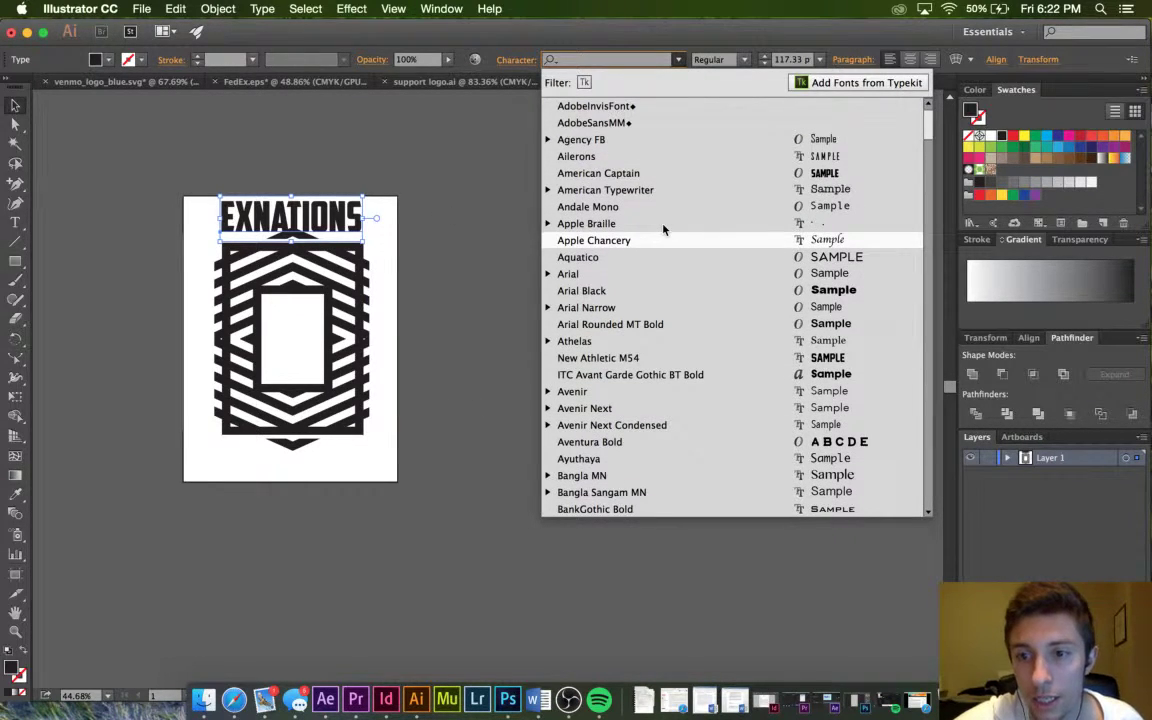
{"action": "left_click", "coordinate": [663, 290]}
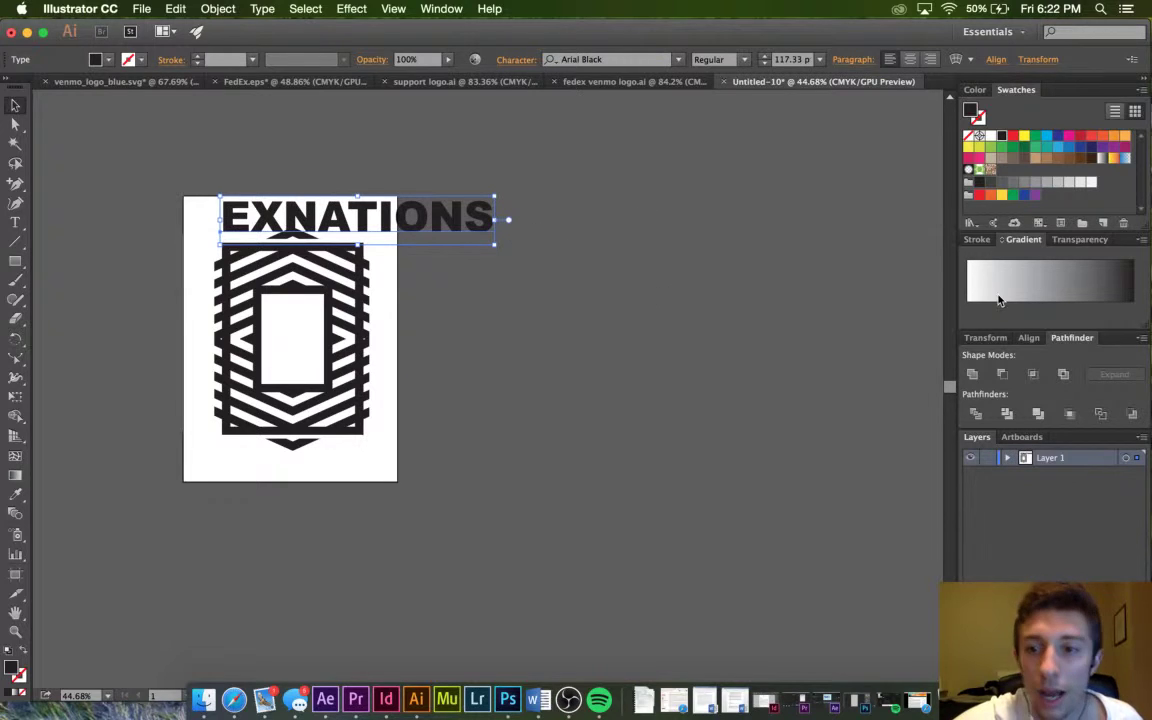
Set the EXNATIONS text's tracking to -75 and its kerning to Optical.
{"action": "left_click", "coordinate": [456, 8]}
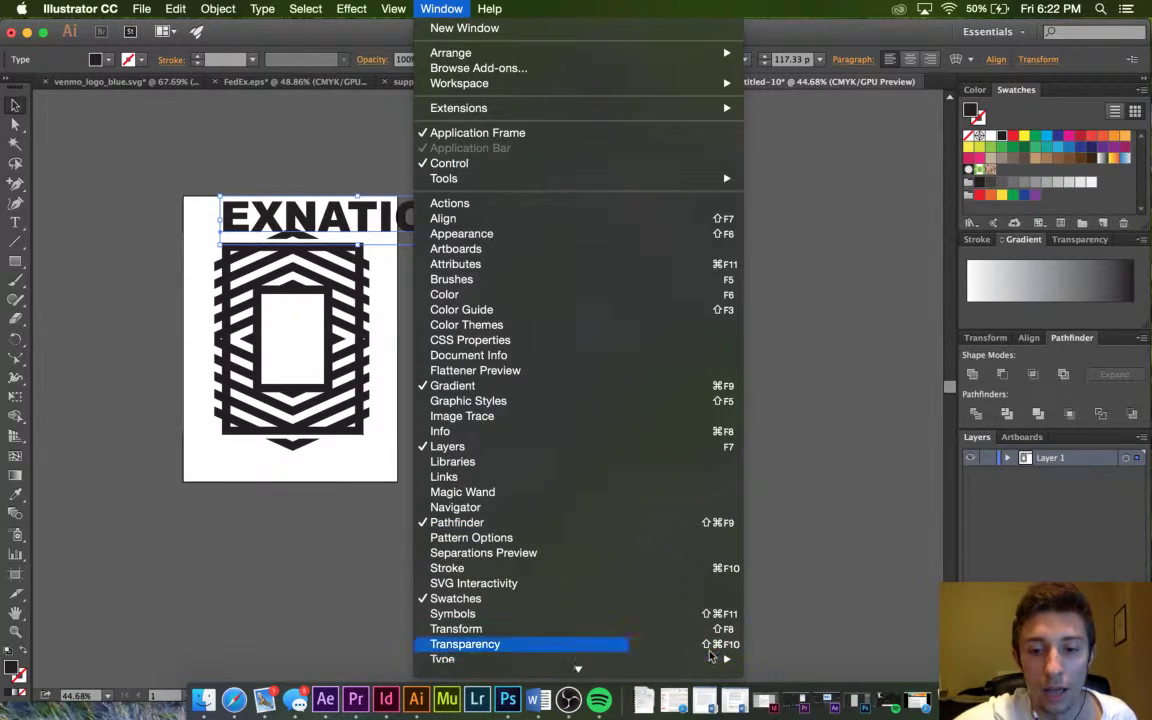
{"action": "mouse_move", "coordinate": [520, 659]}
{"action": "left_click", "coordinate": [843, 576]}
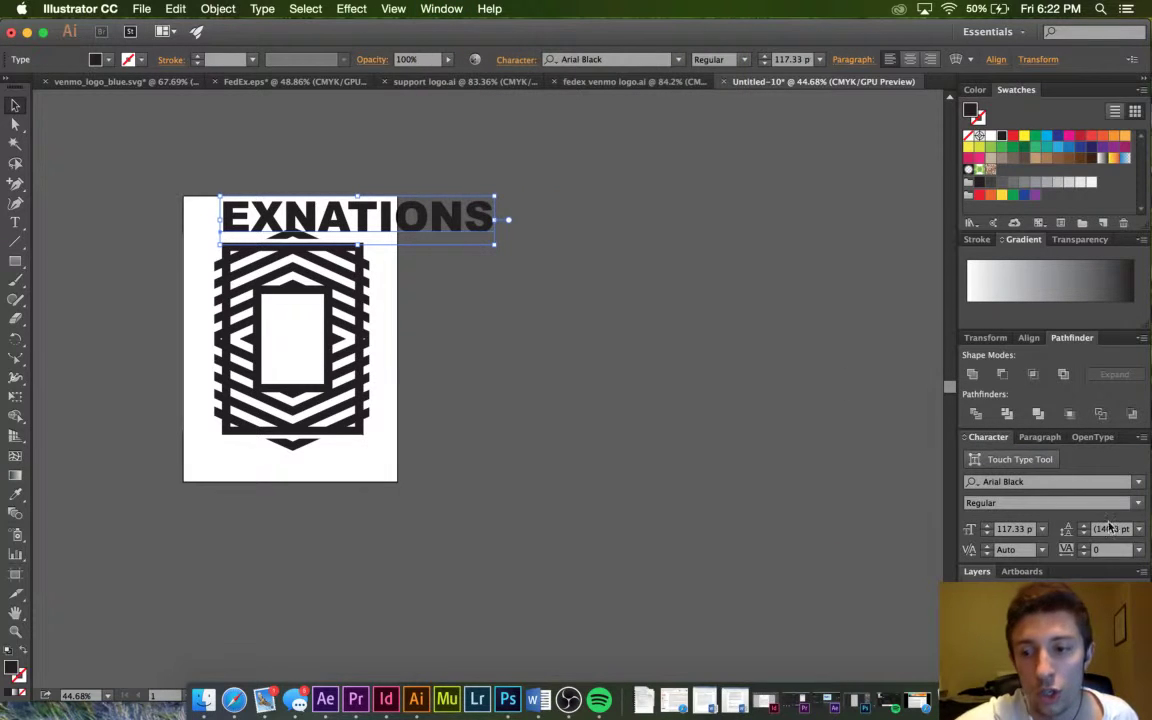
{"action": "left_click", "coordinate": [1141, 551]}
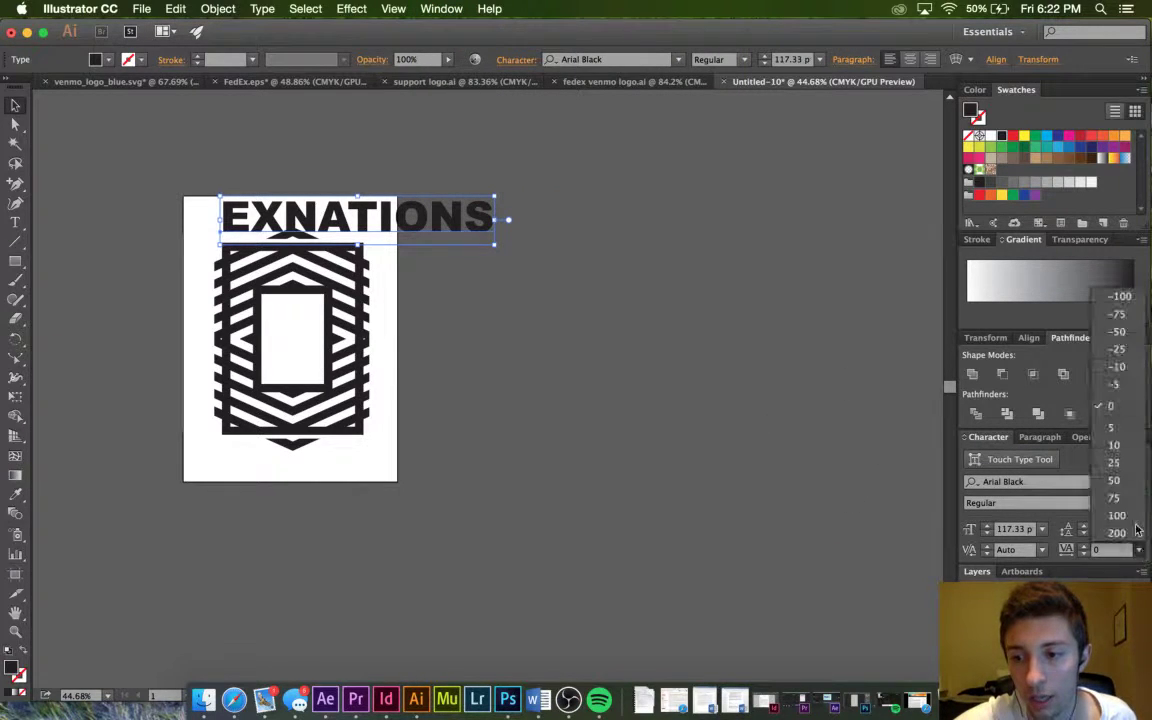
{"action": "left_click", "coordinate": [1127, 316]}
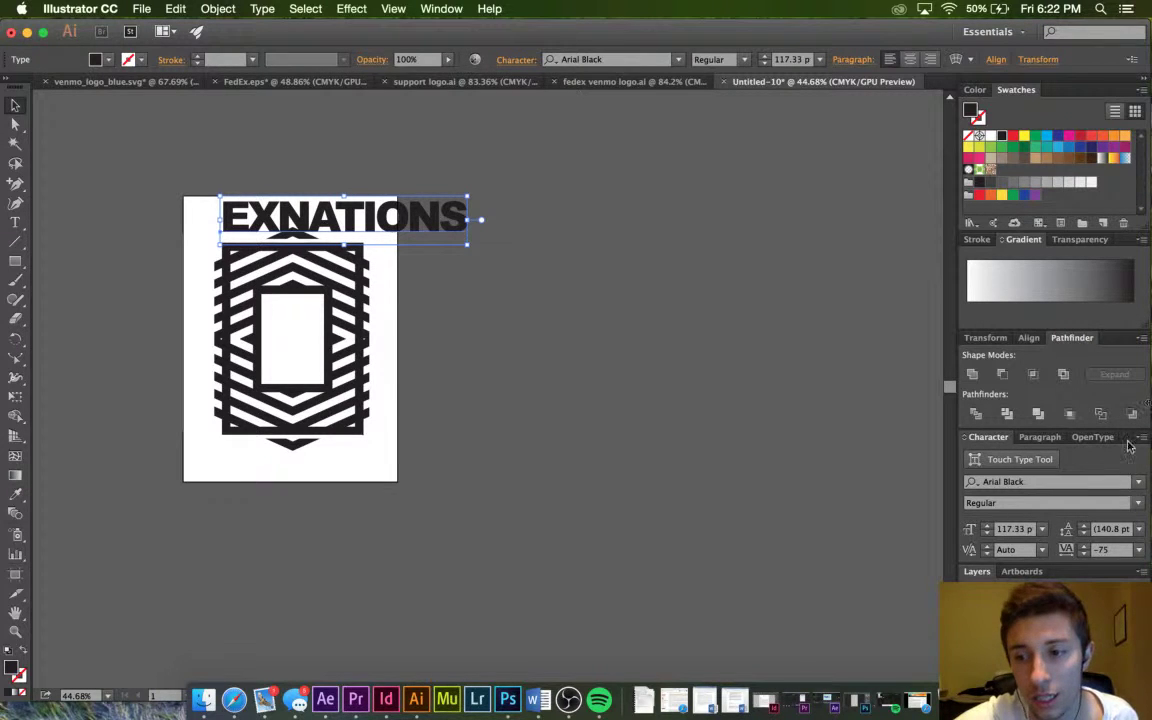
{"action": "left_click", "coordinate": [1041, 550]}
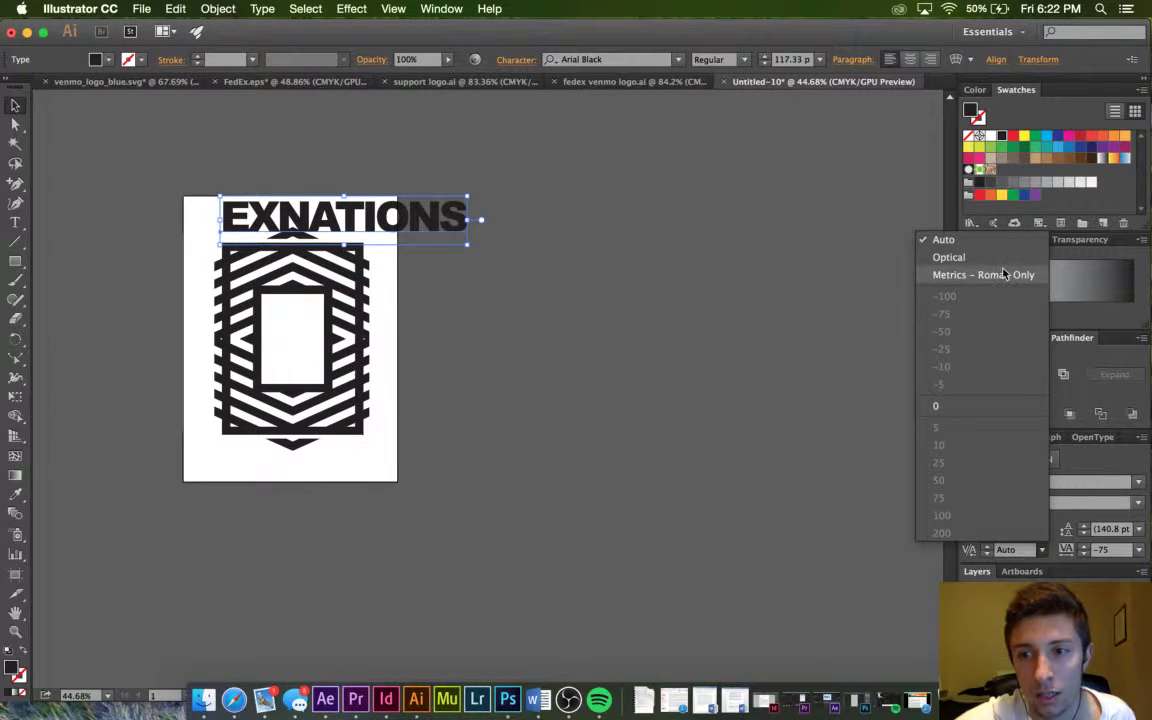
{"action": "left_click", "coordinate": [995, 257]}
{"action": "left_click", "coordinate": [487, 238]}
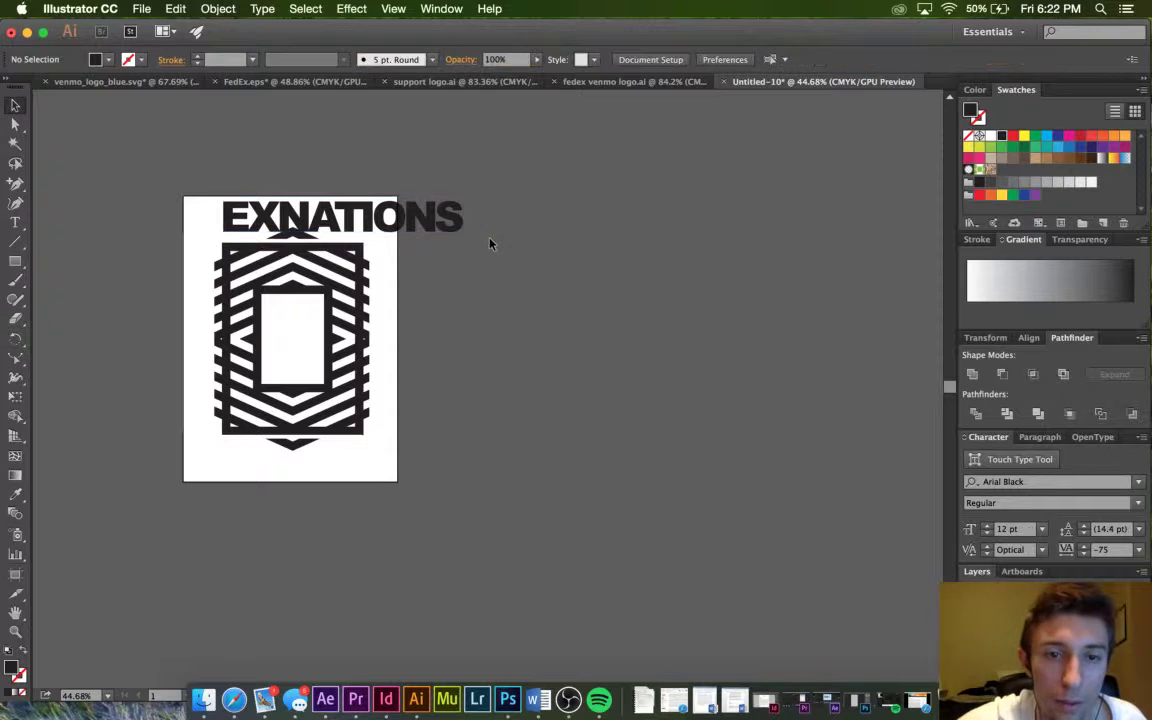
Scale the EXNATIONS text down to the outer frame's width and place it on the artboard just above the frame.
{"action": "left_click_drag", "start_coordinate": [395, 215], "coordinate": [383, 162]}
{"action": "left_click", "coordinate": [509, 200]}
{"action": "scroll", "coordinate": [509, 200], "scroll_direction": "left", "scroll_amount": 1}
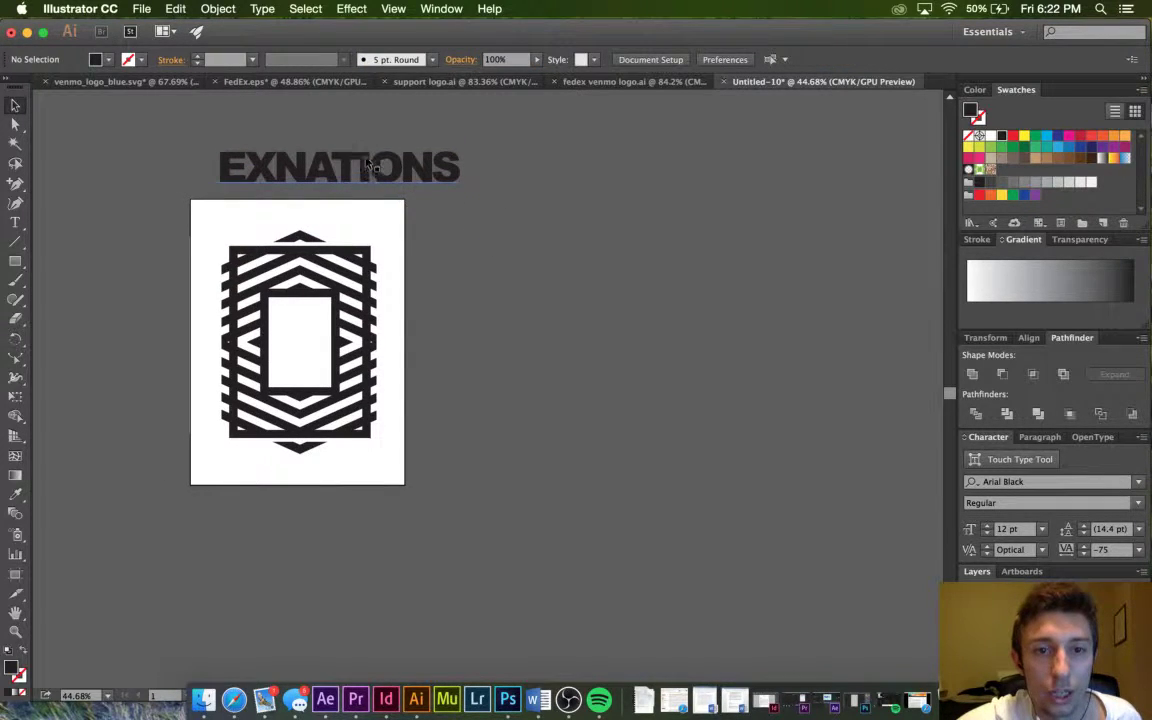
{"action": "left_click_drag", "start_coordinate": [440, 159], "coordinate": [368, 230]}
{"action": "left_click", "coordinate": [460, 246]}
{"action": "left_click", "coordinate": [415, 247]}
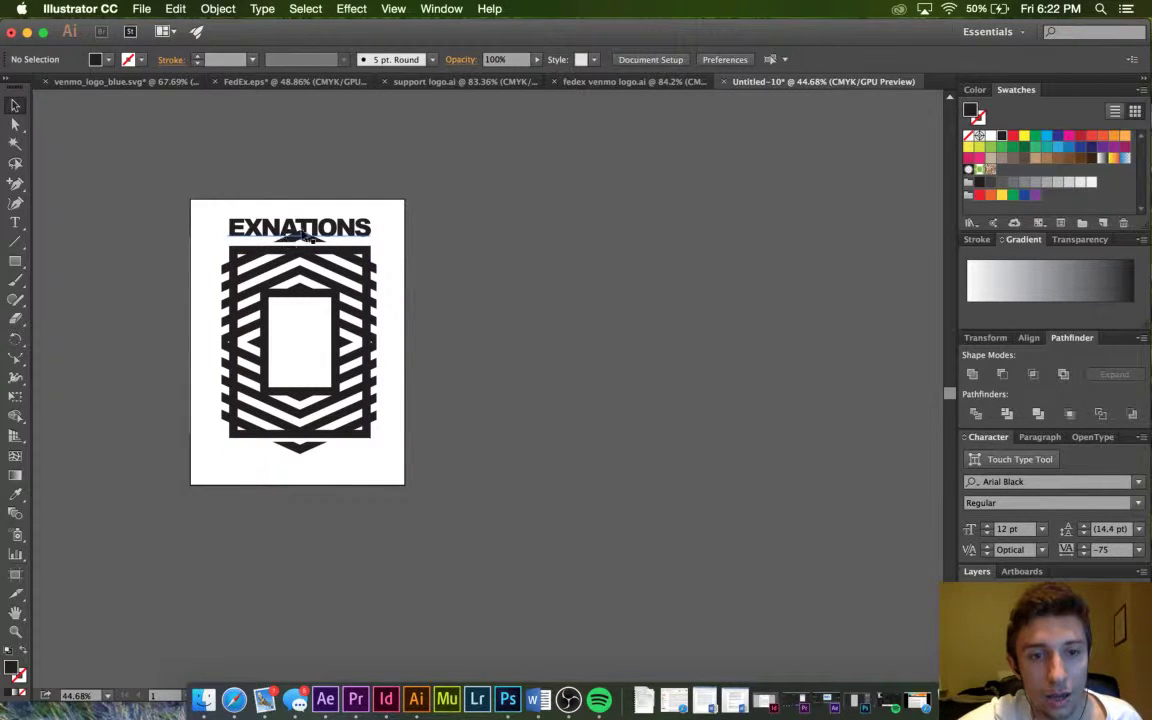
Move the EXNATIONS title straight up so that it clears the topmost chevron tip above the frame.
{"action": "left_click_drag", "start_coordinate": [366, 231], "coordinate": [382, 233]}
{"action": "left_click", "coordinate": [447, 226]}
{"action": "scroll", "coordinate": [447, 226], "scroll_direction": "up", "scroll_amount": 4}
{"action": "scroll", "coordinate": [183, 273], "scroll_direction": "up", "scroll_amount": 4}
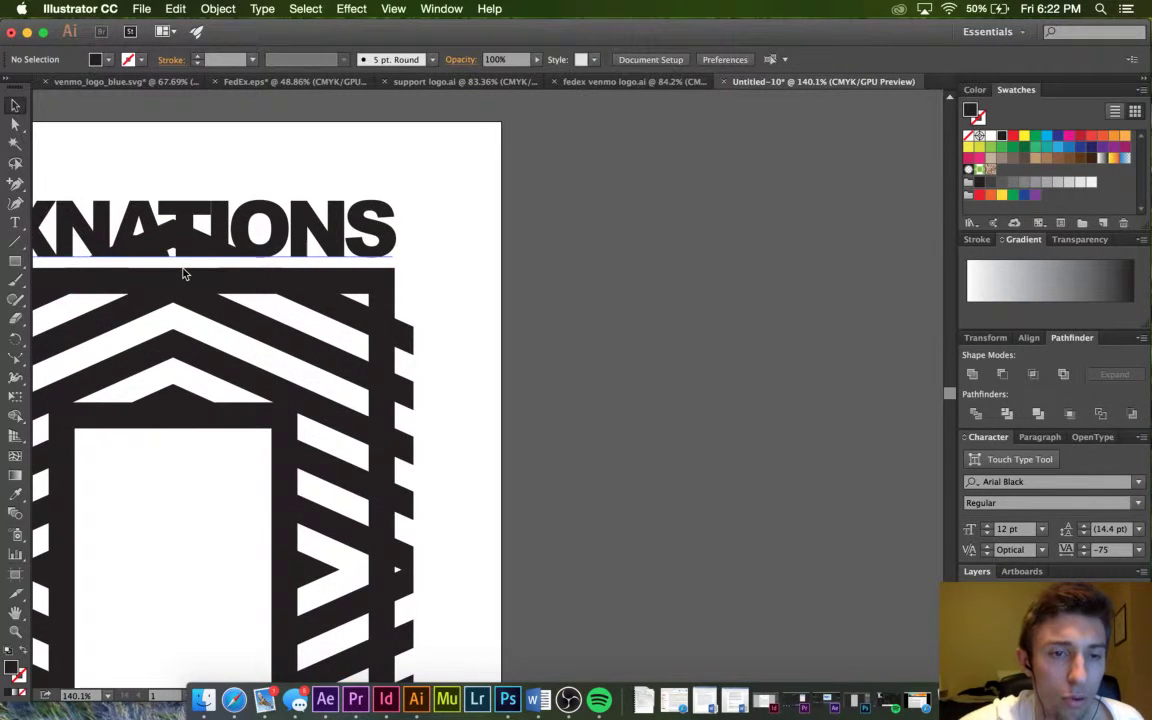
{"action": "scroll", "coordinate": [185, 270], "scroll_direction": "left", "scroll_amount": 3}
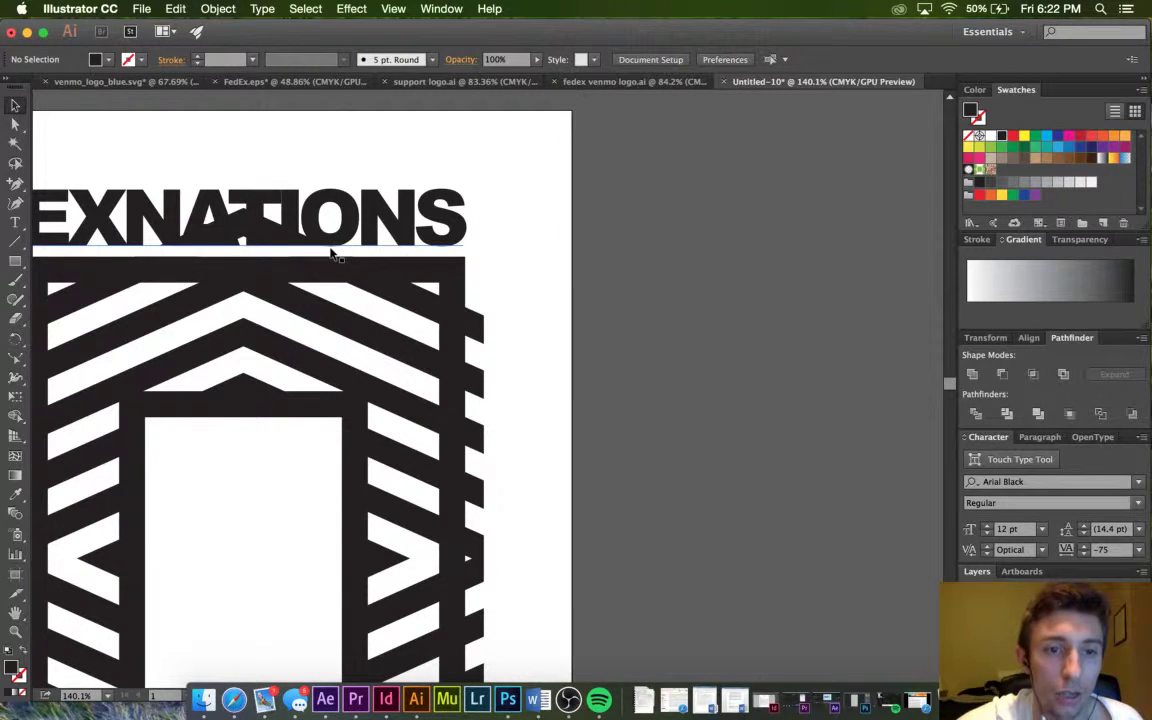
{"action": "scroll", "coordinate": [320, 235], "scroll_direction": "left", "scroll_amount": 2}
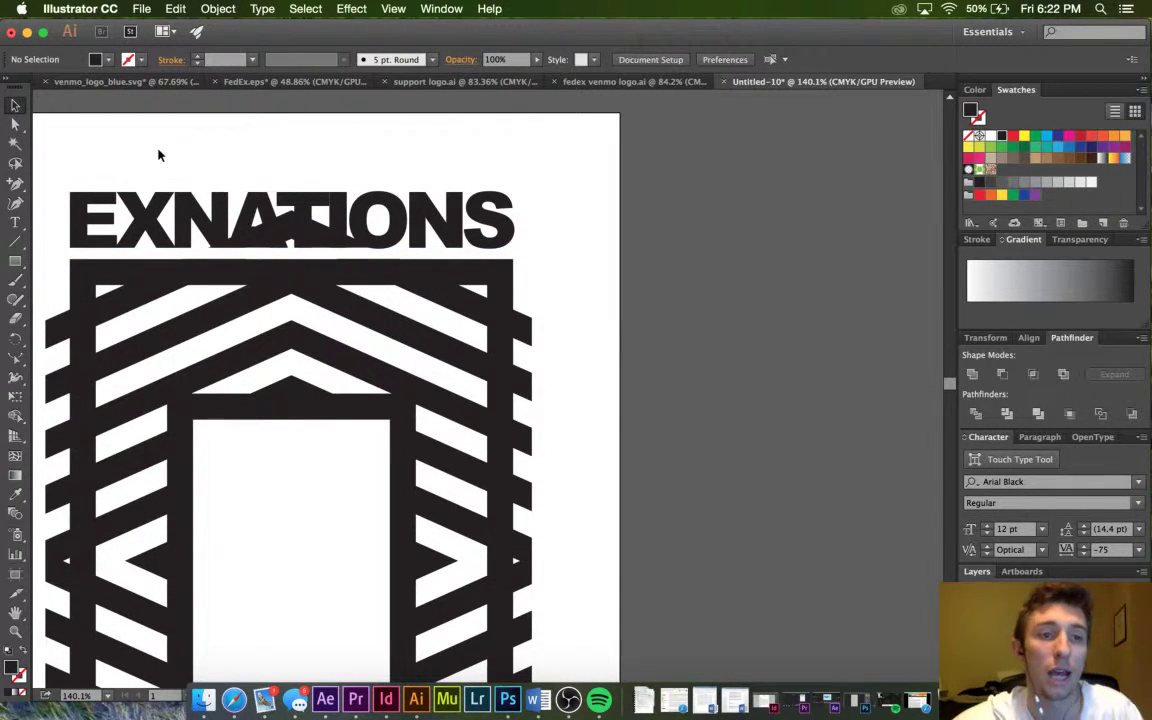
{"action": "left_click_drag", "start_coordinate": [354, 216], "coordinate": [354, 168]}
{"action": "left_click", "coordinate": [527, 175]}
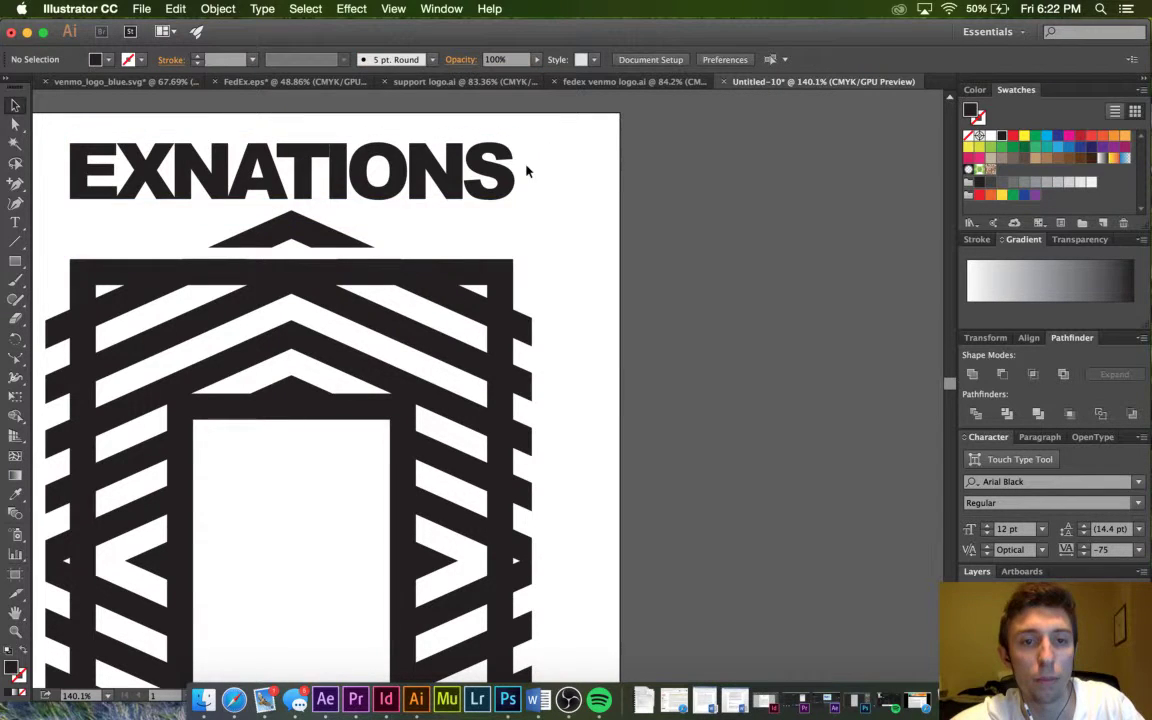
Tighten the EXNATIONS title's tracking to -78.
{"action": "scroll", "coordinate": [303, 123], "scroll_direction": "down", "scroll_amount": 5}
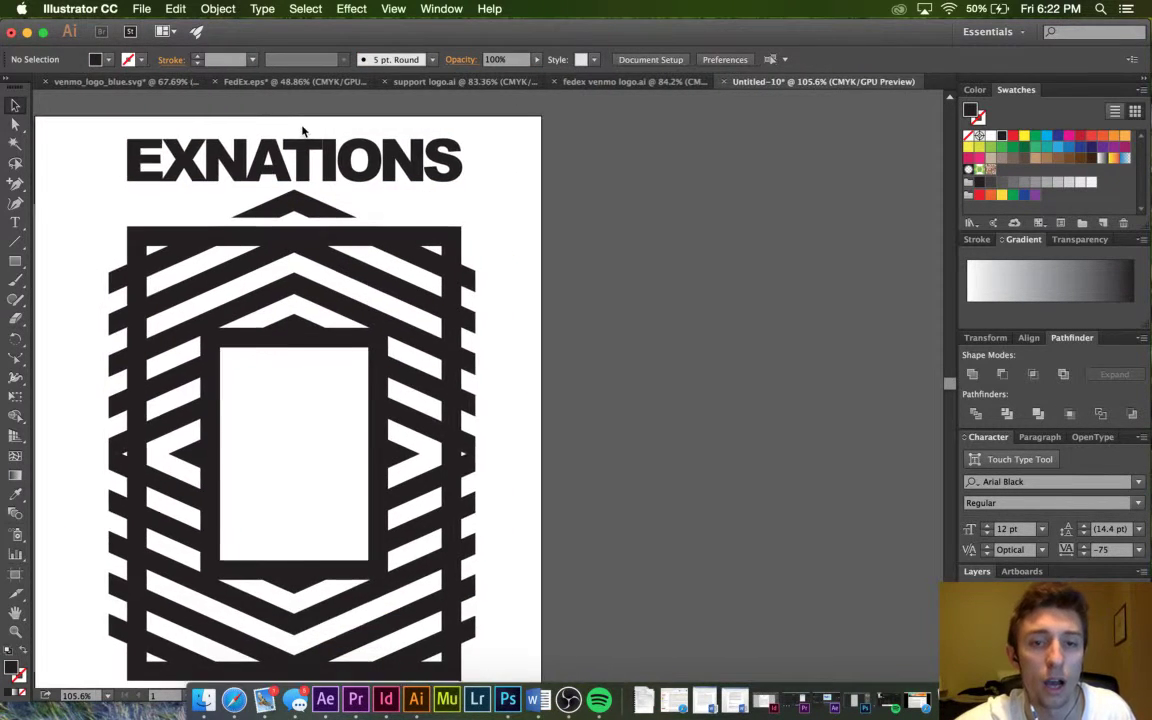
{"action": "left_click", "coordinate": [337, 168]}
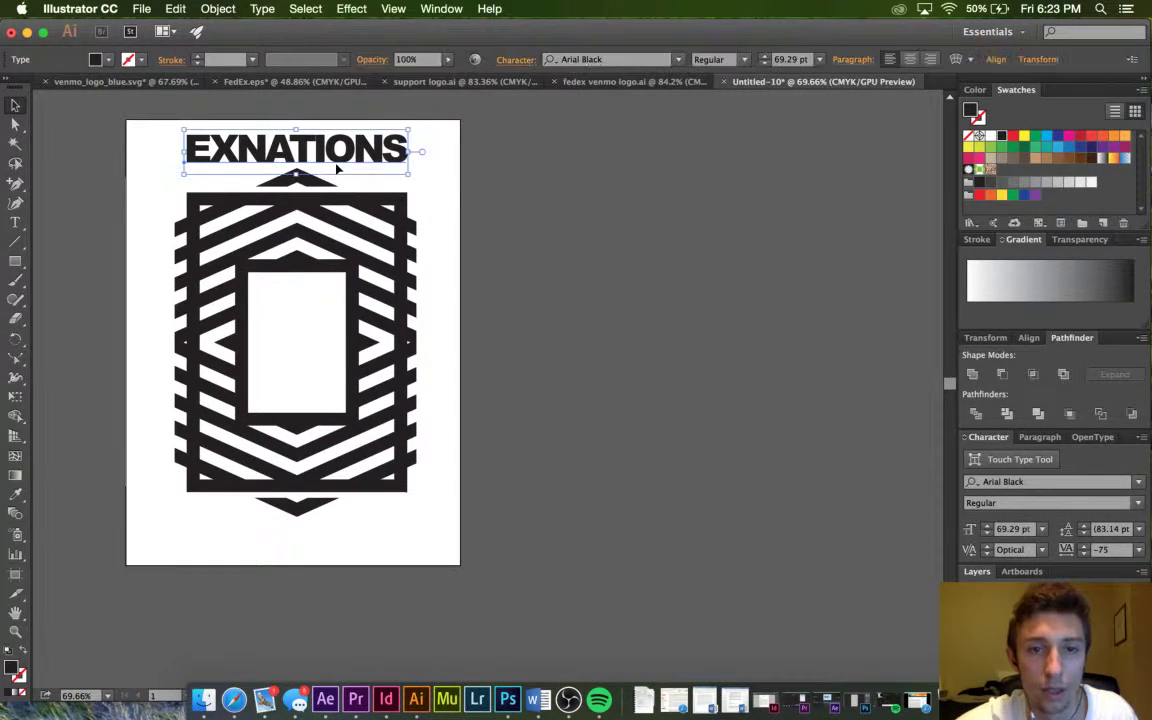
{"action": "left_click", "coordinate": [1086, 555]}
{"action": "left_click", "coordinate": [1086, 555]}
{"action": "left_click", "coordinate": [1086, 555]}
{"action": "left_click", "coordinate": [689, 291]}
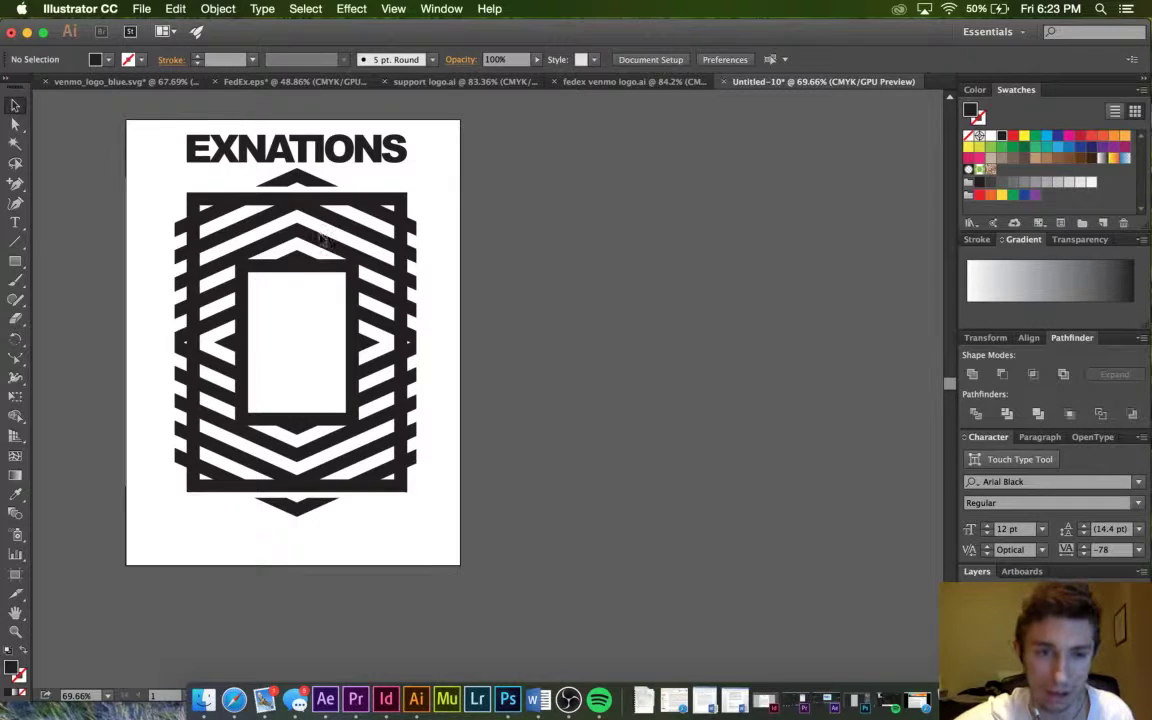
{"action": "left_click", "coordinate": [311, 149]}
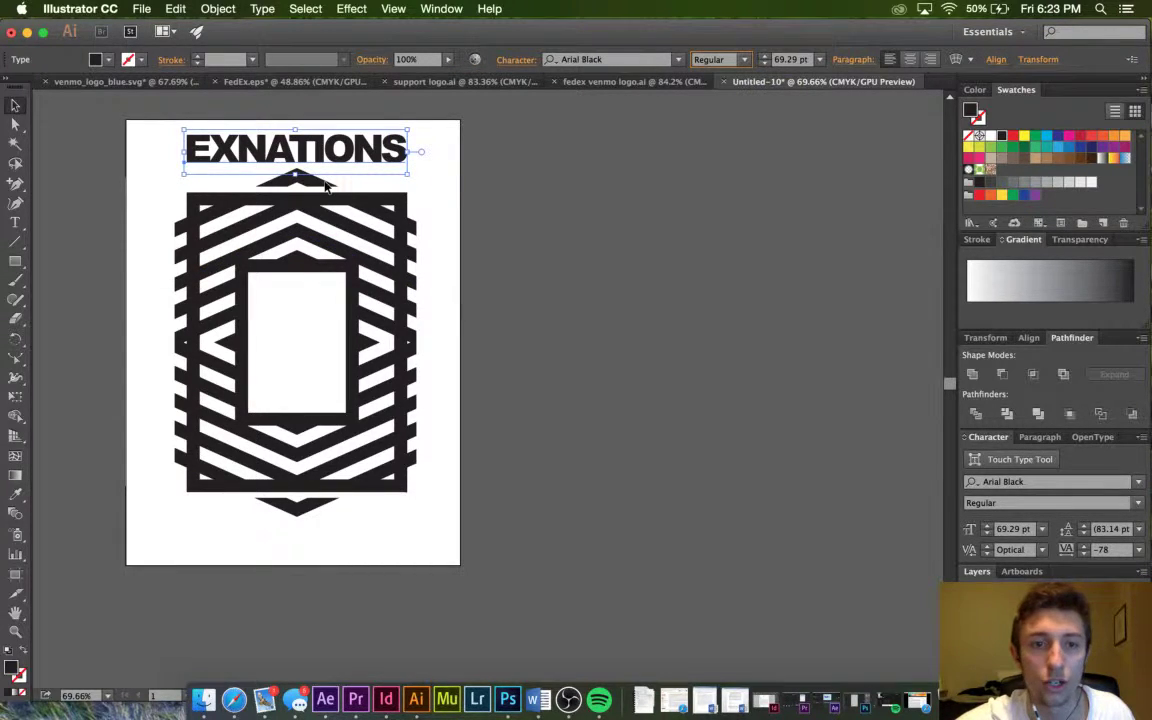
Reduce the stroke weight of the upper chevron group to 18 pt.
{"action": "left_click", "coordinate": [392, 220]}
{"action": "left_click", "coordinate": [198, 64]}
{"action": "left_click", "coordinate": [198, 64]}
{"action": "left_click", "coordinate": [157, 151]}
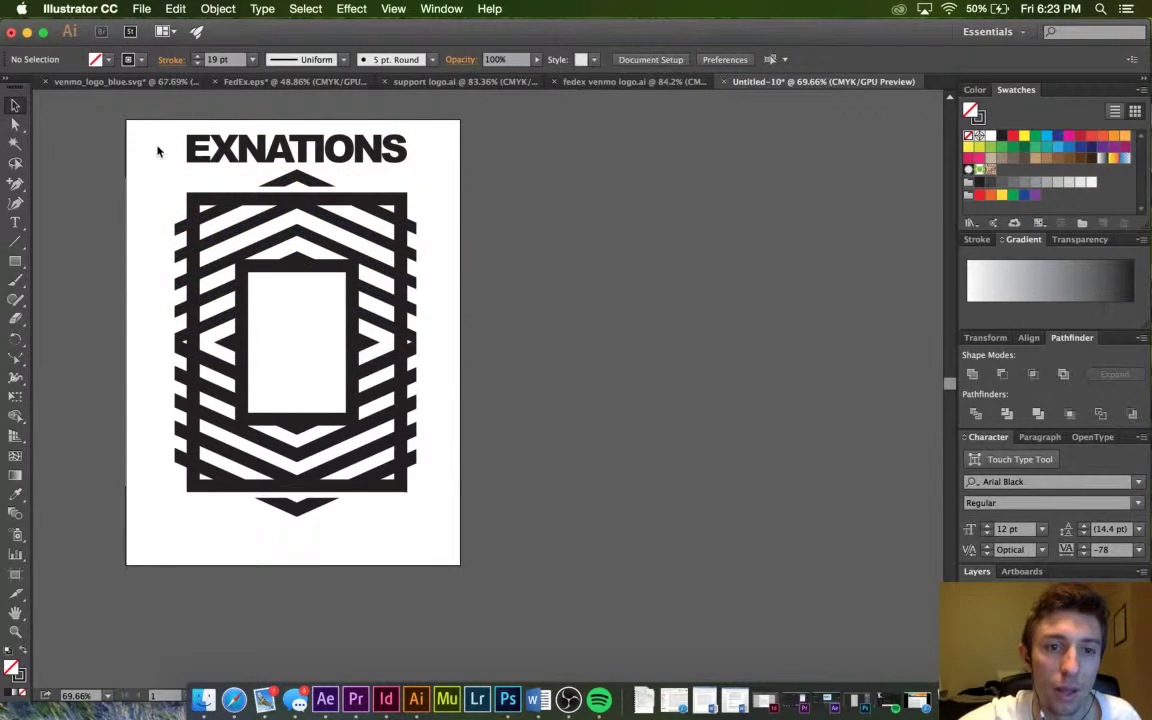
{"action": "left_click", "coordinate": [205, 205]}
{"action": "left_click", "coordinate": [198, 64]}
{"action": "left_click", "coordinate": [165, 133]}
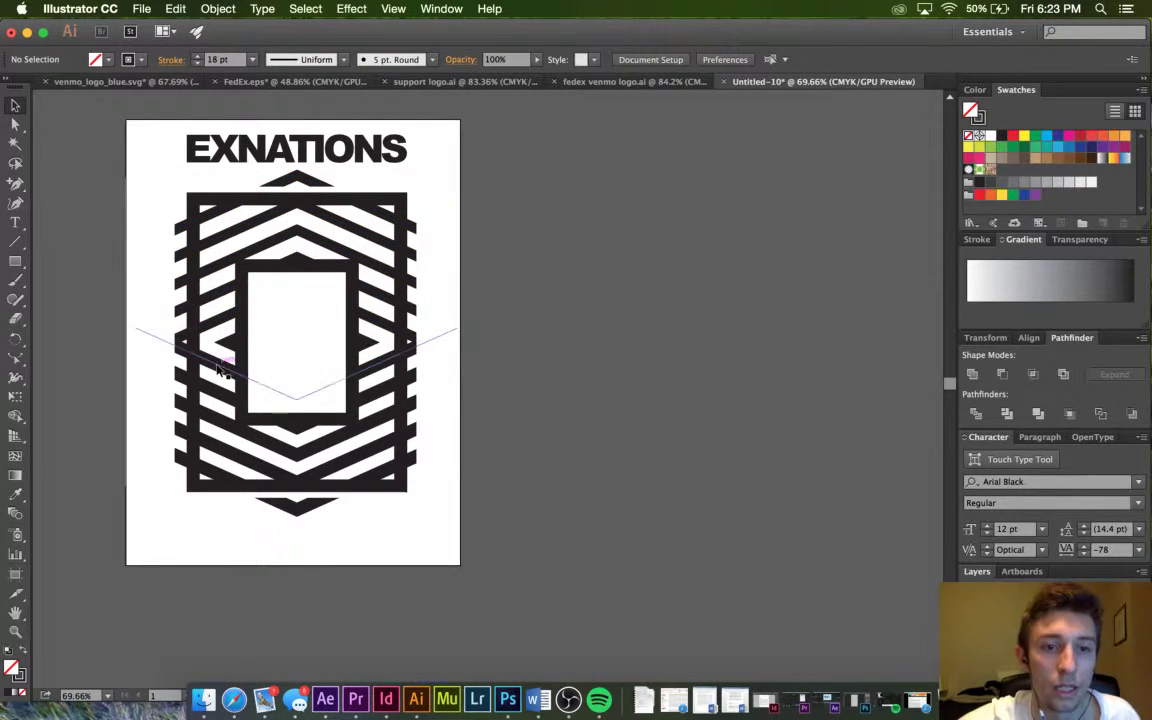
{"action": "left_click", "coordinate": [218, 268]}
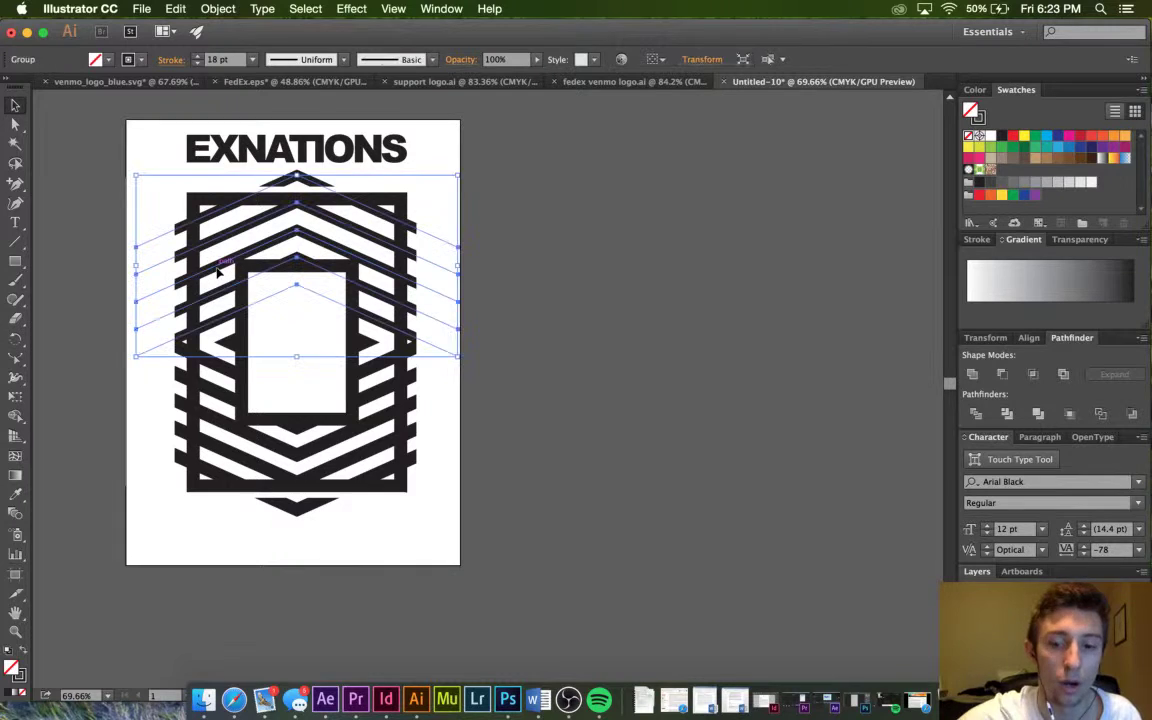
{"action": "left_click", "coordinate": [218, 391]}
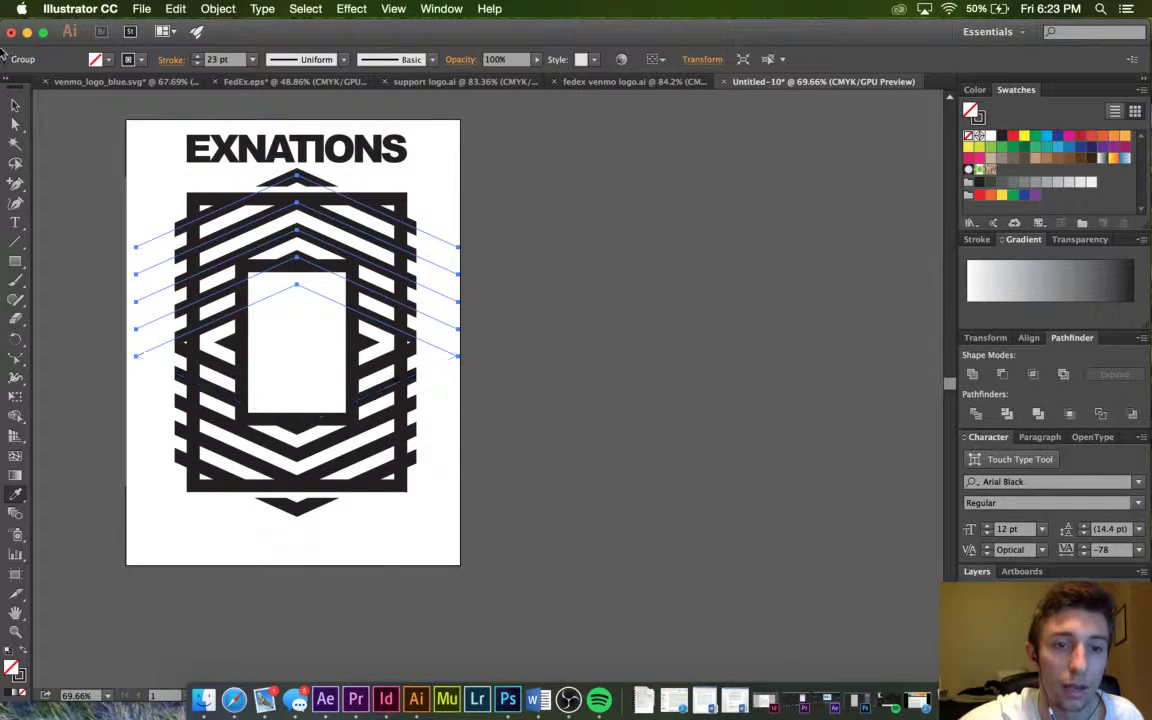
{"action": "key", "text": "super+z"}
{"action": "left_click", "coordinate": [15, 105]}
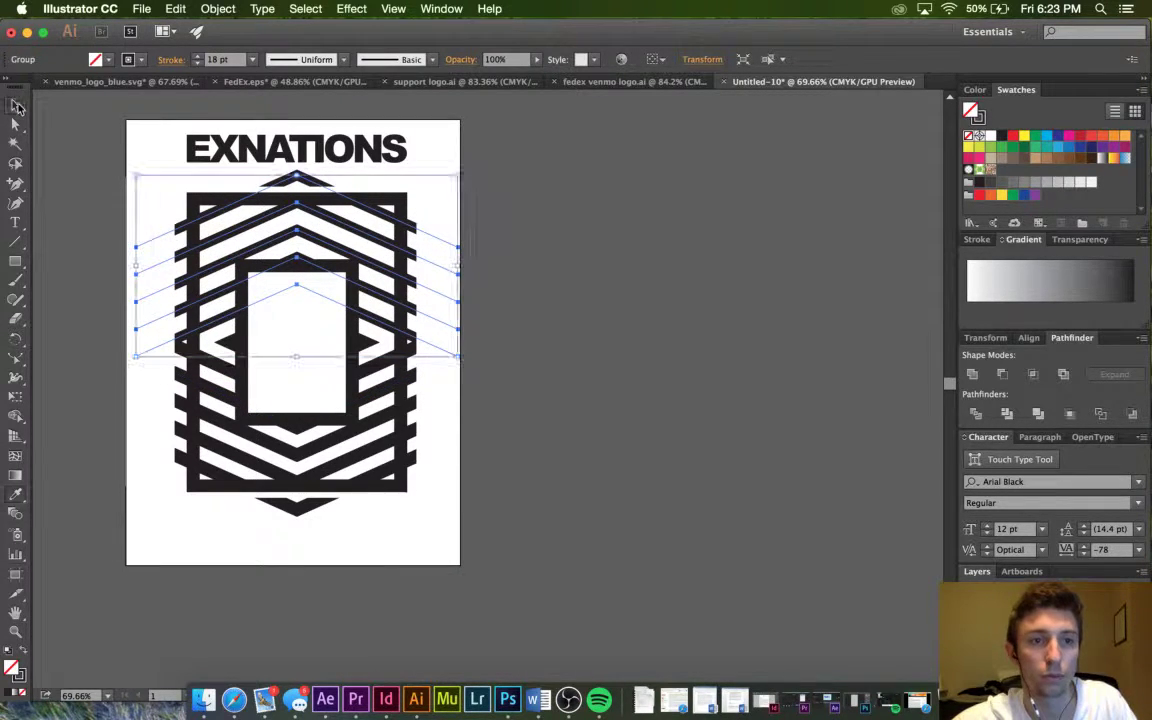
{"action": "left_click", "coordinate": [88, 134]}
Match the lower chevron group's stroke to the upper chevrons' 18 pt stroke with the Eyedropper.
{"action": "left_click", "coordinate": [213, 393]}
{"action": "key", "text": "i"}
{"action": "left_click", "coordinate": [243, 234]}
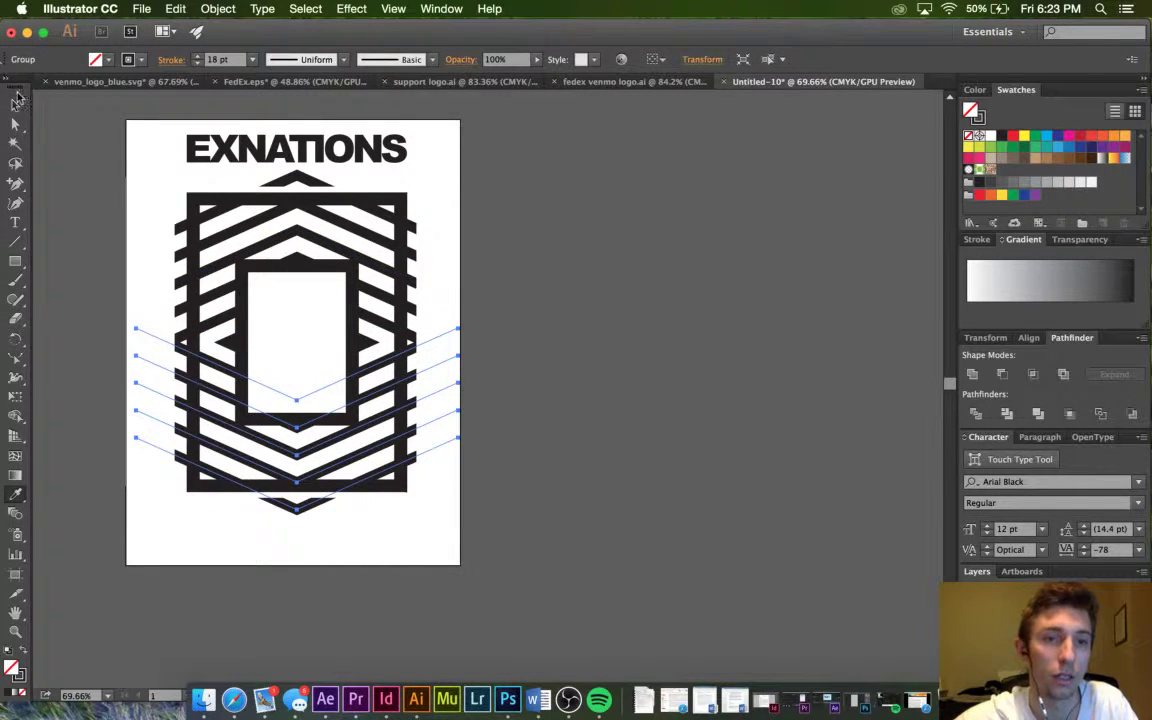
{"action": "left_click", "coordinate": [17, 104]}
{"action": "left_click", "coordinate": [90, 230]}
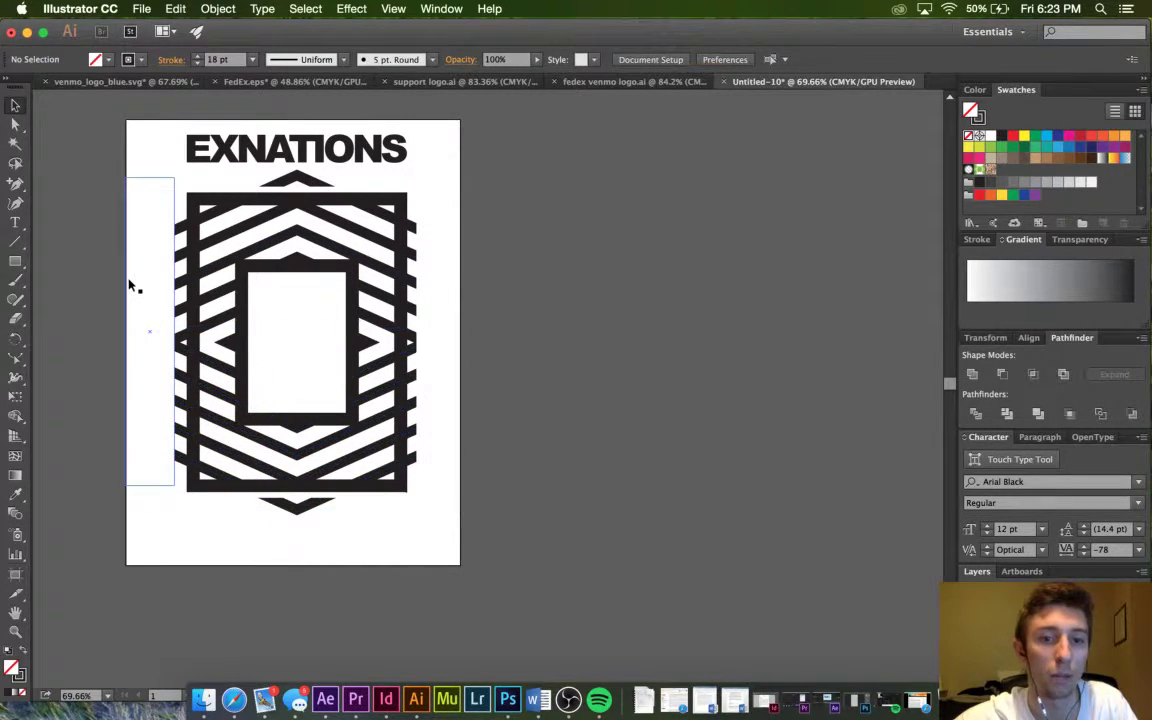
Match the outer frame's stroke to the chevrons' 18 pt stroke with the Eyedropper.
{"action": "scroll", "coordinate": [128, 283], "scroll_direction": "down", "scroll_amount": 2}
{"action": "left_click", "coordinate": [338, 233]}
{"action": "key", "text": "i"}
{"action": "left_click", "coordinate": [330, 236]}
{"action": "left_click", "coordinate": [15, 105]}
{"action": "left_click", "coordinate": [95, 187]}
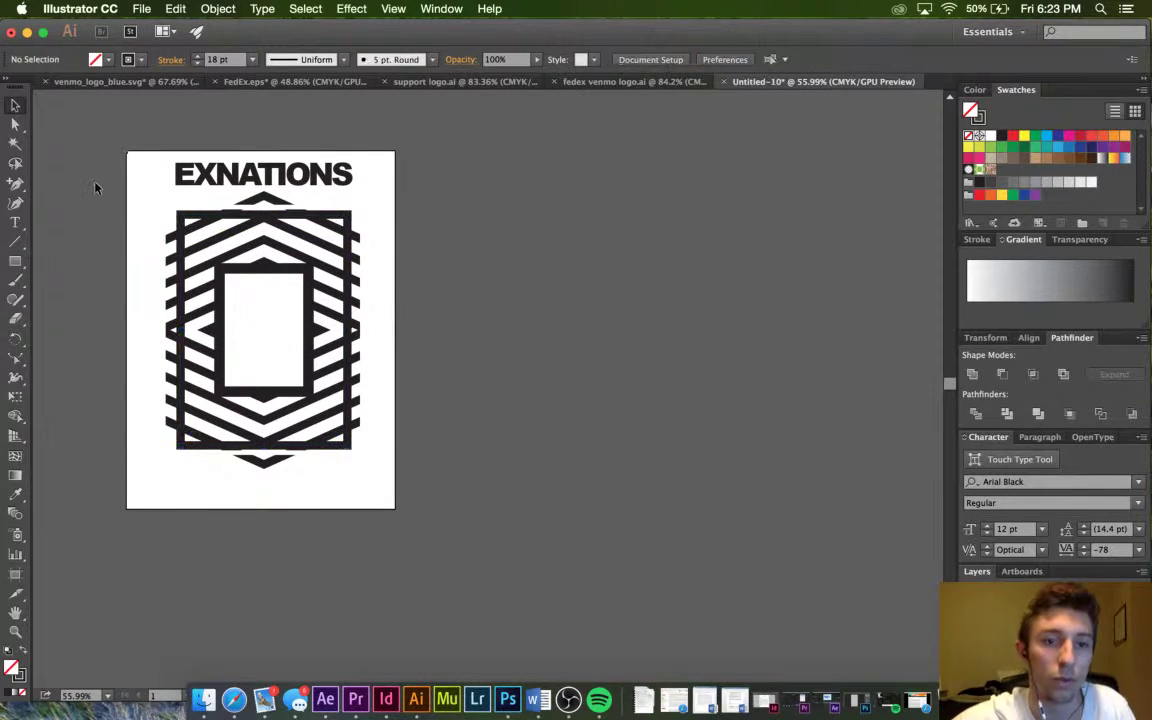
Check the upper chevrons' stroke weight and reduce the inner frame's stroke to 18 pt to match.
{"action": "left_click", "coordinate": [303, 270]}
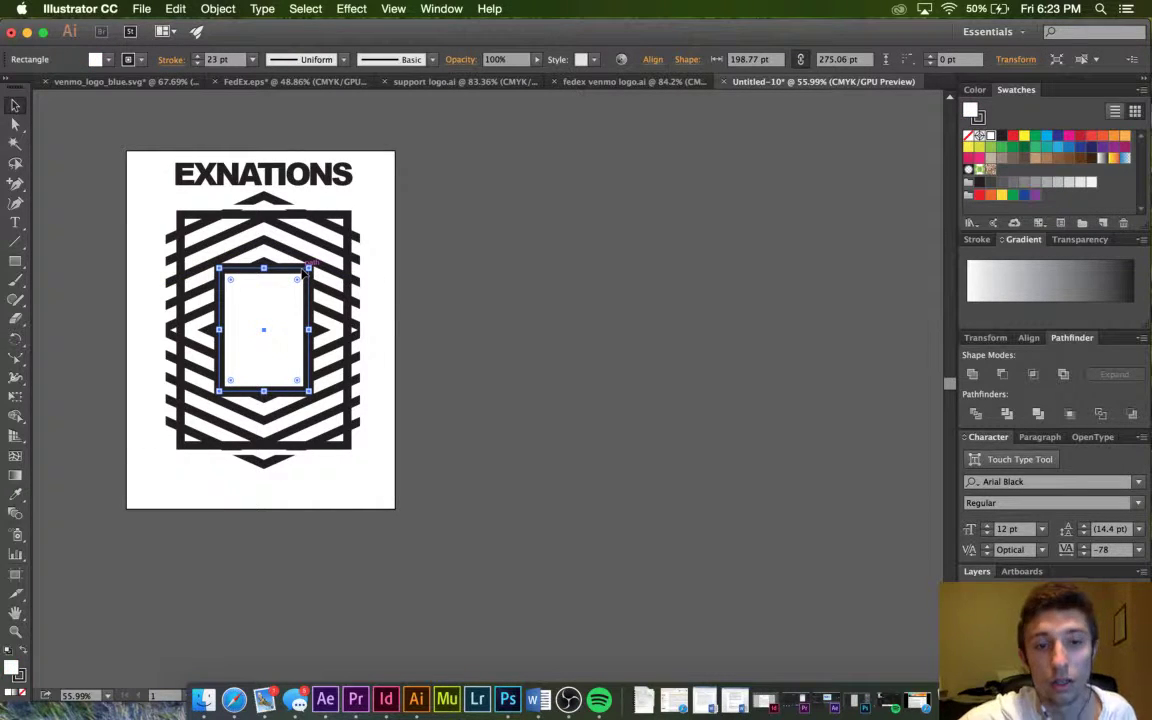
{"action": "left_click", "coordinate": [280, 220]}
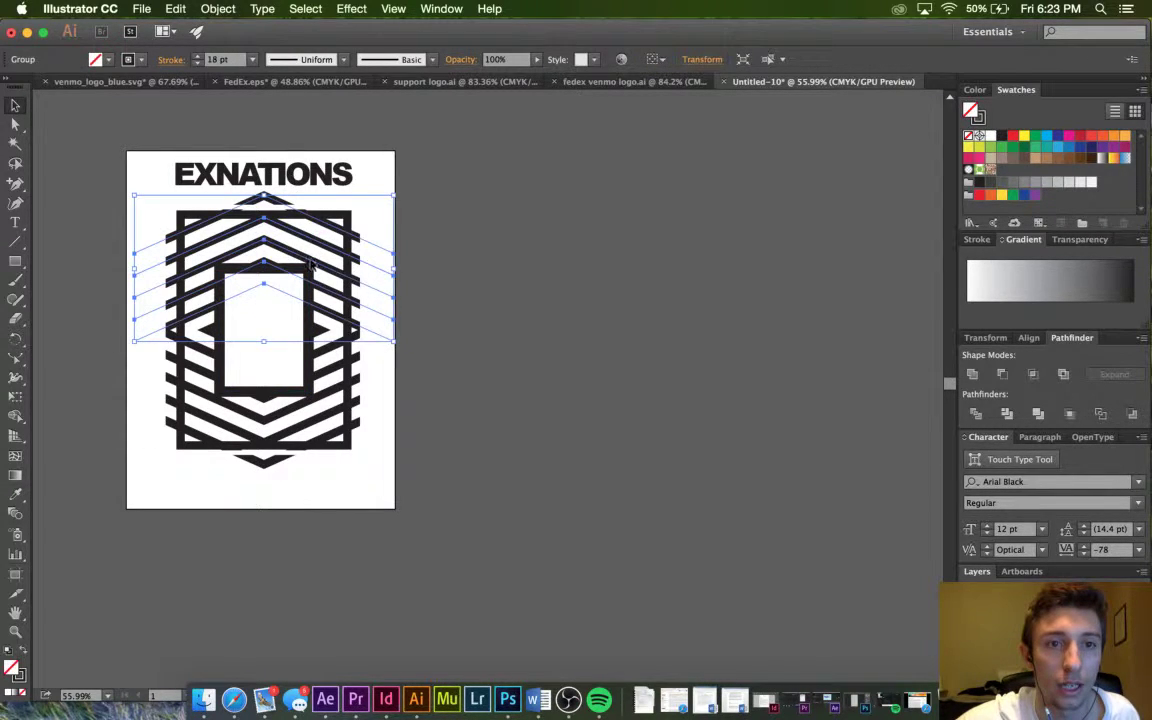
{"action": "left_click", "coordinate": [308, 337]}
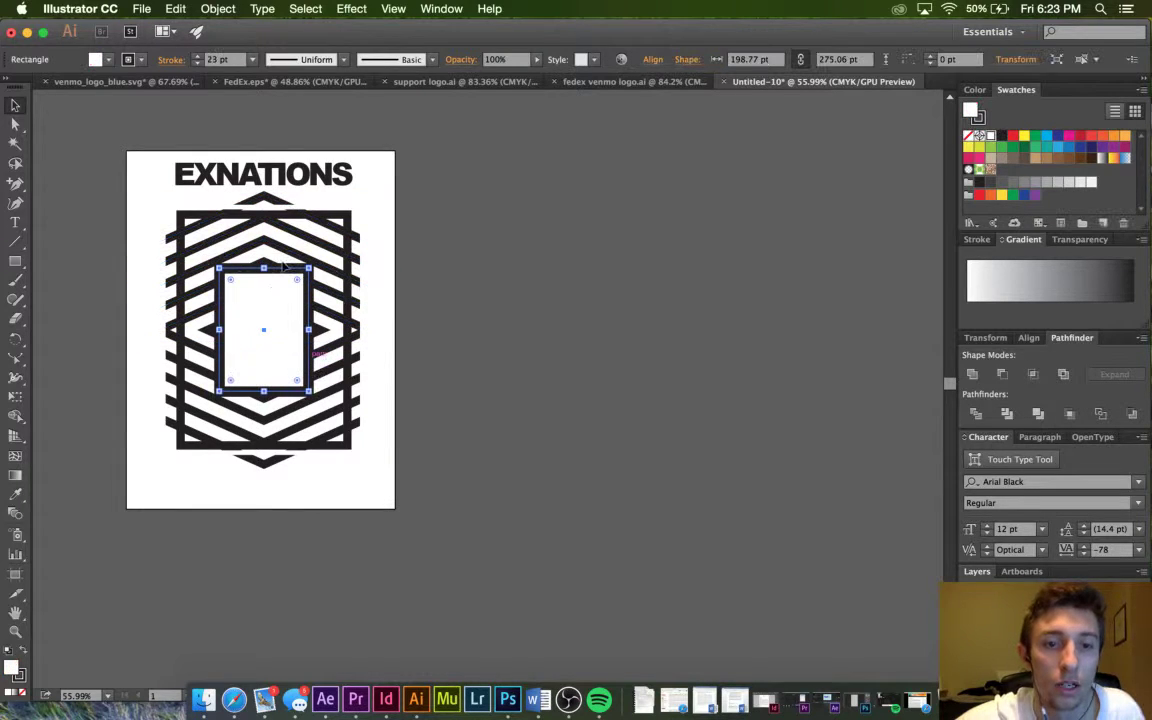
{"action": "left_click", "coordinate": [198, 64]}
{"action": "left_click", "coordinate": [198, 64]}
{"action": "left_click", "coordinate": [198, 64]}
{"action": "left_click", "coordinate": [198, 64]}
{"action": "left_click", "coordinate": [198, 64]}
{"action": "left_click", "coordinate": [481, 193]}
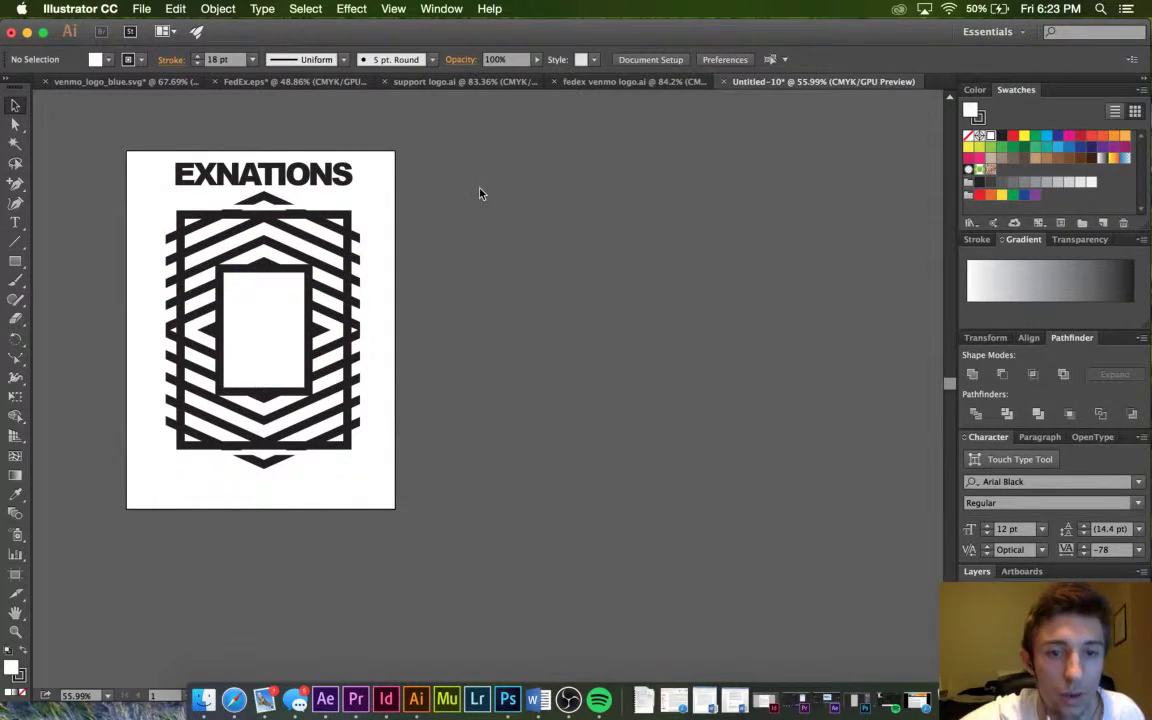
Examine how the whole poster design and its line weights read at very small and larger view sizes.
{"action": "scroll", "coordinate": [479, 193], "scroll_direction": "down", "scroll_amount": 2}
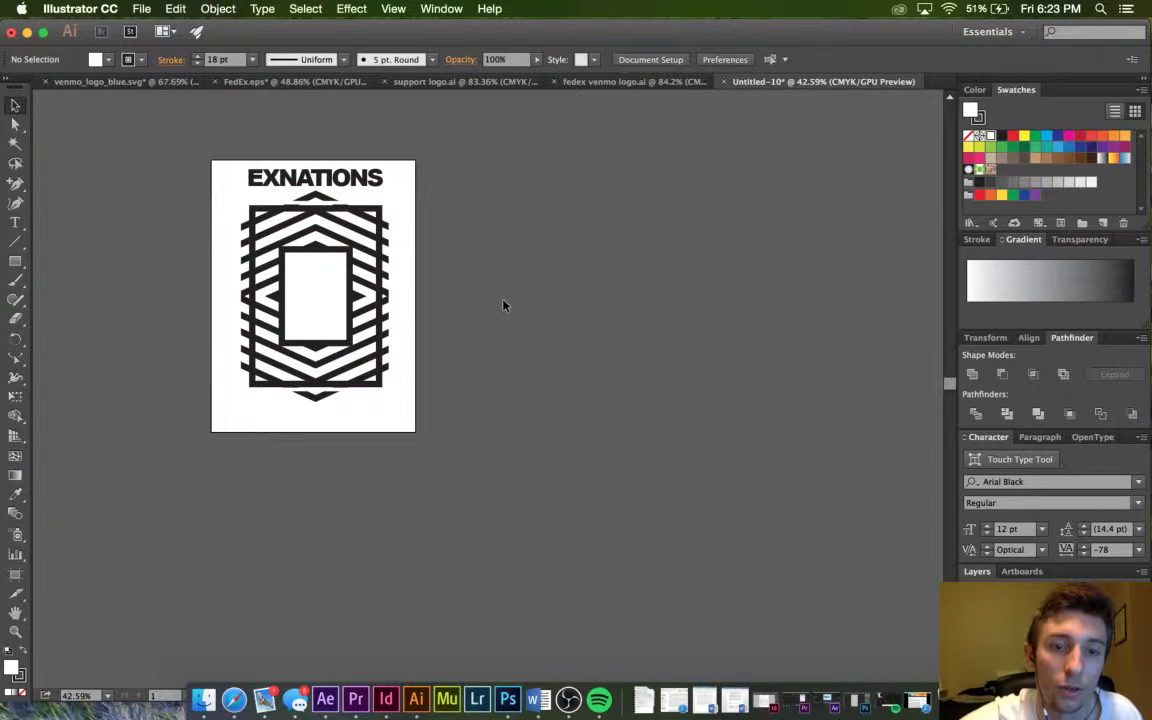
{"action": "scroll", "coordinate": [503, 305], "scroll_direction": "down", "scroll_amount": 4}
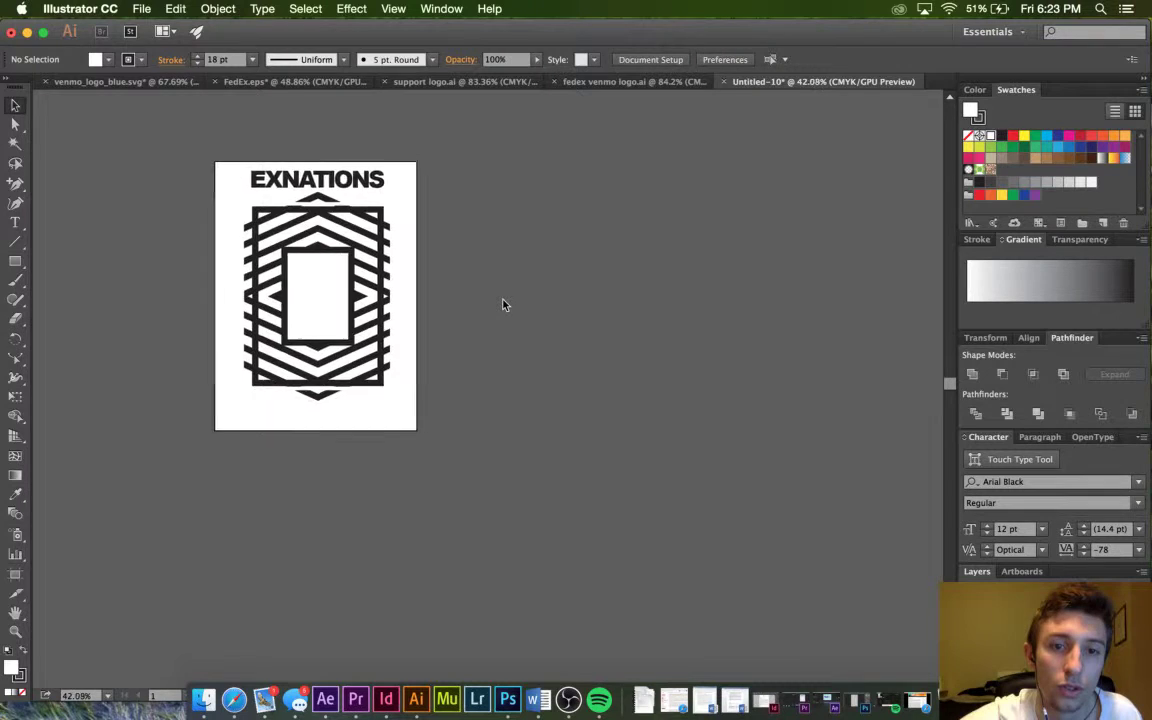
{"action": "scroll", "coordinate": [503, 305], "scroll_direction": "down", "scroll_amount": 5}
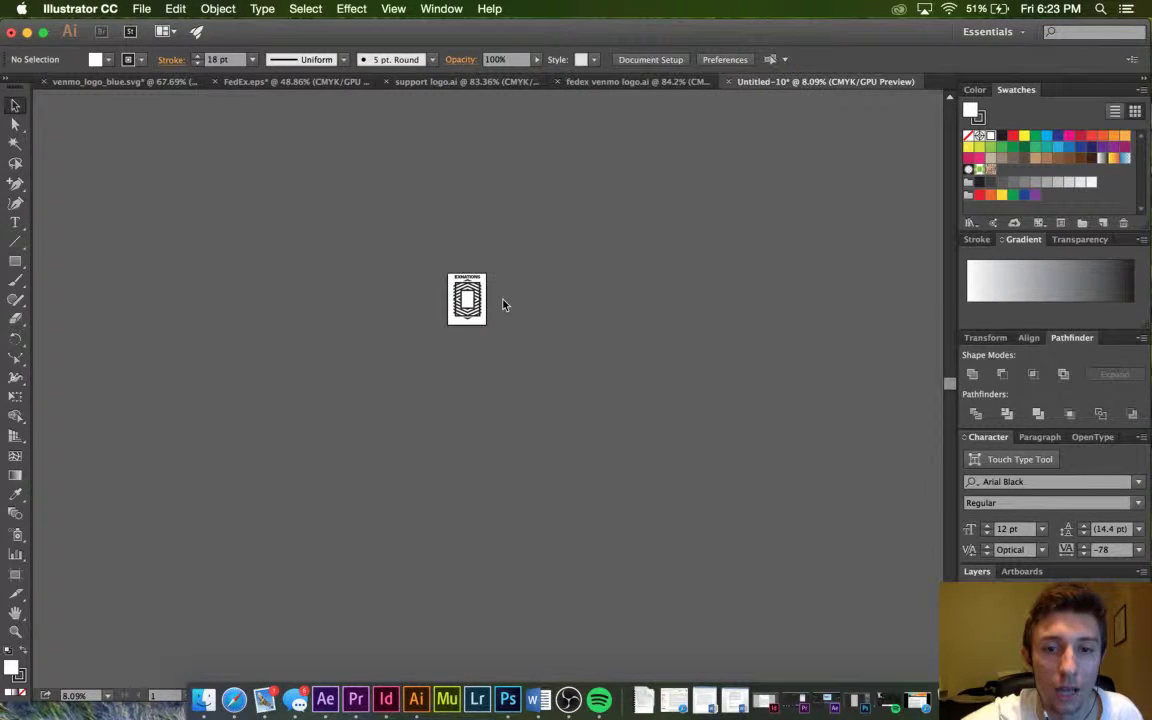
{"action": "scroll", "coordinate": [503, 305], "scroll_direction": "up", "scroll_amount": 5}
{"action": "scroll", "coordinate": [503, 305], "scroll_direction": "up", "scroll_amount": 2}
{"action": "scroll", "coordinate": [503, 305], "scroll_direction": "down", "scroll_amount": 5}
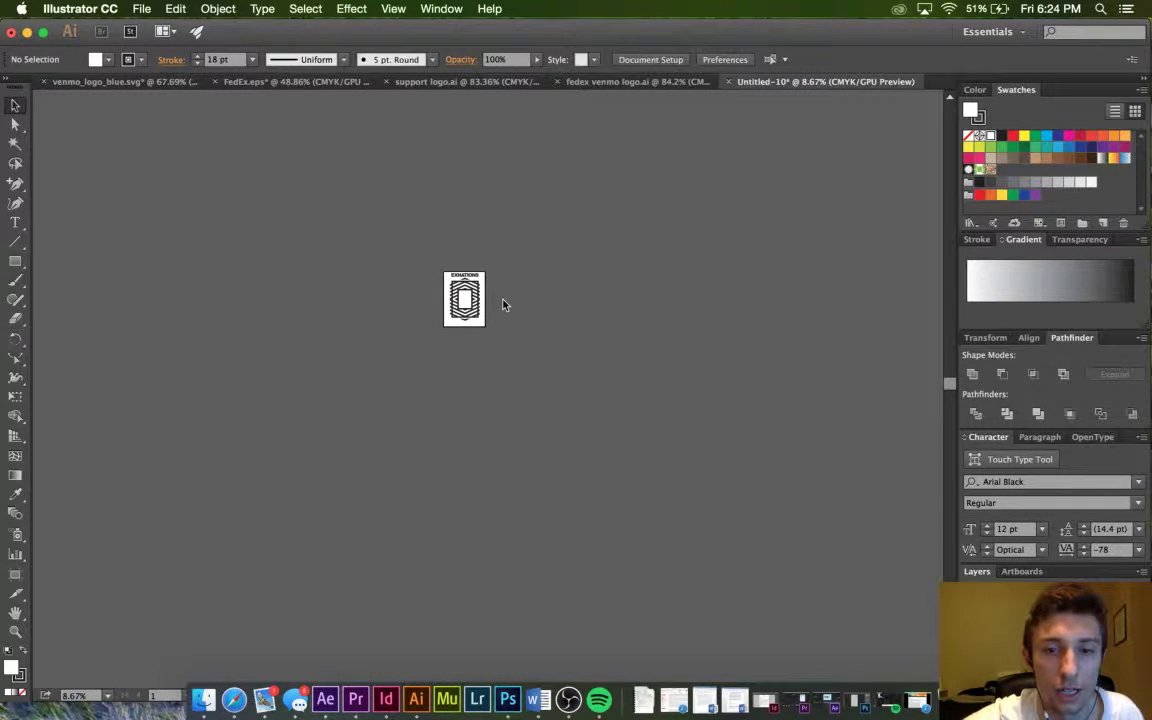
{"action": "scroll", "coordinate": [503, 305], "scroll_direction": "up", "scroll_amount": 4}
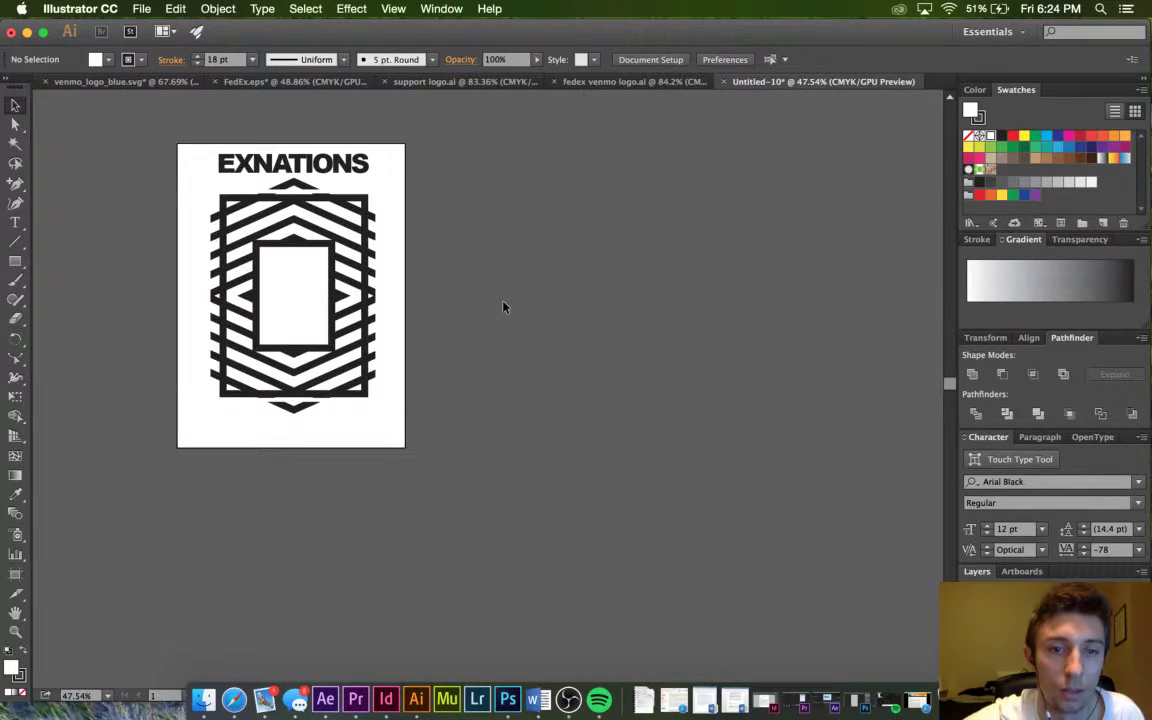
{"action": "scroll", "coordinate": [503, 307], "scroll_direction": "down", "scroll_amount": 6}
{"action": "scroll", "coordinate": [503, 307], "scroll_direction": "up", "scroll_amount": 5}
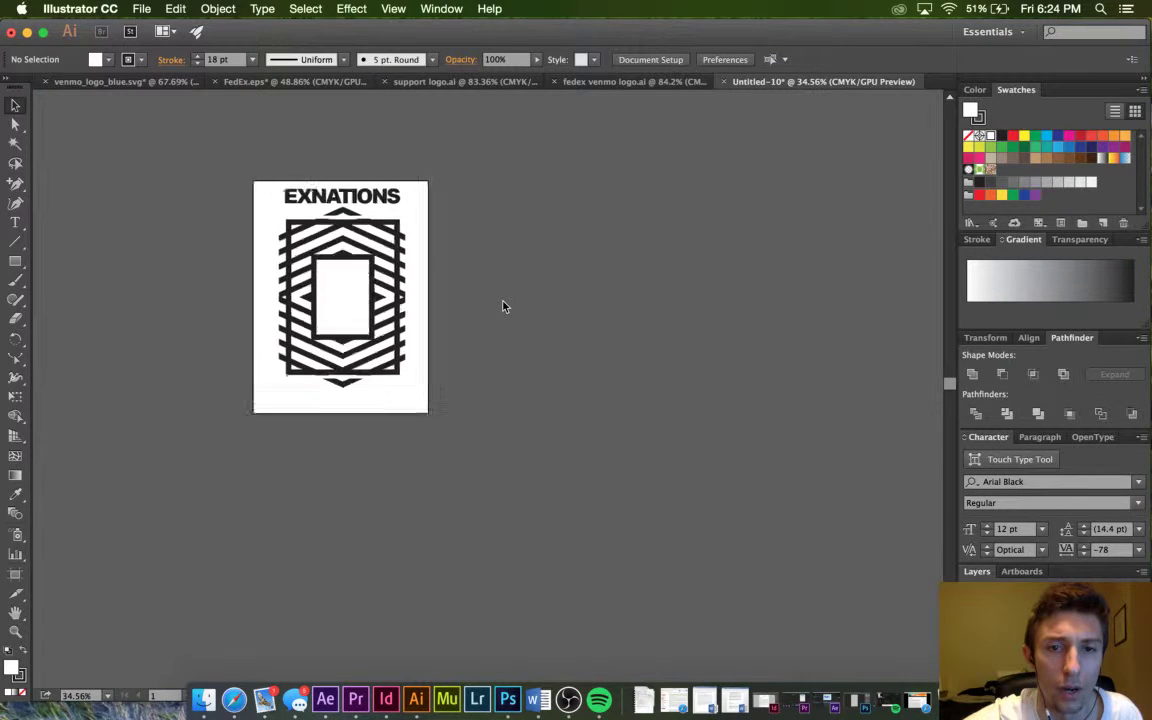
{"action": "scroll", "coordinate": [503, 307], "scroll_direction": "down", "scroll_amount": 6}
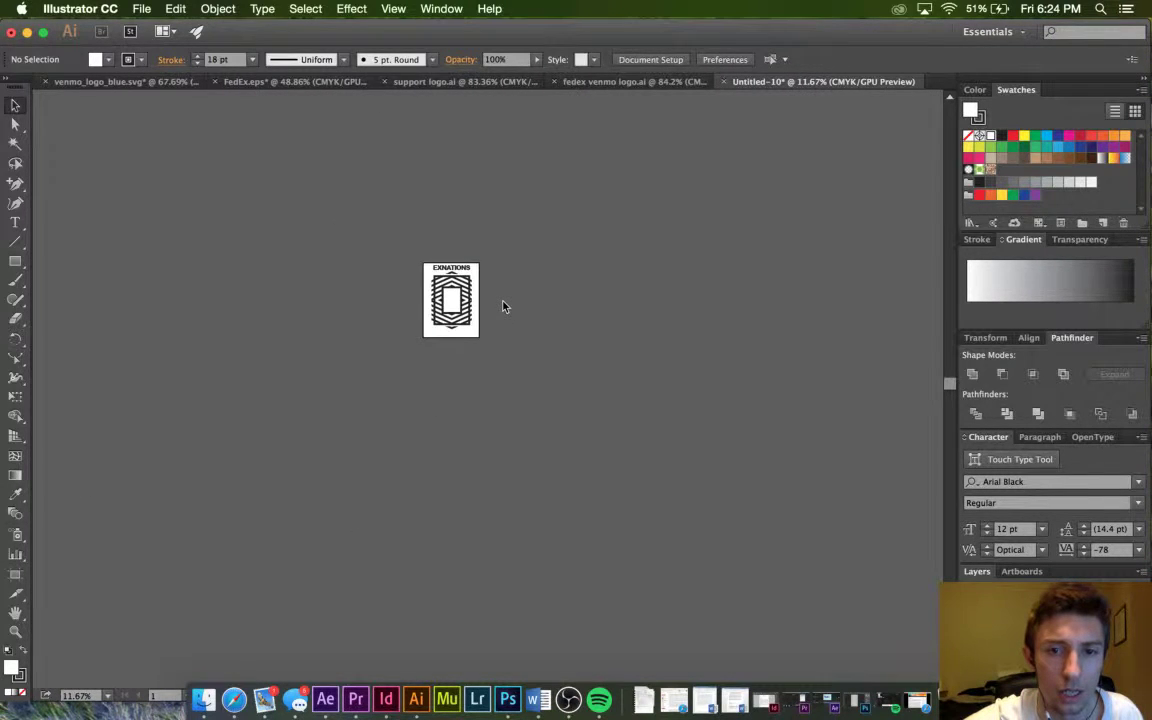
{"action": "scroll", "coordinate": [503, 307], "scroll_direction": "up", "scroll_amount": 3}
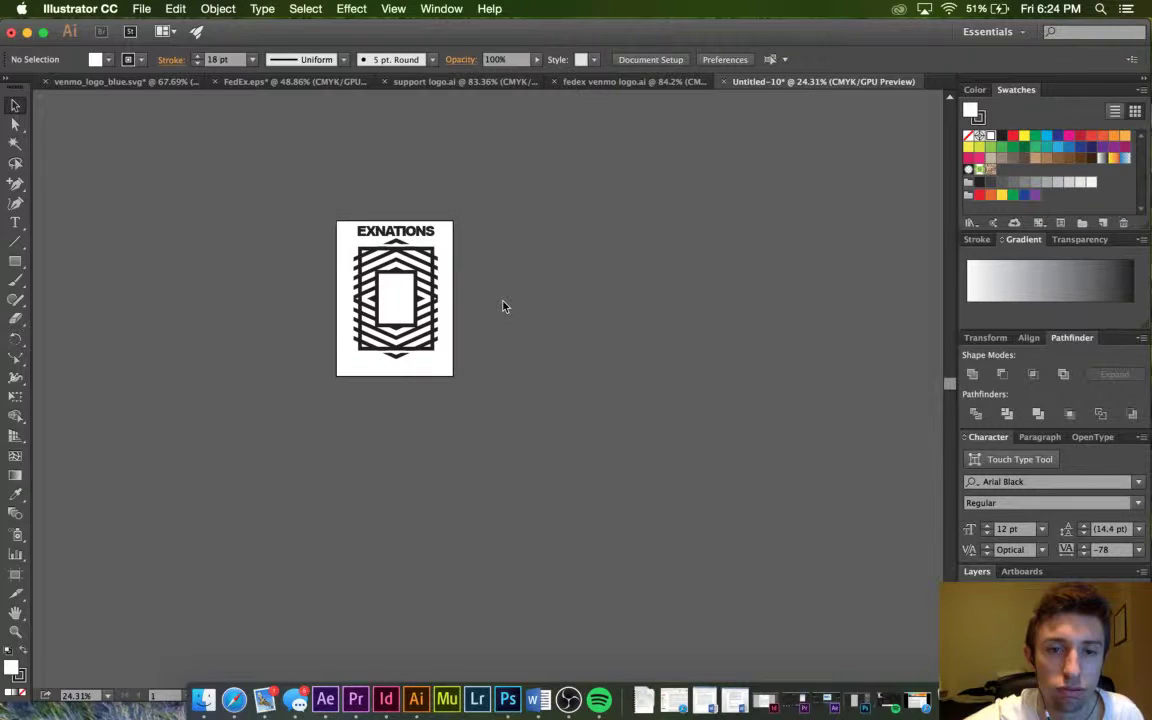
{"action": "scroll", "coordinate": [503, 307], "scroll_direction": "up", "scroll_amount": 3}
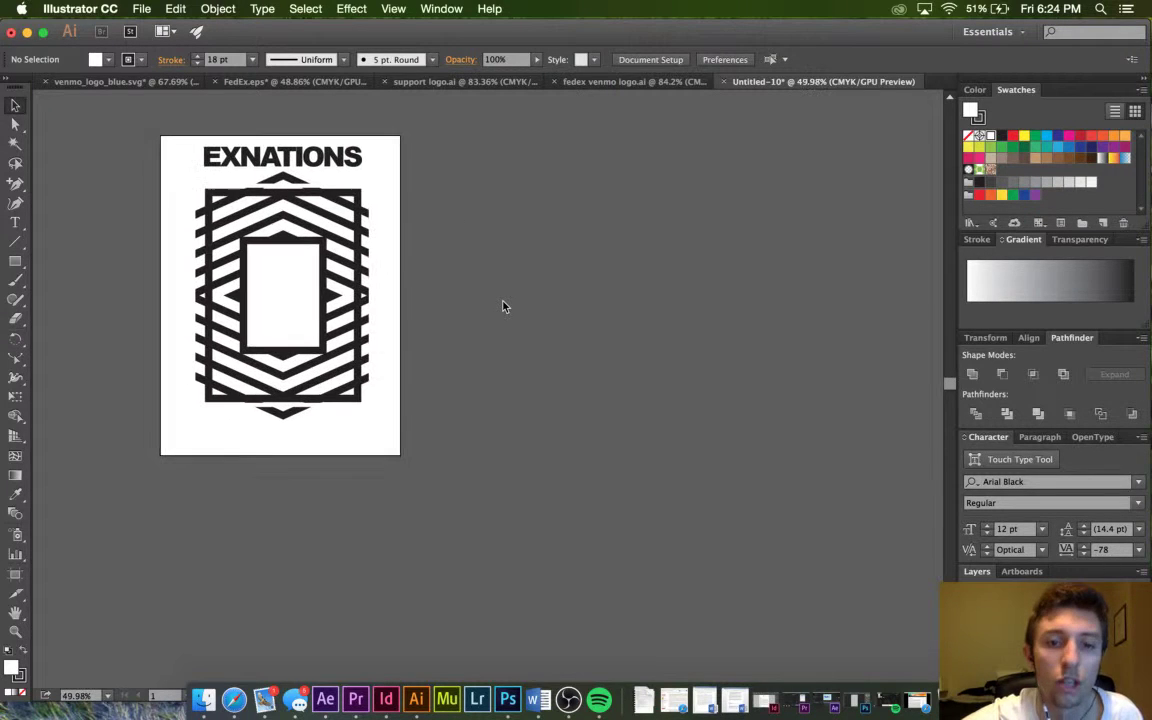
Add a copied sixth chevron inside the upper chevron group and distribute all its chevrons evenly in the vertical direction.
{"action": "double_click", "coordinate": [343, 285]}
{"action": "left_click_drag", "start_coordinate": [343, 285], "coordinate": [373, 255]}
{"action": "left_click_drag", "start_coordinate": [443, 340], "coordinate": [338, 177]}
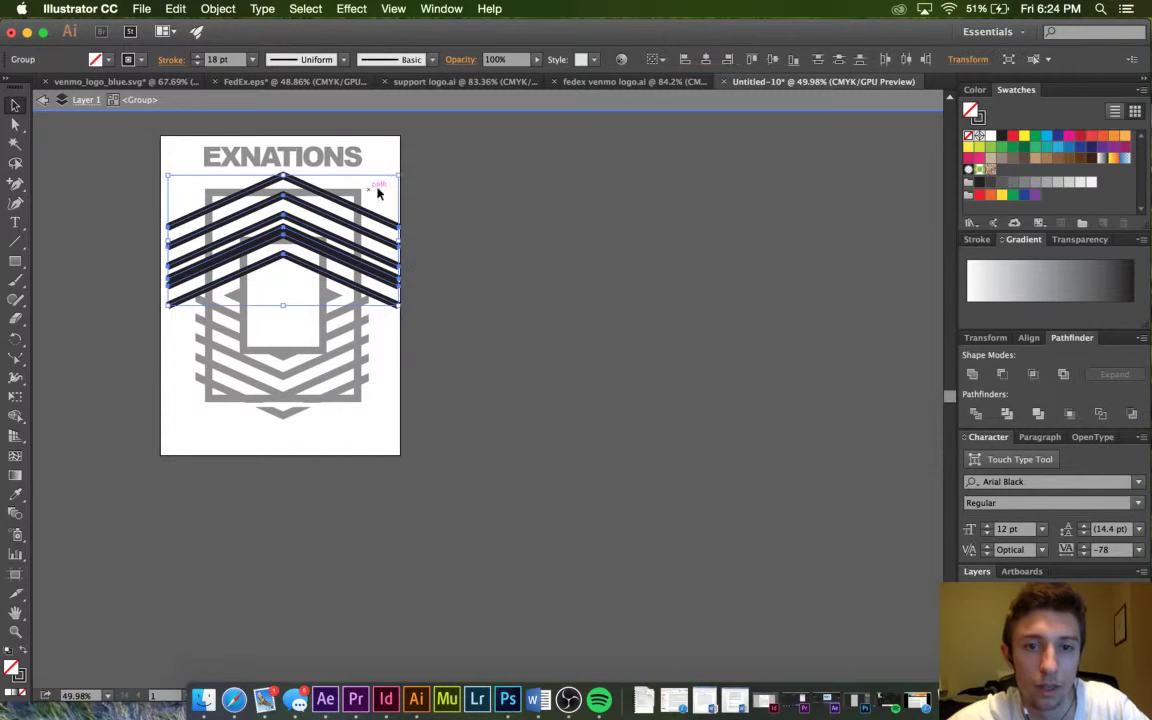
{"action": "left_click", "coordinate": [840, 62]}
{"action": "left_click", "coordinate": [548, 250]}
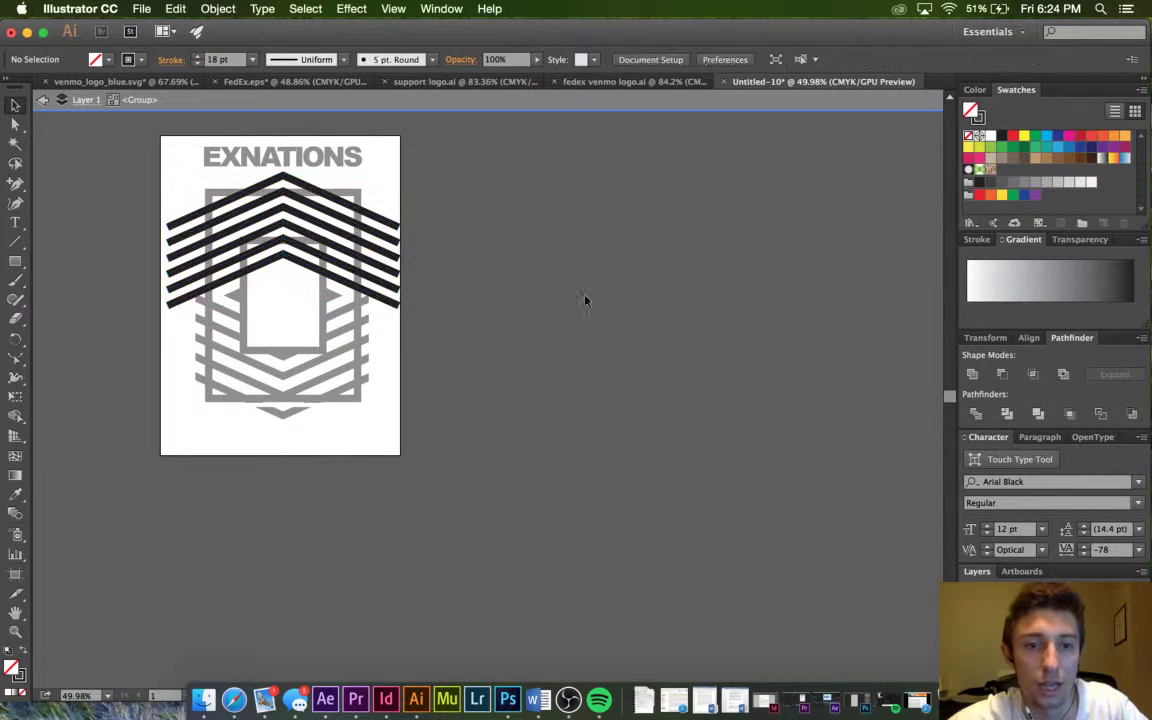
Add a copied sixth chevron inside the lower chevron group and distribute its chevrons evenly in the vertical direction.
{"action": "double_click", "coordinate": [349, 335]}
{"action": "left_click_drag", "start_coordinate": [346, 329], "coordinate": [349, 337], "text": "alt"}
{"action": "key", "text": "super+a"}
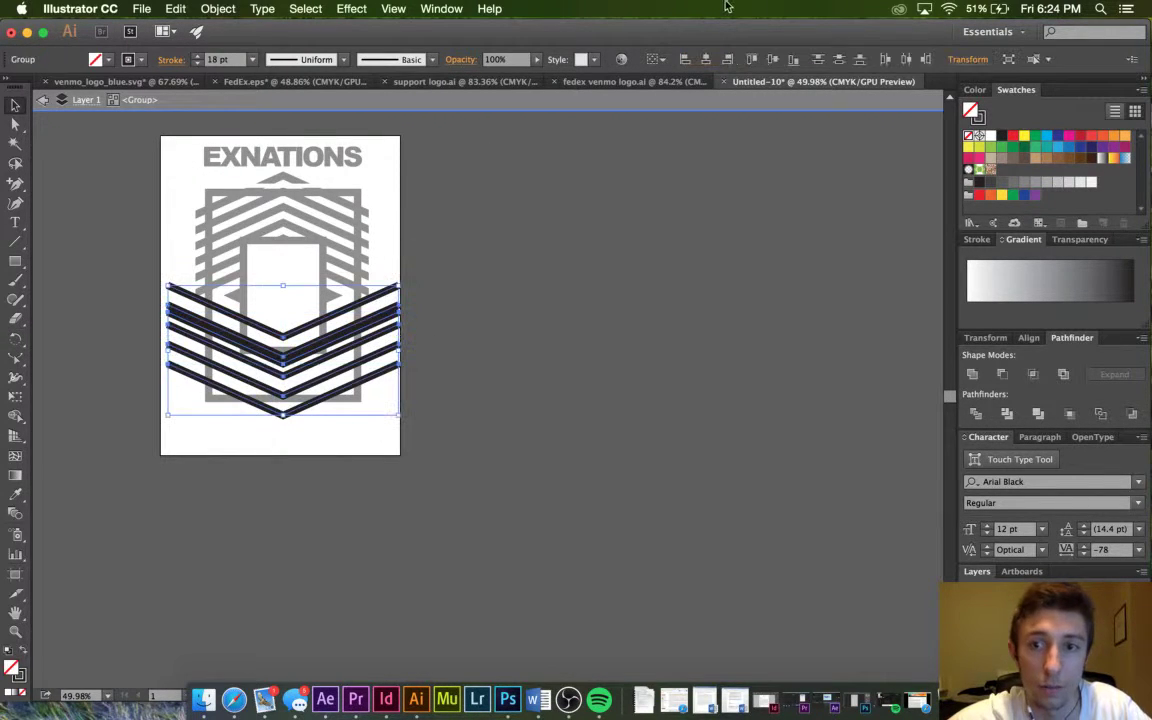
{"action": "left_click", "coordinate": [840, 64]}
{"action": "double_click", "coordinate": [455, 363]}
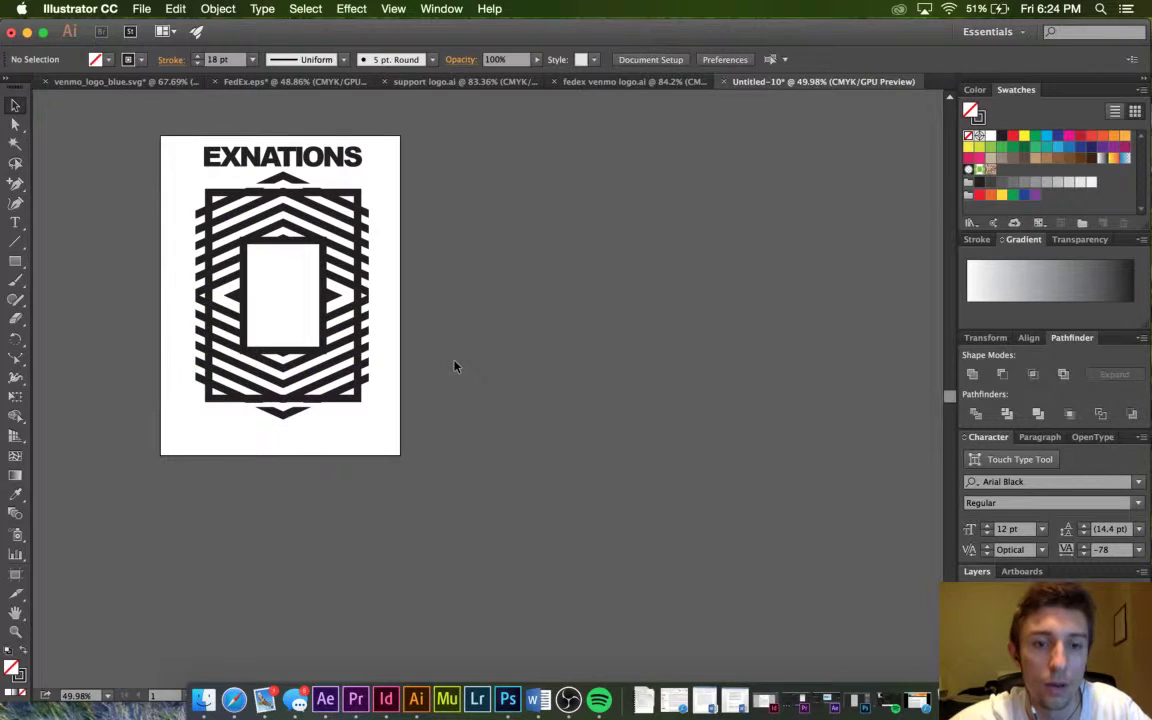
Nudge the lower chevron group slightly upward by eight increments, toward the upper chevrons.
{"action": "left_click", "coordinate": [348, 315]}
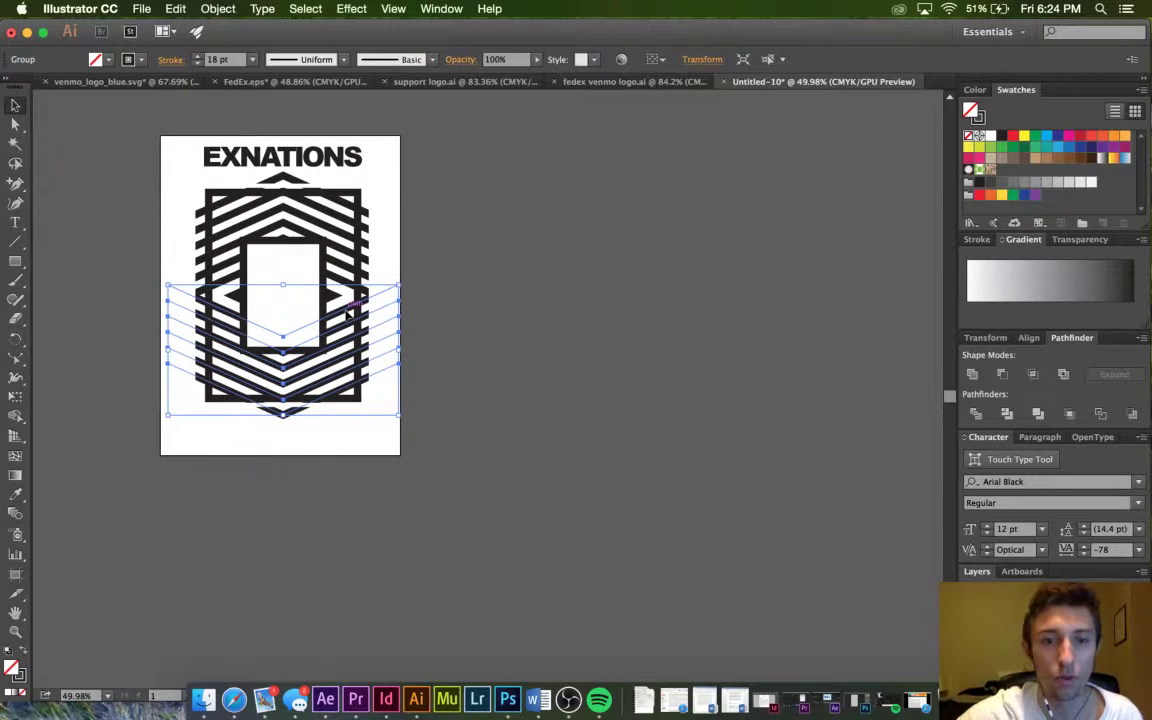
{"action": "key", "text": "Up"}
{"action": "key", "text": "Up"}
{"action": "key", "text": "Up"}
{"action": "key", "text": "Up"}
{"action": "key", "text": "Up"}
{"action": "key", "text": "Up"}
{"action": "key", "text": "Up"}
{"action": "key", "text": "Up"}
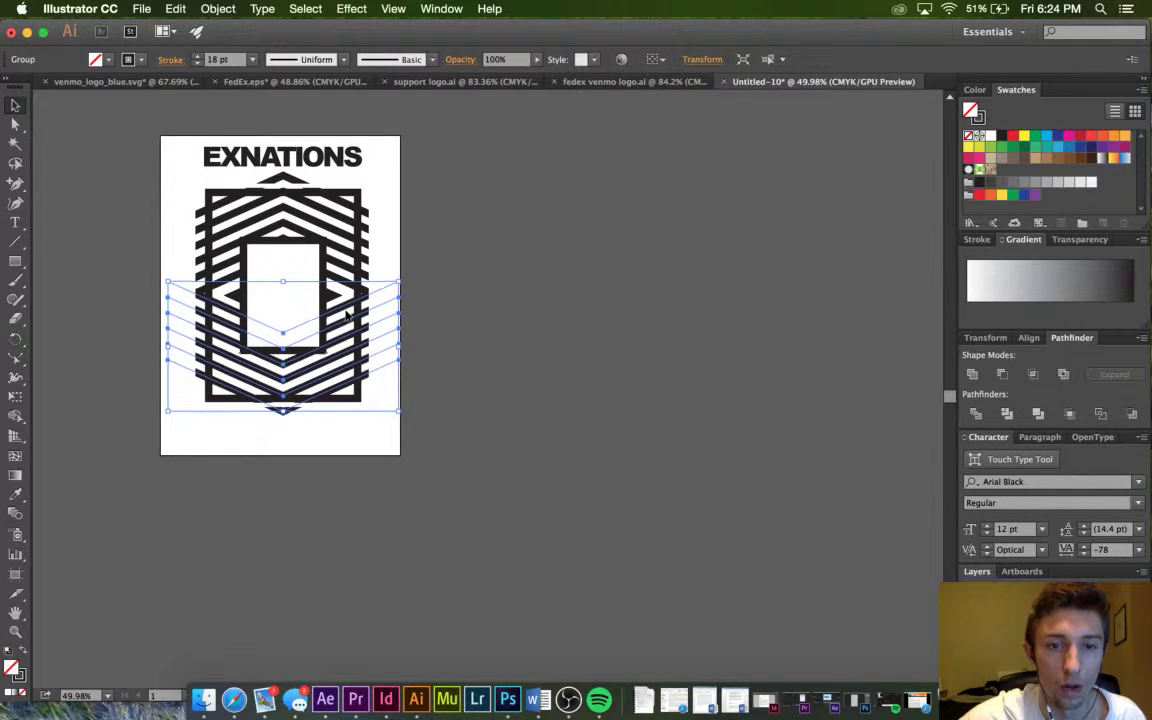
Nudge the upper chevron group downward by twelve increments, toward the lower chevrons.
{"action": "left_click", "coordinate": [386, 257]}
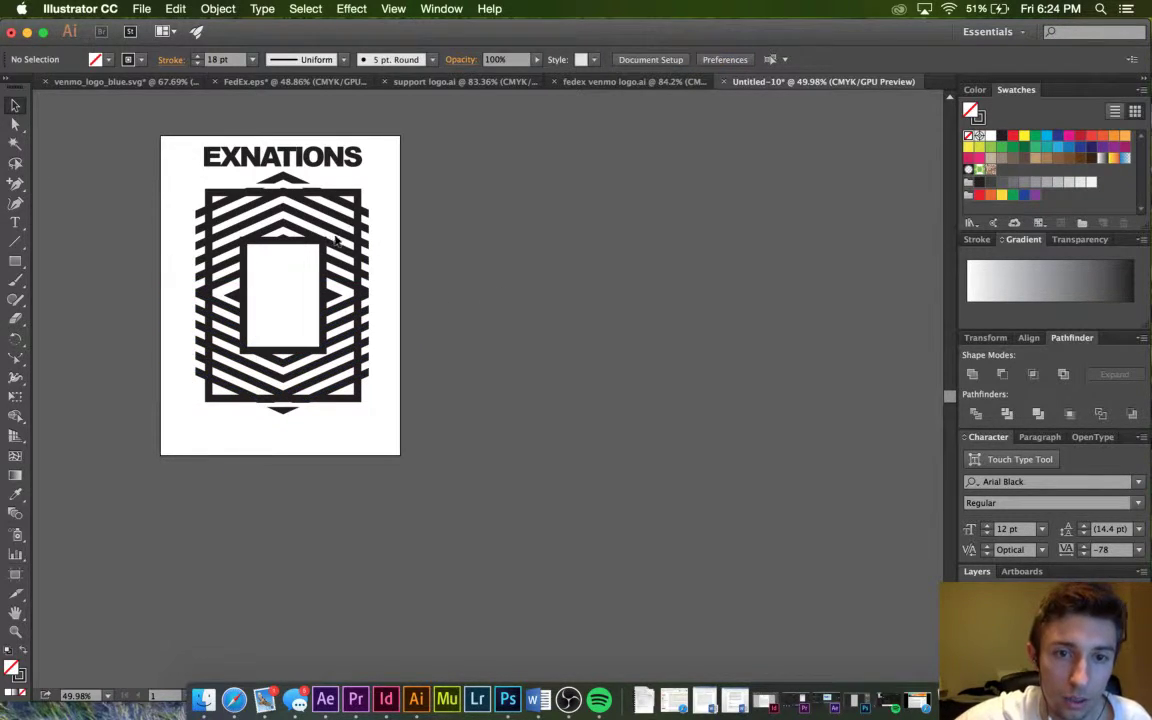
{"action": "left_click", "coordinate": [338, 236]}
{"action": "key", "text": "Down"}
{"action": "key", "text": "Down"}
{"action": "key", "text": "Down"}
{"action": "key", "text": "Down"}
{"action": "key", "text": "Down"}
{"action": "key", "text": "Down"}
{"action": "key", "text": "Down"}
{"action": "key", "text": "Down"}
{"action": "key", "text": "Down"}
{"action": "key", "text": "Down"}
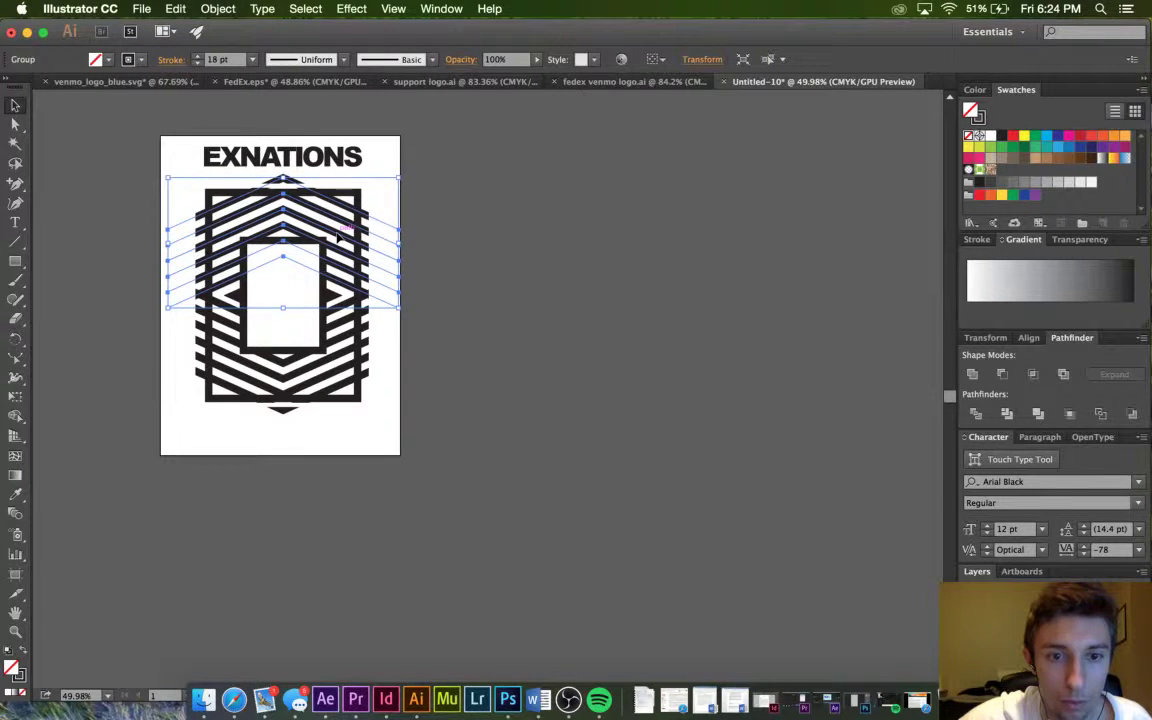
{"action": "key", "text": "Down"}
{"action": "key", "text": "Down"}
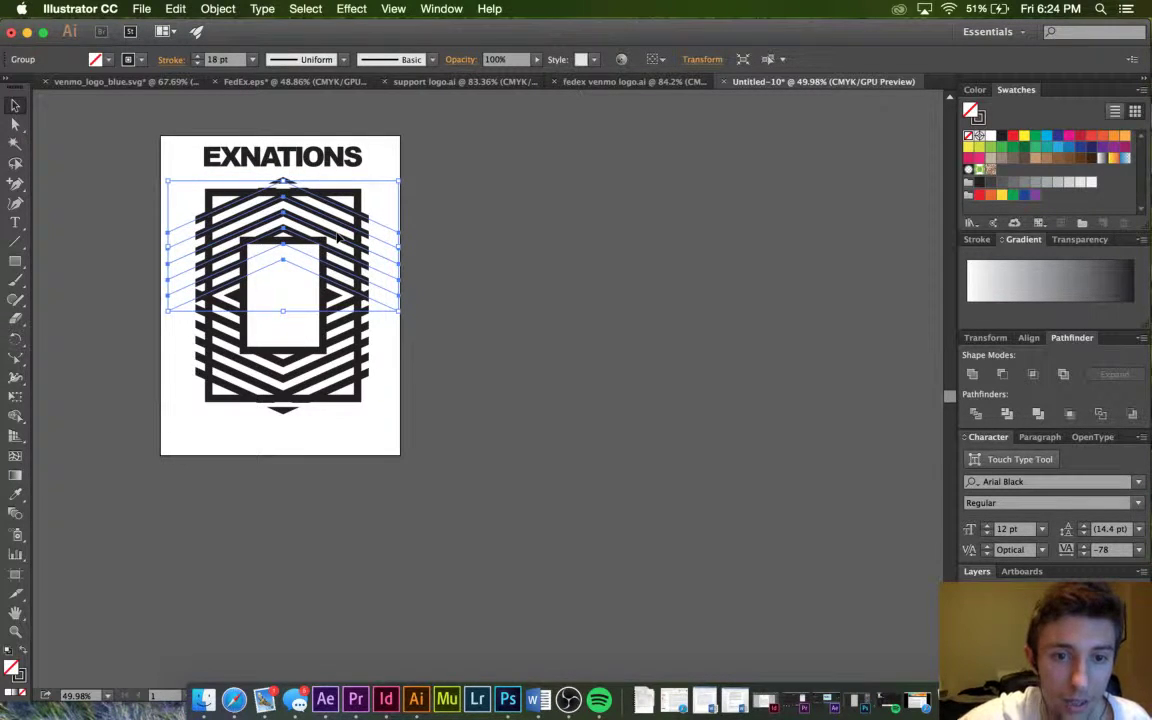
{"action": "left_click", "coordinate": [530, 348]}
Group the upper and lower chevron groups together as one object.
{"action": "left_click", "coordinate": [340, 295]}
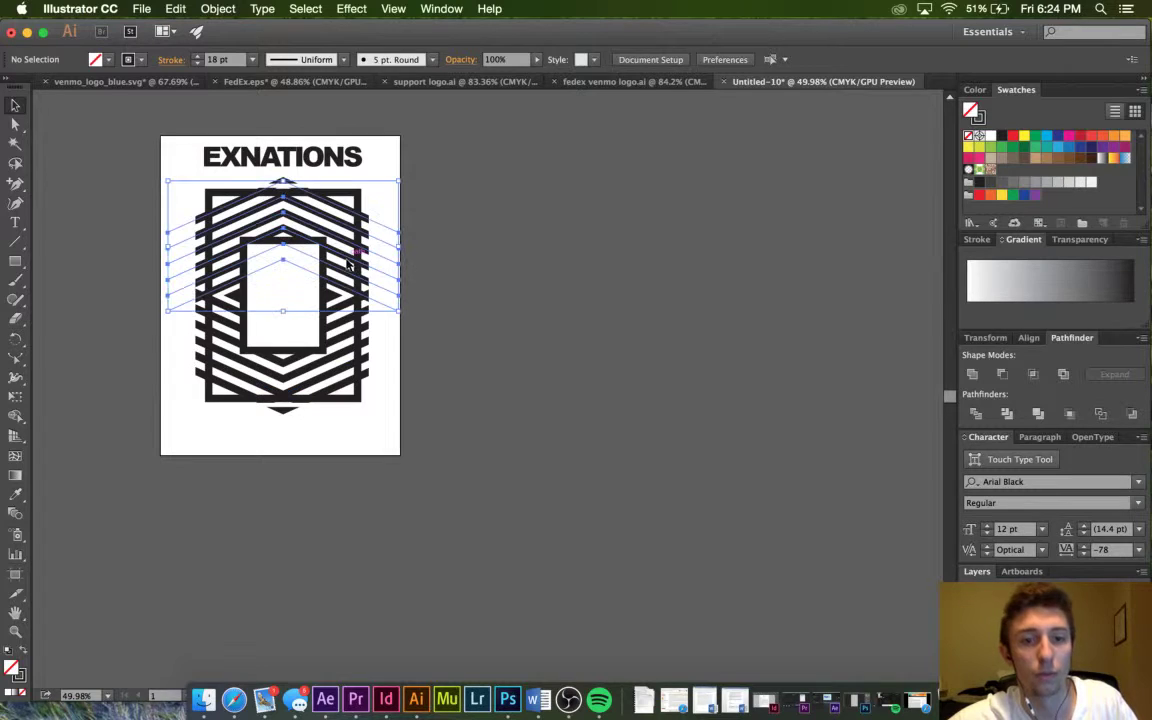
{"action": "left_click", "coordinate": [344, 343], "text": "shift"}
{"action": "key", "text": "super+g"}
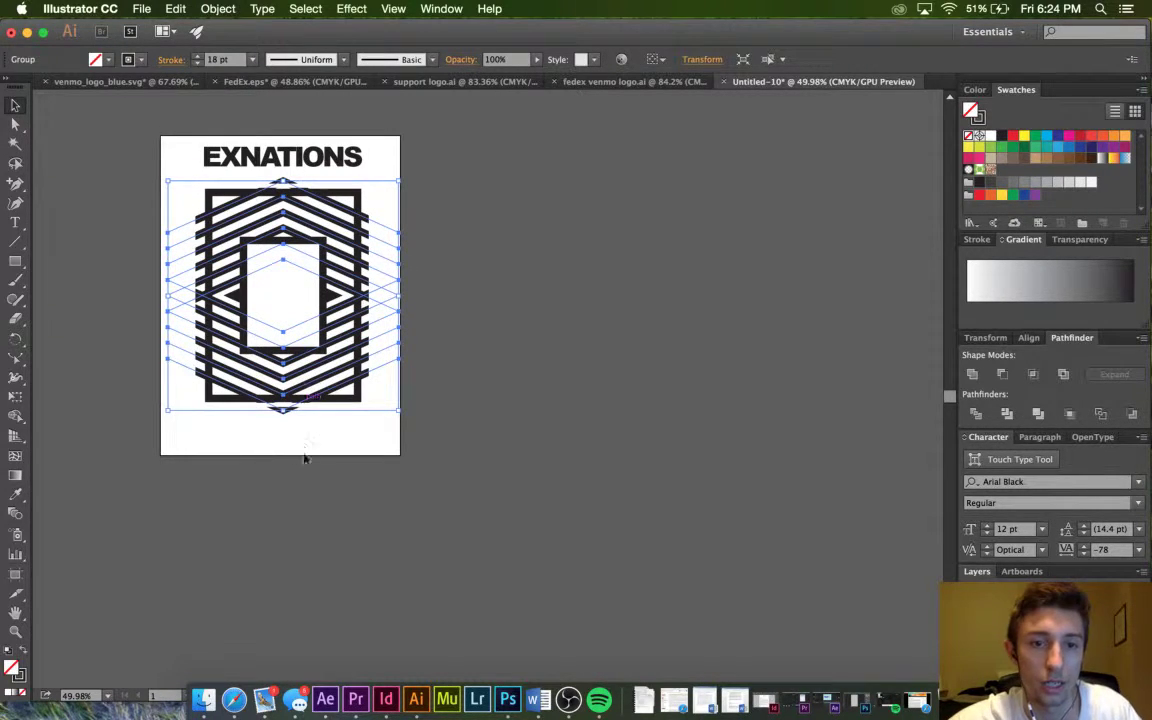
{"action": "left_click", "coordinate": [304, 472]}
Try to vertically centre all the frames, chevrons, small diamond and white masking strips on each other.
{"action": "left_click", "coordinate": [285, 228]}
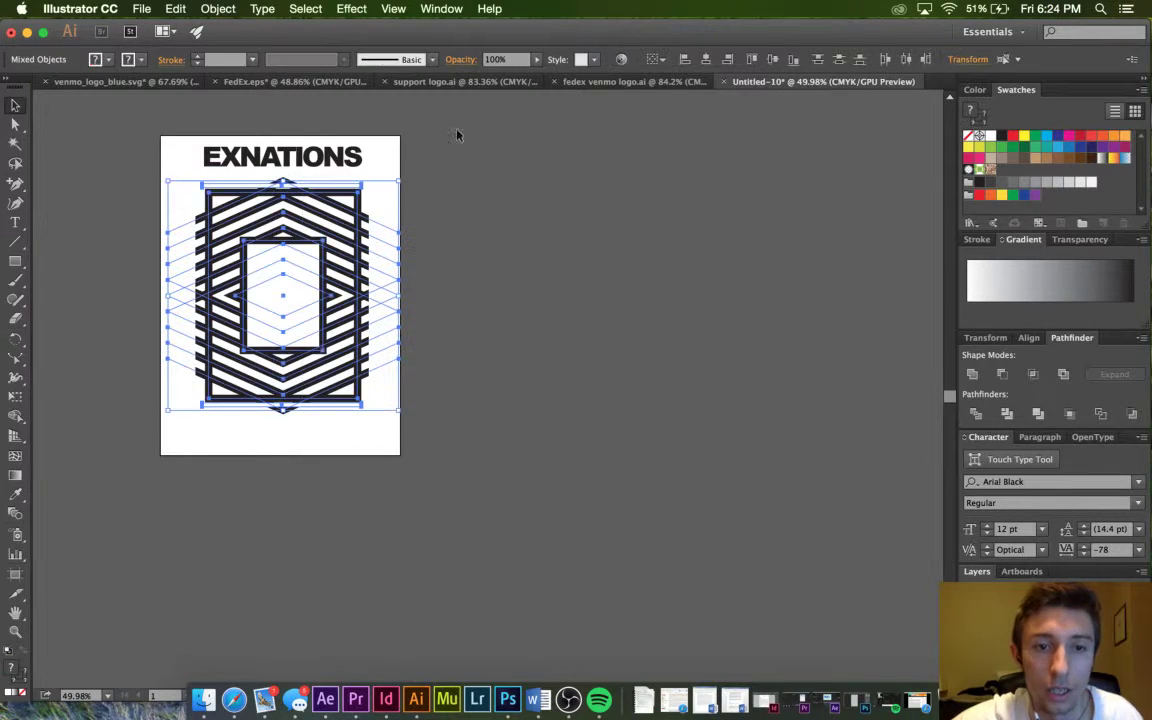
{"action": "left_click", "coordinate": [772, 59]}
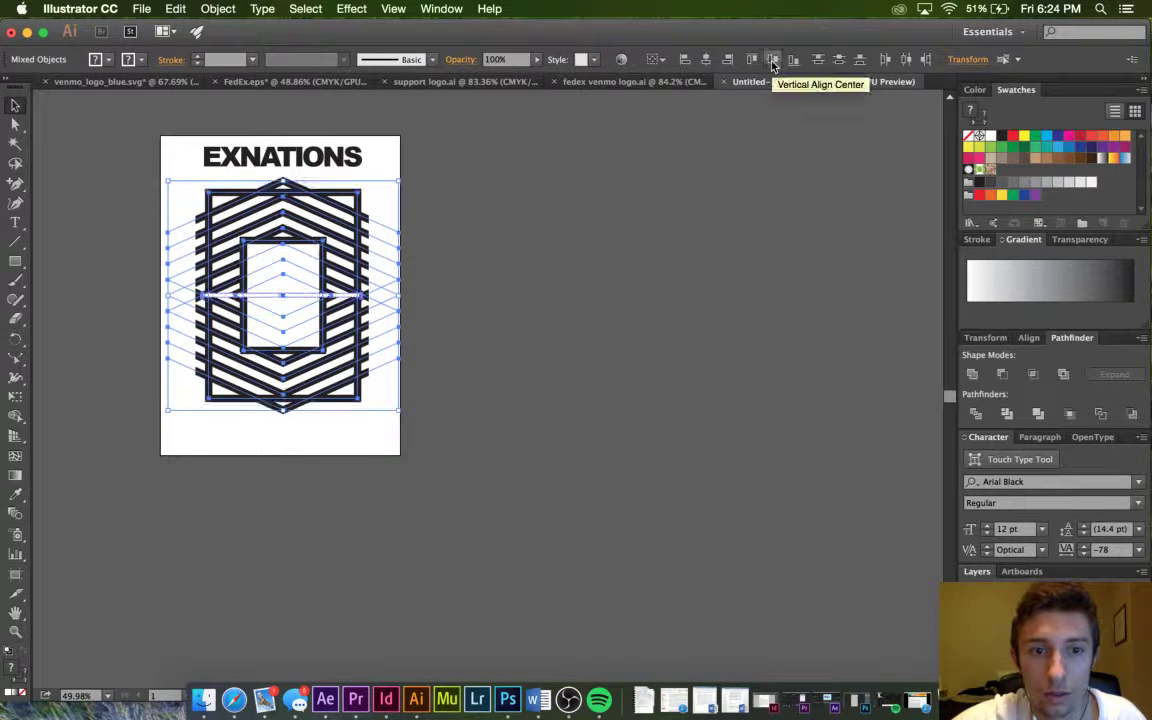
{"action": "left_click", "coordinate": [721, 178]}
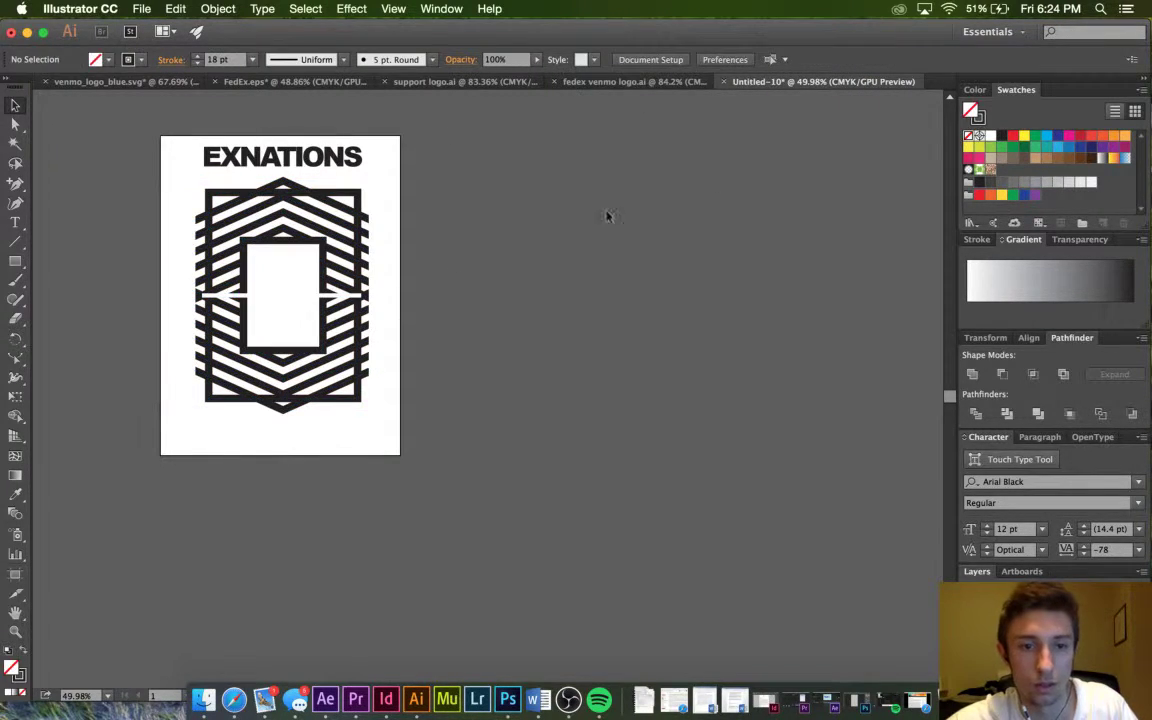
{"action": "left_click", "coordinate": [314, 300]}
{"action": "left_click", "coordinate": [399, 302]}
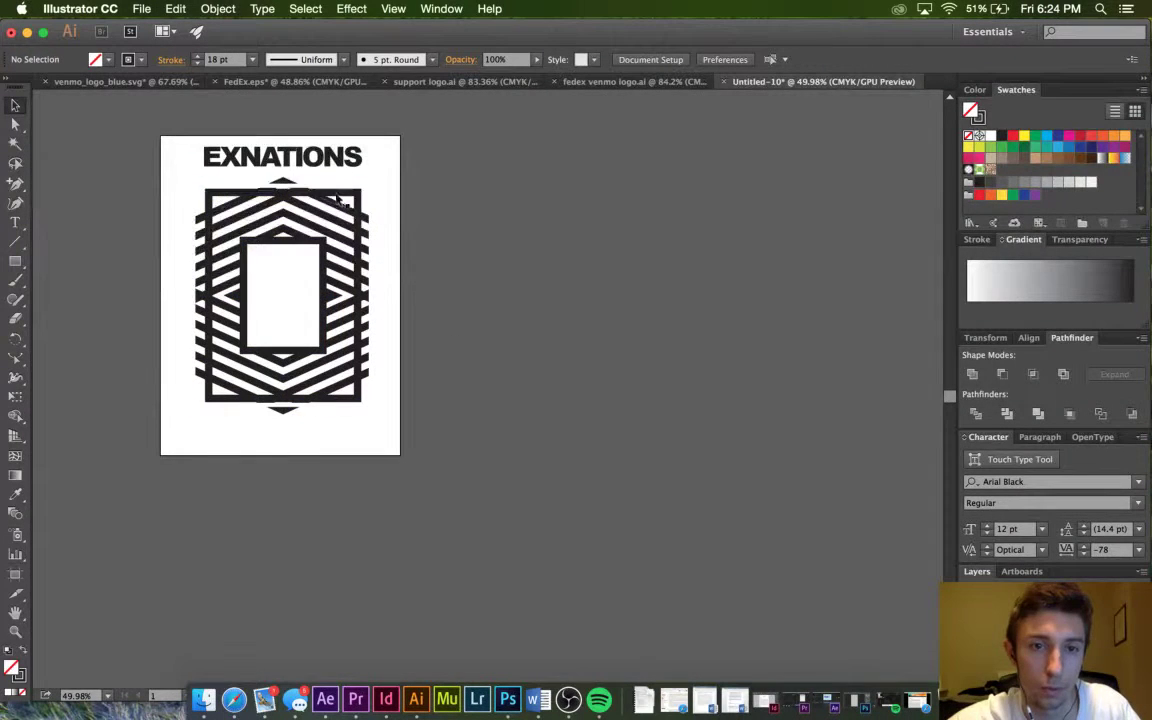
Align the combined chevron group, the inner frame and the outer frame to a common vertical centre.
{"action": "left_click", "coordinate": [339, 281]}
{"action": "left_click", "coordinate": [300, 258], "text": "shift"}
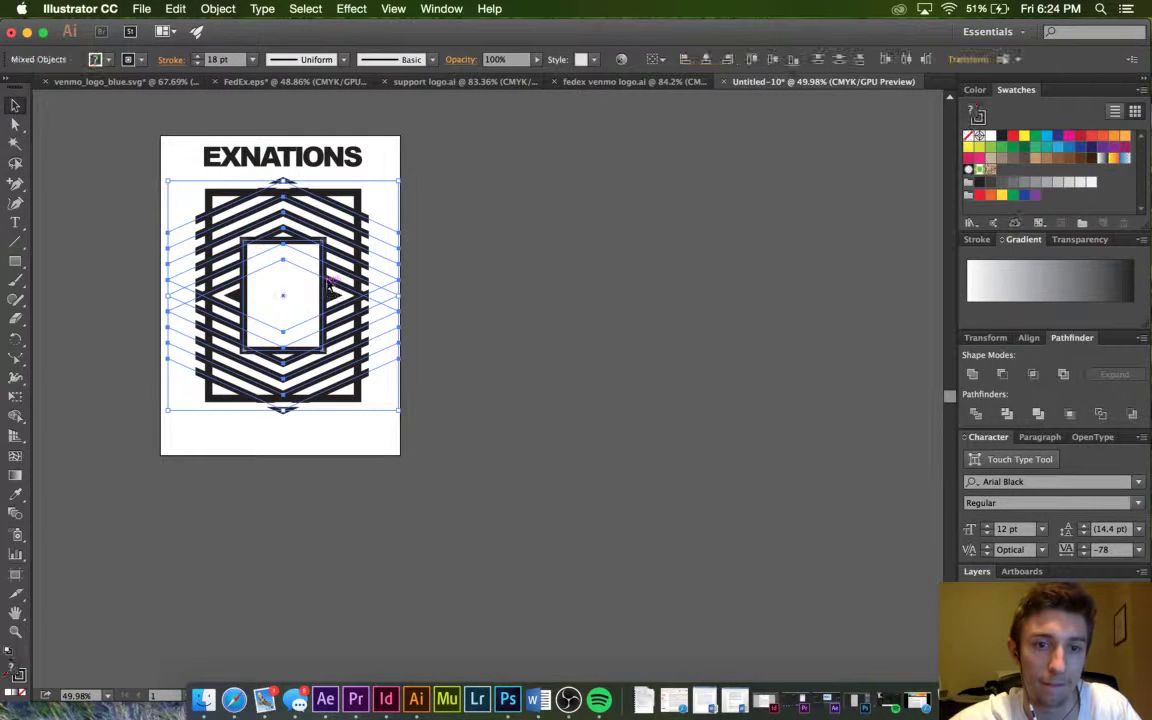
{"action": "left_click", "coordinate": [775, 62]}
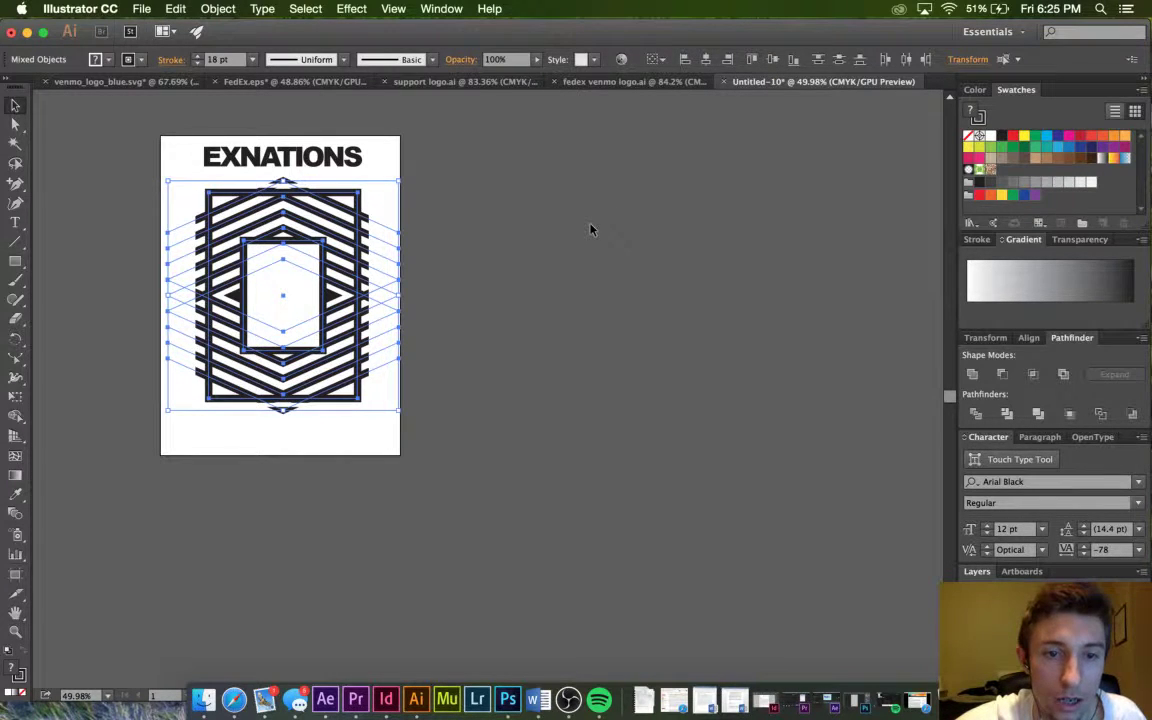
{"action": "left_click", "coordinate": [590, 230]}
Inspect the small central diamond and the white masking strips above and below the outer frame.
{"action": "left_click", "coordinate": [333, 293]}
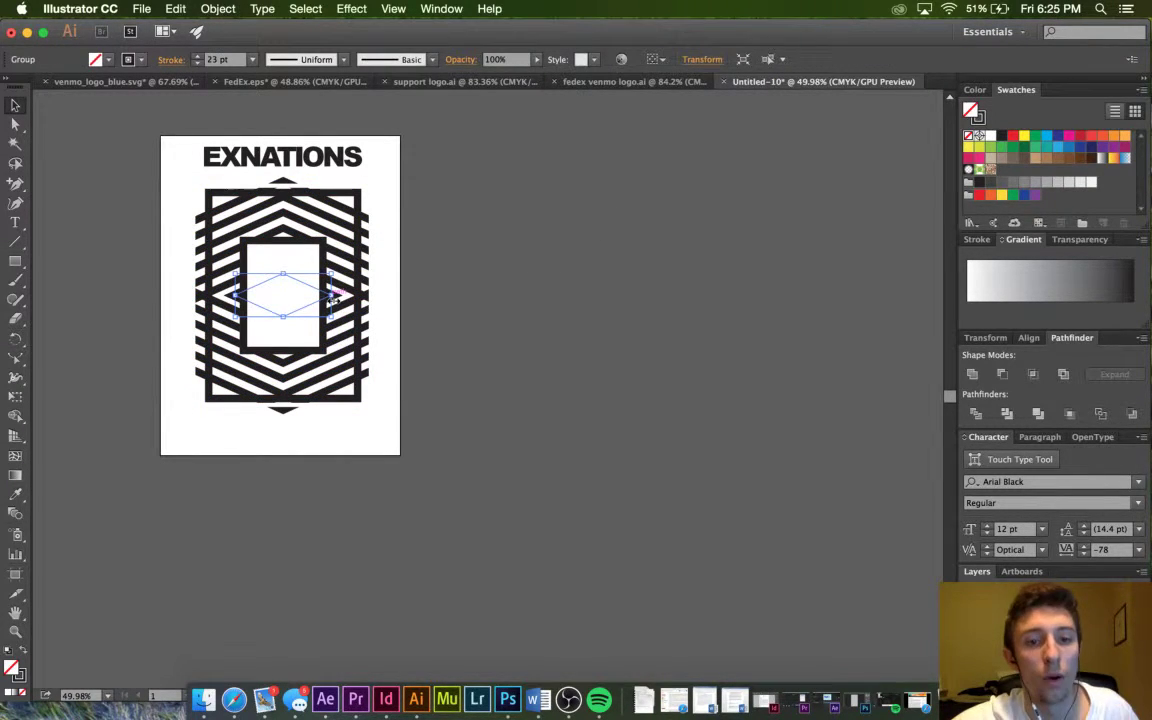
{"action": "mouse_move", "coordinate": [332, 319]}
{"action": "left_mouse_down"}
{"action": "mouse_move", "coordinate": [345, 318]}
{"action": "mouse_move", "coordinate": [334, 317]}
{"action": "left_mouse_up"}
{"action": "left_click", "coordinate": [510, 316]}
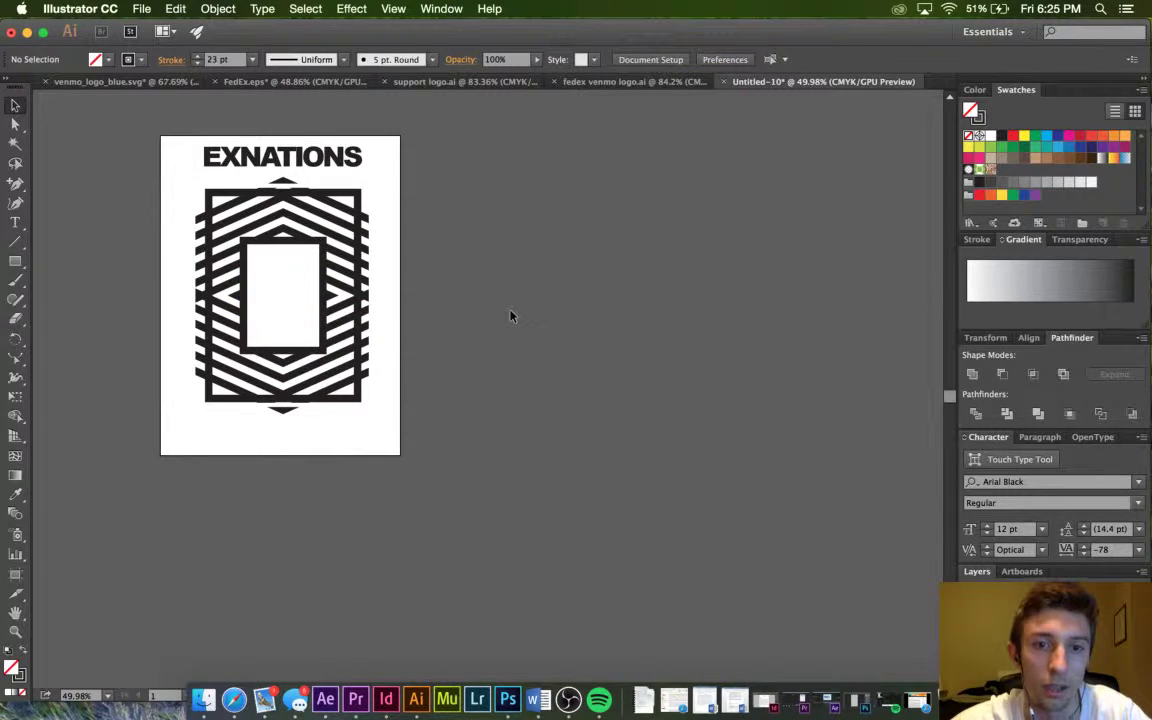
{"action": "scroll", "coordinate": [510, 316], "scroll_direction": "down", "scroll_amount": 2}
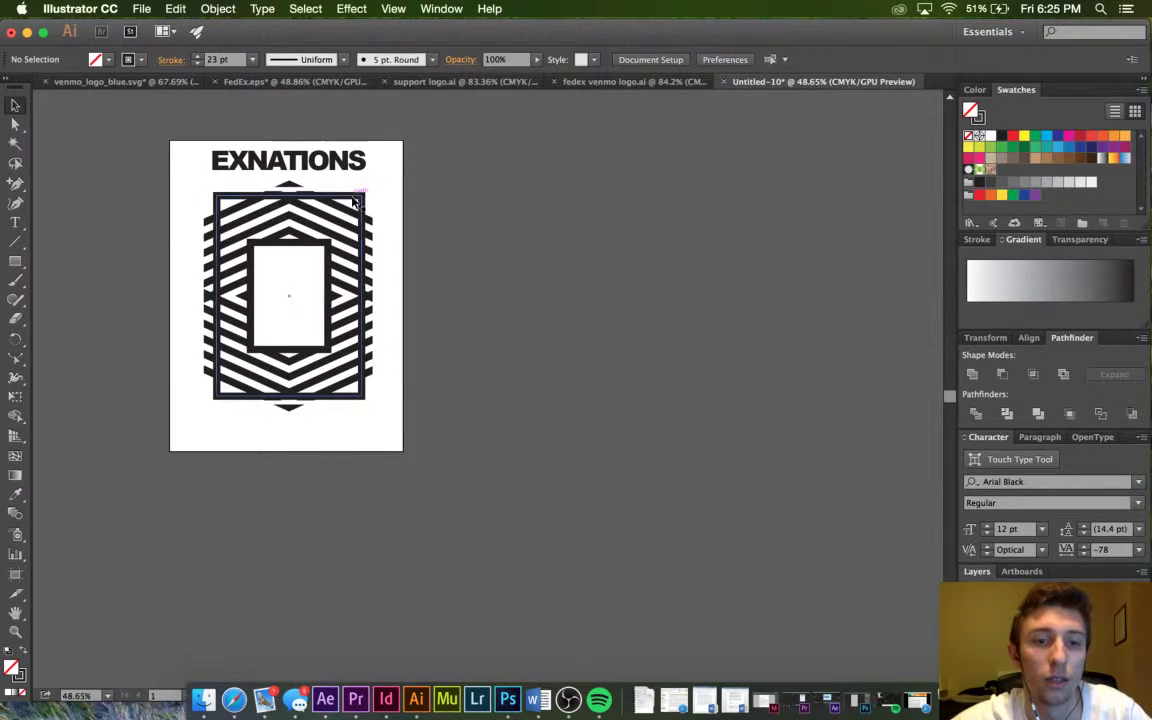
{"action": "left_click", "coordinate": [320, 190]}
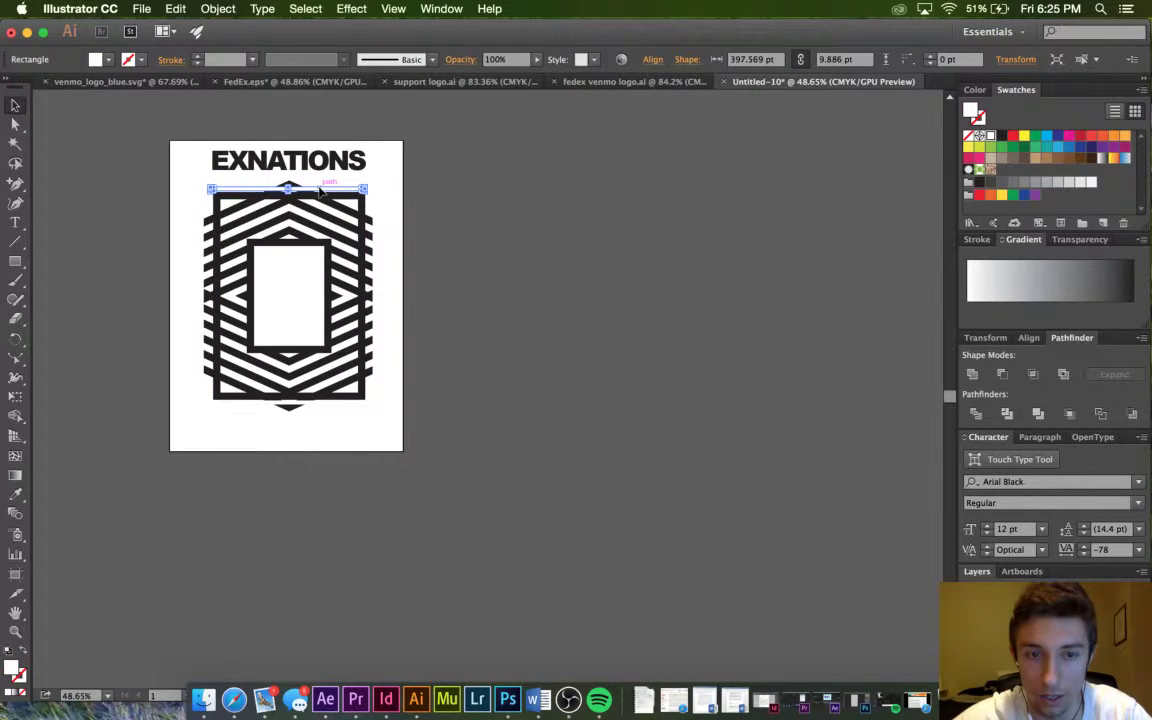
{"action": "left_click", "coordinate": [527, 321]}
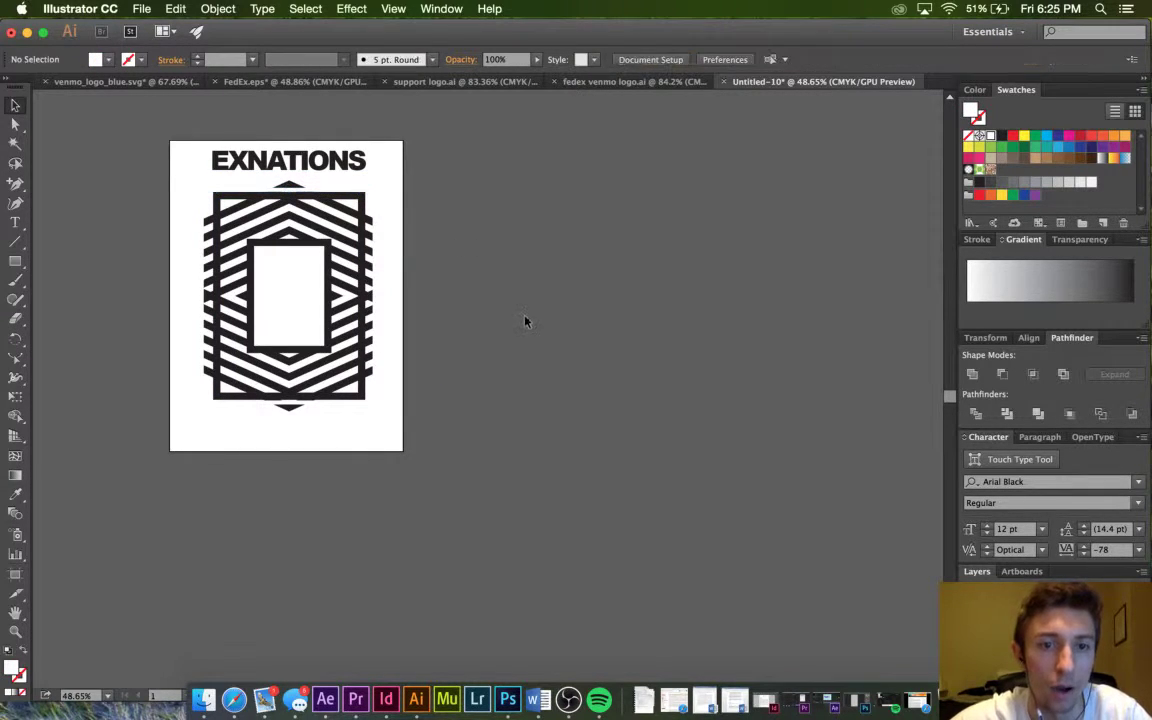
{"action": "left_click", "coordinate": [342, 405]}
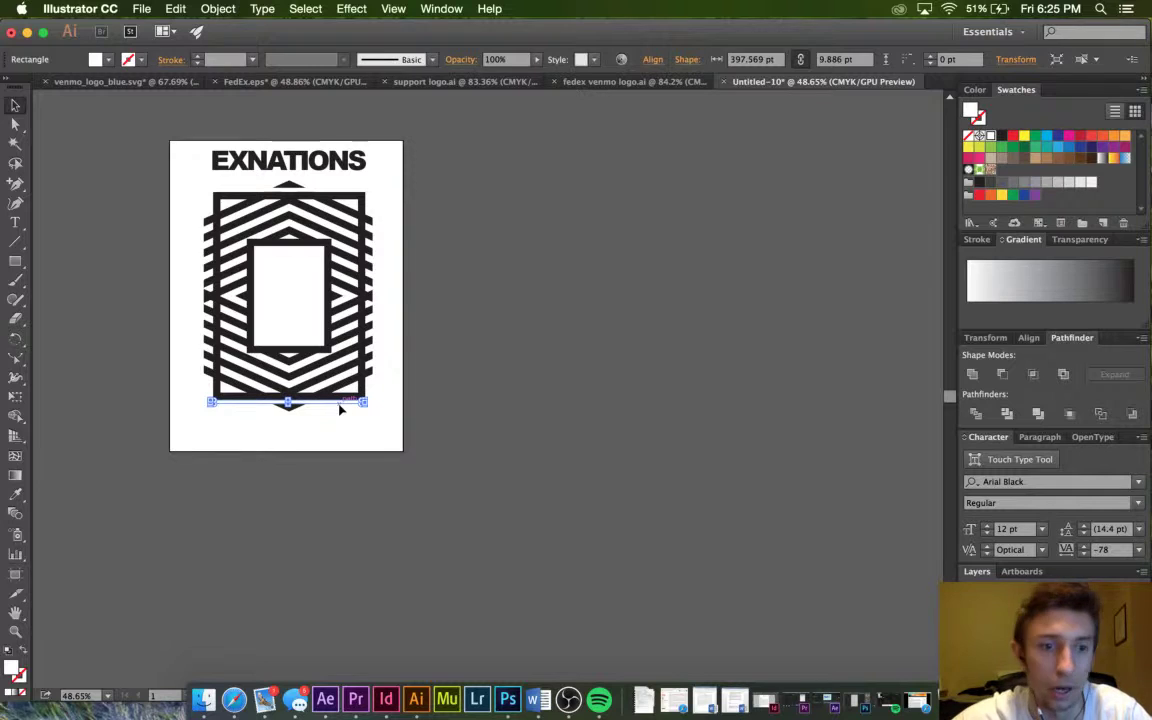
{"action": "left_click", "coordinate": [447, 463]}
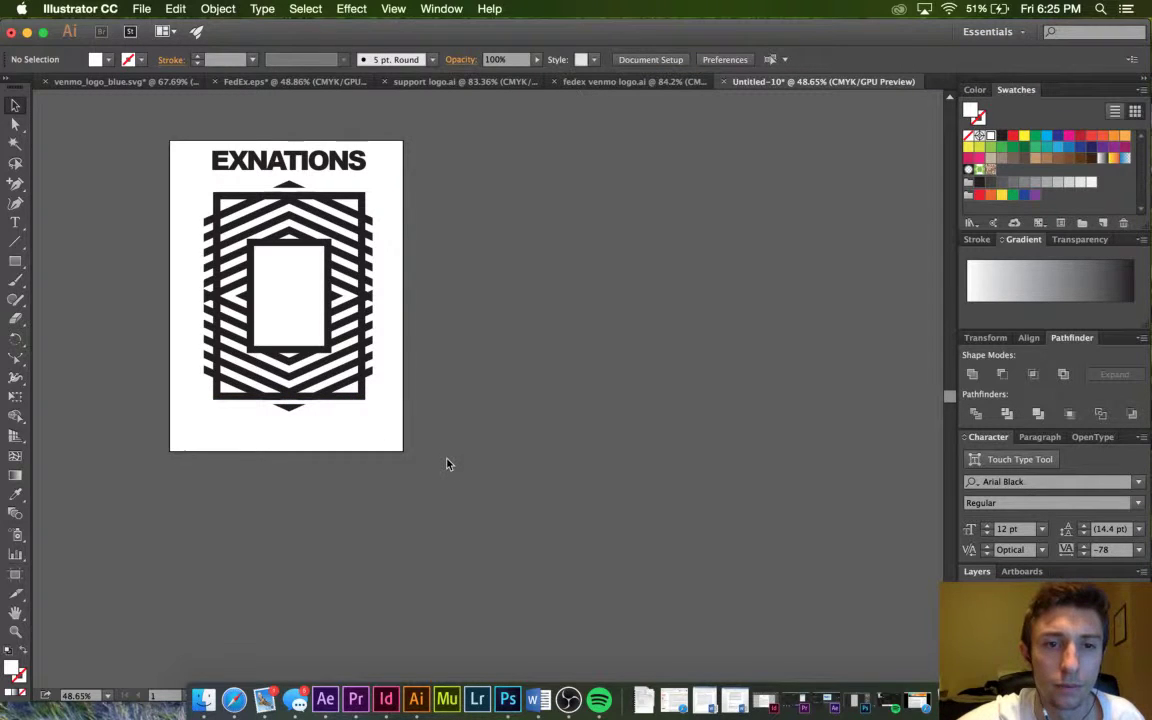
Move the EXNATIONS title down close to the outer frame so it overlaps the tip of the topmost chevron.
{"action": "left_click_drag", "start_coordinate": [352, 165], "coordinate": [350, 183]}
{"action": "left_click", "coordinate": [498, 218]}
{"action": "scroll", "coordinate": [498, 218], "scroll_direction": "up", "scroll_amount": 5}
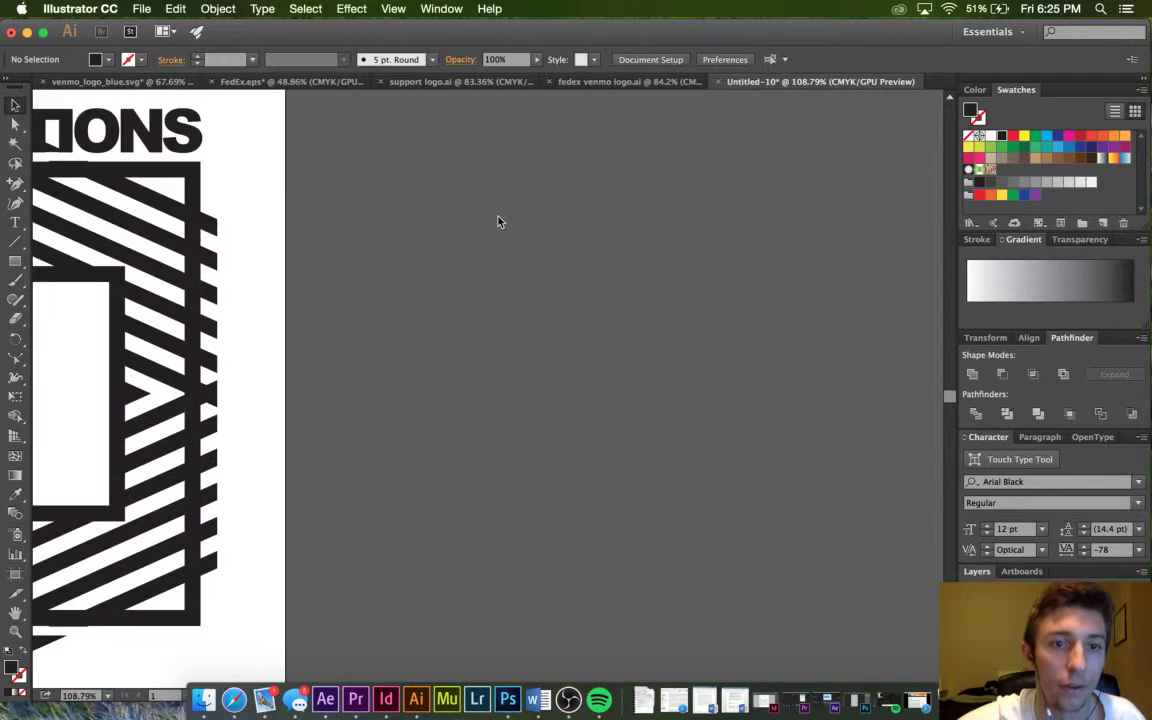
{"action": "scroll", "coordinate": [498, 218], "scroll_direction": "left", "scroll_amount": 6}
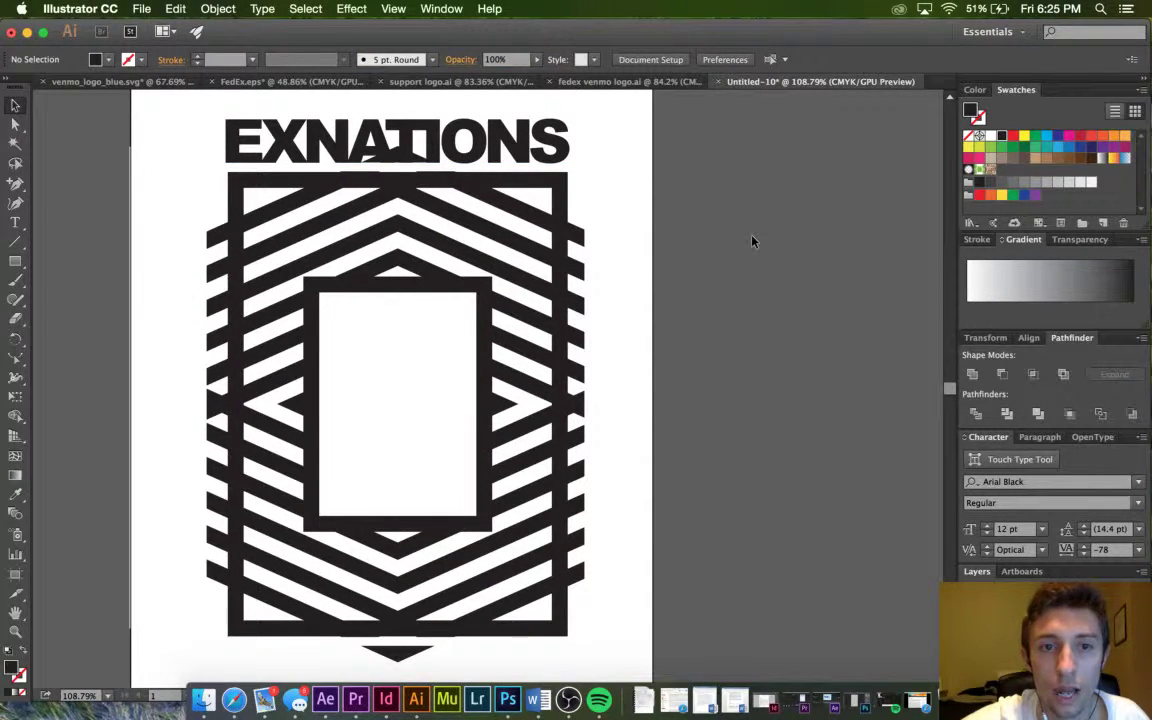
{"action": "scroll", "coordinate": [752, 240], "scroll_direction": "up", "scroll_amount": 1}
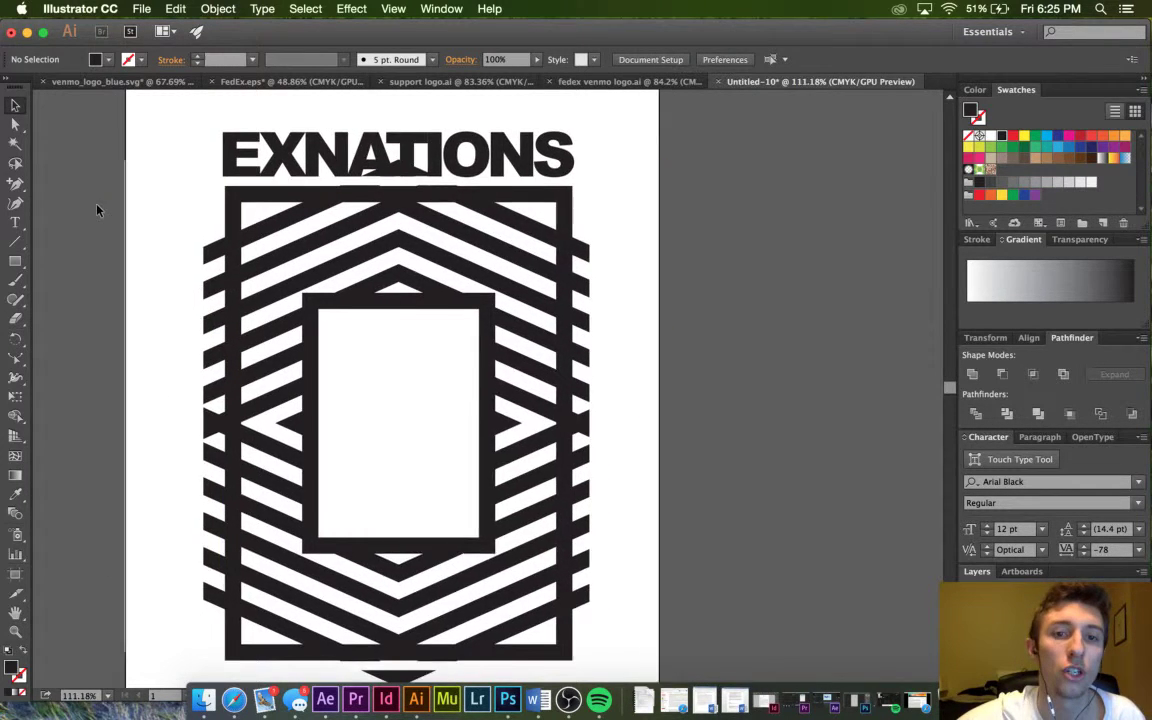
{"action": "scroll", "coordinate": [97, 210], "scroll_direction": "up", "scroll_amount": 2}
Place a duplicate of the combined chevron group on the empty canvas beside the artboard.
{"action": "left_click", "coordinate": [357, 218]}
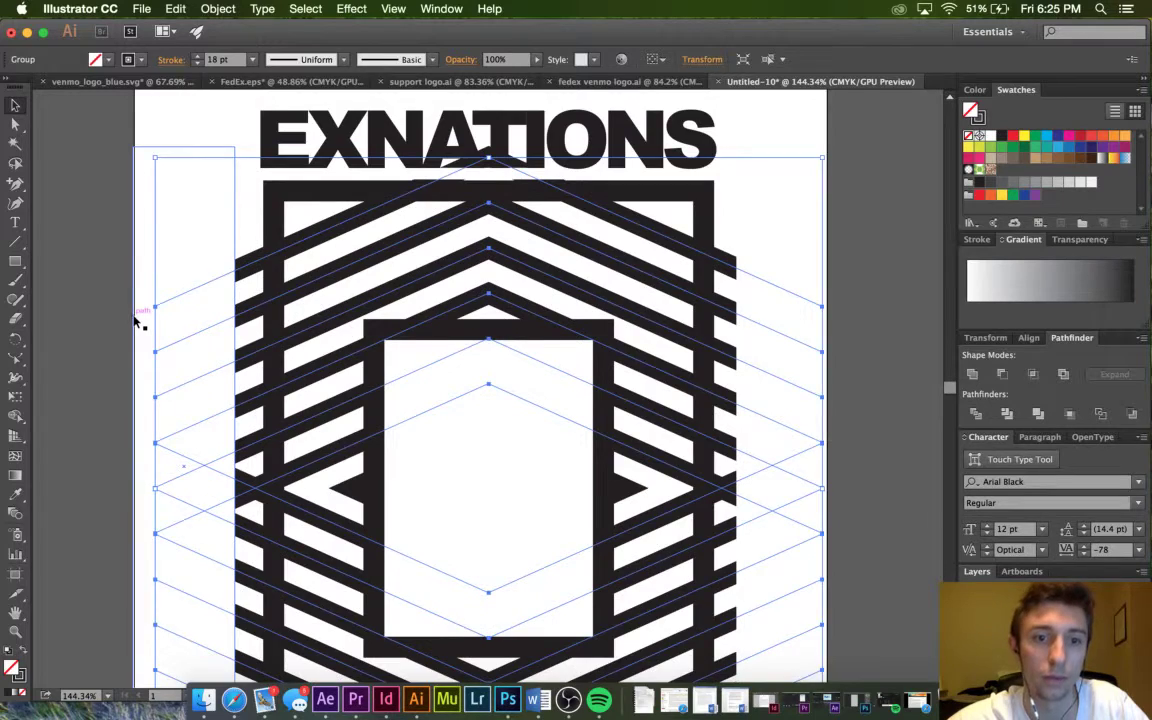
{"action": "scroll", "coordinate": [137, 320], "scroll_direction": "down", "scroll_amount": 3}
{"action": "left_click_drag", "start_coordinate": [200, 262], "coordinate": [640, 280]}
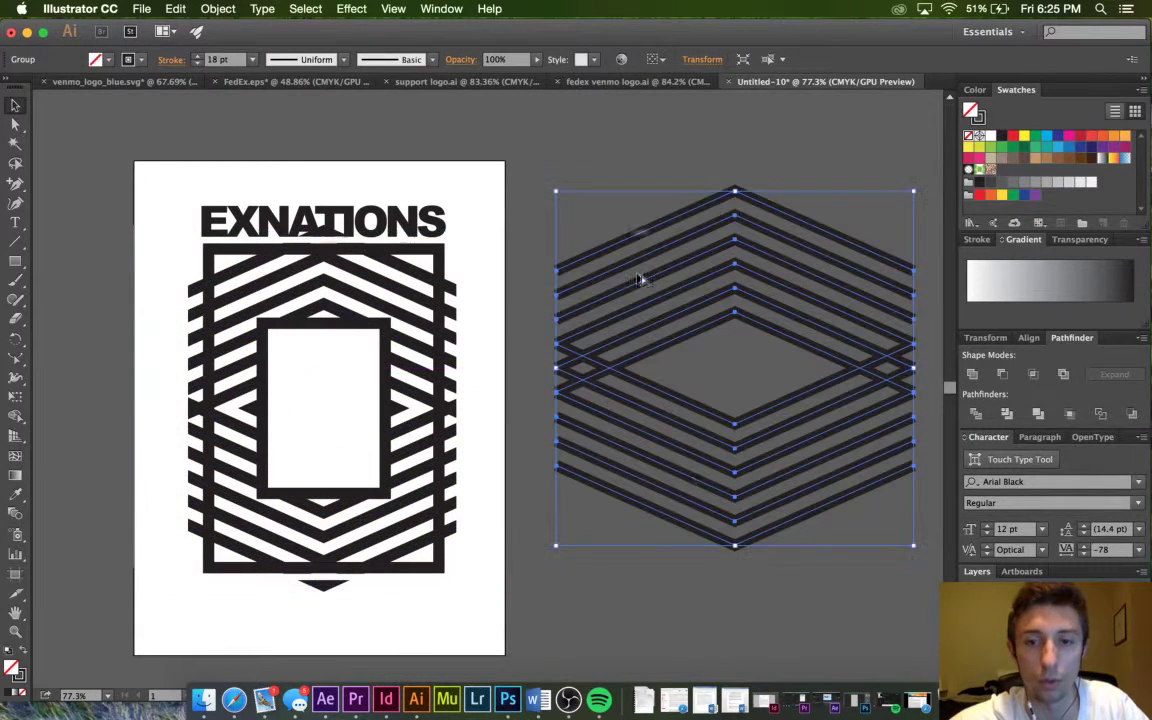
{"action": "left_click", "coordinate": [683, 560]}
Delete every chevron except the topmost one from the upper group of the duplicate.
{"action": "double_click", "coordinate": [755, 541]}
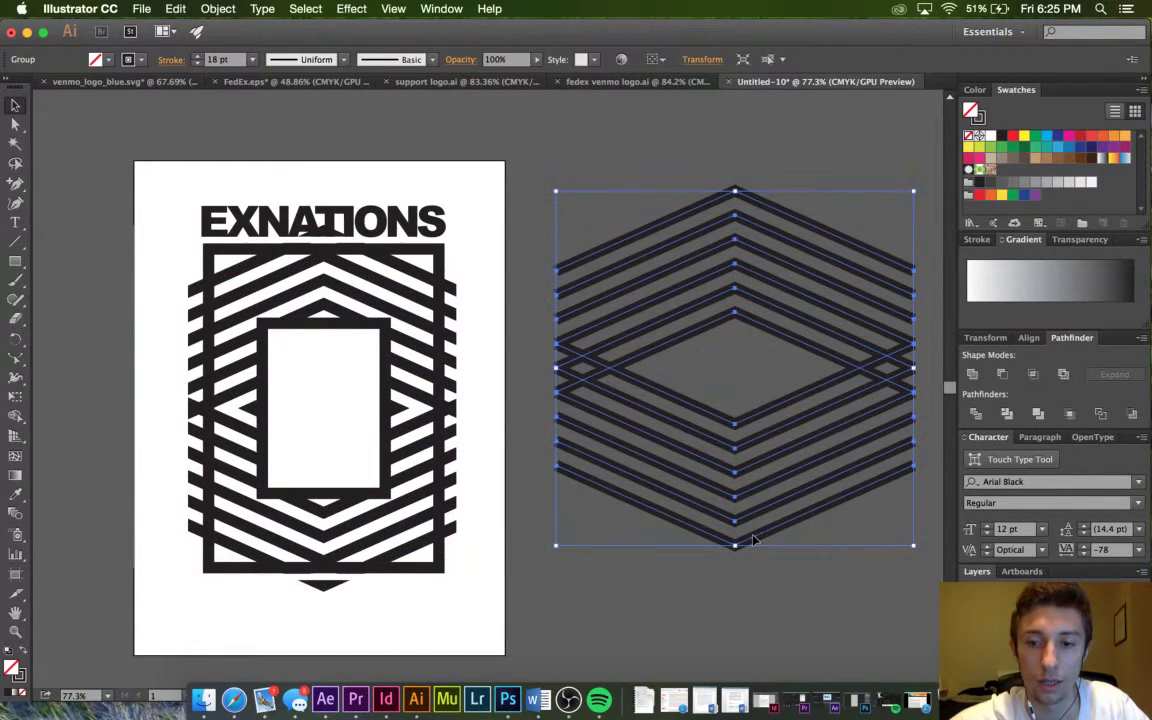
{"action": "left_click", "coordinate": [686, 237]}
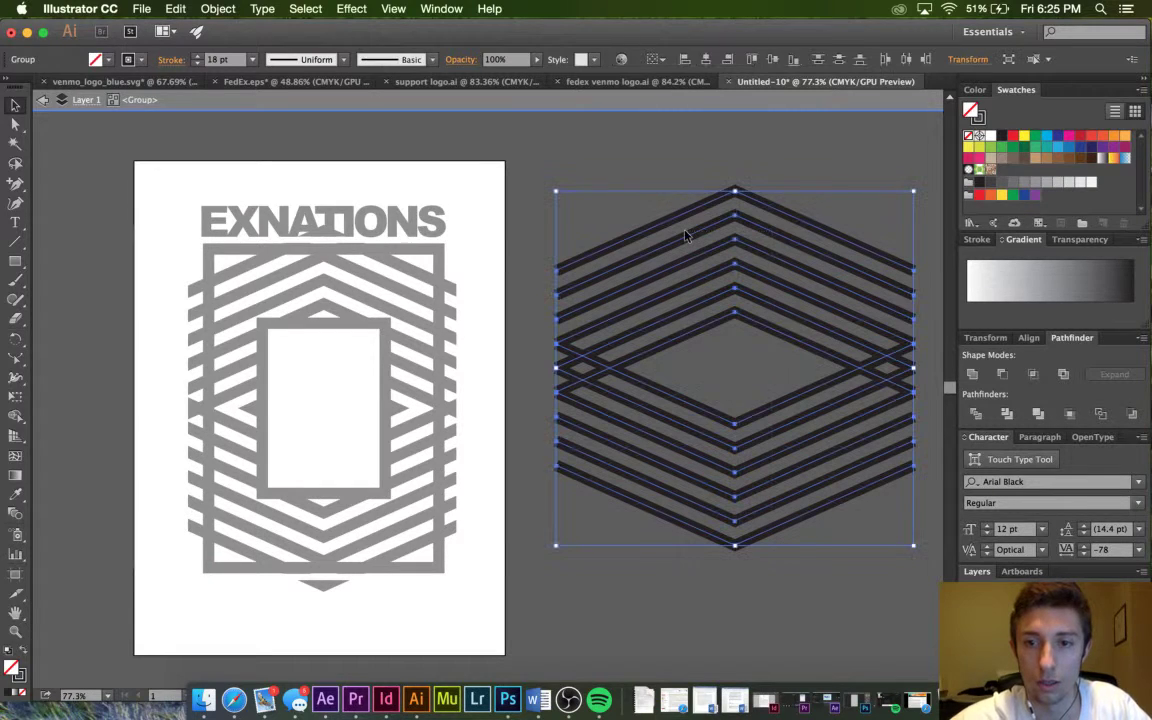
{"action": "double_click", "coordinate": [690, 241]}
{"action": "left_click", "coordinate": [689, 245]}
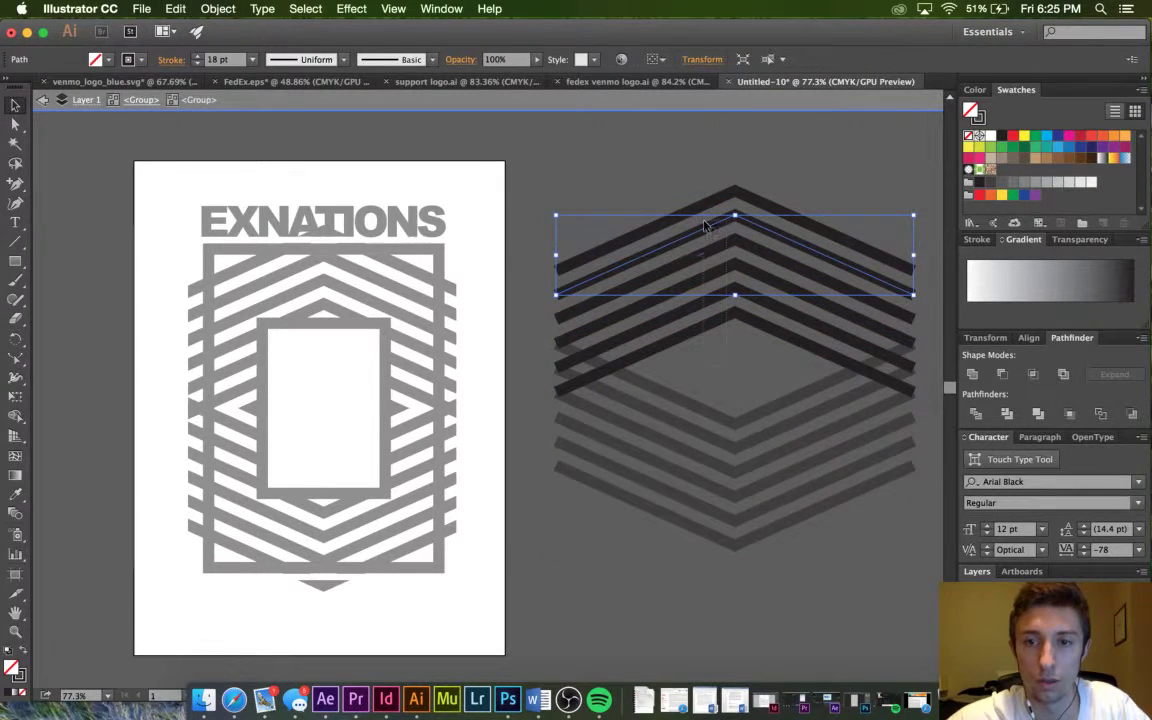
{"action": "left_click_drag", "start_coordinate": [727, 365], "coordinate": [704, 225]}
{"action": "key", "text": "Delete"}
{"action": "double_click", "coordinate": [735, 328]}
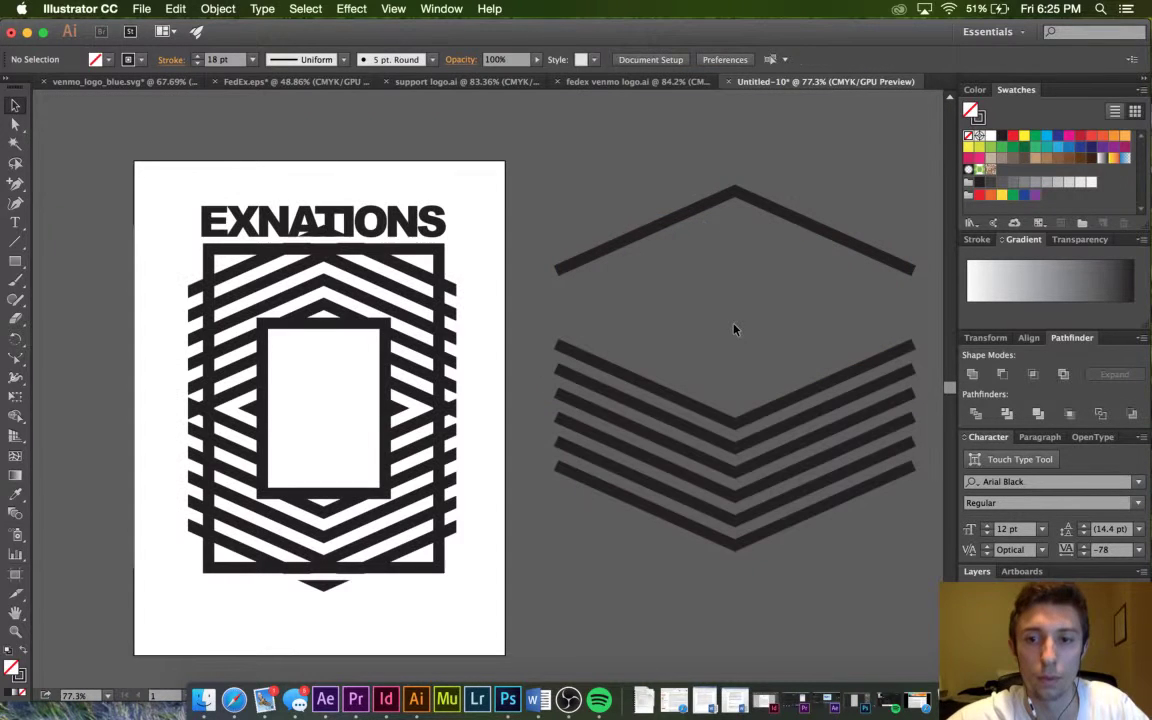
Delete all chevrons of the duplicate's lower group, keeping only the single top chevron.
{"action": "double_click", "coordinate": [735, 430]}
{"action": "key", "text": "super+a"}
{"action": "key", "text": "Delete"}
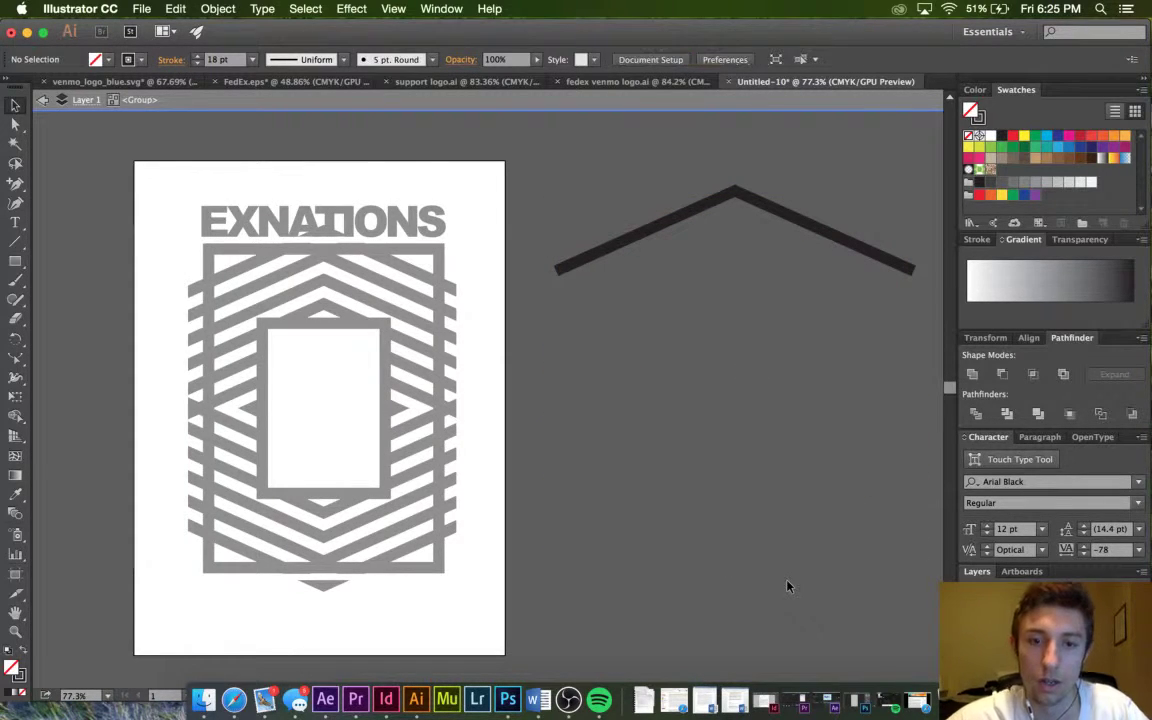
{"action": "key", "text": "Escape"}
Move the remaining single chevron onto the poster, slightly above the topmost chevron and overlapping the title.
{"action": "scroll", "coordinate": [689, 357], "scroll_direction": "up", "scroll_amount": 2}
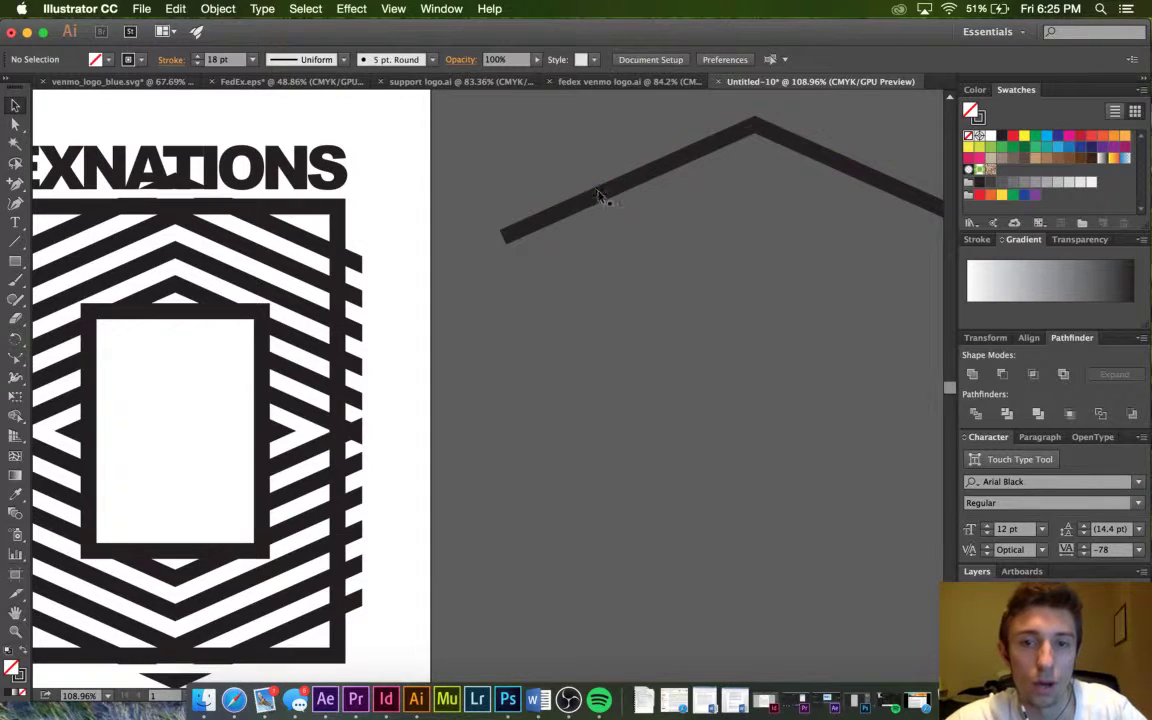
{"action": "scroll", "coordinate": [598, 193], "scroll_direction": "left", "scroll_amount": 5}
{"action": "left_click_drag", "start_coordinate": [680, 203], "coordinate": [125, 243]}
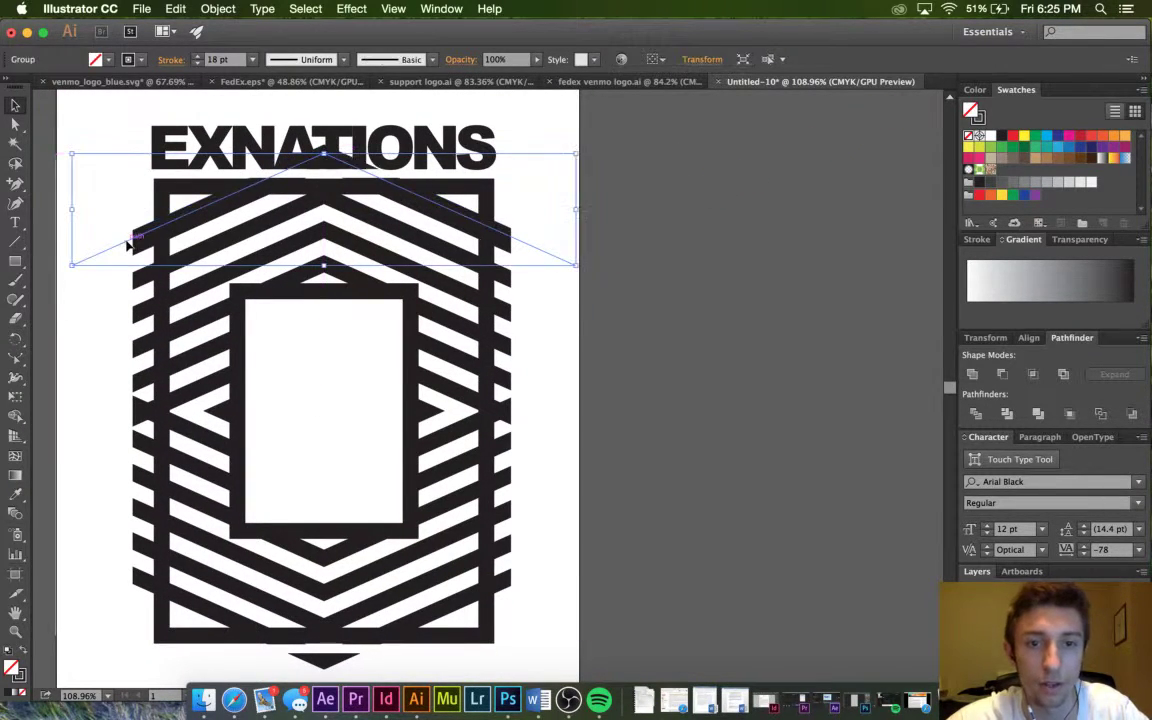
Change the stroke colour of the single chevron over the title to white.
{"action": "left_click", "coordinate": [405, 133]}
{"action": "left_click", "coordinate": [505, 237]}
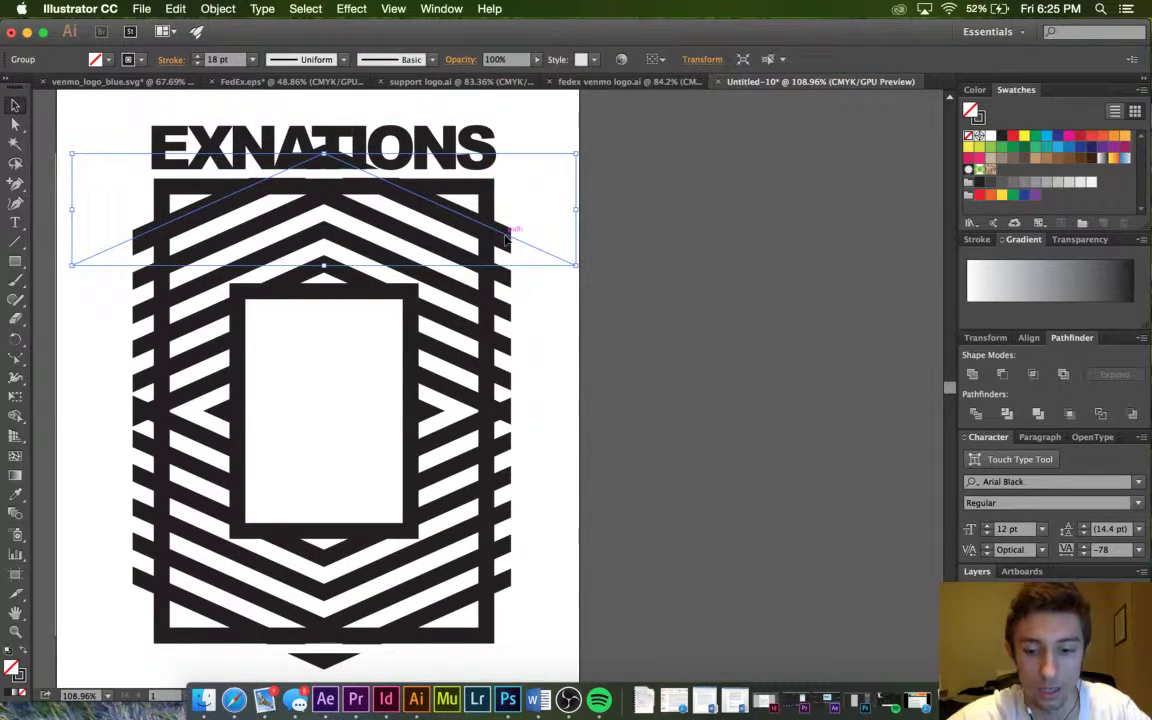
{"action": "left_click", "coordinate": [143, 61]}
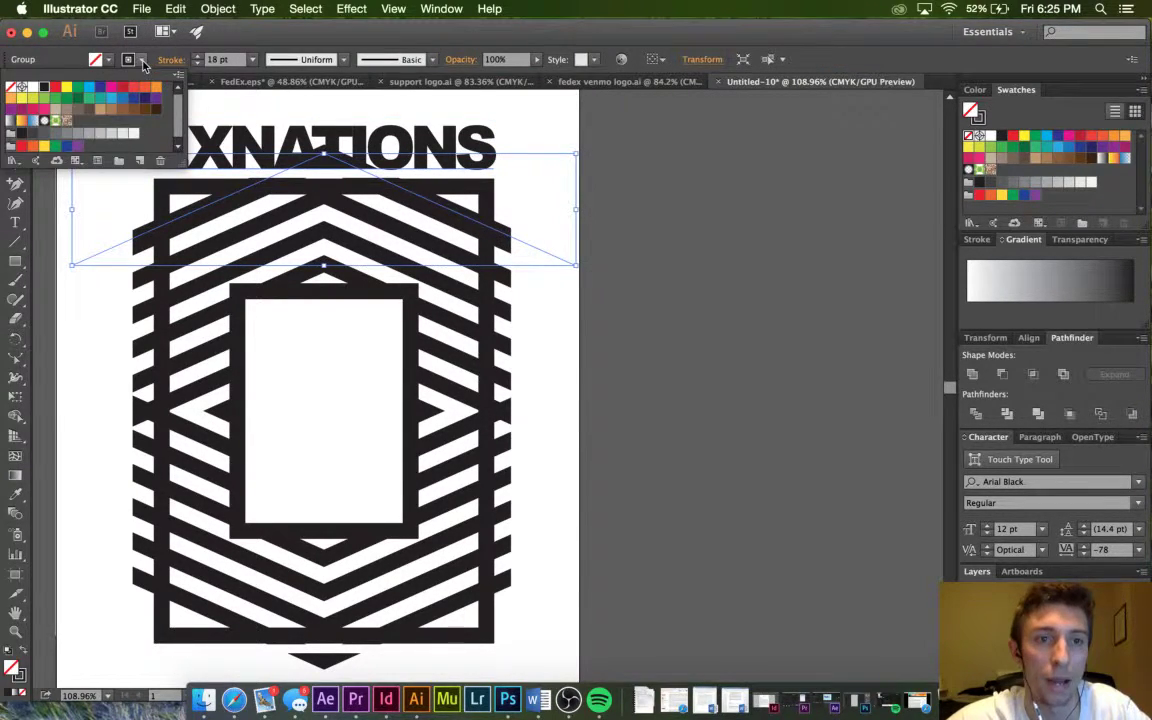
{"action": "left_click", "coordinate": [33, 88]}
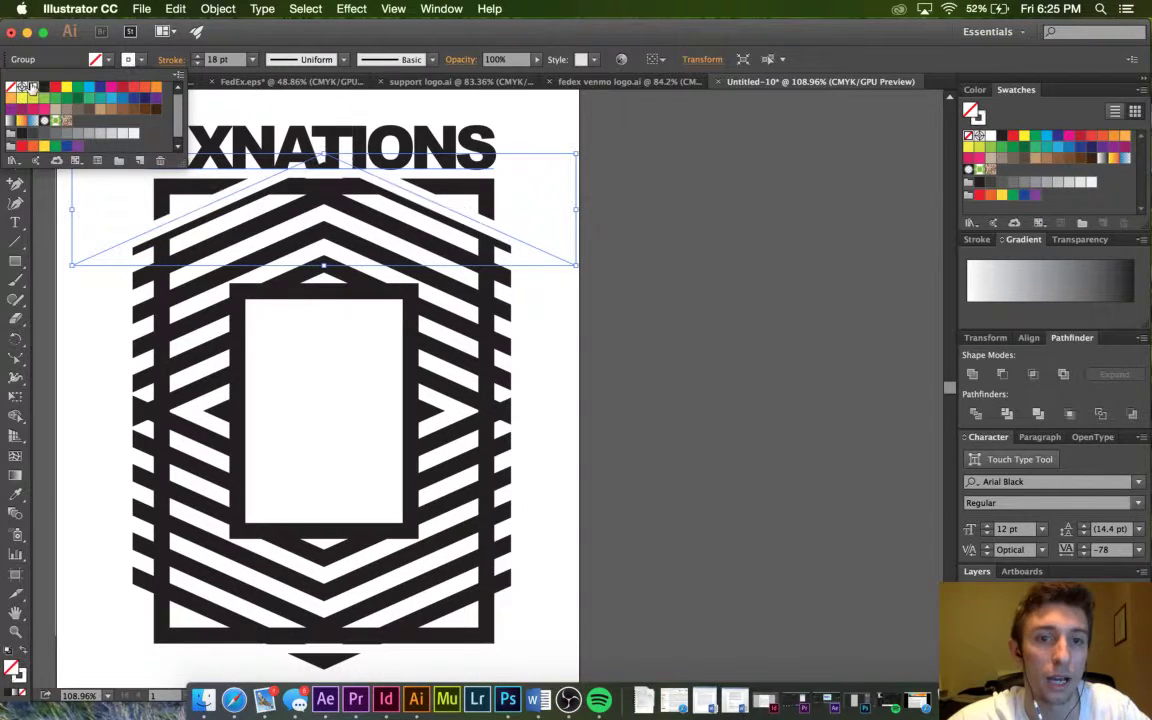
{"action": "left_click", "coordinate": [622, 176]}
Send the white chevron to the back of the artwork and the EXNATIONS title behind it, cutting a gap through the letters.
{"action": "key", "text": "super+shift+["}
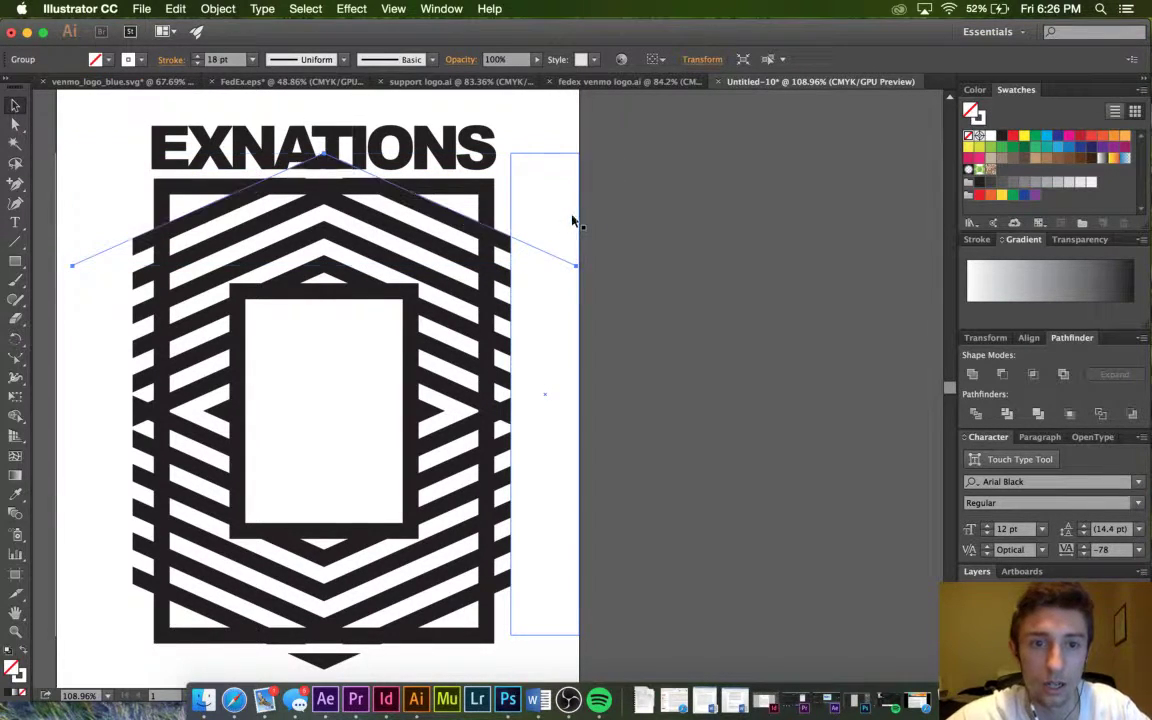
{"action": "left_click", "coordinate": [663, 193]}
{"action": "left_click", "coordinate": [468, 157]}
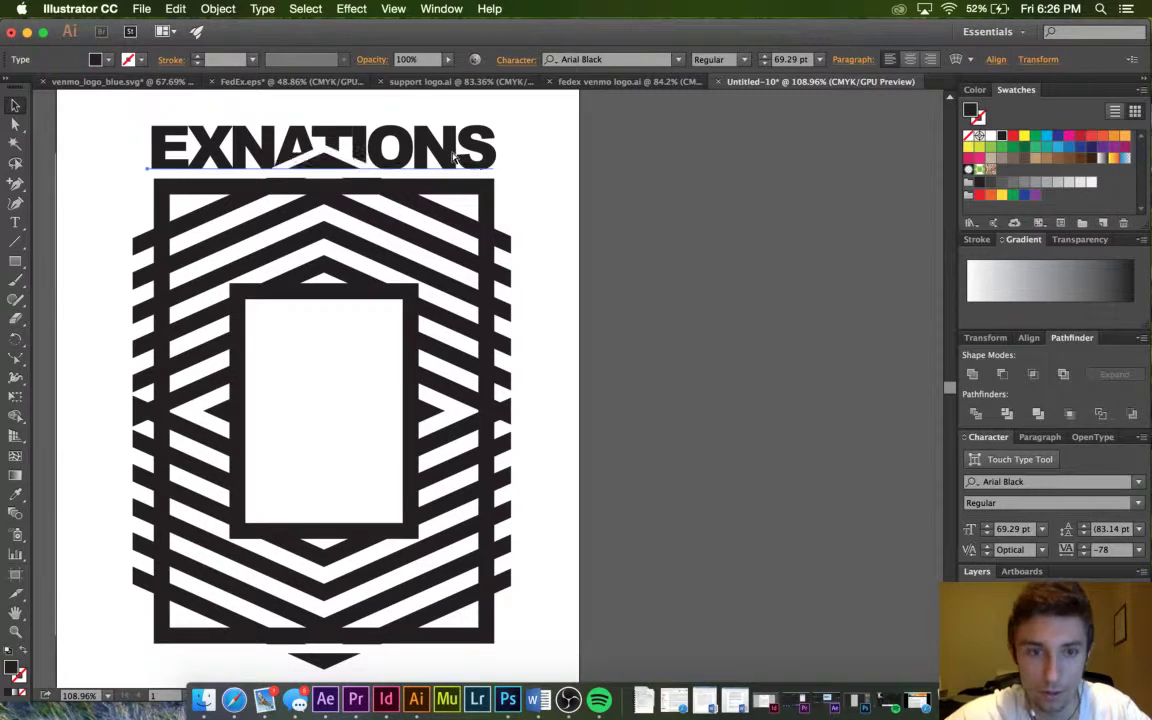
Delete the white chevron that cuts through the EXNATIONS title.
{"action": "left_click", "coordinate": [668, 188]}
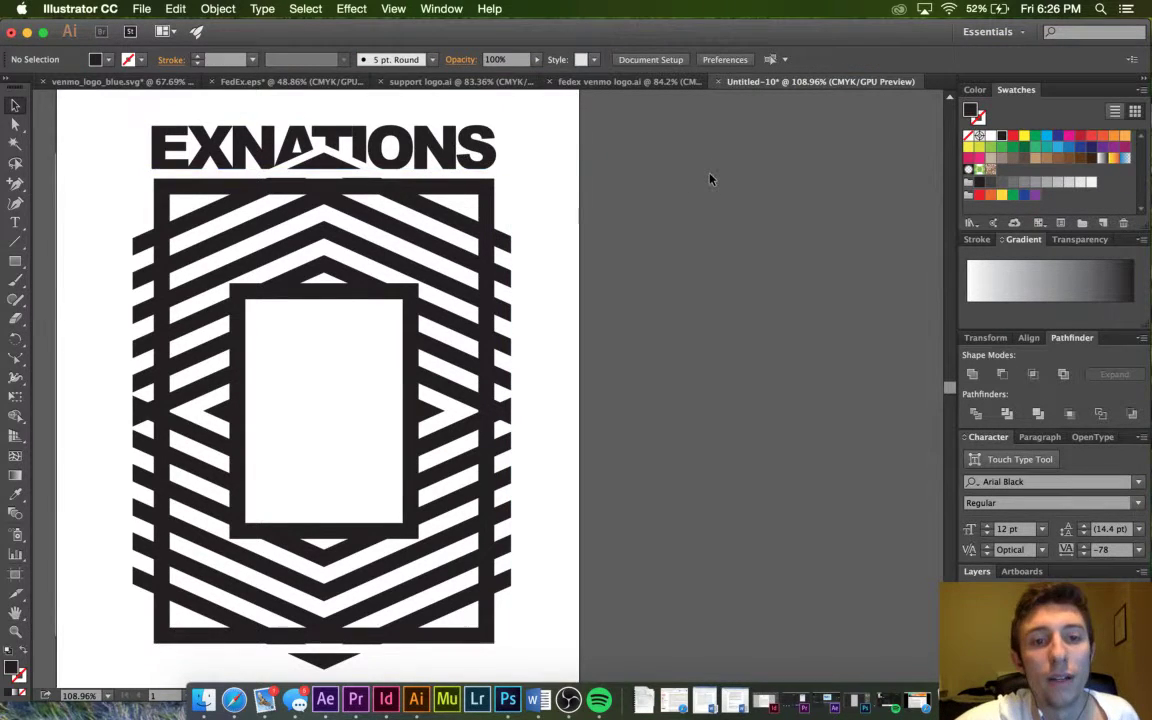
{"action": "scroll", "coordinate": [710, 178], "scroll_direction": "down", "scroll_amount": 3}
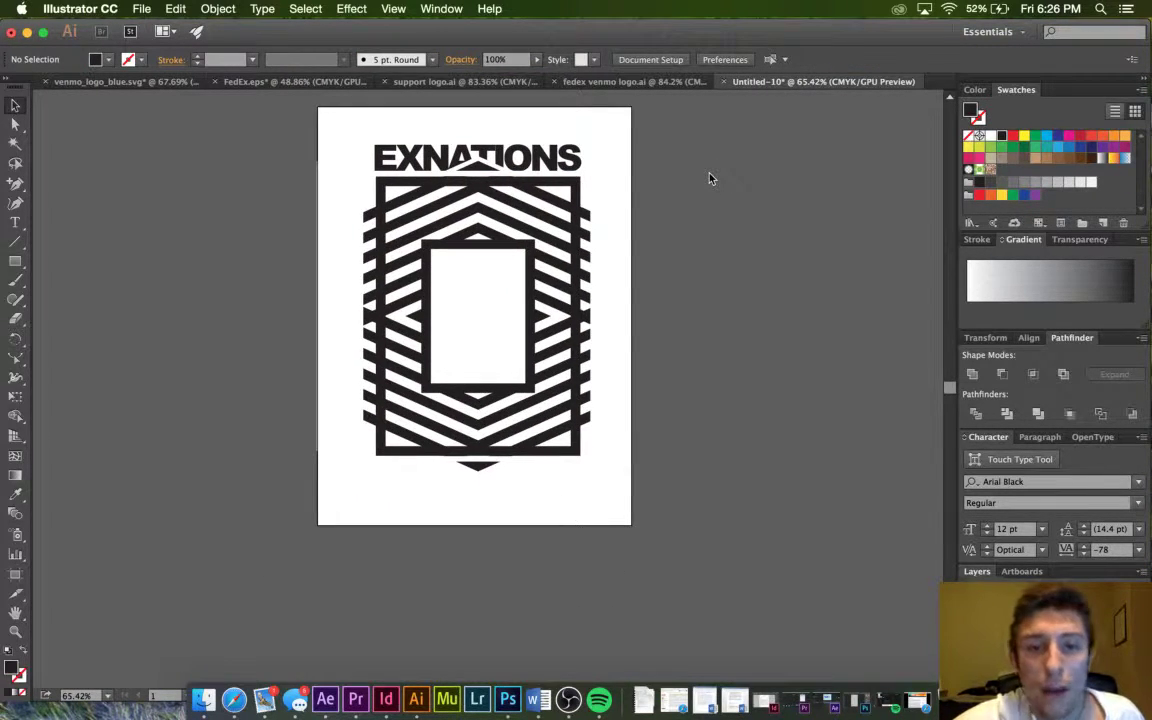
{"action": "scroll", "coordinate": [710, 178], "scroll_direction": "down", "scroll_amount": 2}
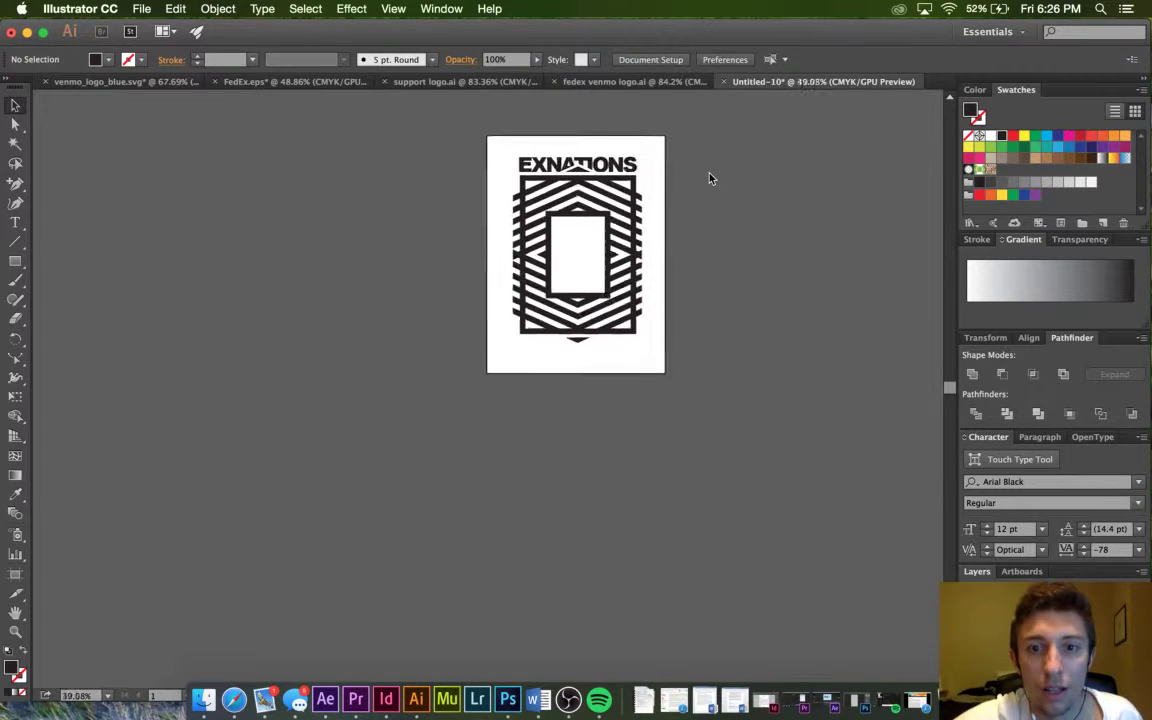
{"action": "scroll", "coordinate": [710, 178], "scroll_direction": "up", "scroll_amount": 3}
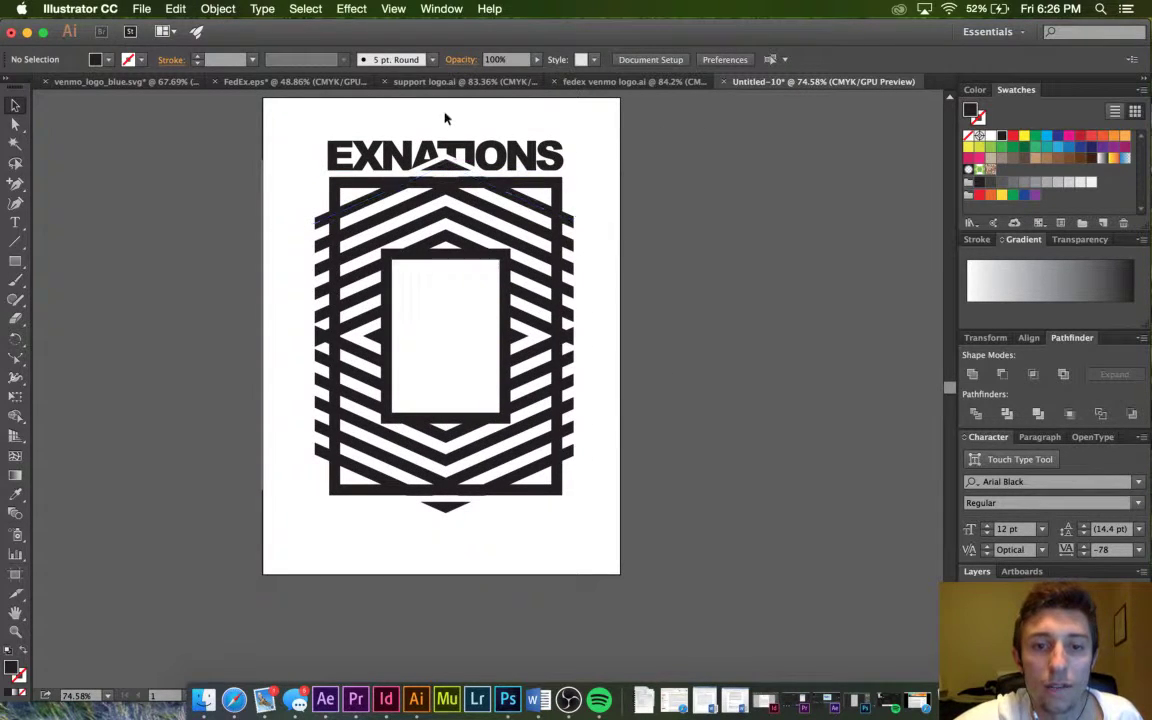
{"action": "scroll", "coordinate": [470, 170], "scroll_direction": "up", "scroll_amount": 3}
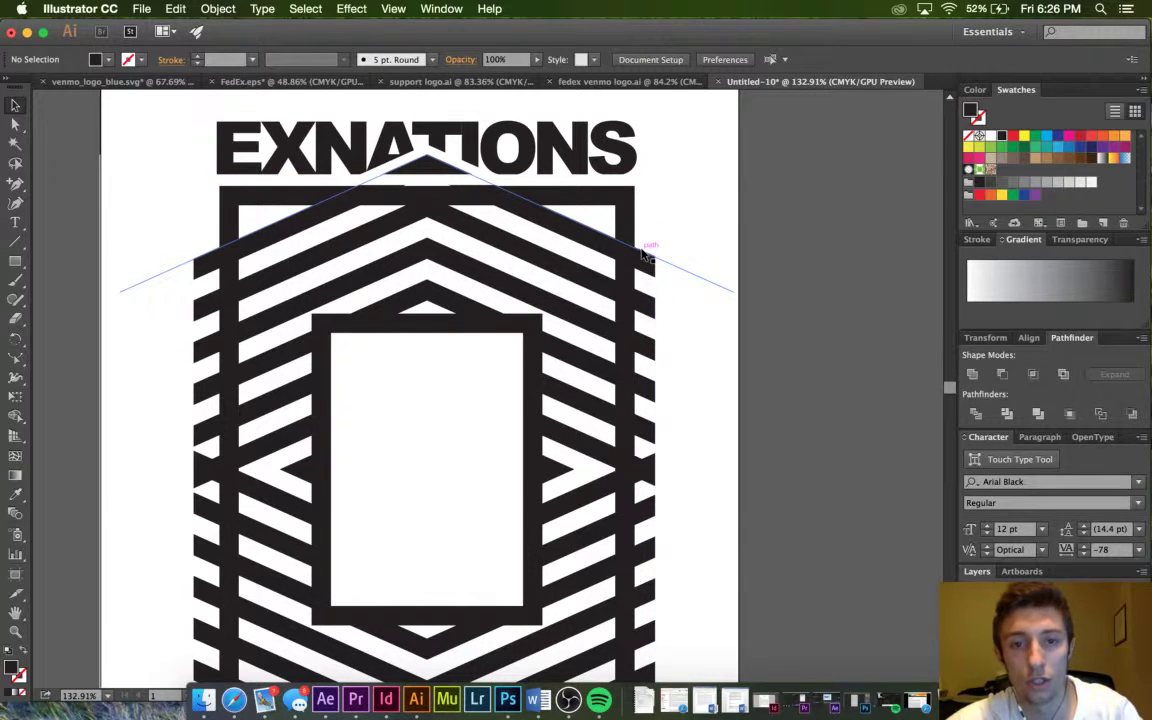
{"action": "left_click", "coordinate": [642, 254]}
{"action": "key", "text": "Delete"}
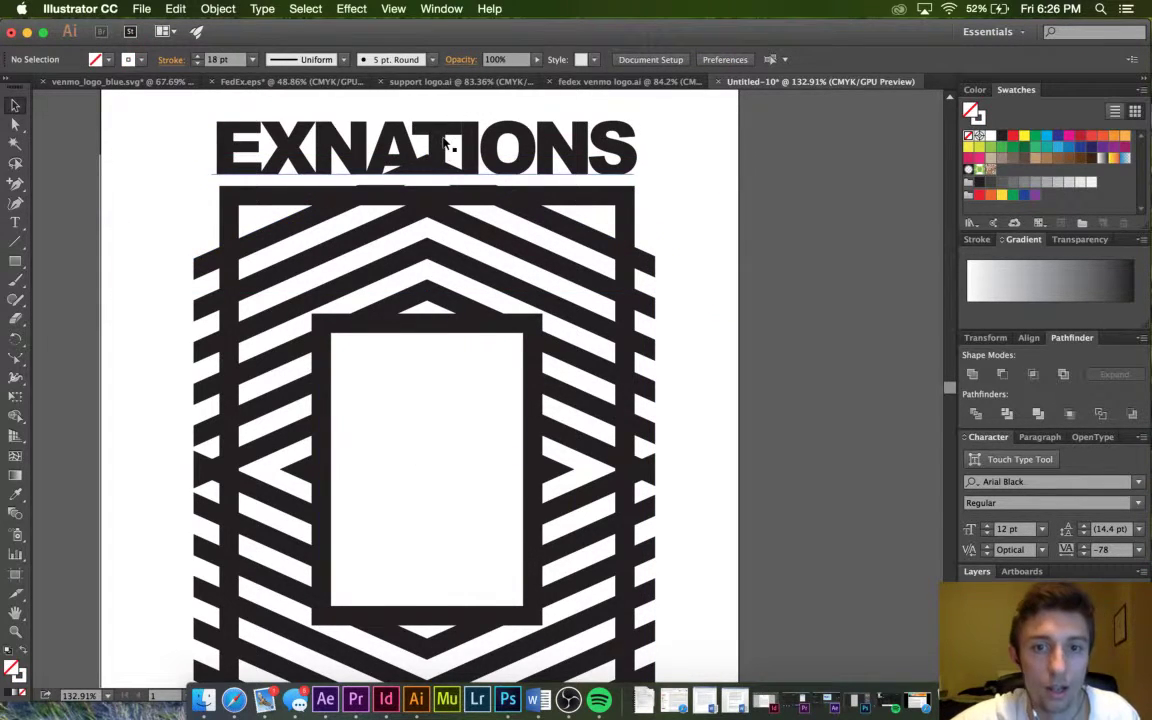
Move the EXNATIONS title off the poster onto the empty canvas to its right.
{"action": "scroll", "coordinate": [447, 145], "scroll_direction": "down", "scroll_amount": 3}
{"action": "left_click_drag", "start_coordinate": [447, 145], "coordinate": [738, 145]}
{"action": "left_click", "coordinate": [494, 115]}
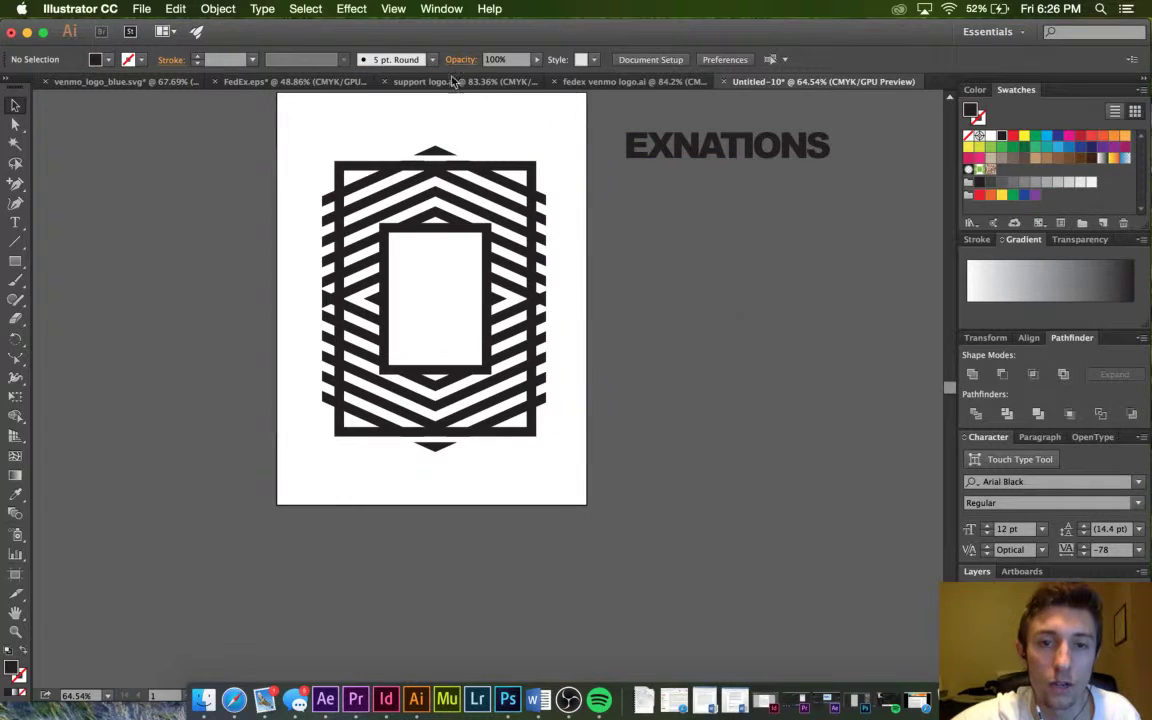
Nudge the white bar above the outer frame slightly down to cover the chevron slivers along the frame's upper edge.
{"action": "scroll", "coordinate": [449, 143], "scroll_direction": "up", "scroll_amount": 5}
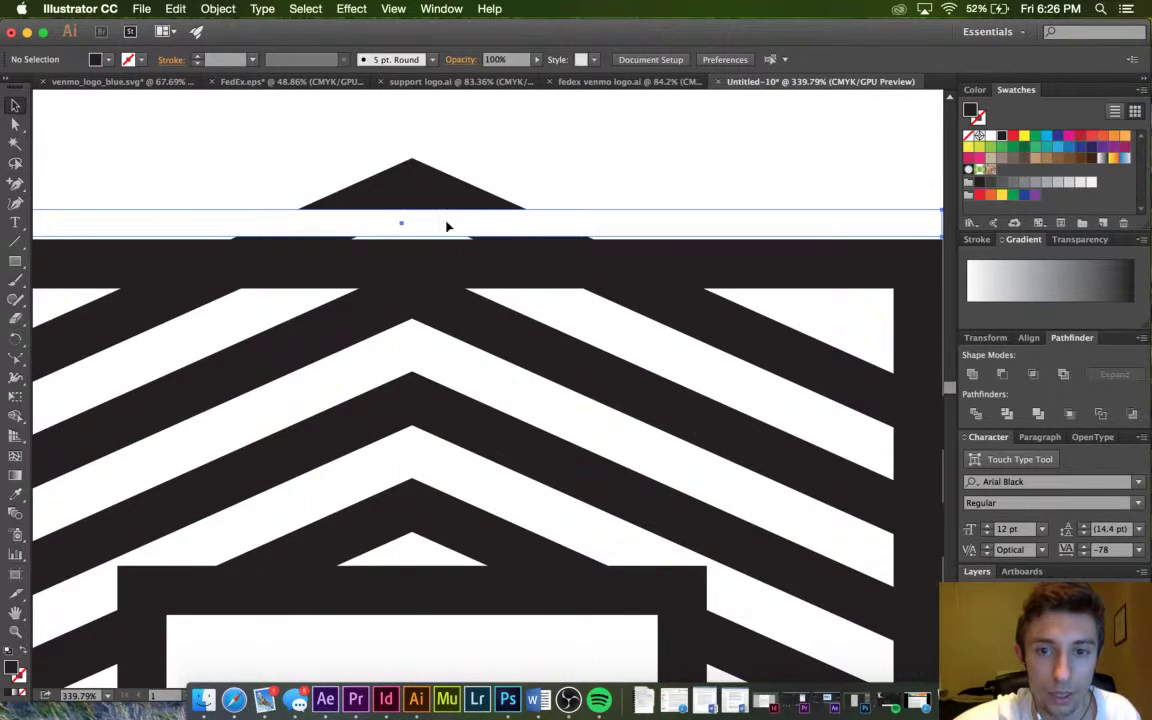
{"action": "left_click_drag", "start_coordinate": [447, 226], "coordinate": [449, 227]}
{"action": "left_click", "coordinate": [548, 156]}
{"action": "scroll", "coordinate": [553, 154], "scroll_direction": "down", "scroll_amount": 5}
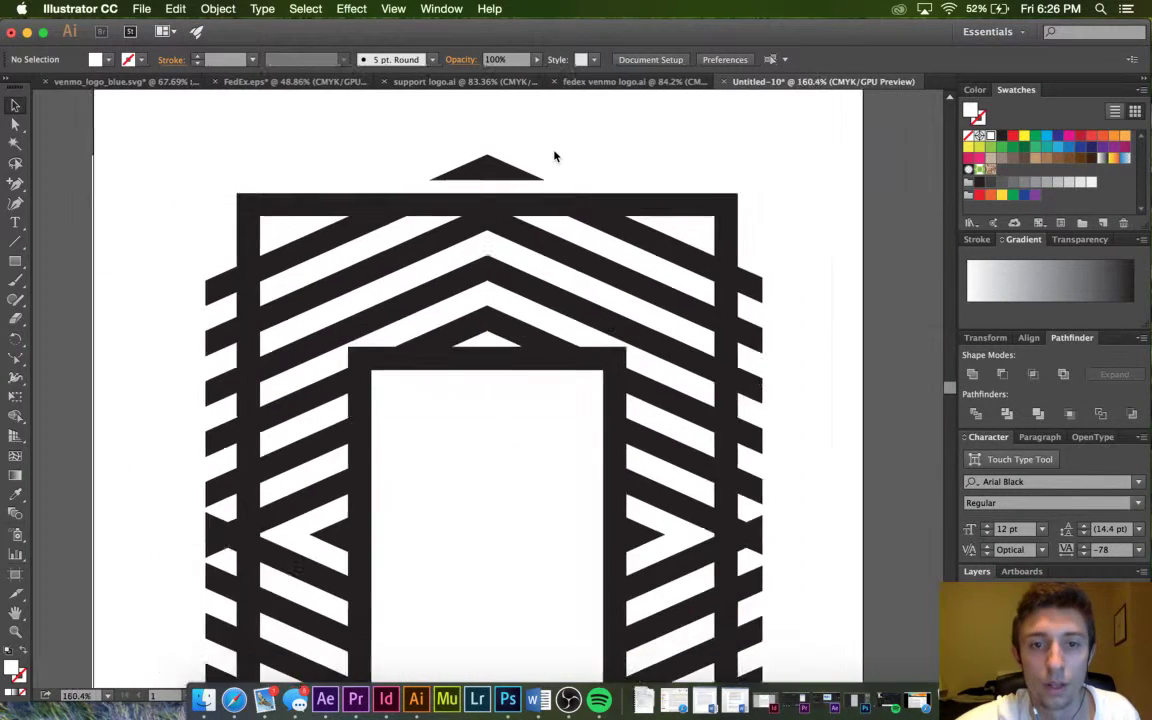
Place a backup copy of the complete frame and chevron artwork on the canvas left of the poster.
{"action": "left_click", "coordinate": [527, 160]}
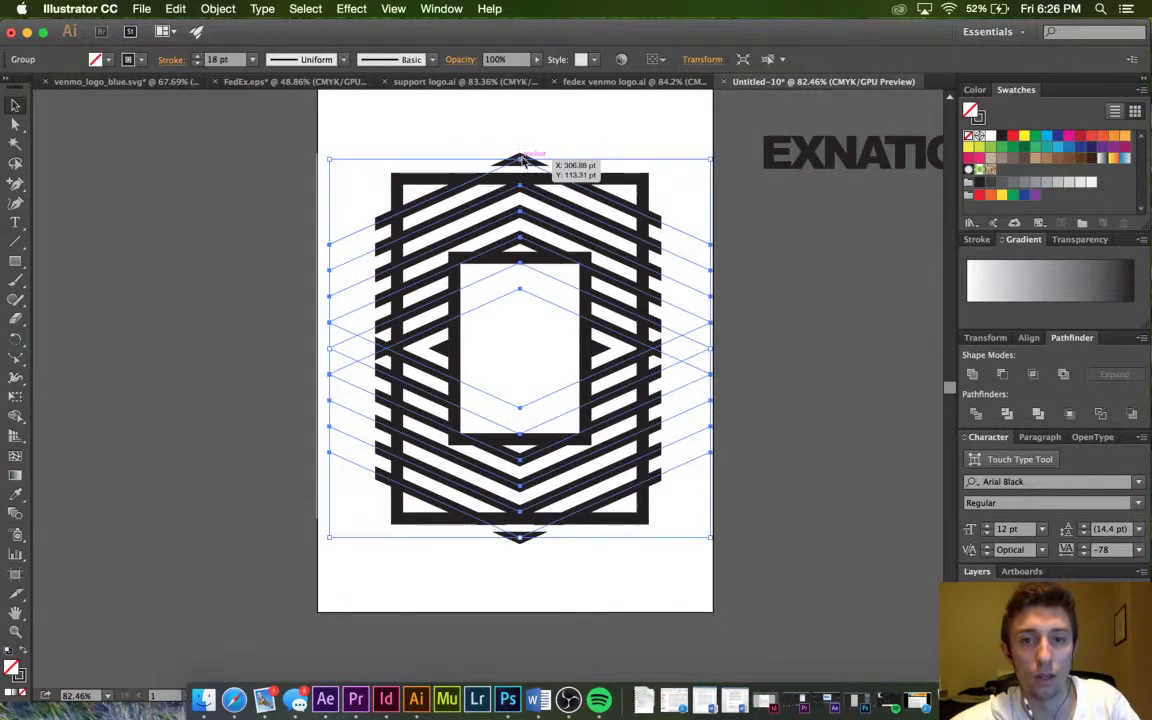
{"action": "scroll", "coordinate": [391, 235], "scroll_direction": "down", "scroll_amount": 4}
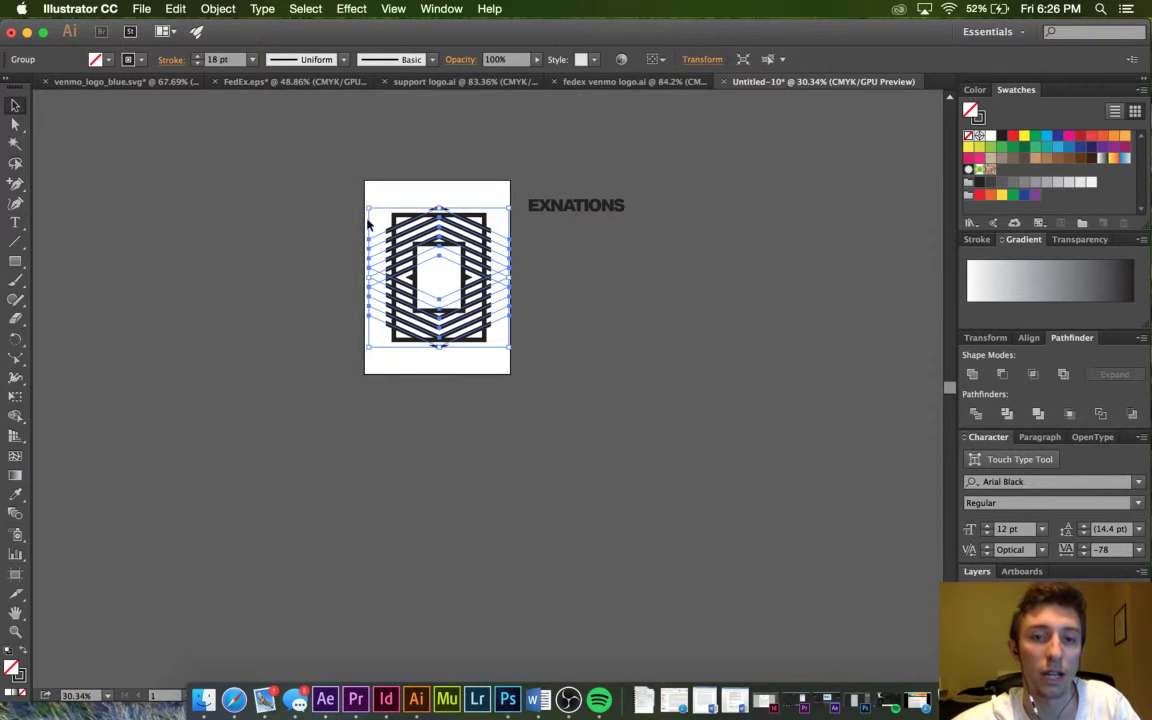
{"action": "left_click", "coordinate": [284, 168]}
{"action": "left_click_drag", "start_coordinate": [529, 424], "coordinate": [368, 200]}
{"action": "left_click_drag", "start_coordinate": [410, 300], "coordinate": [218, 300]}
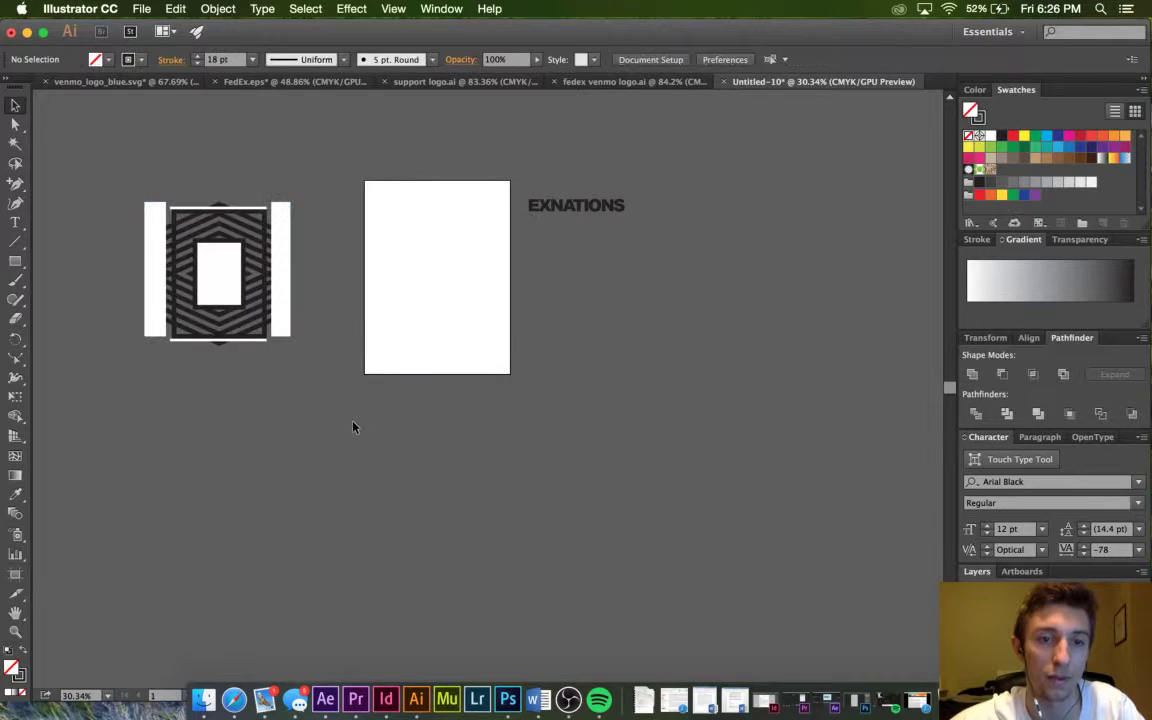
{"action": "key", "text": "super+z"}
{"action": "left_click_drag", "start_coordinate": [409, 280], "coordinate": [209, 288]}
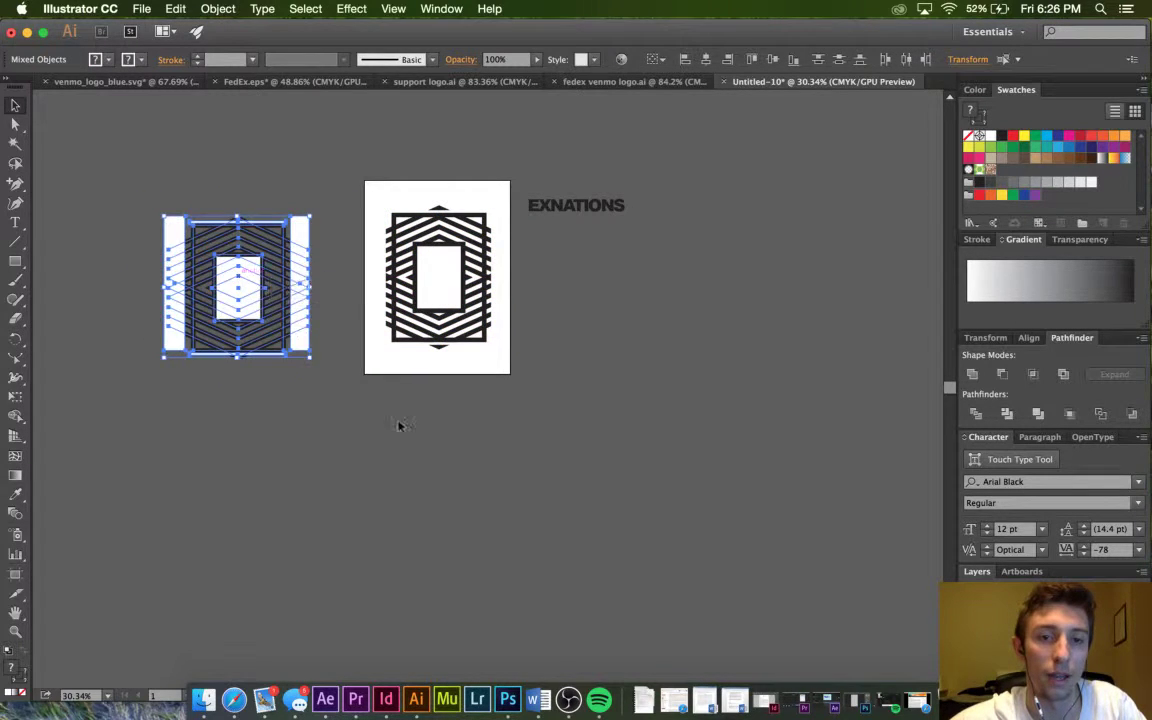
{"action": "left_click", "coordinate": [368, 386]}
Expand the fill and stroke of the poster's chevron group into filled shapes.
{"action": "scroll", "coordinate": [255, 264], "scroll_direction": "up", "scroll_amount": 2}
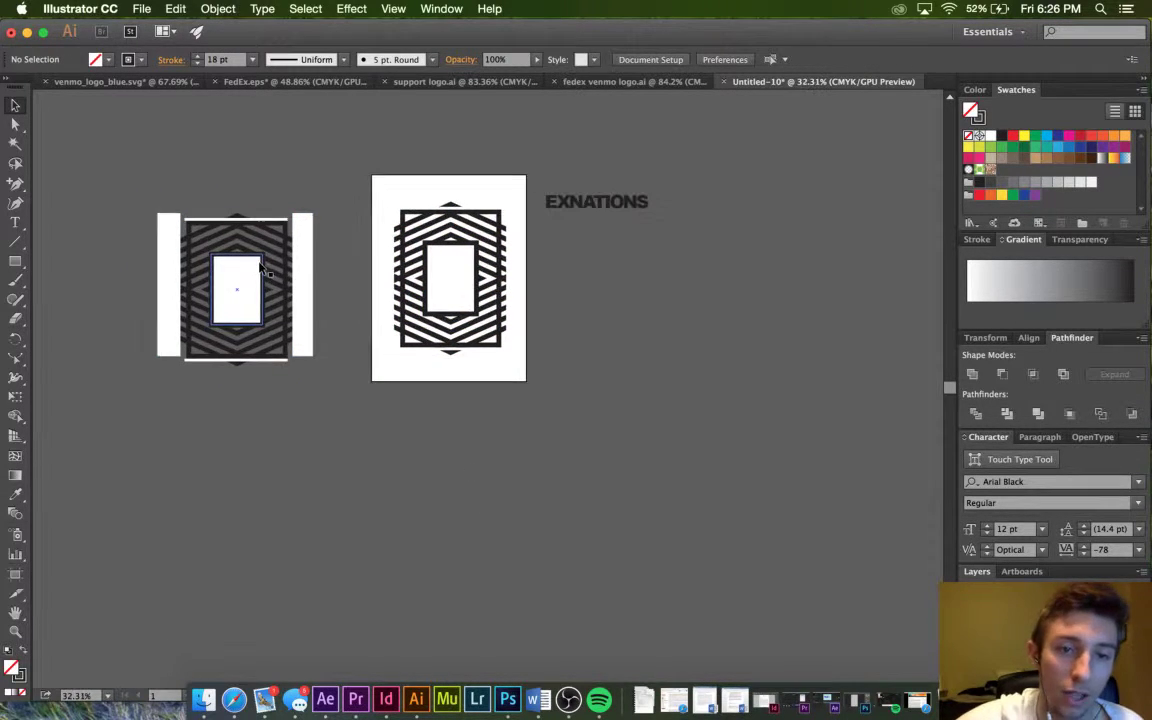
{"action": "scroll", "coordinate": [461, 257], "scroll_direction": "up", "scroll_amount": 3}
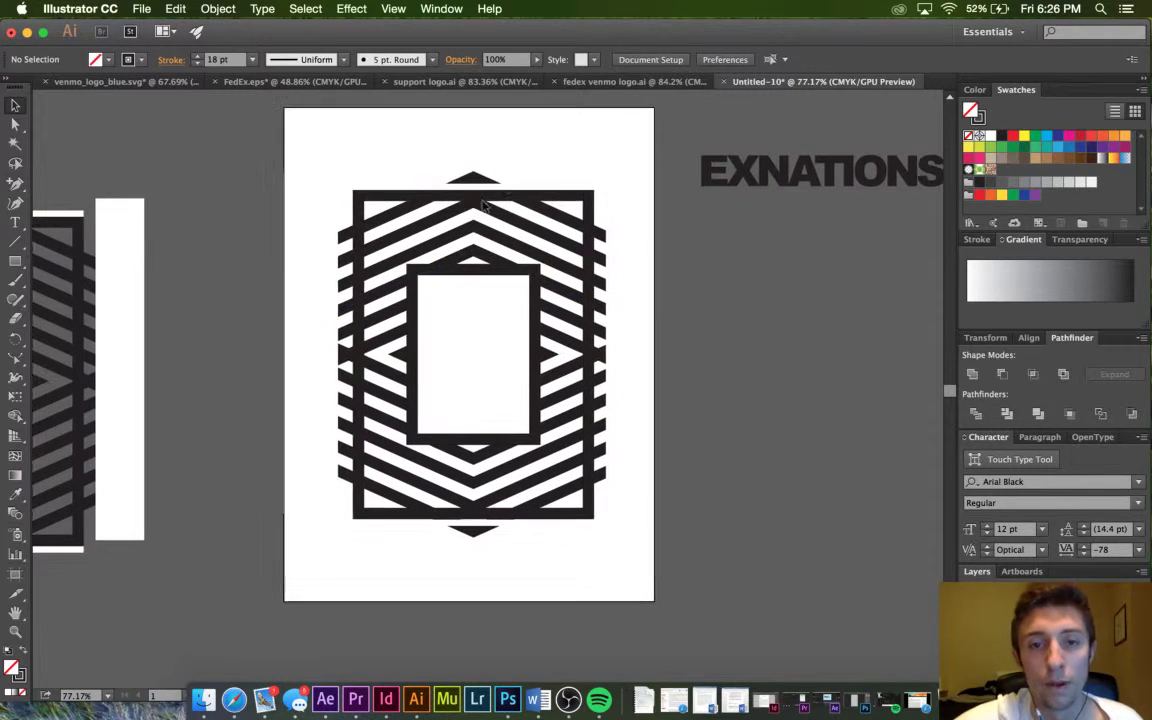
{"action": "left_click", "coordinate": [504, 245]}
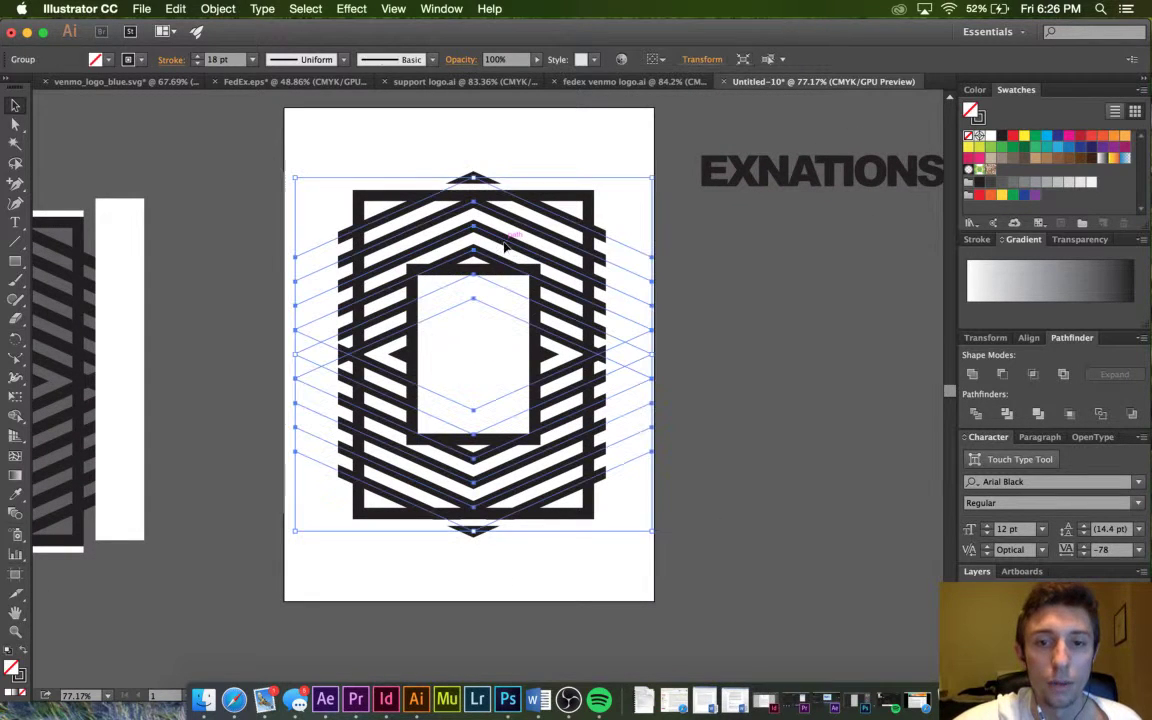
{"action": "left_click", "coordinate": [220, 8]}
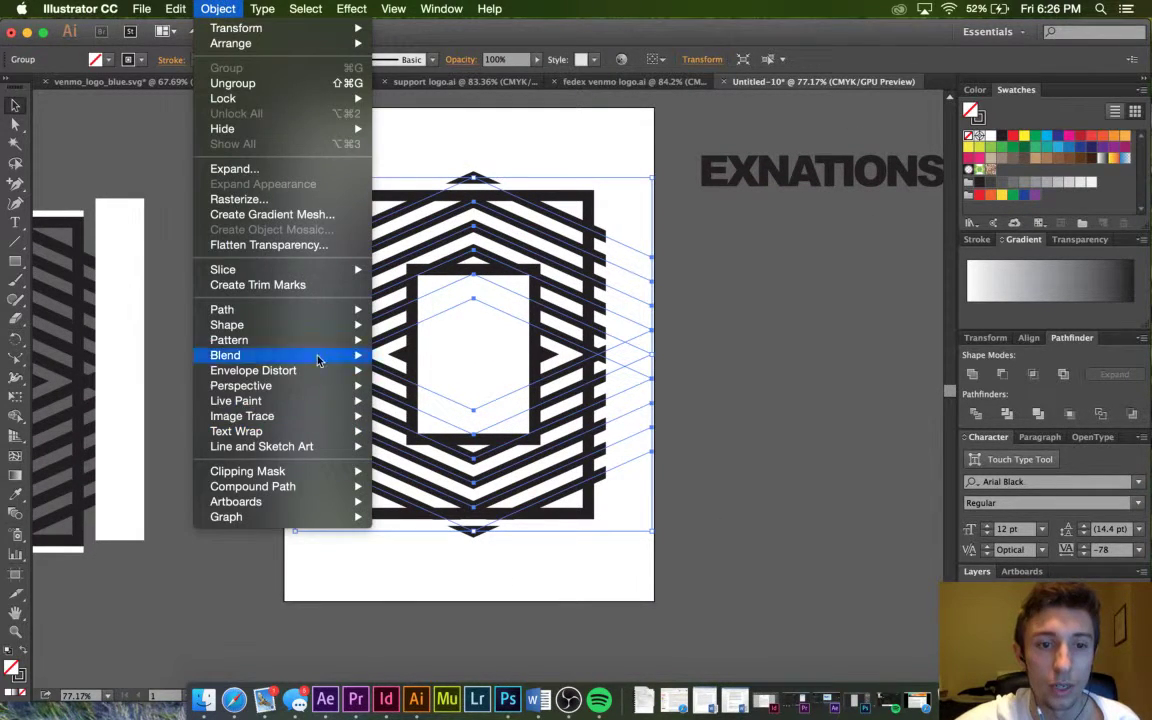
{"action": "left_click", "coordinate": [236, 170]}
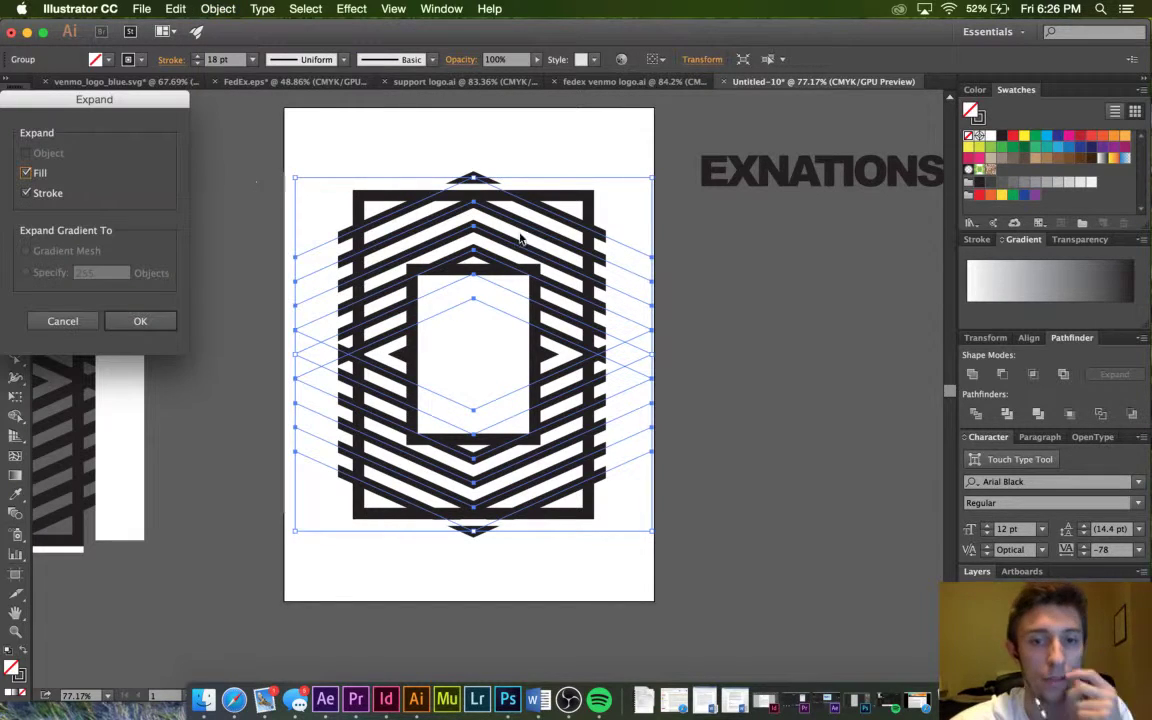
{"action": "left_click", "coordinate": [140, 322]}
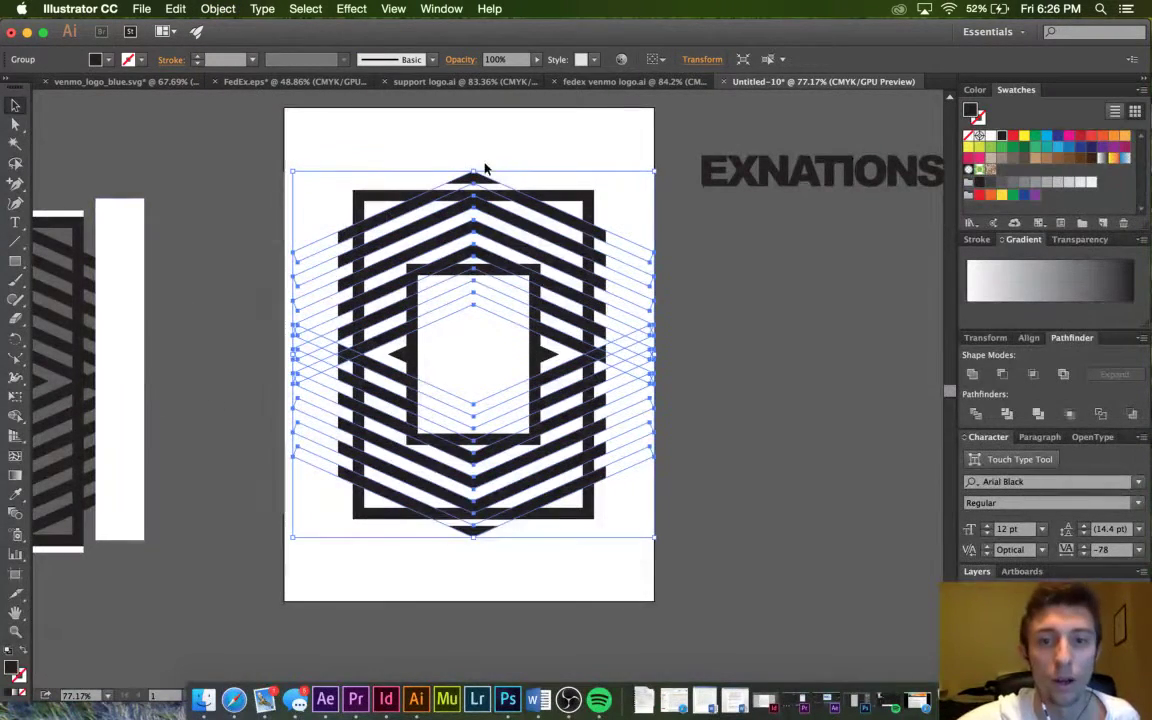
{"action": "left_click", "coordinate": [720, 266]}
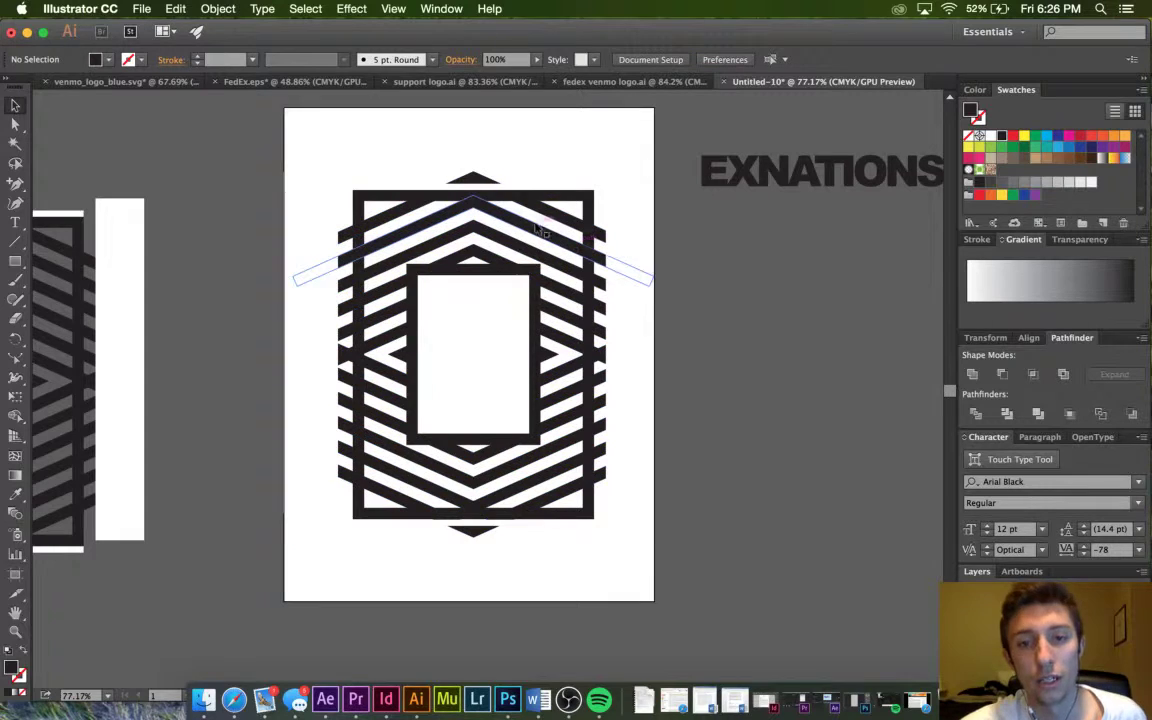
Make the expanded chevron group on the poster a single compound path.
{"action": "left_click", "coordinate": [522, 190]}
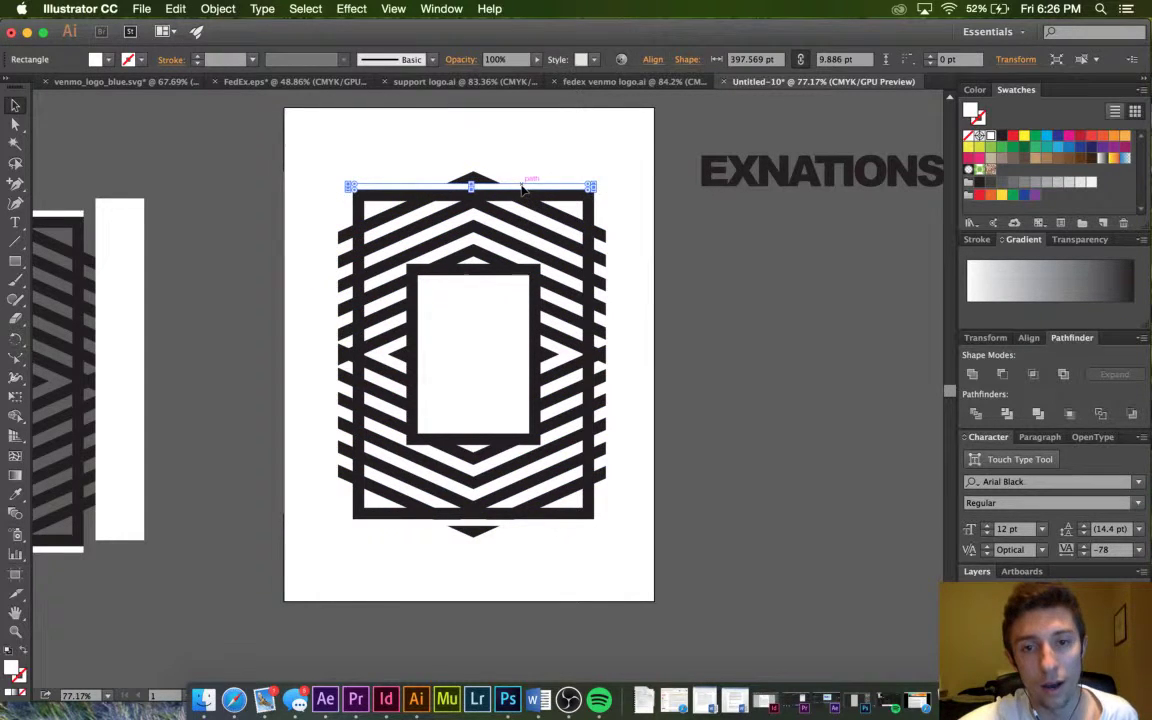
{"action": "left_click", "coordinate": [545, 212]}
{"action": "left_click", "coordinate": [225, 8]}
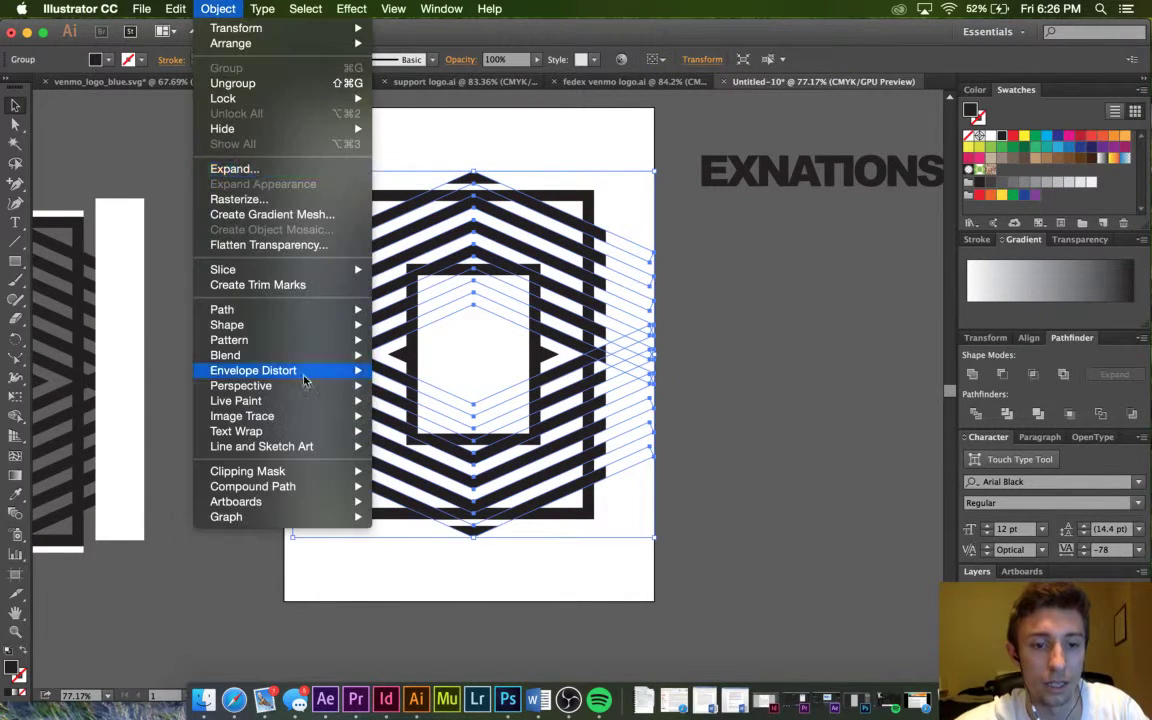
{"action": "mouse_move", "coordinate": [330, 486]}
{"action": "left_click", "coordinate": [404, 486]}
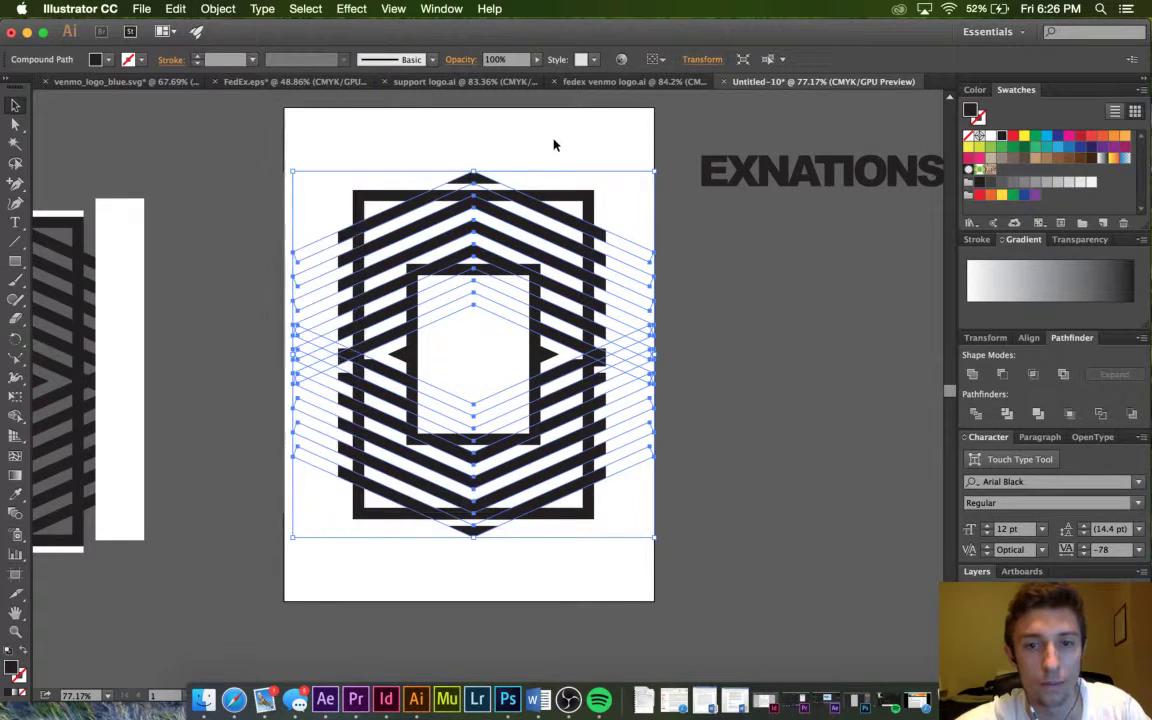
{"action": "left_click", "coordinate": [553, 155]}
Subtract the white bar above the outer frame from the chevron compound path using Minus Front.
{"action": "left_click", "coordinate": [545, 190]}
{"action": "left_click", "coordinate": [553, 220], "text": "shift"}
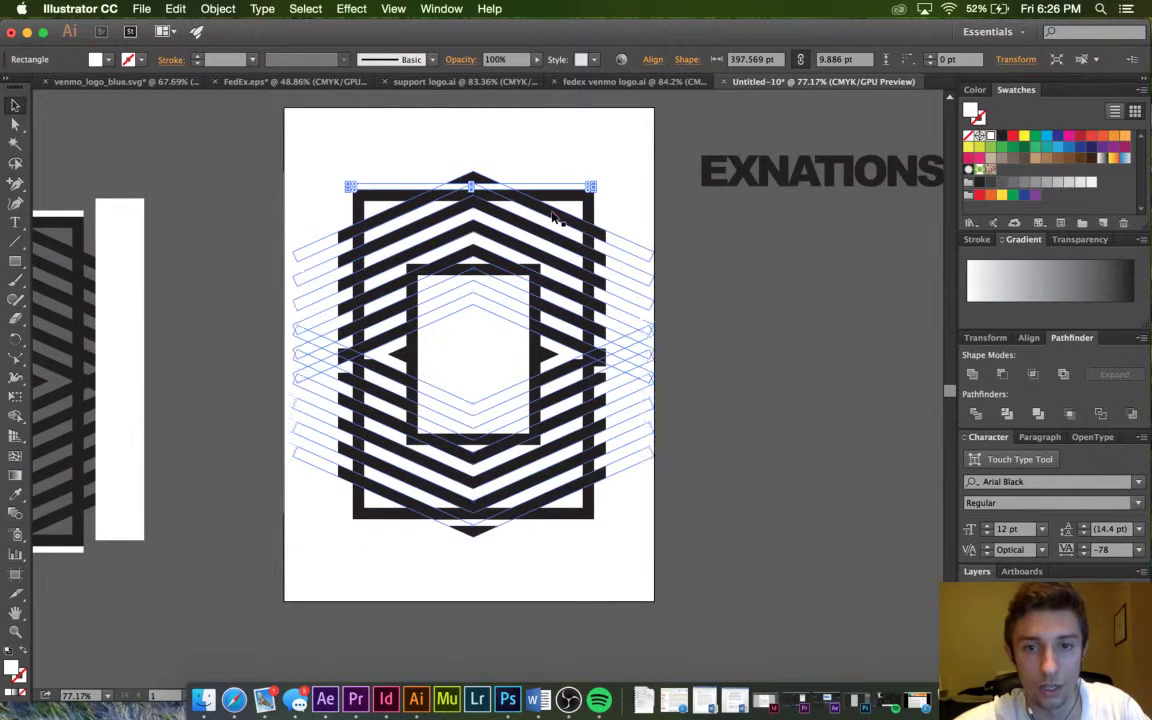
{"action": "left_click", "coordinate": [1006, 377]}
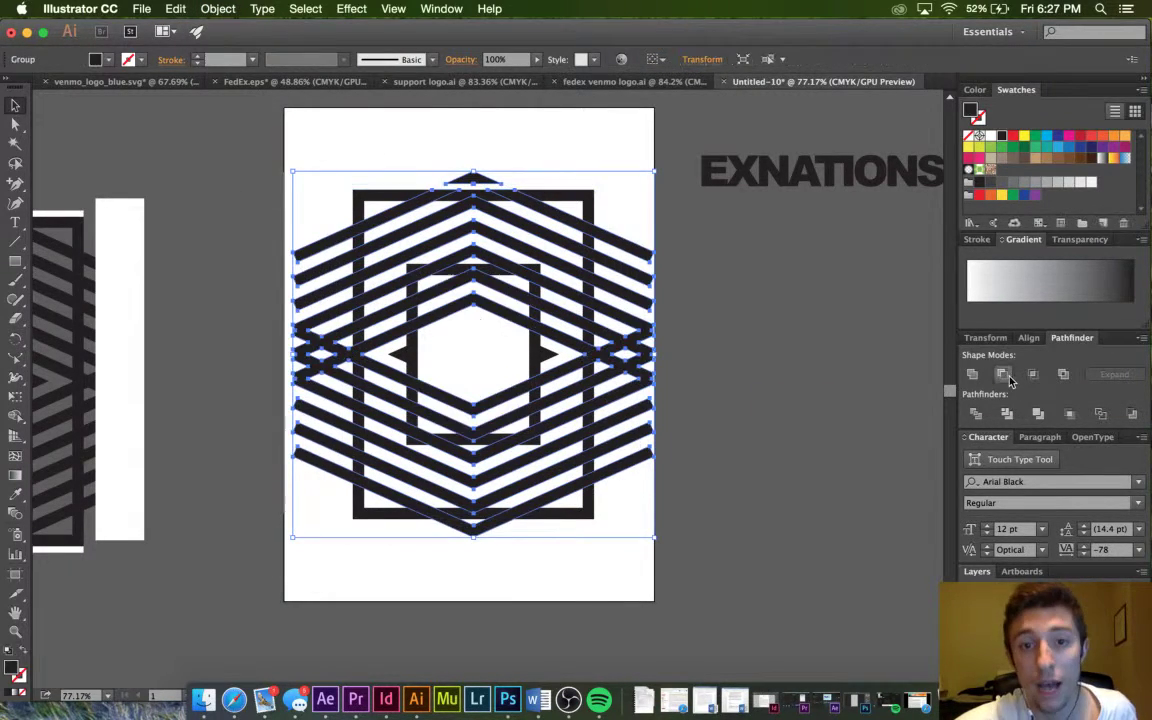
{"action": "left_click", "coordinate": [807, 335]}
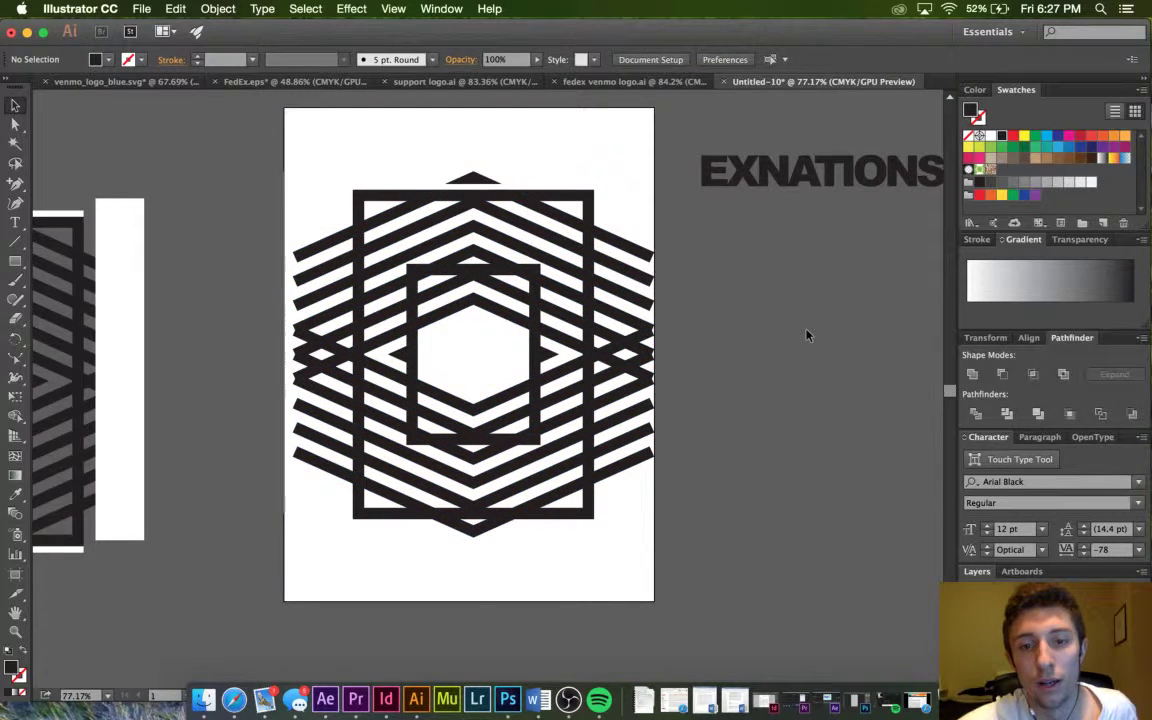
Send the cut chevron group to the back, behind the frames and white masking shapes.
{"action": "left_click", "coordinate": [606, 287]}
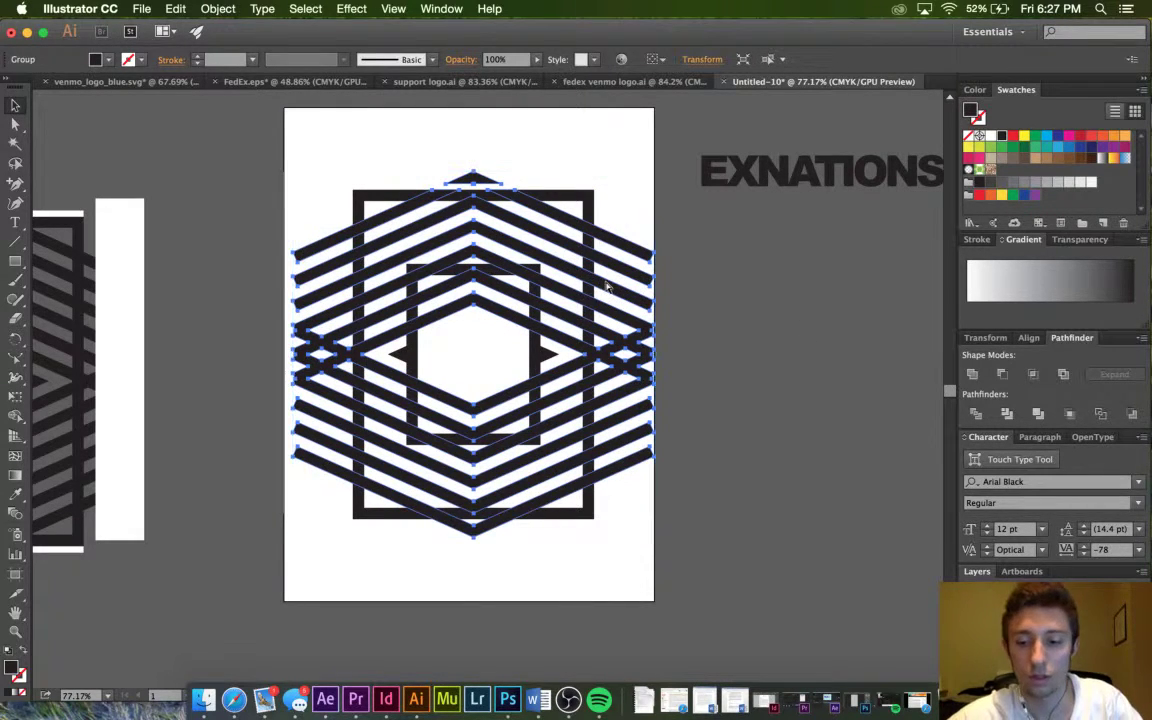
{"action": "key", "text": "super+shift+["}
{"action": "left_click", "coordinate": [814, 275]}
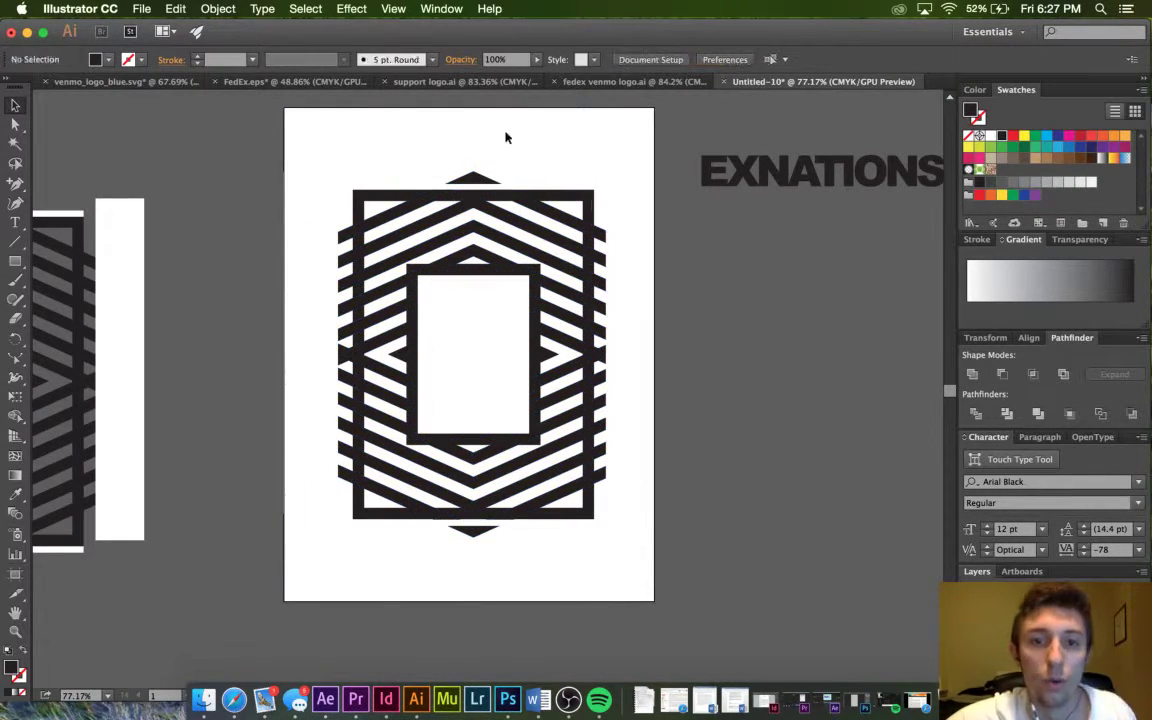
Isolate the chevron group and move its detached upper tip straight up, leaving room above the frame for the title.
{"action": "double_click", "coordinate": [481, 178]}
{"action": "left_click_drag", "start_coordinate": [481, 178], "coordinate": [481, 148]}
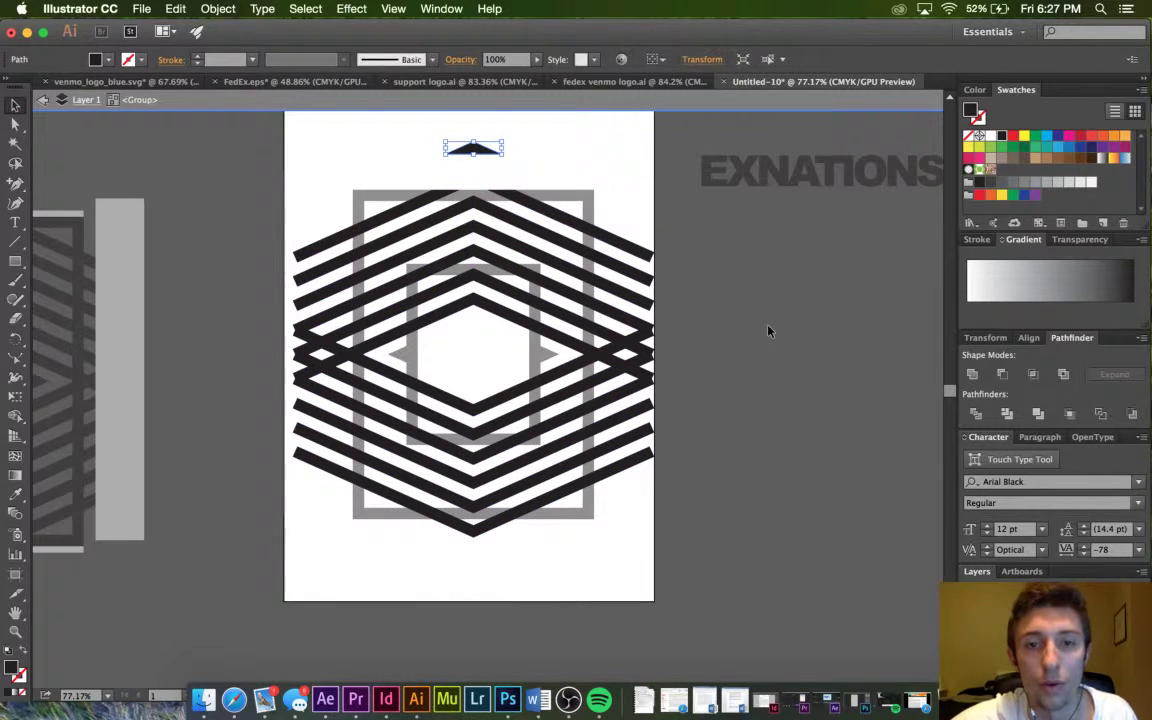
{"action": "left_click", "coordinate": [772, 333]}
{"action": "double_click", "coordinate": [774, 334]}
Place the EXNATIONS title between the raised chevron tip and the outer frame, nudging it left to centre it.
{"action": "left_click_drag", "start_coordinate": [810, 178], "coordinate": [460, 177]}
{"action": "key", "text": "Left"}
{"action": "key", "text": "Left"}
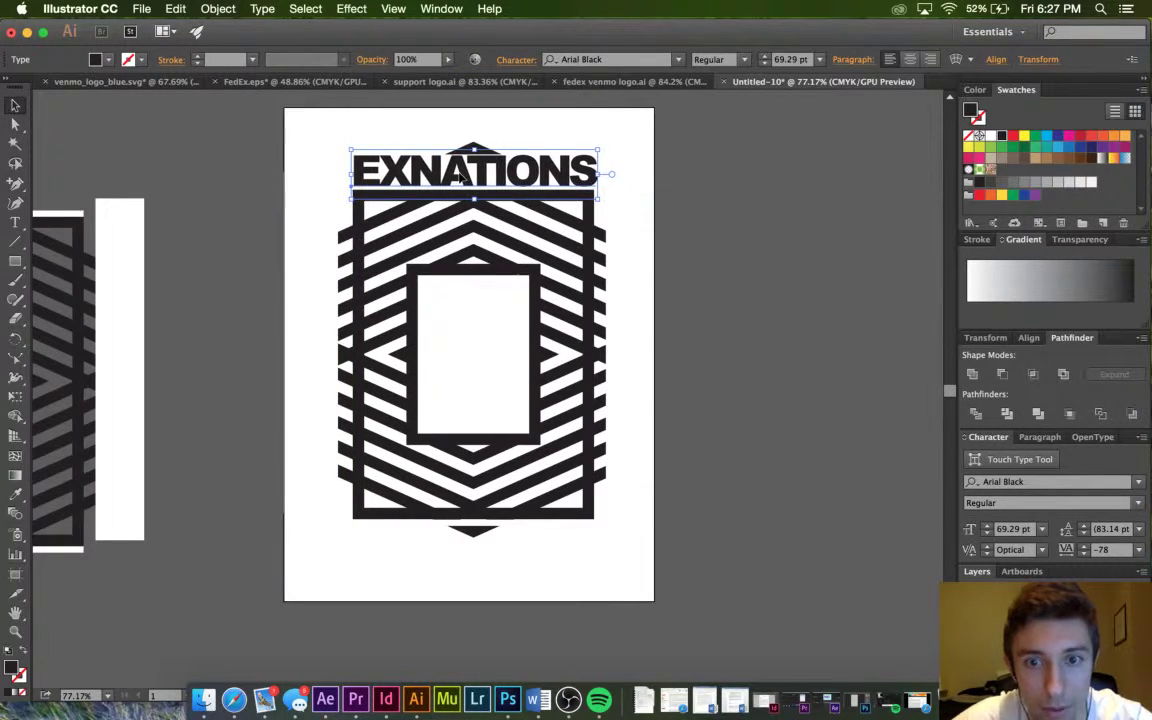
{"action": "mouse_move", "coordinate": [598, 147]}
{"action": "left_mouse_down"}
{"action": "mouse_move", "coordinate": [617, 146]}
{"action": "mouse_move", "coordinate": [599, 152]}
{"action": "left_mouse_up"}
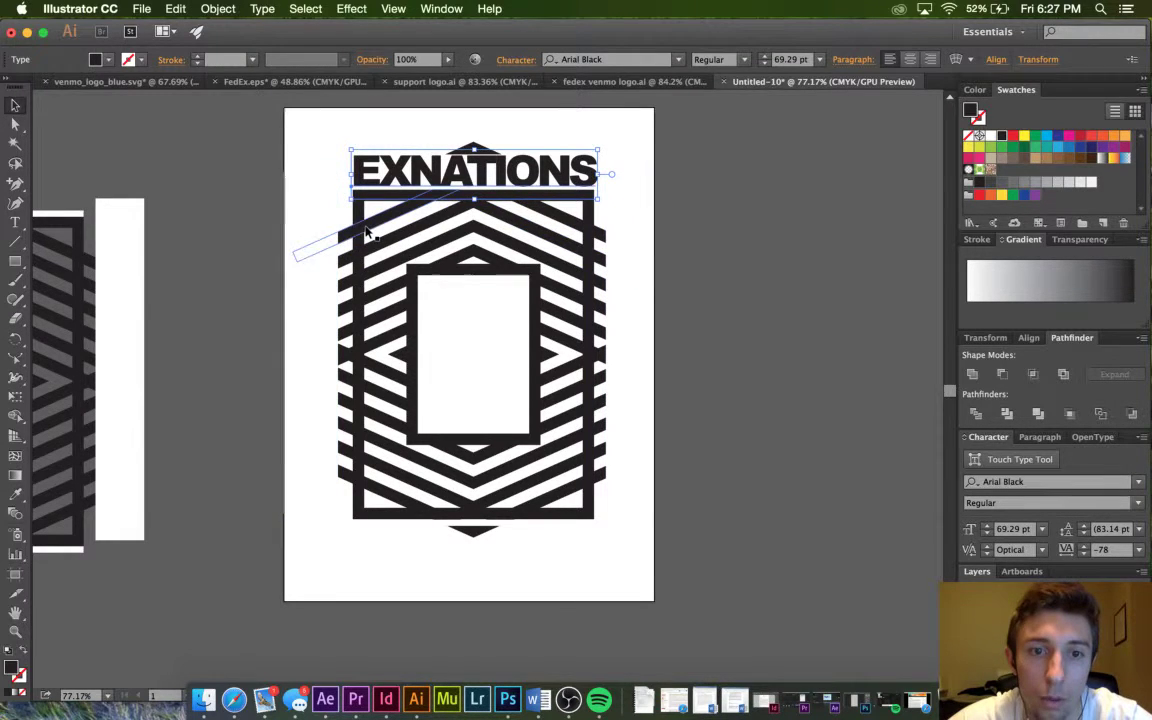
{"action": "left_click", "coordinate": [746, 290]}
Raise the chevron tip a little further and enlarge the EXNATIONS title to 76.57 pt, spanning the chevrons' full width.
{"action": "scroll", "coordinate": [746, 290], "scroll_direction": "down", "scroll_amount": 1}
{"action": "scroll", "coordinate": [673, 240], "scroll_direction": "down", "scroll_amount": 1}
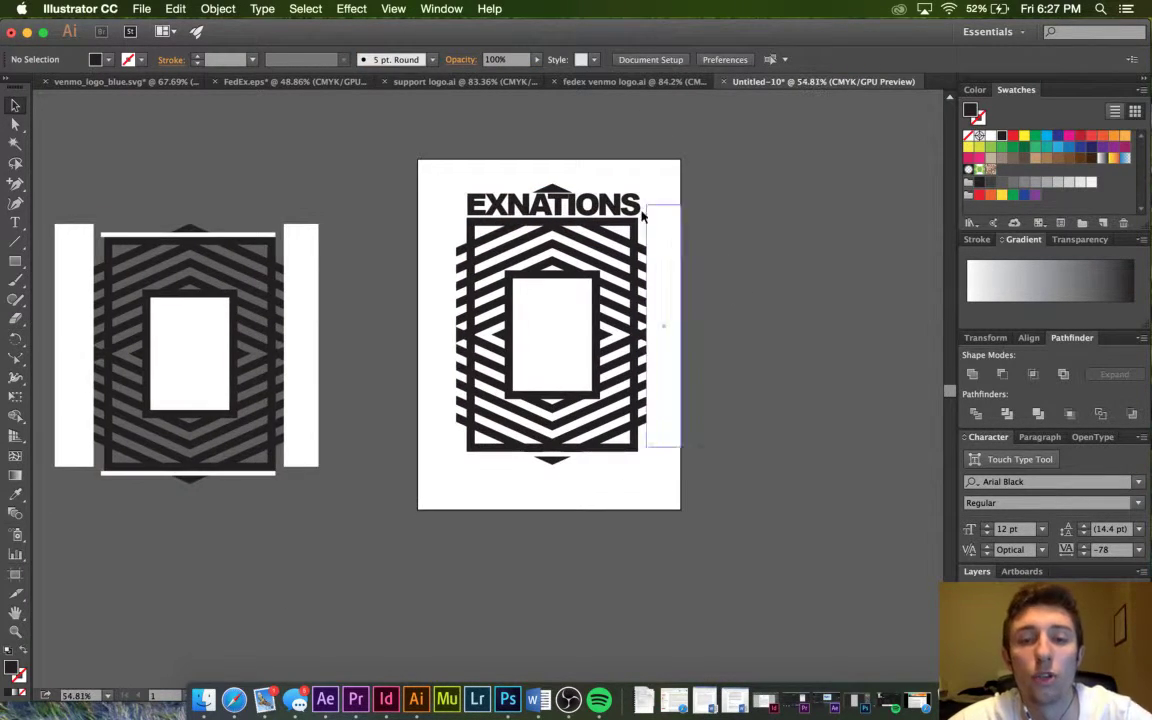
{"action": "left_click", "coordinate": [552, 188]}
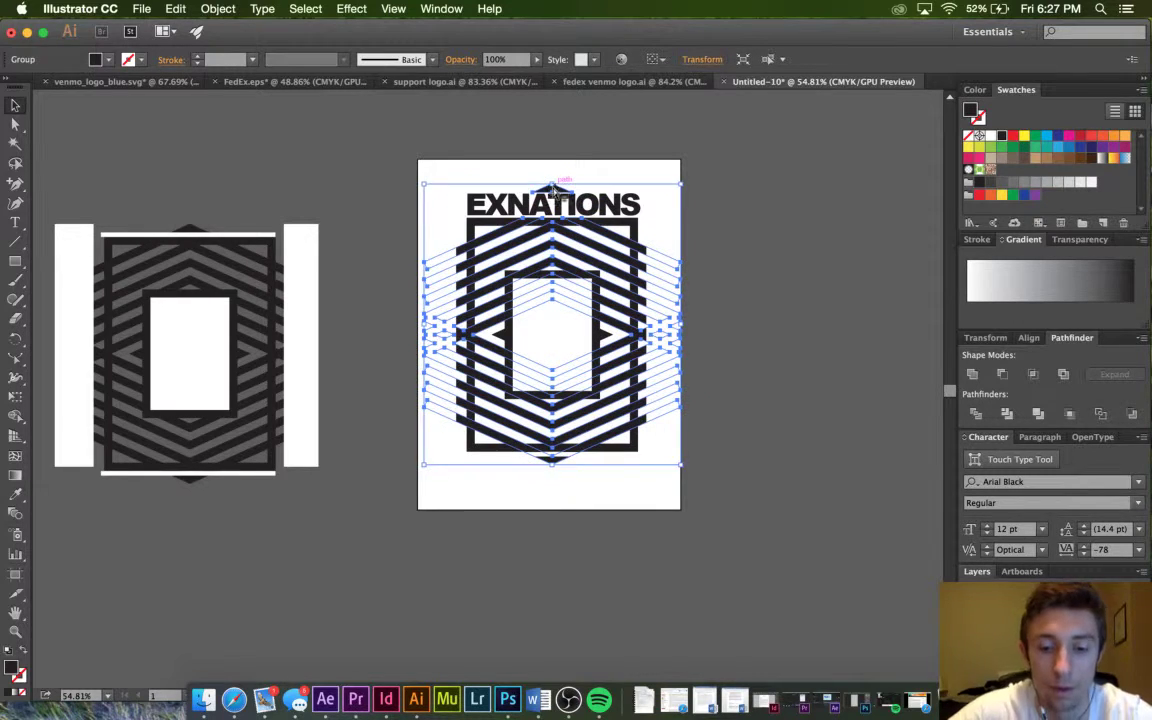
{"action": "left_click", "coordinate": [760, 220]}
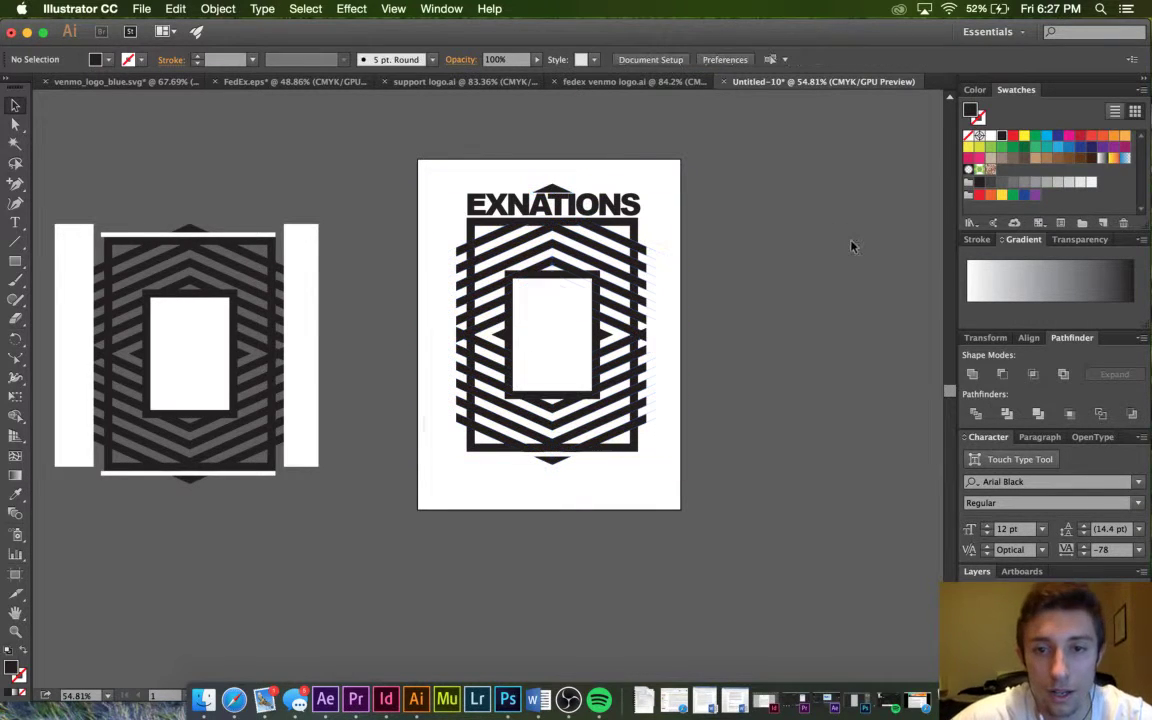
{"action": "left_click", "coordinate": [552, 190]}
{"action": "left_click_drag", "start_coordinate": [551, 190], "coordinate": [648, 186]}
{"action": "left_click", "coordinate": [700, 229]}
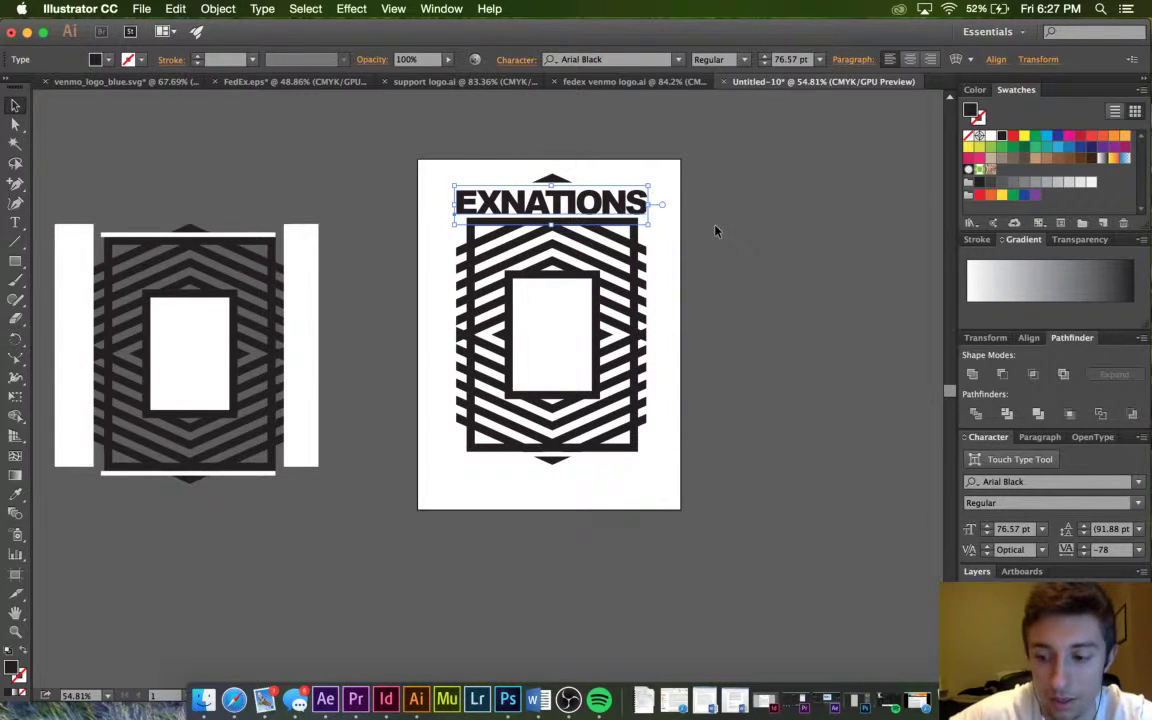
Nudge the enlarged EXNATIONS title slightly upward, widening the gap above the outer frame.
{"action": "key", "text": "Up"}
{"action": "key", "text": "Up"}
{"action": "key", "text": "Up"}
{"action": "key", "text": "Up"}
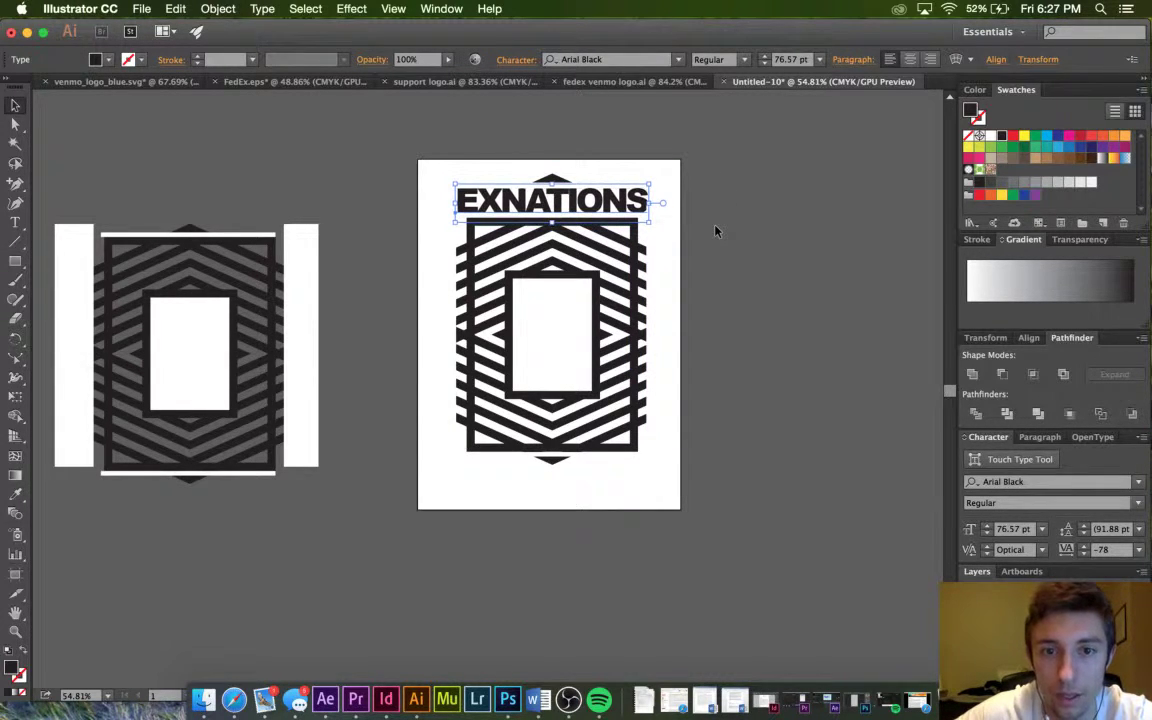
{"action": "left_click", "coordinate": [806, 285]}
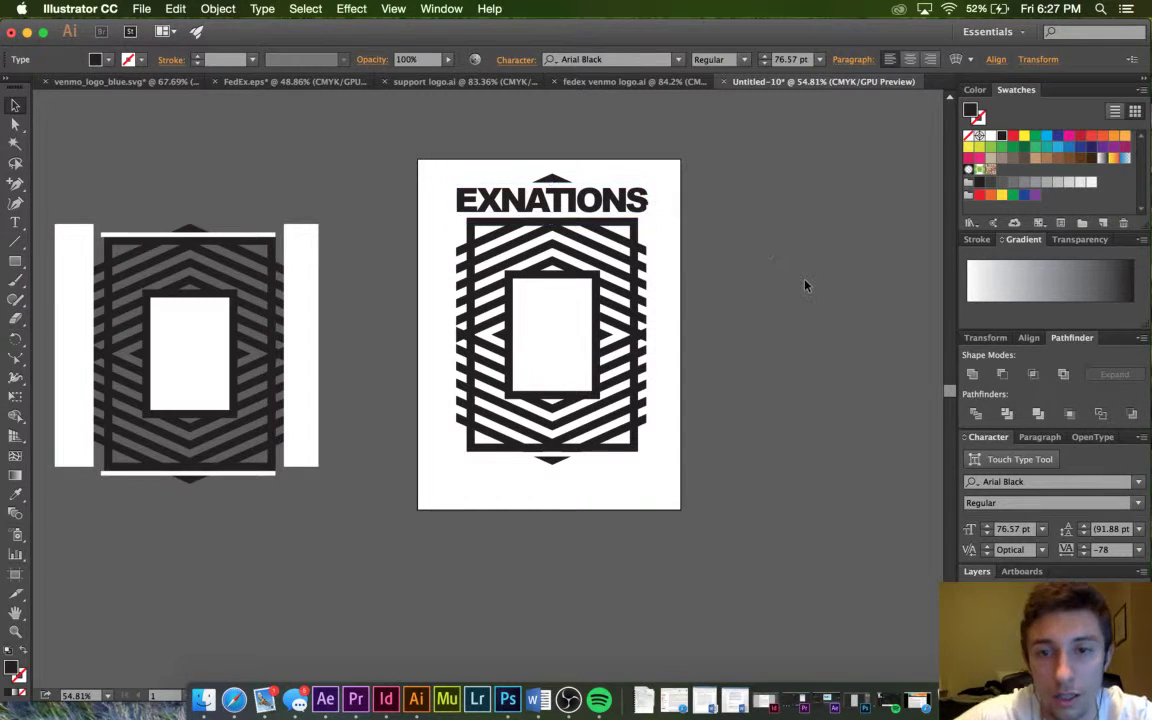
{"action": "scroll", "coordinate": [806, 285], "scroll_direction": "down", "scroll_amount": 2}
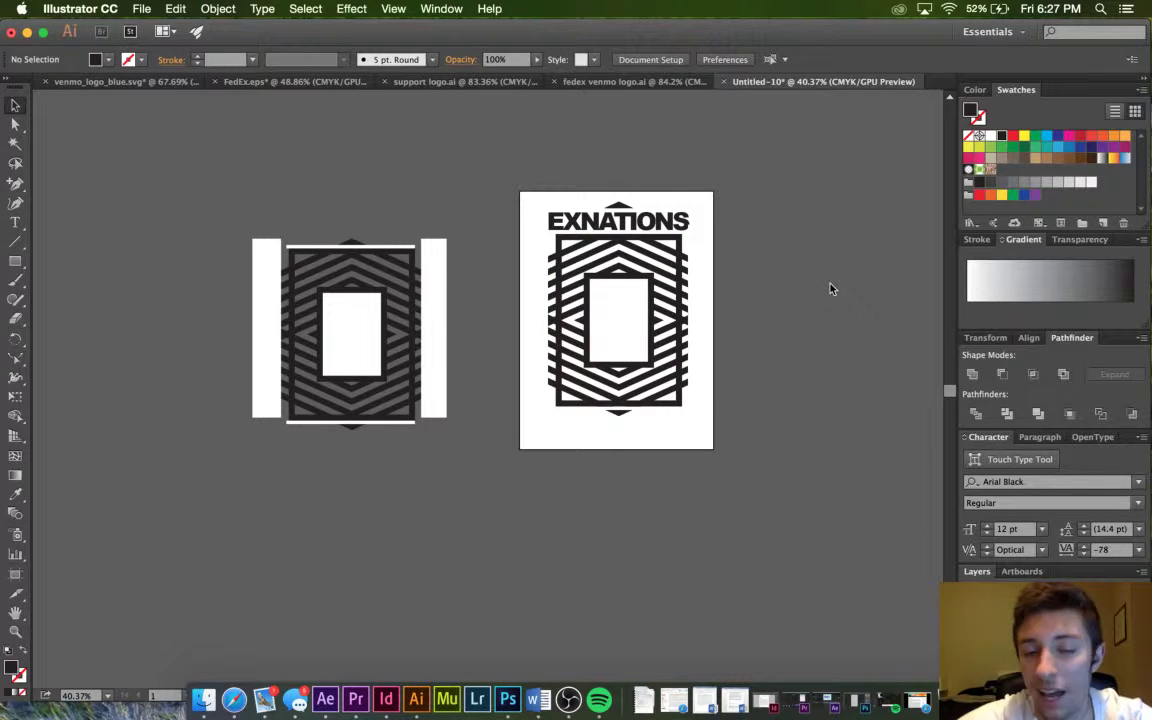
Undo the title's upward nudges and its enlargement, restoring the 69.29 pt size.
{"action": "key", "text": "super+z"}
{"action": "key", "text": "super+z"}
{"action": "key", "text": "super+z"}
{"action": "key", "text": "super+z"}
{"action": "key", "text": "super+z"}
{"action": "left_click", "coordinate": [814, 256]}
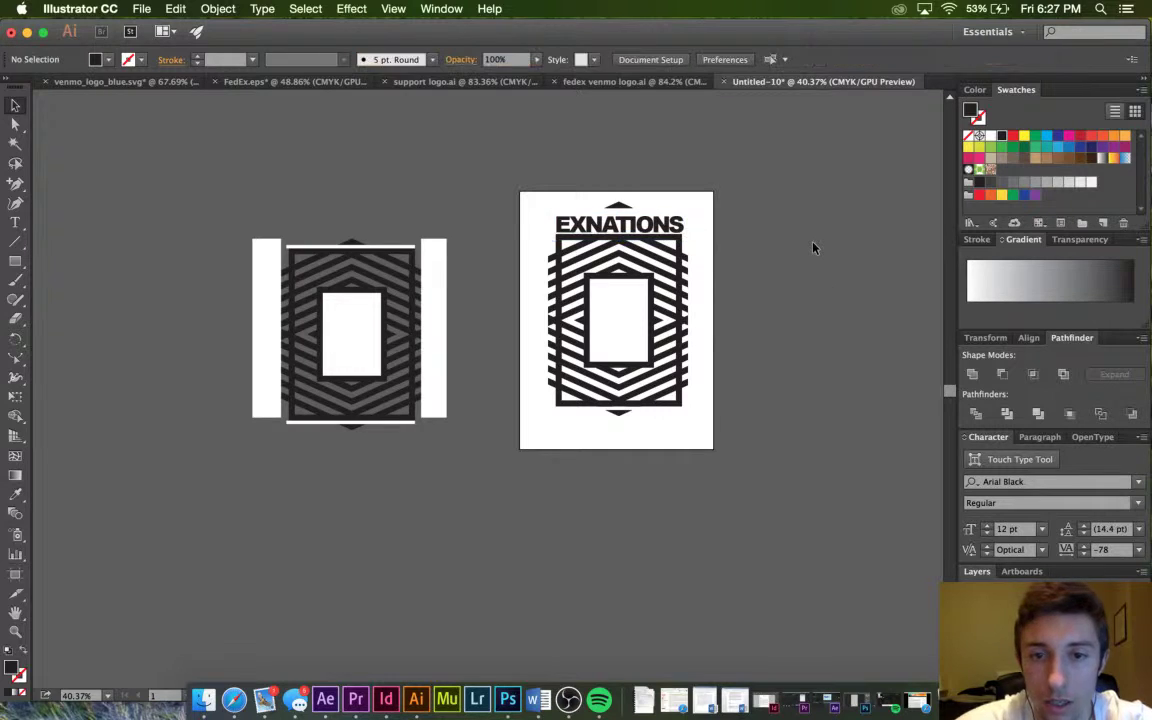
Shift the EXNATIONS title very slightly sideways so its first letter lines up with the outer frame's left edge.
{"action": "scroll", "coordinate": [813, 248], "scroll_direction": "up", "scroll_amount": 5}
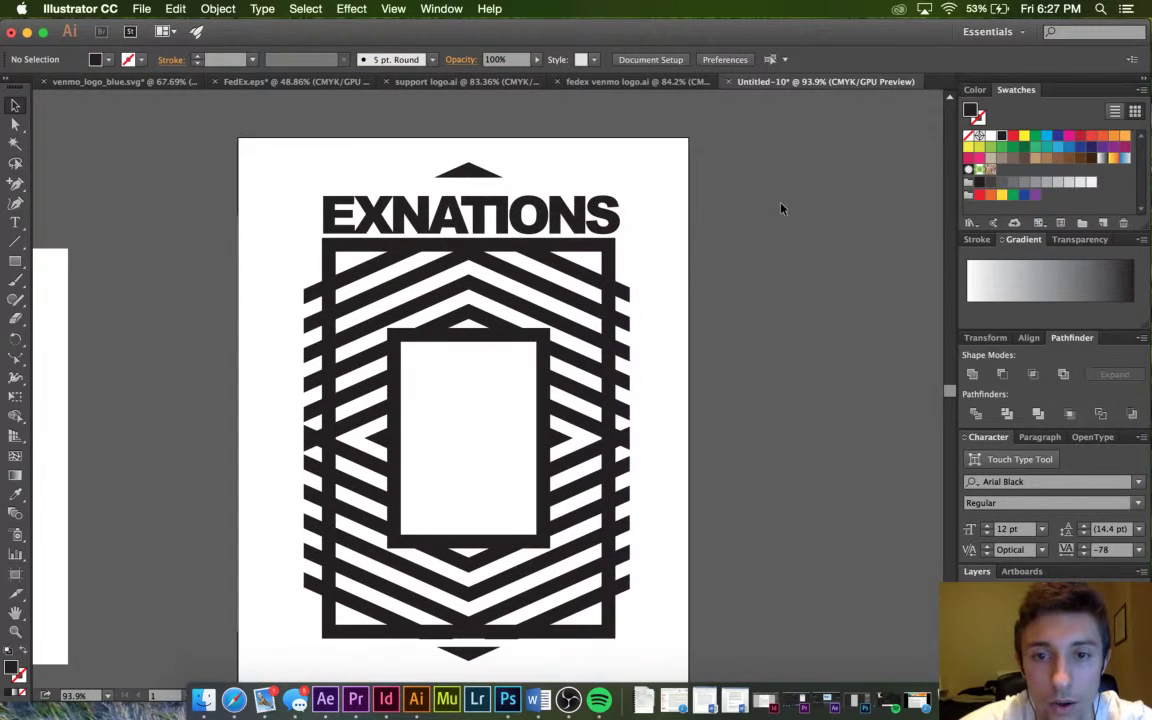
{"action": "left_click", "coordinate": [355, 222]}
{"action": "scroll", "coordinate": [355, 222], "scroll_direction": "up", "scroll_amount": 4}
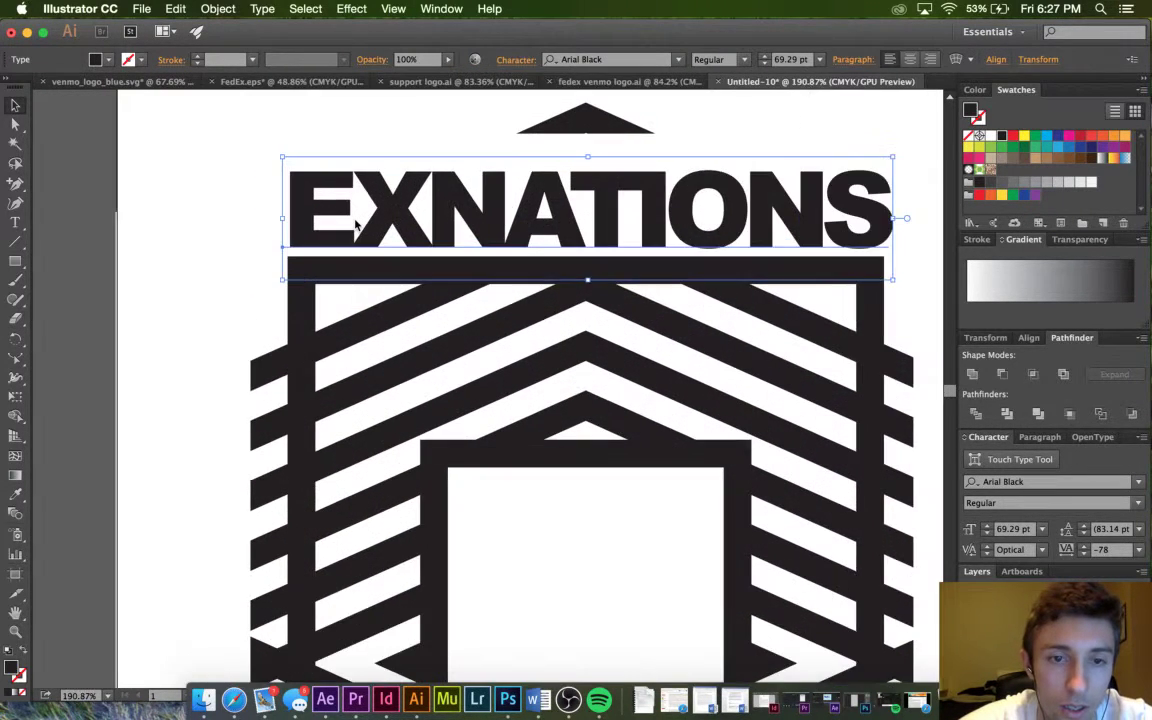
{"action": "scroll", "coordinate": [355, 222], "scroll_direction": "up", "scroll_amount": 2}
{"action": "left_click", "coordinate": [188, 290]}
{"action": "left_click_drag", "start_coordinate": [293, 212], "coordinate": [291, 212]}
{"action": "left_click", "coordinate": [165, 307]}
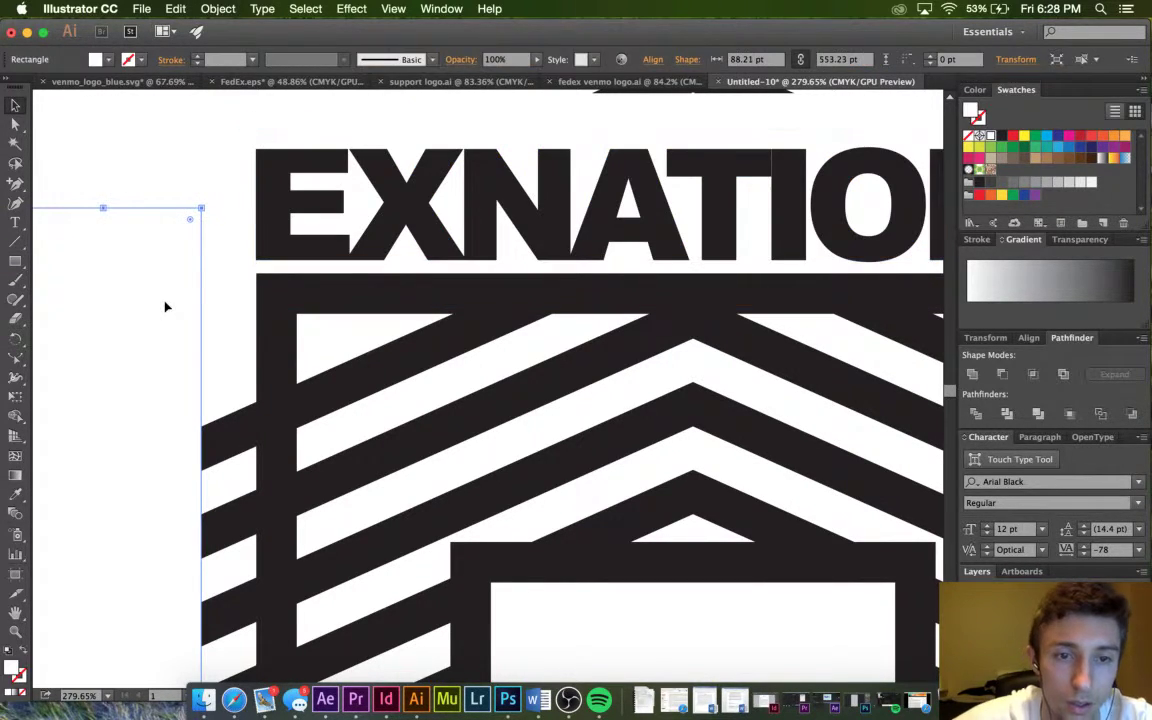
{"action": "left_click", "coordinate": [293, 200]}
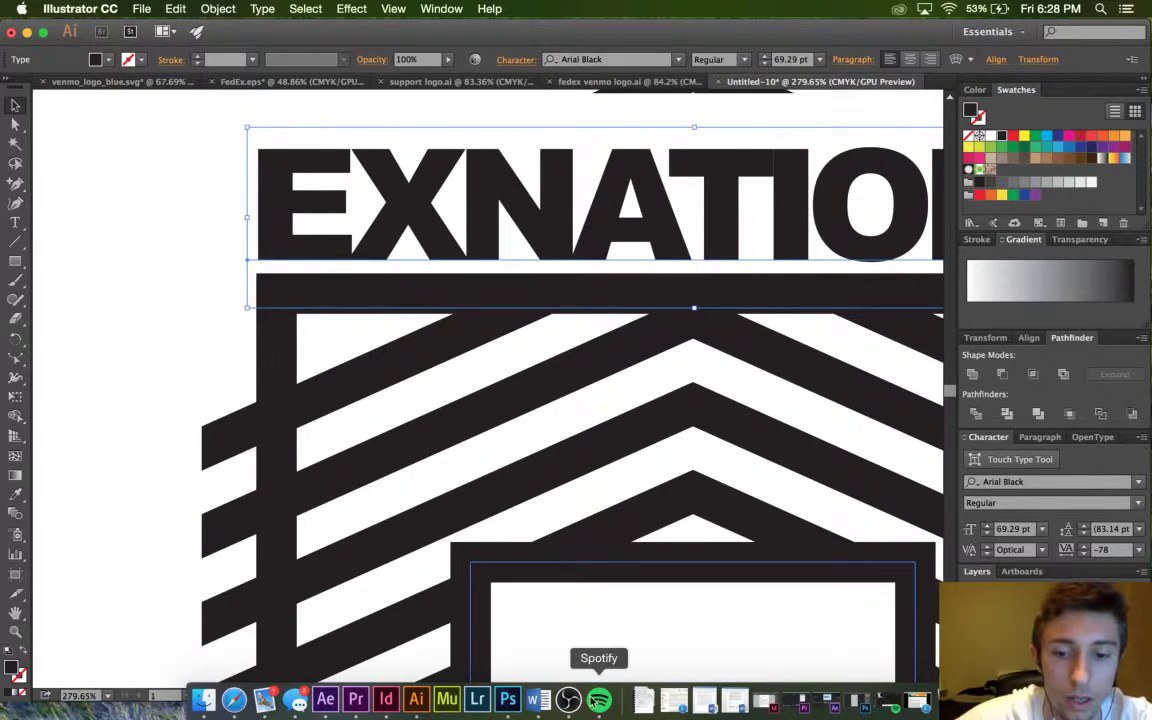
Switch to Spotify, dismiss the advert, play Multi-Love from the streaming playlist and return to the Illustrator poster.
{"action": "left_click", "coordinate": [599, 700]}
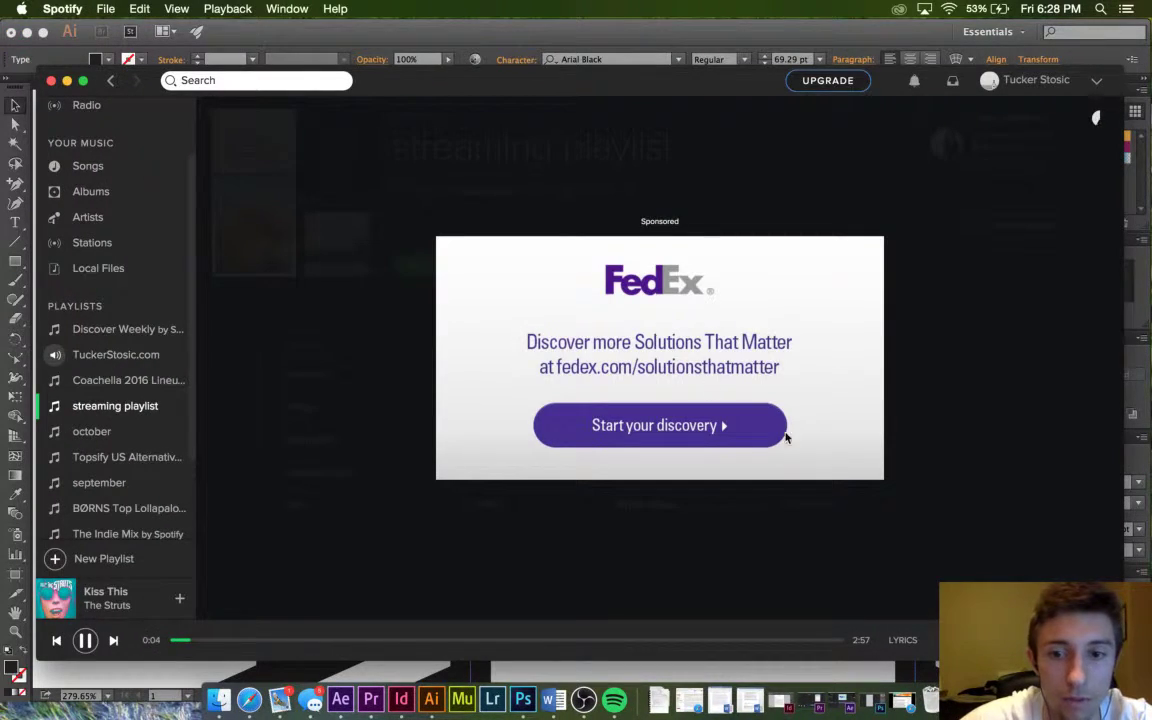
{"action": "left_click", "coordinate": [1075, 278]}
{"action": "scroll", "coordinate": [465, 404], "scroll_direction": "down", "scroll_amount": 4}
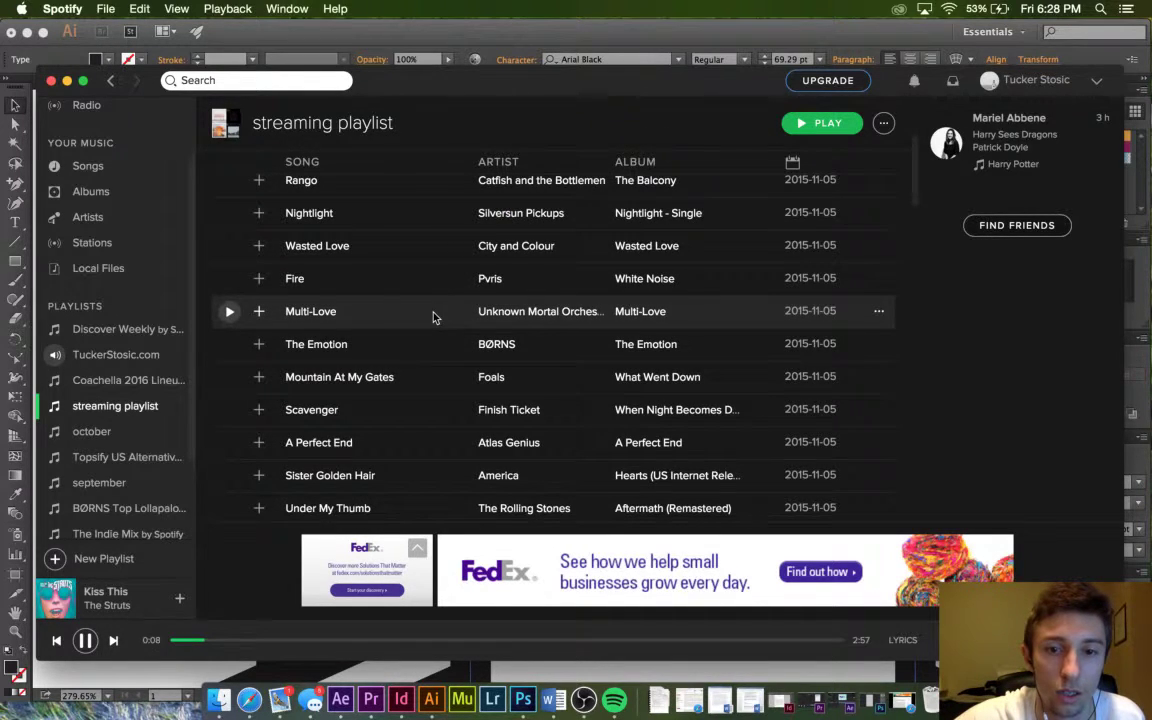
{"action": "left_click", "coordinate": [229, 311]}
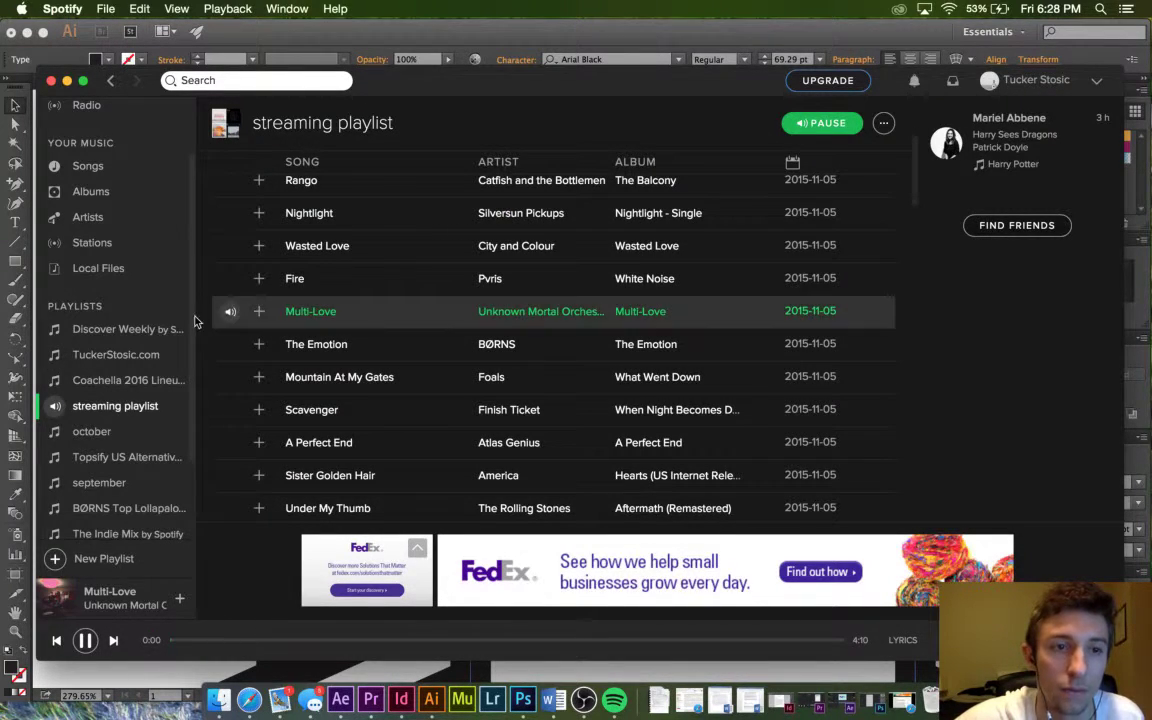
{"action": "left_click", "coordinate": [67, 80]}
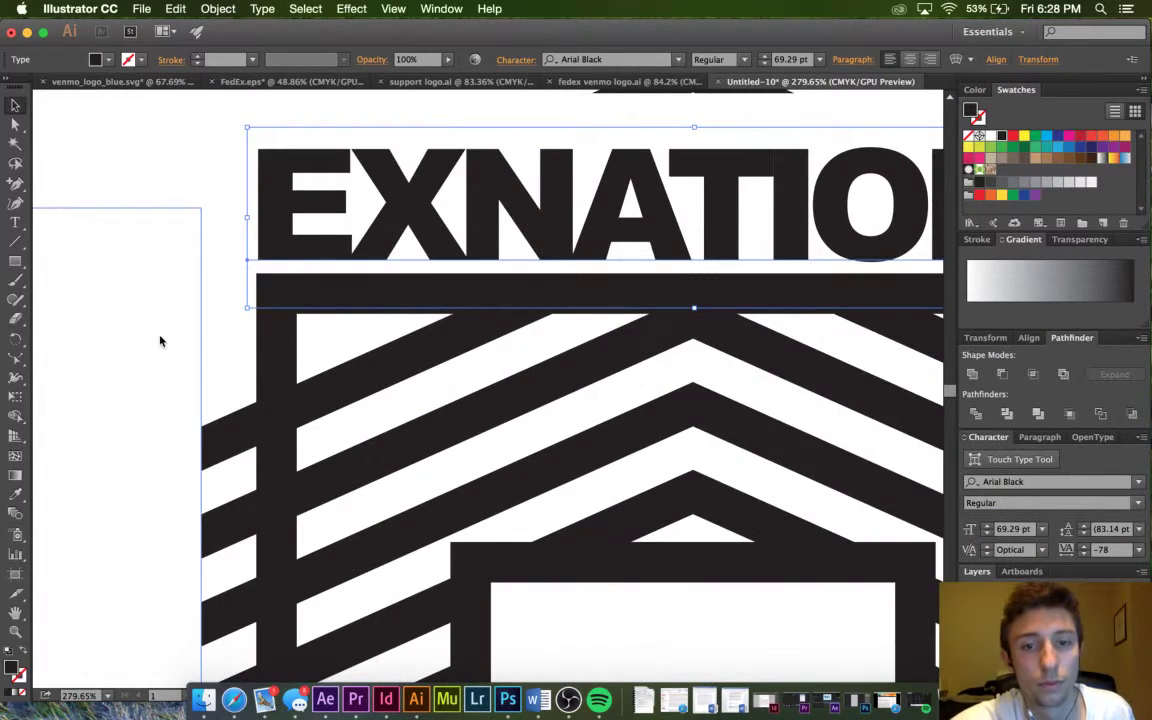
Move the detached chevron tip straight down so it sits just above the EXNATIONS title.
{"action": "key", "text": "super+0"}
{"action": "left_click", "coordinate": [872, 321]}
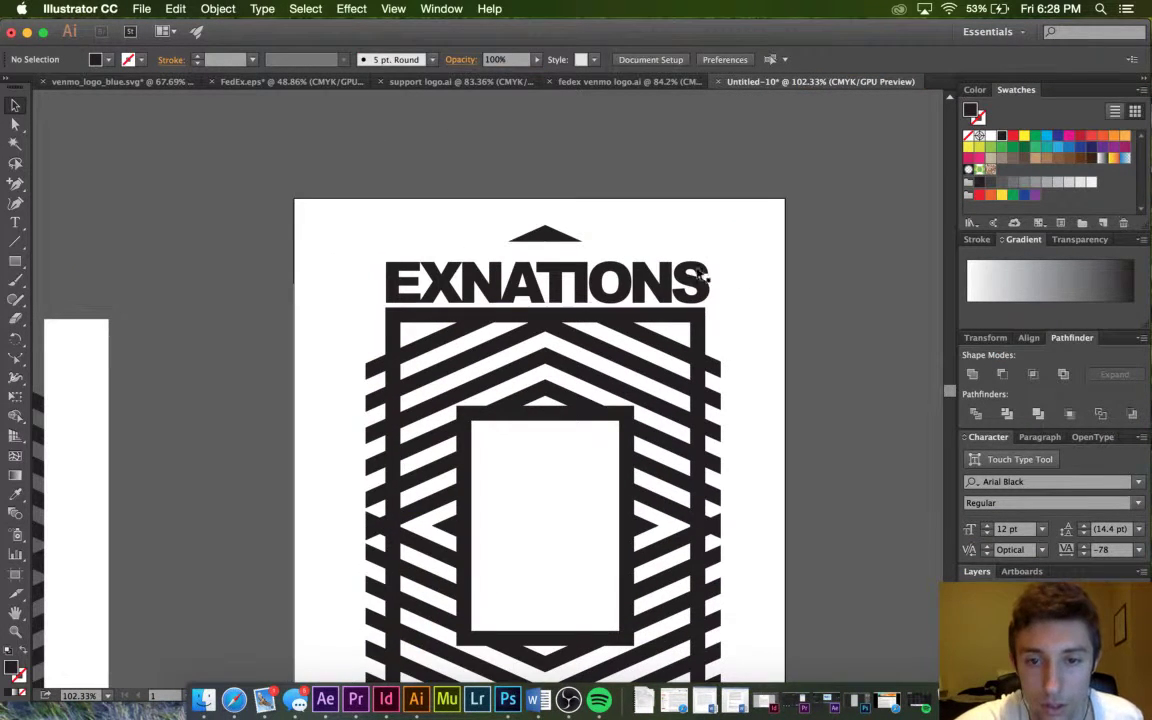
{"action": "left_click", "coordinate": [547, 232]}
{"action": "left_click_drag", "start_coordinate": [547, 232], "coordinate": [547, 246]}
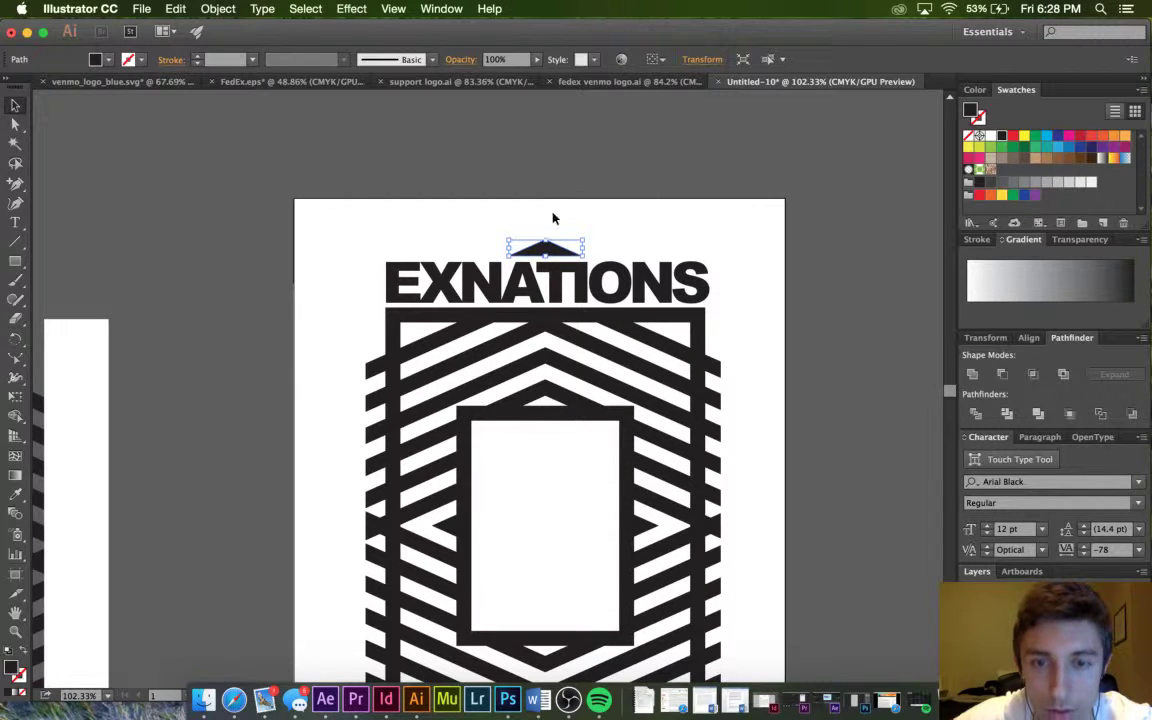
{"action": "left_click", "coordinate": [565, 172]}
{"action": "scroll", "coordinate": [565, 172], "scroll_direction": "down", "scroll_amount": 5}
{"action": "scroll", "coordinate": [575, 189], "scroll_direction": "up", "scroll_amount": 2}
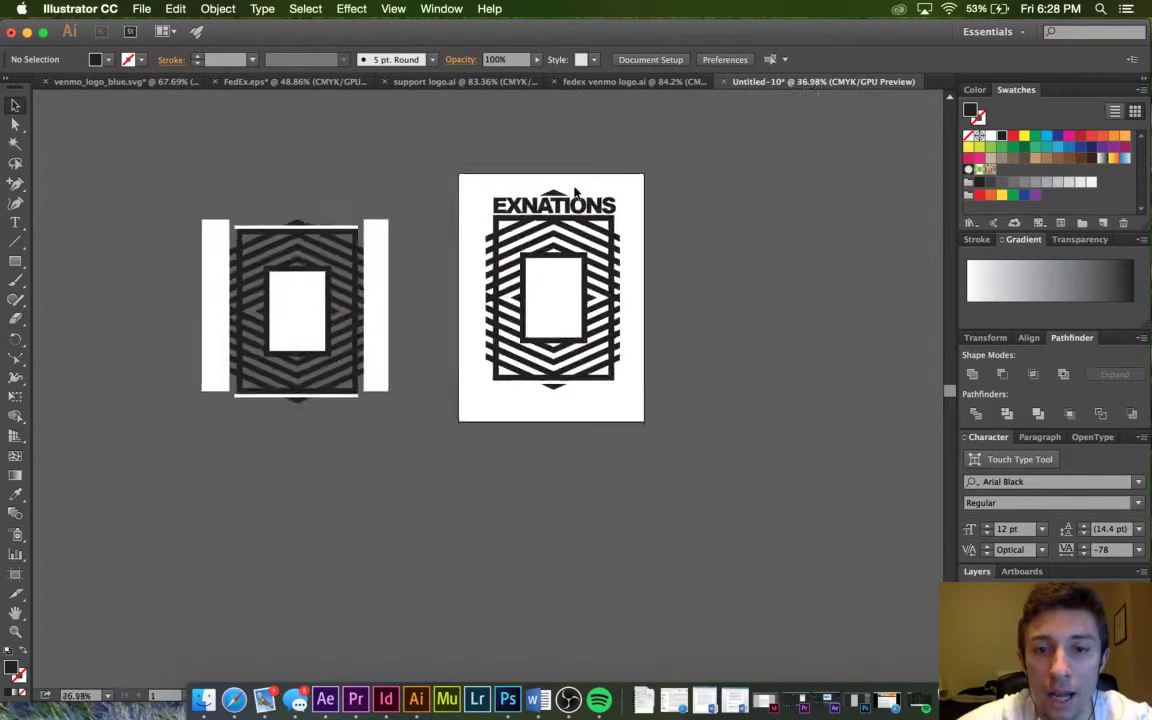
Fine-tune the chevron tip's height to leave a small, even gap above the EXNATIONS title.
{"action": "scroll", "coordinate": [575, 193], "scroll_direction": "up", "scroll_amount": 1}
{"action": "left_click", "coordinate": [543, 209]}
{"action": "left_click_drag", "start_coordinate": [543, 210], "coordinate": [543, 208]}
{"action": "left_click", "coordinate": [660, 123]}
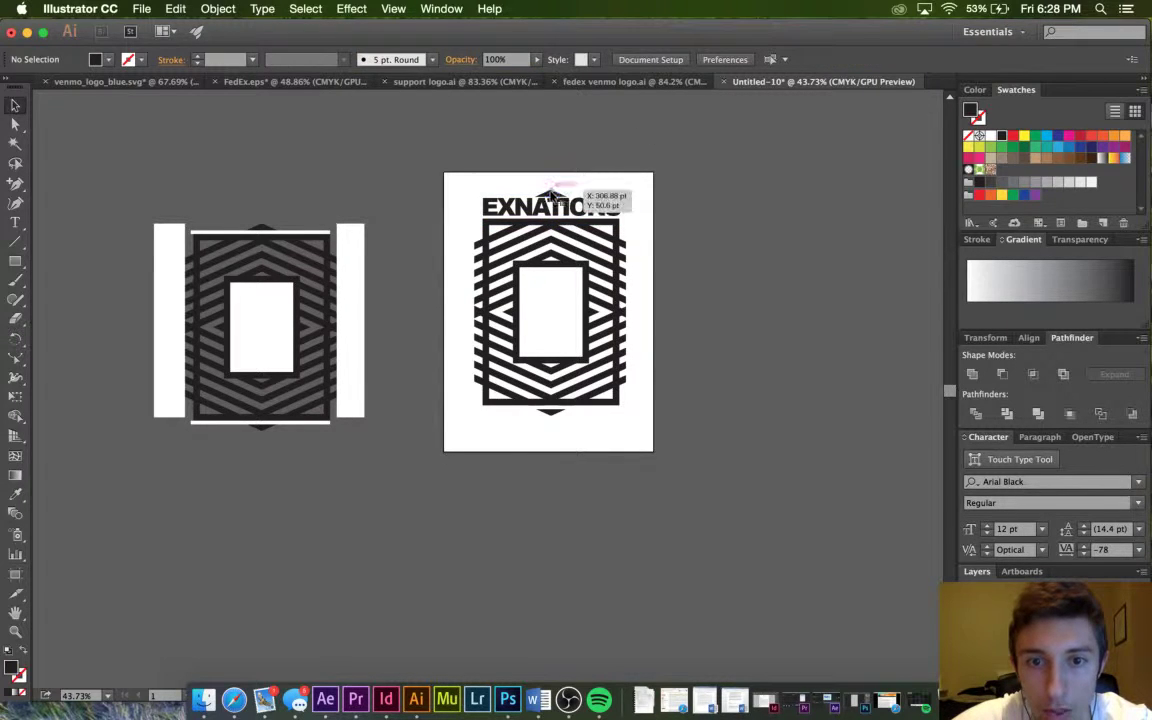
{"action": "left_click", "coordinate": [550, 191]}
{"action": "left_click_drag", "start_coordinate": [551, 192], "coordinate": [551, 192]}
{"action": "left_click", "coordinate": [759, 267]}
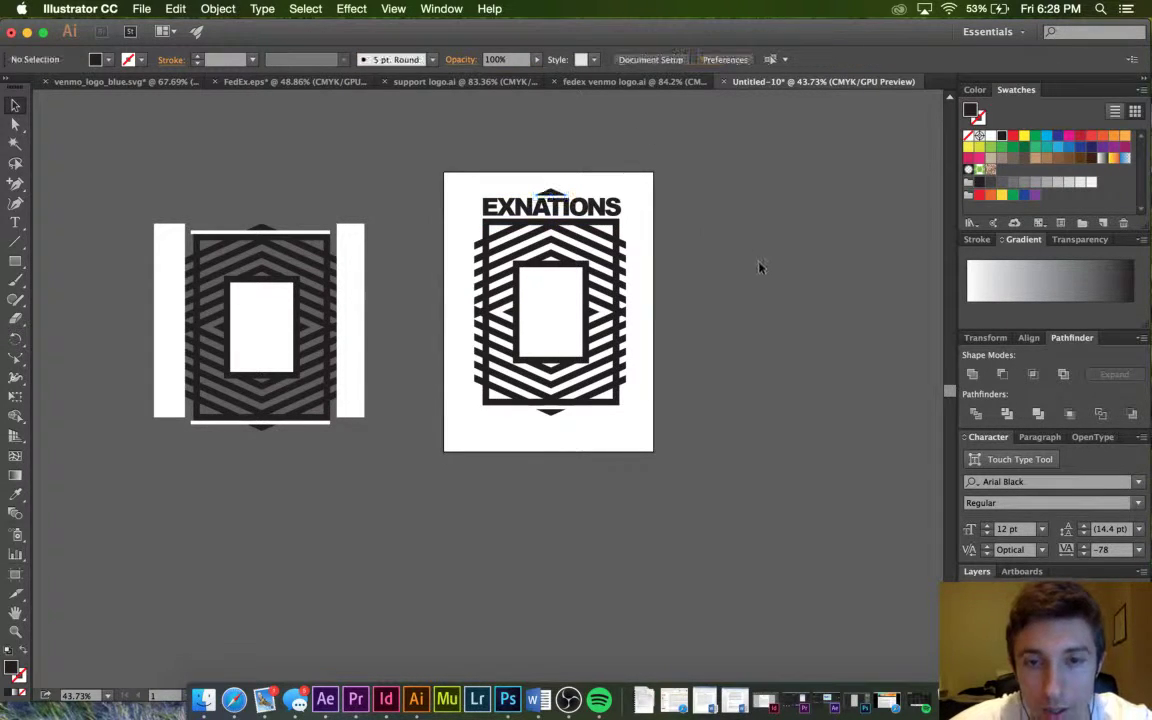
{"action": "left_click", "coordinate": [550, 191]}
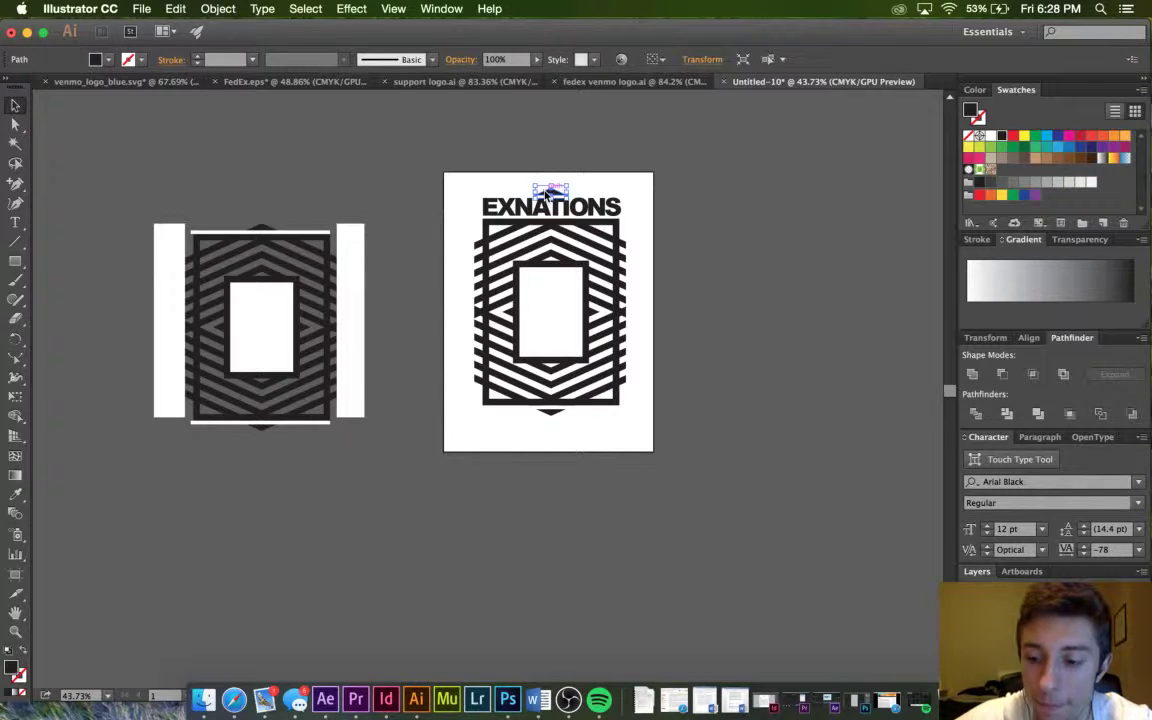
{"action": "left_click", "coordinate": [699, 278]}
Examine the poster's overall composition and the white masking rectangle along the chevrons' left side.
{"action": "scroll", "coordinate": [699, 279], "scroll_direction": "down", "scroll_amount": 2}
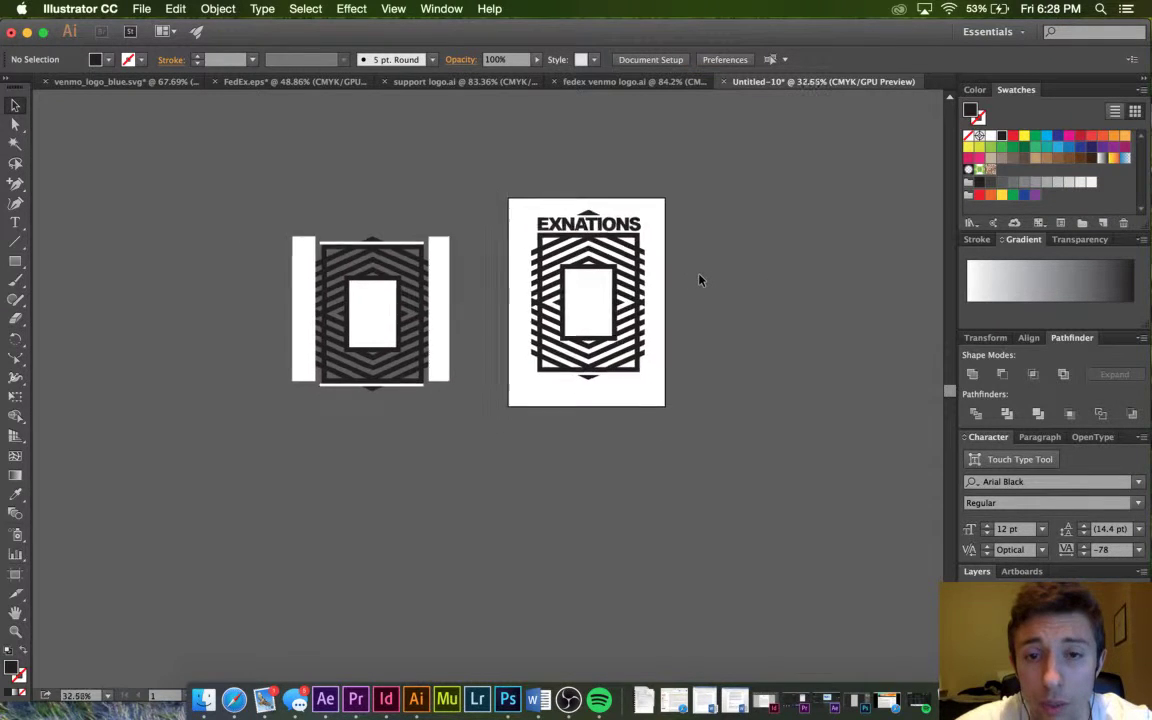
{"action": "scroll", "coordinate": [699, 279], "scroll_direction": "up", "scroll_amount": 2}
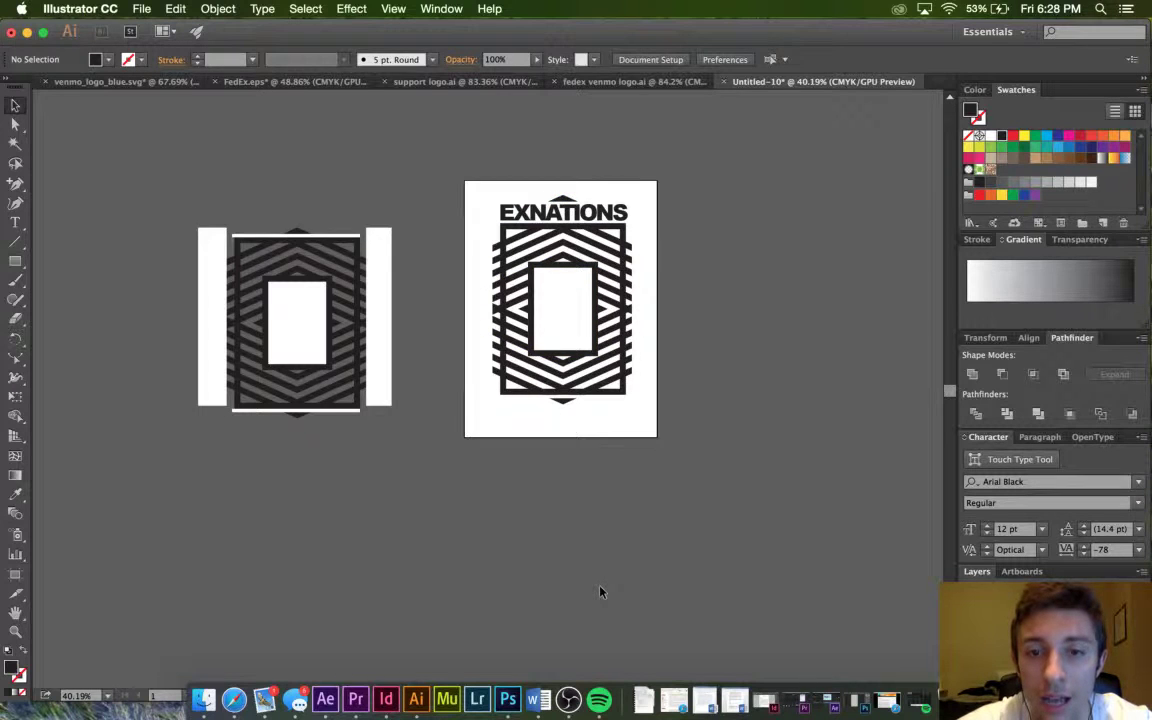
{"action": "scroll", "coordinate": [600, 592], "scroll_direction": "down", "scroll_amount": 2}
{"action": "scroll", "coordinate": [600, 592], "scroll_direction": "up", "scroll_amount": 2}
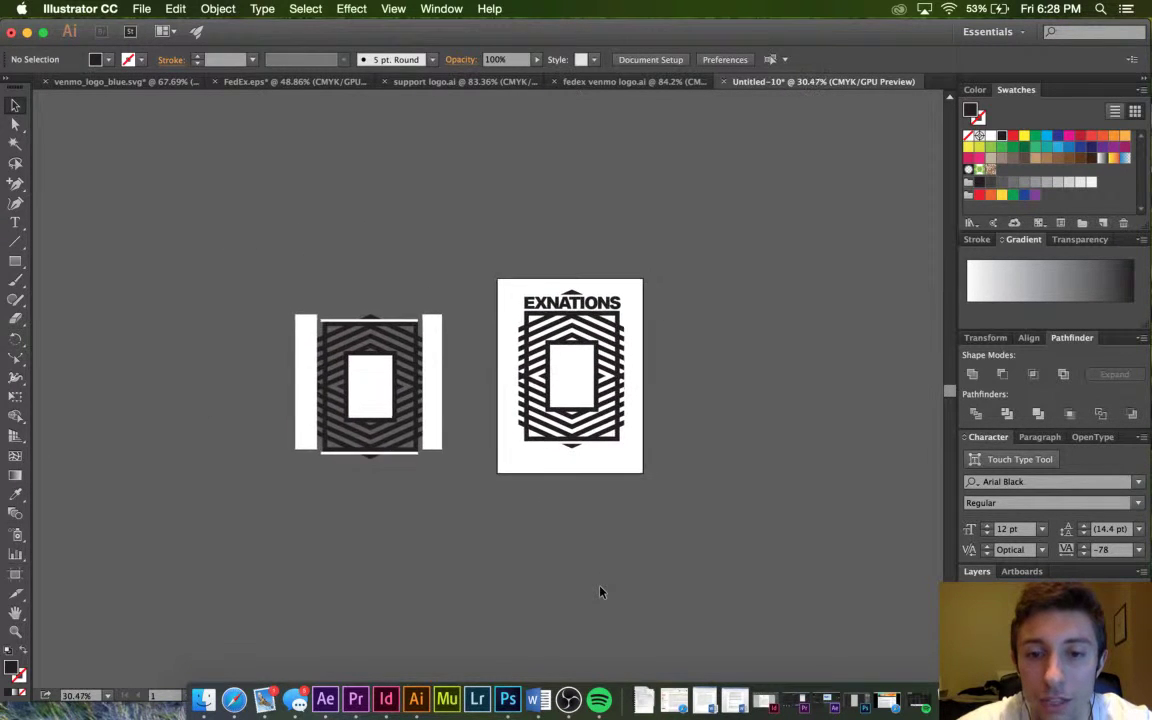
{"action": "scroll", "coordinate": [600, 592], "scroll_direction": "up", "scroll_amount": 1}
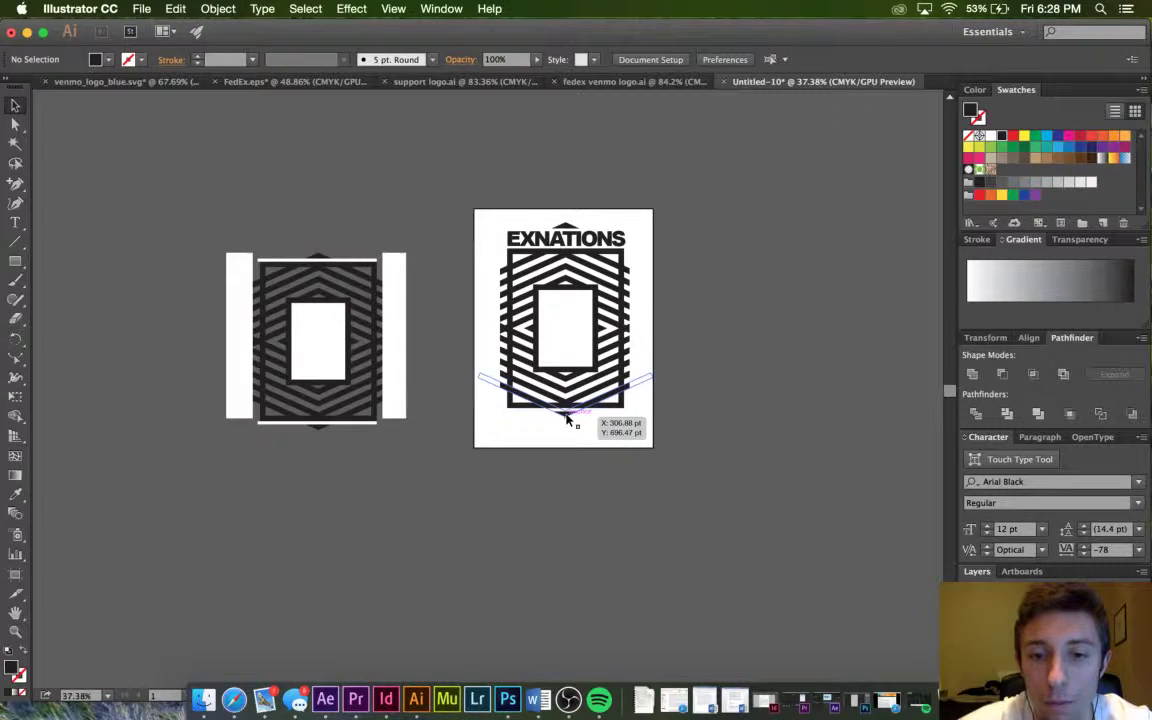
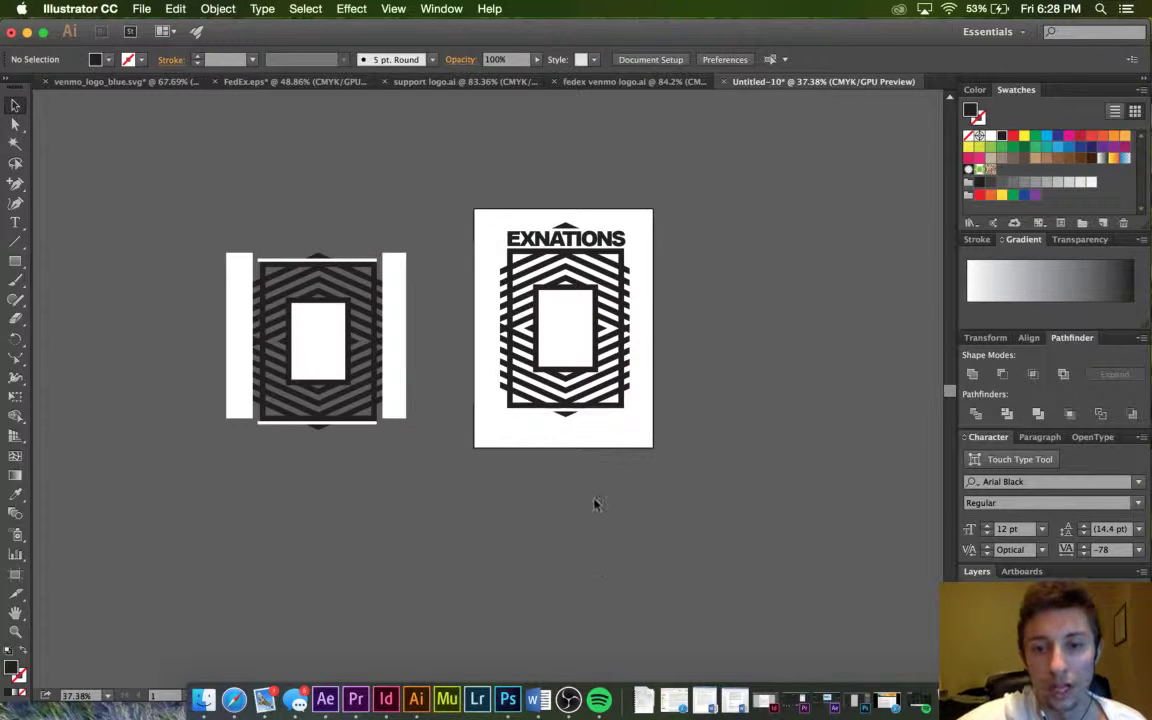
{"action": "left_click", "coordinate": [490, 351]}
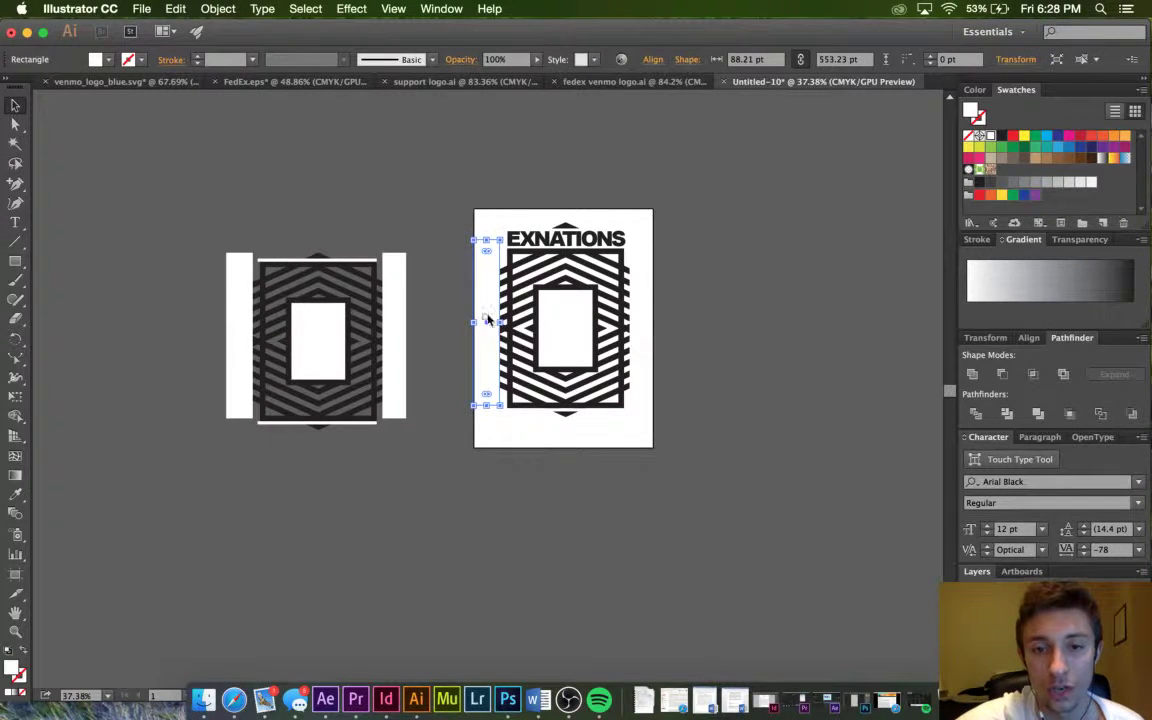
{"action": "left_click", "coordinate": [612, 503]}
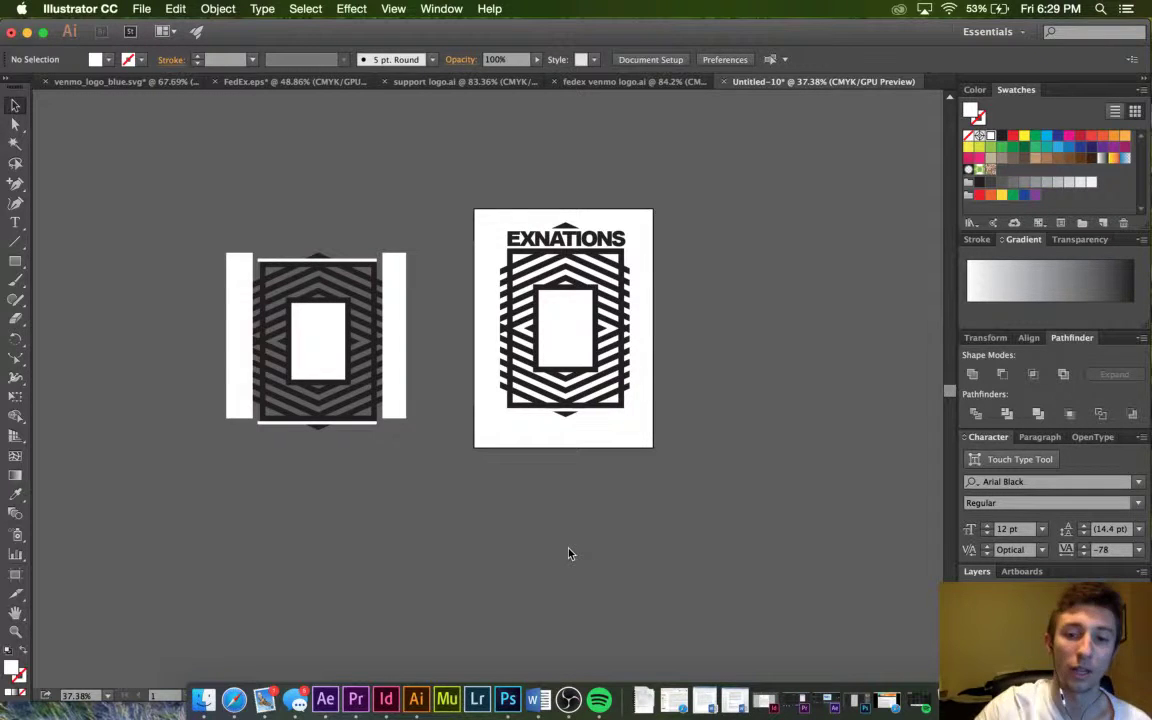
{"action": "scroll", "coordinate": [586, 352], "scroll_direction": "up", "scroll_amount": 2}
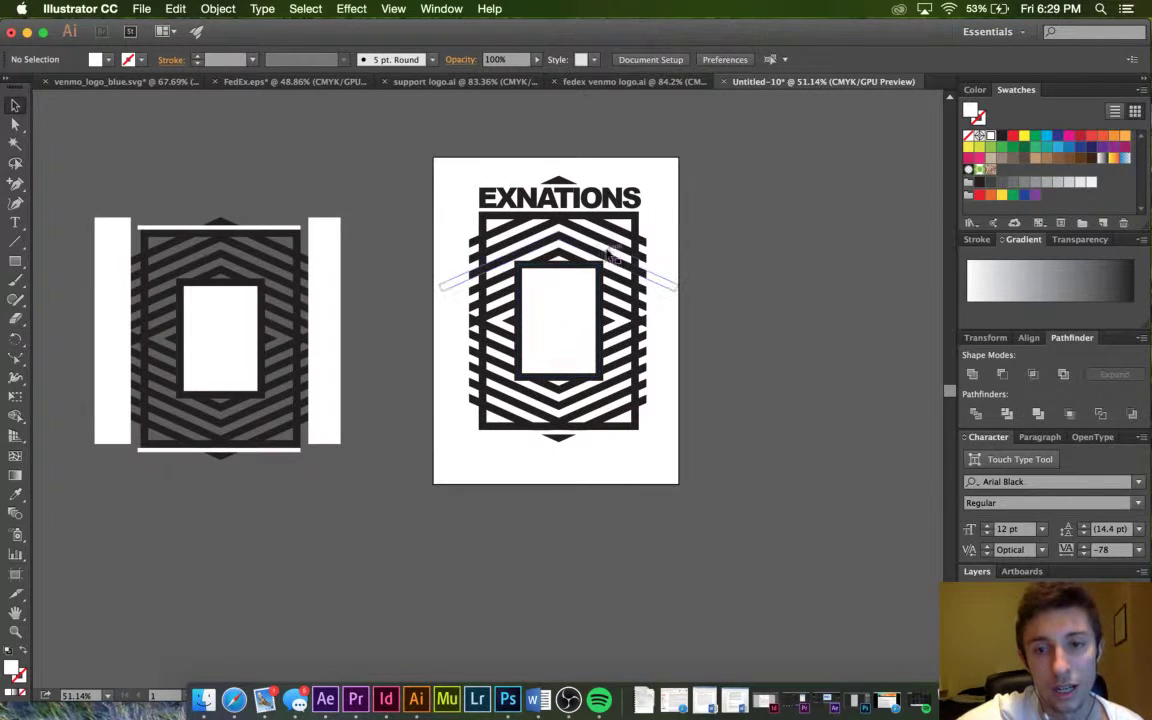
Try a raised copy of the upper-right chevron arm across the EXNATIONS title, and delete it.
{"action": "left_click", "coordinate": [612, 250]}
{"action": "scroll", "coordinate": [618, 242], "scroll_direction": "up", "scroll_amount": 3}
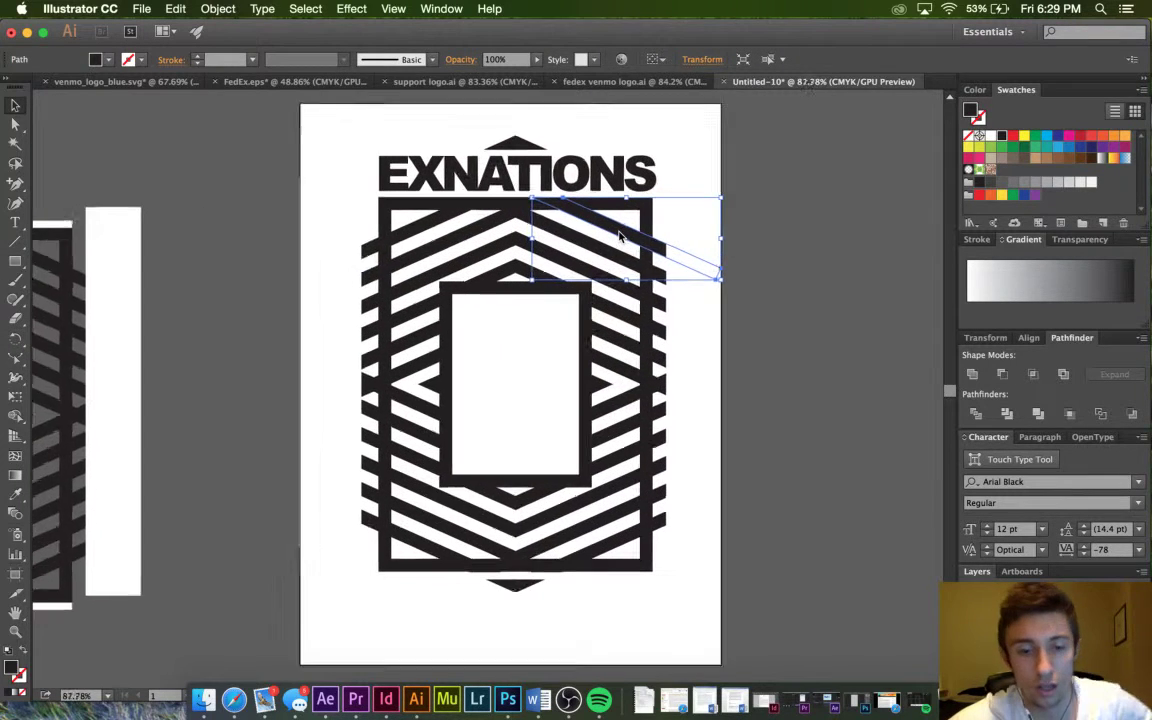
{"action": "scroll", "coordinate": [620, 236], "scroll_direction": "up", "scroll_amount": 2}
{"action": "left_click_drag", "start_coordinate": [619, 236], "coordinate": [630, 203]}
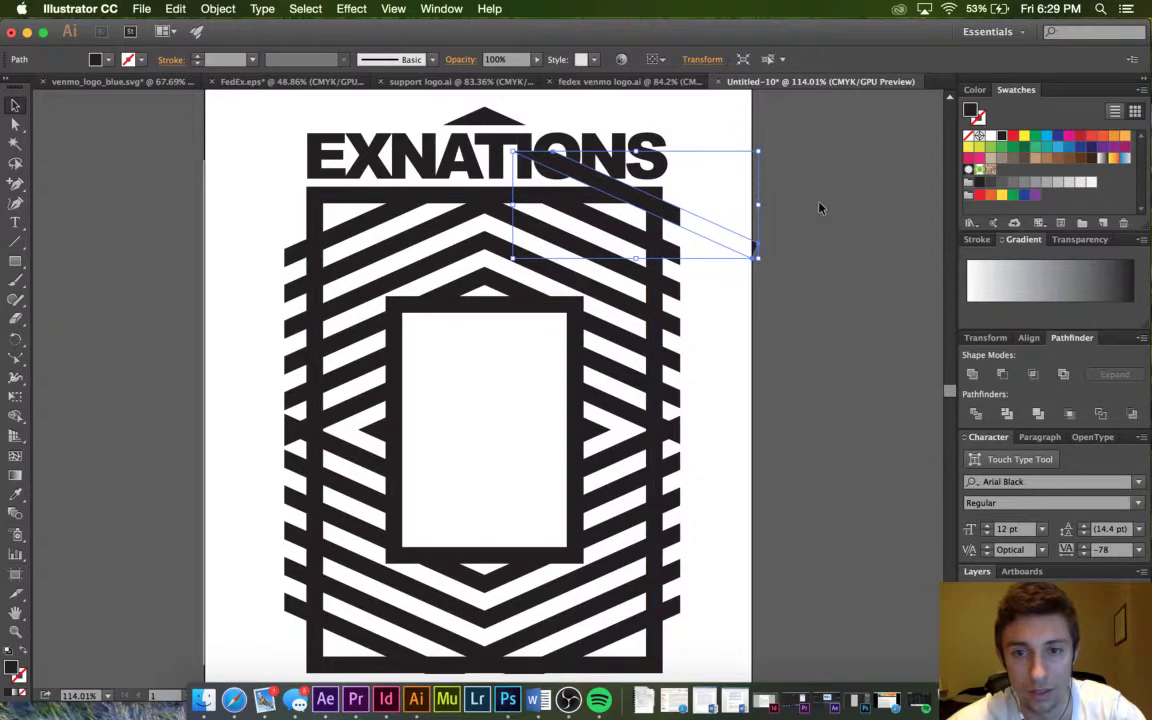
{"action": "left_click", "coordinate": [846, 209]}
{"action": "scroll", "coordinate": [847, 209], "scroll_direction": "down", "scroll_amount": 3}
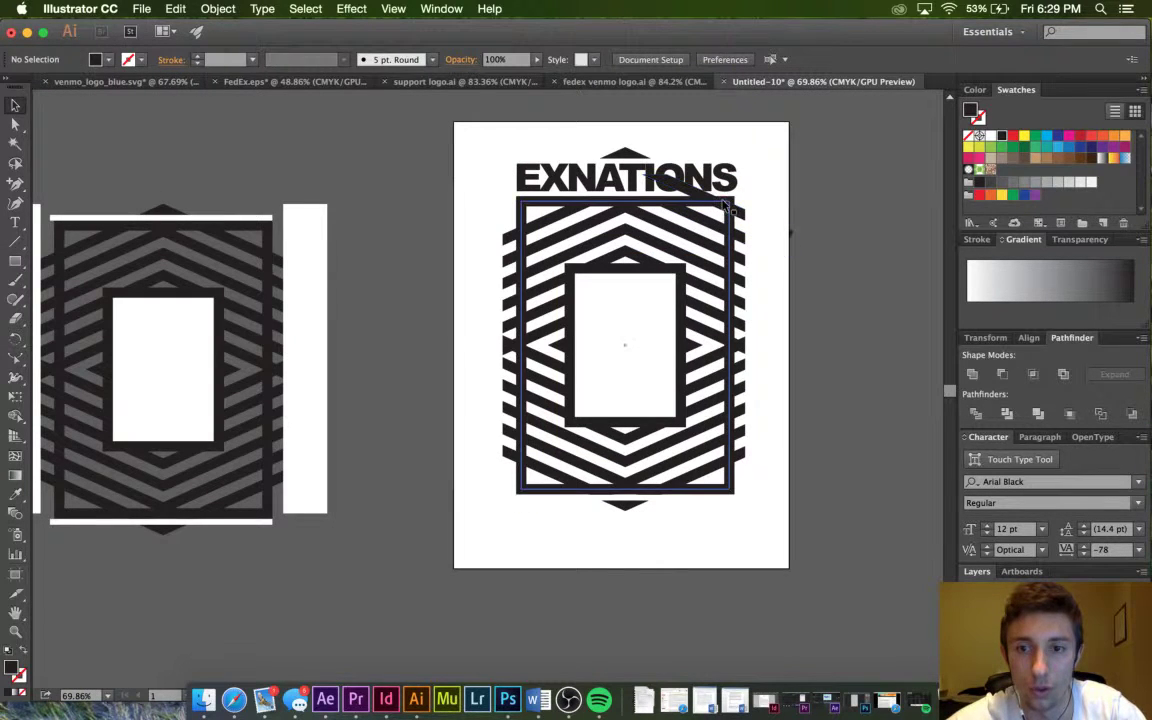
{"action": "left_click", "coordinate": [728, 212]}
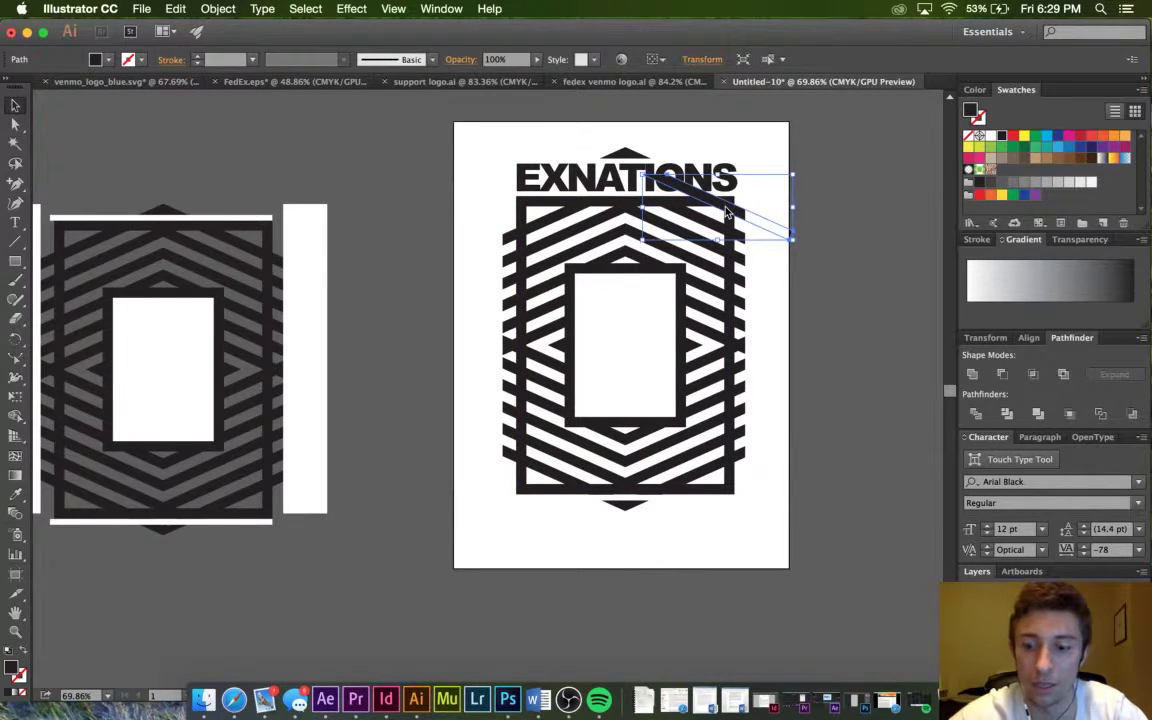
{"action": "key", "text": "Delete"}
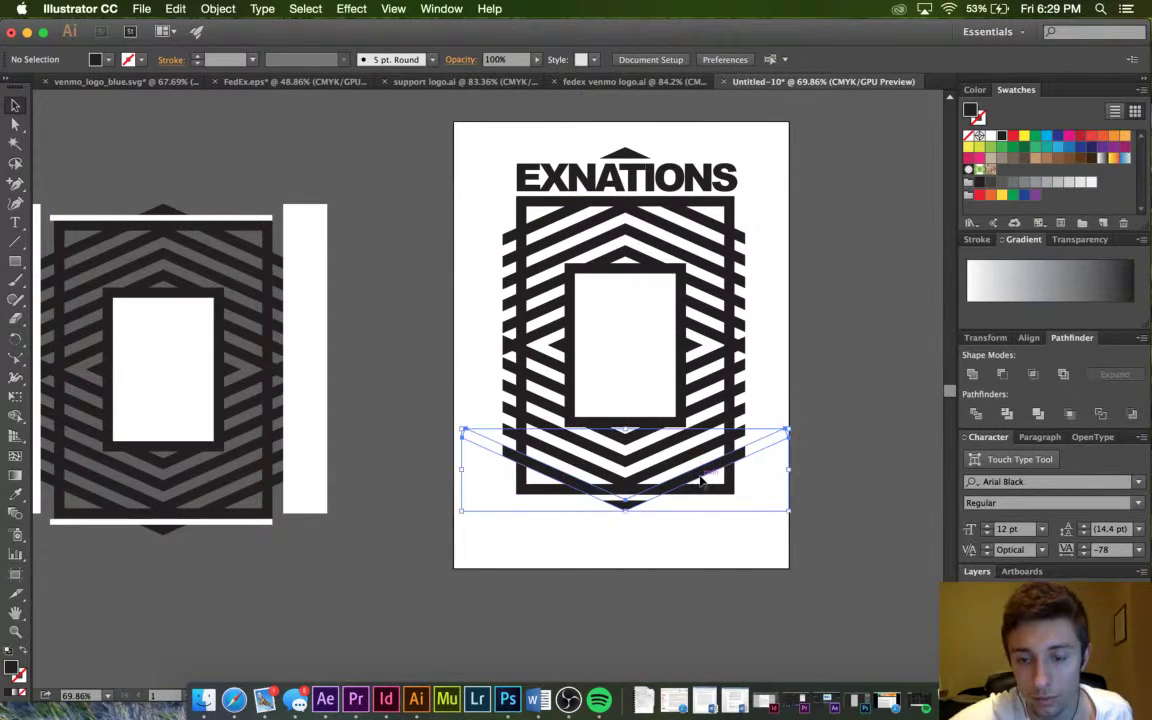
{"action": "scroll", "coordinate": [714, 571], "scroll_direction": "down", "scroll_amount": 2}
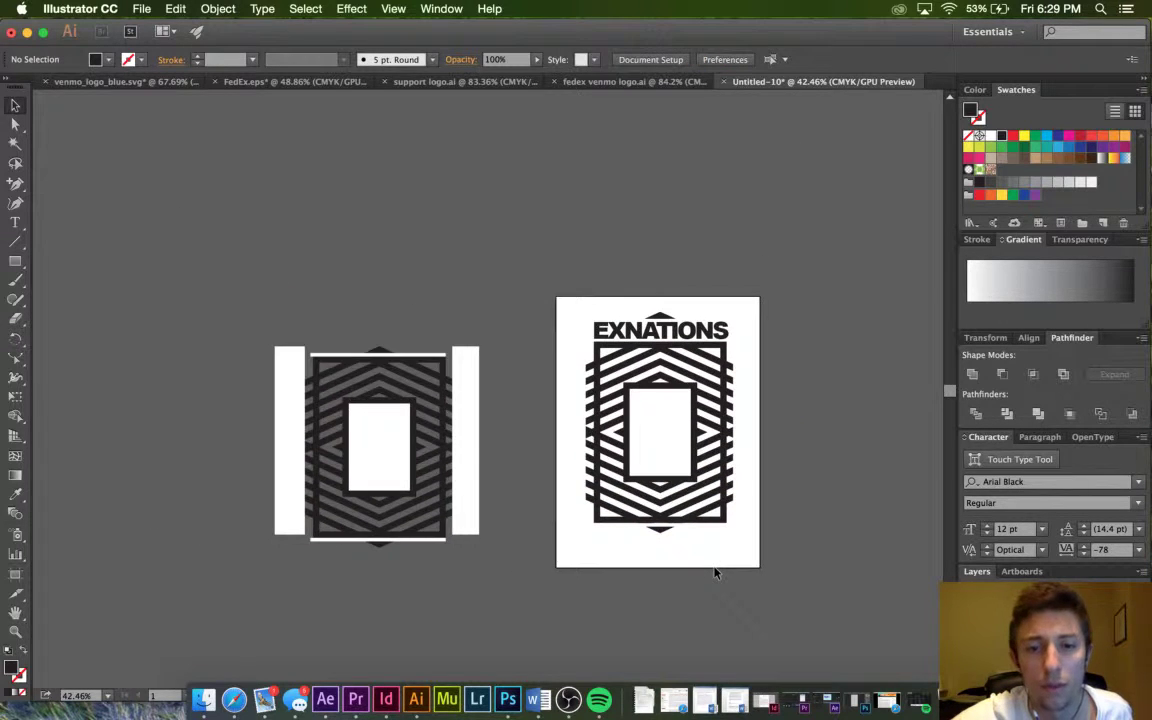
{"action": "scroll", "coordinate": [714, 571], "scroll_direction": "up", "scroll_amount": 2}
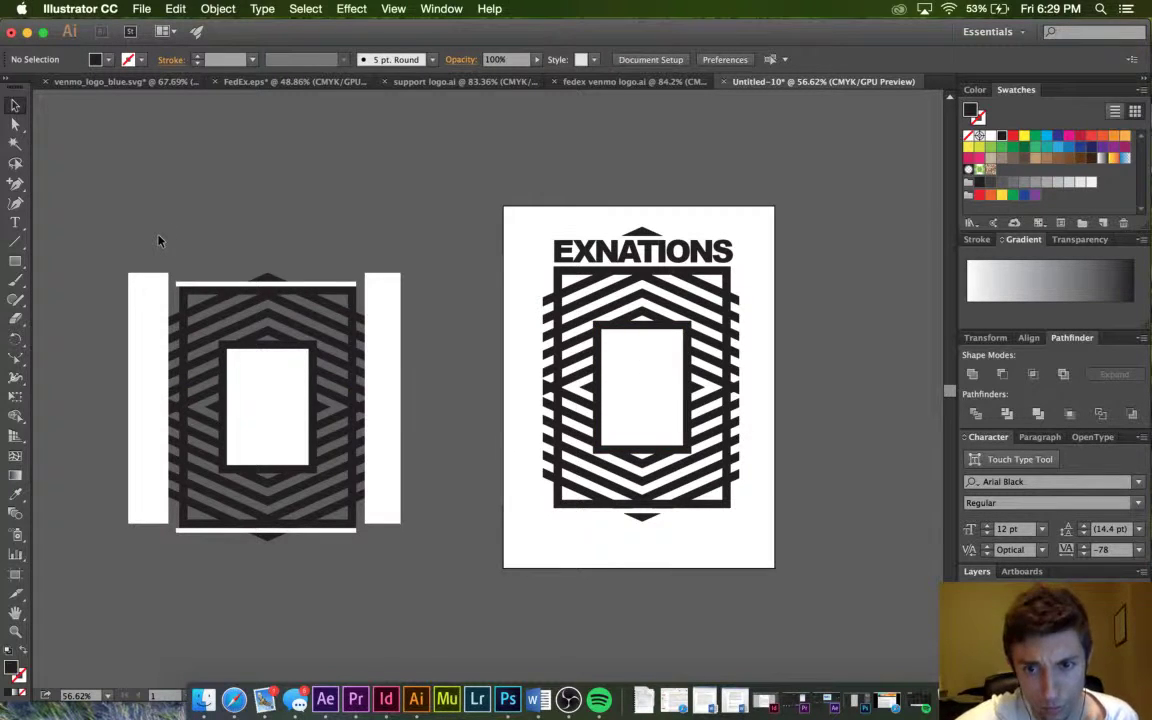
{"action": "scroll", "coordinate": [158, 240], "scroll_direction": "down", "scroll_amount": 1}
{"action": "left_click", "coordinate": [667, 253]}
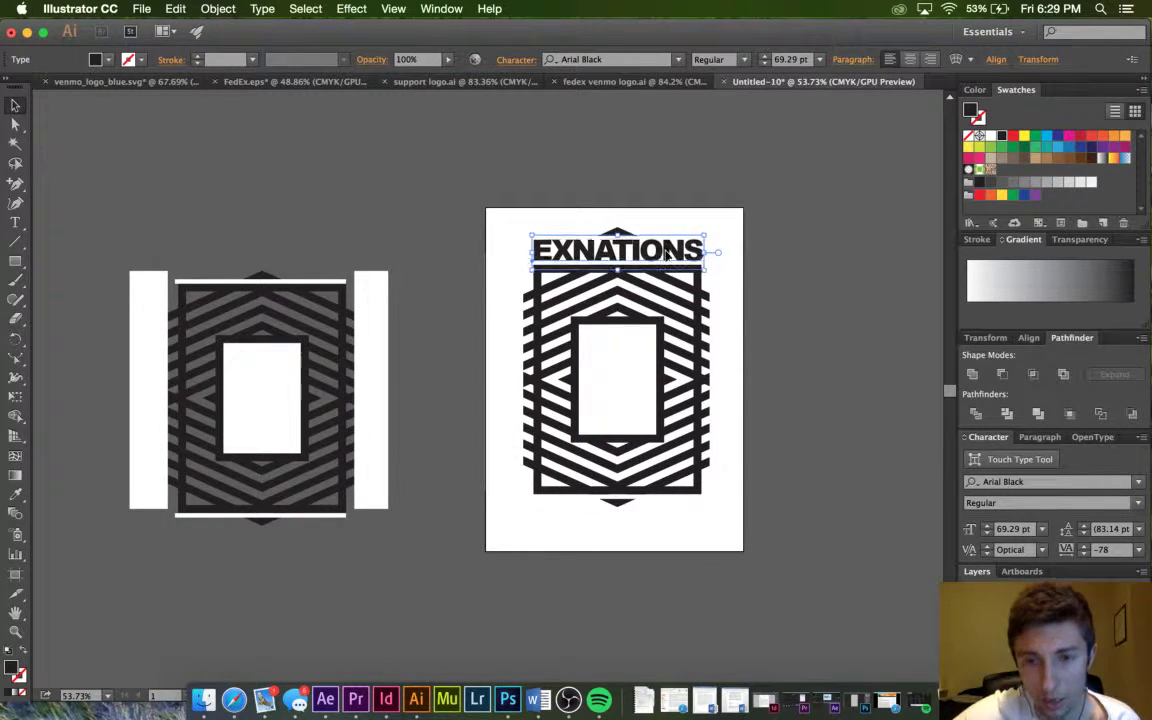
{"action": "left_click", "coordinate": [784, 244]}
{"action": "scroll", "coordinate": [783, 245], "scroll_direction": "down", "scroll_amount": 3}
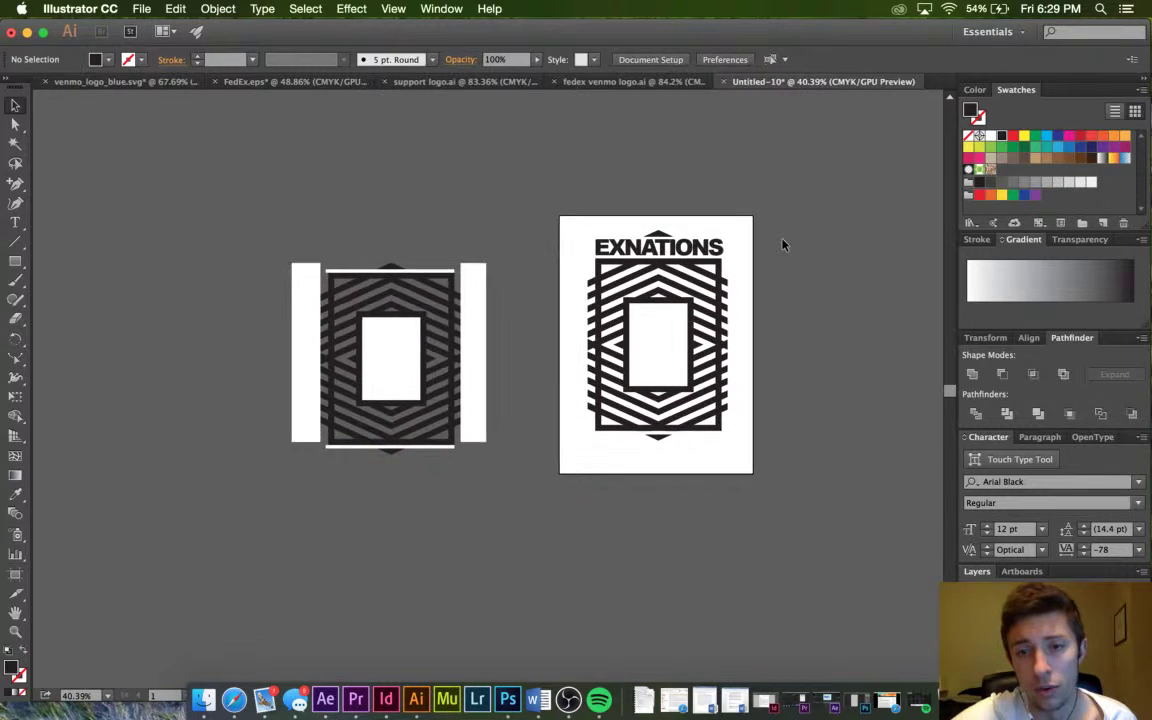
Draw a solid black circle about 106 pt across, centred in the white rectangle inside the inner frame.
{"action": "scroll", "coordinate": [837, 277], "scroll_direction": "up", "scroll_amount": 2}
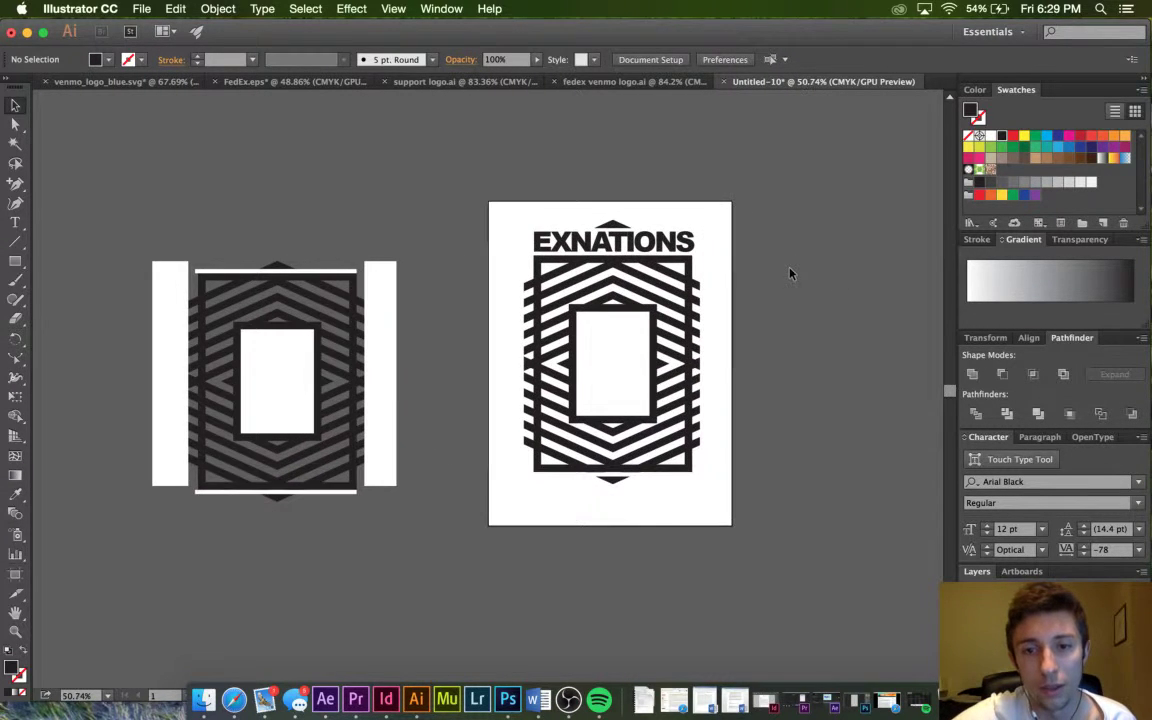
{"action": "scroll", "coordinate": [790, 273], "scroll_direction": "down", "scroll_amount": 2}
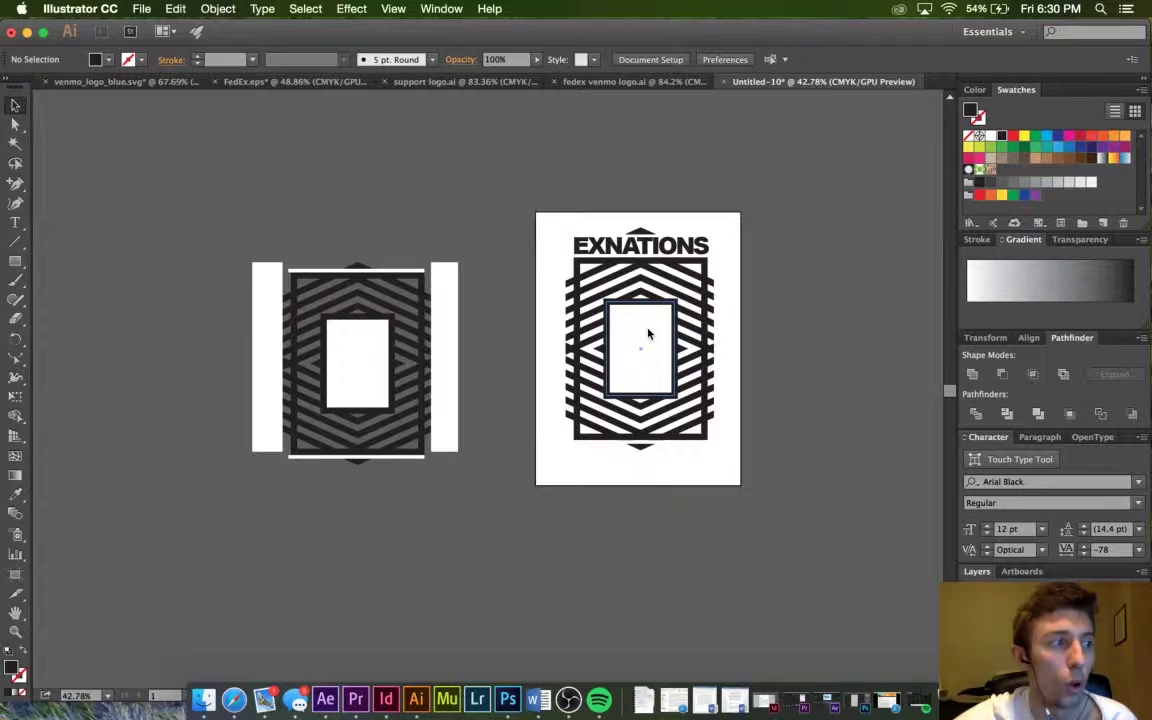
{"action": "left_click_drag", "start_coordinate": [15, 261], "coordinate": [61, 300]}
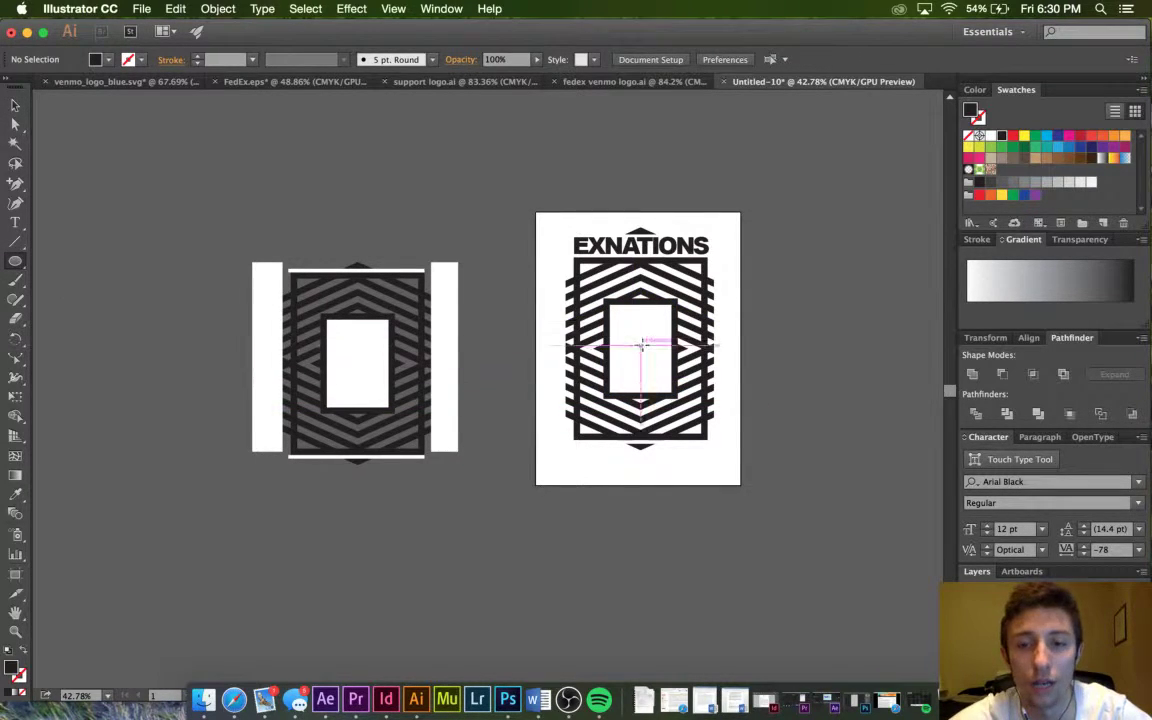
{"action": "left_click_drag", "start_coordinate": [637, 345], "coordinate": [660, 368]}
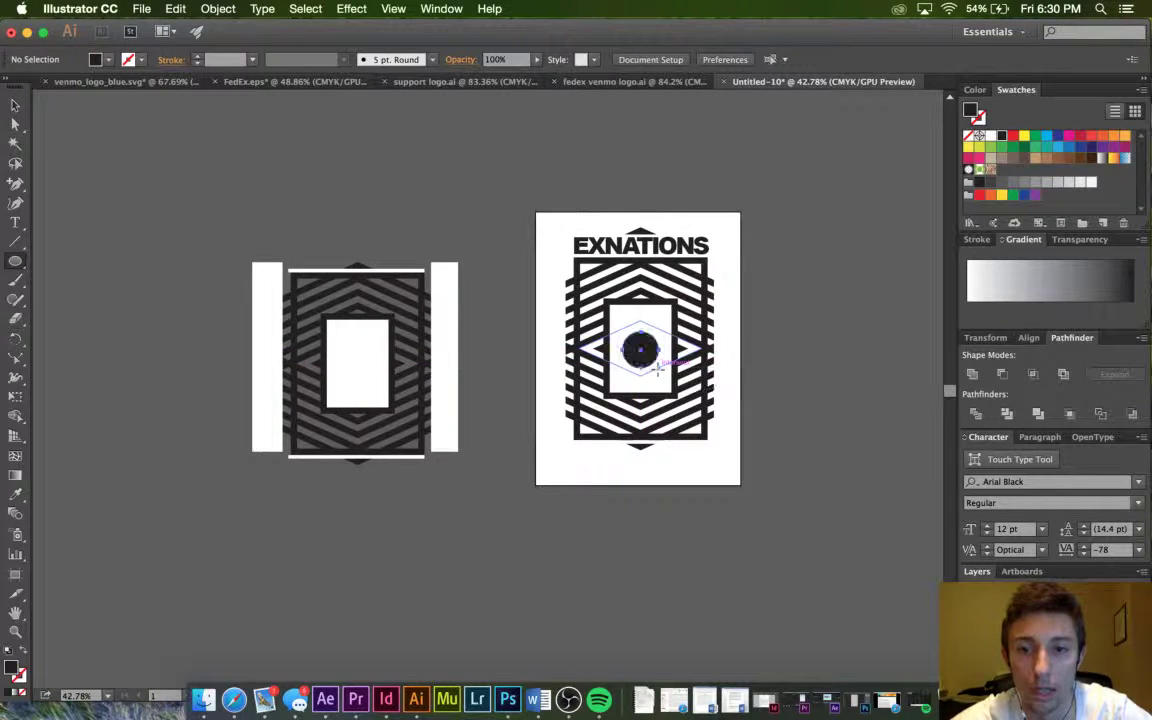
{"action": "left_click", "coordinate": [15, 104]}
{"action": "left_click", "coordinate": [488, 275]}
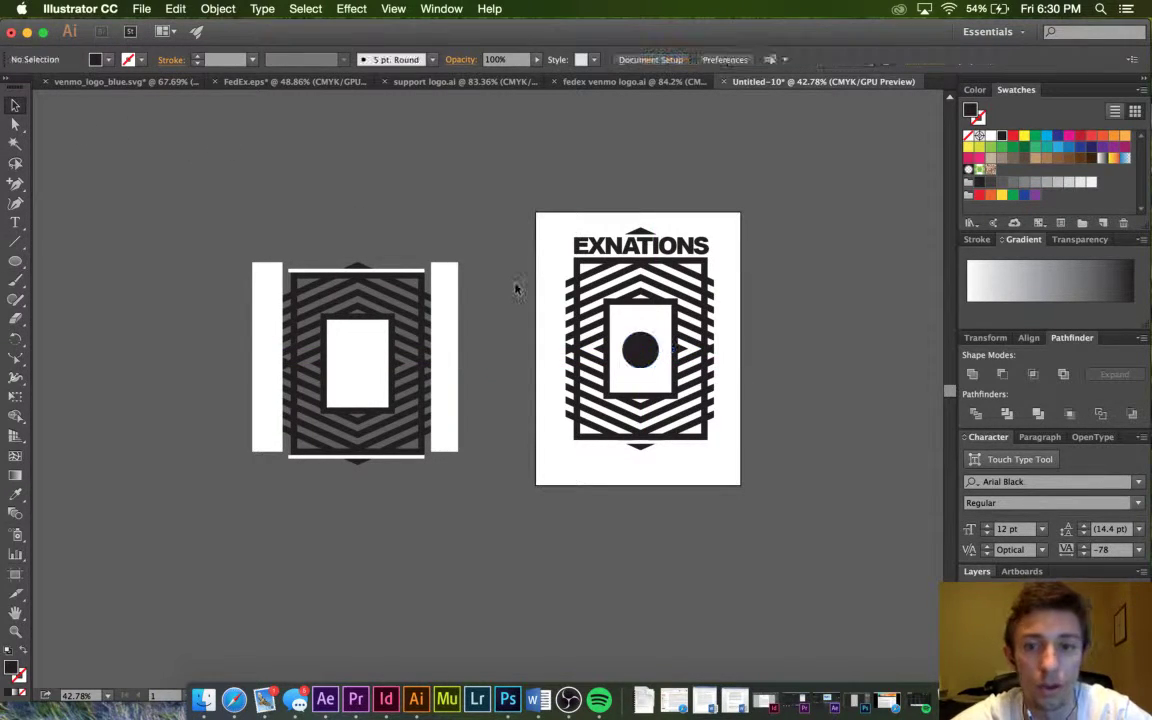
{"action": "scroll", "coordinate": [840, 352], "scroll_direction": "down", "scroll_amount": 2}
{"action": "scroll", "coordinate": [668, 382], "scroll_direction": "up", "scroll_amount": 5}
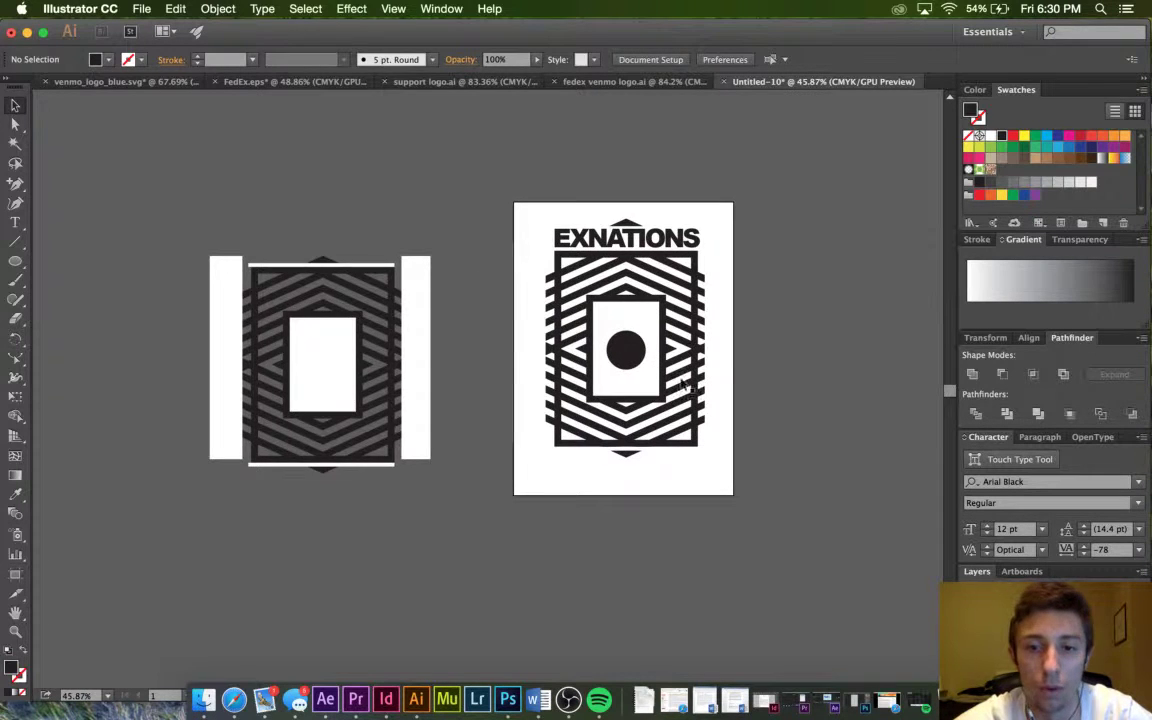
Add a smaller black circle centred above the large circle, just inside the inner frame's upper edge.
{"action": "scroll", "coordinate": [668, 382], "scroll_direction": "up", "scroll_amount": 3}
{"action": "left_click_drag", "start_coordinate": [617, 355], "coordinate": [628, 270]}
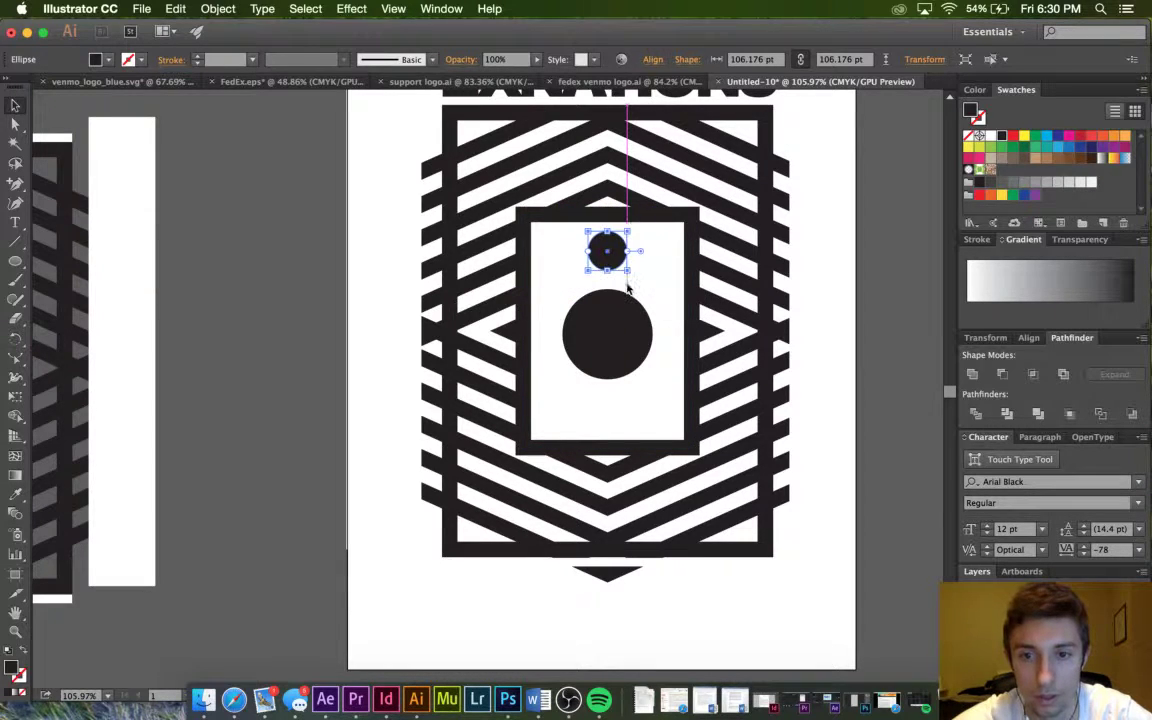
{"action": "left_click", "coordinate": [915, 292]}
Nudge the large circle straight up to tighten the gap to the small circle above it.
{"action": "left_click", "coordinate": [577, 360]}
{"action": "key", "text": "Up"}
{"action": "key", "text": "Up"}
{"action": "key", "text": "Up"}
{"action": "key", "text": "Up"}
{"action": "key", "text": "Up"}
{"action": "key", "text": "Up"}
{"action": "key", "text": "Up"}
{"action": "key", "text": "Up"}
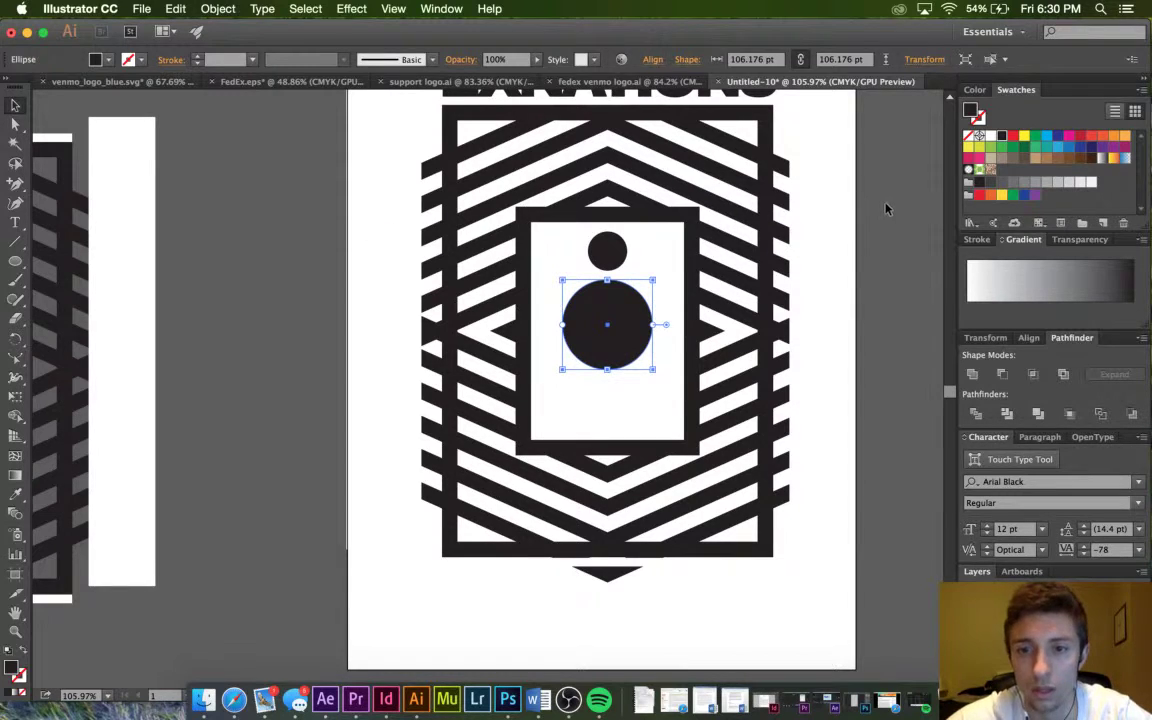
Add a third circle 23 pt across centred beneath the large circle, and lower it slightly.
{"action": "left_click_drag", "start_coordinate": [624, 256], "coordinate": [608, 389]}
{"action": "left_click", "coordinate": [886, 492]}
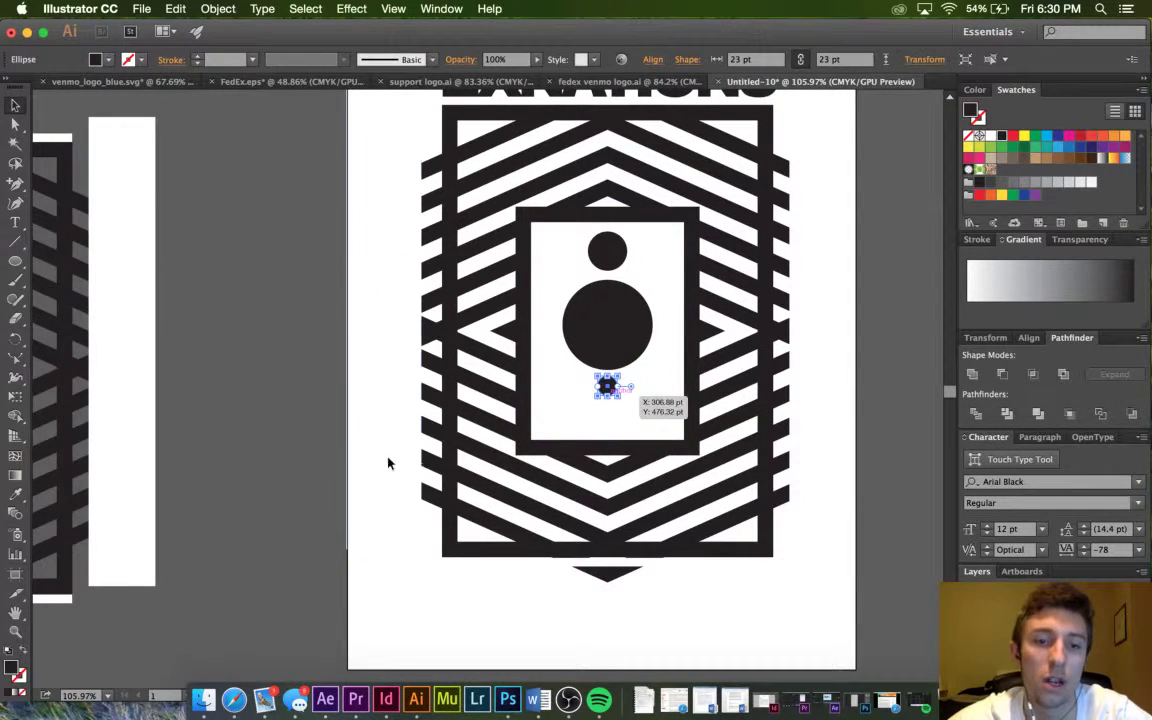
{"action": "left_click", "coordinate": [389, 463]}
{"action": "left_click", "coordinate": [351, 600]}
{"action": "left_click_drag", "start_coordinate": [607, 386], "coordinate": [607, 398]}
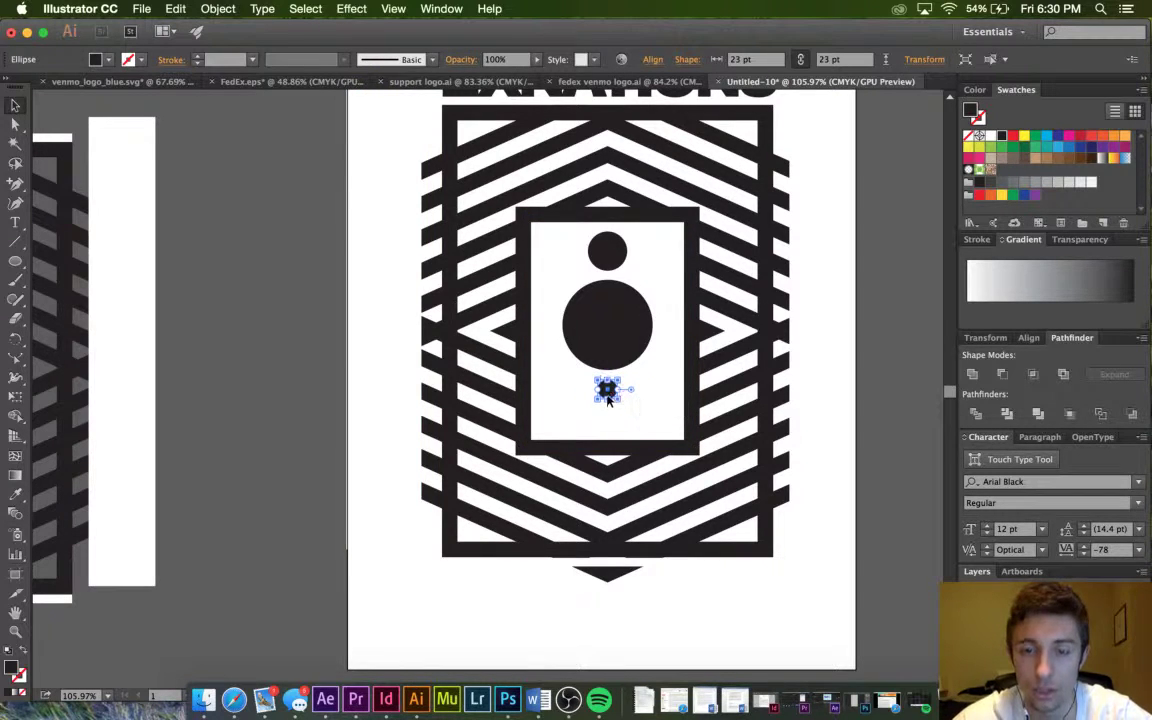
{"action": "left_click", "coordinate": [305, 413]}
Add a fourth circle about 16 pt across below the third, and enlarge the third to about 36 pt.
{"action": "left_click_drag", "start_coordinate": [608, 396], "coordinate": [613, 424]}
{"action": "mouse_move", "coordinate": [617, 429]}
{"action": "left_mouse_down"}
{"action": "mouse_move", "coordinate": [612, 400]}
{"action": "mouse_move", "coordinate": [627, 408]}
{"action": "left_mouse_up"}
{"action": "left_click", "coordinate": [299, 481]}
{"action": "left_click", "coordinate": [610, 397]}
{"action": "key", "text": "Down"}
{"action": "key", "text": "Down"}
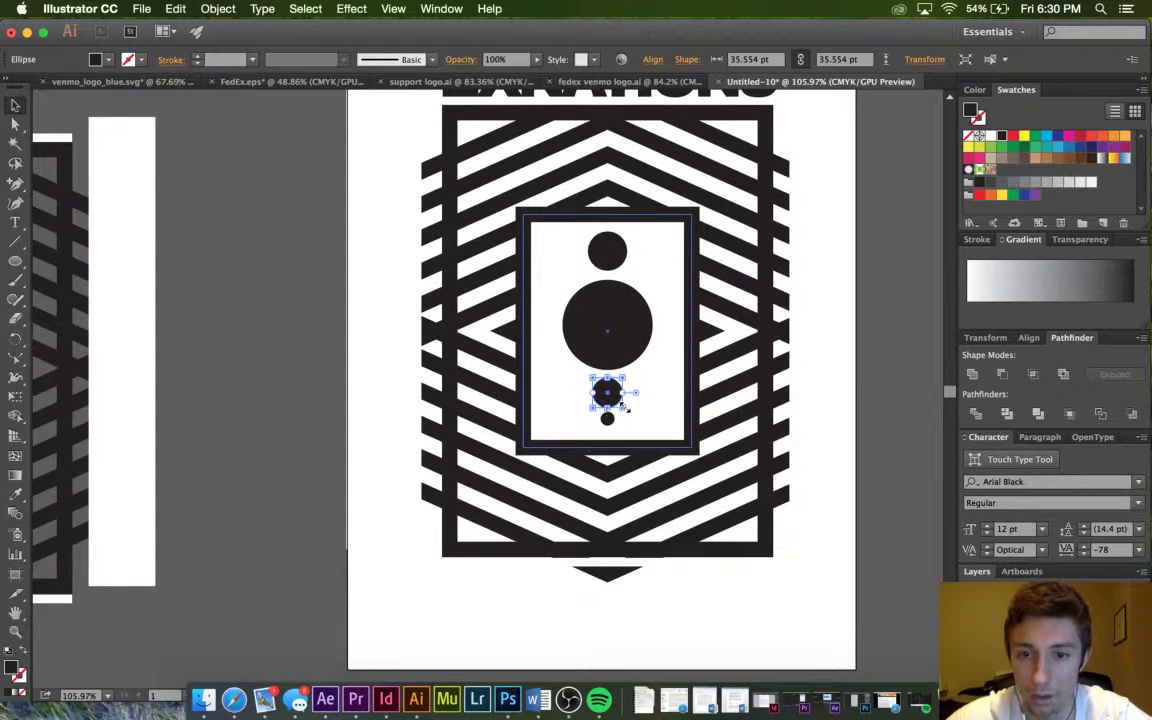
{"action": "left_click", "coordinate": [928, 307]}
{"action": "left_click", "coordinate": [608, 429]}
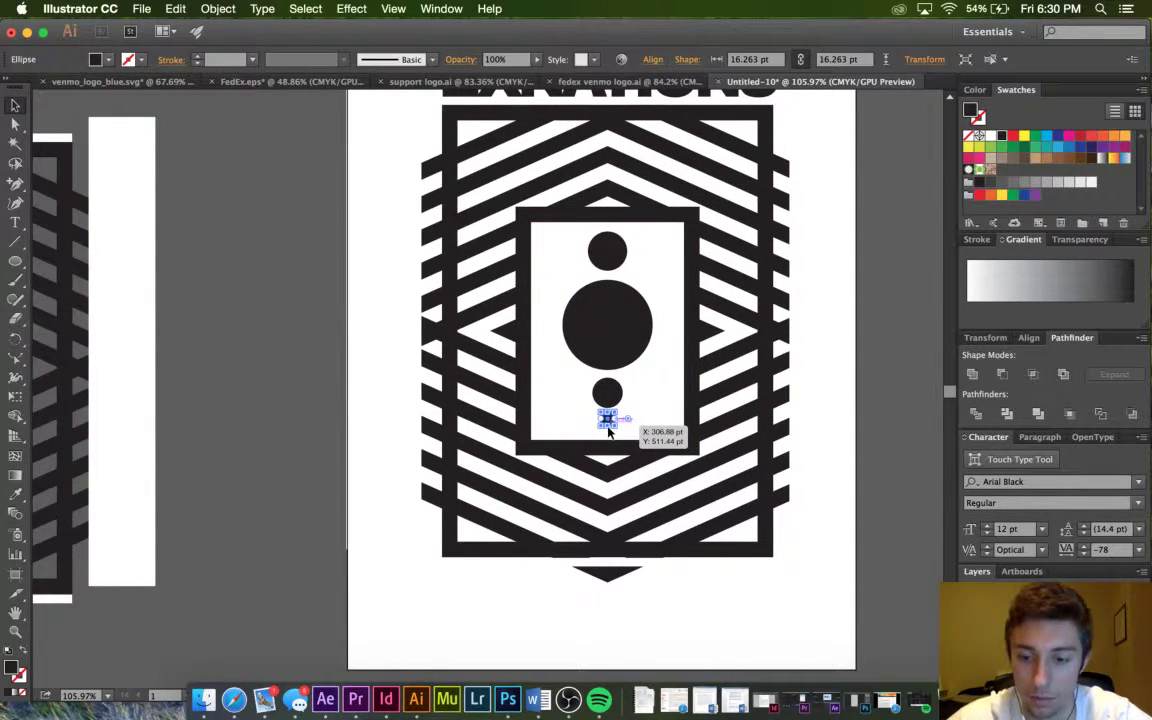
{"action": "left_click", "coordinate": [888, 373]}
Scale all four circles down together so the large one is about 90 pt across.
{"action": "scroll", "coordinate": [890, 372], "scroll_direction": "down", "scroll_amount": 2}
{"action": "left_click", "coordinate": [708, 404]}
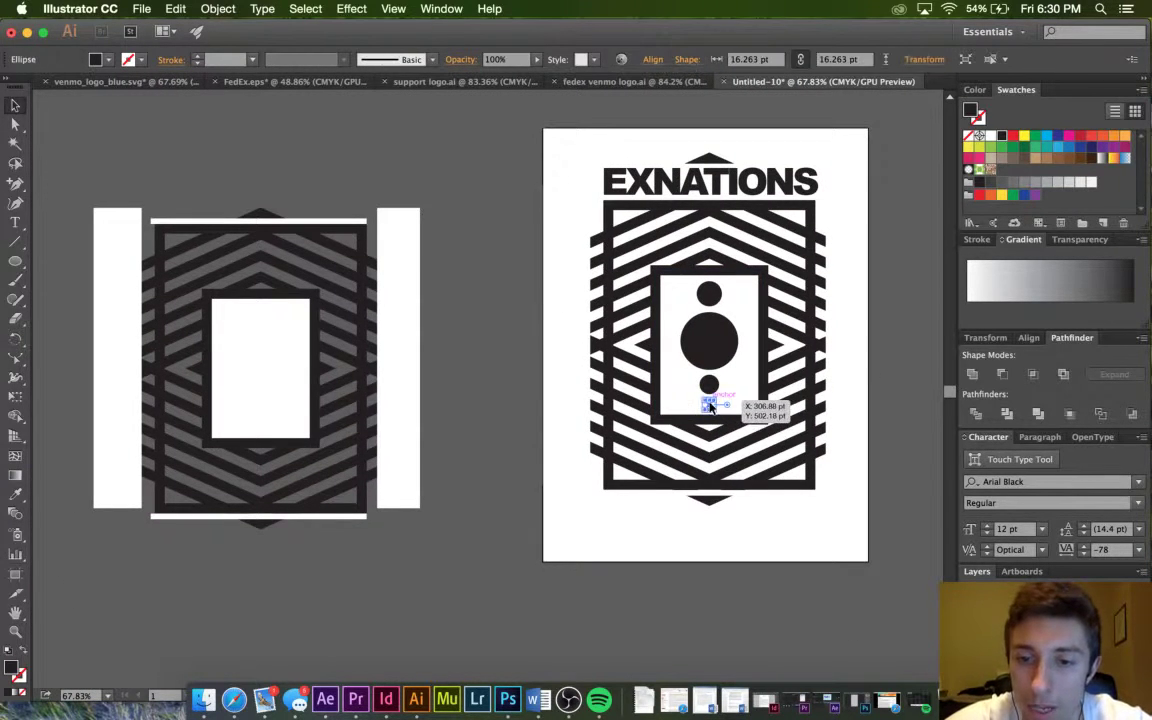
{"action": "left_click", "coordinate": [708, 385], "text": "shift"}
{"action": "left_click", "coordinate": [712, 328], "text": "shift"}
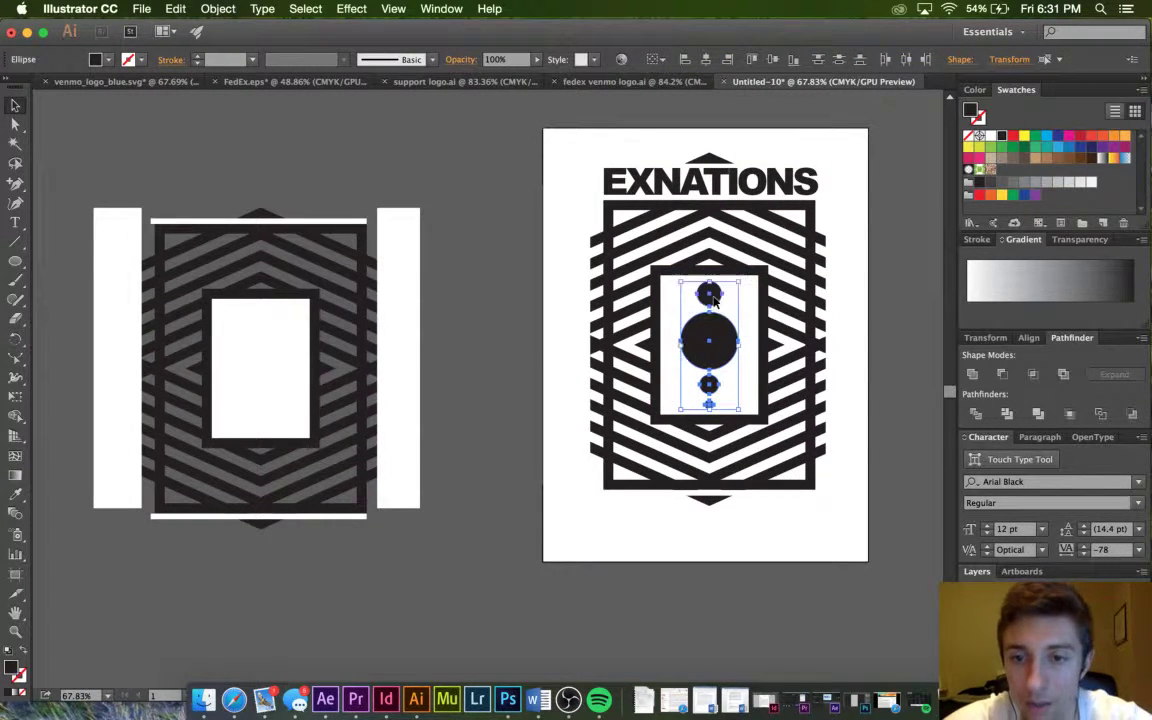
{"action": "left_click", "coordinate": [708, 293], "text": "shift"}
{"action": "left_click_drag", "start_coordinate": [740, 282], "coordinate": [709, 293]}
{"action": "left_click", "coordinate": [897, 300]}
Respace the smaller circles vertically around the large one to fill the inner frame evenly.
{"action": "left_click", "coordinate": [709, 397]}
{"action": "left_click_drag", "start_coordinate": [709, 400], "coordinate": [710, 382]}
{"action": "right_click", "coordinate": [781, 543]}
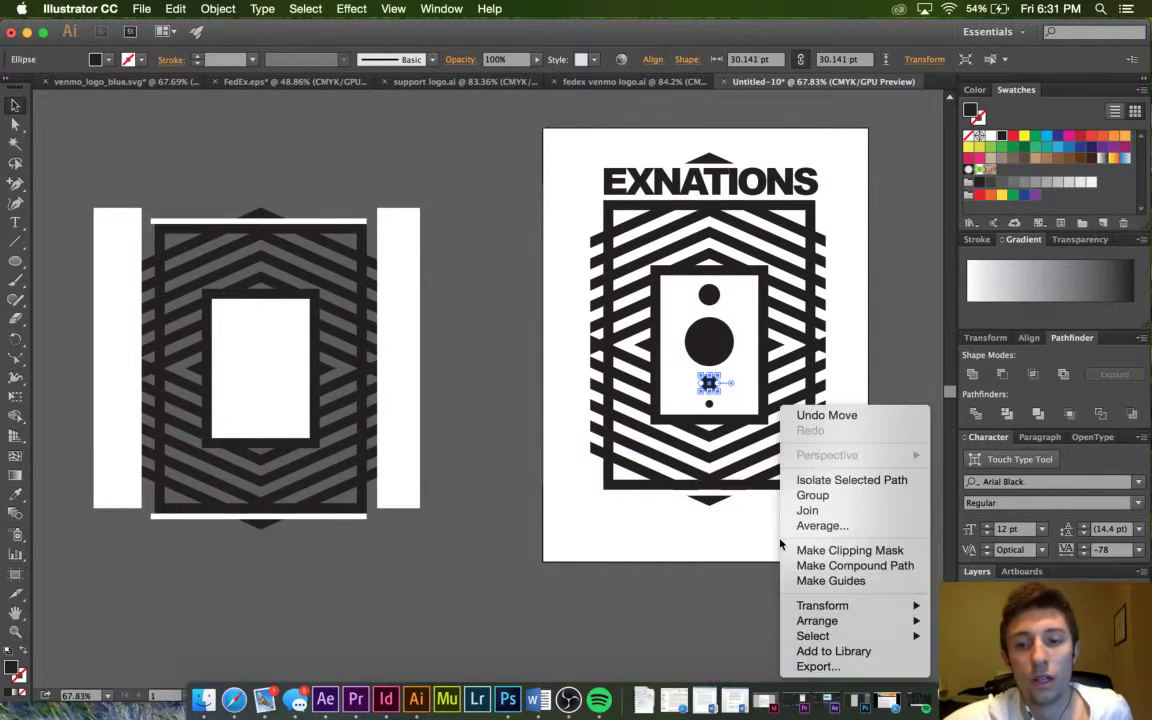
{"action": "left_click", "coordinate": [715, 550]}
{"action": "left_click", "coordinate": [716, 557]}
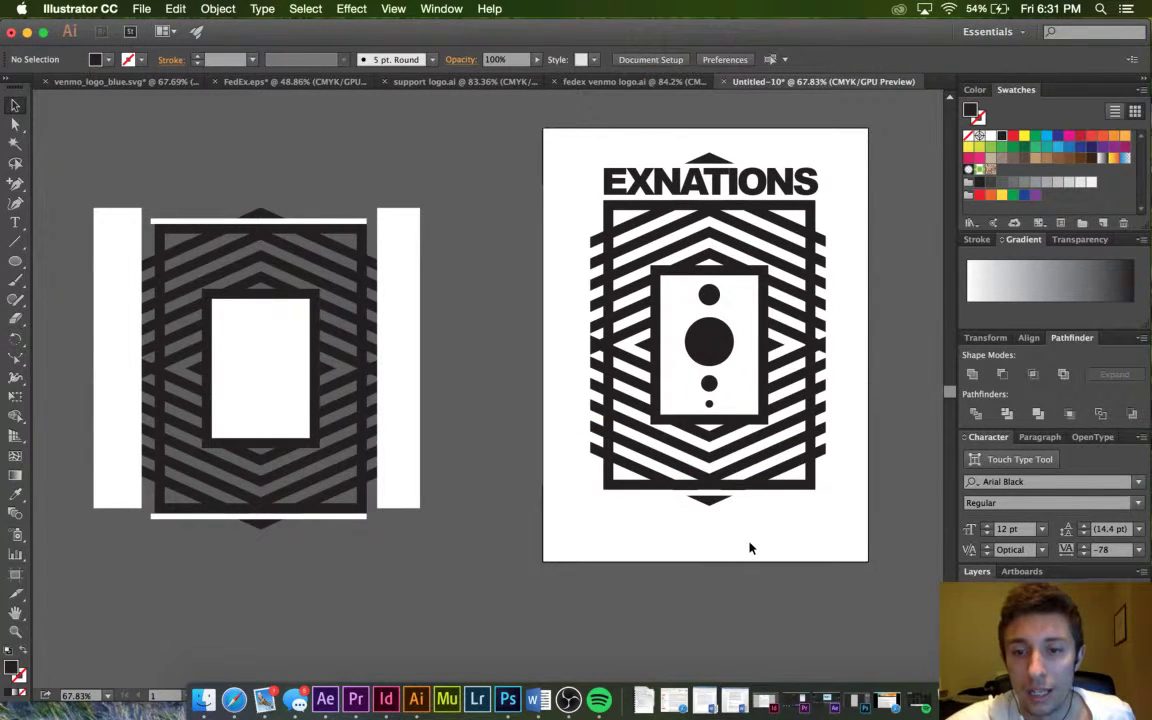
{"action": "left_click", "coordinate": [708, 383]}
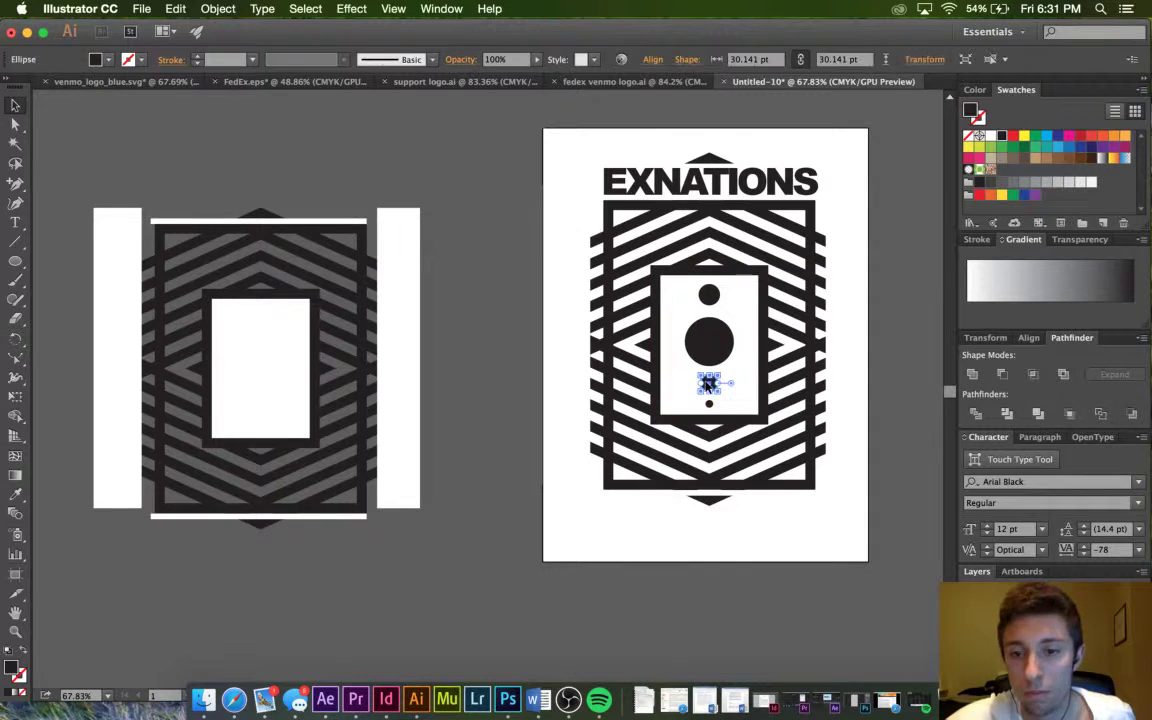
{"action": "left_click", "coordinate": [786, 555]}
{"action": "scroll", "coordinate": [786, 555], "scroll_direction": "down", "scroll_amount": 3}
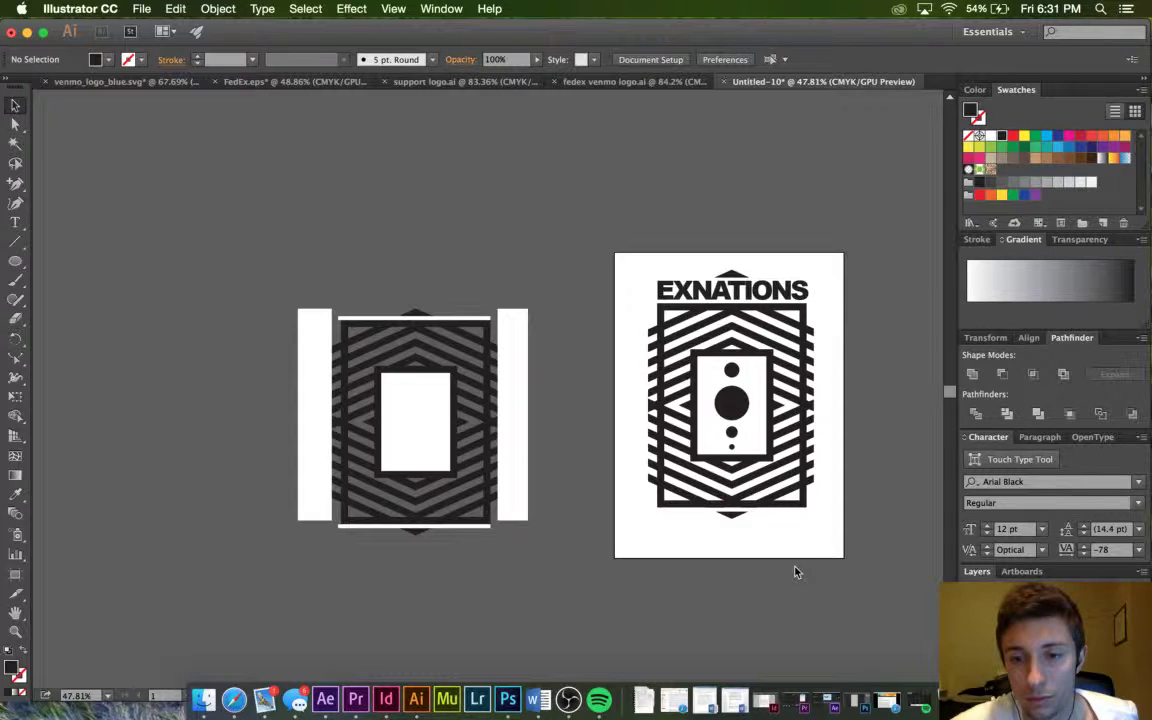
Nudge the large circle and the circle directly beneath it slightly up to even out the gaps.
{"action": "left_click", "coordinate": [729, 405]}
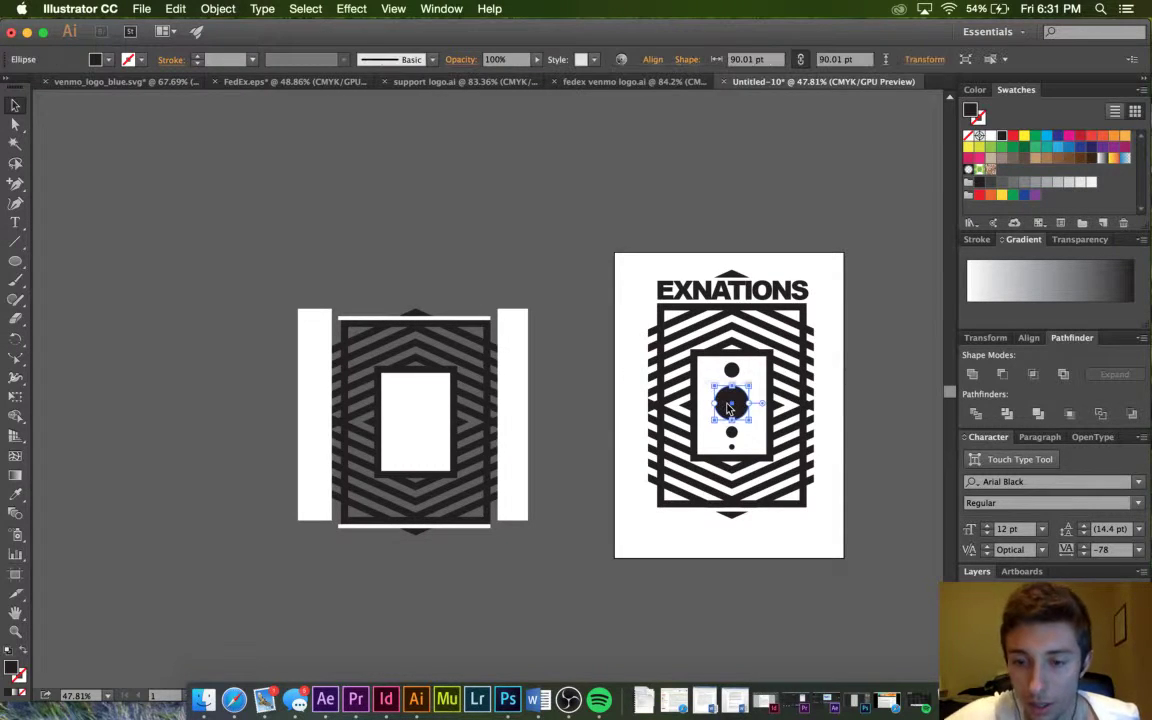
{"action": "right_click", "coordinate": [760, 527]}
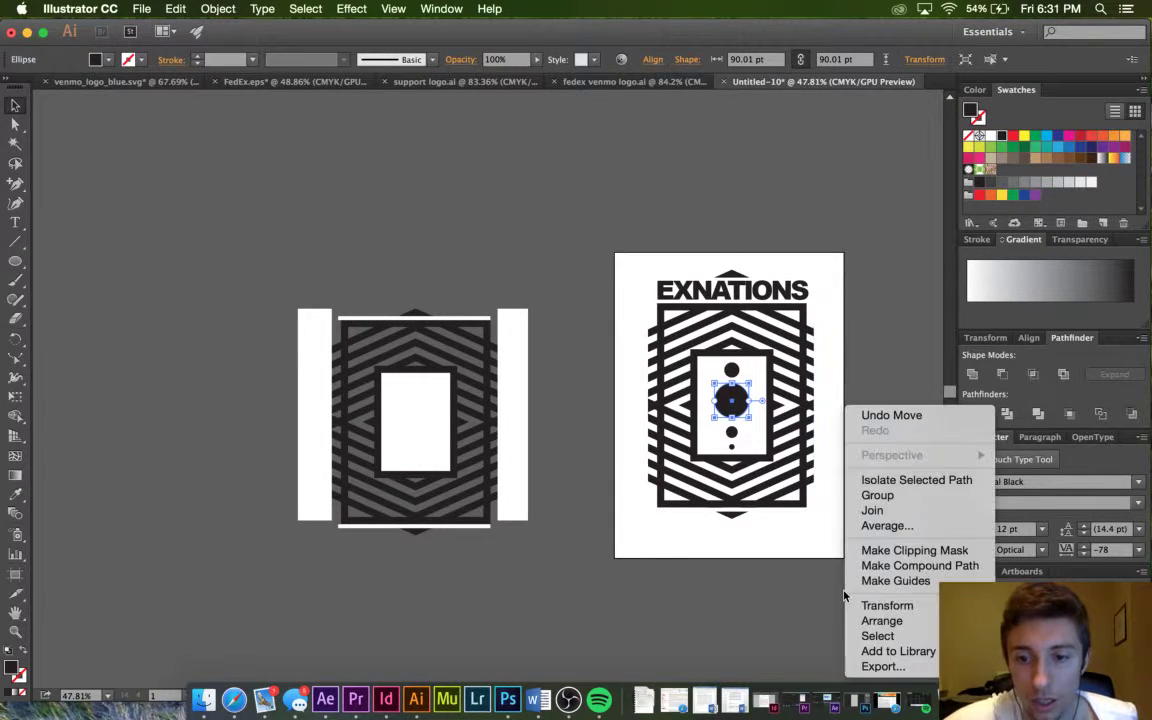
{"action": "left_click", "coordinate": [745, 585]}
{"action": "left_click", "coordinate": [745, 590]}
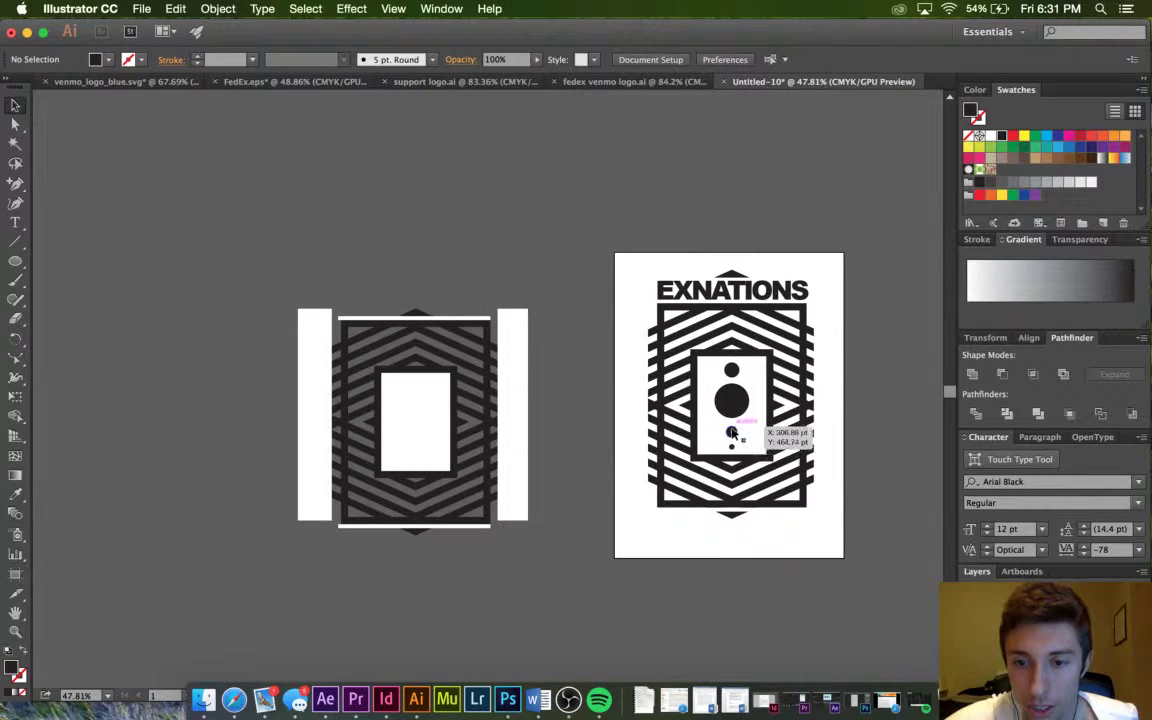
{"action": "left_click", "coordinate": [732, 432]}
{"action": "left_click_drag", "start_coordinate": [732, 428], "coordinate": [732, 426]}
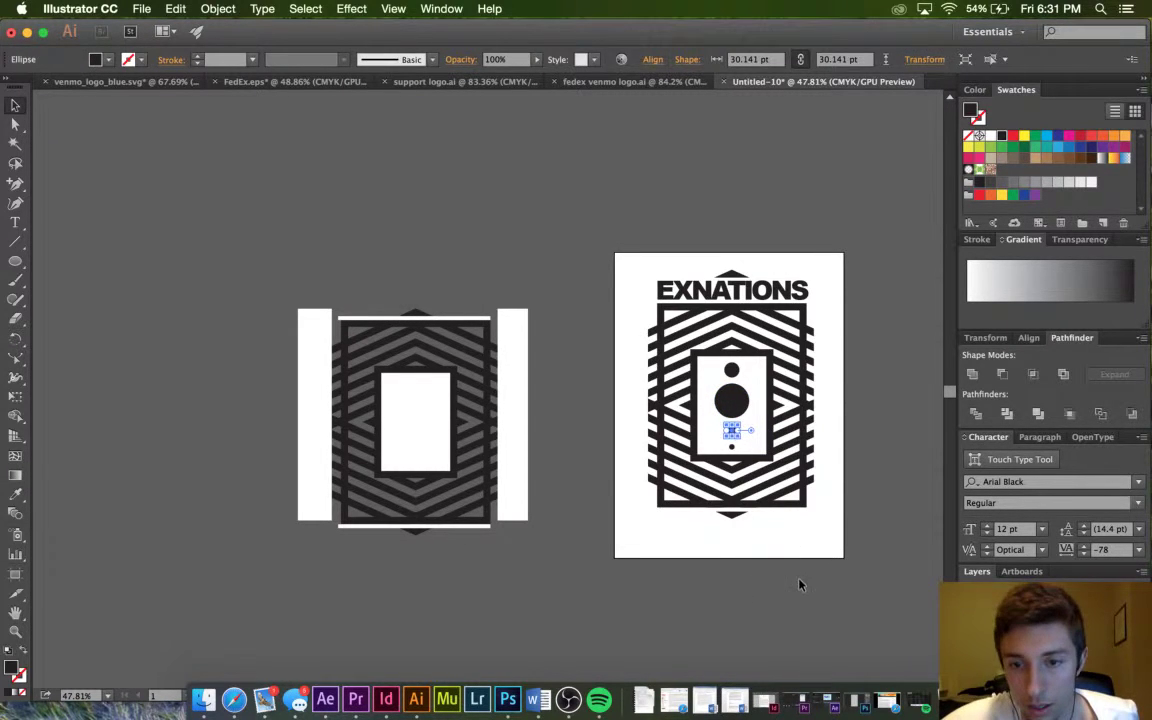
Fine-tune the position of the smallest circle at the bottom of the column inside the central frame.
{"action": "left_click", "coordinate": [799, 581]}
{"action": "left_click", "coordinate": [733, 445]}
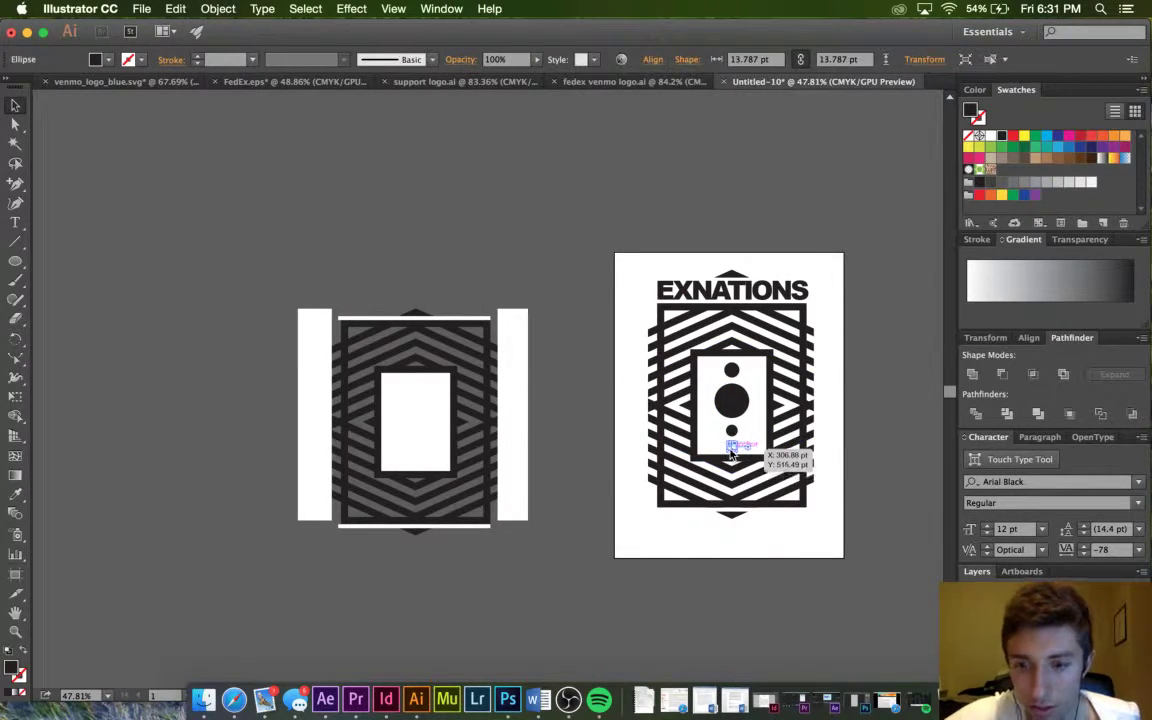
{"action": "left_click", "coordinate": [811, 568]}
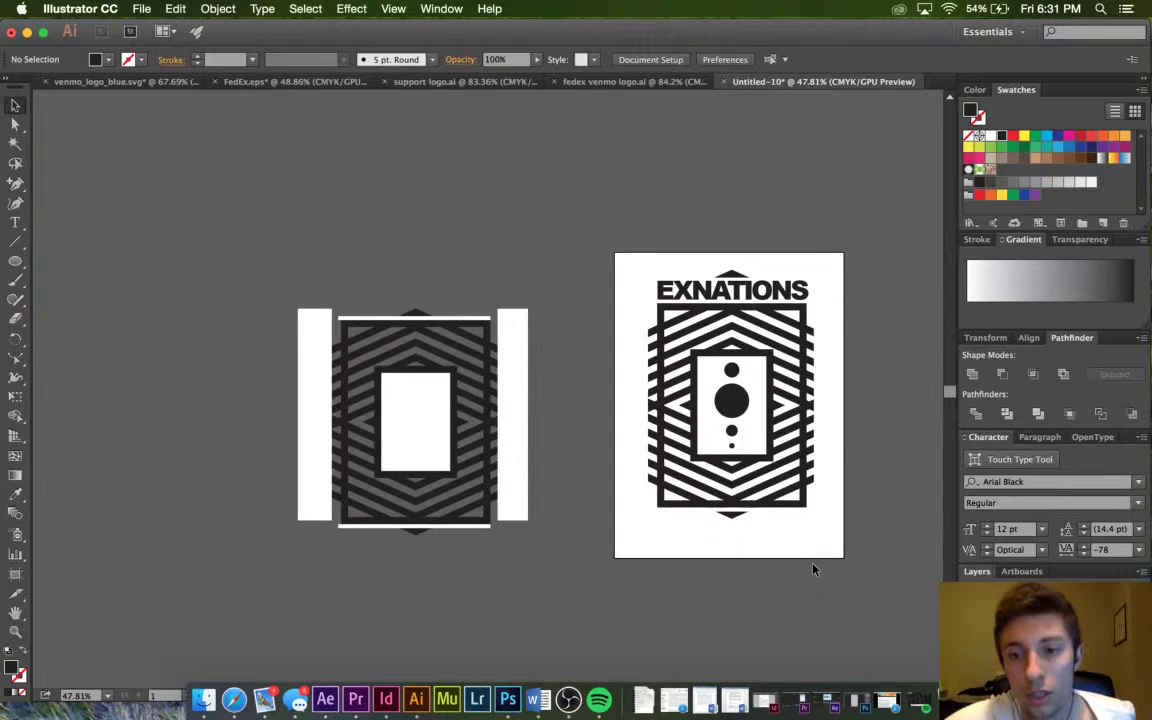
{"action": "scroll", "coordinate": [813, 568], "scroll_direction": "up", "scroll_amount": 1}
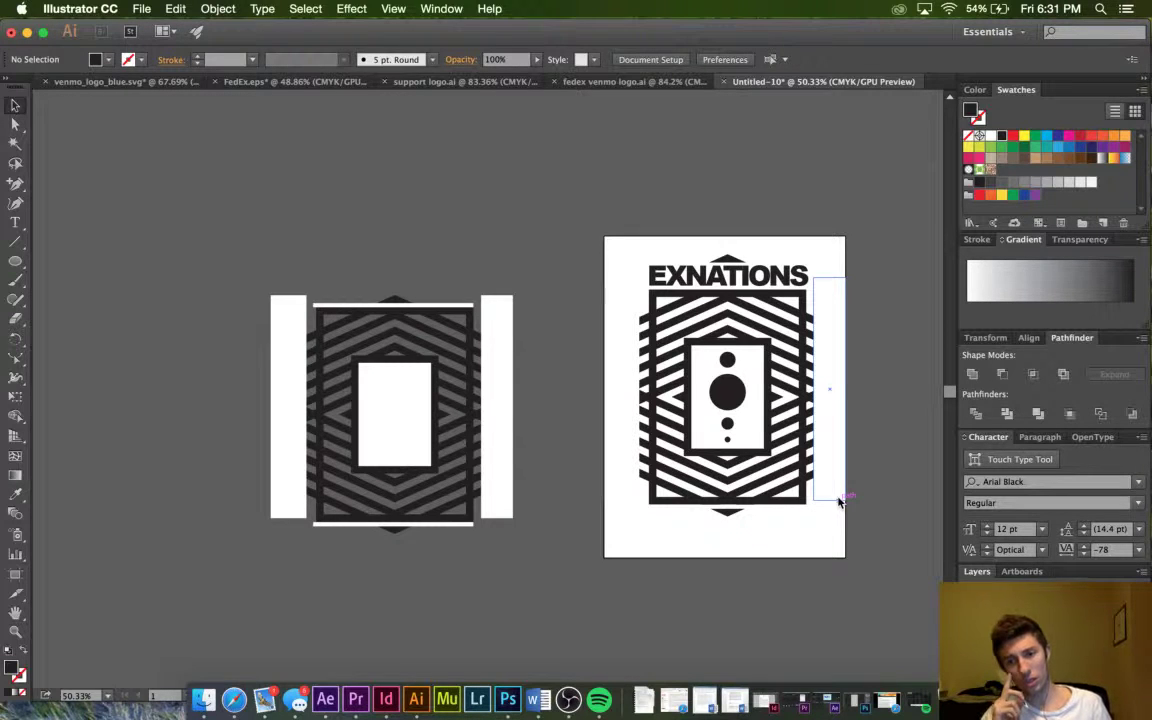
{"action": "scroll", "coordinate": [838, 502], "scroll_direction": "up", "scroll_amount": 5}
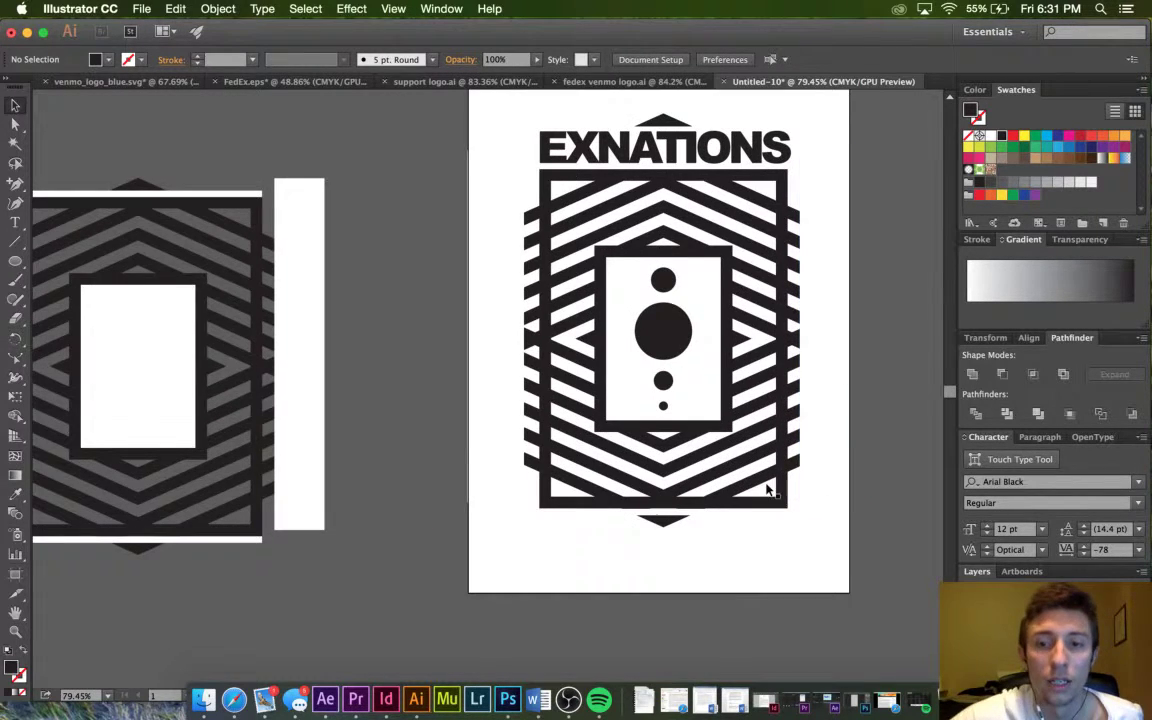
{"action": "scroll", "coordinate": [762, 478], "scroll_direction": "up", "scroll_amount": 2}
{"action": "scroll", "coordinate": [758, 530], "scroll_direction": "up", "scroll_amount": 1}
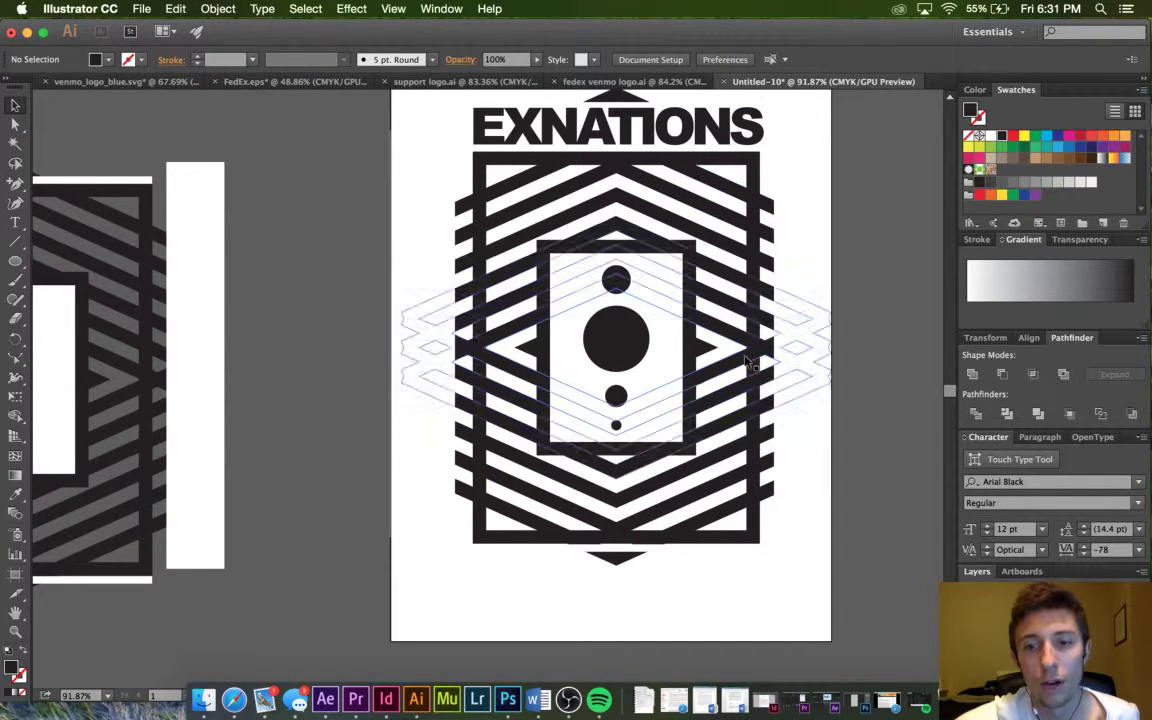
{"action": "scroll", "coordinate": [788, 563], "scroll_direction": "down", "scroll_amount": 1}
{"action": "scroll", "coordinate": [788, 567], "scroll_direction": "down", "scroll_amount": 2}
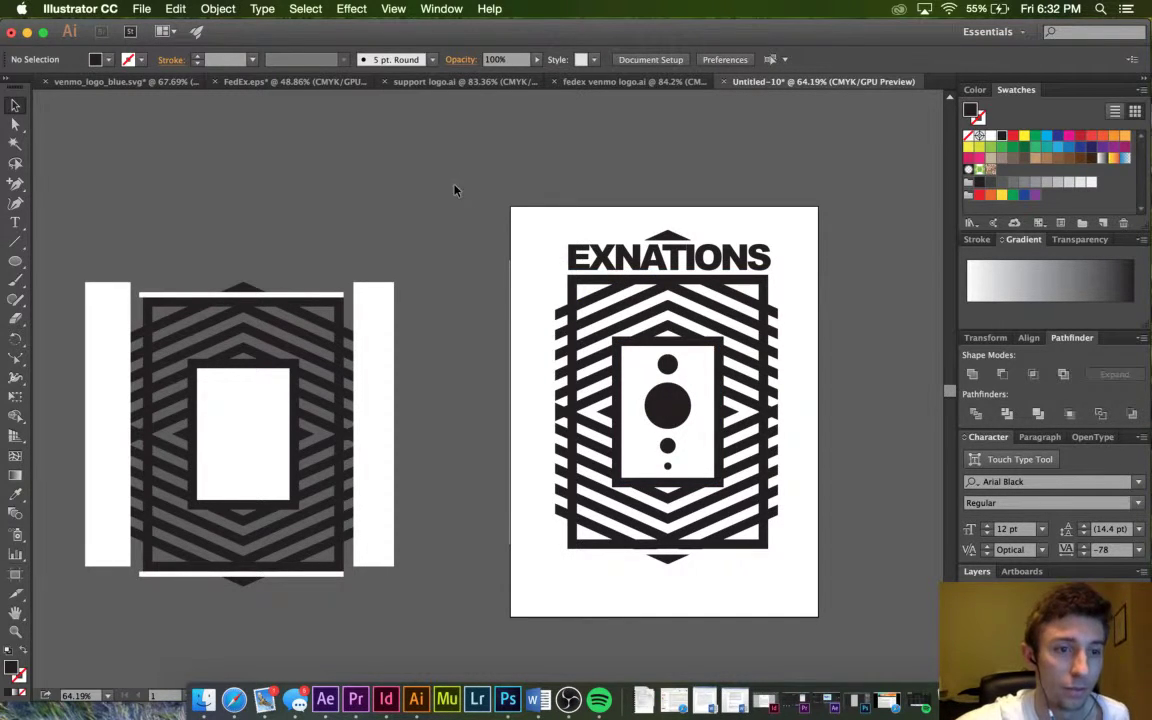
Draw a 45-degree diagonal line in the empty area above and between the spare pattern and the artboard.
{"action": "left_click", "coordinate": [17, 239]}
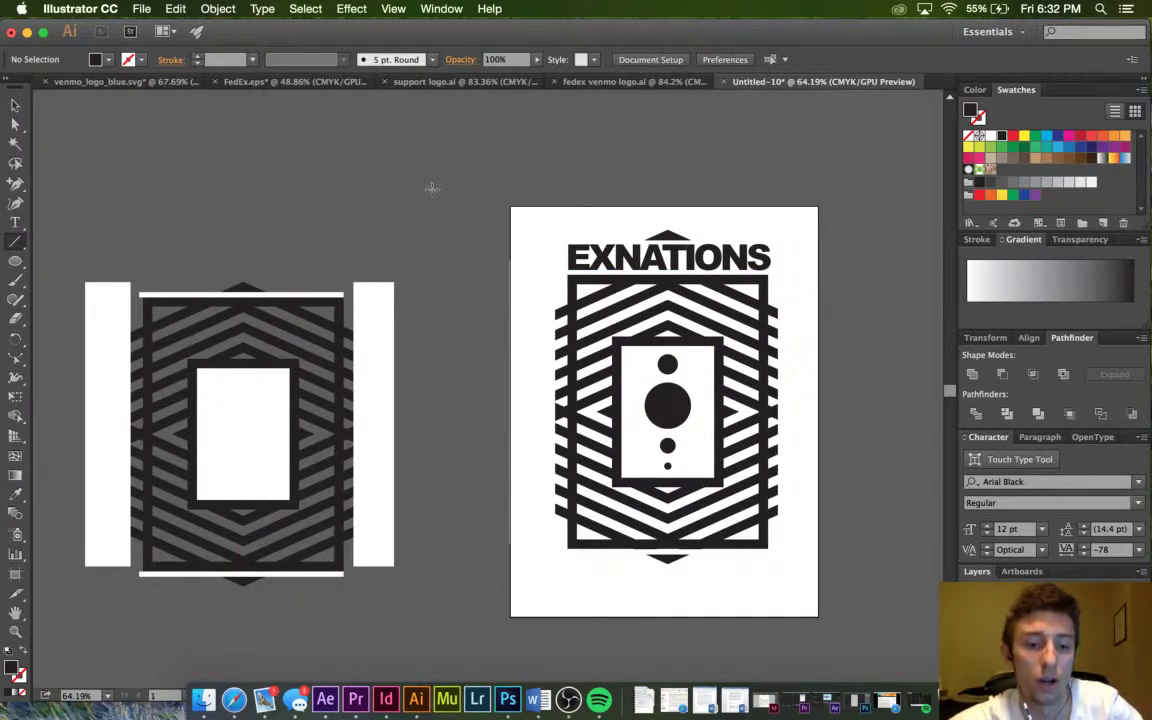
{"action": "left_click_drag", "start_coordinate": [428, 176], "coordinate": [487, 235]}
{"action": "left_click", "coordinate": [15, 105]}
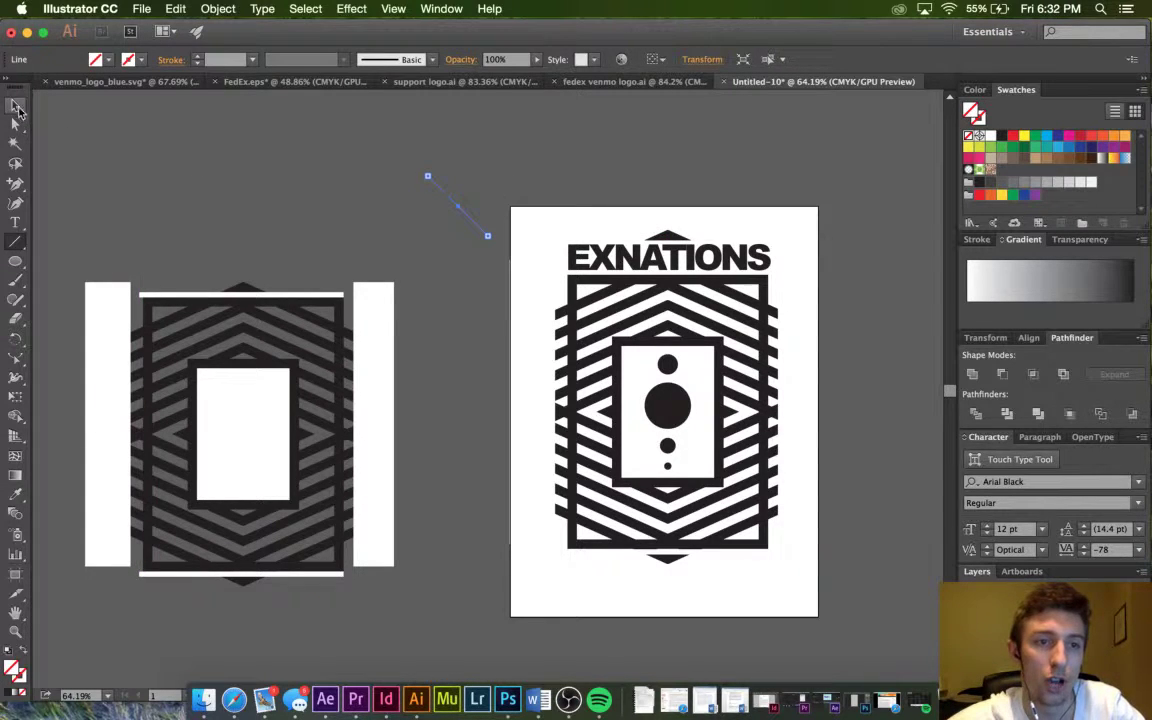
{"action": "left_click", "coordinate": [336, 184]}
Duplicate the diagonal line, rotate the copy 90 degrees, and centre-align both lines to form an X.
{"action": "left_click_drag", "start_coordinate": [460, 210], "coordinate": [447, 218]}
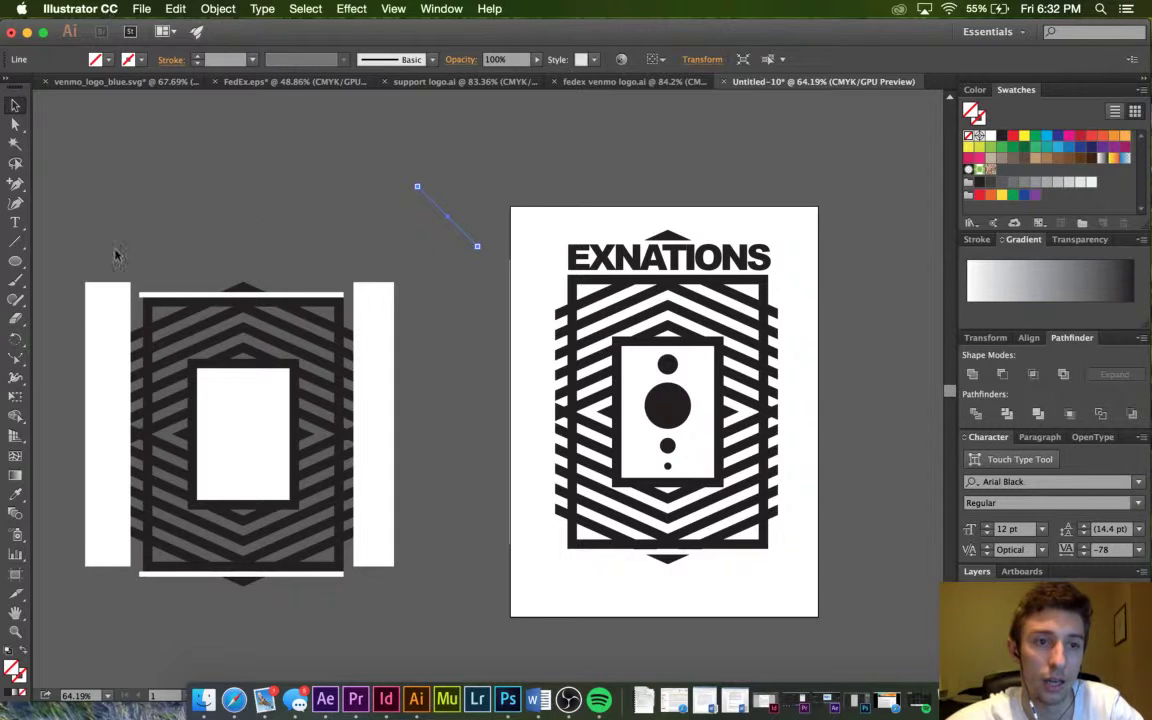
{"action": "left_click", "coordinate": [15, 338]}
{"action": "left_click_drag", "start_coordinate": [282, 204], "coordinate": [372, 131]}
{"action": "left_click", "coordinate": [15, 105]}
{"action": "left_click", "coordinate": [429, 195]}
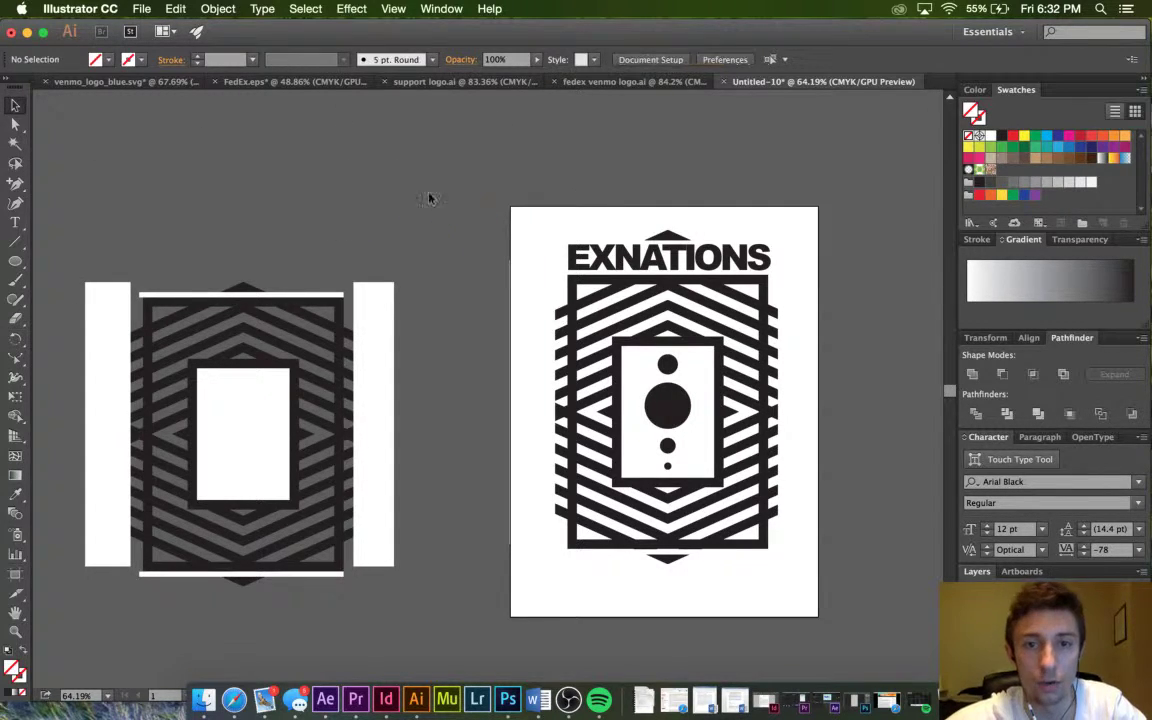
{"action": "left_click_drag", "start_coordinate": [429, 195], "coordinate": [471, 234]}
{"action": "left_click", "coordinate": [707, 58]}
{"action": "left_click", "coordinate": [772, 58]}
Give both lines of the X a white stroke with a weight of 14 pt.
{"action": "left_click", "coordinate": [198, 56]}
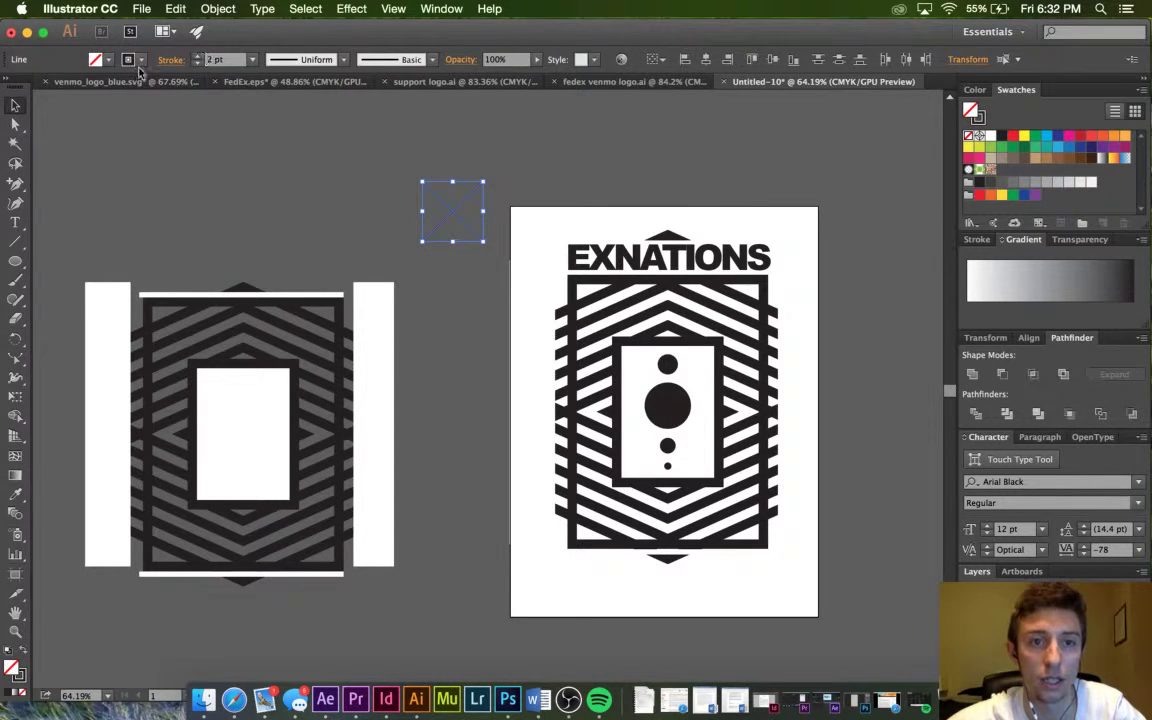
{"action": "left_click", "coordinate": [141, 61]}
{"action": "left_click", "coordinate": [33, 87]}
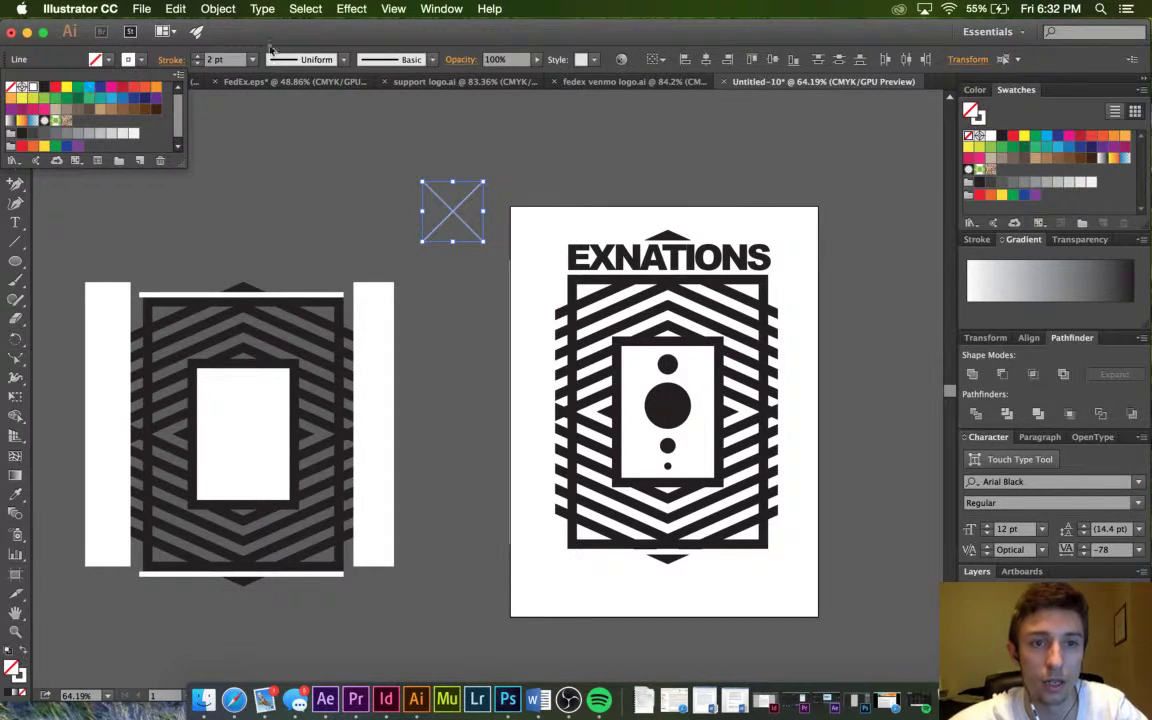
{"action": "left_click", "coordinate": [198, 57]}
{"action": "left_click", "coordinate": [198, 57]}
{"action": "left_click", "coordinate": [198, 57]}
{"action": "left_click", "coordinate": [198, 57]}
{"action": "left_click", "coordinate": [198, 57]}
{"action": "left_click", "coordinate": [198, 57]}
{"action": "left_click", "coordinate": [198, 57]}
{"action": "left_click", "coordinate": [198, 57]}
{"action": "left_click", "coordinate": [198, 57]}
{"action": "left_click", "coordinate": [198, 57]}
{"action": "left_click", "coordinate": [198, 57]}
{"action": "left_click", "coordinate": [198, 57]}
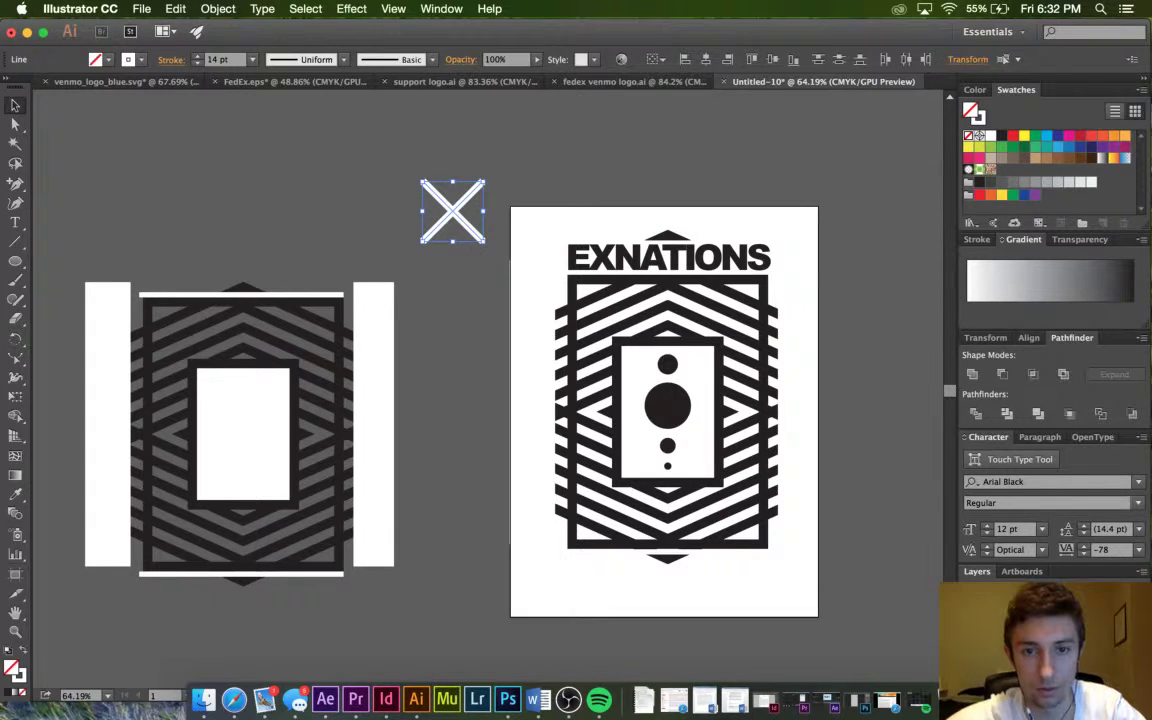
Place the white X over the large middle circle and align its lines with the circle's centre.
{"action": "left_click_drag", "start_coordinate": [467, 226], "coordinate": [680, 418]}
{"action": "left_click", "coordinate": [830, 405]}
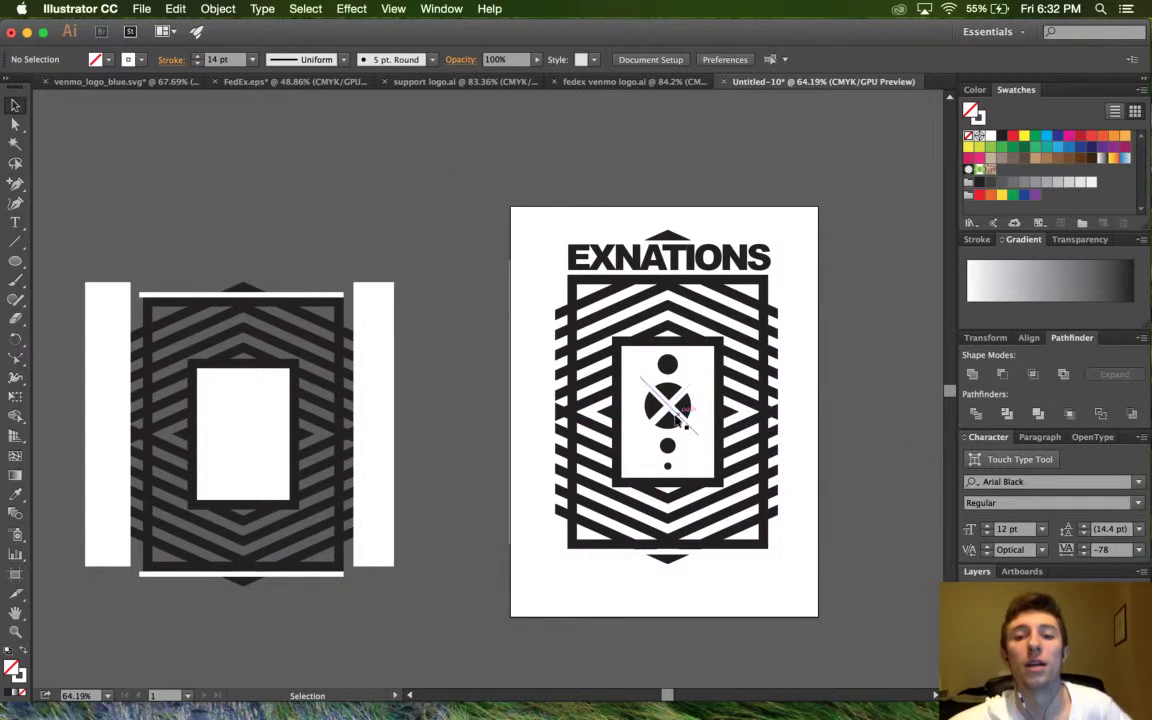
{"action": "left_click", "coordinate": [683, 423]}
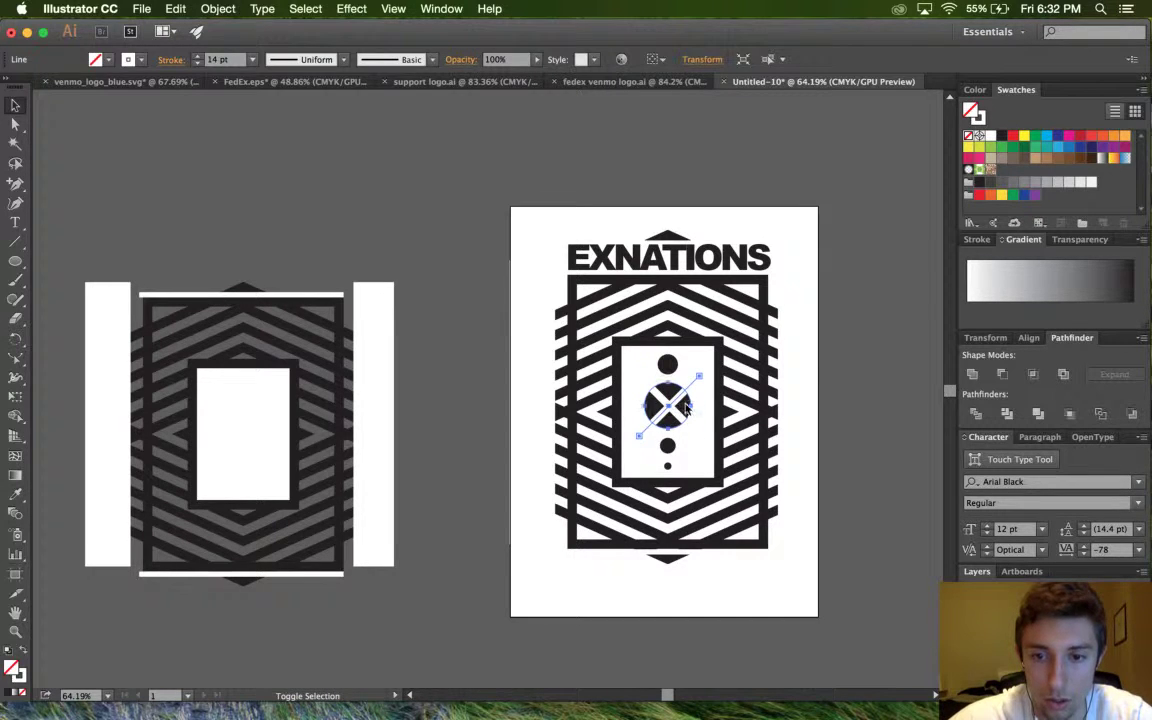
{"action": "left_click", "coordinate": [686, 407], "text": "shift"}
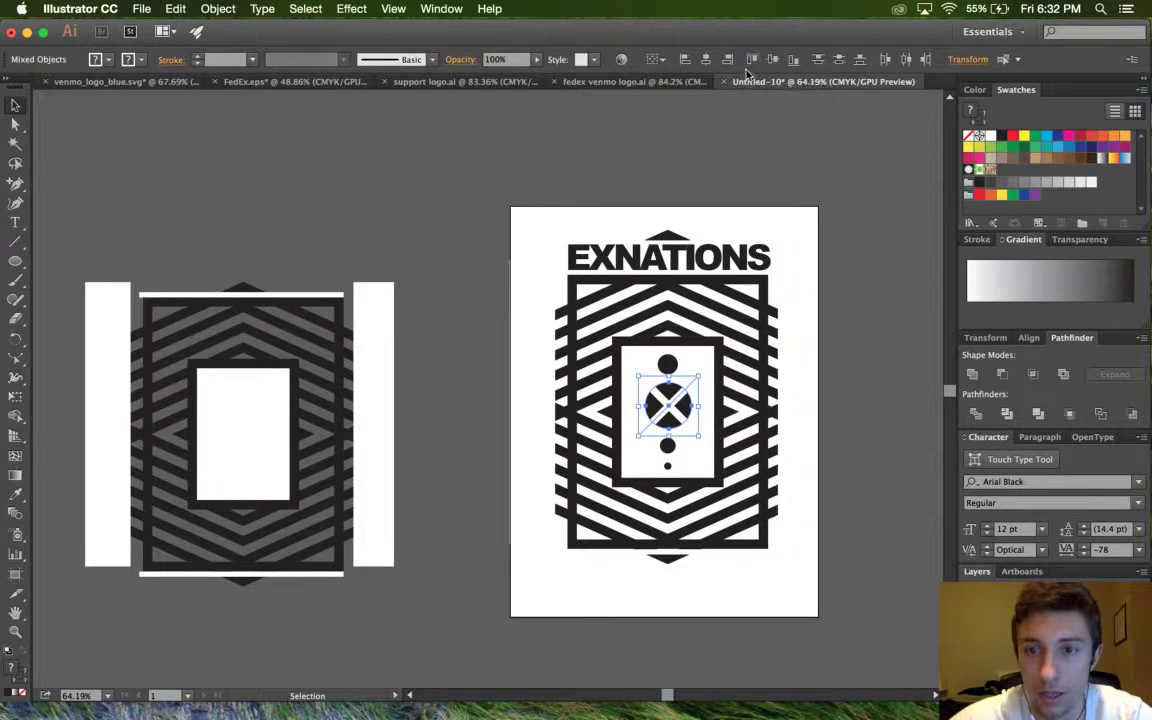
{"action": "left_click", "coordinate": [930, 374]}
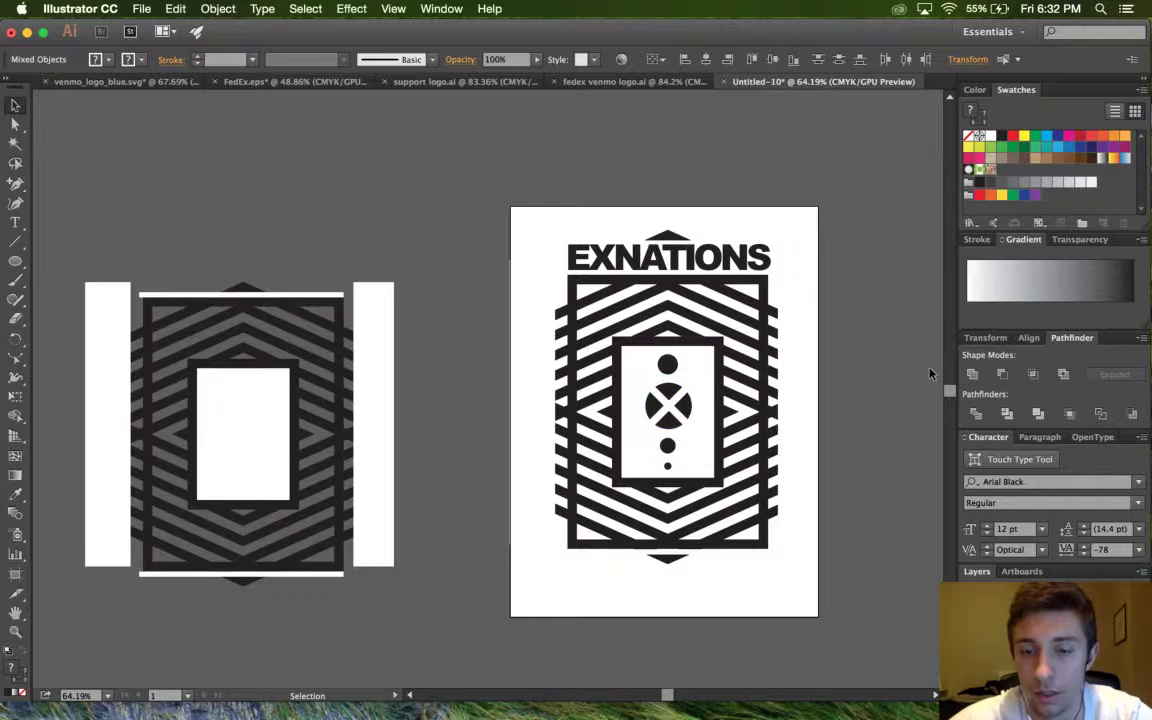
Reduce the stroke weight of both X lines on the large circle to 10 pt.
{"action": "scroll", "coordinate": [900, 388], "scroll_direction": "down", "scroll_amount": 2, "text": "alt"}
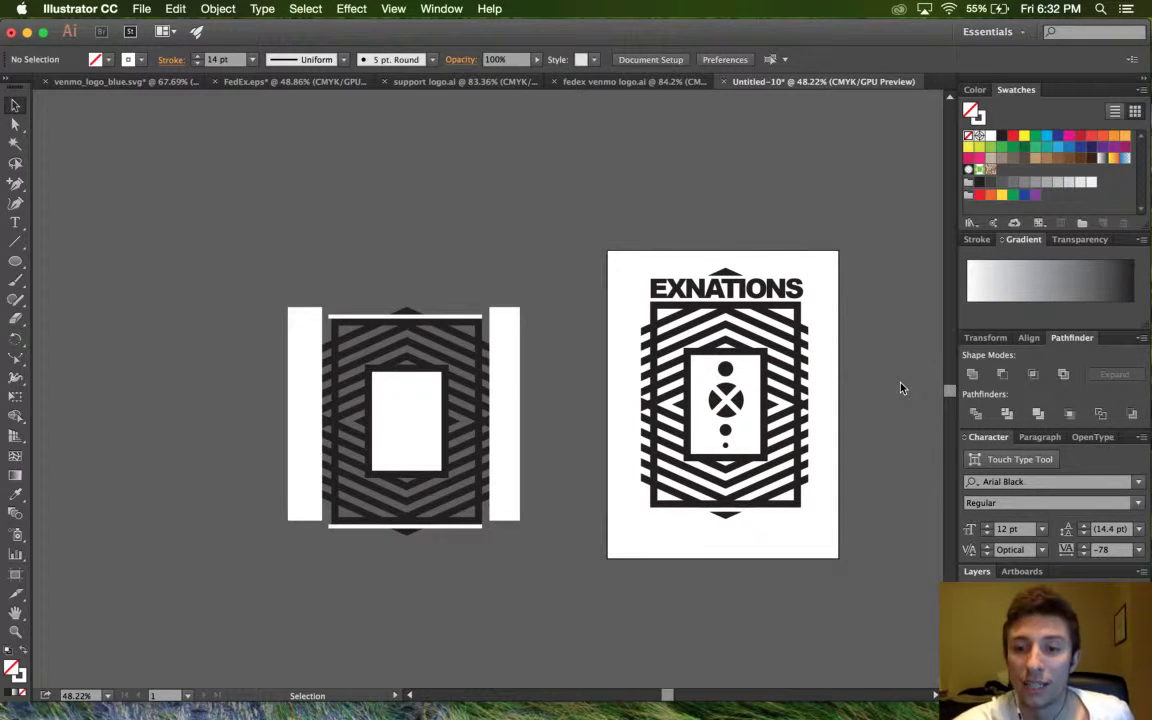
{"action": "left_click", "coordinate": [740, 387]}
{"action": "left_click", "coordinate": [741, 387], "text": "shift"}
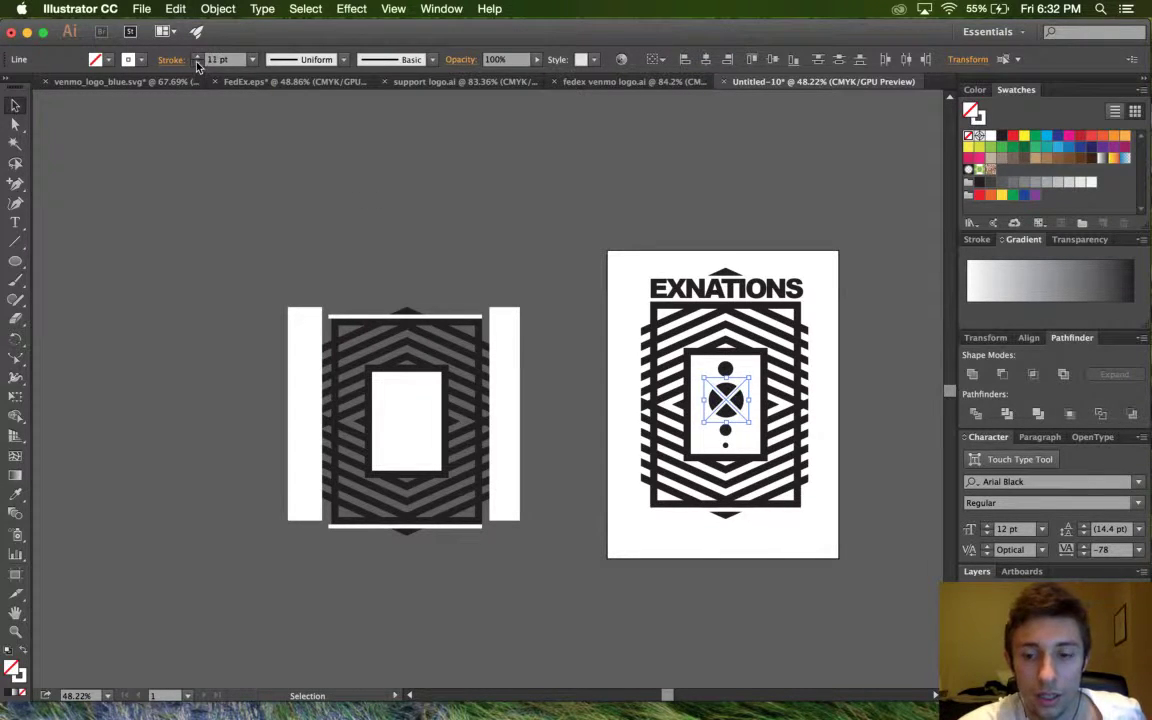
{"action": "left_click", "coordinate": [258, 176]}
Duplicate the artboard with its artwork, placing the copy directly to the right of the original.
{"action": "scroll", "coordinate": [258, 176], "scroll_direction": "right", "scroll_amount": 2}
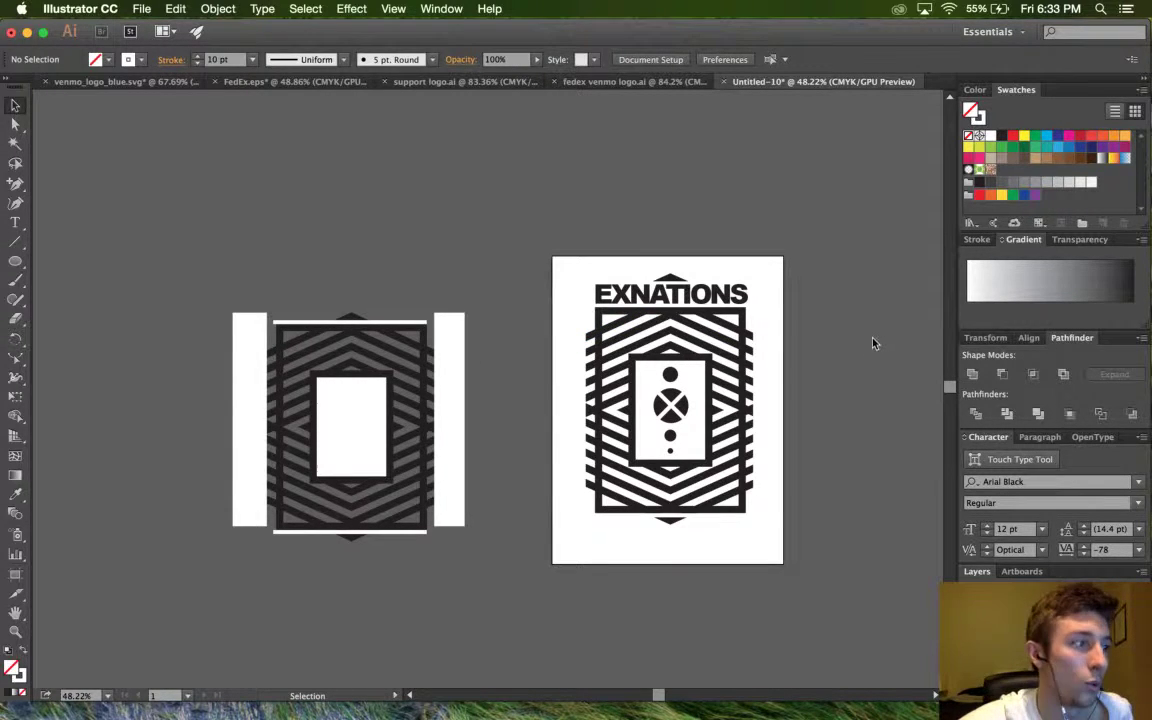
{"action": "scroll", "coordinate": [864, 342], "scroll_direction": "right", "scroll_amount": 2}
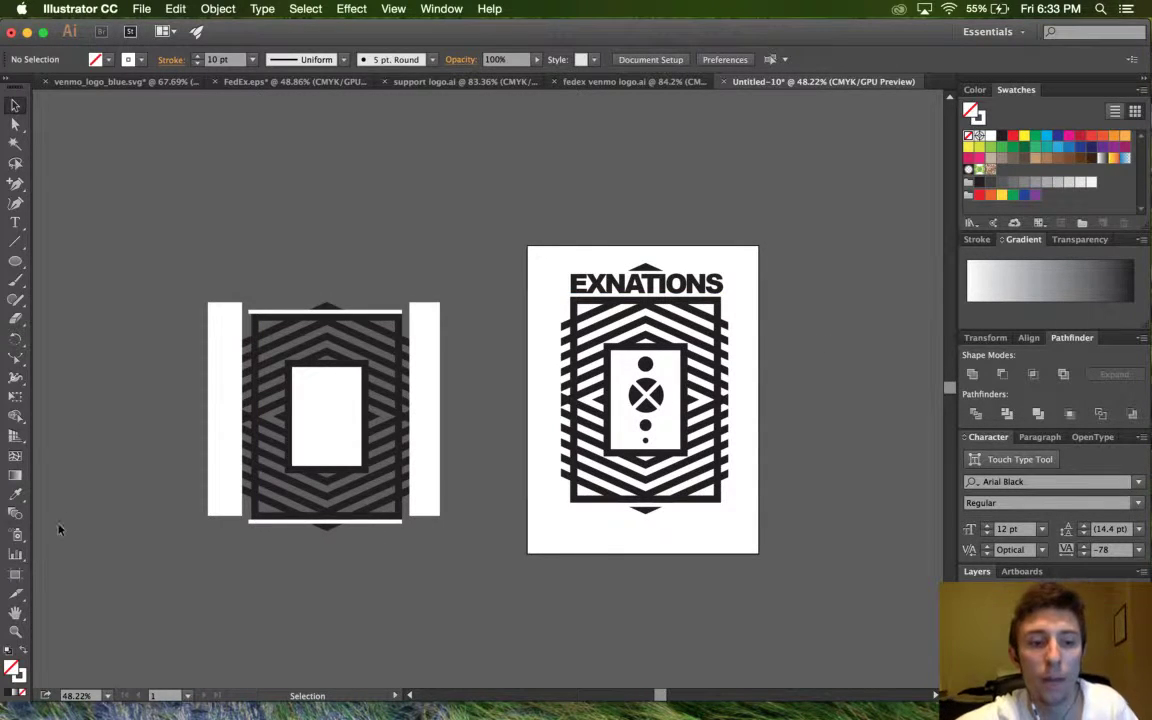
{"action": "left_click", "coordinate": [15, 573]}
{"action": "scroll", "coordinate": [566, 478], "scroll_direction": "right", "scroll_amount": 5}
{"action": "scroll", "coordinate": [566, 478], "scroll_direction": "down", "scroll_amount": 1}
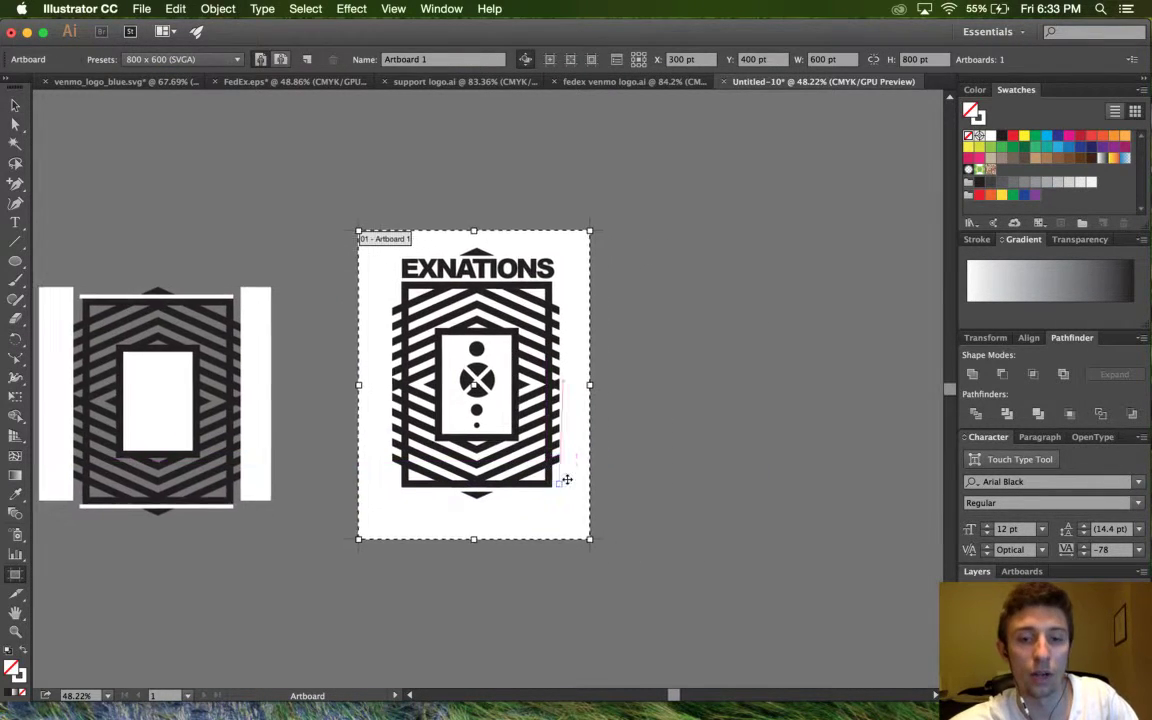
{"action": "left_click_drag", "start_coordinate": [507, 501], "coordinate": [748, 497]}
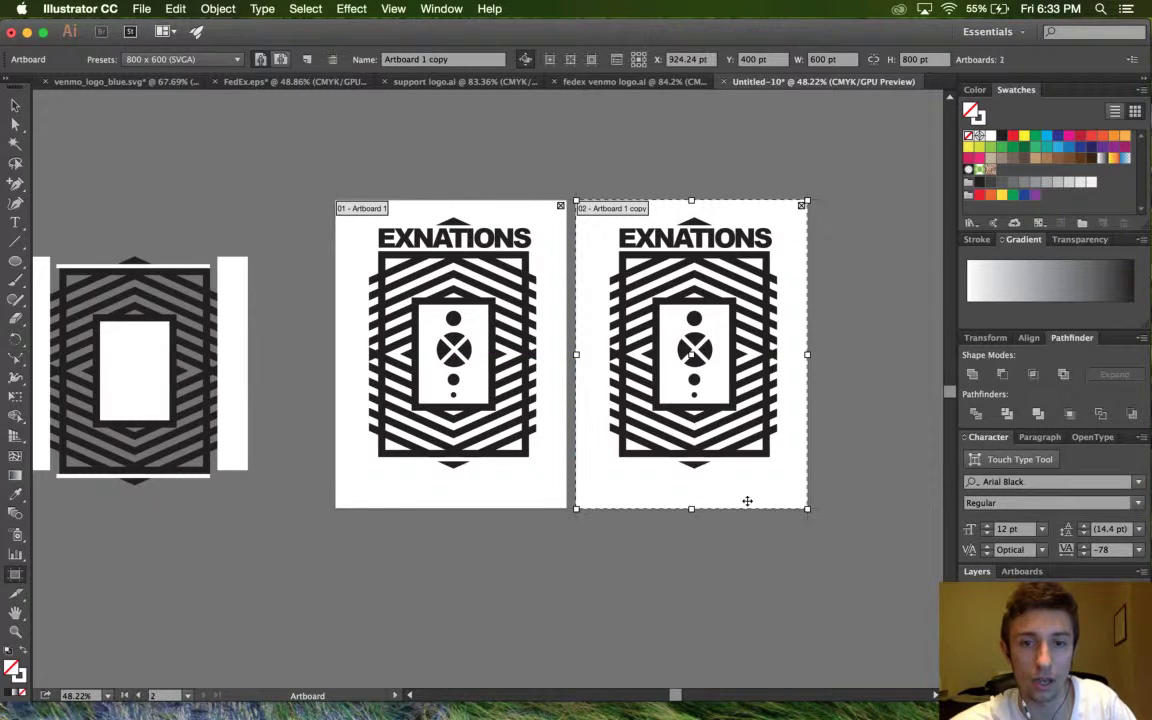
{"action": "left_click", "coordinate": [15, 105]}
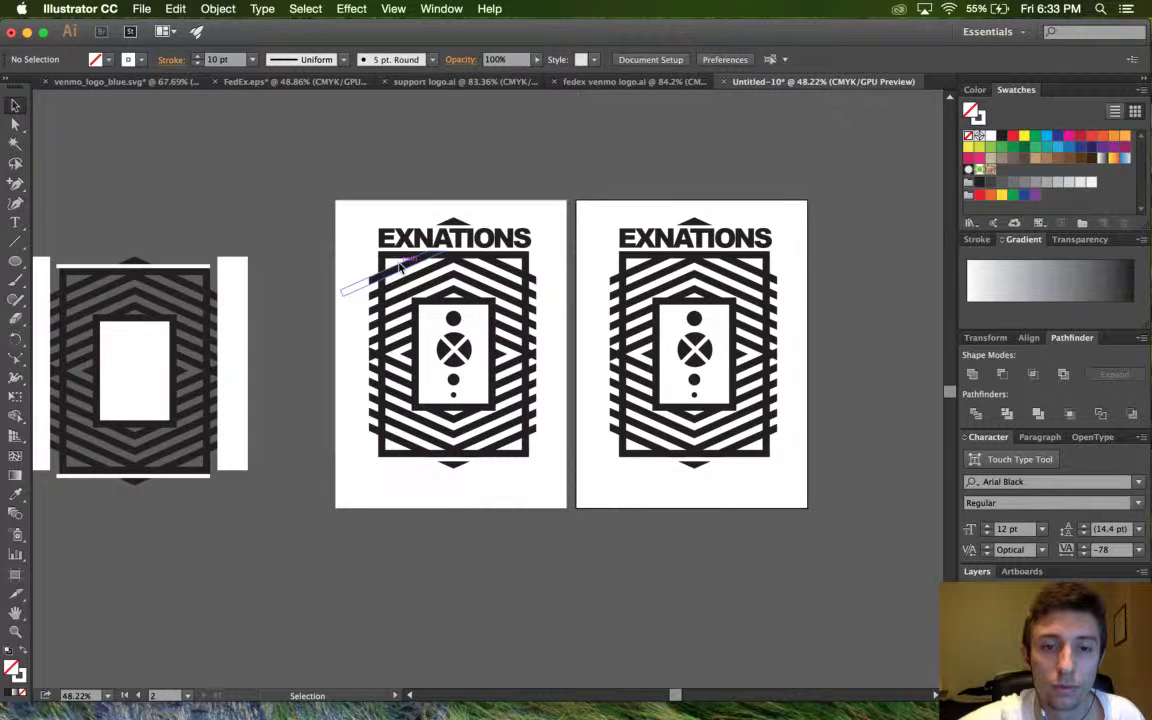
Try copying the first artboard's top-left stripe upward over the title, and undo that together with the artboard duplication.
{"action": "left_click_drag", "start_coordinate": [399, 264], "coordinate": [396, 251]}
{"action": "left_click", "coordinate": [401, 193]}
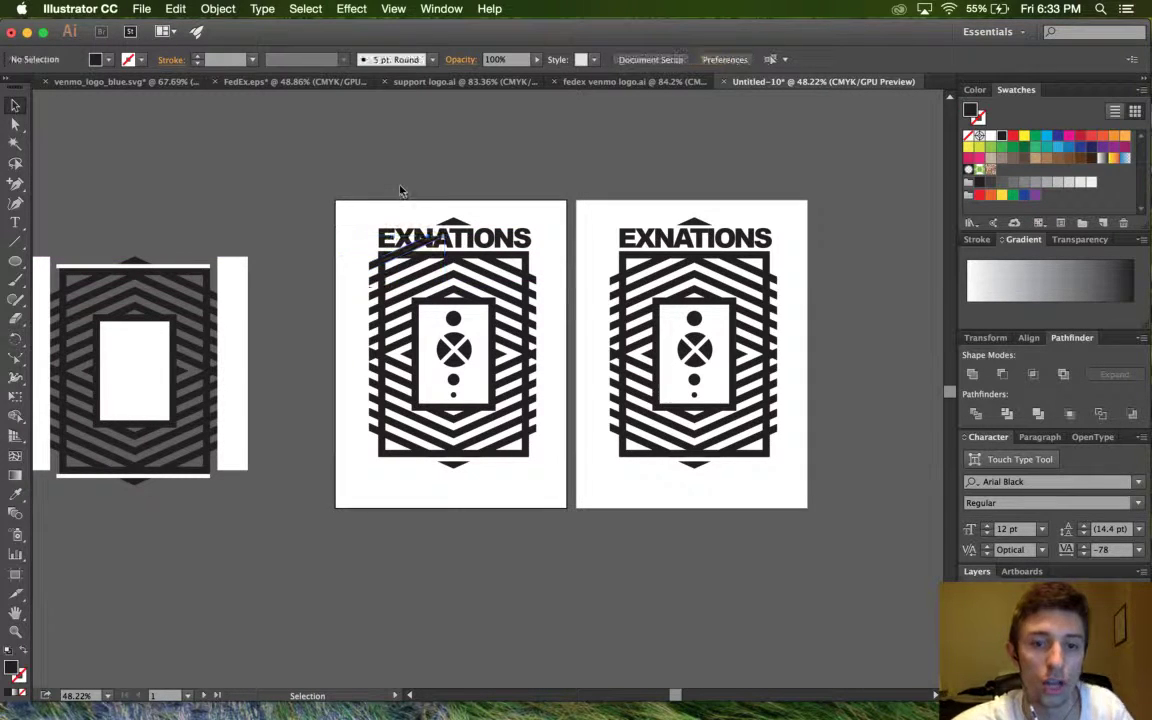
{"action": "left_click", "coordinate": [390, 262]}
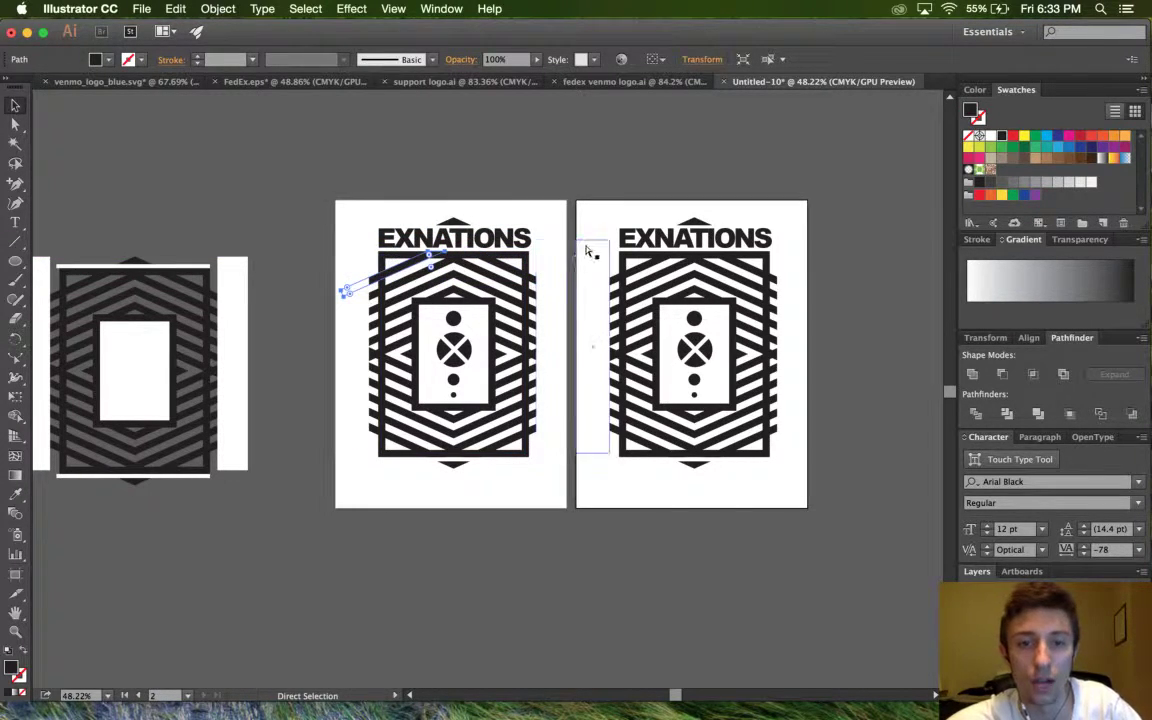
{"action": "key", "text": "super+z"}
{"action": "key", "text": "super+z"}
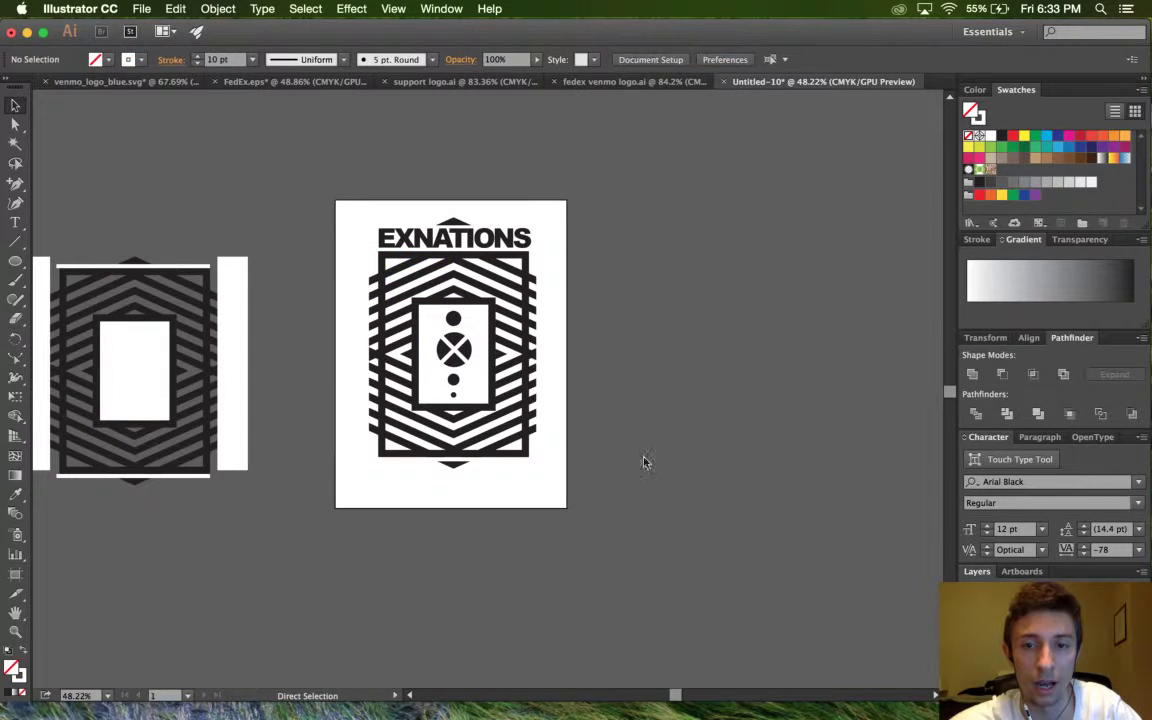
{"action": "left_click", "coordinate": [645, 462]}
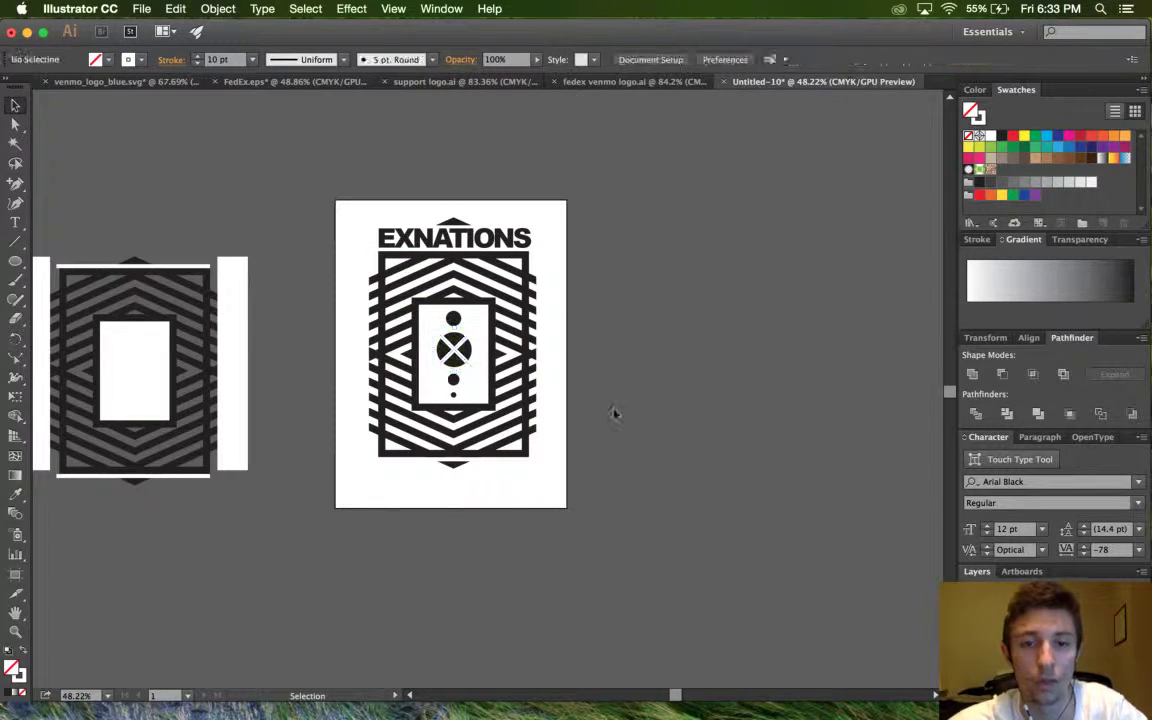
Duplicate the topmost left and right diagonal stripes upward across the title and nudge the copies down slightly.
{"action": "left_click", "coordinate": [516, 276]}
{"action": "left_click", "coordinate": [402, 264], "text": "shift"}
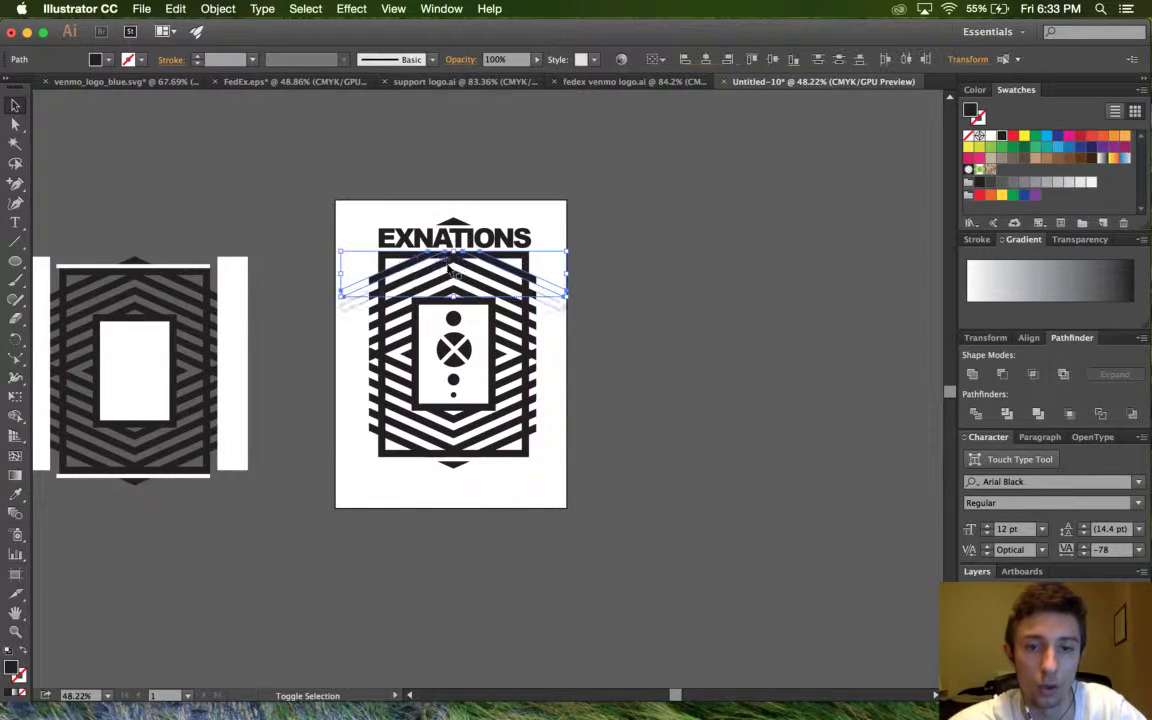
{"action": "left_click_drag", "start_coordinate": [520, 276], "coordinate": [528, 250]}
{"action": "key", "text": "Down"}
{"action": "key", "text": "Down"}
{"action": "key", "text": "Down"}
{"action": "key", "text": "Down"}
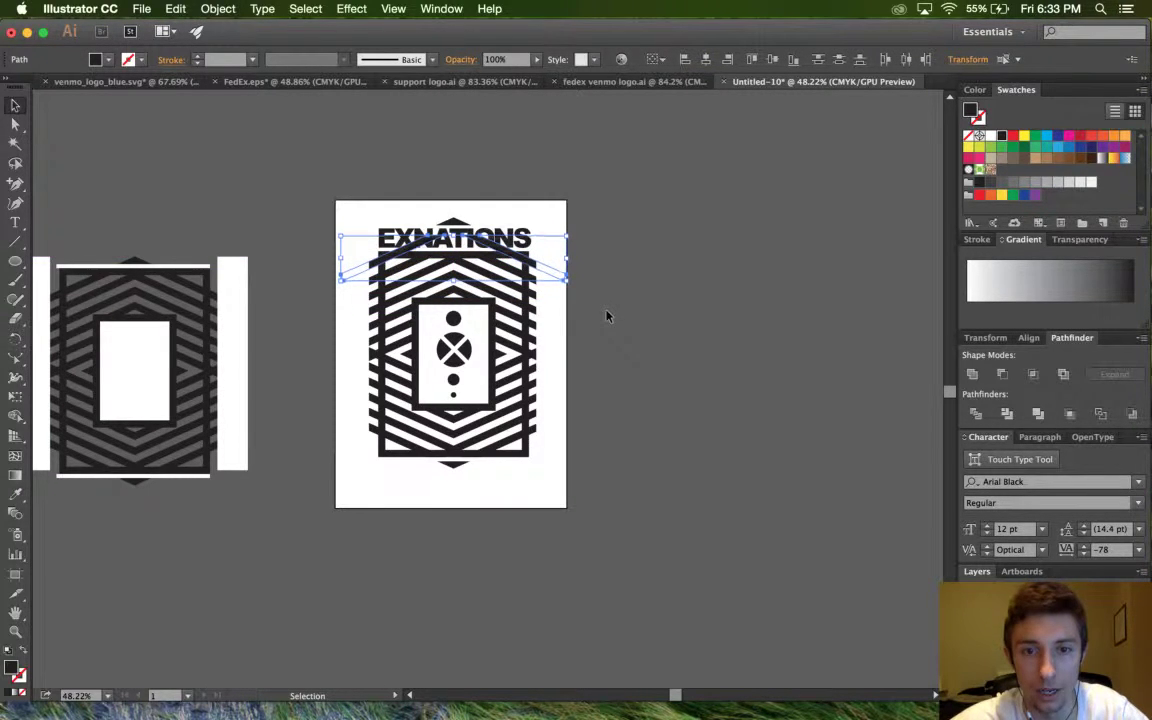
{"action": "left_click", "coordinate": [605, 311]}
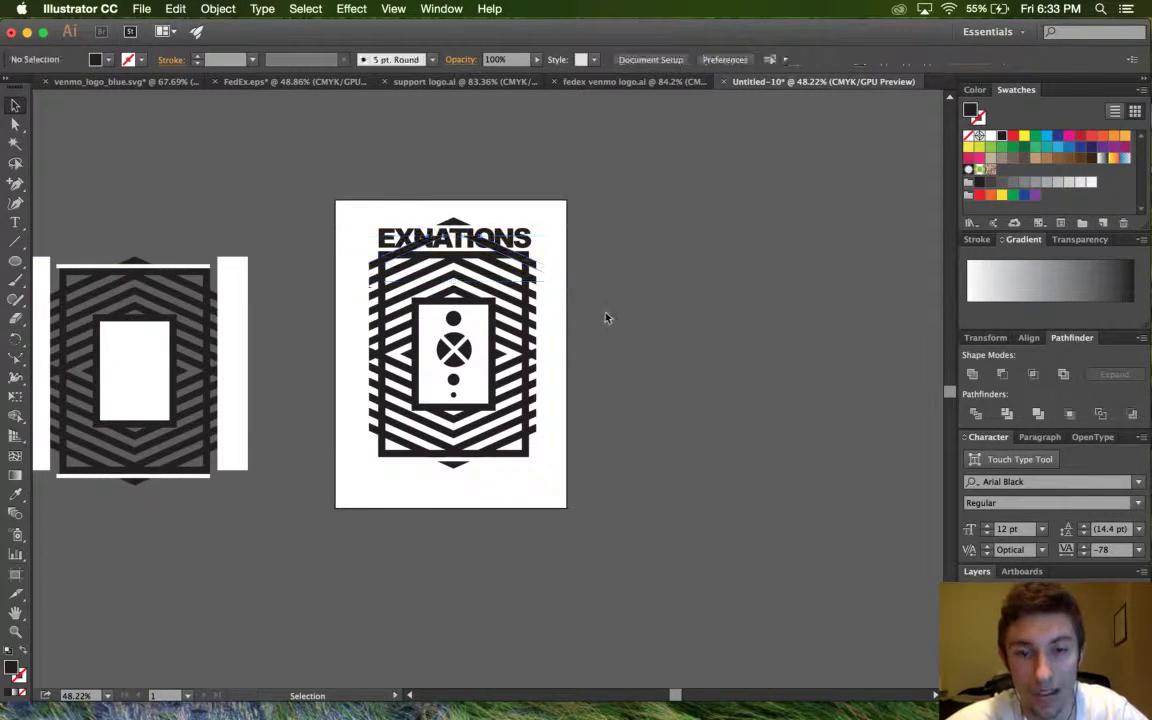
Erase part of the right diagonal stripe copy that crosses the title, and delete the remaining stripe copy.
{"action": "left_click", "coordinate": [529, 263]}
{"action": "scroll", "coordinate": [438, 268], "scroll_direction": "up", "scroll_amount": 6}
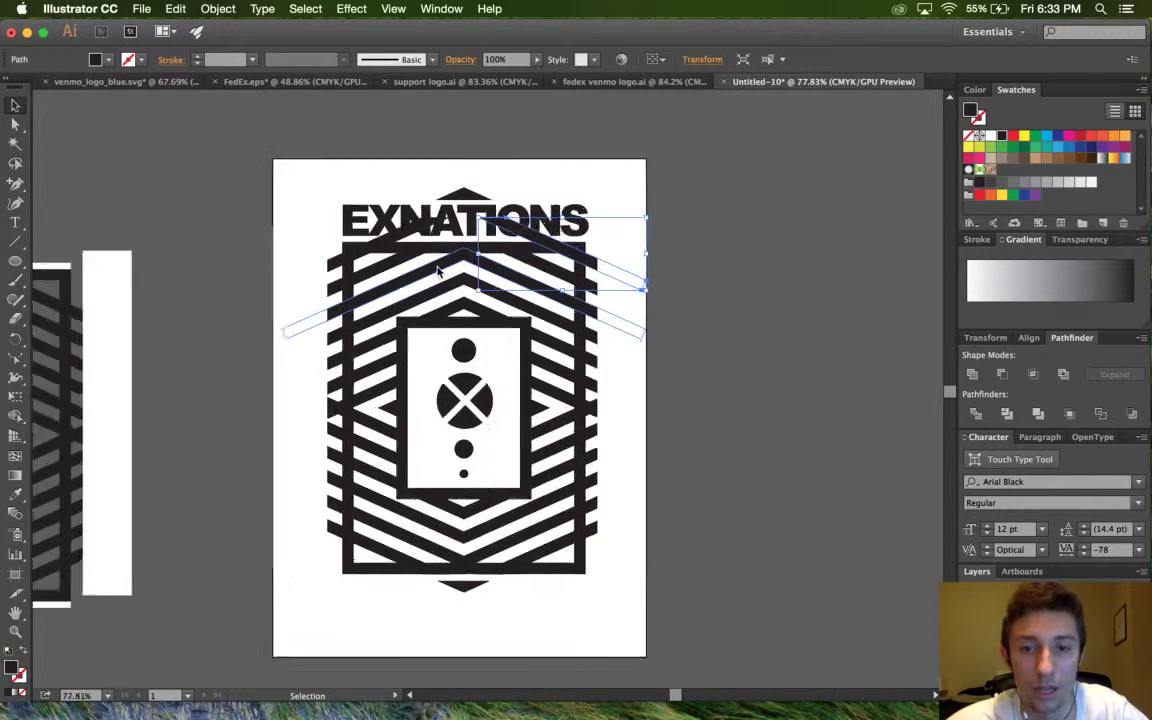
{"action": "left_click", "coordinate": [612, 245]}
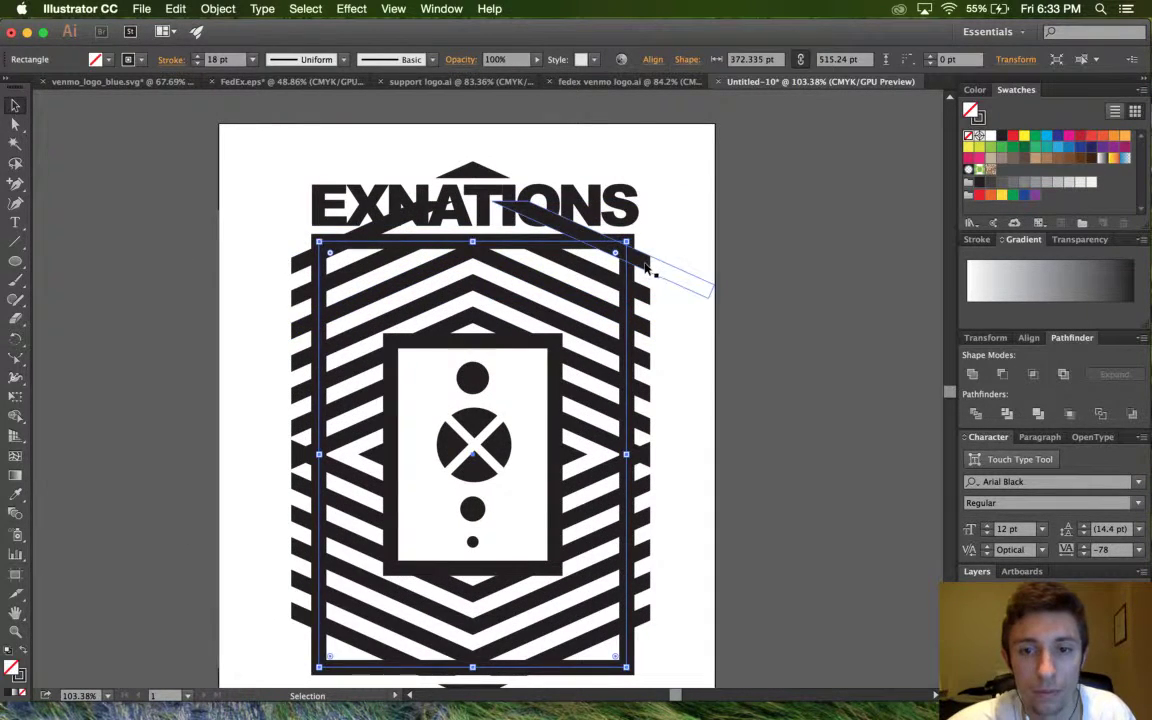
{"action": "double_click", "coordinate": [645, 267]}
{"action": "left_click", "coordinate": [16, 320]}
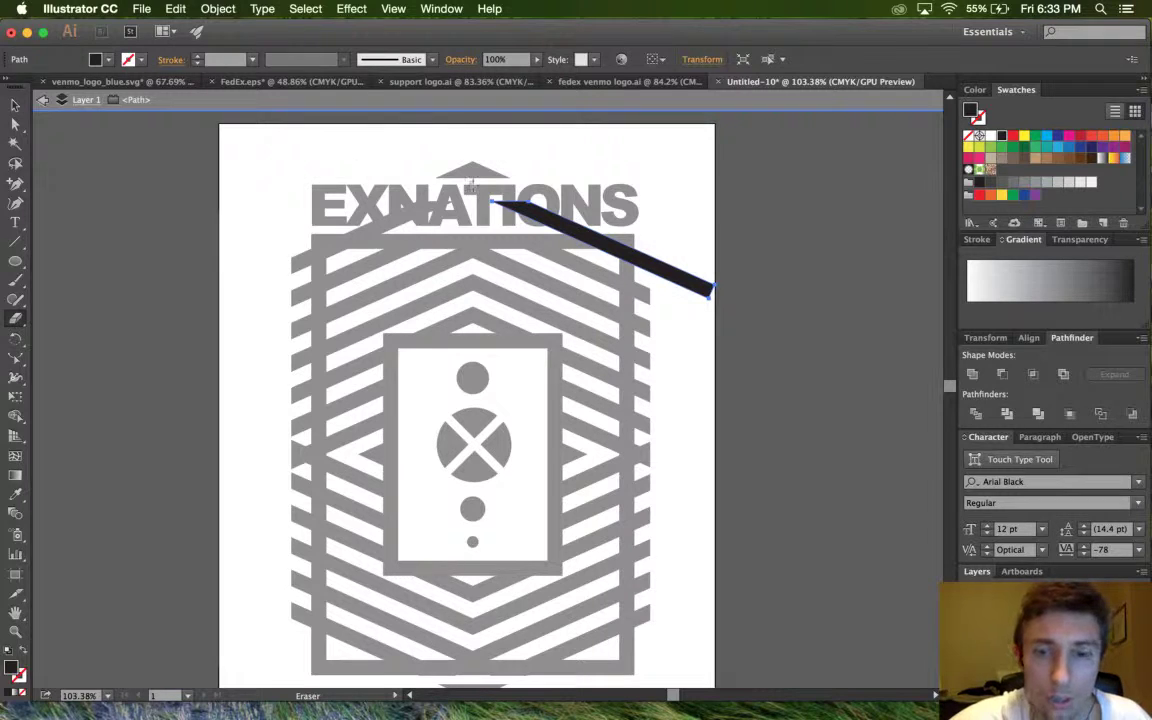
{"action": "left_click", "coordinate": [526, 204]}
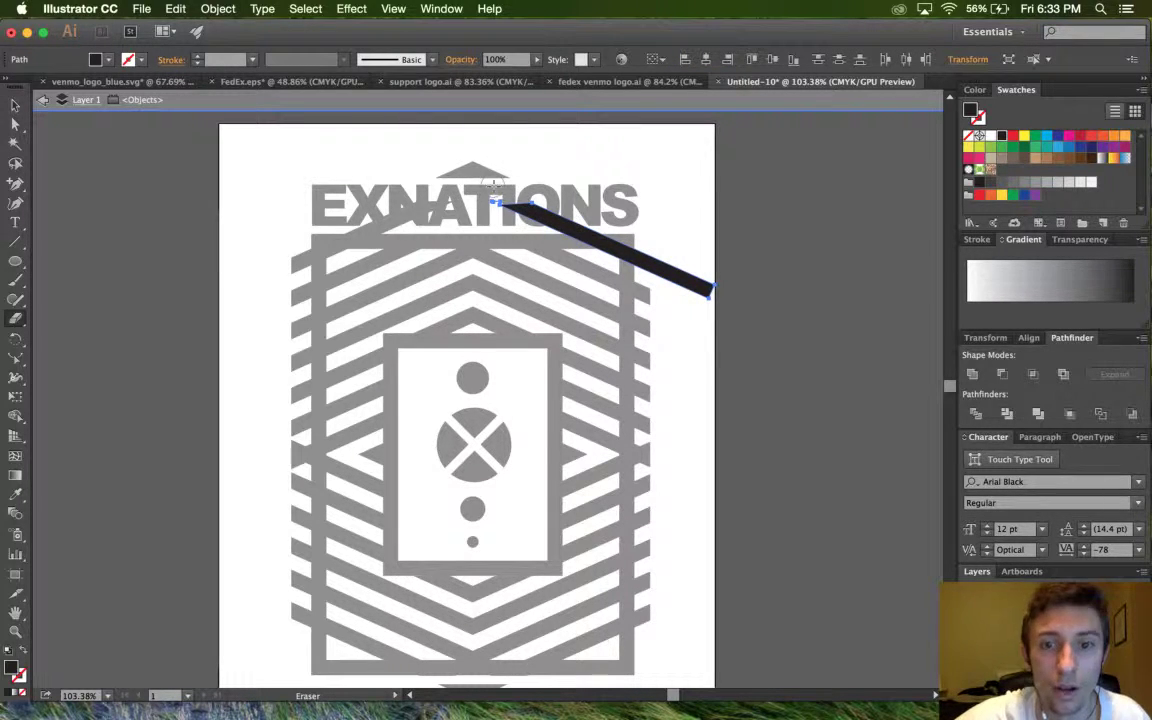
{"action": "mouse_move", "coordinate": [493, 190]}
{"action": "left_mouse_down"}
{"action": "mouse_move", "coordinate": [535, 207]}
{"action": "mouse_move", "coordinate": [605, 222]}
{"action": "left_mouse_up"}
{"action": "left_click", "coordinate": [15, 105]}
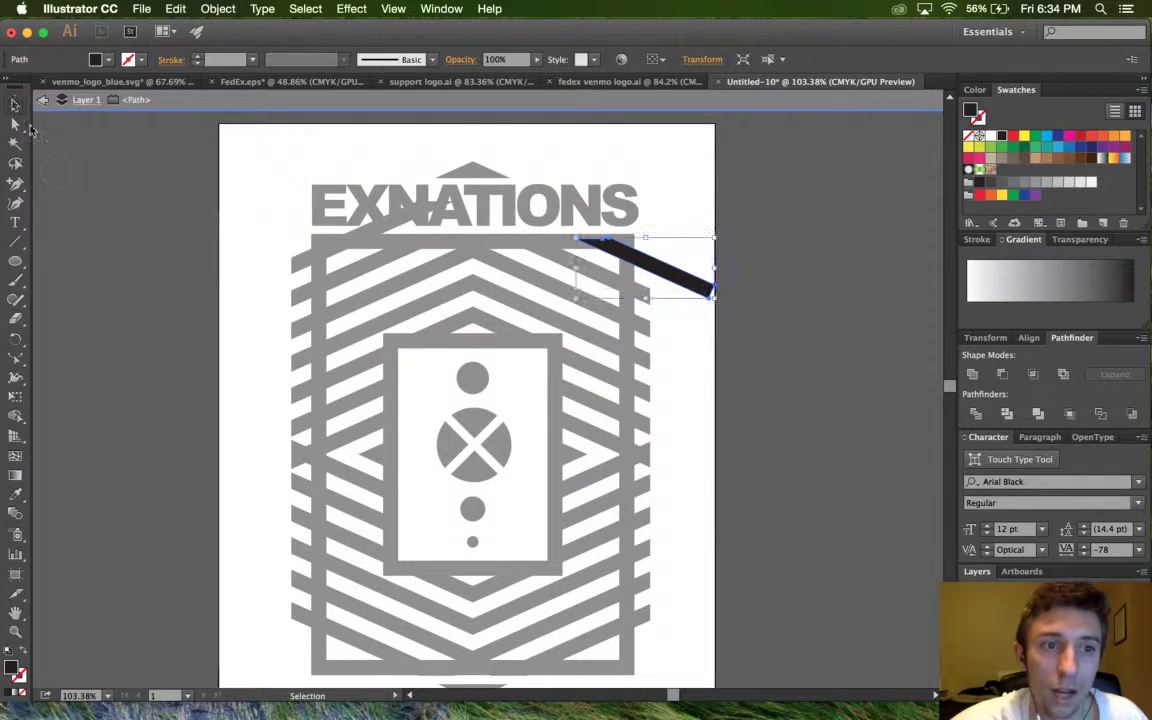
{"action": "key", "text": "Delete"}
{"action": "double_click", "coordinate": [112, 297]}
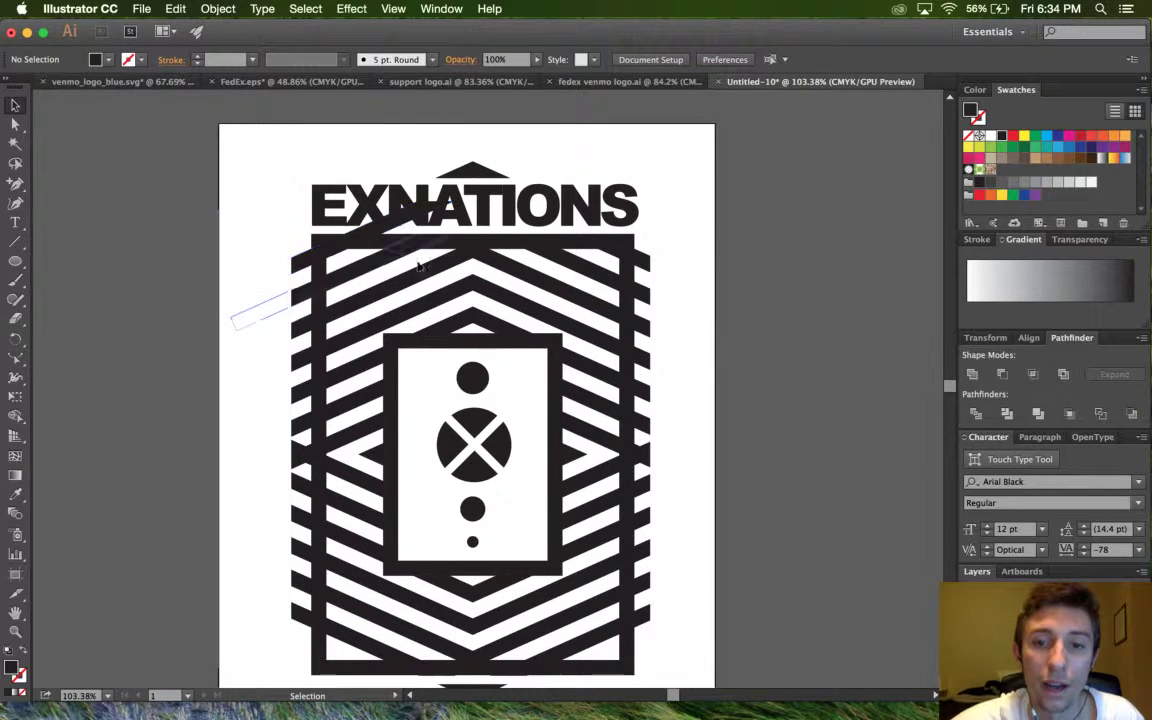
Erase the title-crossing part of the left diagonal stripe copy and delete the rest of that stripe.
{"action": "double_click", "coordinate": [336, 255]}
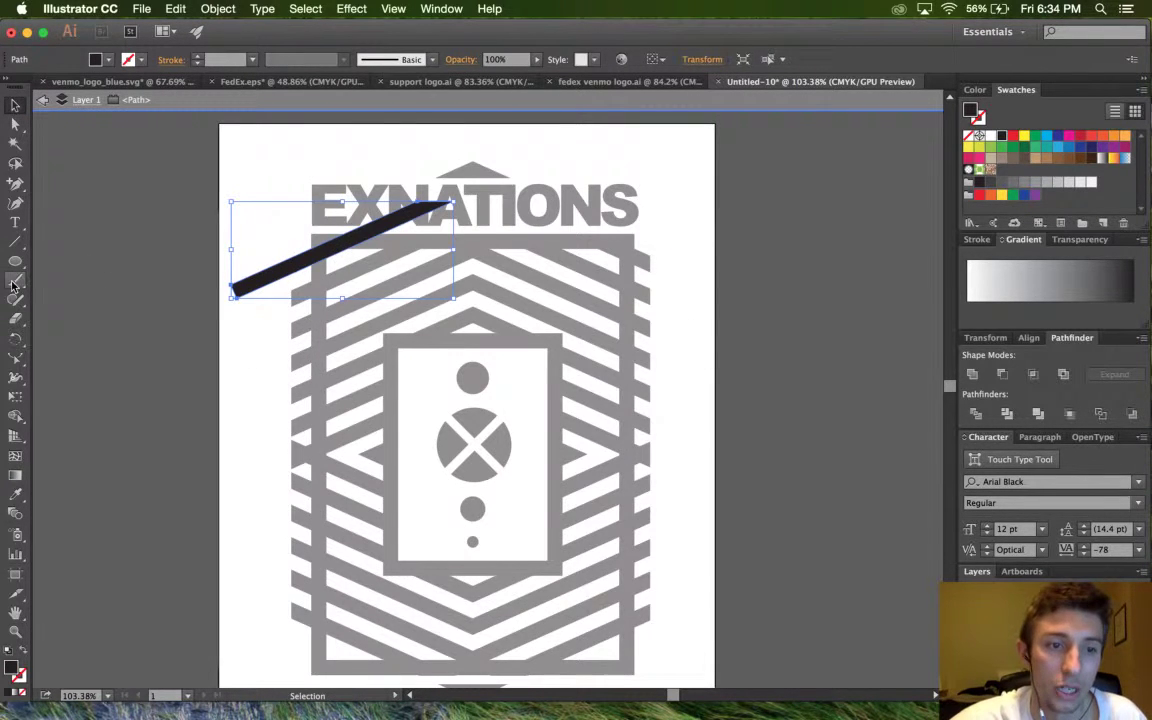
{"action": "key", "text": "shift+e"}
{"action": "mouse_move", "coordinate": [430, 202]}
{"action": "left_mouse_down"}
{"action": "mouse_move", "coordinate": [365, 200]}
{"action": "mouse_move", "coordinate": [340, 215]}
{"action": "mouse_move", "coordinate": [343, 230]}
{"action": "left_mouse_up"}
{"action": "double_click", "coordinate": [13, 105]}
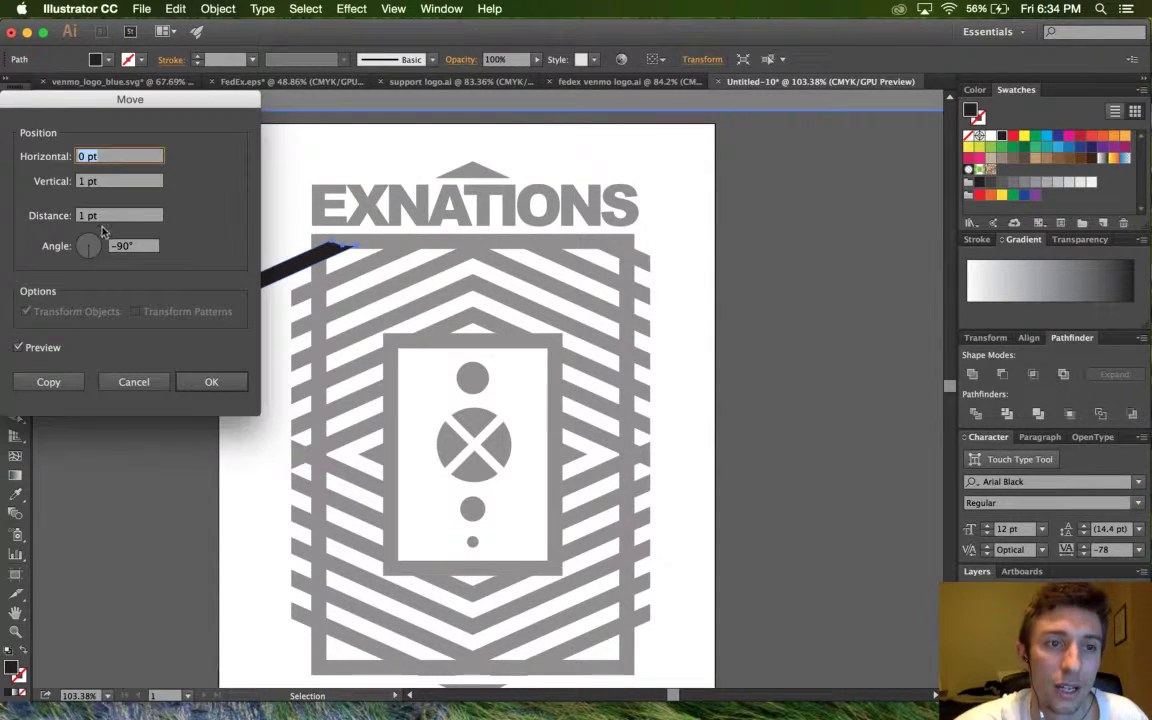
{"action": "left_click", "coordinate": [150, 384]}
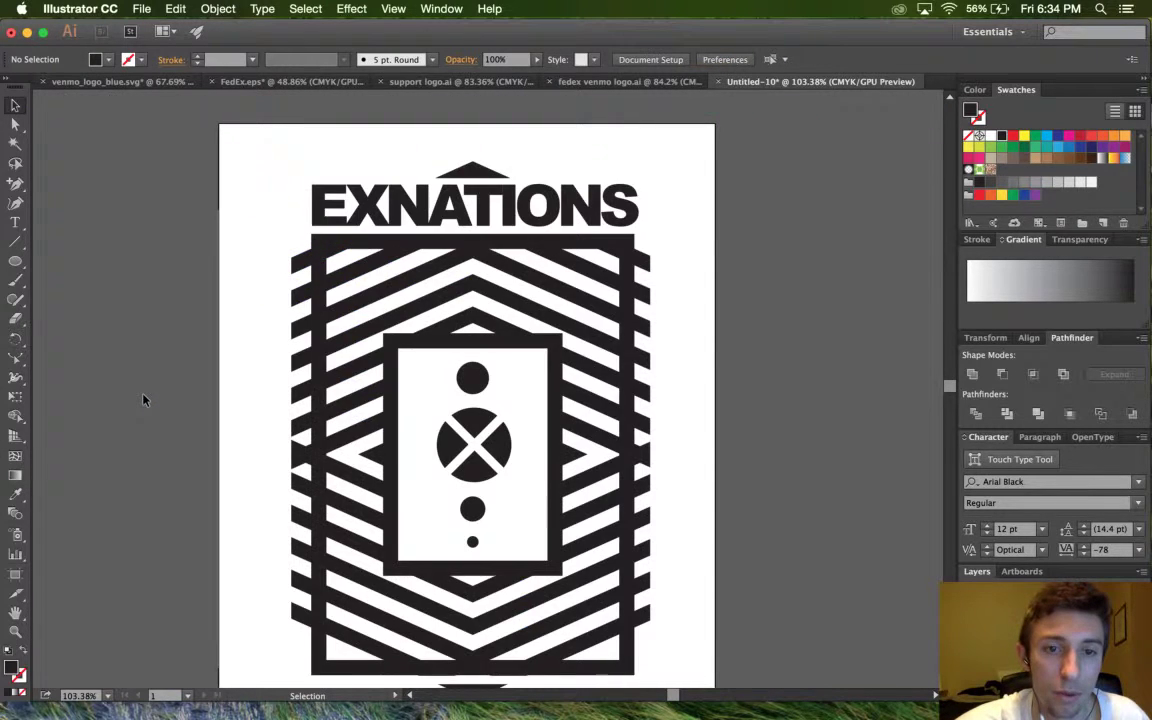
Try placing a copy of the lowest chevron slightly further down, below the outer frame's bottom edge.
{"action": "scroll", "coordinate": [143, 399], "scroll_direction": "down", "scroll_amount": 5}
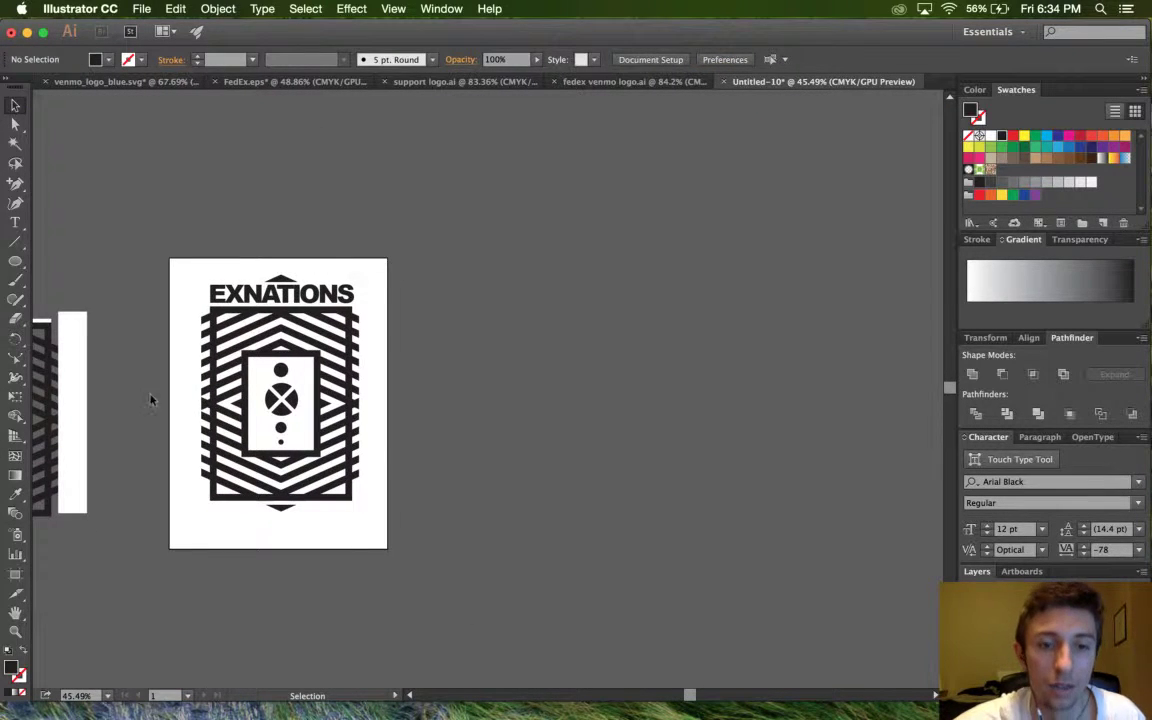
{"action": "scroll", "coordinate": [316, 489], "scroll_direction": "up", "scroll_amount": 2}
{"action": "scroll", "coordinate": [316, 489], "scroll_direction": "up", "scroll_amount": 1}
{"action": "left_click_drag", "start_coordinate": [331, 494], "coordinate": [330, 516]}
{"action": "left_click", "coordinate": [409, 589]}
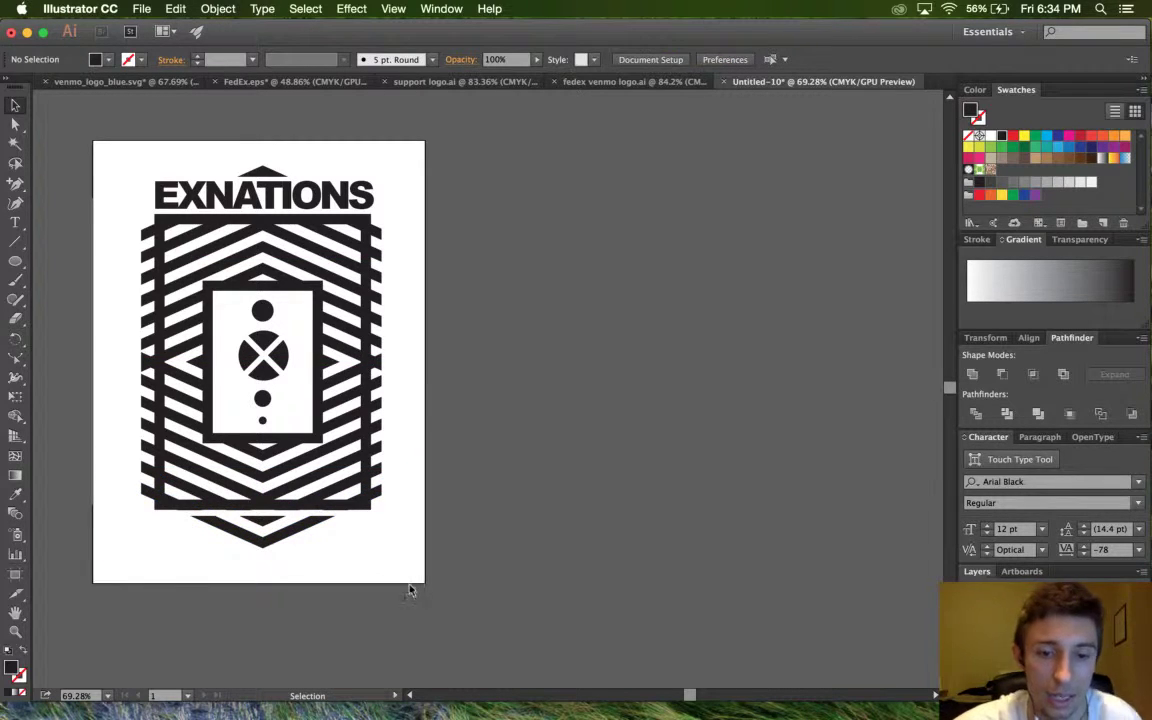
Erase part of the chevron copy below the frame and delete what is left of it.
{"action": "double_click", "coordinate": [300, 537]}
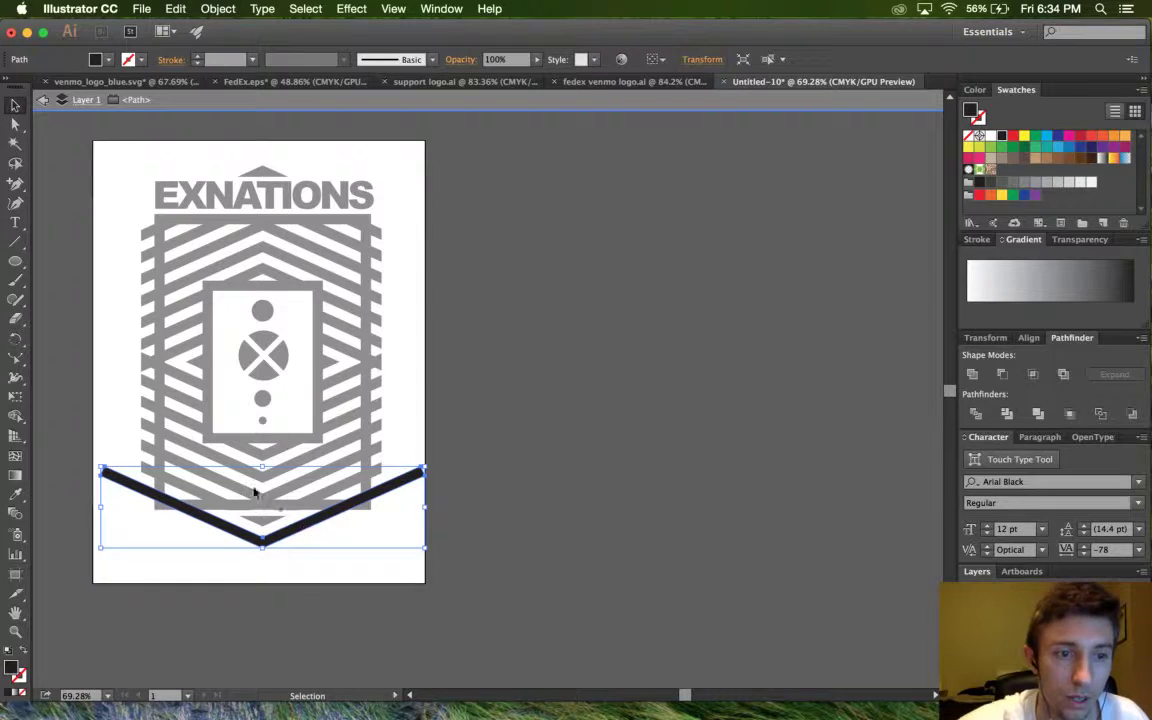
{"action": "left_click", "coordinate": [17, 318]}
{"action": "mouse_move", "coordinate": [175, 518]}
{"action": "left_mouse_down"}
{"action": "mouse_move", "coordinate": [262, 538]}
{"action": "mouse_move", "coordinate": [342, 514]}
{"action": "mouse_move", "coordinate": [270, 558]}
{"action": "mouse_move", "coordinate": [257, 548]}
{"action": "left_mouse_up"}
{"action": "left_click", "coordinate": [15, 104]}
{"action": "key", "text": "Delete"}
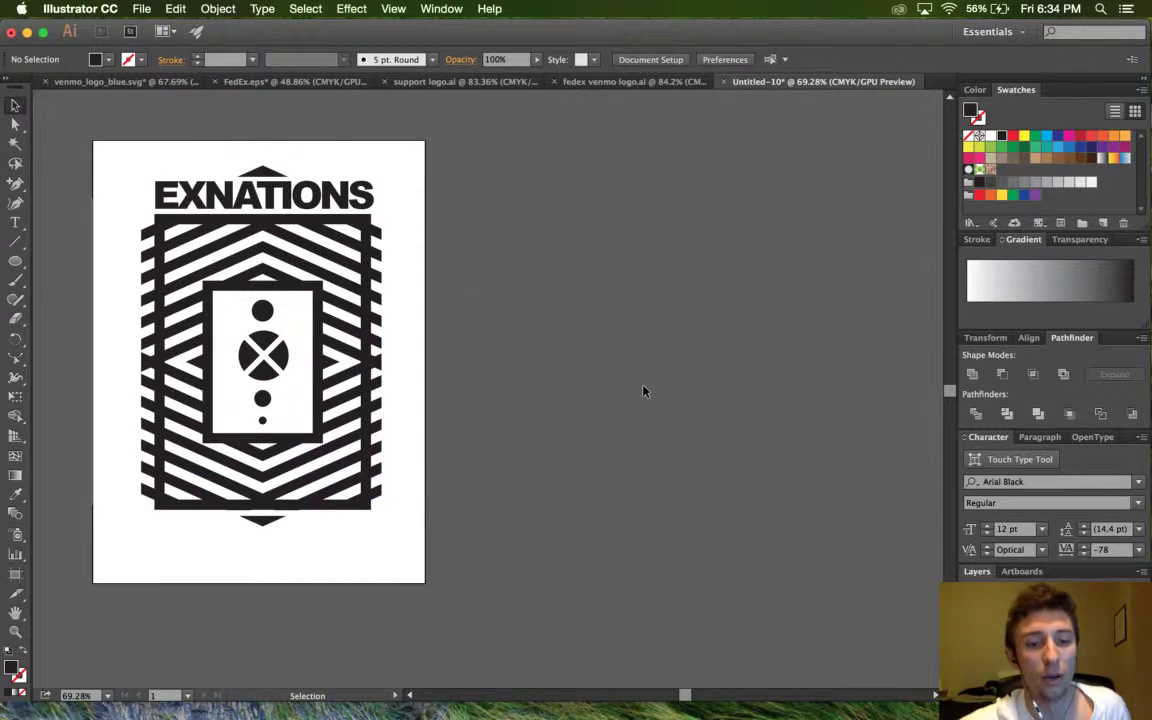
Select all the poster artwork and align it to a common horizontal centre.
{"action": "scroll", "coordinate": [643, 391], "scroll_direction": "left", "scroll_amount": 3}
{"action": "scroll", "coordinate": [643, 391], "scroll_direction": "down", "scroll_amount": 2}
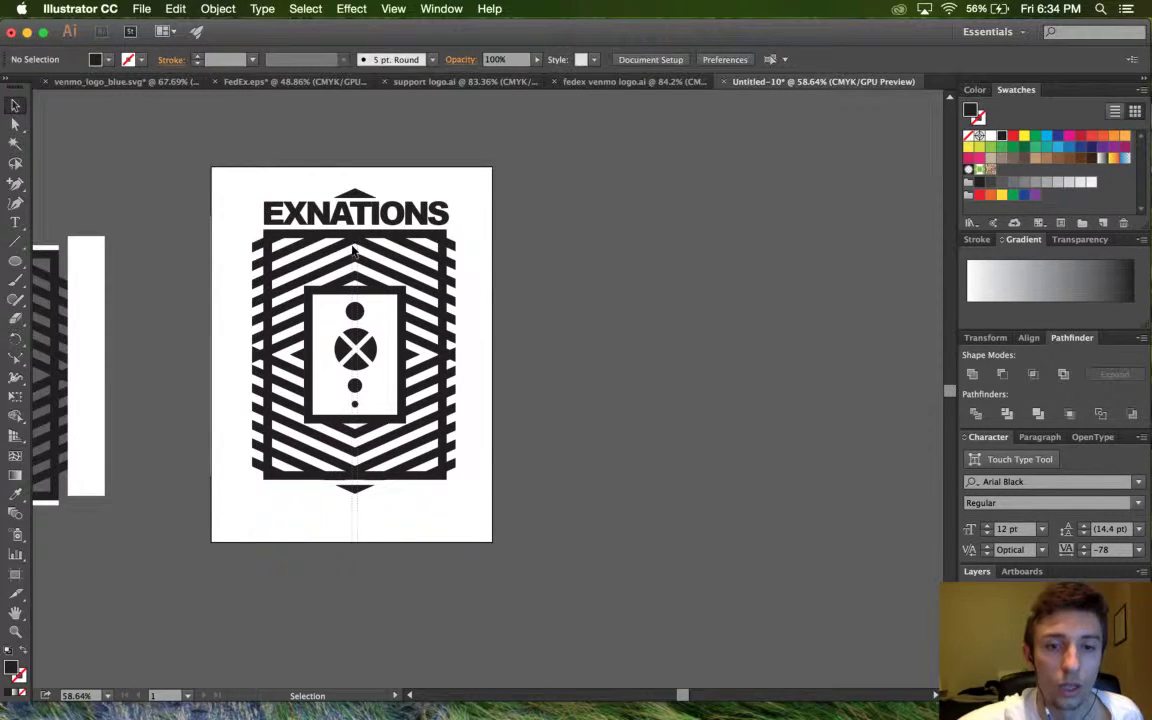
{"action": "key", "text": "super+a"}
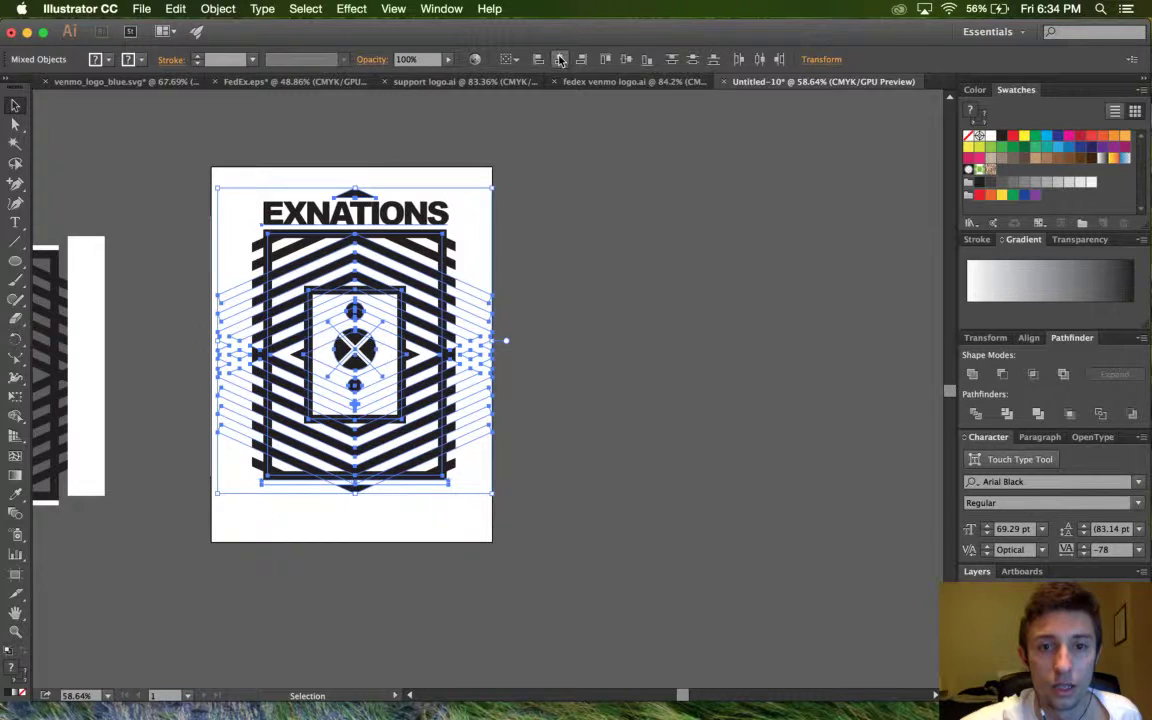
{"action": "left_click", "coordinate": [599, 219]}
{"action": "left_click", "coordinate": [338, 302]}
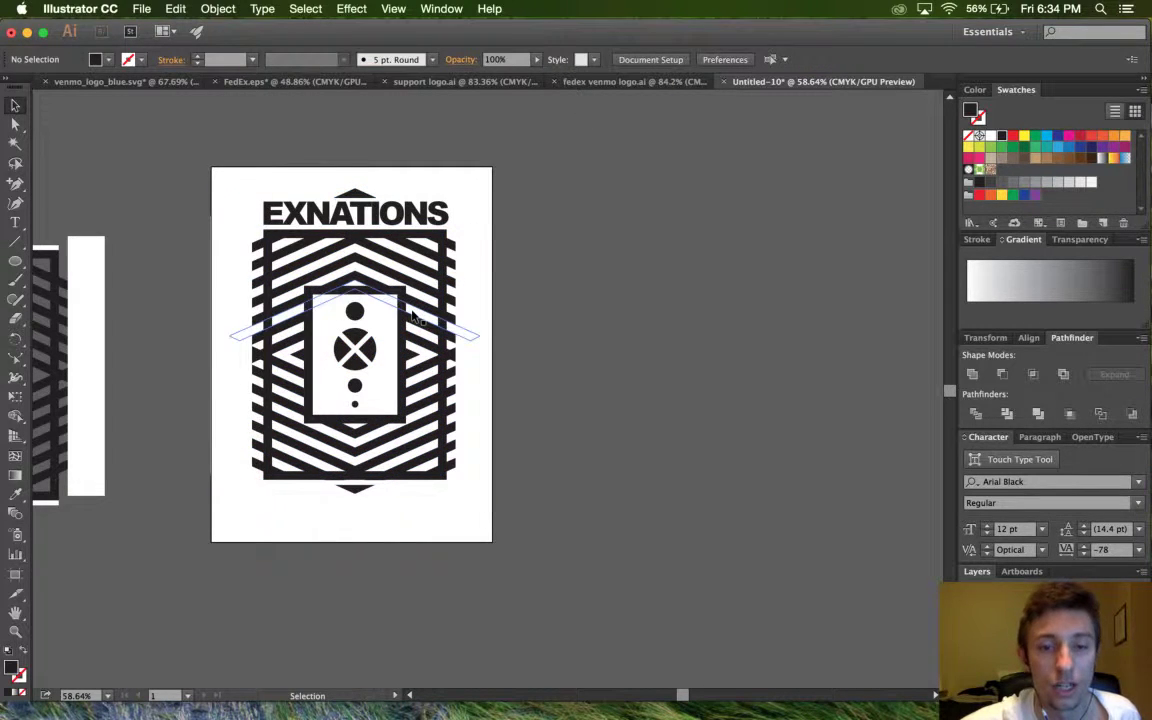
{"action": "left_click", "coordinate": [609, 316]}
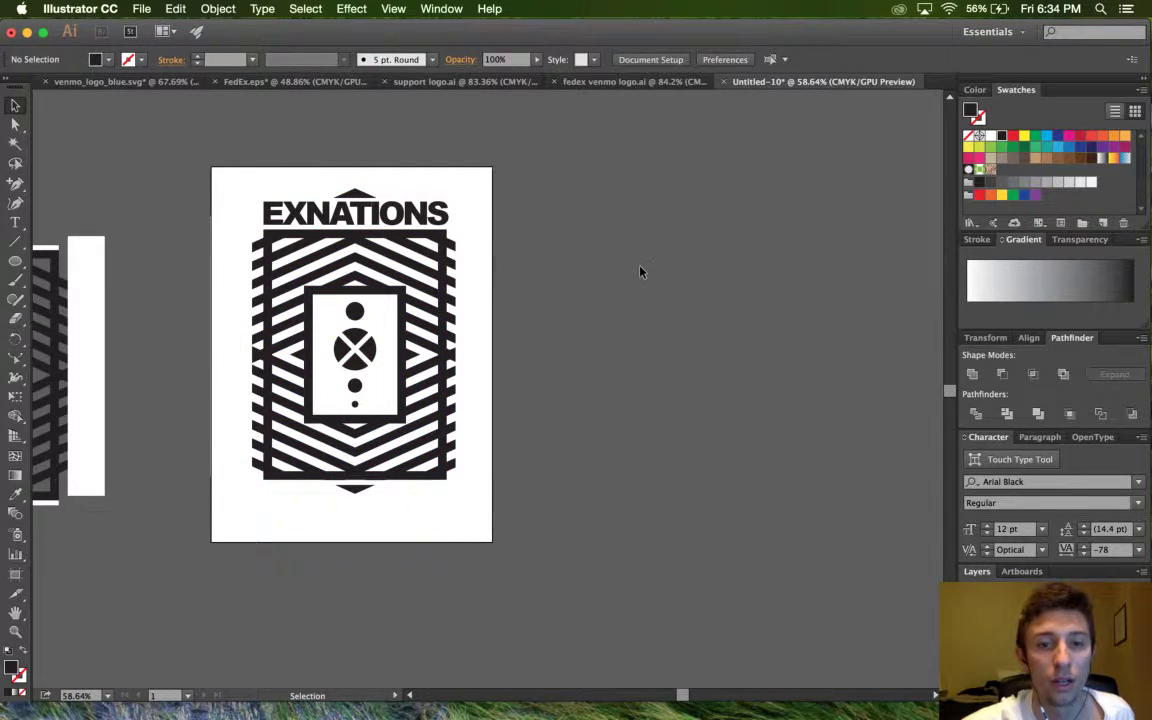
Tighten the EXNATIONS title's tracking to -100.
{"action": "left_click", "coordinate": [440, 222]}
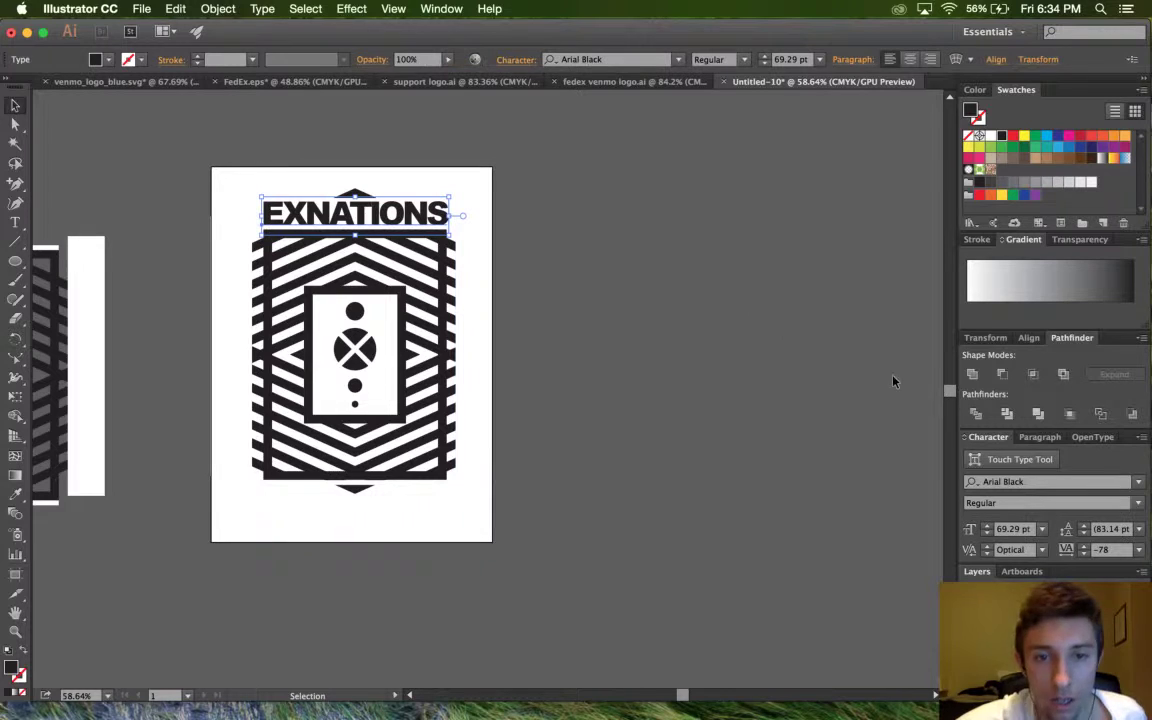
{"action": "left_click", "coordinate": [1084, 553]}
{"action": "left_click", "coordinate": [1084, 553]}
{"action": "left_click", "coordinate": [1084, 553]}
{"action": "left_click", "coordinate": [1084, 553]}
{"action": "left_click", "coordinate": [1084, 553]}
{"action": "left_click", "coordinate": [1084, 553]}
{"action": "left_click", "coordinate": [1084, 553]}
{"action": "left_click", "coordinate": [1084, 553]}
{"action": "left_click", "coordinate": [1084, 553]}
{"action": "left_click", "coordinate": [1084, 553]}
{"action": "left_click", "coordinate": [1084, 553]}
{"action": "left_click", "coordinate": [1084, 553]}
{"action": "left_click", "coordinate": [1084, 553]}
{"action": "left_click", "coordinate": [1084, 553]}
{"action": "left_click", "coordinate": [1084, 553]}
{"action": "left_click", "coordinate": [1084, 553]}
{"action": "left_click", "coordinate": [1084, 553]}
{"action": "left_click", "coordinate": [1084, 553]}
{"action": "left_click", "coordinate": [1084, 553]}
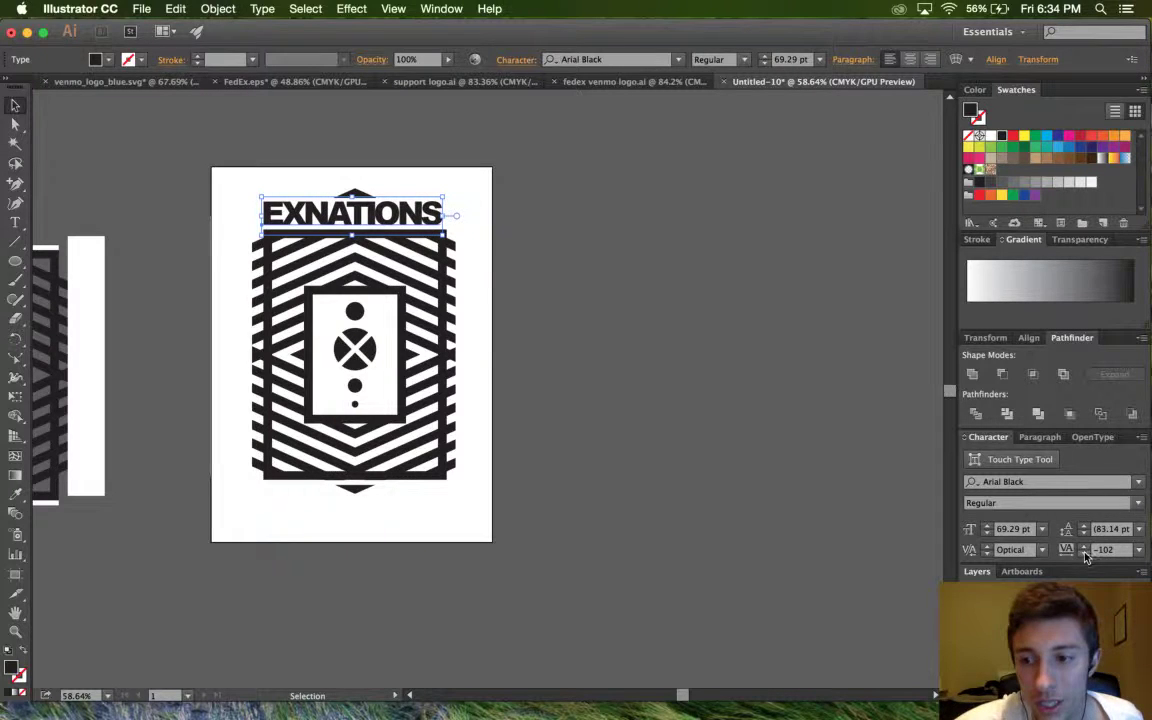
{"action": "left_click", "coordinate": [806, 426]}
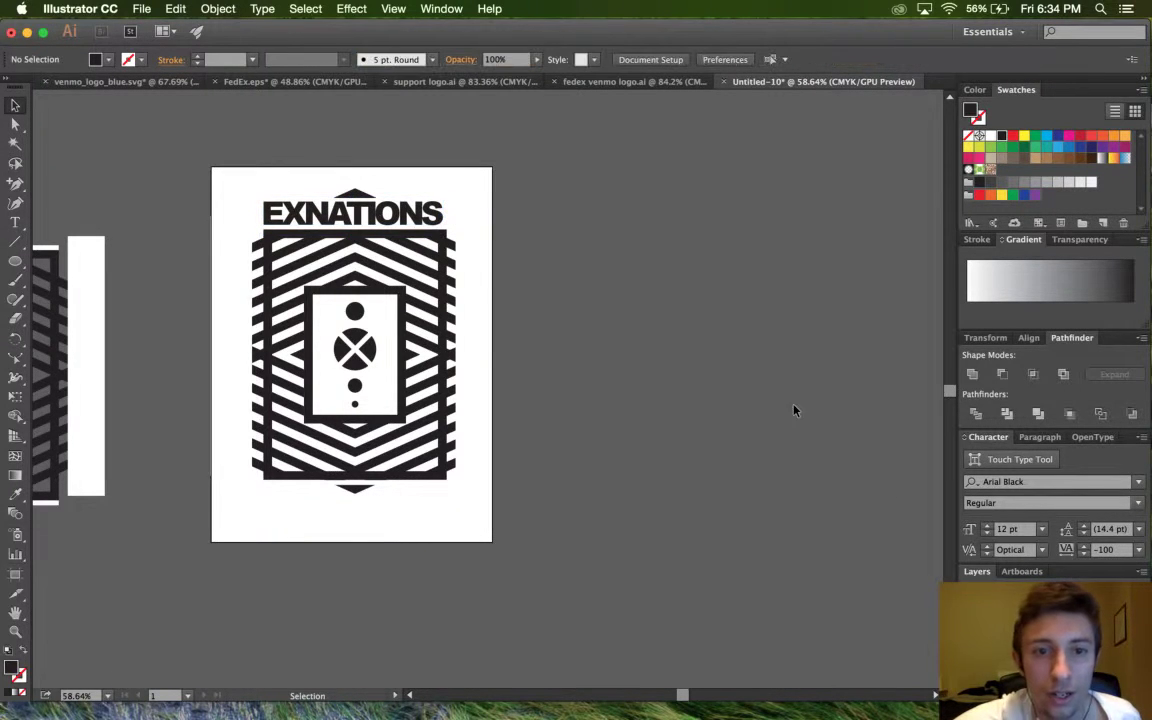
Scale the EXNATIONS title up proportionally to about 70.62 pt so it spans the outer frame's full width.
{"action": "left_click", "coordinate": [439, 222]}
{"action": "left_click_drag", "start_coordinate": [448, 198], "coordinate": [451, 190]}
{"action": "scroll", "coordinate": [445, 195], "scroll_direction": "up", "scroll_amount": 4}
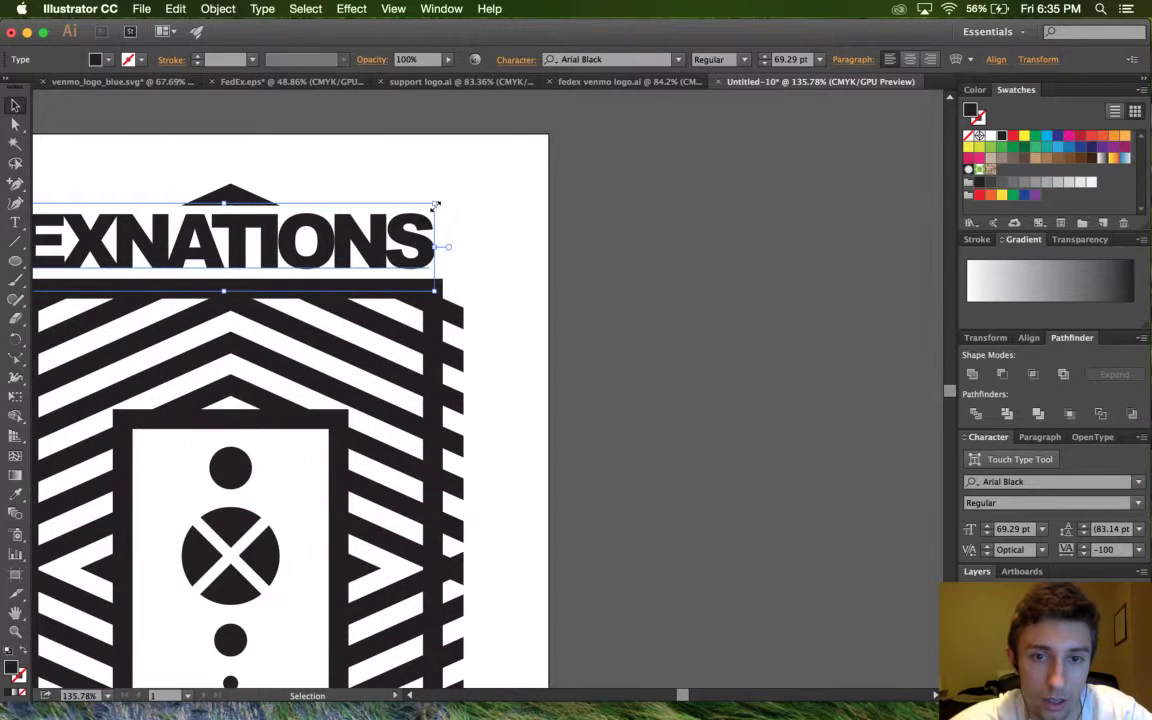
{"action": "scroll", "coordinate": [436, 204], "scroll_direction": "up", "scroll_amount": 3}
{"action": "left_click_drag", "start_coordinate": [433, 206], "coordinate": [448, 199]}
{"action": "left_click", "coordinate": [491, 211]}
{"action": "scroll", "coordinate": [609, 288], "scroll_direction": "down", "scroll_amount": 5}
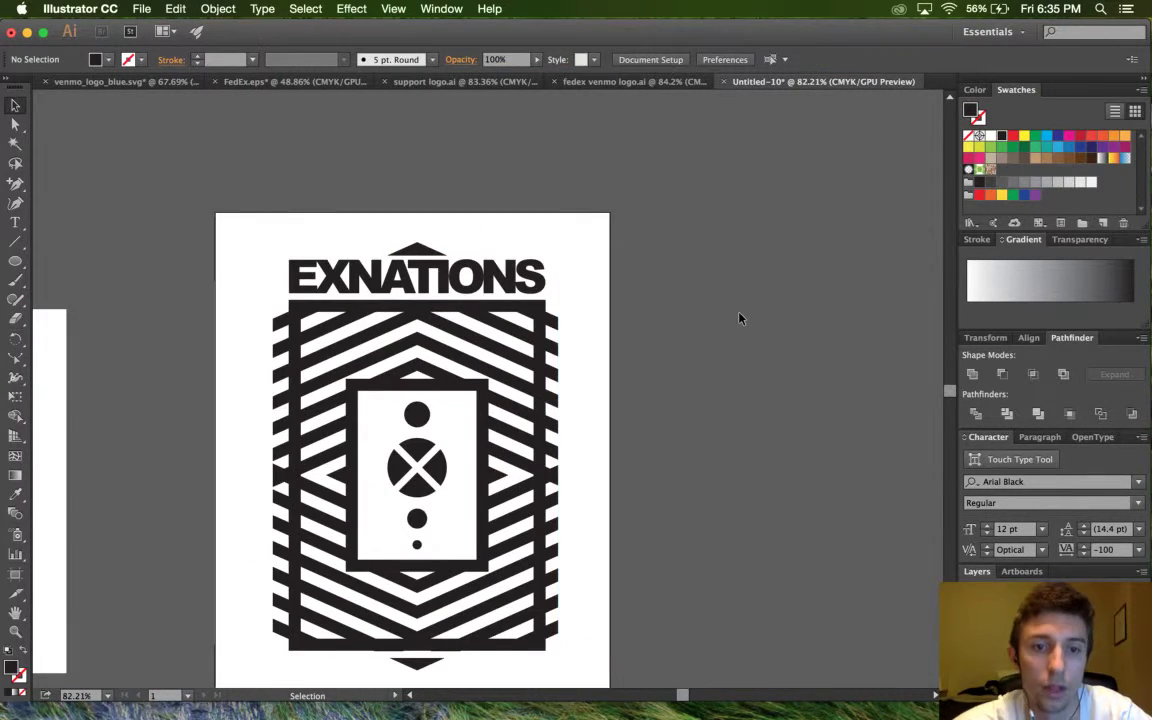
{"action": "scroll", "coordinate": [739, 318], "scroll_direction": "down", "scroll_amount": 4}
{"action": "left_click", "coordinate": [591, 283]}
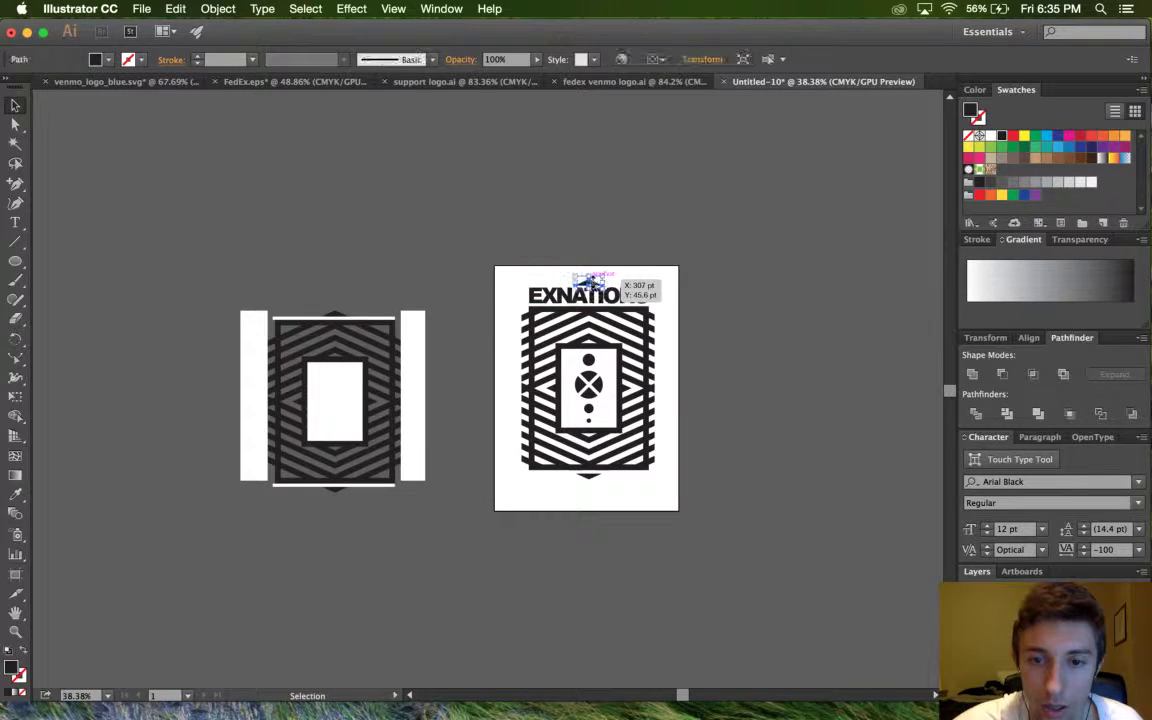
{"action": "left_click_drag", "start_coordinate": [598, 280], "coordinate": [599, 280]}
{"action": "left_click", "coordinate": [727, 341]}
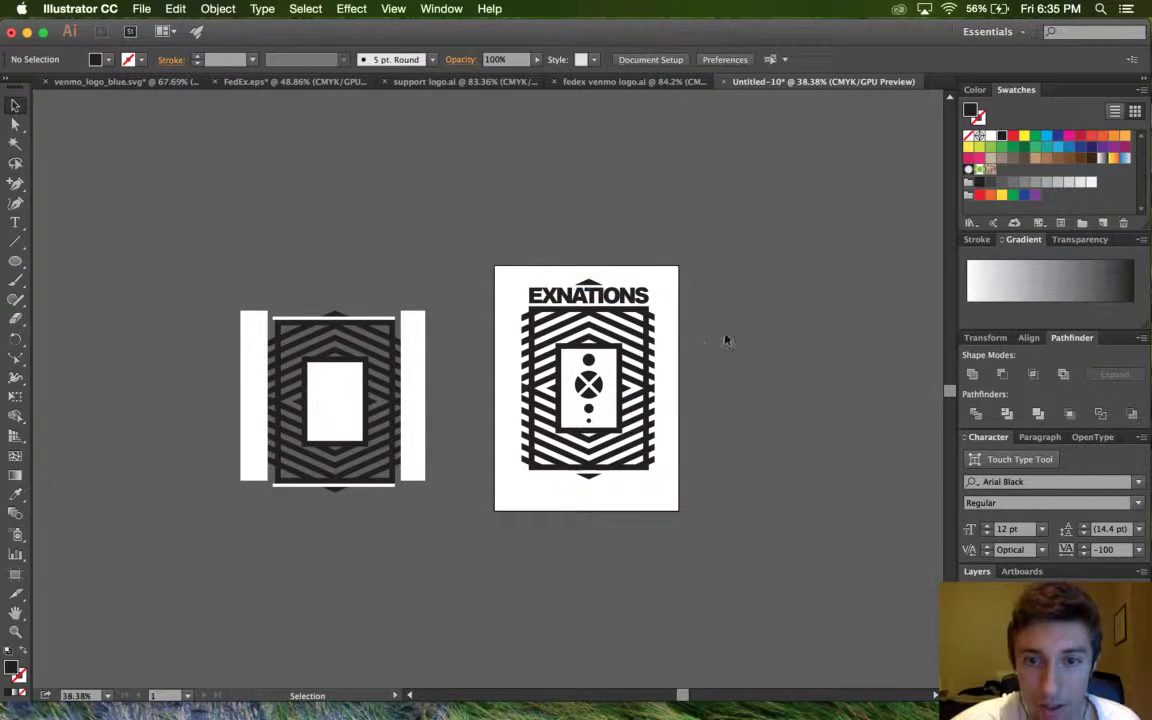
Duplicate the poster artboard with its artwork, placing the copy directly to the right of the original.
{"action": "scroll", "coordinate": [808, 357], "scroll_direction": "down", "scroll_amount": 1}
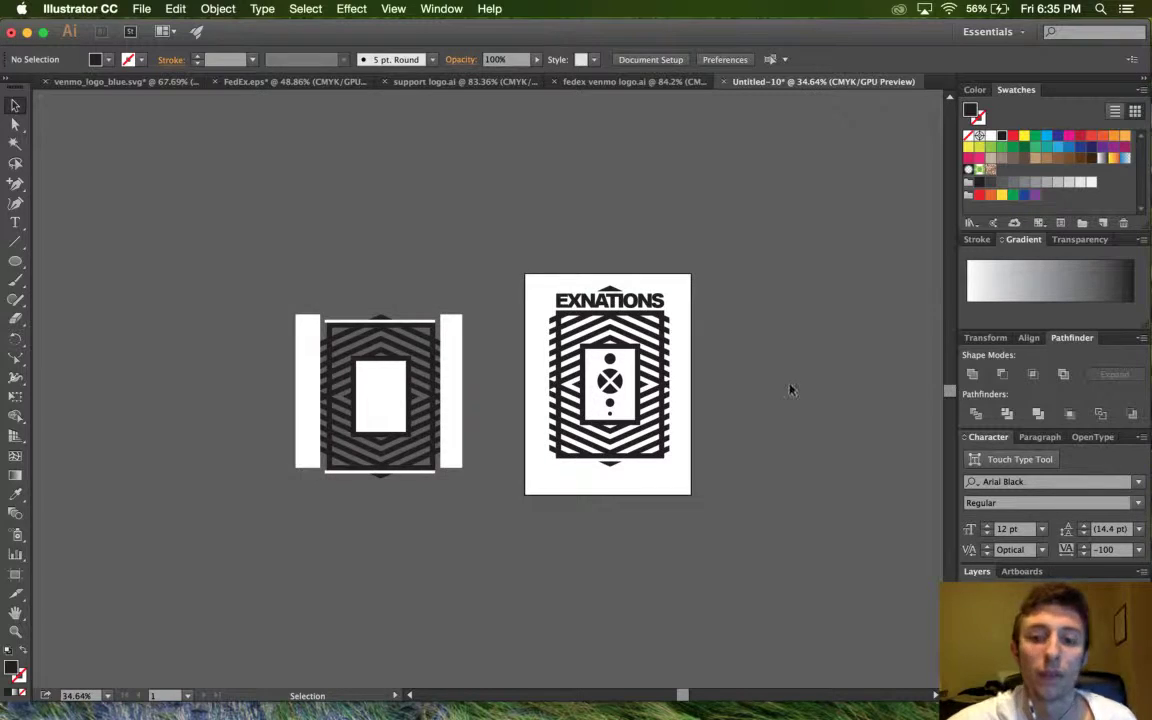
{"action": "scroll", "coordinate": [729, 455], "scroll_direction": "up", "scroll_amount": 2}
{"action": "scroll", "coordinate": [729, 455], "scroll_direction": "up", "scroll_amount": 1}
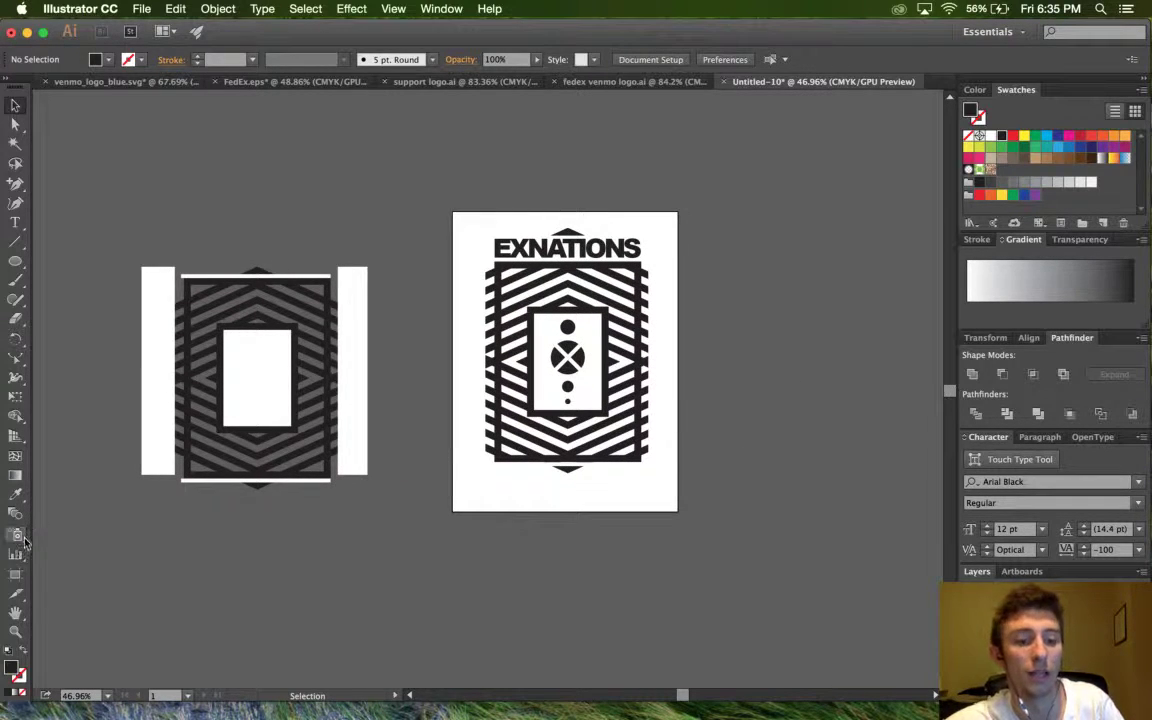
{"action": "left_click", "coordinate": [16, 575]}
{"action": "left_click_drag", "start_coordinate": [527, 483], "coordinate": [768, 477]}
{"action": "scroll", "coordinate": [694, 586], "scroll_direction": "right", "scroll_amount": 5}
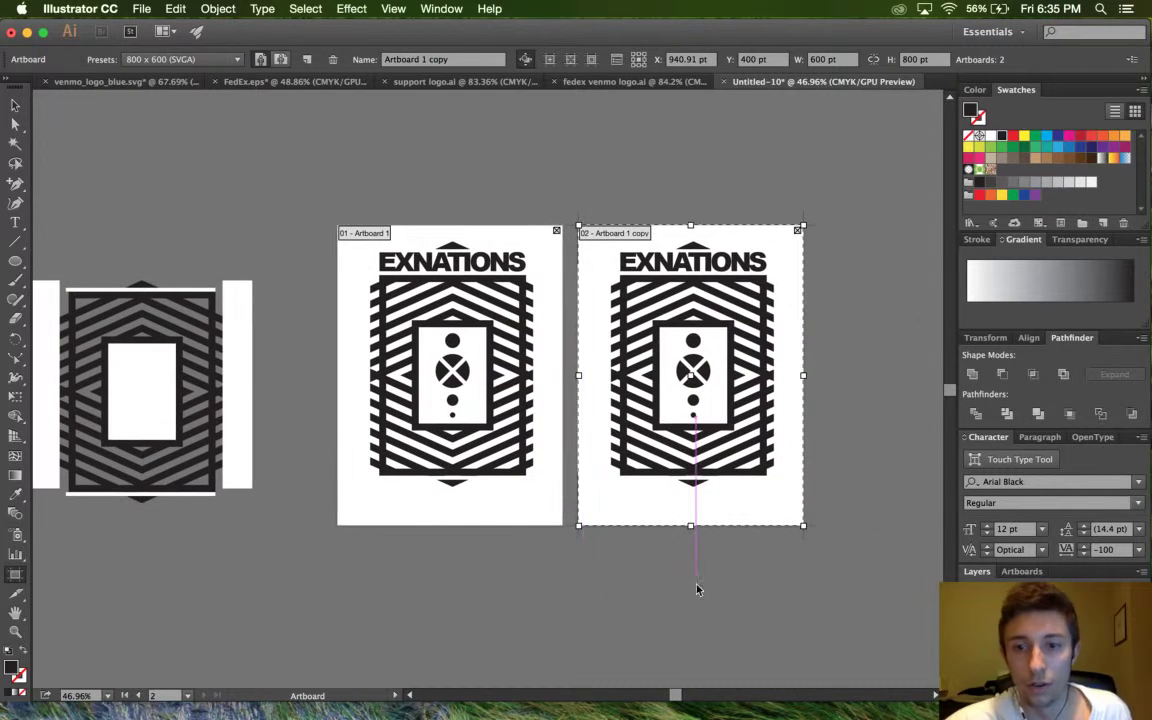
{"action": "left_click", "coordinate": [15, 106]}
{"action": "scroll", "coordinate": [512, 224], "scroll_direction": "right", "scroll_amount": 4}
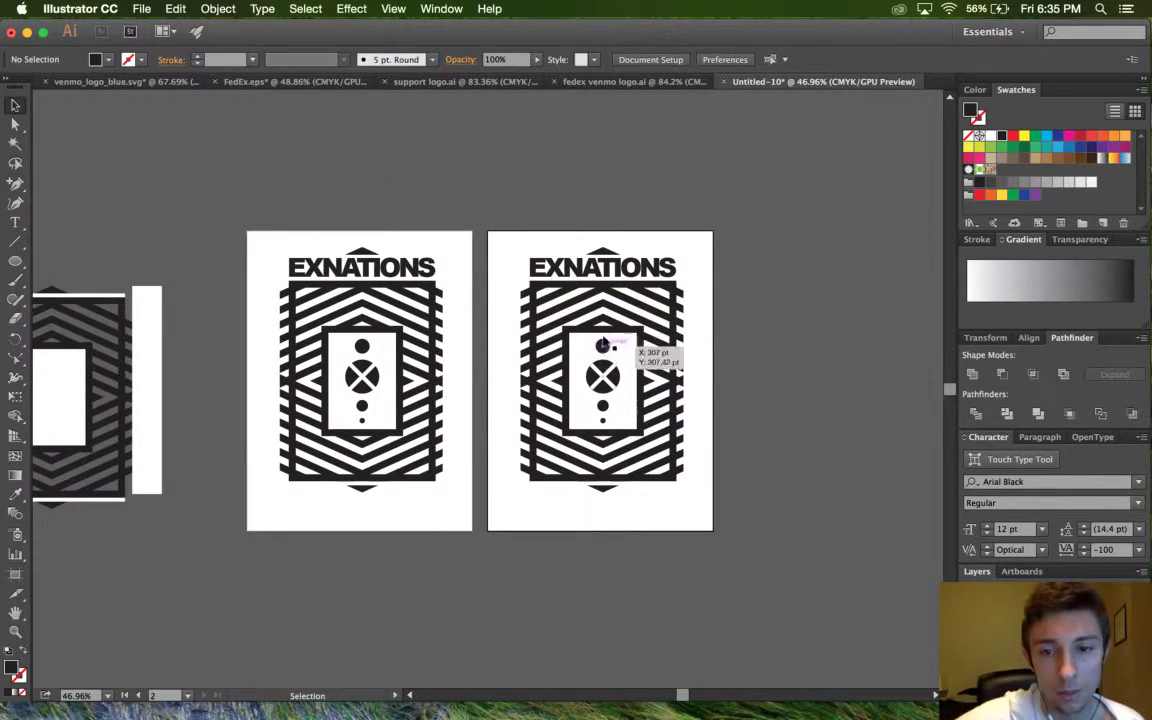
Fill the EXNATIONS title on the copied artboard with the red swatch.
{"action": "left_click", "coordinate": [616, 280]}
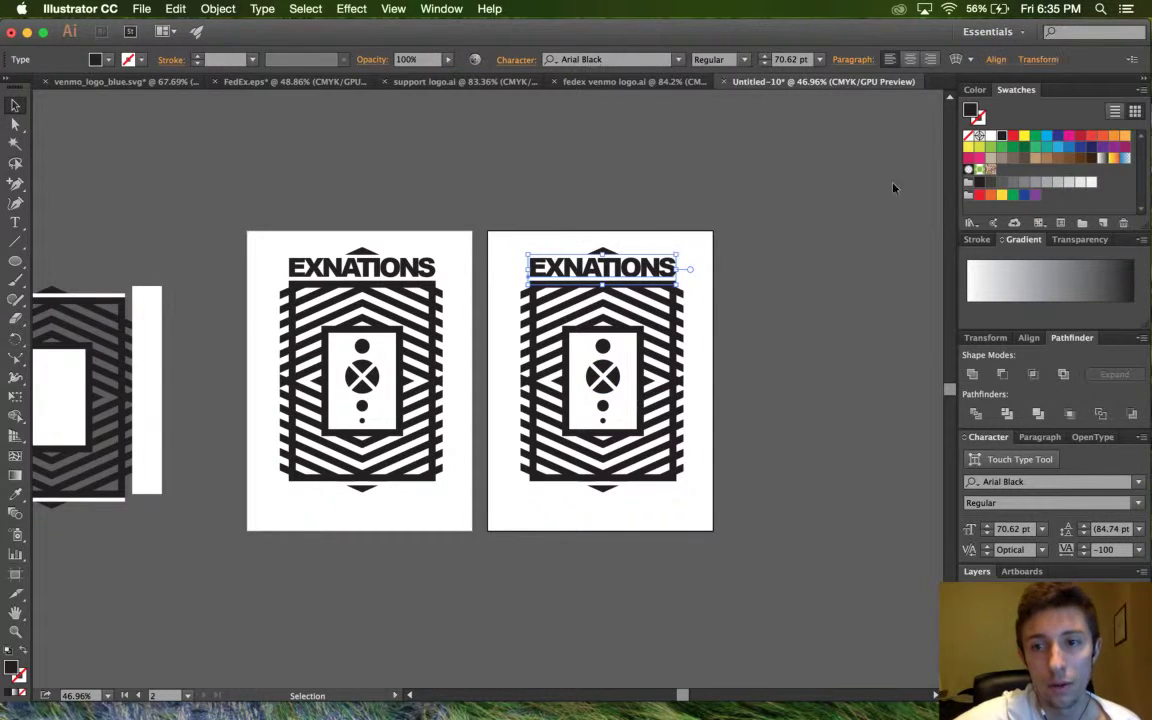
{"action": "left_click", "coordinate": [1013, 137]}
{"action": "left_click", "coordinate": [861, 291]}
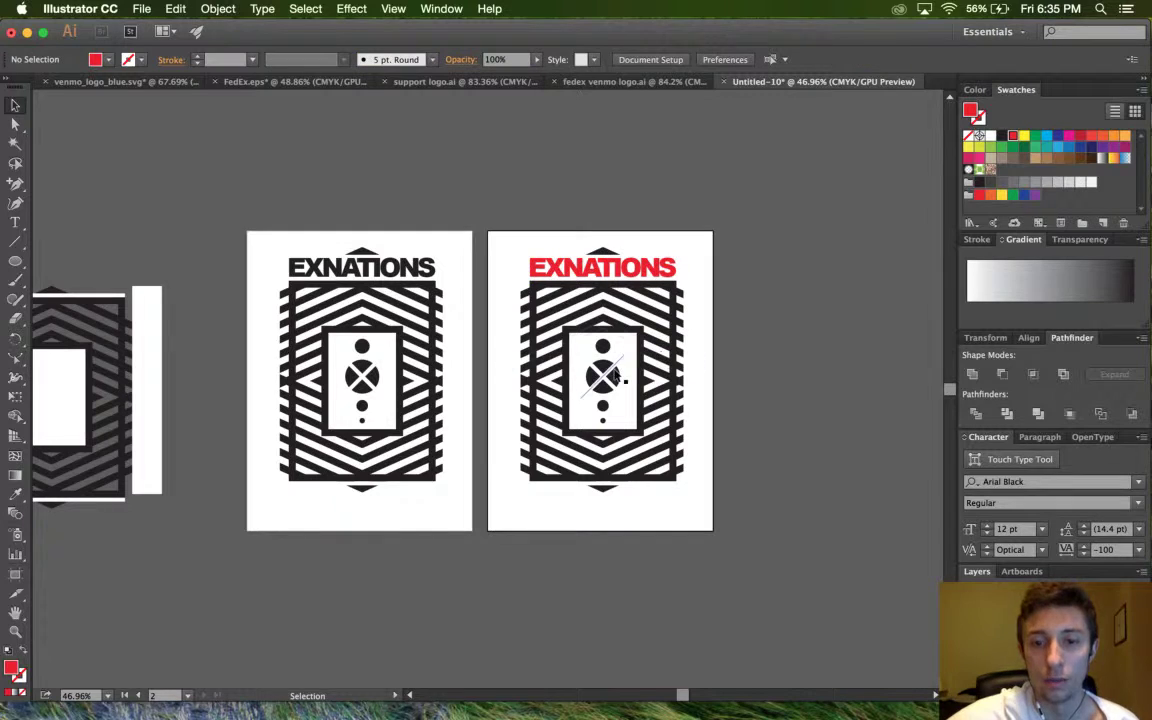
{"action": "key", "text": "super+z"}
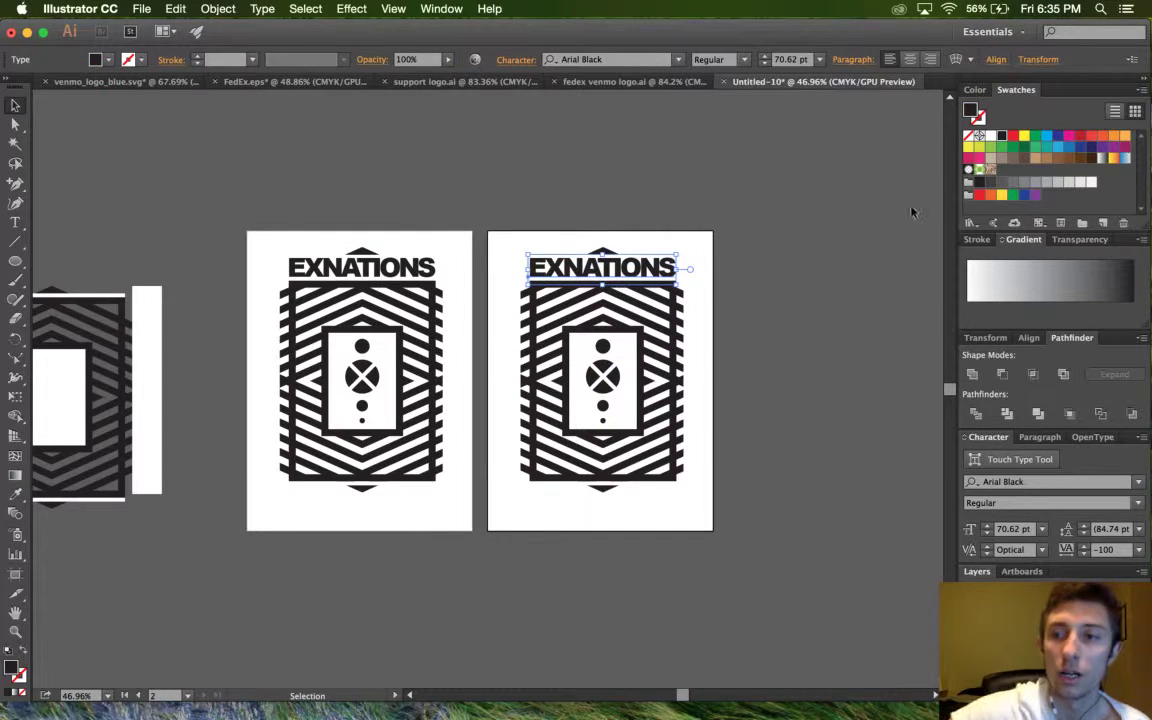
{"action": "left_click", "coordinate": [1013, 136]}
Switch the colour sliders to HSB and mute the copied title's red to 66% saturation and 66% brightness.
{"action": "left_click", "coordinate": [978, 90]}
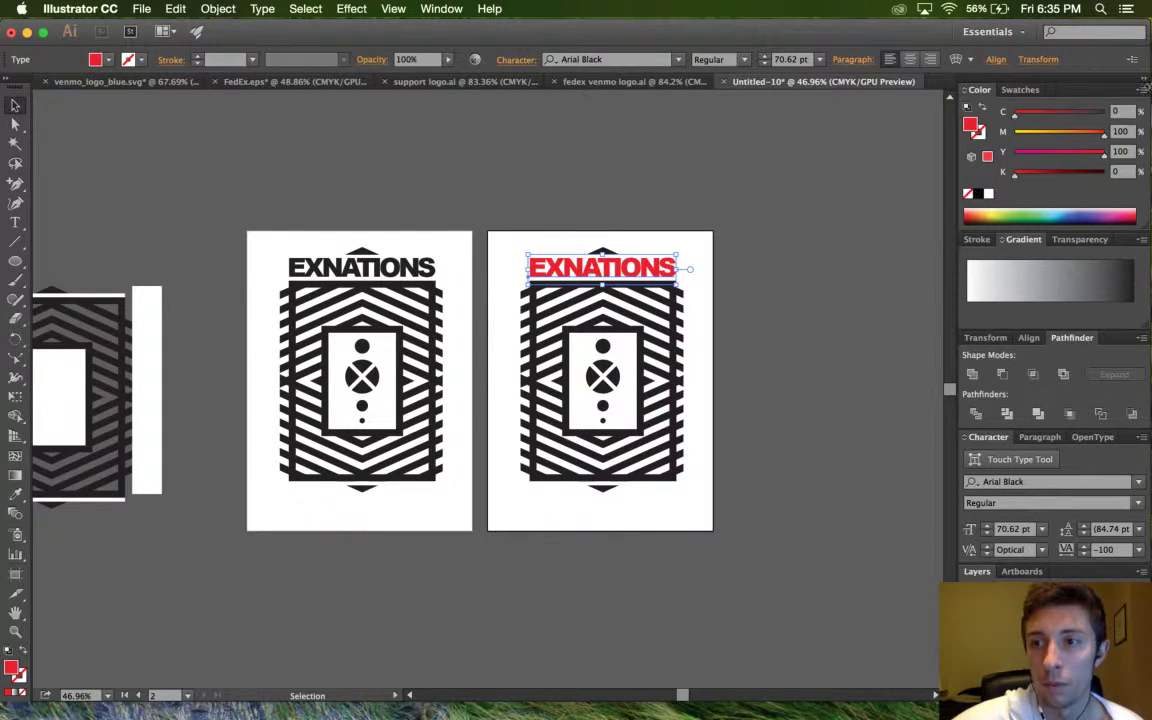
{"action": "left_click", "coordinate": [1144, 92]}
{"action": "left_click", "coordinate": [1043, 148]}
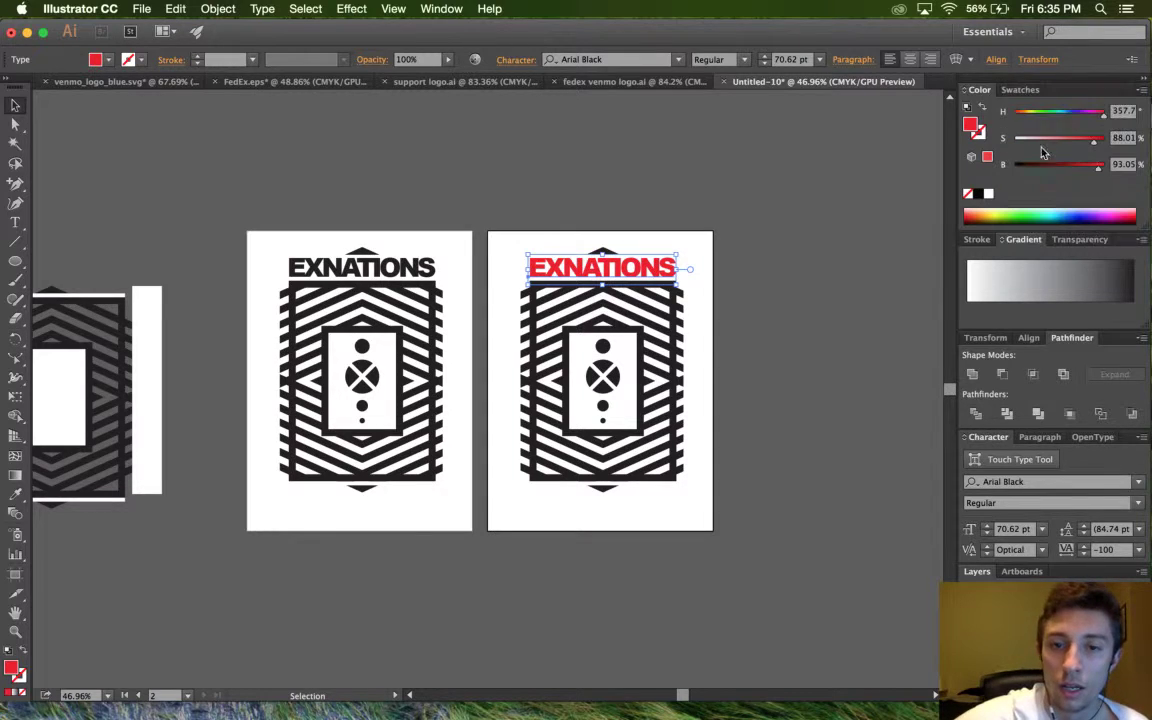
{"action": "left_click_drag", "start_coordinate": [1098, 171], "coordinate": [1076, 147]}
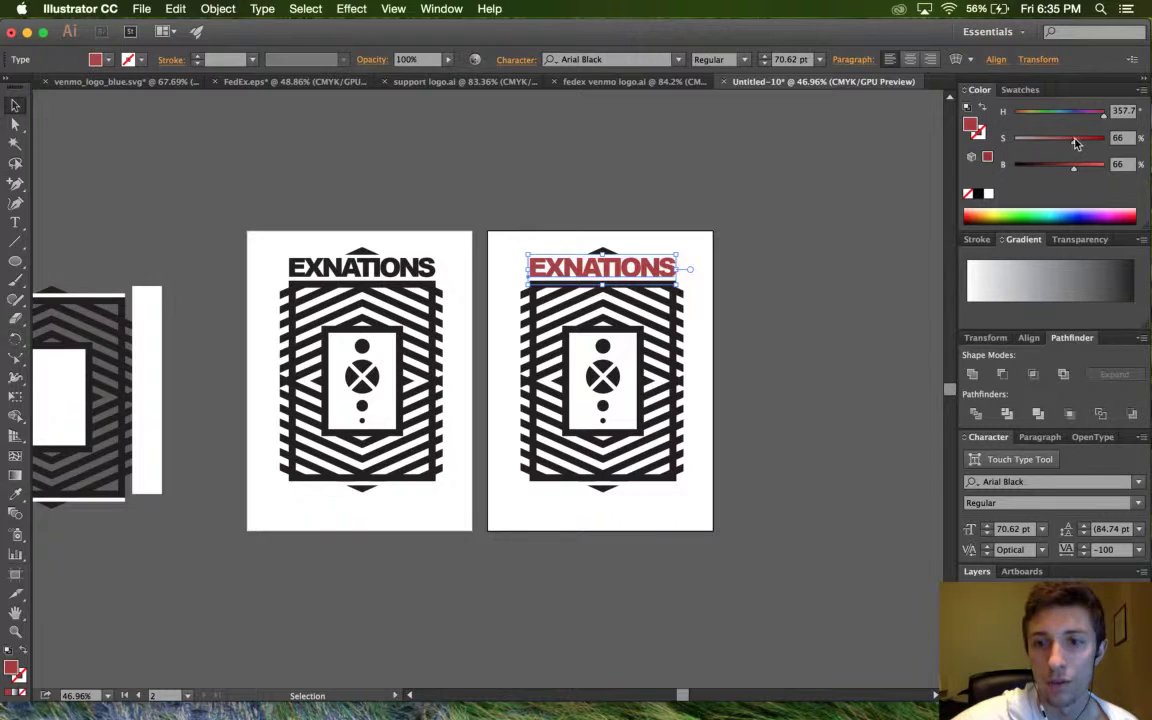
{"action": "left_click", "coordinate": [754, 313]}
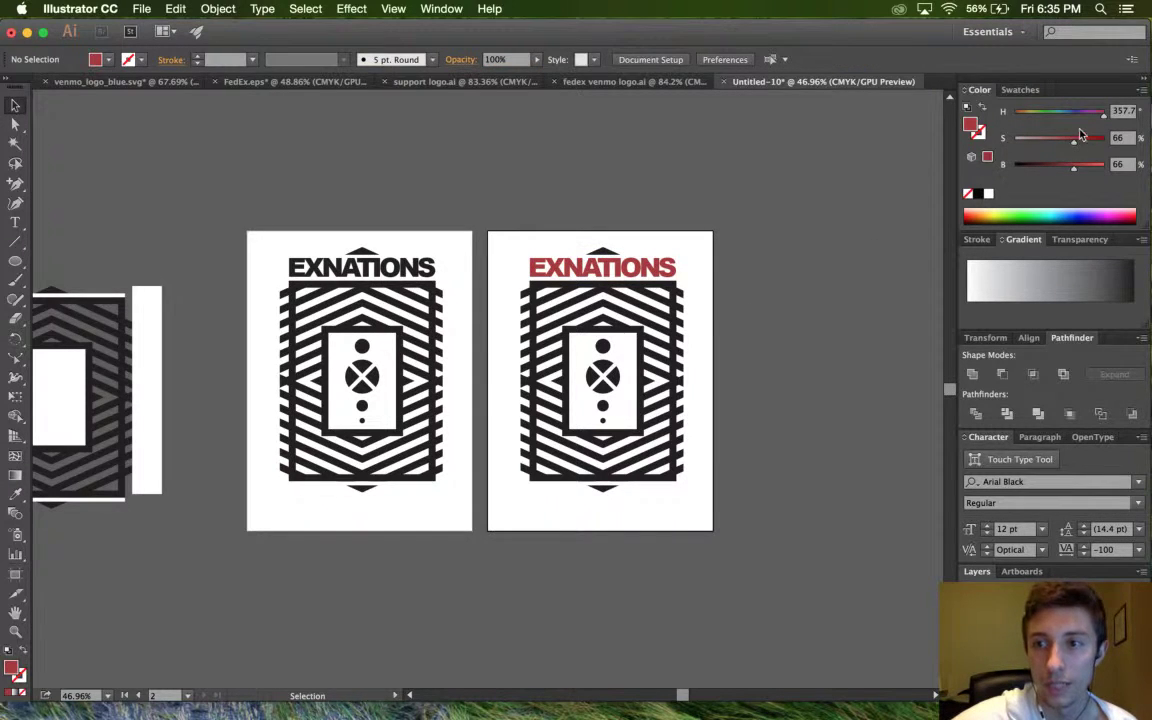
Recolour the crossed circle on the copied poster with the red sampled from its EXNATIONS title.
{"action": "left_click", "coordinate": [607, 377]}
{"action": "key", "text": "i"}
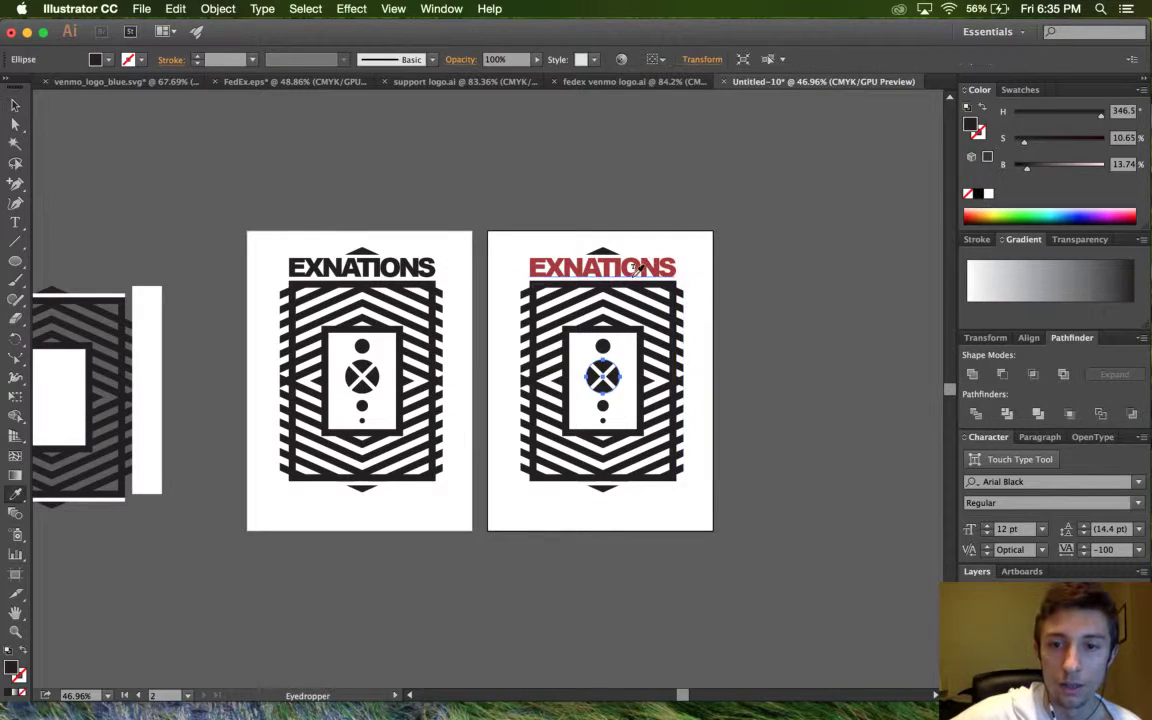
{"action": "left_click", "coordinate": [570, 264]}
{"action": "left_click", "coordinate": [15, 105]}
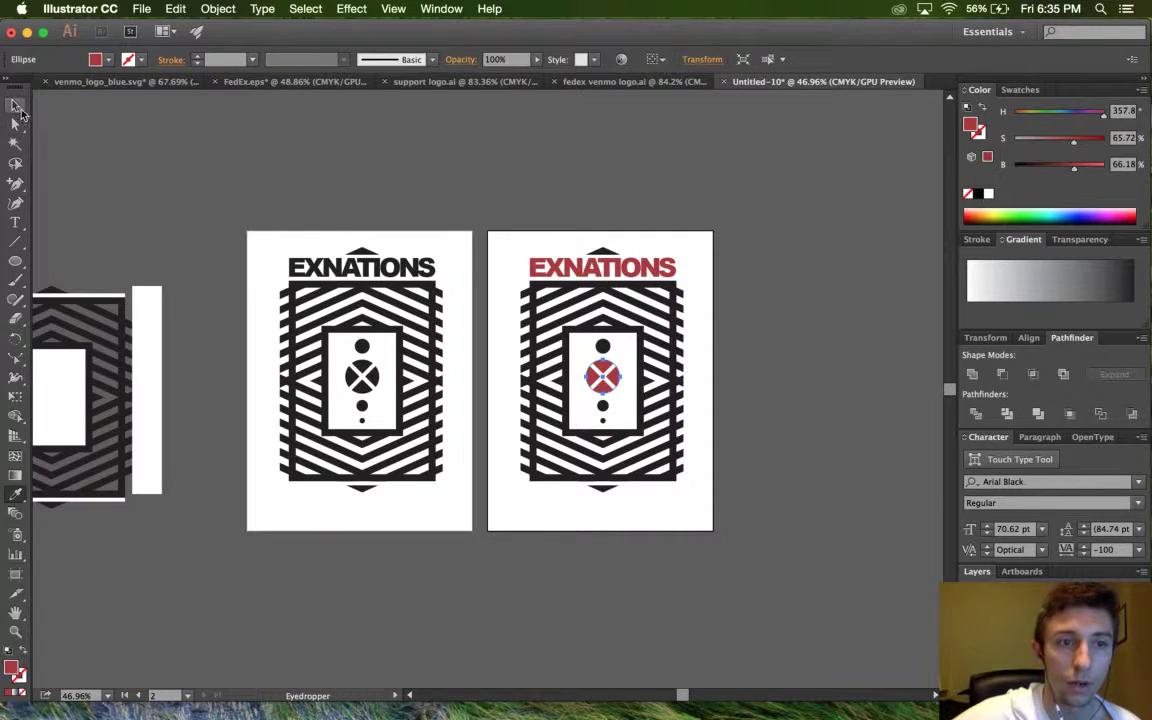
{"action": "left_click", "coordinate": [92, 141]}
Try the crossed circle's red as the fill of the smallest dot on the copied poster.
{"action": "left_click", "coordinate": [603, 419]}
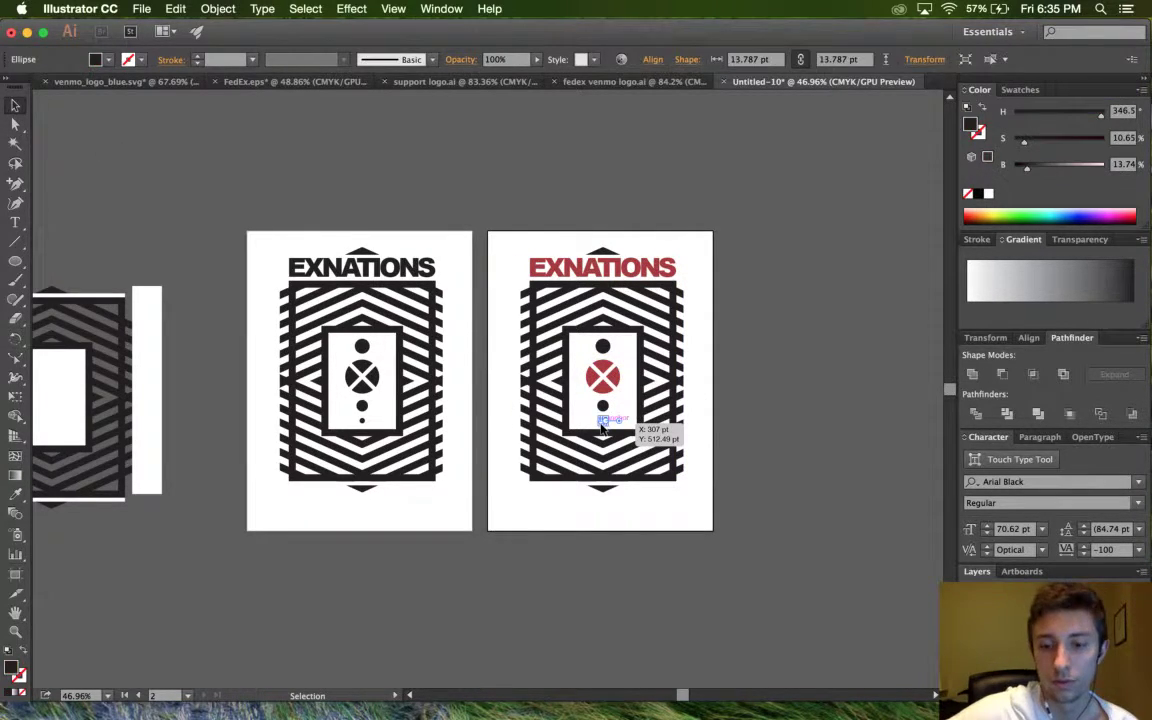
{"action": "key", "text": "i"}
{"action": "left_click", "coordinate": [619, 375]}
{"action": "left_click", "coordinate": [15, 105]}
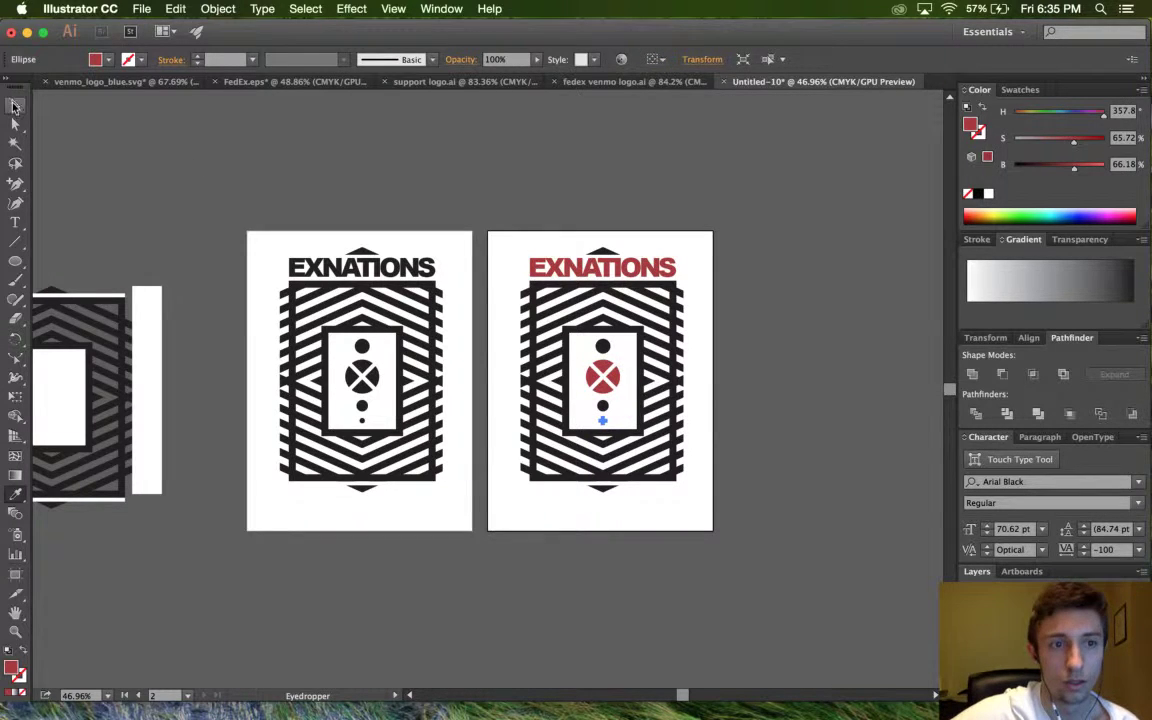
{"action": "left_click", "coordinate": [90, 127]}
{"action": "scroll", "coordinate": [153, 211], "scroll_direction": "down", "scroll_amount": 3}
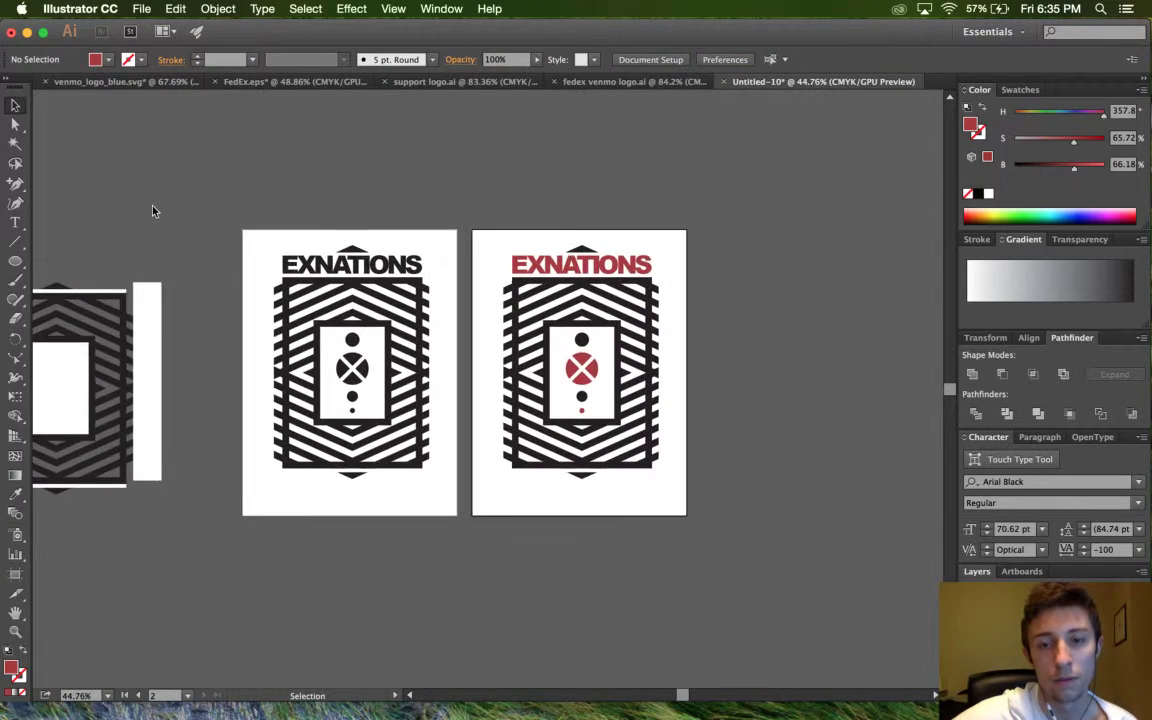
{"action": "scroll", "coordinate": [153, 211], "scroll_direction": "up", "scroll_amount": 2}
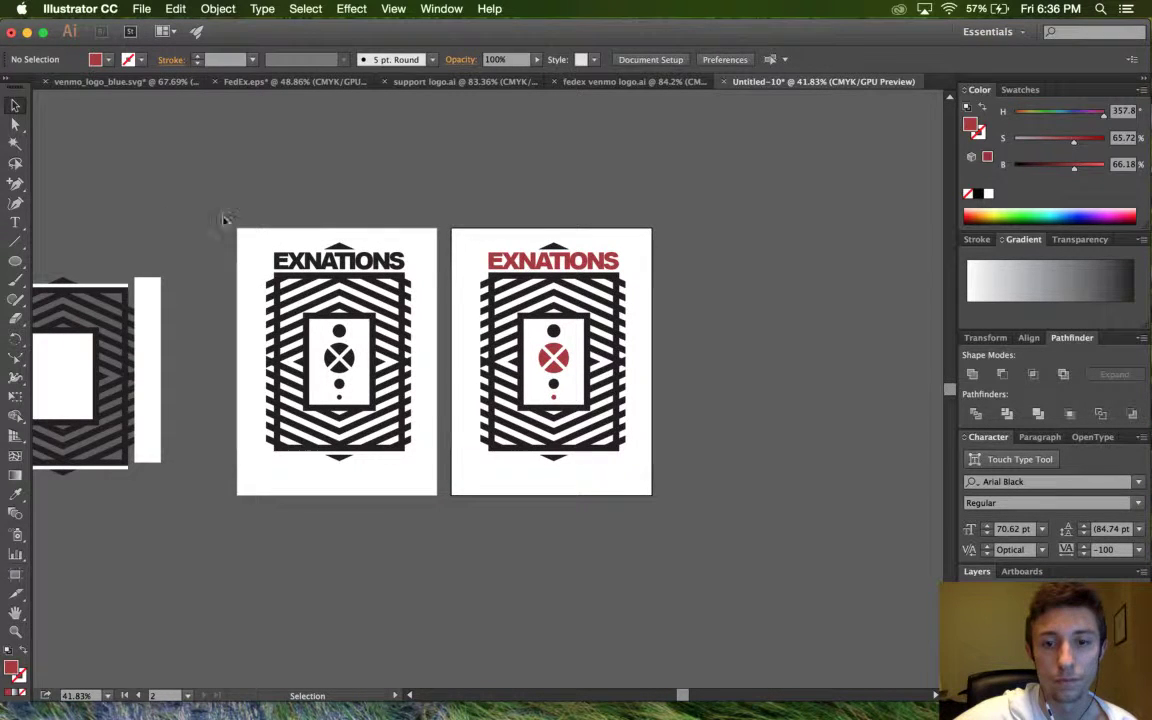
Return the smallest dot on the copied poster to black by sampling the colour of the chevron stripes.
{"action": "left_click", "coordinate": [555, 398]}
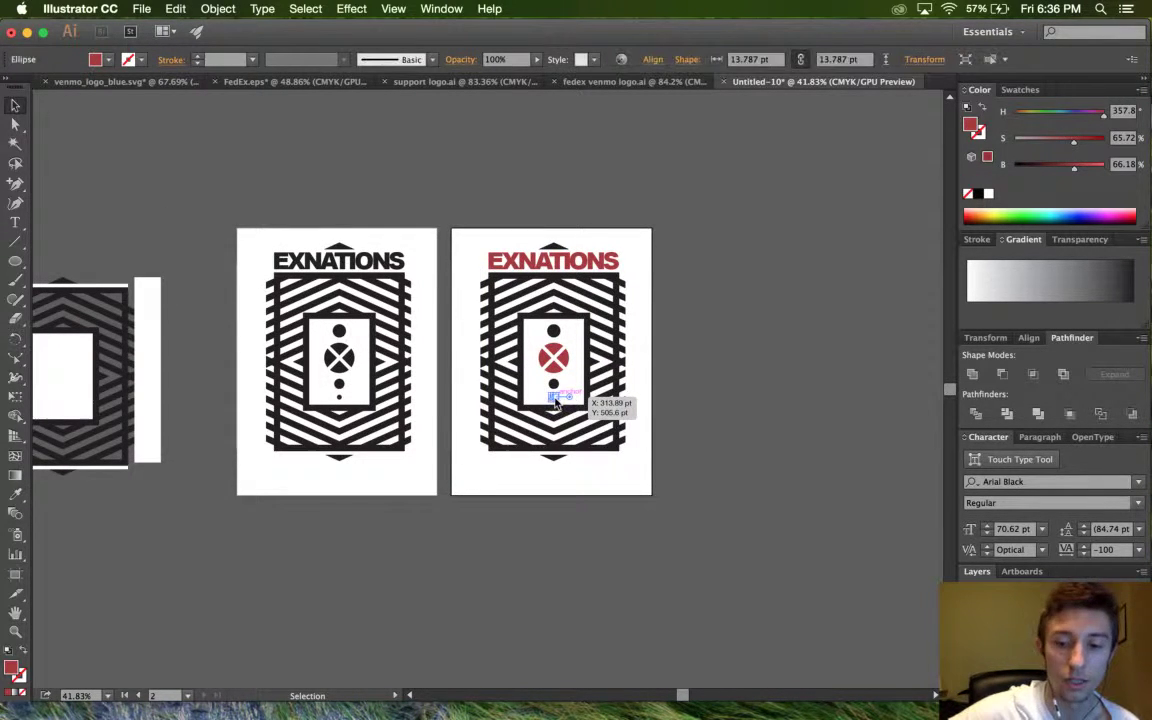
{"action": "key", "text": "i"}
{"action": "left_click", "coordinate": [505, 300]}
{"action": "key", "text": "v"}
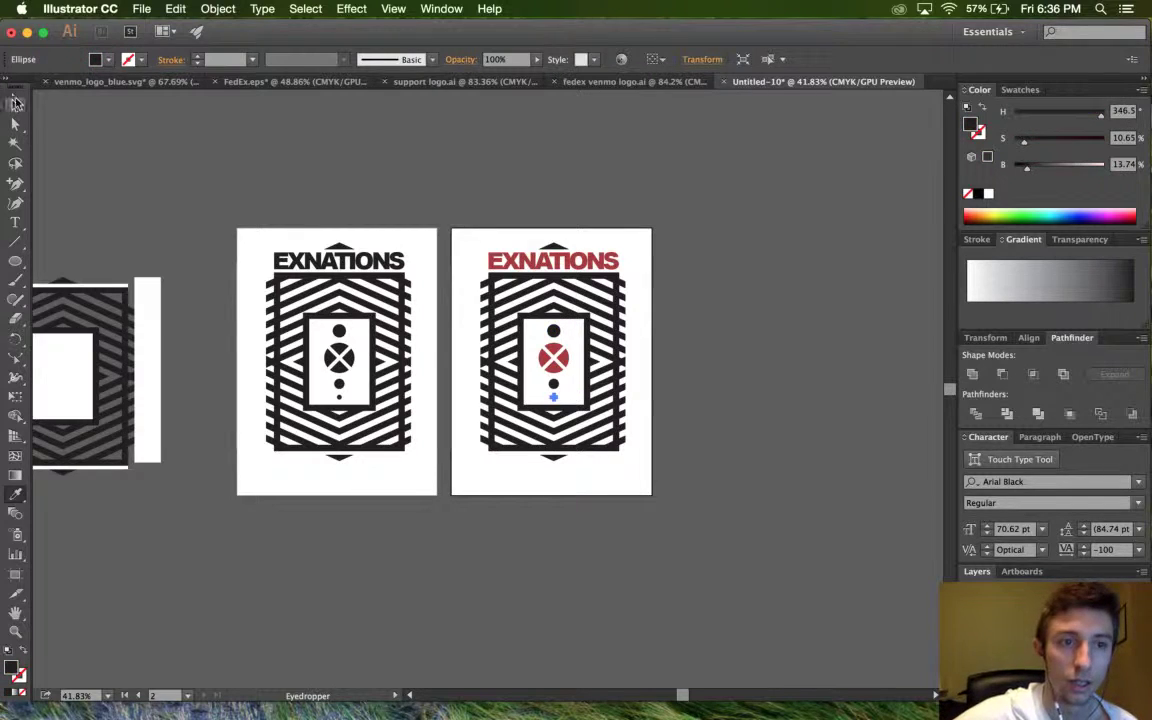
{"action": "left_click", "coordinate": [476, 204]}
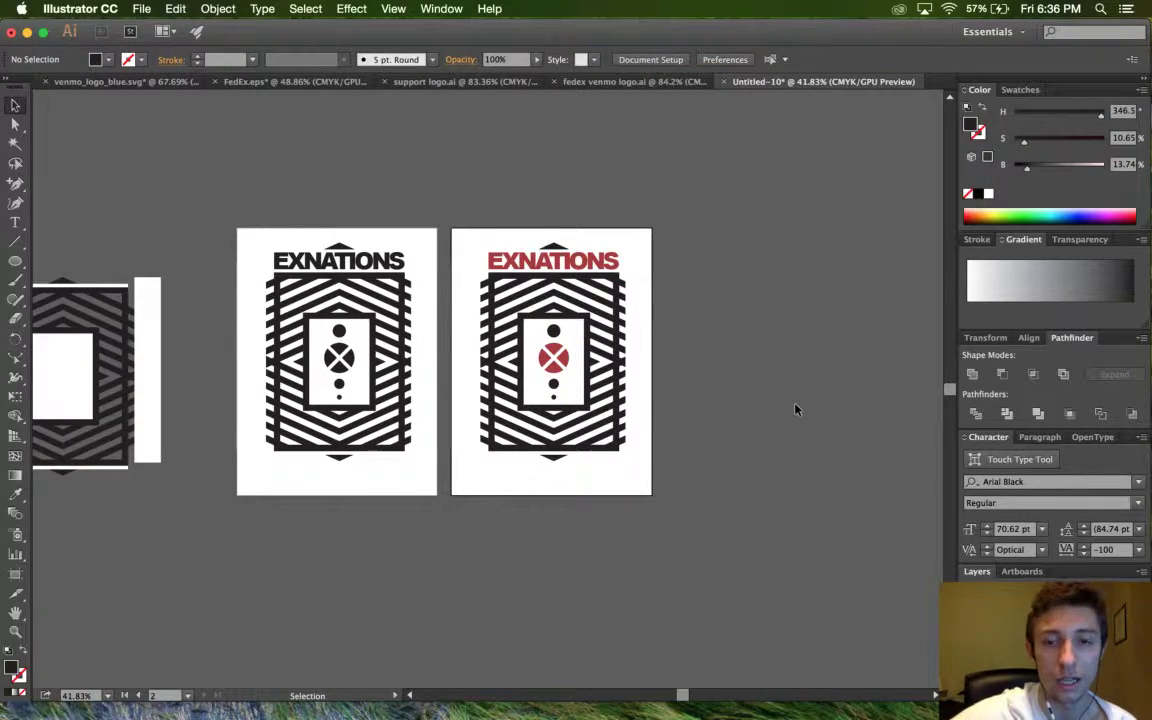
Duplicate the red-titled artboard with its artwork, placing the copy directly below the first artboard.
{"action": "scroll", "coordinate": [792, 471], "scroll_direction": "down", "scroll_amount": 4}
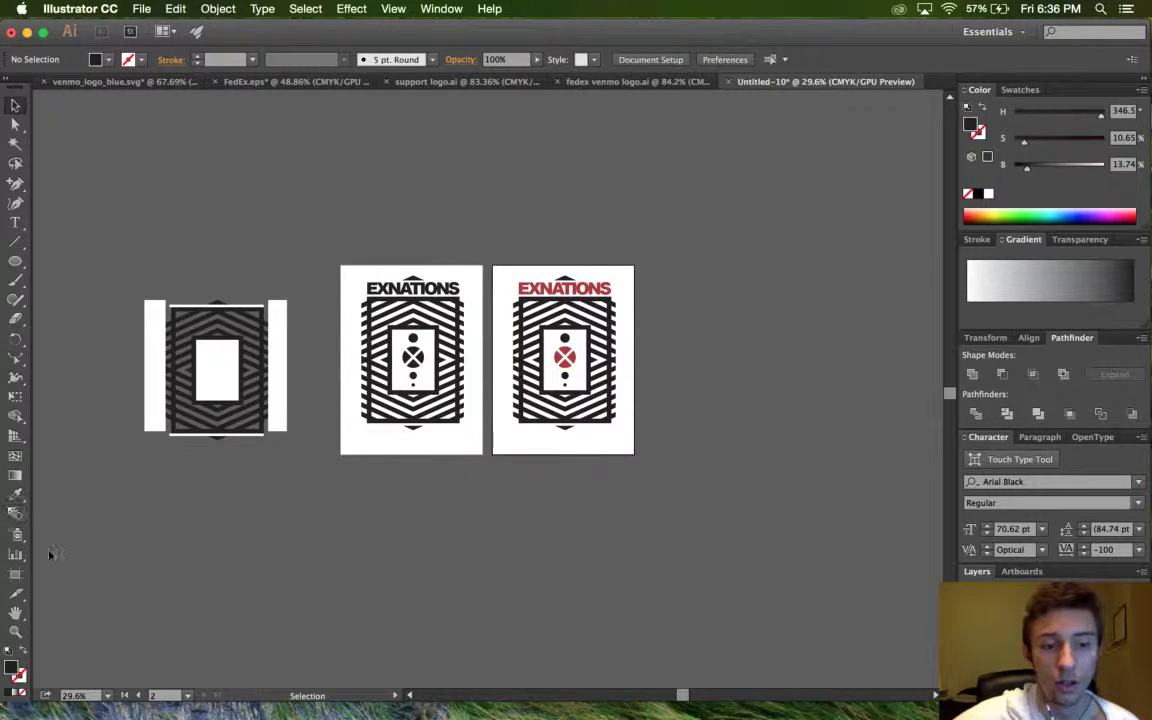
{"action": "left_click", "coordinate": [15, 573]}
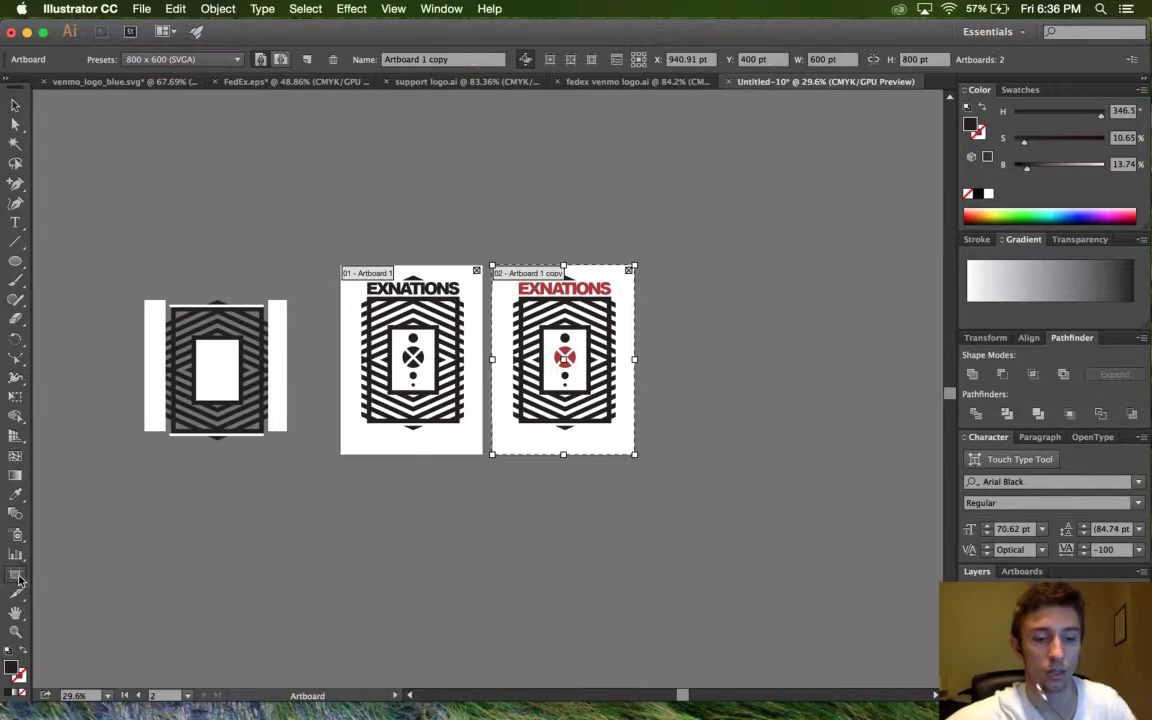
{"action": "left_click_drag", "start_coordinate": [566, 456], "coordinate": [435, 659]}
{"action": "key", "text": "super+z"}
{"action": "scroll", "coordinate": [435, 654], "scroll_direction": "down", "scroll_amount": 2}
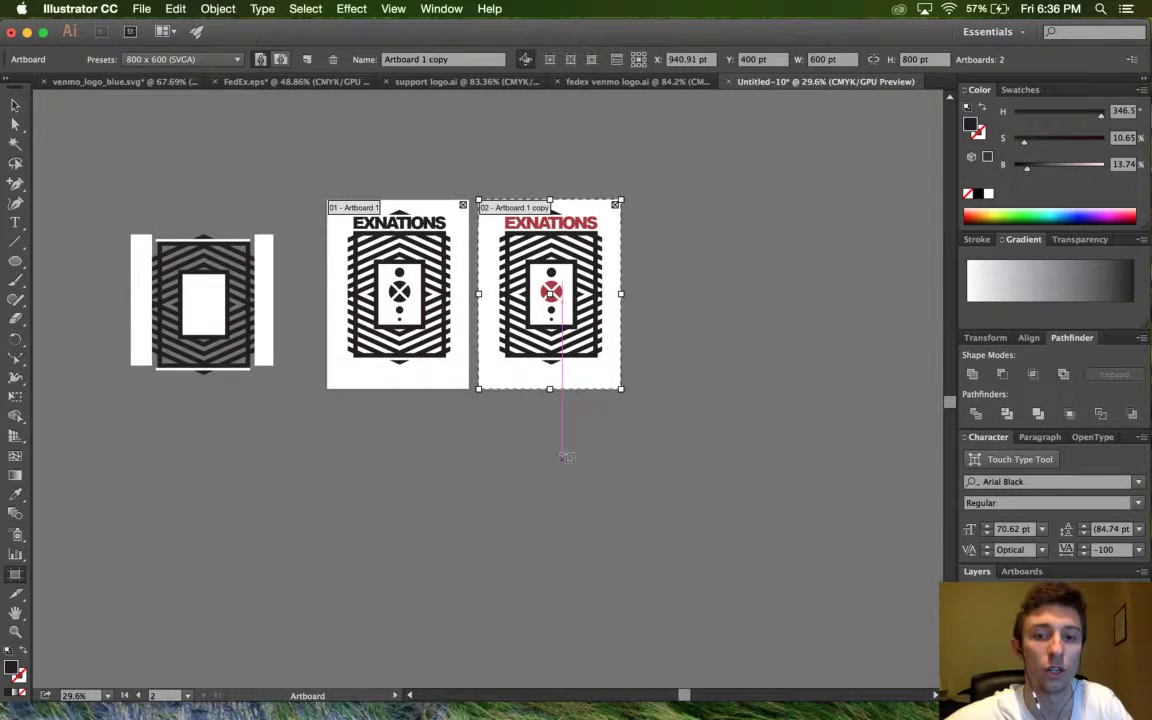
{"action": "left_click_drag", "start_coordinate": [598, 387], "coordinate": [447, 588]}
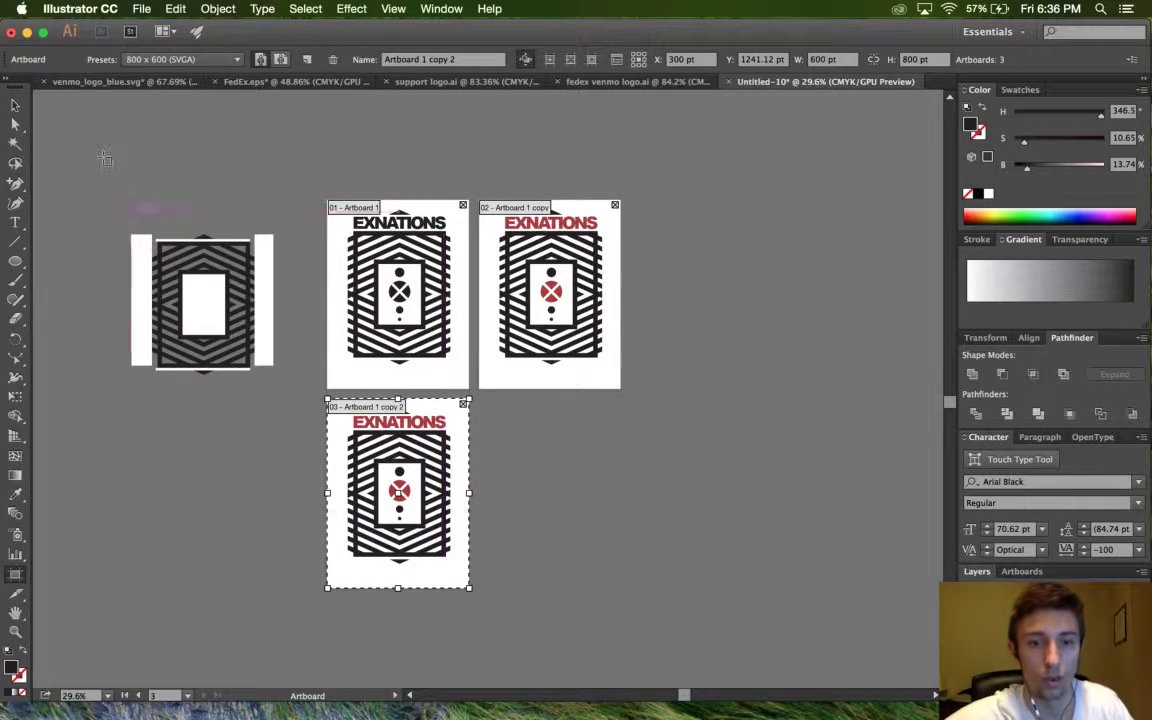
{"action": "left_click", "coordinate": [15, 104]}
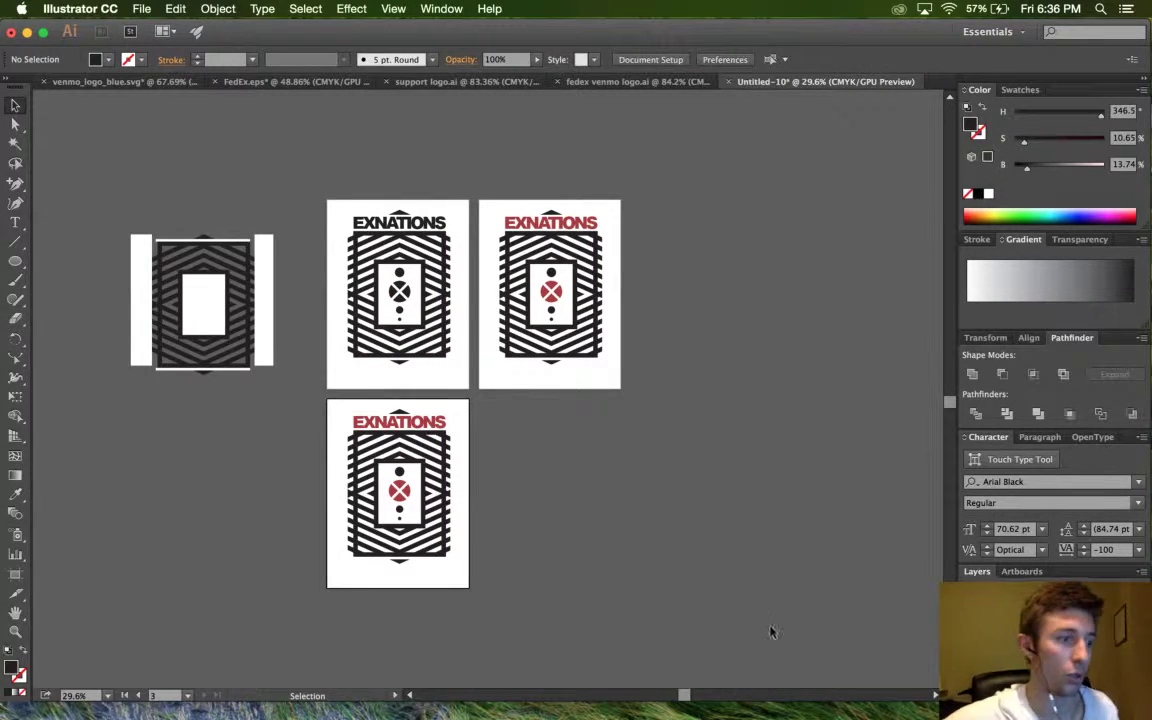
Switch to Spotify, play The Emotion by BØRNS from the streaming playlist, and return to Illustrator.
{"action": "key", "text": "super+alt+d"}
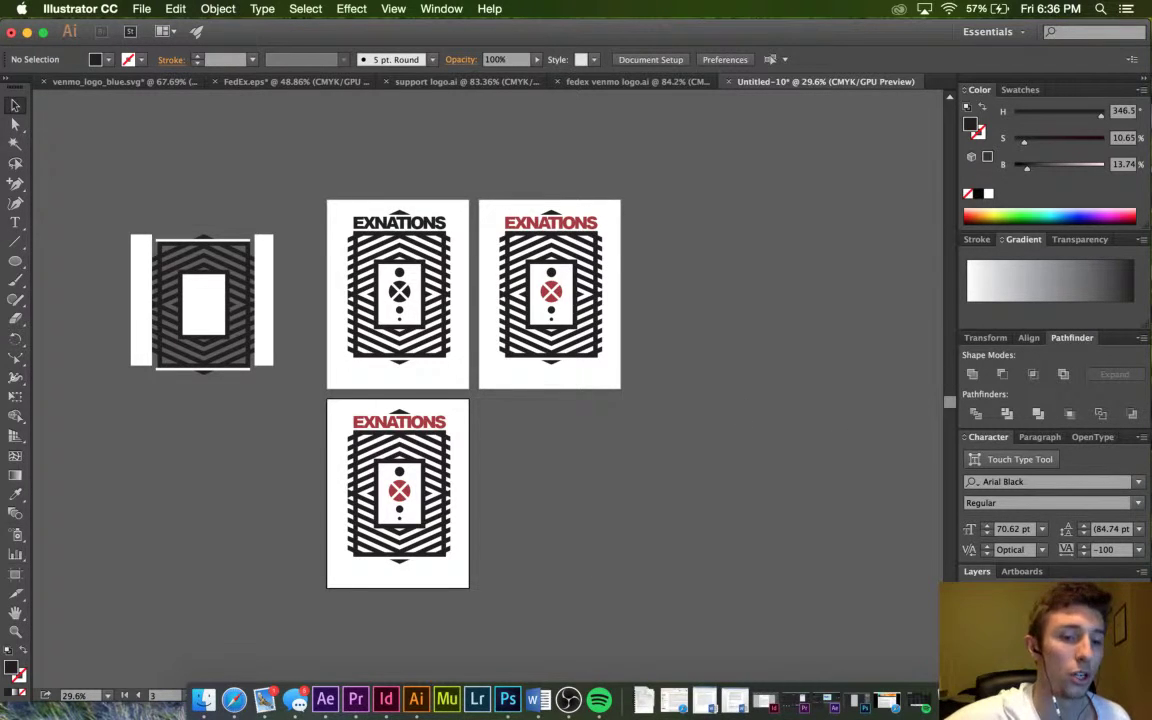
{"action": "left_click", "coordinate": [600, 702]}
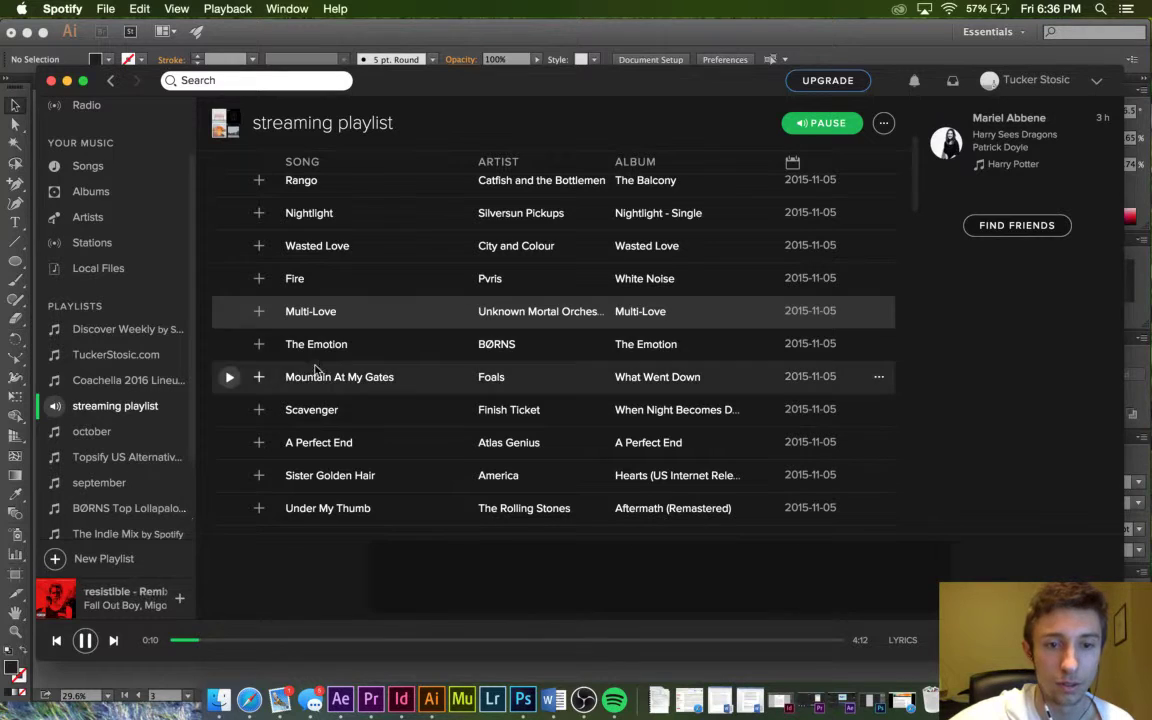
{"action": "left_click", "coordinate": [229, 344]}
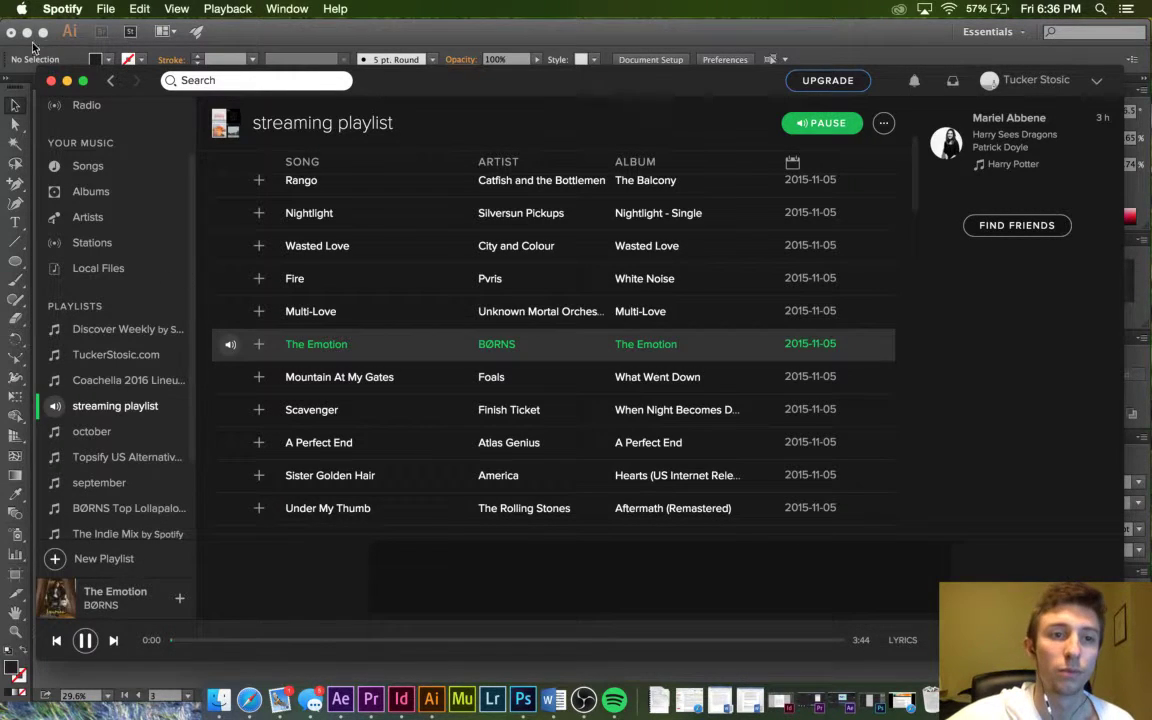
{"action": "left_click", "coordinate": [66, 80]}
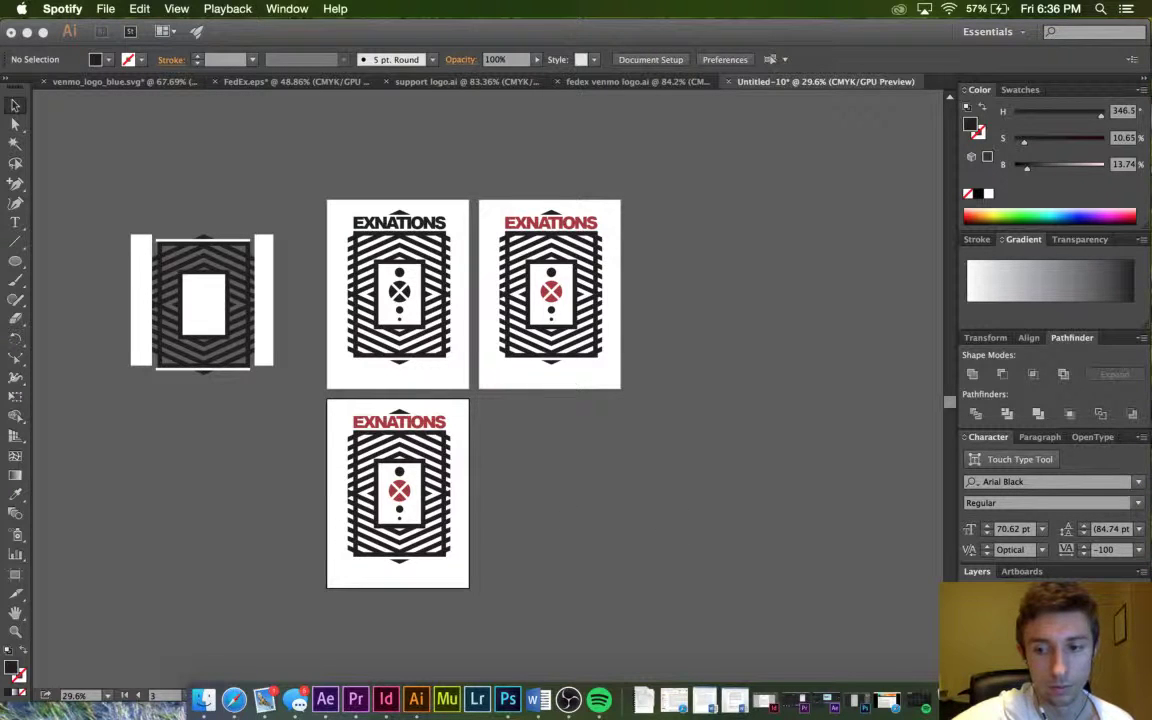
{"action": "key", "text": "super+Tab"}
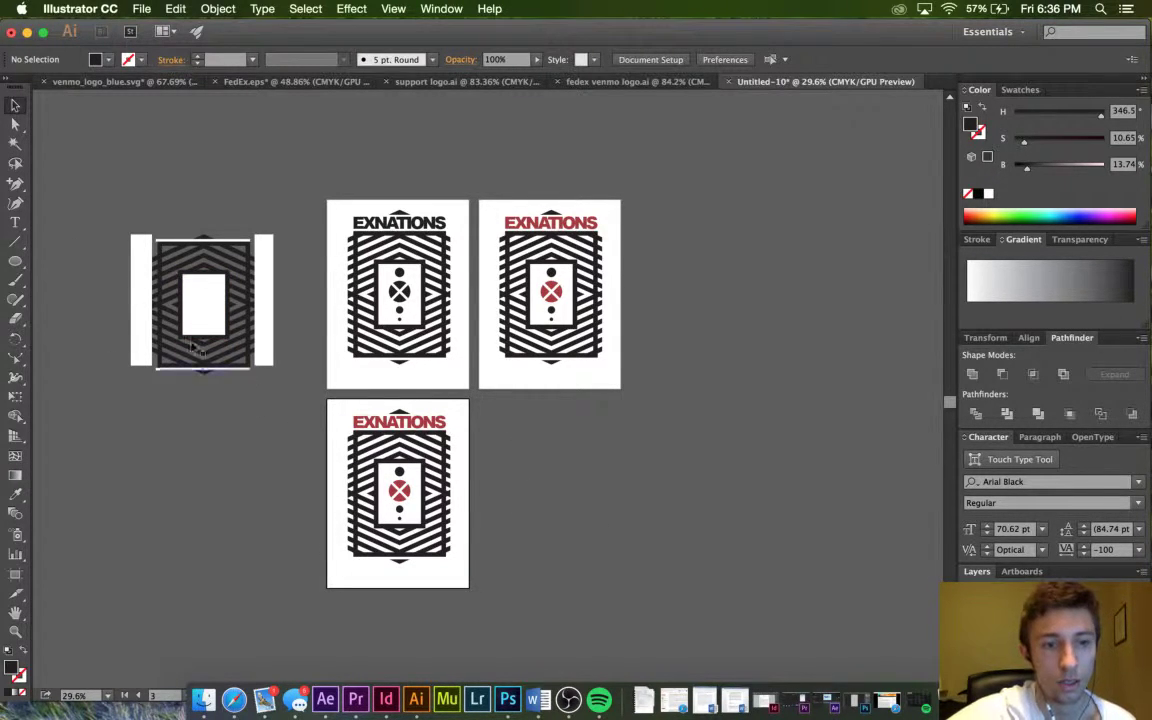
Undo the duplication of the third artboard below the first poster.
{"action": "left_click_drag", "start_coordinate": [15, 261], "coordinate": [50, 260]}
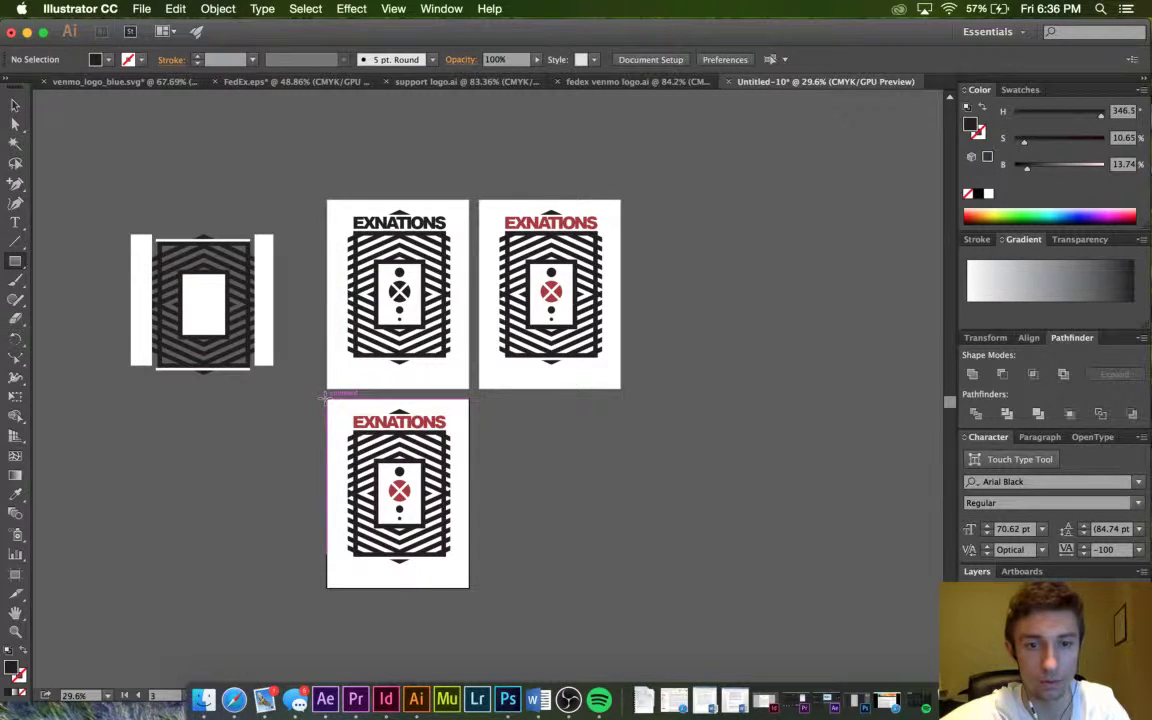
{"action": "left_click", "coordinate": [15, 105]}
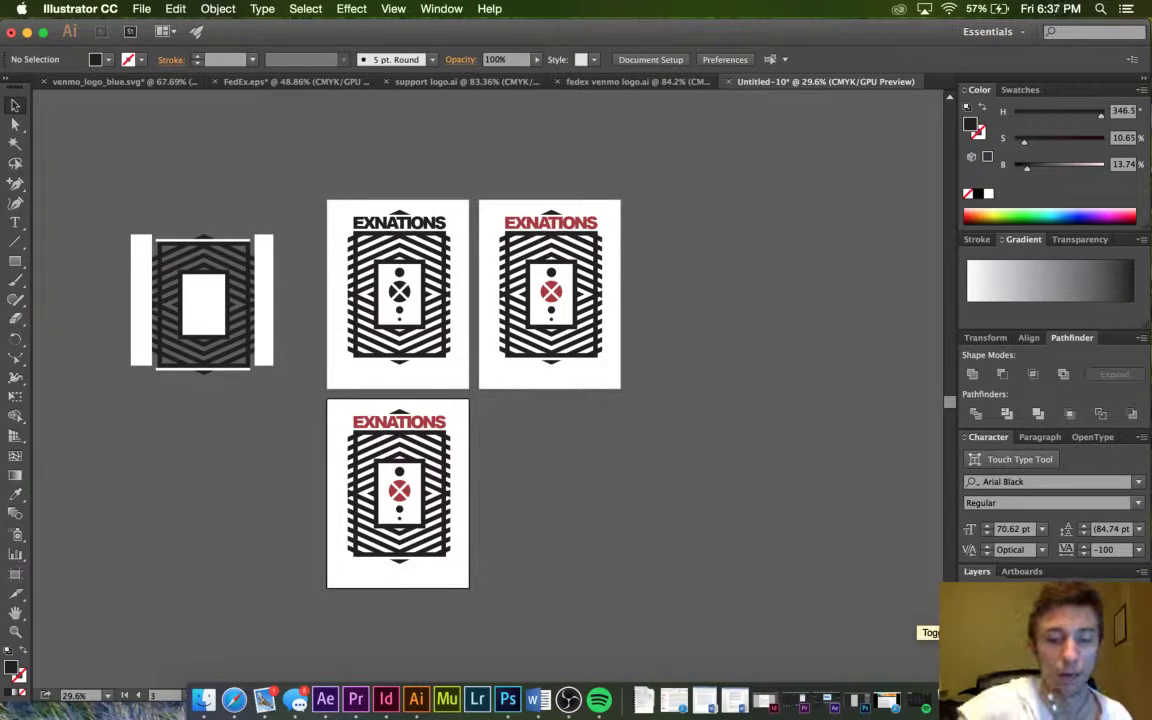
{"action": "key", "text": "super+z"}
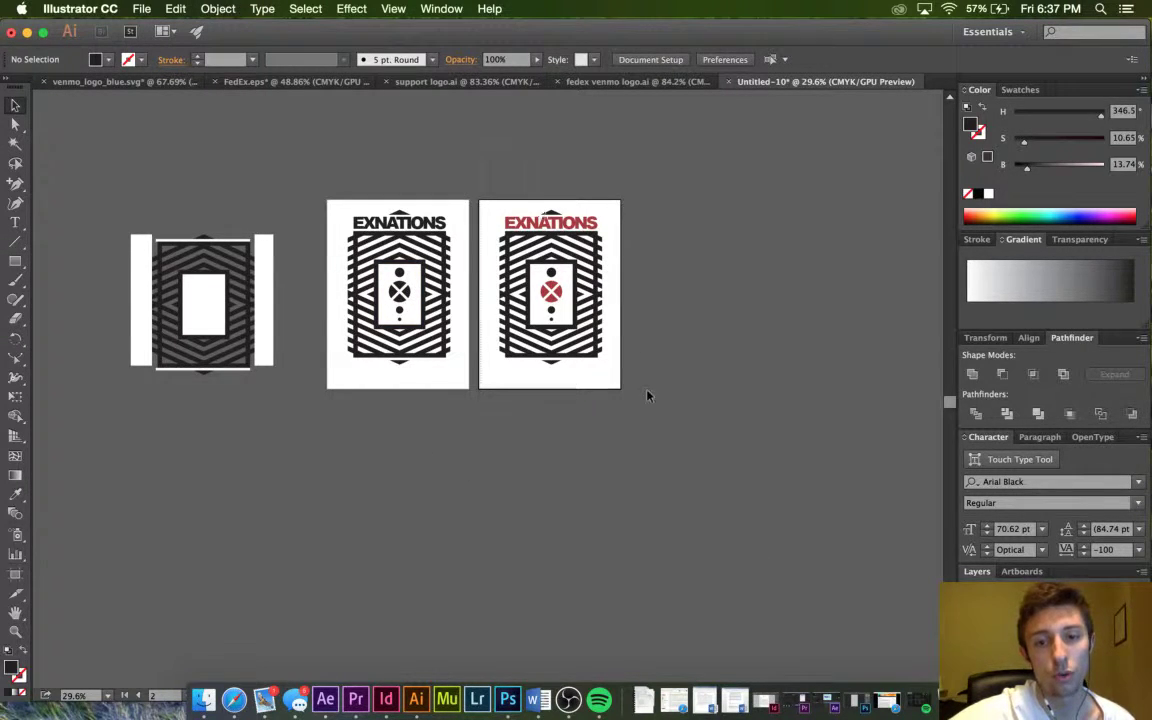
Try moving all the red-titled poster's artwork off its artboard to the right, undoing each move.
{"action": "left_click_drag", "start_coordinate": [646, 393], "coordinate": [584, 361]}
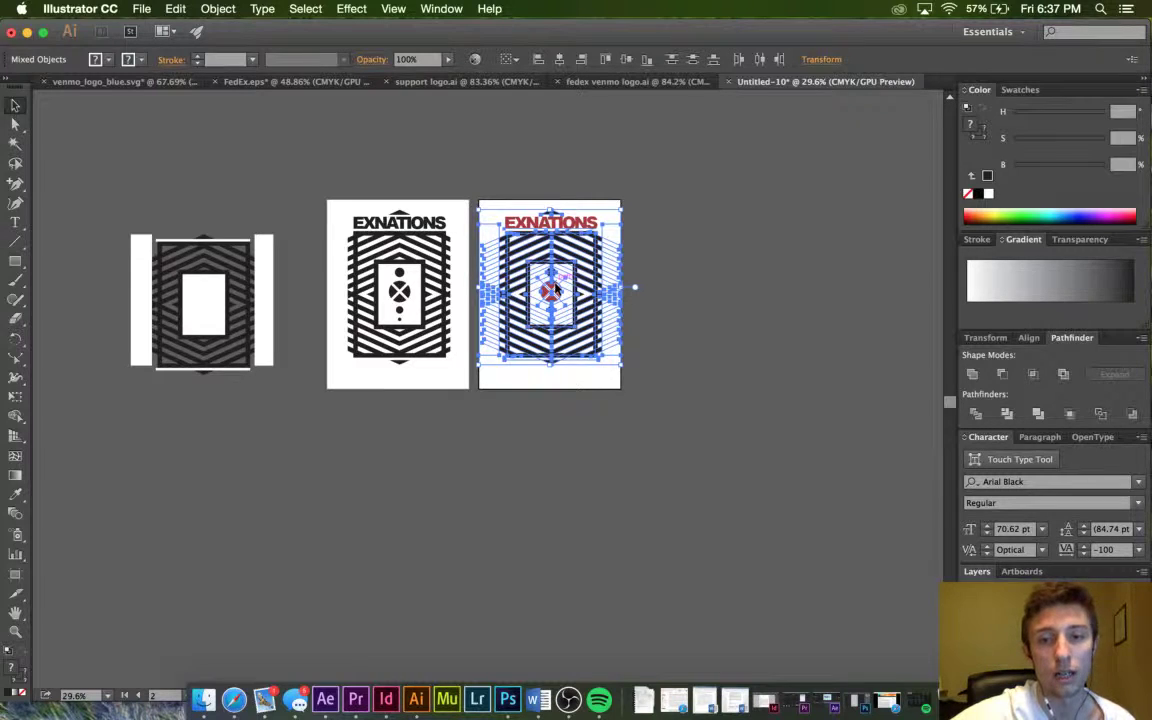
{"action": "left_click_drag", "start_coordinate": [571, 287], "coordinate": [742, 268]}
{"action": "left_click", "coordinate": [786, 366]}
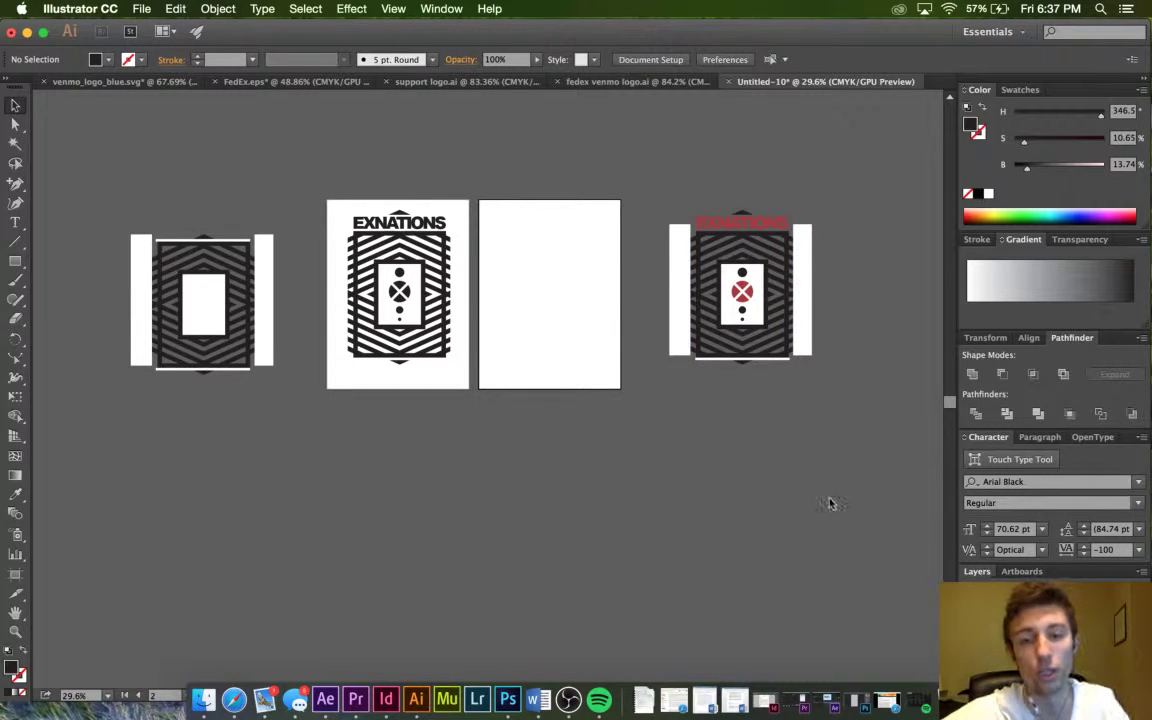
{"action": "key", "text": "super+z"}
{"action": "left_click", "coordinate": [765, 511]}
{"action": "scroll", "coordinate": [659, 447], "scroll_direction": "up", "scroll_amount": 2}
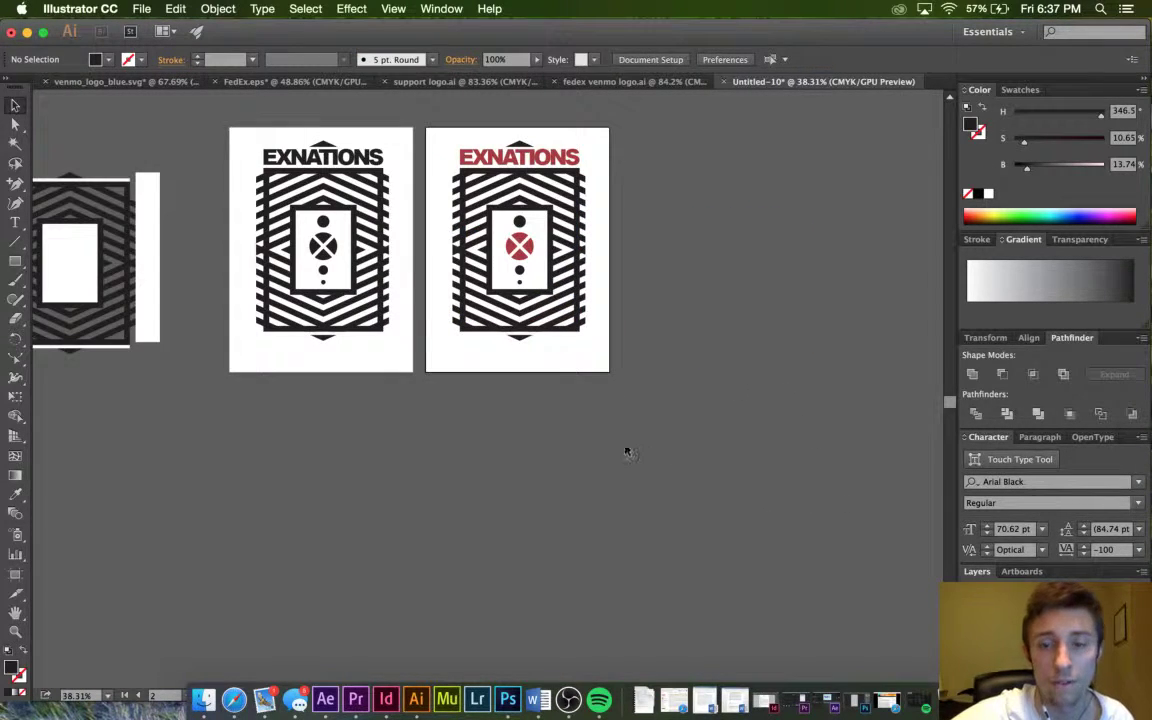
{"action": "scroll", "coordinate": [599, 446], "scroll_direction": "up", "scroll_amount": 1}
{"action": "scroll", "coordinate": [599, 446], "scroll_direction": "down", "scroll_amount": 2}
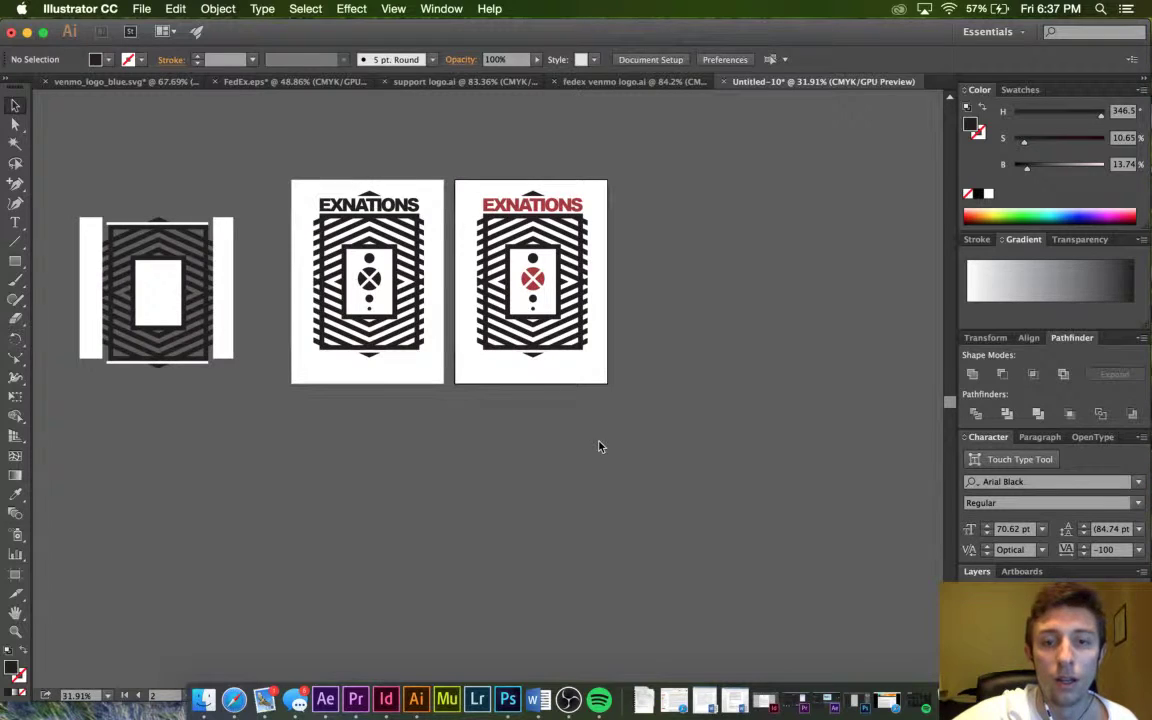
{"action": "left_click", "coordinate": [460, 186]}
{"action": "left_click_drag", "start_coordinate": [468, 255], "coordinate": [698, 274]}
{"action": "left_click", "coordinate": [691, 498]}
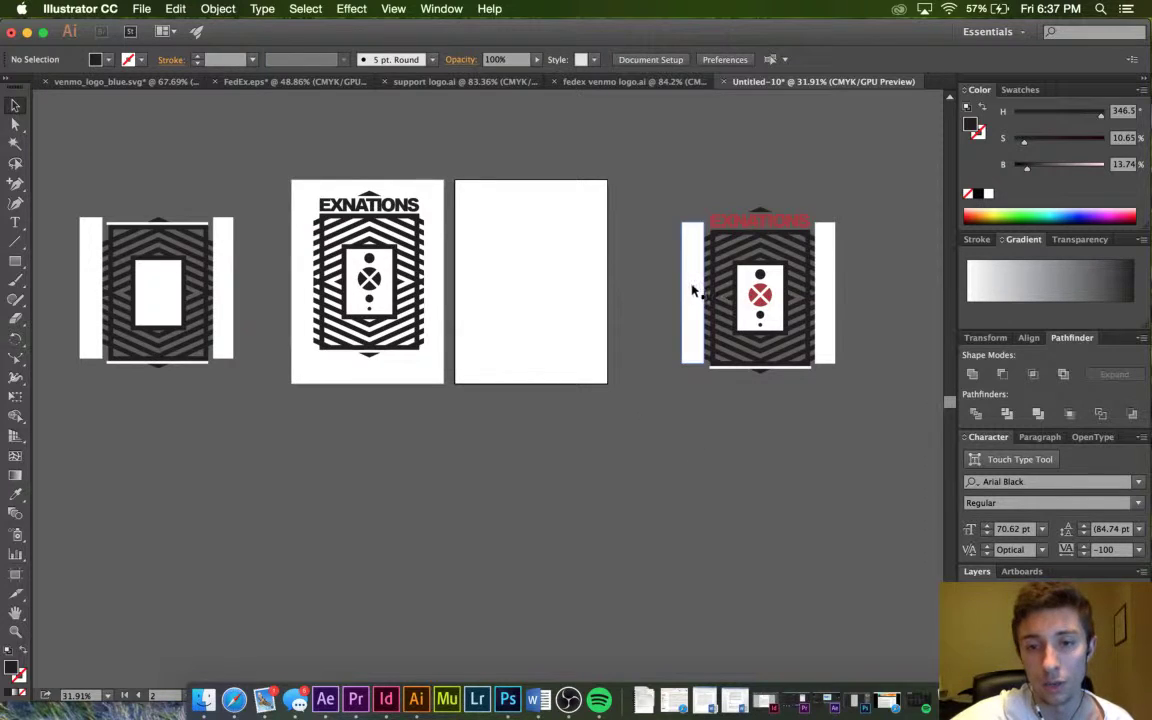
{"action": "key", "text": "super+z"}
{"action": "left_click", "coordinate": [653, 427]}
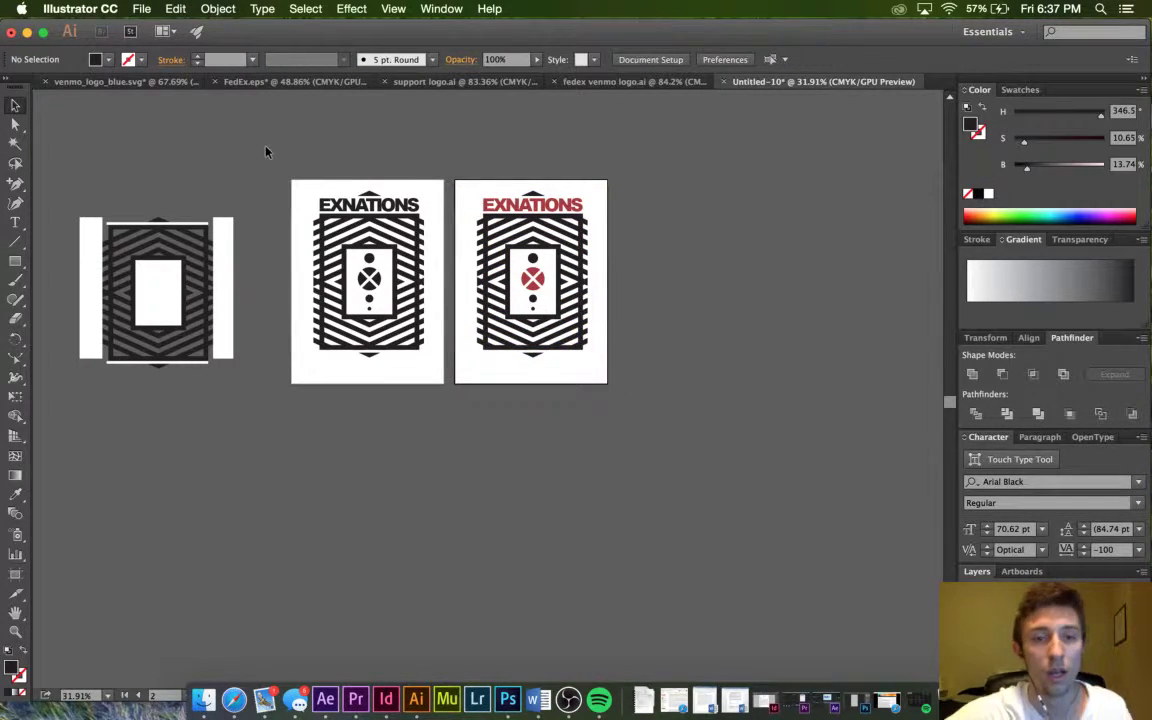
Duplicate the black poster's entire artwork onto the empty canvas below the artboards.
{"action": "left_click_drag", "start_coordinate": [411, 359], "coordinate": [433, 400]}
{"action": "left_click_drag", "start_coordinate": [352, 257], "coordinate": [411, 514], "text": "alt"}
{"action": "left_click", "coordinate": [301, 473]}
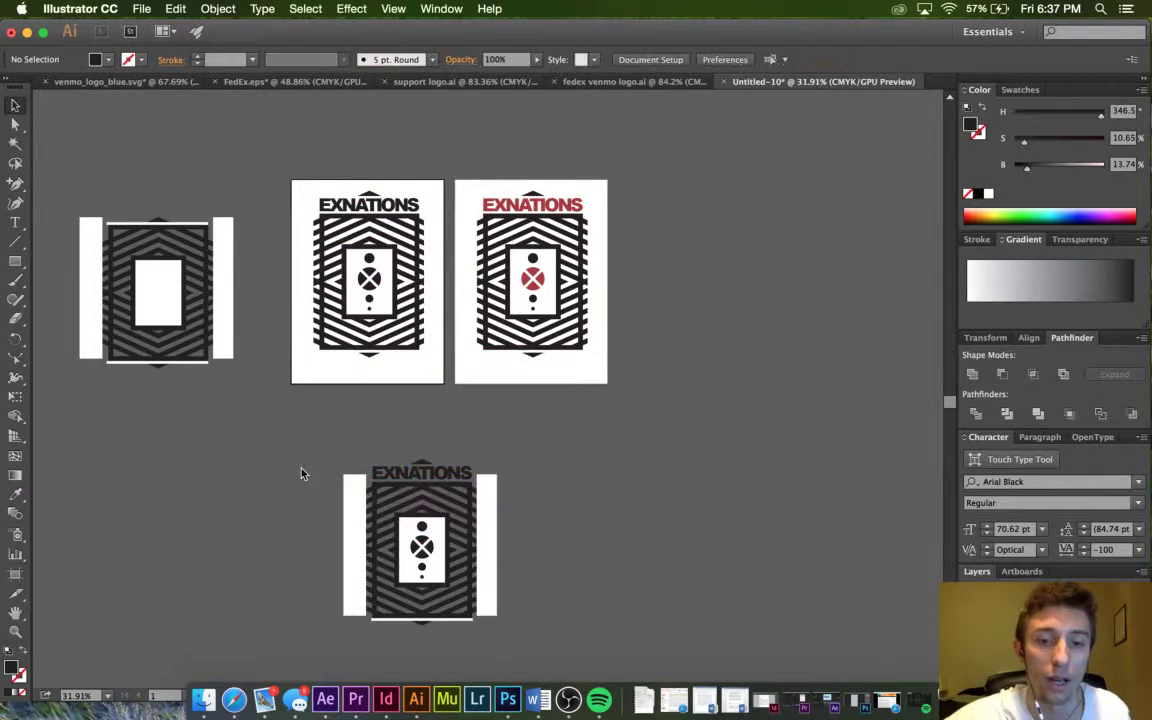
Combine all the chevron stripes of the poster copy below the artboards into a single compound path.
{"action": "scroll", "coordinate": [301, 473], "scroll_direction": "up", "scroll_amount": 3}
{"action": "scroll", "coordinate": [301, 473], "scroll_direction": "up", "scroll_amount": 5}
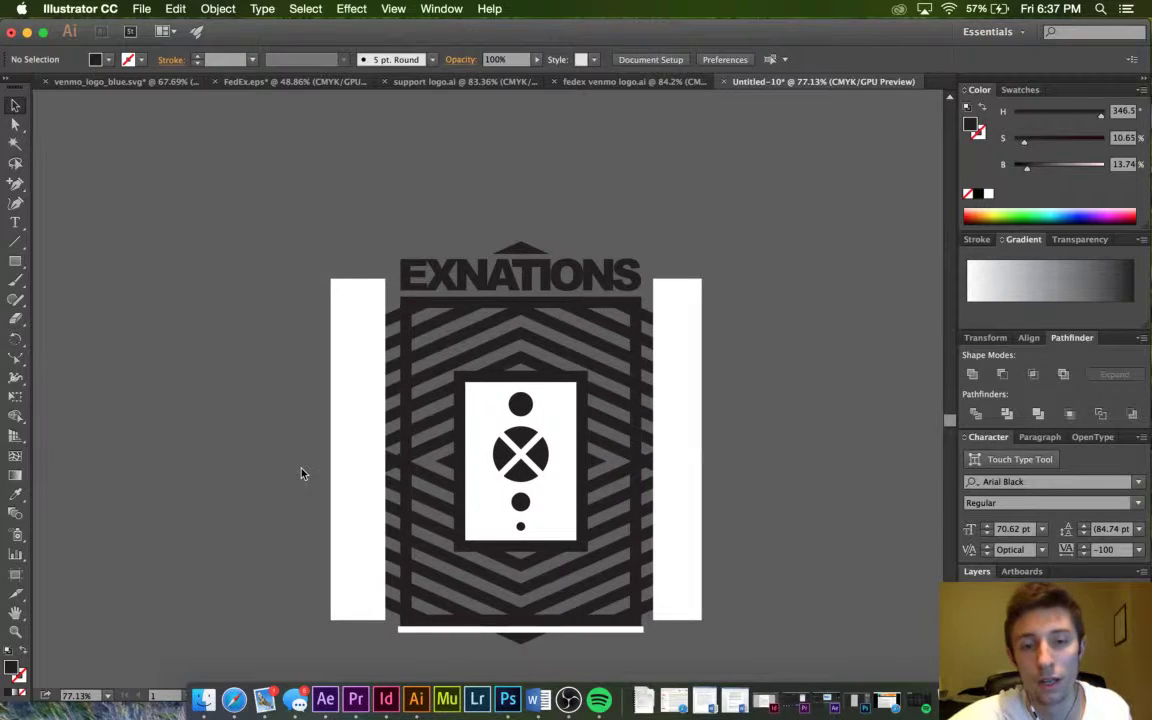
{"action": "scroll", "coordinate": [362, 414], "scroll_direction": "up", "scroll_amount": 2}
{"action": "left_click", "coordinate": [444, 295]}
{"action": "scroll", "coordinate": [448, 292], "scroll_direction": "down", "scroll_amount": 3}
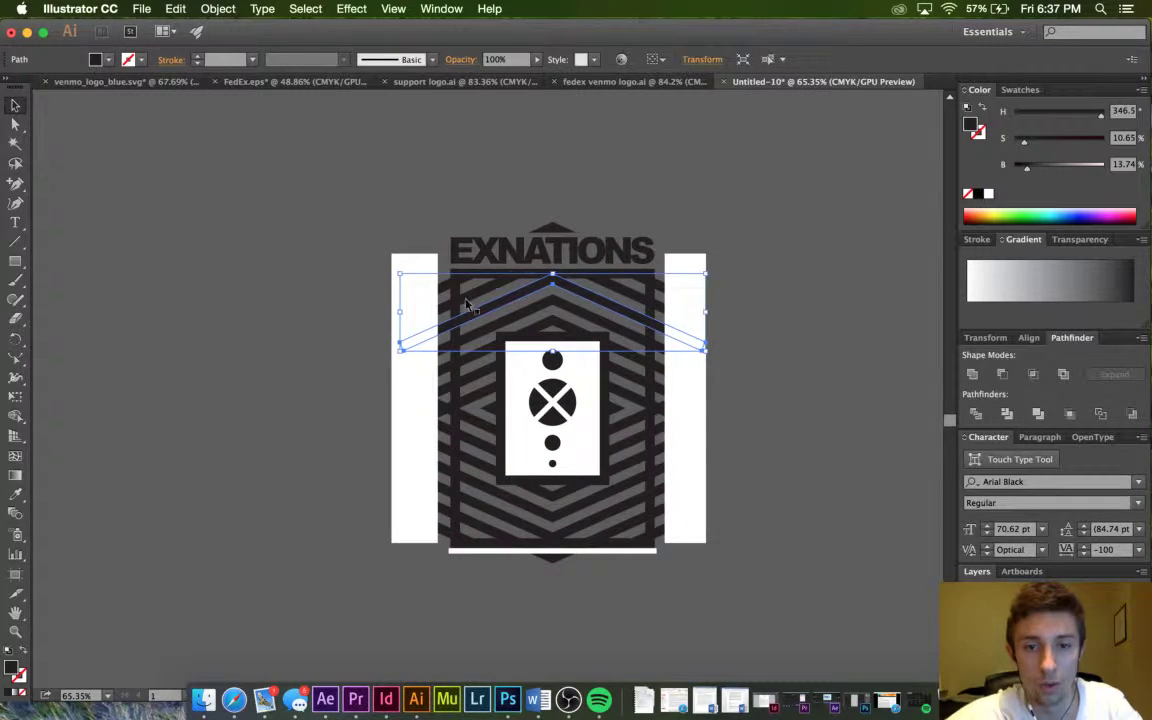
{"action": "left_click", "coordinate": [462, 298]}
{"action": "left_click", "coordinate": [450, 288]}
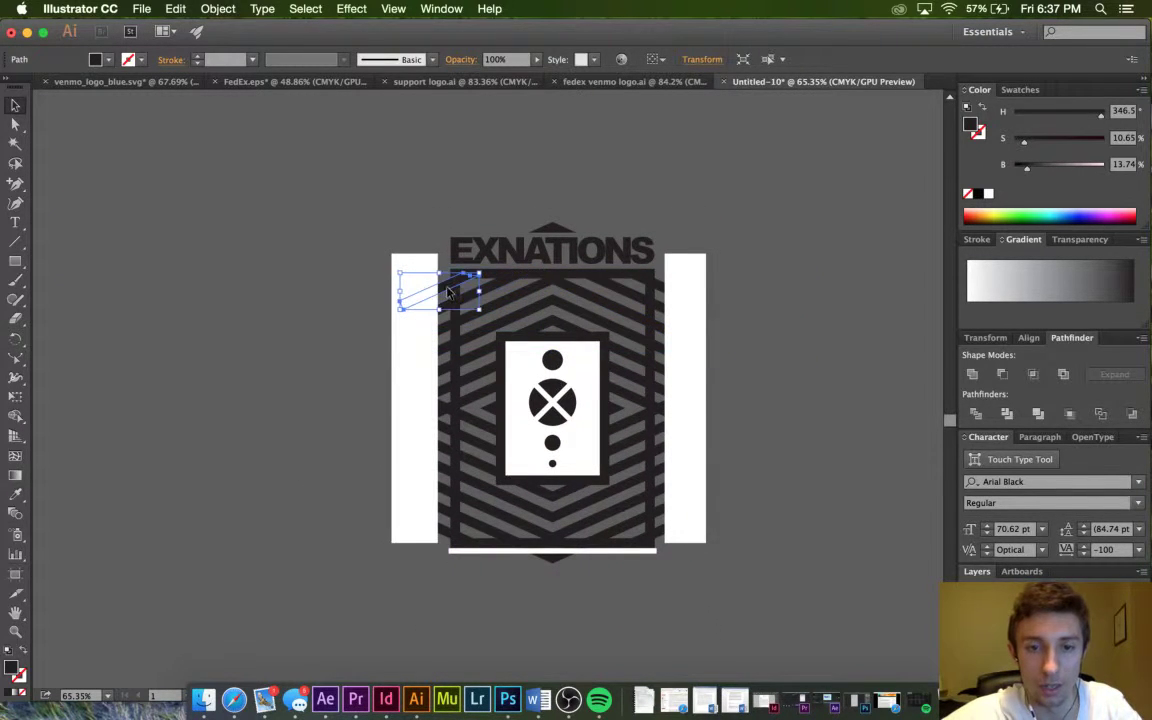
{"action": "left_click", "coordinate": [498, 283], "text": "shift"}
{"action": "left_click", "coordinate": [505, 300], "text": "shift"}
{"action": "left_click", "coordinate": [622, 288], "text": "shift"}
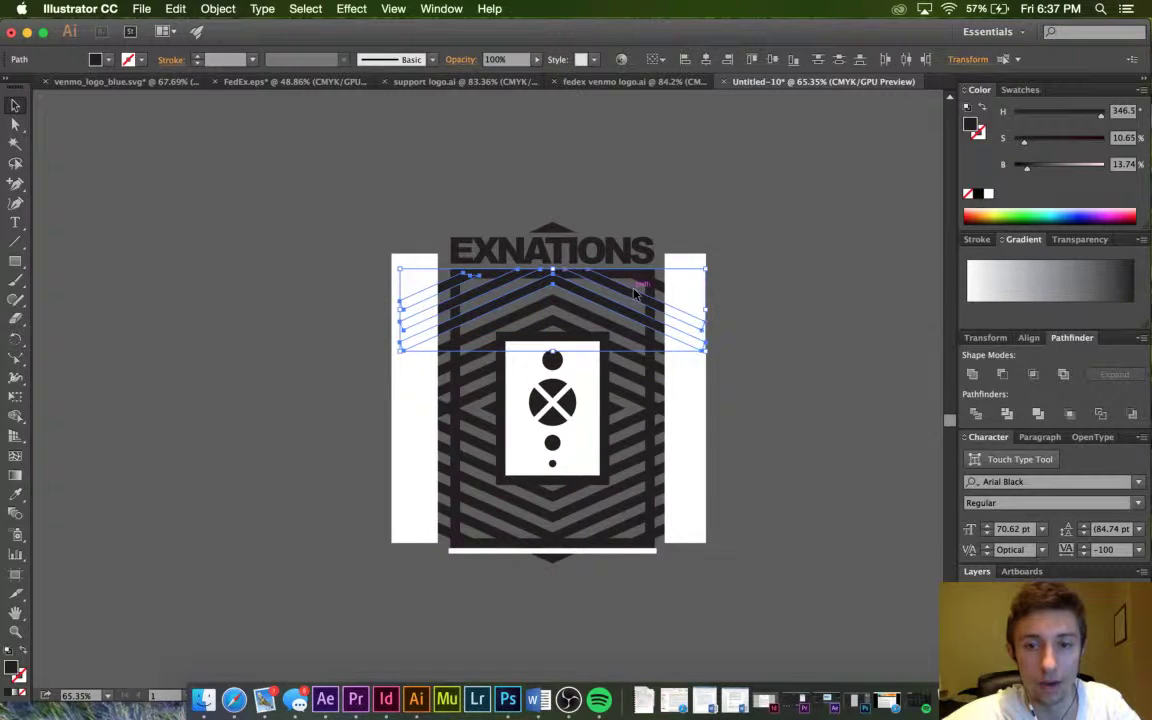
{"action": "left_click", "coordinate": [662, 284], "text": "shift"}
{"action": "left_click", "coordinate": [692, 290], "text": "shift"}
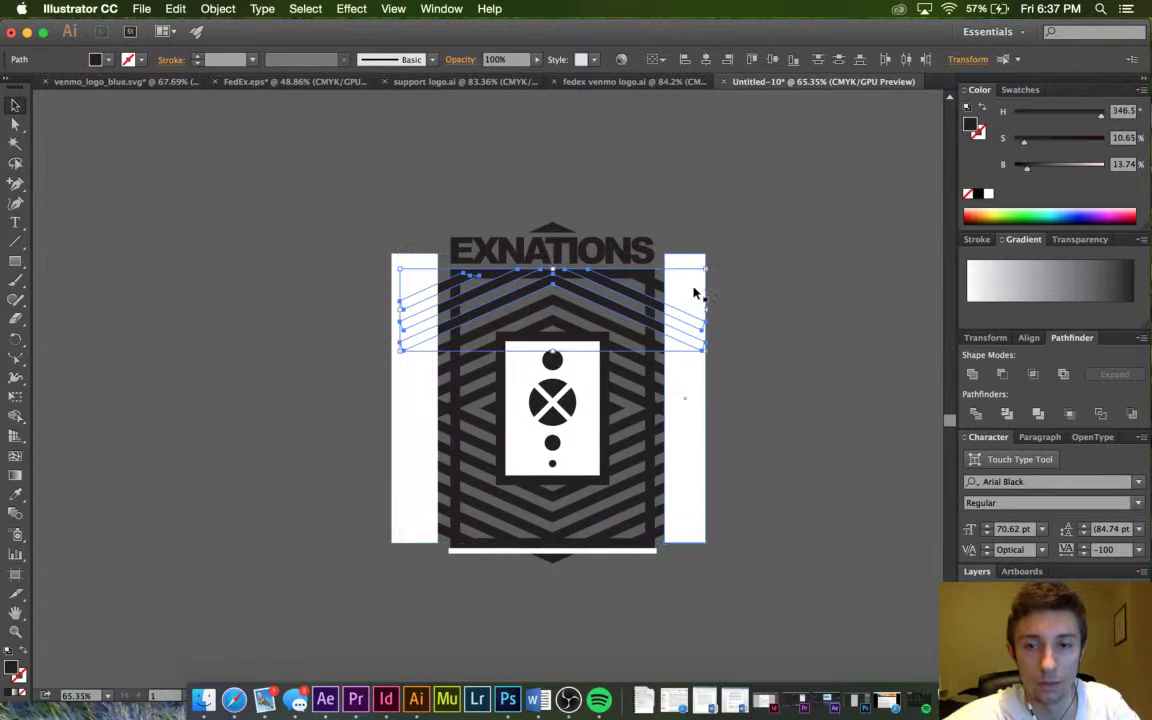
{"action": "left_click_drag", "start_coordinate": [648, 310], "coordinate": [630, 364]}
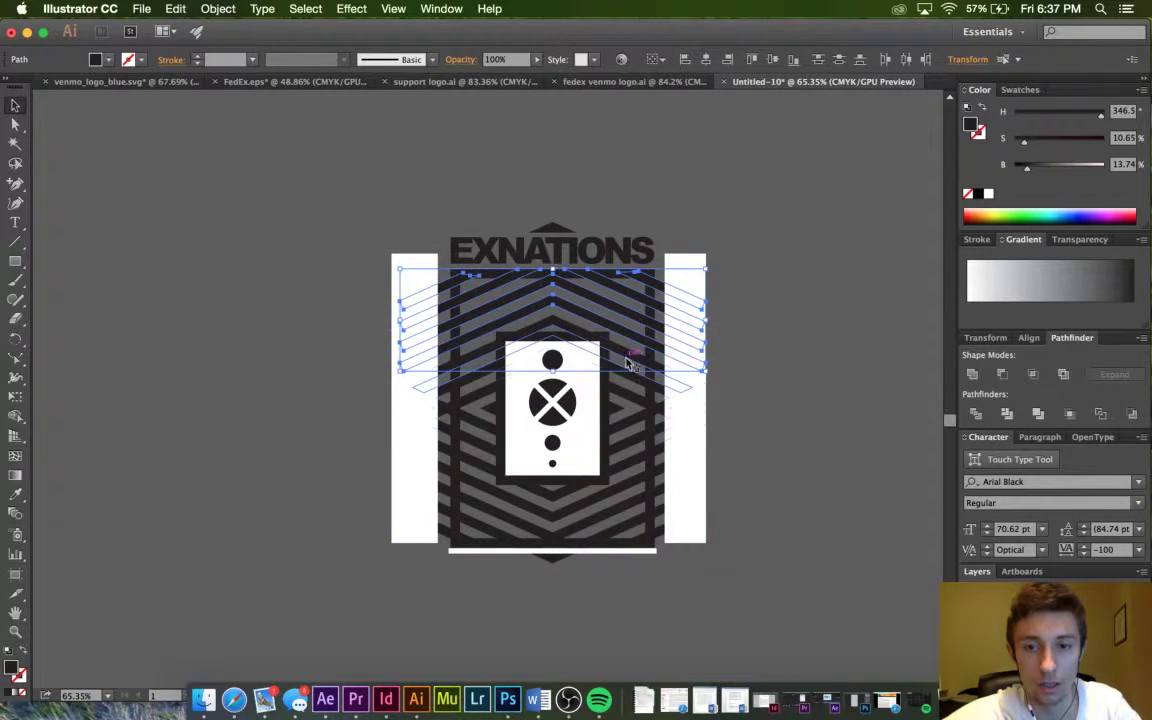
{"action": "left_click", "coordinate": [628, 362], "text": "shift"}
{"action": "left_click", "coordinate": [634, 430], "text": "shift"}
{"action": "left_click", "coordinate": [637, 466], "text": "shift"}
{"action": "left_click", "coordinate": [636, 486], "text": "shift"}
{"action": "key", "text": "ctrl+d"}
{"action": "key", "text": "ctrl+d"}
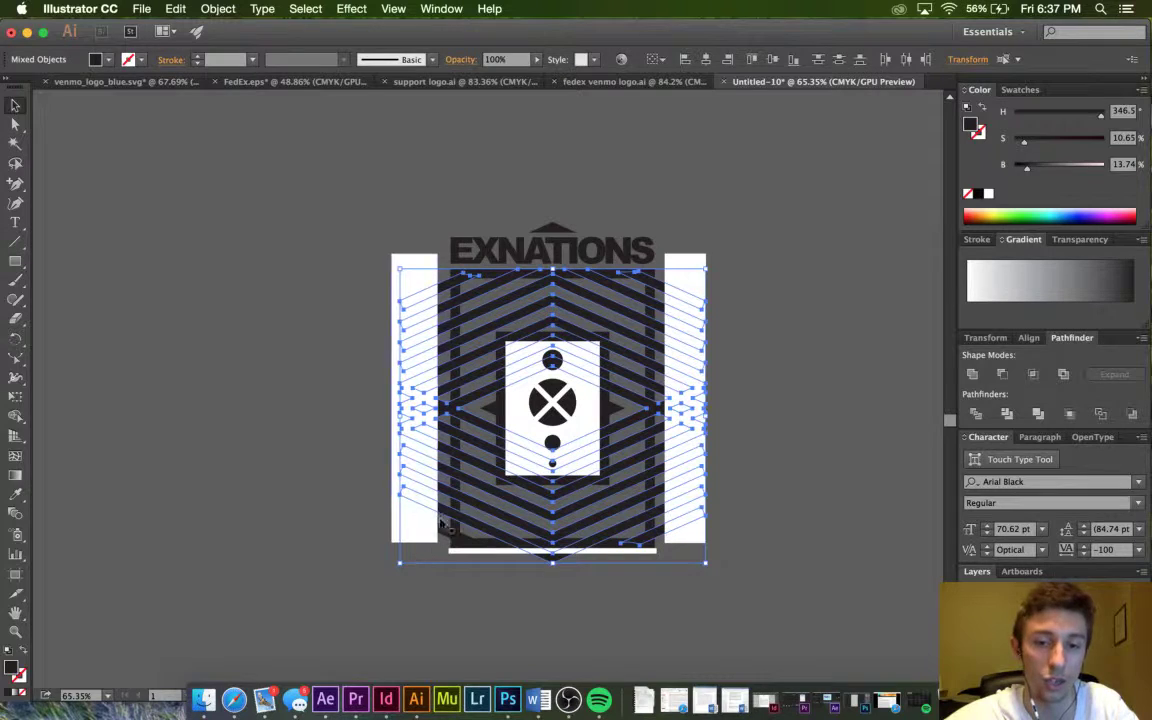
{"action": "left_click", "coordinate": [217, 8]}
{"action": "mouse_move", "coordinate": [300, 486]}
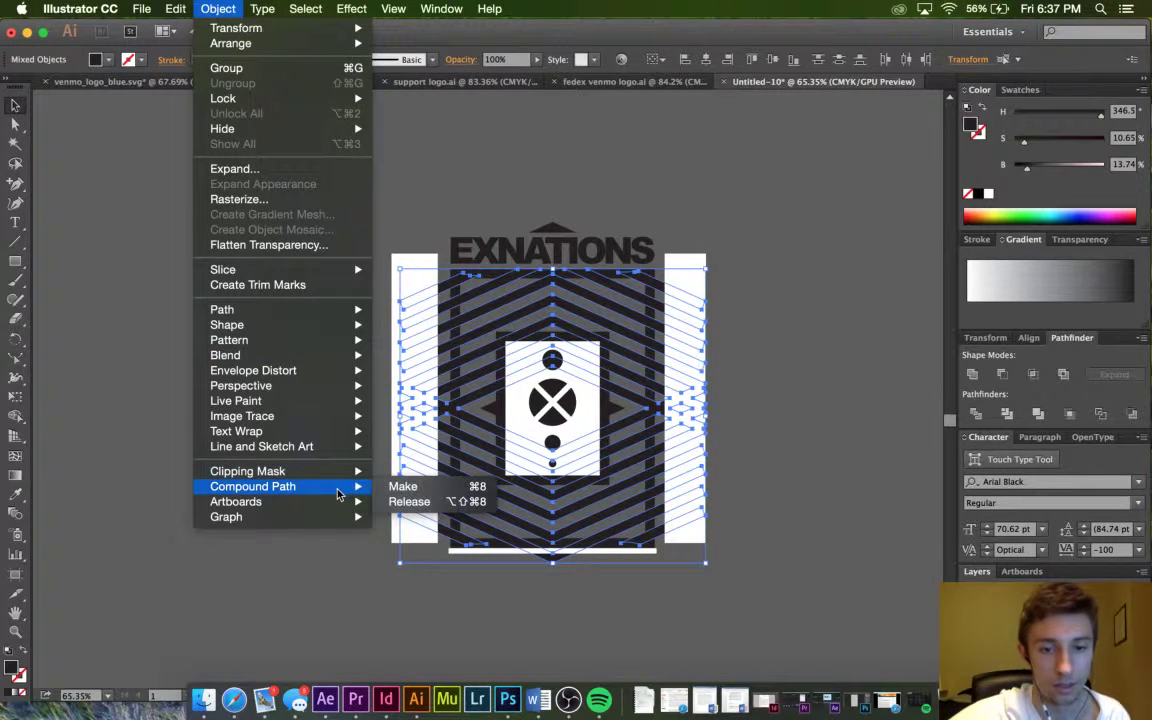
{"action": "left_click", "coordinate": [408, 490]}
{"action": "left_click", "coordinate": [775, 285]}
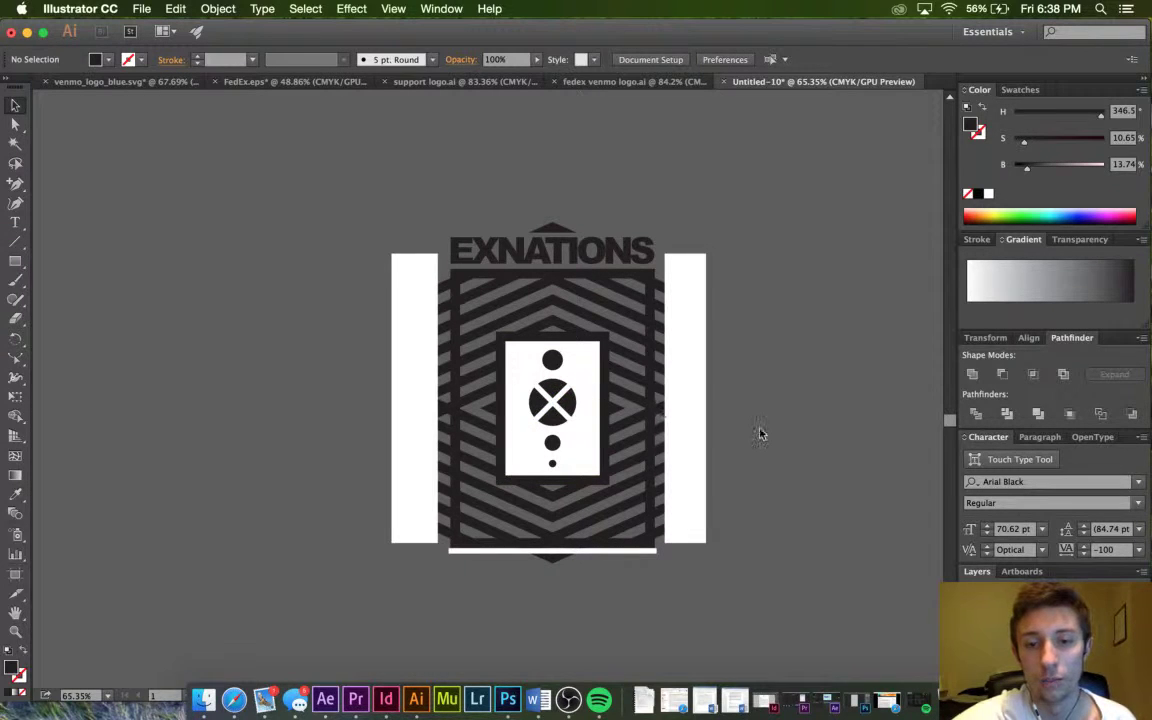
Replace the white bar left of the copied poster's frame with a duplicate of the right-hand bar.
{"action": "left_click", "coordinate": [396, 383]}
{"action": "key", "text": "Delete"}
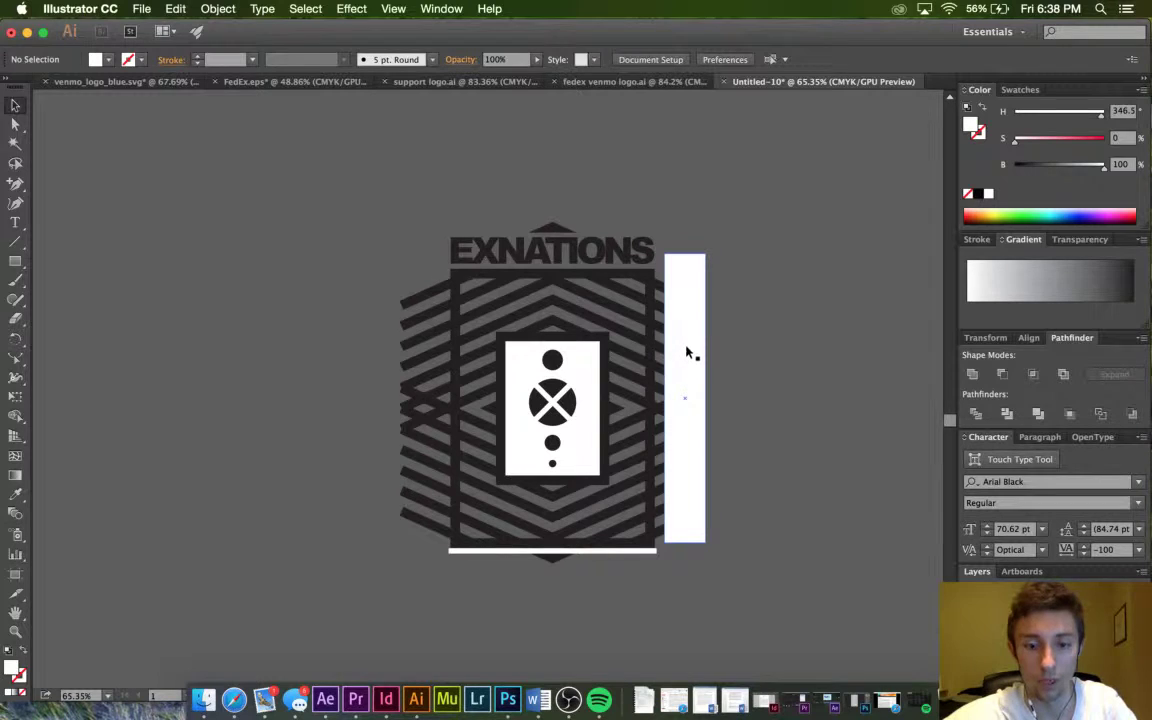
{"action": "left_click_drag", "start_coordinate": [688, 351], "coordinate": [420, 376]}
{"action": "left_click", "coordinate": [869, 378]}
{"action": "left_click", "coordinate": [687, 363]}
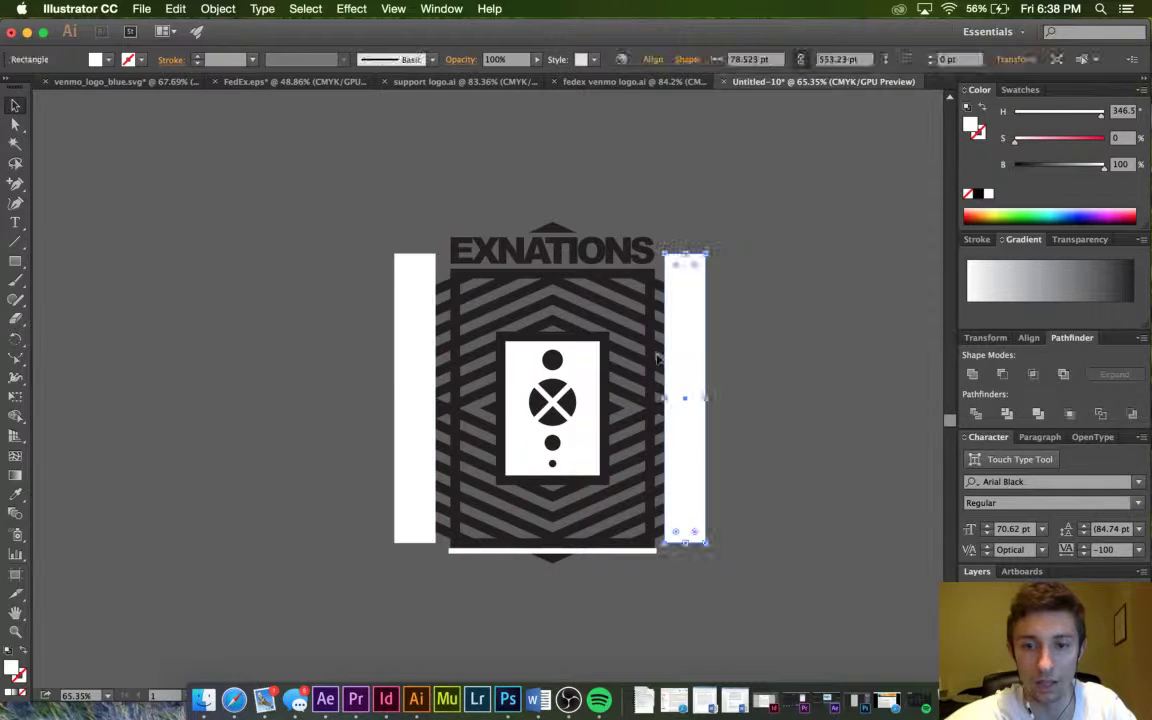
Nudge the left white bar to the right until both bars sit equally far from the frame.
{"action": "left_click", "coordinate": [408, 385]}
{"action": "key", "text": "Right"}
{"action": "key", "text": "Right"}
{"action": "key", "text": "Right"}
{"action": "key", "text": "Right"}
{"action": "key", "text": "Right"}
{"action": "key", "text": "Right"}
{"action": "key", "text": "Right"}
{"action": "key", "text": "Right"}
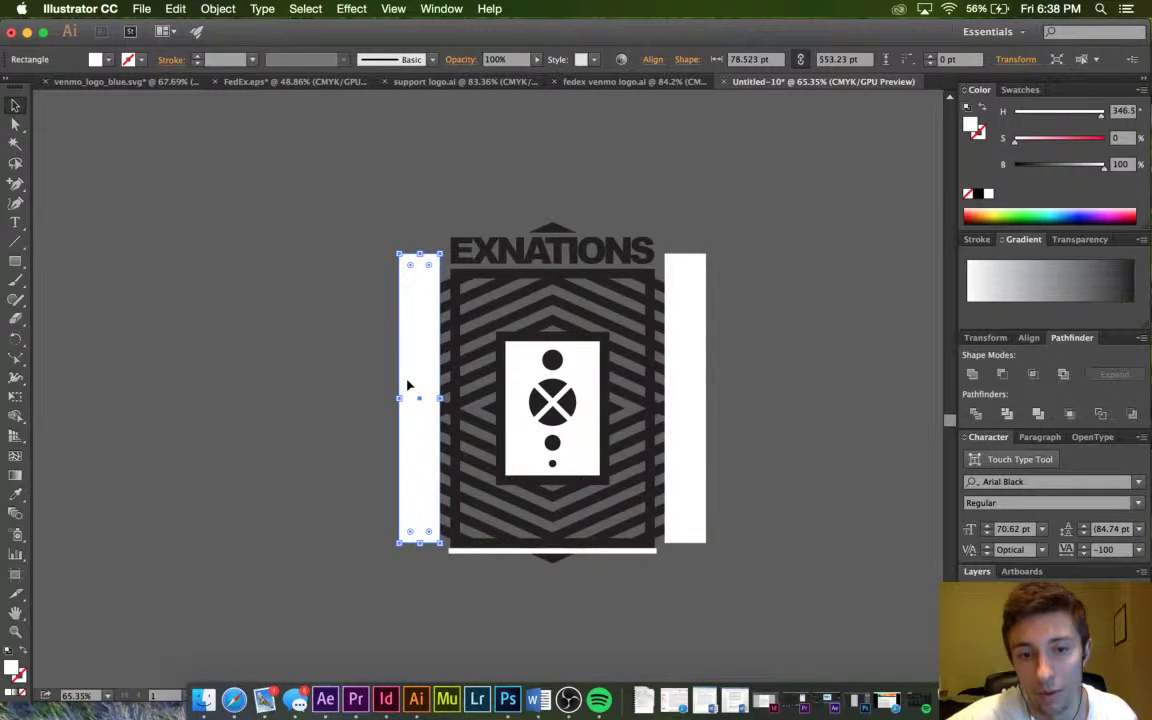
{"action": "left_click", "coordinate": [720, 444]}
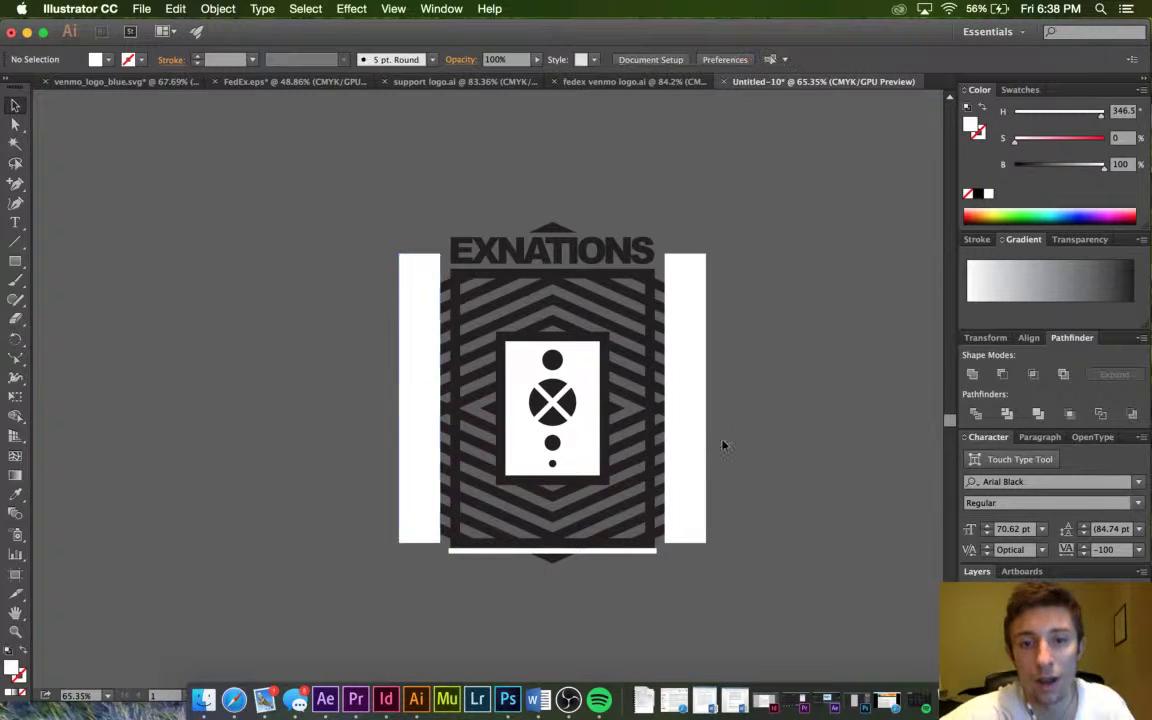
Group the two white side bars and align all of the copy's artwork on its horizontal centre.
{"action": "left_click", "coordinate": [697, 399]}
{"action": "left_click", "coordinate": [422, 396], "text": "shift"}
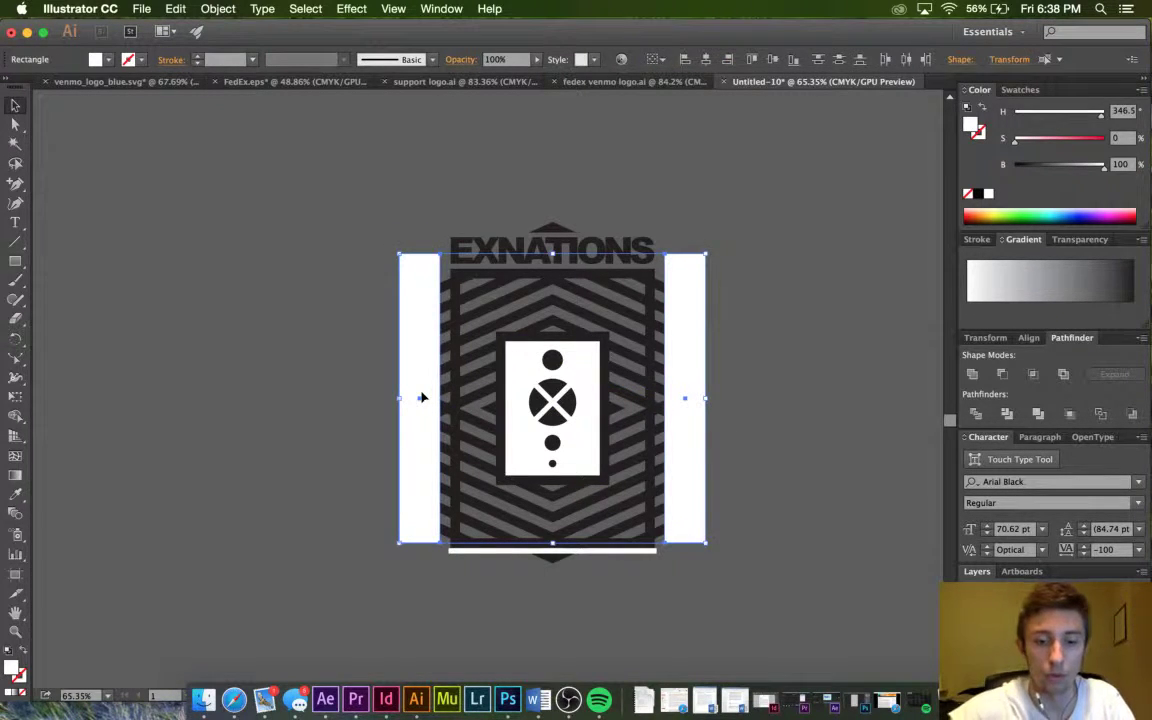
{"action": "left_click", "coordinate": [740, 617]}
{"action": "left_click_drag", "start_coordinate": [722, 617], "coordinate": [283, 183]}
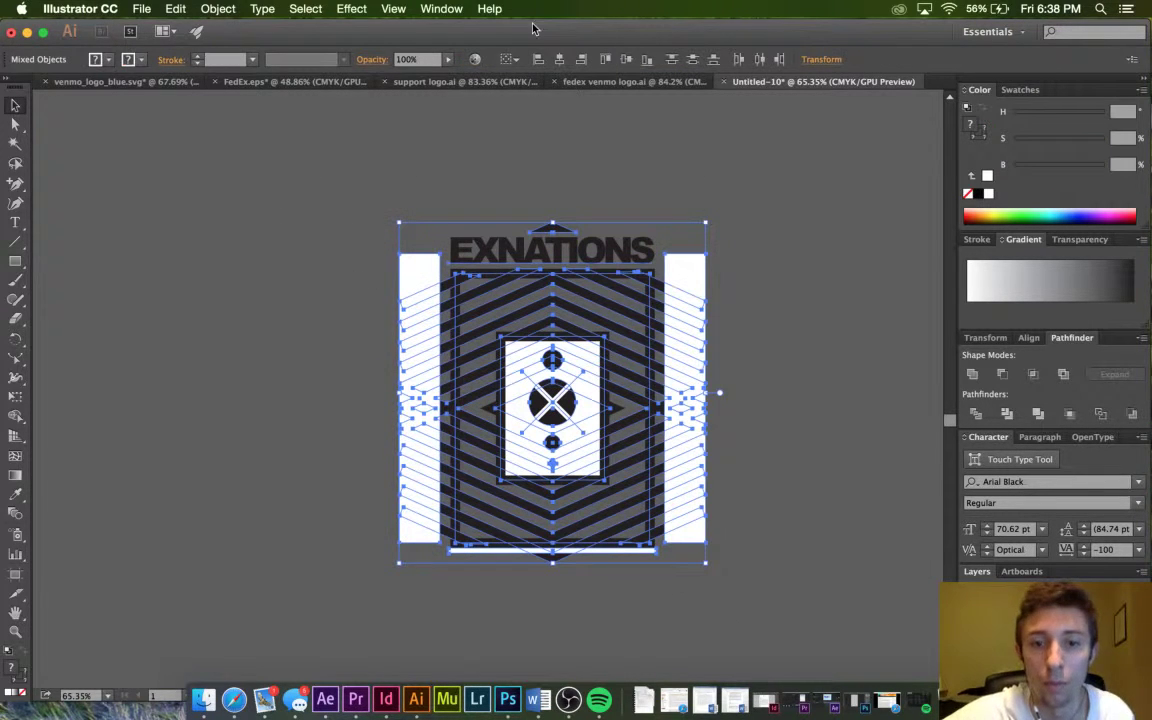
{"action": "left_click", "coordinate": [560, 62]}
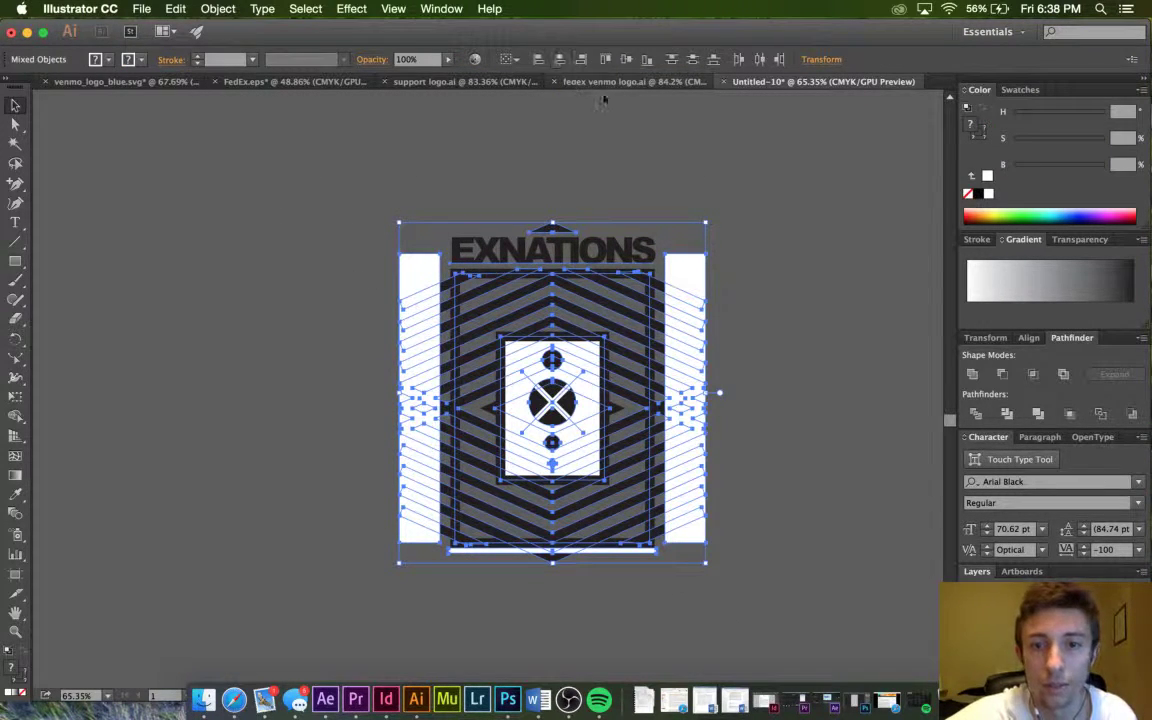
{"action": "left_click", "coordinate": [652, 146]}
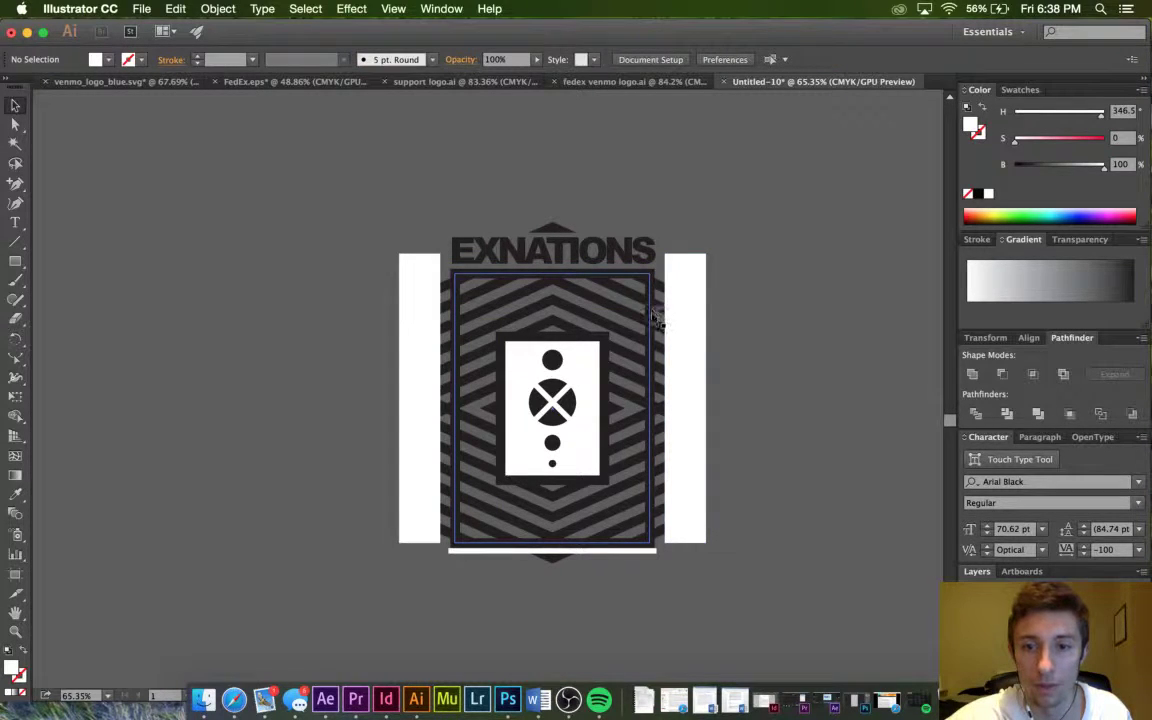
Make the side bars a compound path and subtract them from the chevron stripes with Minus Front.
{"action": "left_click", "coordinate": [693, 348]}
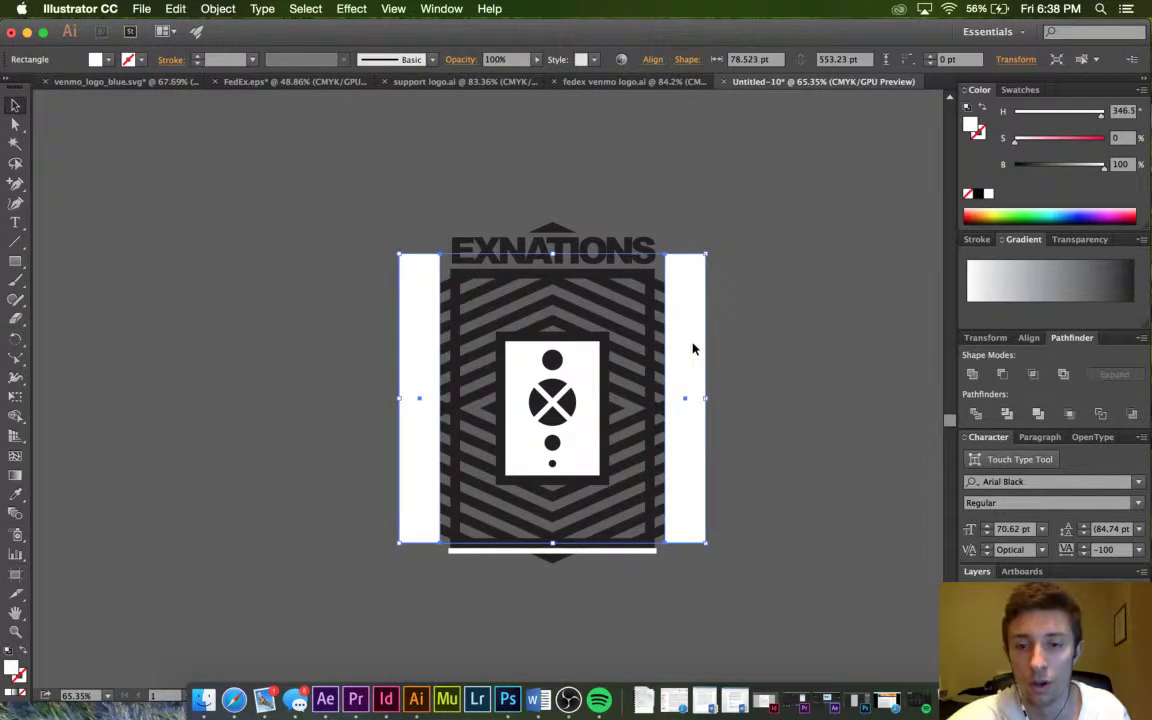
{"action": "left_click", "coordinate": [214, 9]}
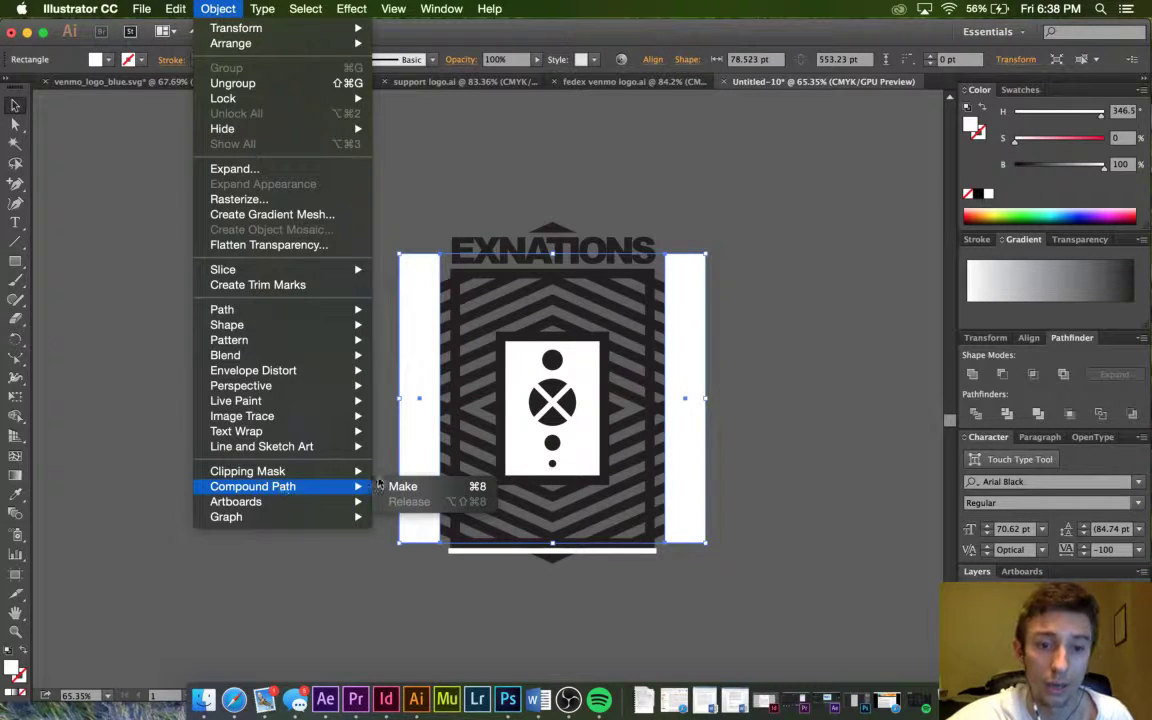
{"action": "left_click", "coordinate": [404, 486]}
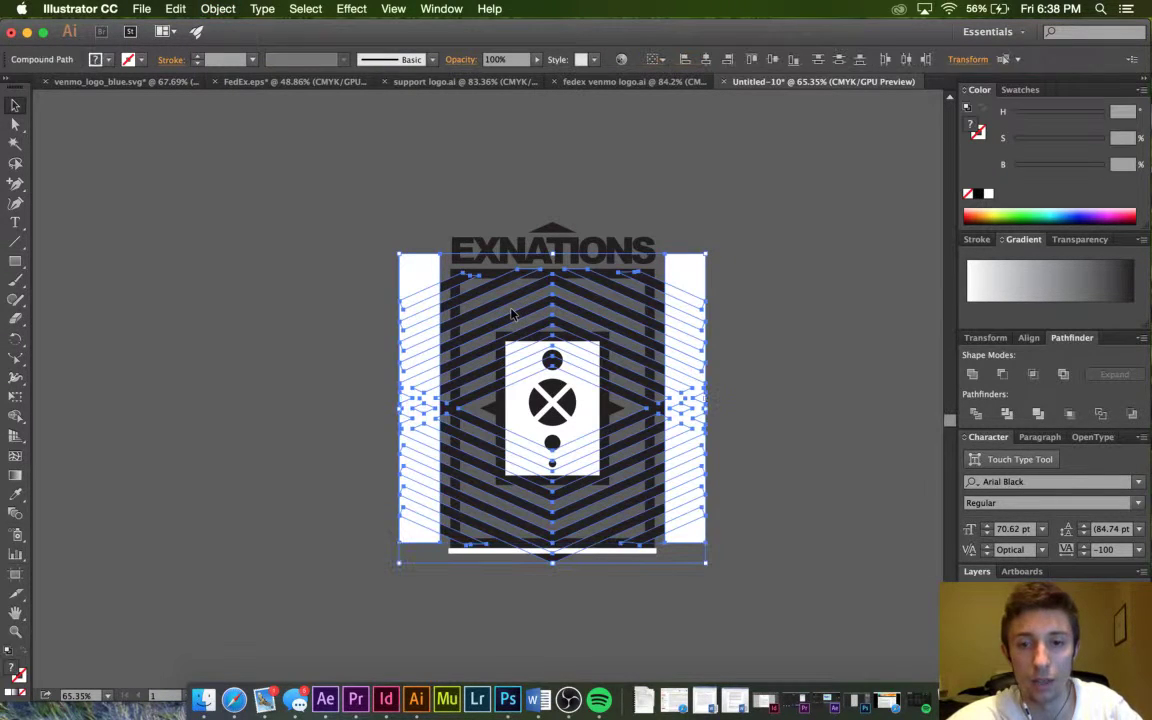
{"action": "left_click", "coordinate": [1003, 376]}
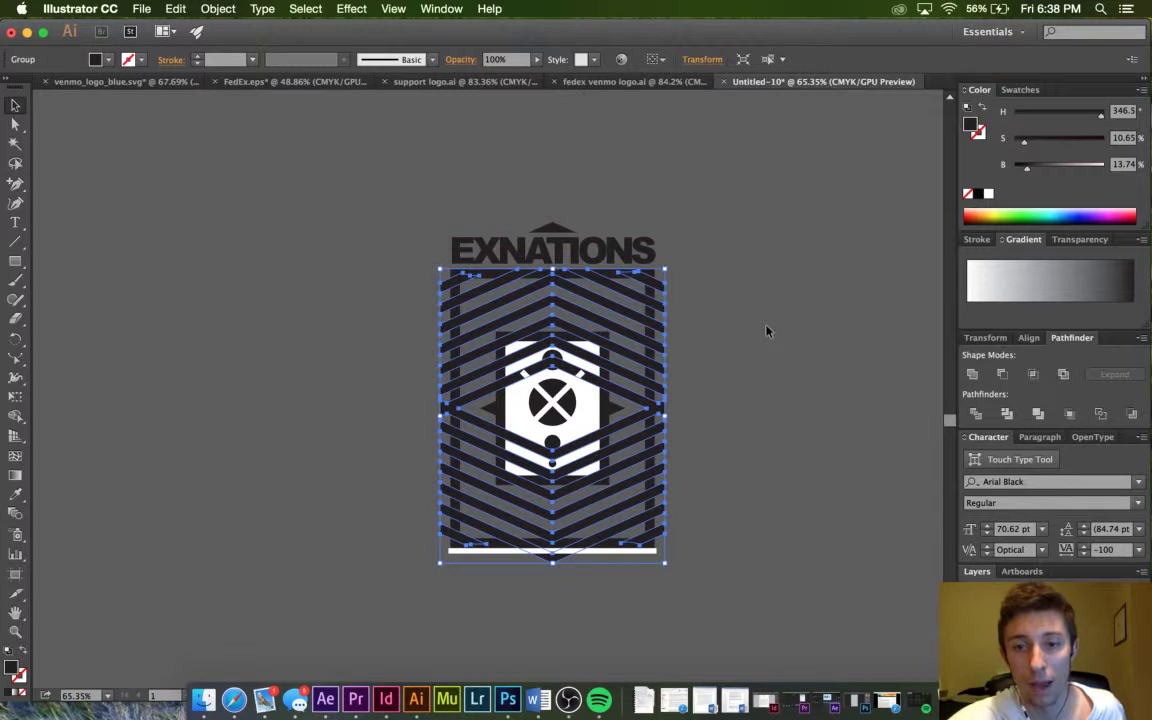
Send the trimmed chevron stripes behind the white centre panel and its circles.
{"action": "left_click", "coordinate": [708, 290]}
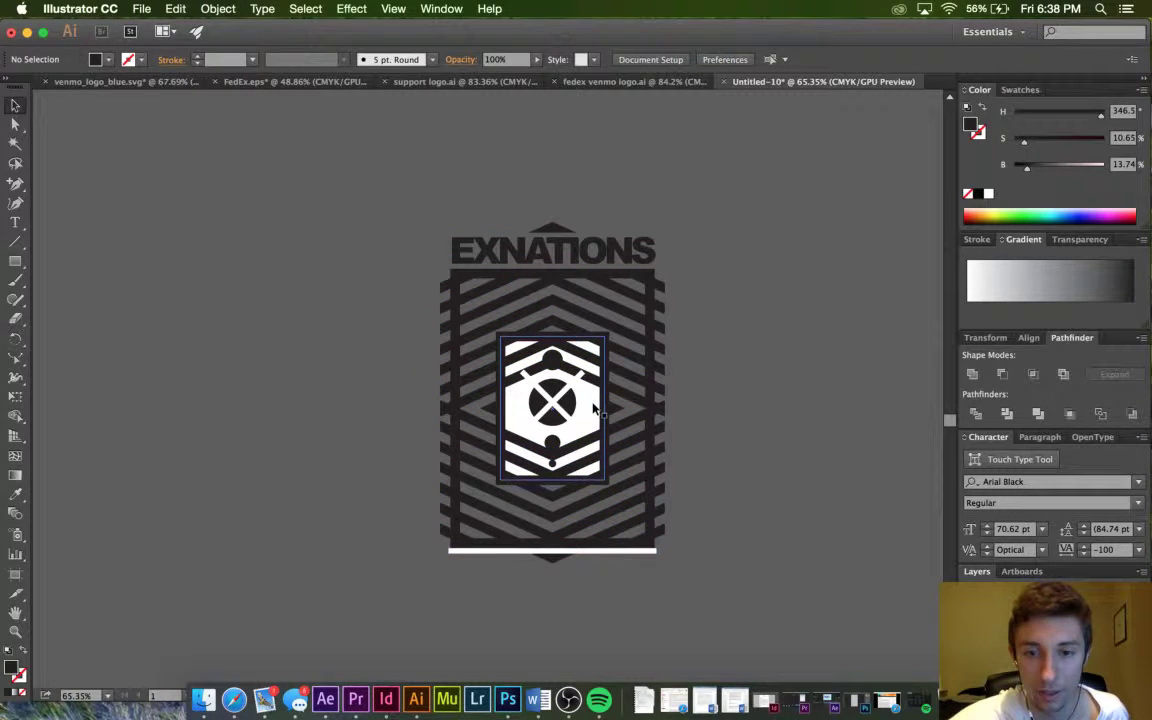
{"action": "left_click", "coordinate": [641, 388]}
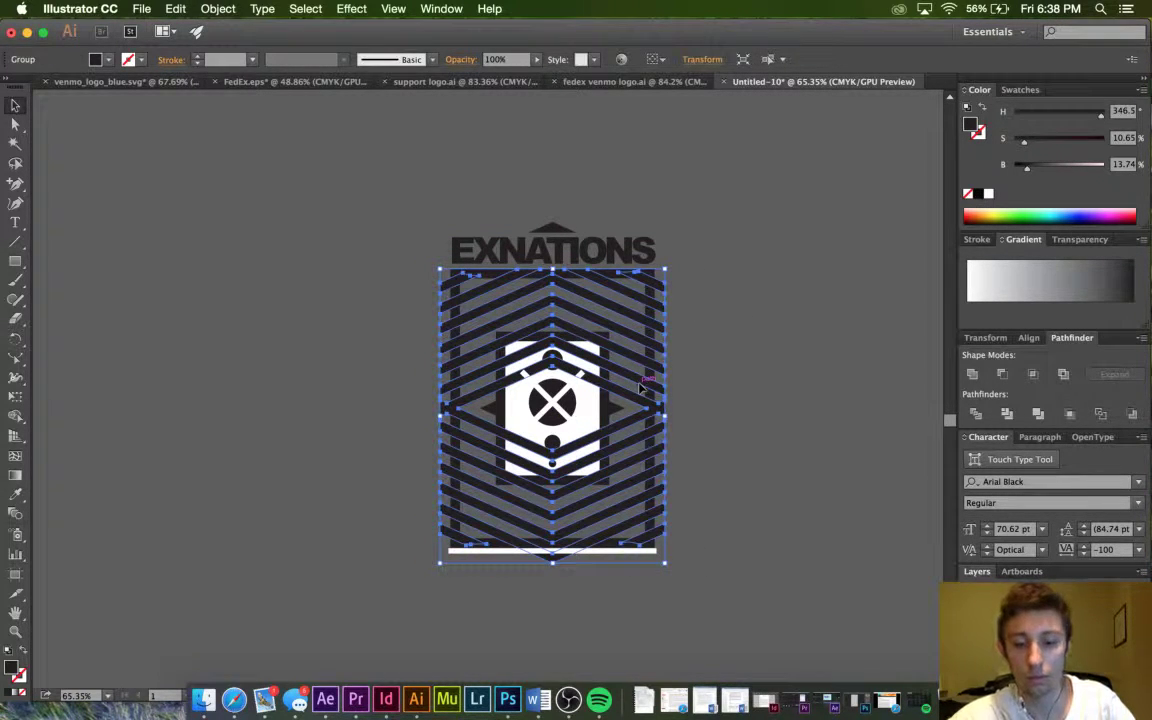
{"action": "left_click", "coordinate": [805, 417]}
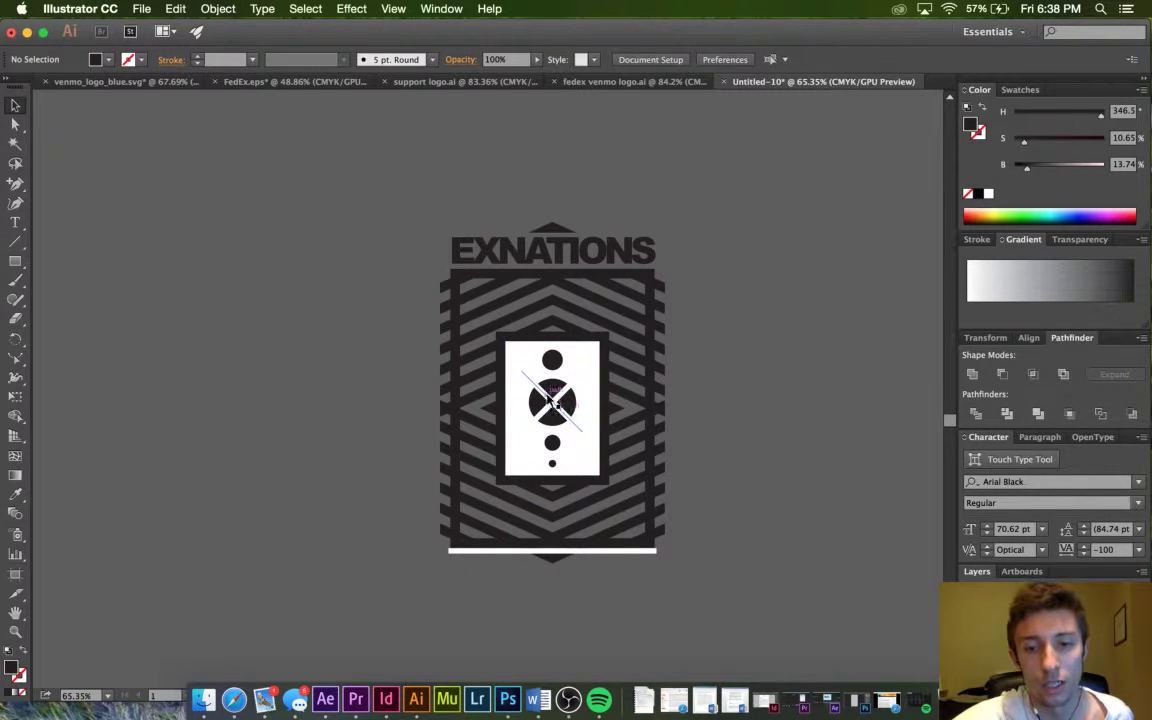
Expand and unite the two crossed white lines, and subtract the resulting X from the large black circle.
{"action": "scroll", "coordinate": [553, 400], "scroll_direction": "up", "scroll_amount": 1}
{"action": "left_click", "coordinate": [553, 403]}
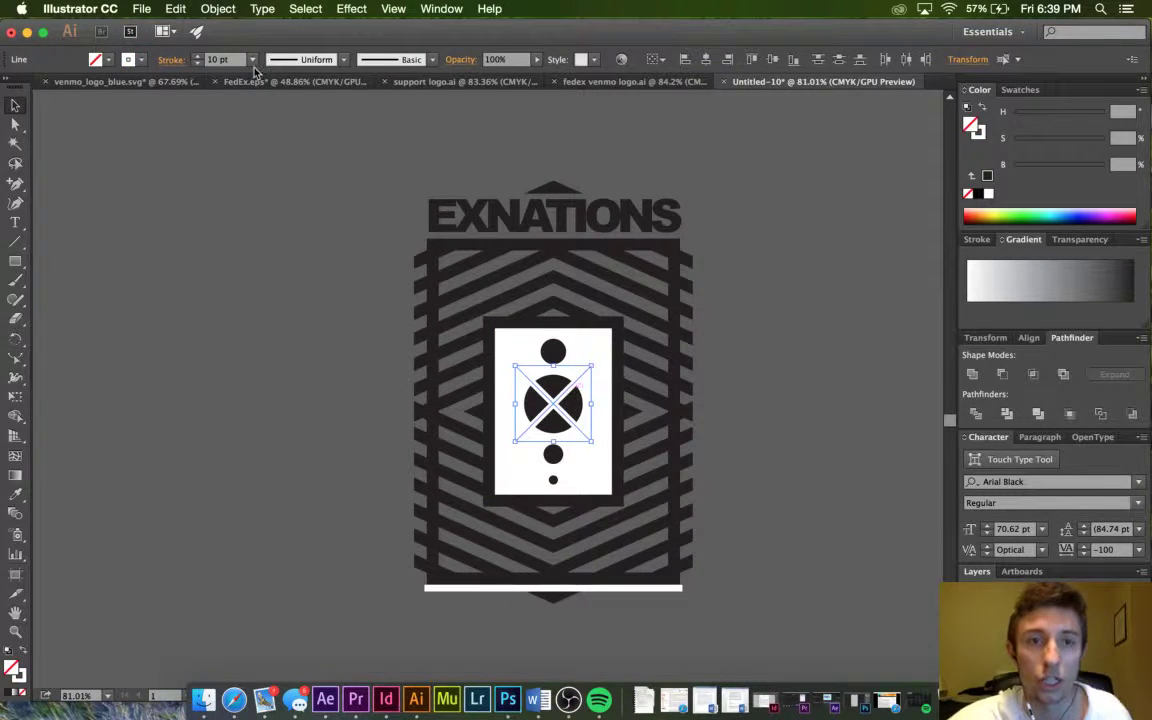
{"action": "left_click", "coordinate": [218, 8]}
{"action": "left_click", "coordinate": [235, 170]}
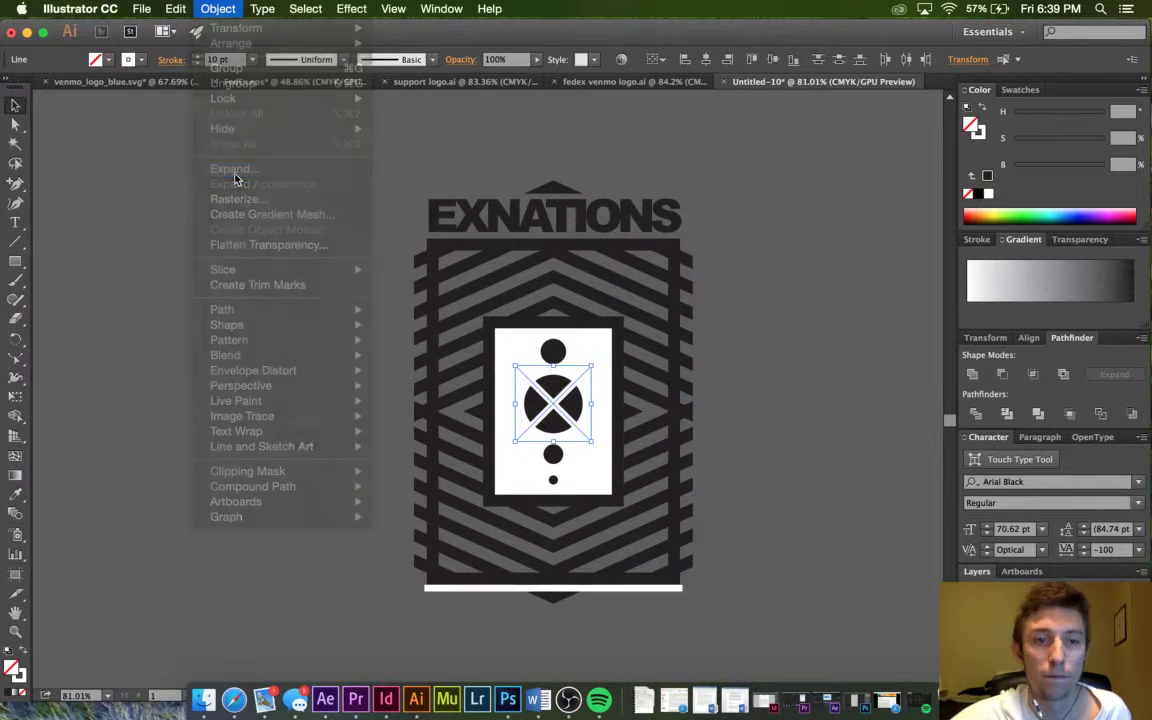
{"action": "left_click", "coordinate": [159, 320]}
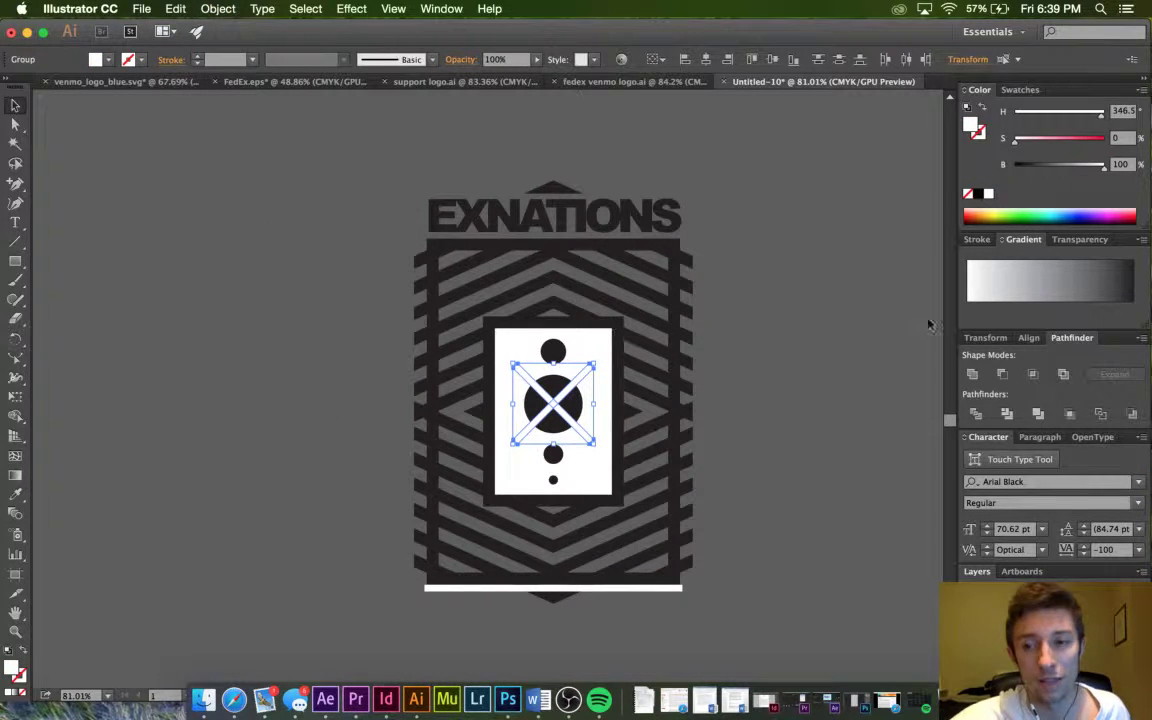
{"action": "left_click", "coordinate": [972, 374]}
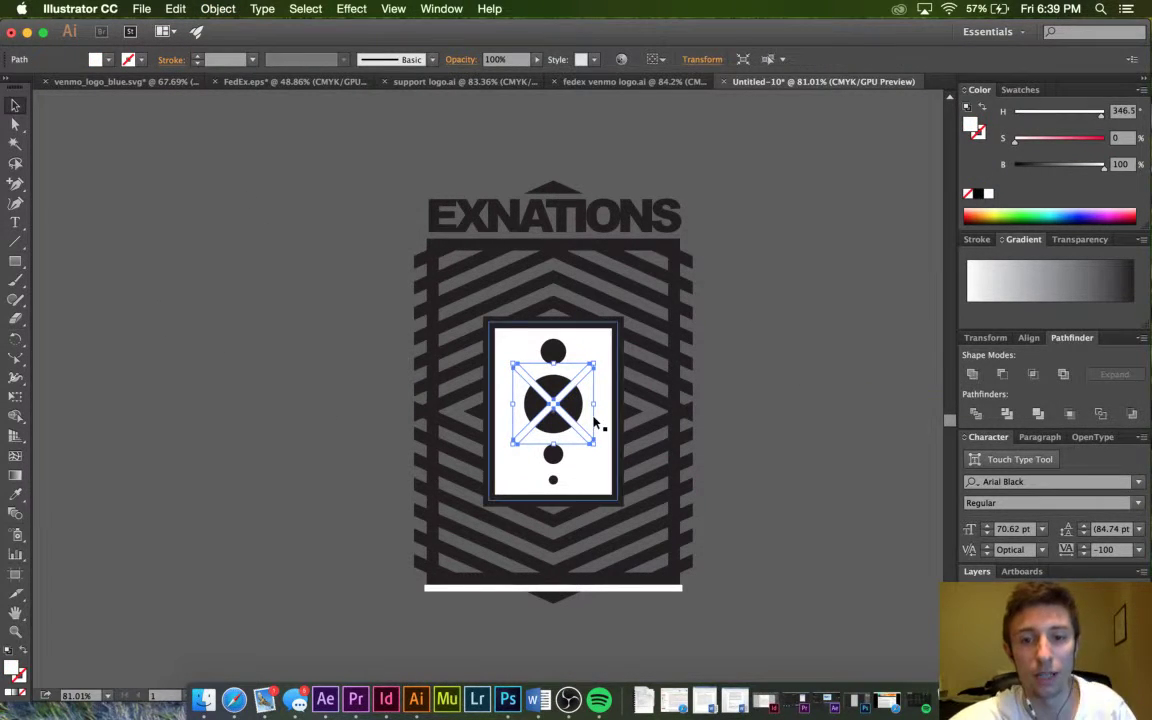
{"action": "left_click", "coordinate": [1002, 373]}
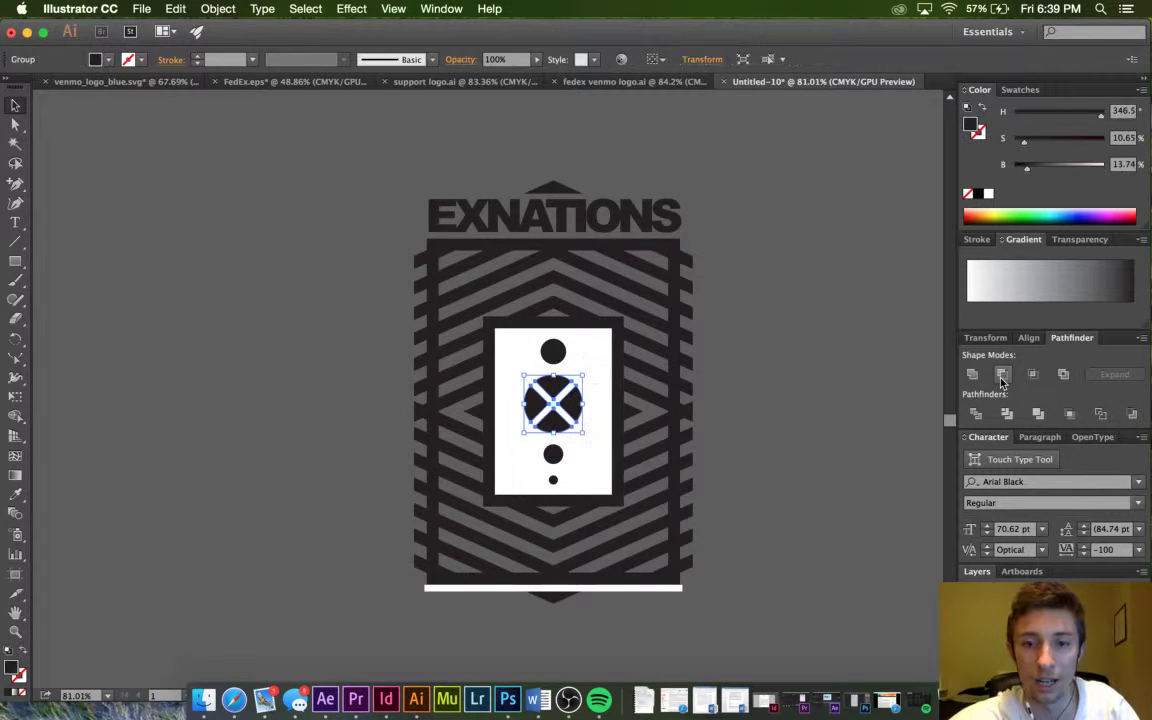
{"action": "left_click", "coordinate": [786, 400]}
Try moving the X-cut circle off the white panel onto the empty canvas, and undo the move.
{"action": "left_click", "coordinate": [553, 403]}
{"action": "left_click_drag", "start_coordinate": [553, 403], "coordinate": [290, 364]}
{"action": "left_click", "coordinate": [317, 541]}
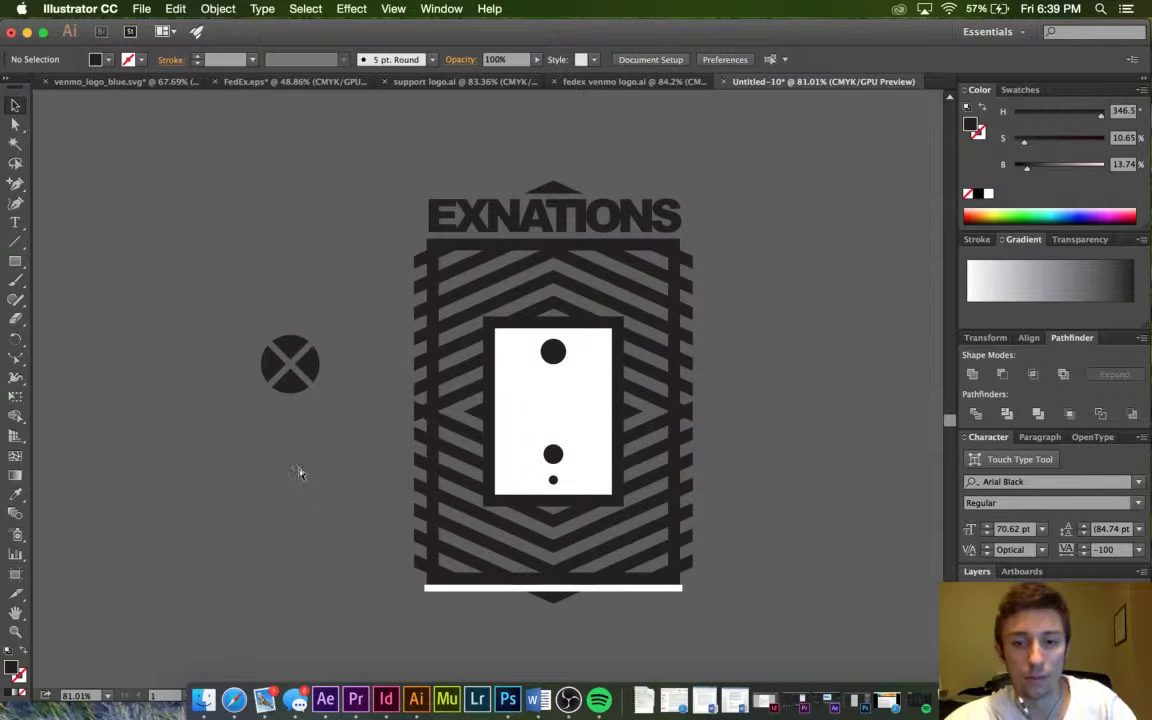
{"action": "key", "text": "cmd+z"}
{"action": "left_click", "coordinate": [236, 506]}
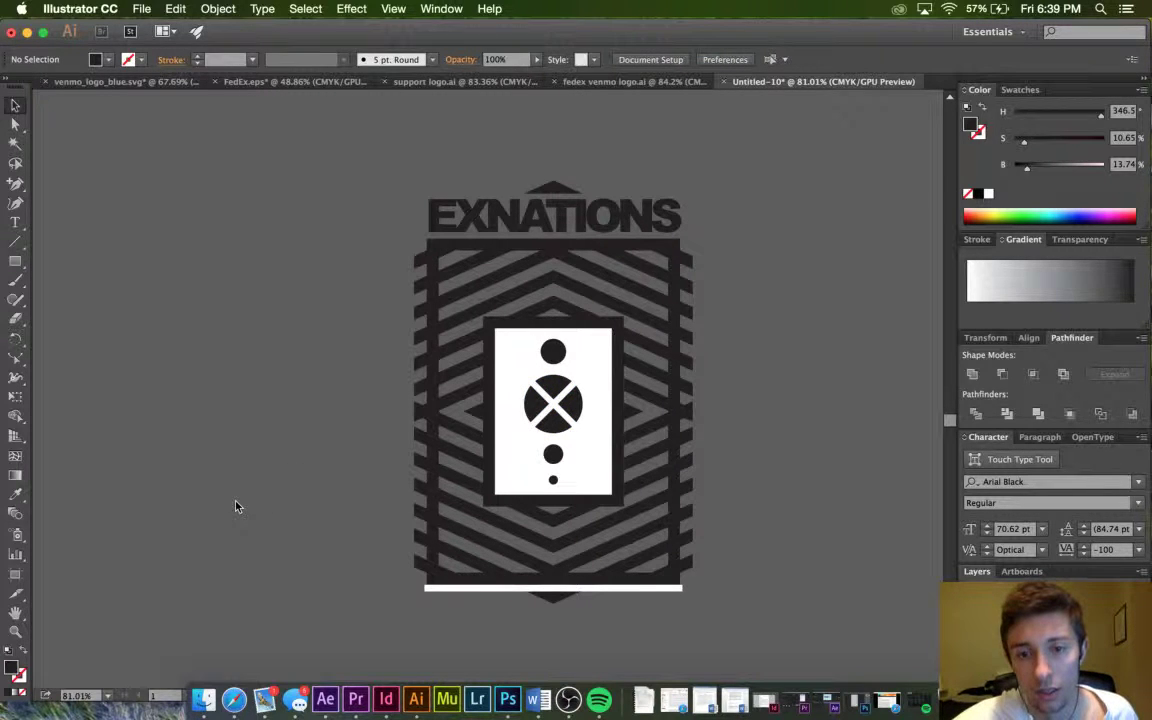
Draw a solid black circle about 89.7 pt across, centred exactly over the X-cut circle on the white panel.
{"action": "scroll", "coordinate": [236, 501], "scroll_direction": "down", "scroll_amount": 3}
{"action": "scroll", "coordinate": [236, 501], "scroll_direction": "up", "scroll_amount": 2}
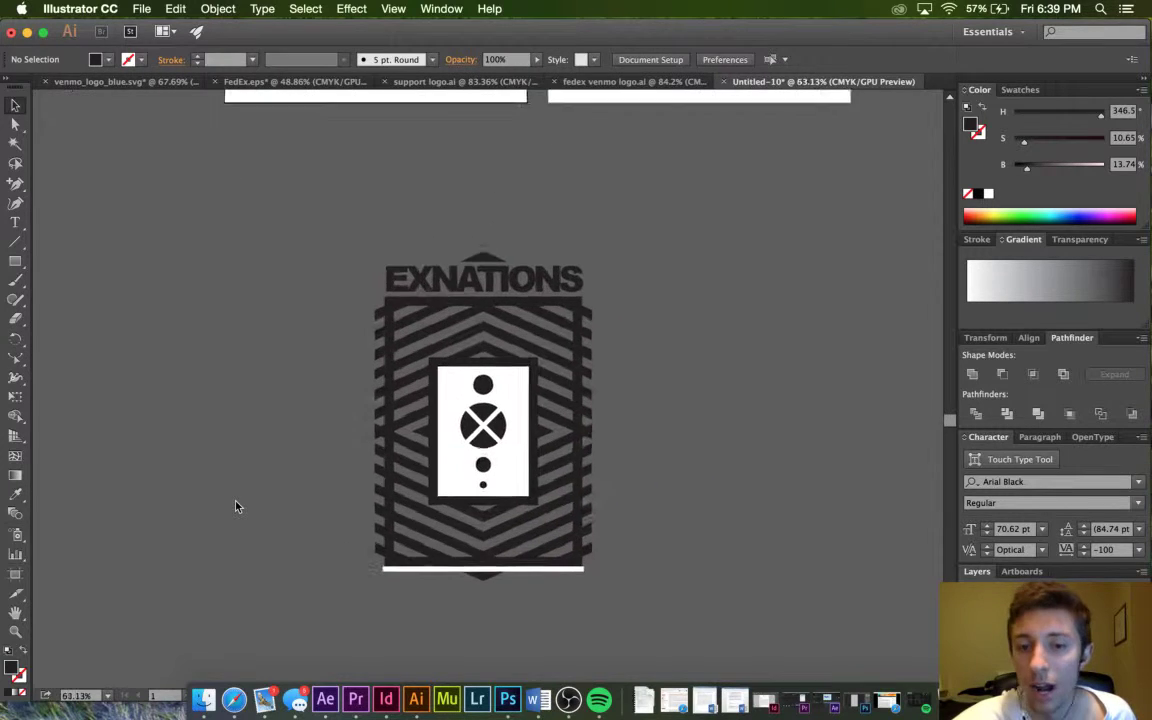
{"action": "scroll", "coordinate": [236, 501], "scroll_direction": "down", "scroll_amount": 2}
{"action": "scroll", "coordinate": [236, 506], "scroll_direction": "down", "scroll_amount": 2}
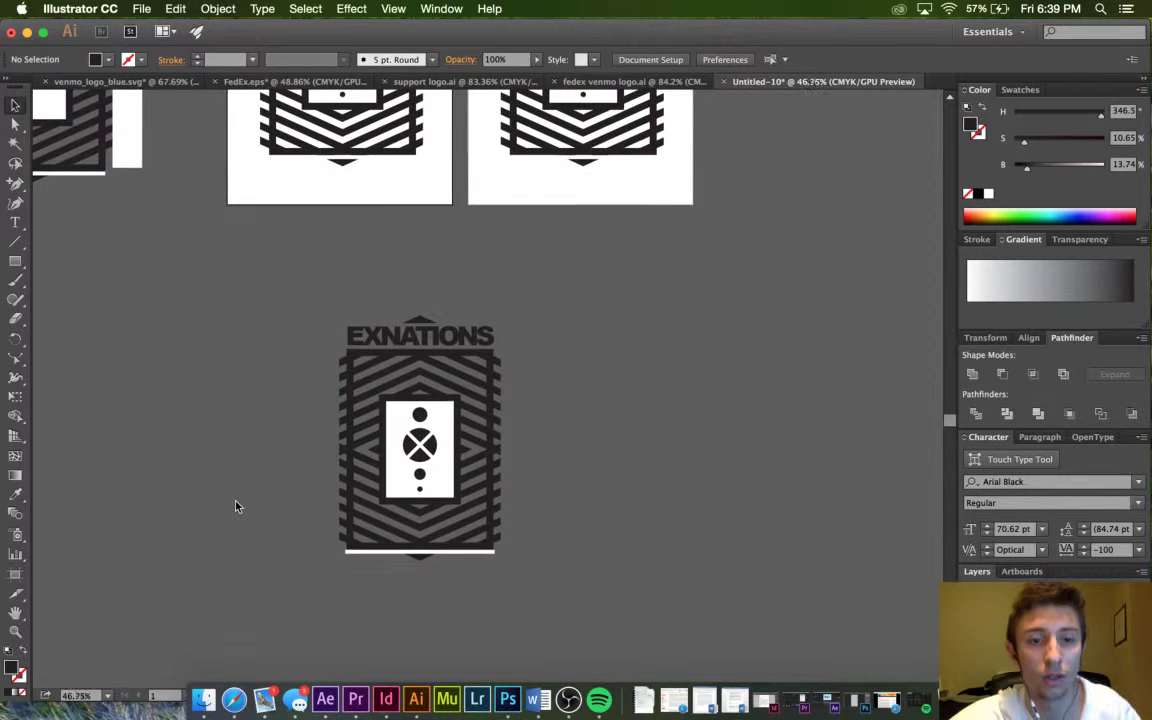
{"action": "left_click", "coordinate": [15, 262]}
{"action": "left_click", "coordinate": [90, 299]}
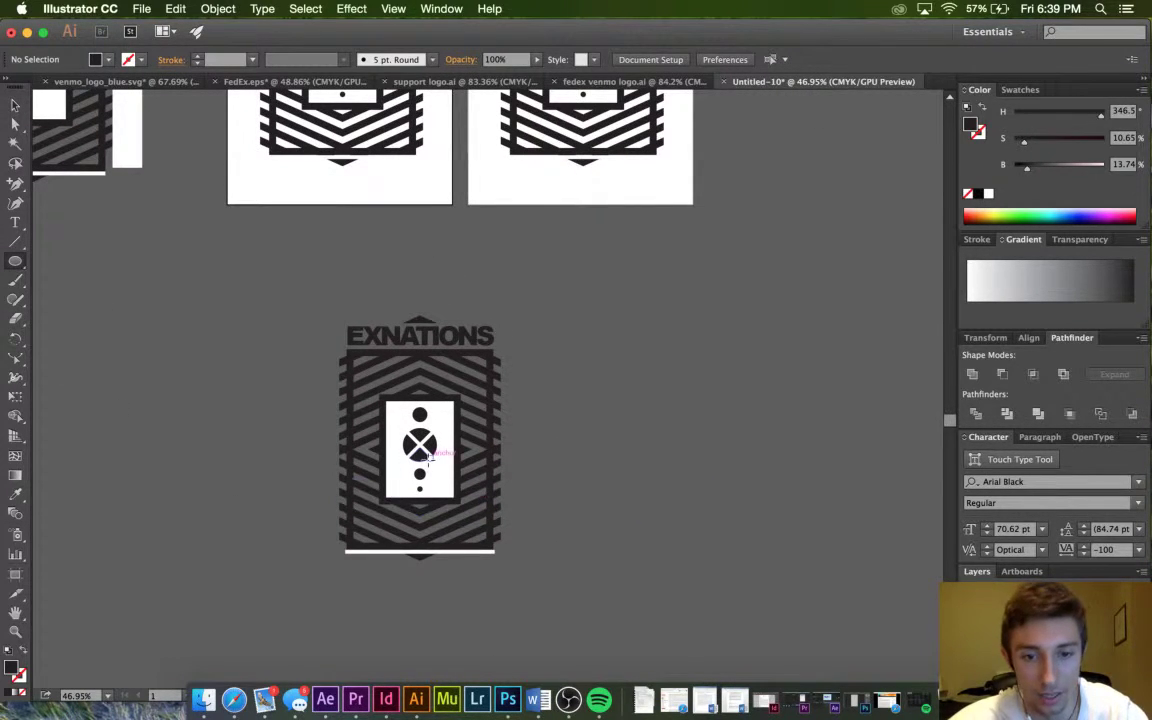
{"action": "scroll", "coordinate": [429, 457], "scroll_direction": "up", "scroll_amount": 2}
{"action": "scroll", "coordinate": [414, 436], "scroll_direction": "up", "scroll_amount": 2}
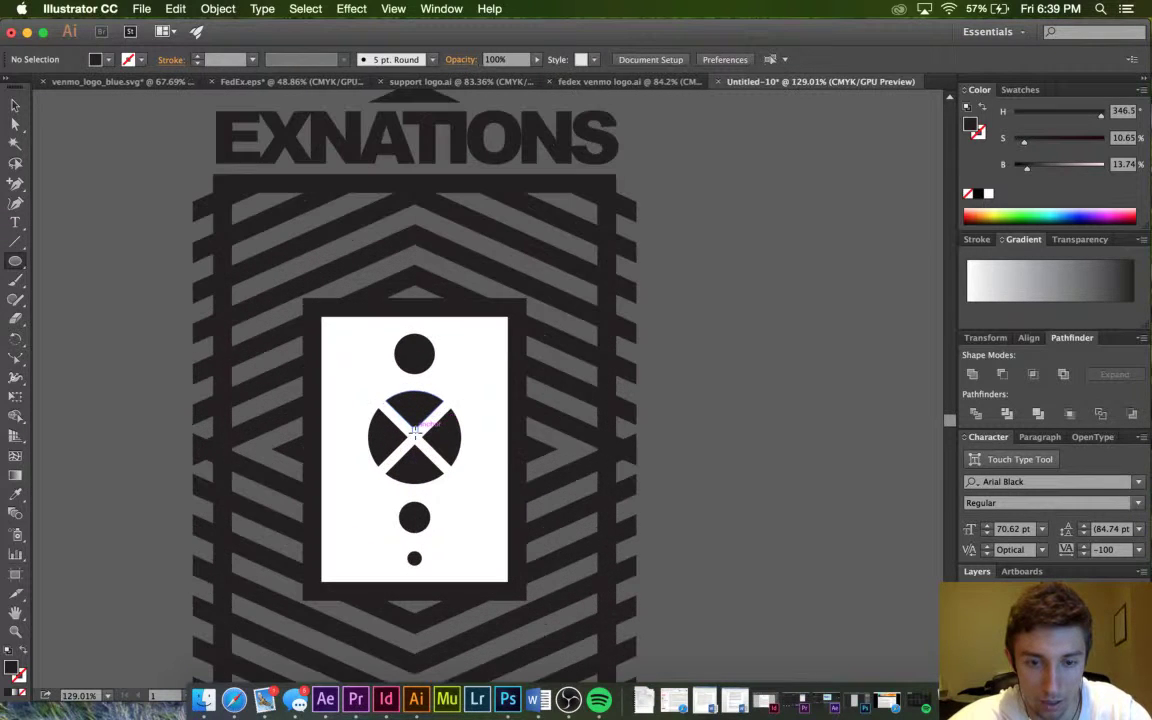
{"action": "mouse_move", "coordinate": [414, 436]}
{"action": "left_mouse_down"}
{"action": "mouse_move", "coordinate": [450, 442]}
{"action": "mouse_move", "coordinate": [461, 483]}
{"action": "left_mouse_up"}
{"action": "left_click", "coordinate": [15, 105]}
{"action": "left_click", "coordinate": [68, 196]}
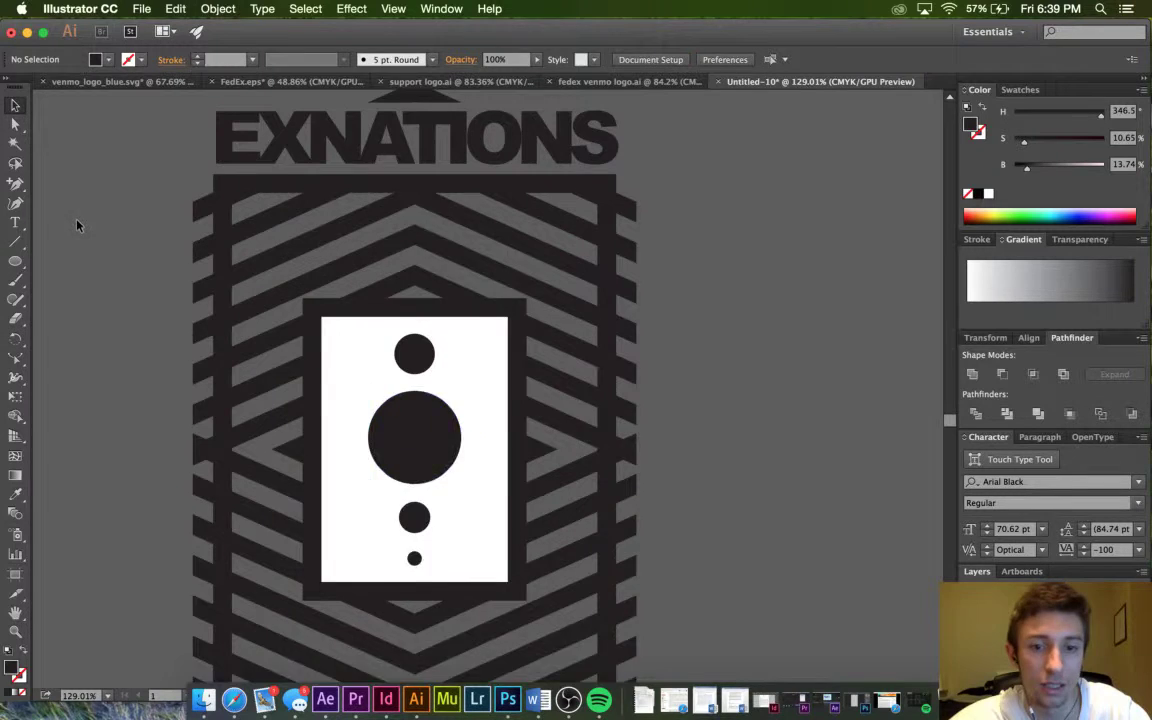
Duplicate the solid large circle onto the empty canvas beside the poster.
{"action": "scroll", "coordinate": [68, 196], "scroll_direction": "down", "scroll_amount": 1}
{"action": "left_click_drag", "start_coordinate": [356, 422], "coordinate": [672, 428]}
{"action": "left_click", "coordinate": [704, 504]}
Duplicate the EXNATIONS title above the copied circle and replace the duplicate's text with a capital "X".
{"action": "left_click_drag", "start_coordinate": [282, 165], "coordinate": [758, 283]}
{"action": "double_click", "coordinate": [762, 283]}
{"action": "scroll", "coordinate": [763, 287], "scroll_direction": "right", "scroll_amount": 2}
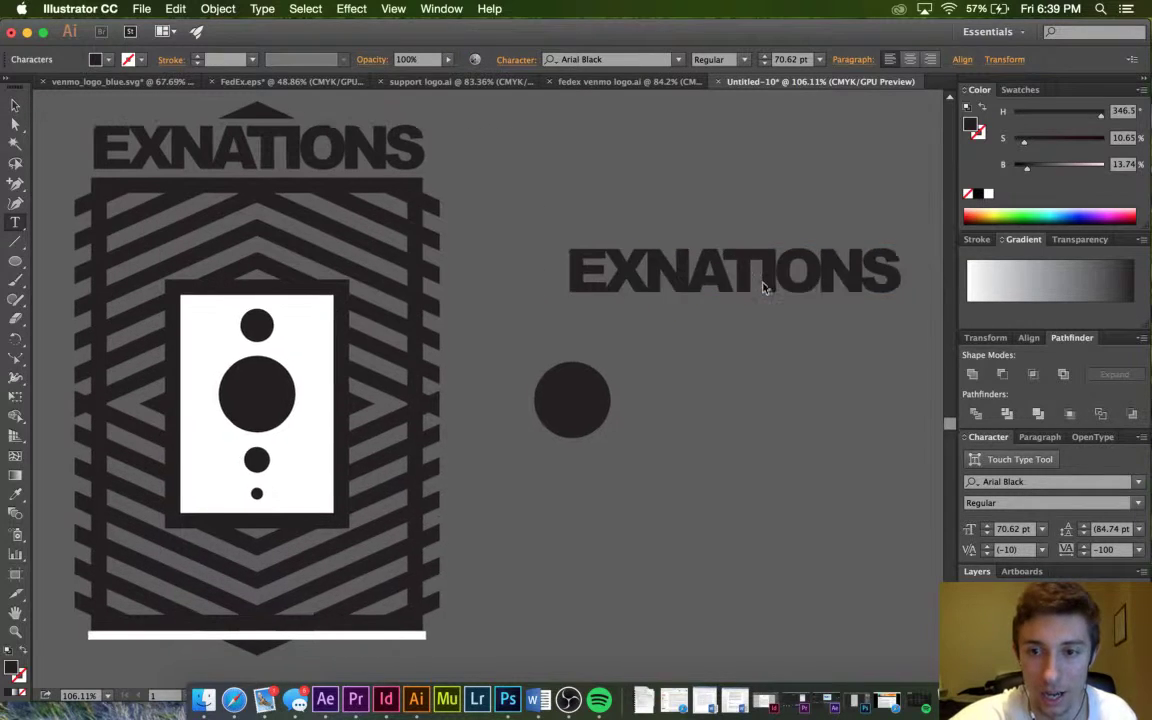
{"action": "scroll", "coordinate": [762, 288], "scroll_direction": "right", "scroll_amount": 2}
{"action": "double_click", "coordinate": [762, 285]}
{"action": "type", "text": "x"}
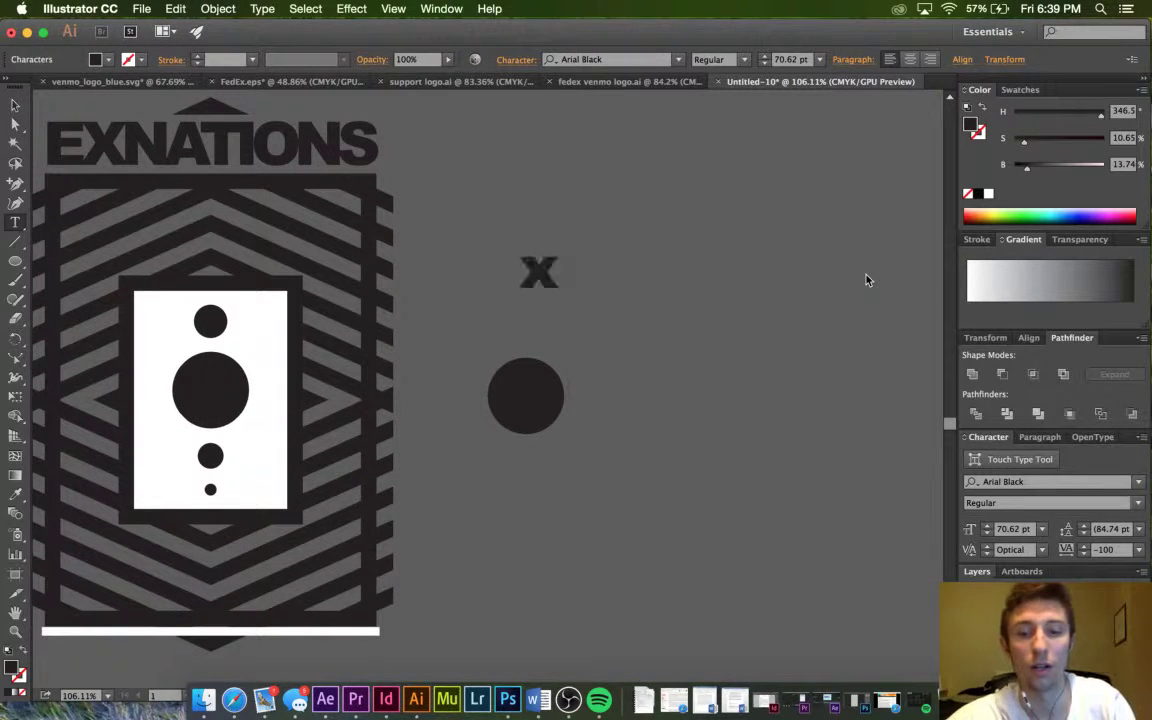
{"action": "key", "text": "BackSpace"}
{"action": "type", "text": "X"}
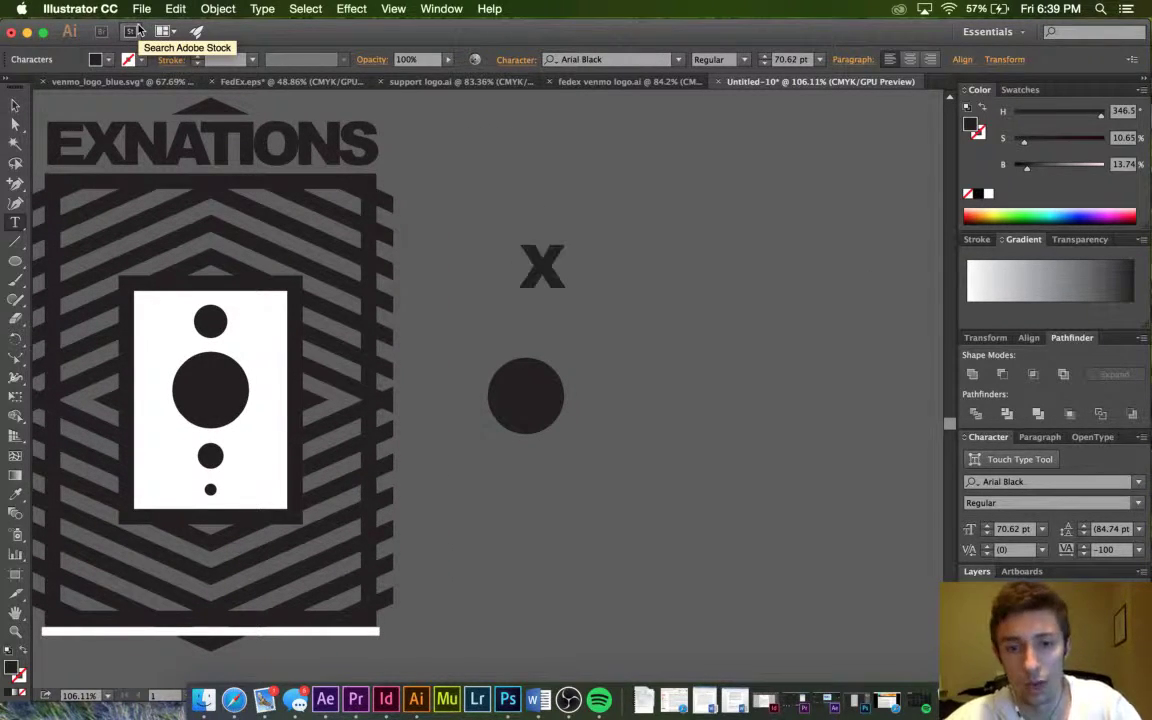
Centre the letter X over the copied circle and fill it with the canvas grey using the Eyedropper.
{"action": "left_click", "coordinate": [16, 103]}
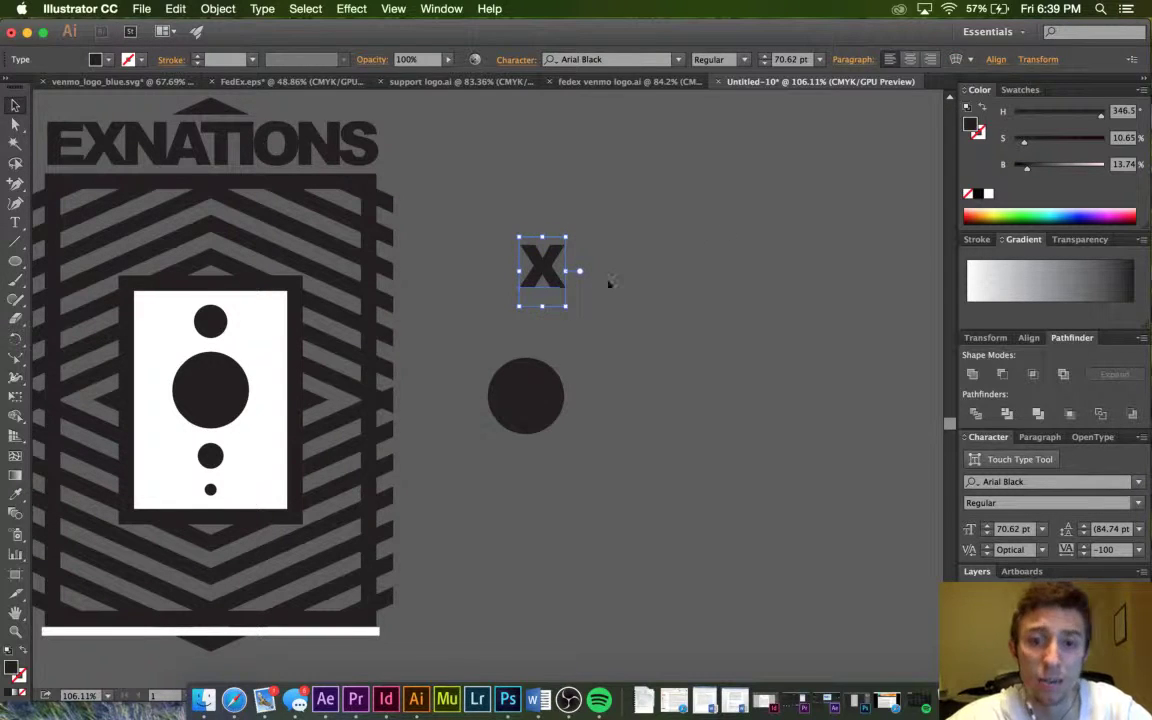
{"action": "left_click_drag", "start_coordinate": [537, 277], "coordinate": [521, 402]}
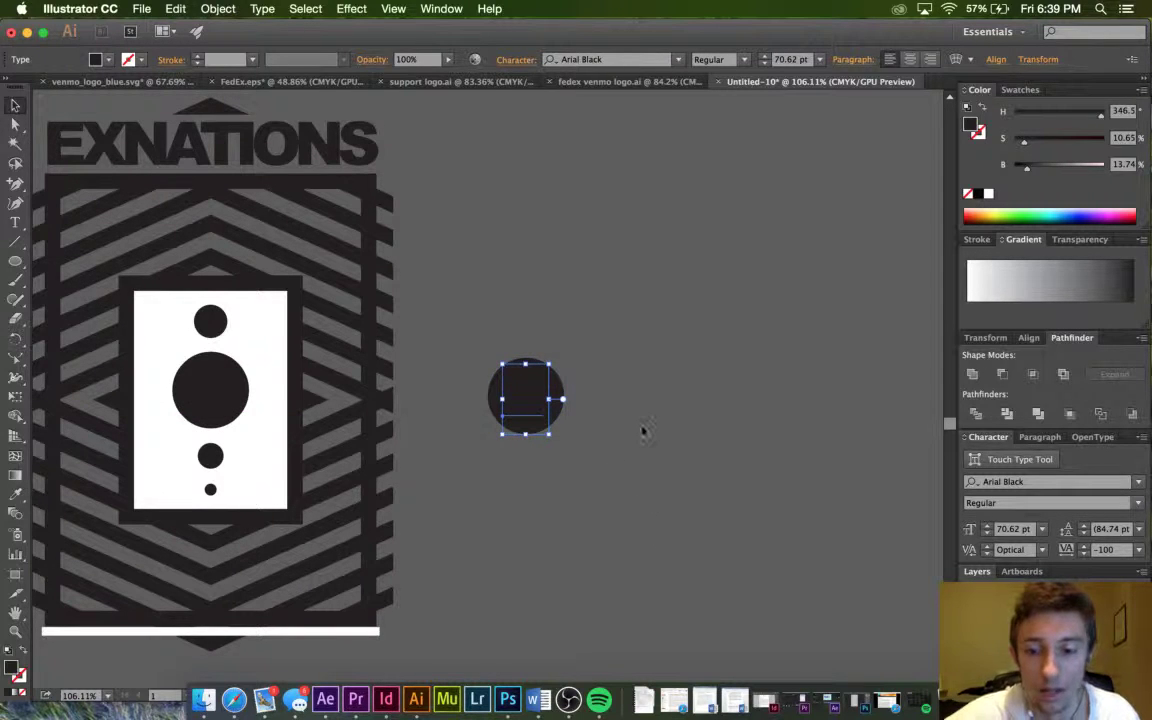
{"action": "key", "text": "i"}
{"action": "left_click", "coordinate": [647, 422]}
{"action": "left_click", "coordinate": [15, 105]}
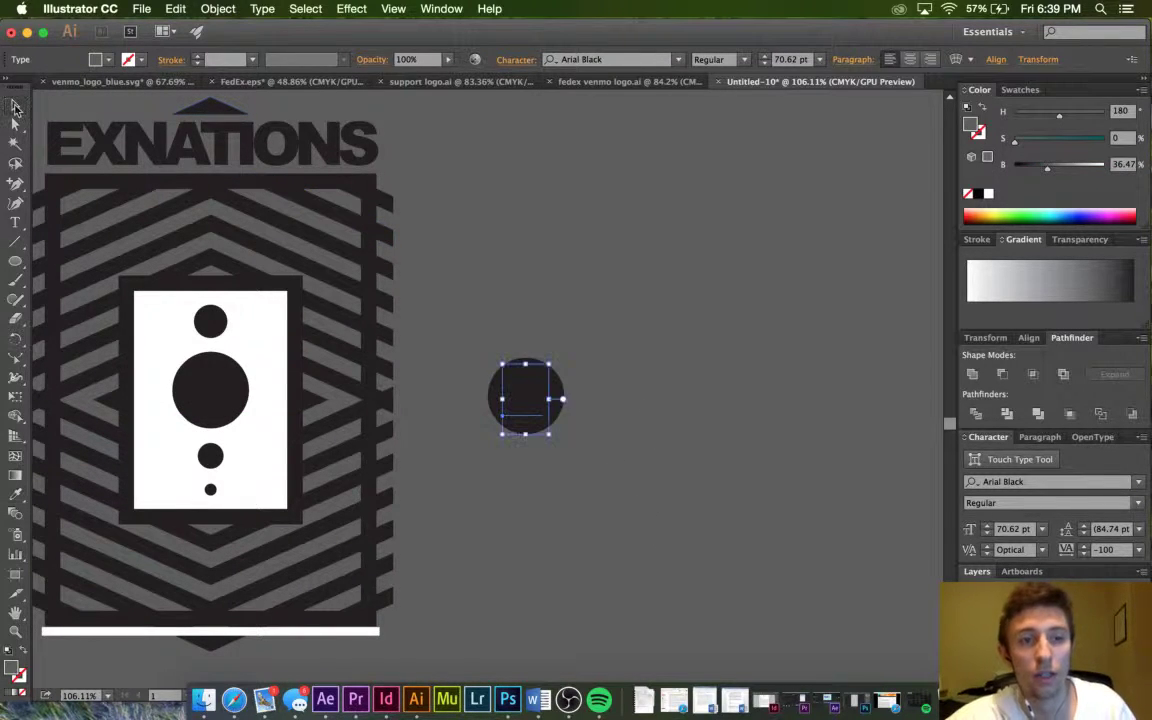
{"action": "left_click", "coordinate": [645, 316]}
Send the copied circle behind the grey letter X.
{"action": "left_click", "coordinate": [560, 386]}
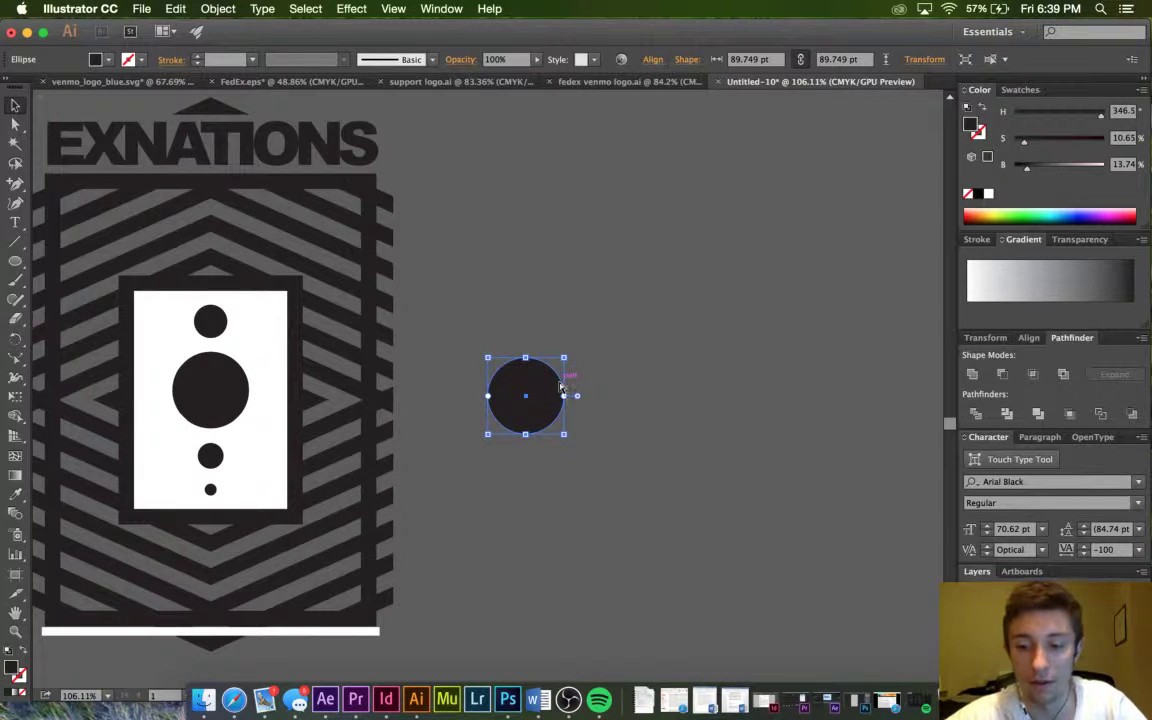
{"action": "key", "text": "super+shift+bracketleft"}
{"action": "left_click", "coordinate": [668, 427]}
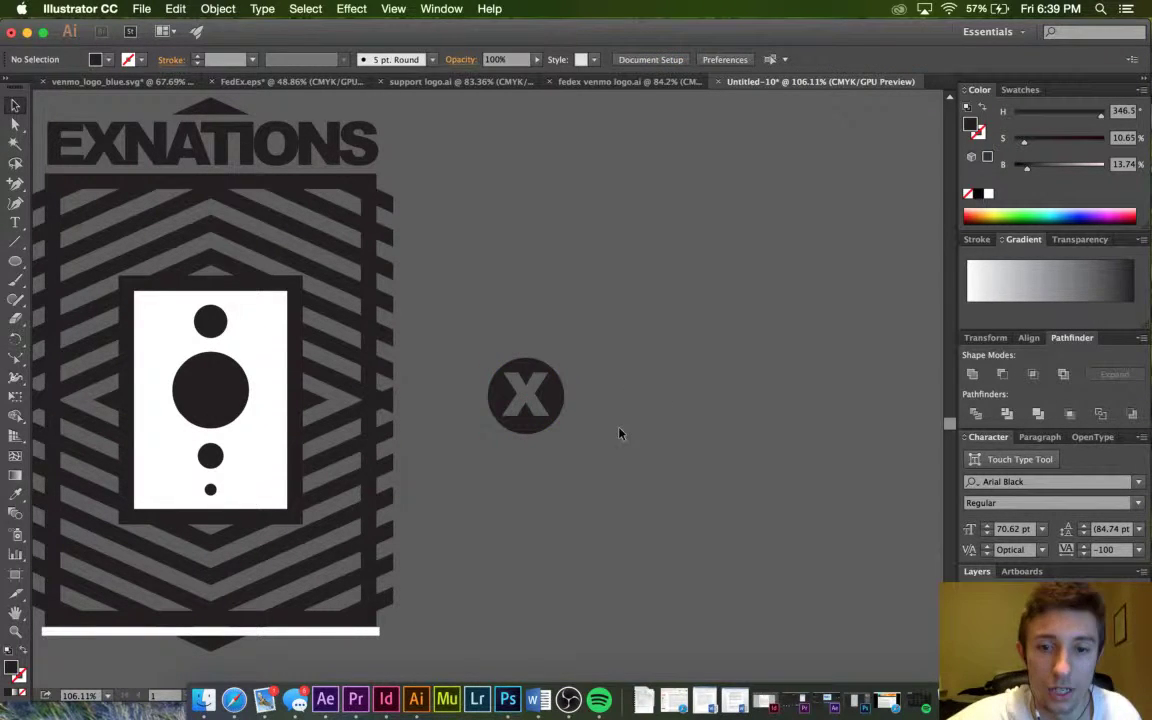
Delete the solid large circle from the white panel and move the X-cut circle onto the empty canvas.
{"action": "left_click", "coordinate": [218, 412]}
{"action": "key", "text": "Delete"}
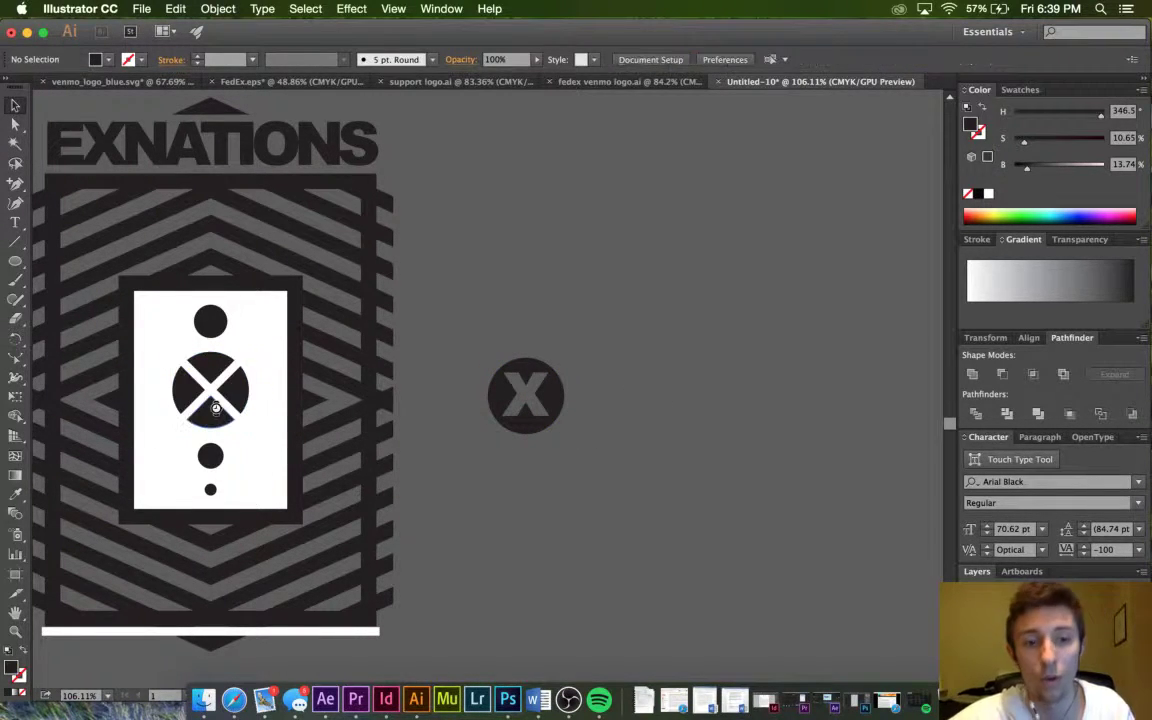
{"action": "left_click_drag", "start_coordinate": [238, 394], "coordinate": [621, 257]}
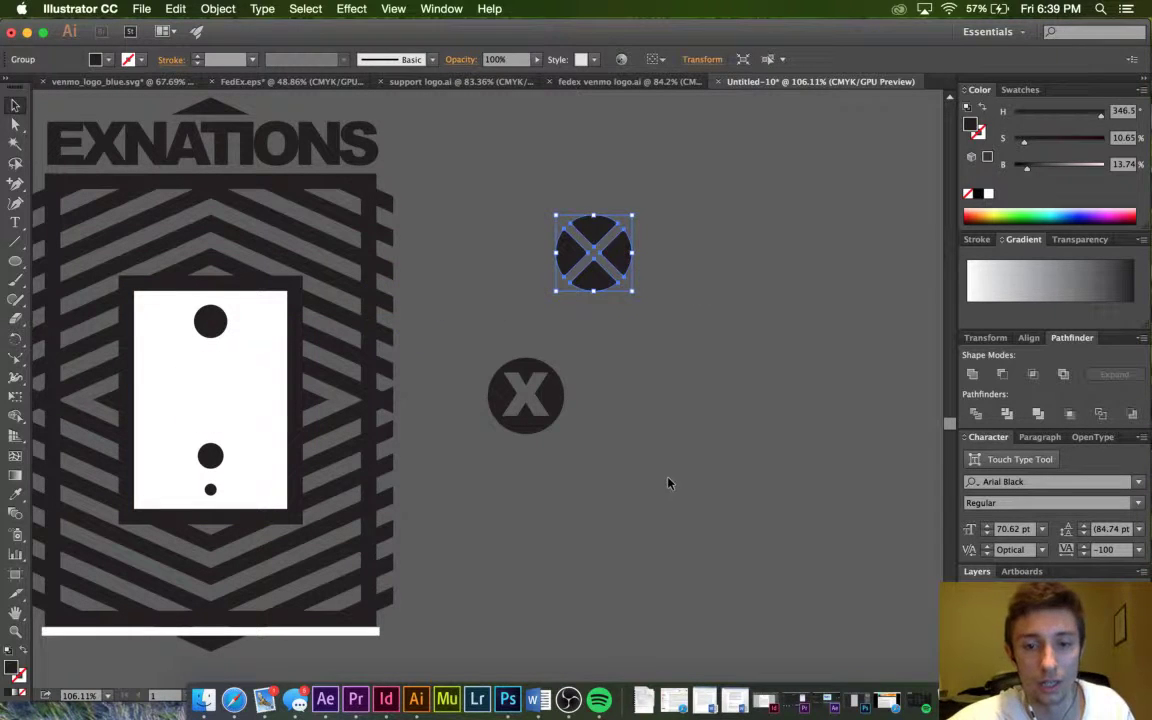
{"action": "left_click", "coordinate": [604, 478]}
{"action": "scroll", "coordinate": [604, 478], "scroll_direction": "down", "scroll_amount": 1}
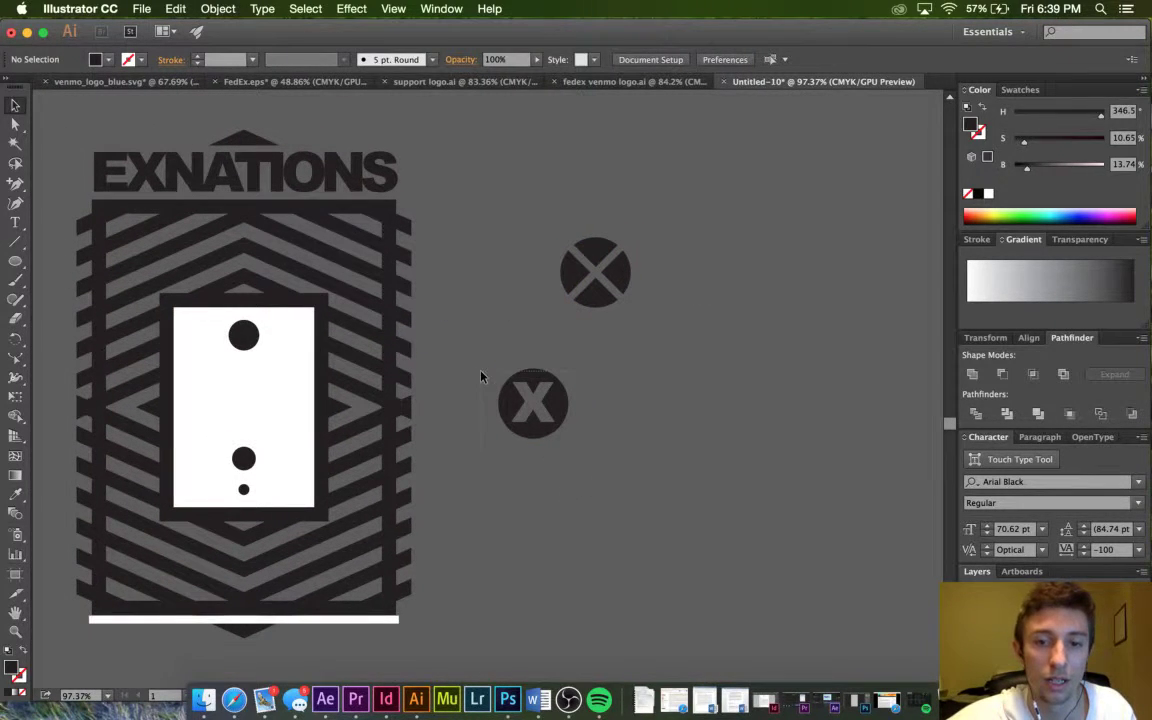
Place the circle with the letter X in front of the white panel, in the gap between its upper and lower dots.
{"action": "left_click_drag", "start_coordinate": [553, 401], "coordinate": [271, 403]}
{"action": "left_click", "coordinate": [672, 464]}
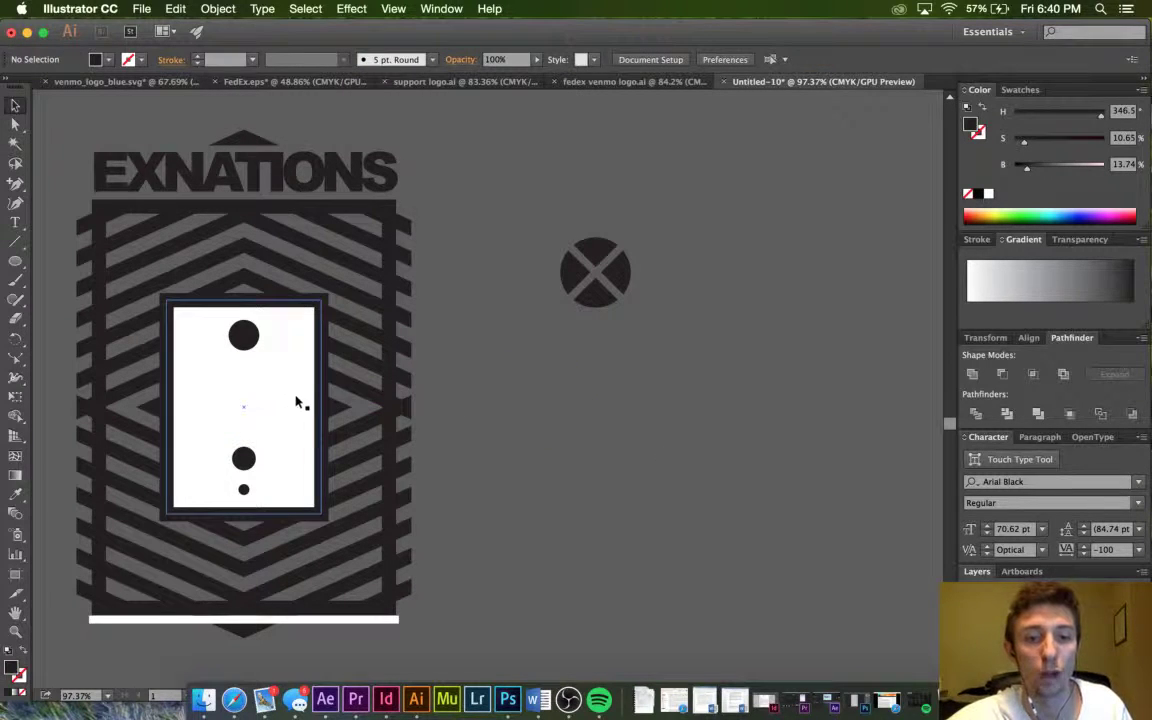
{"action": "key", "text": "super+z"}
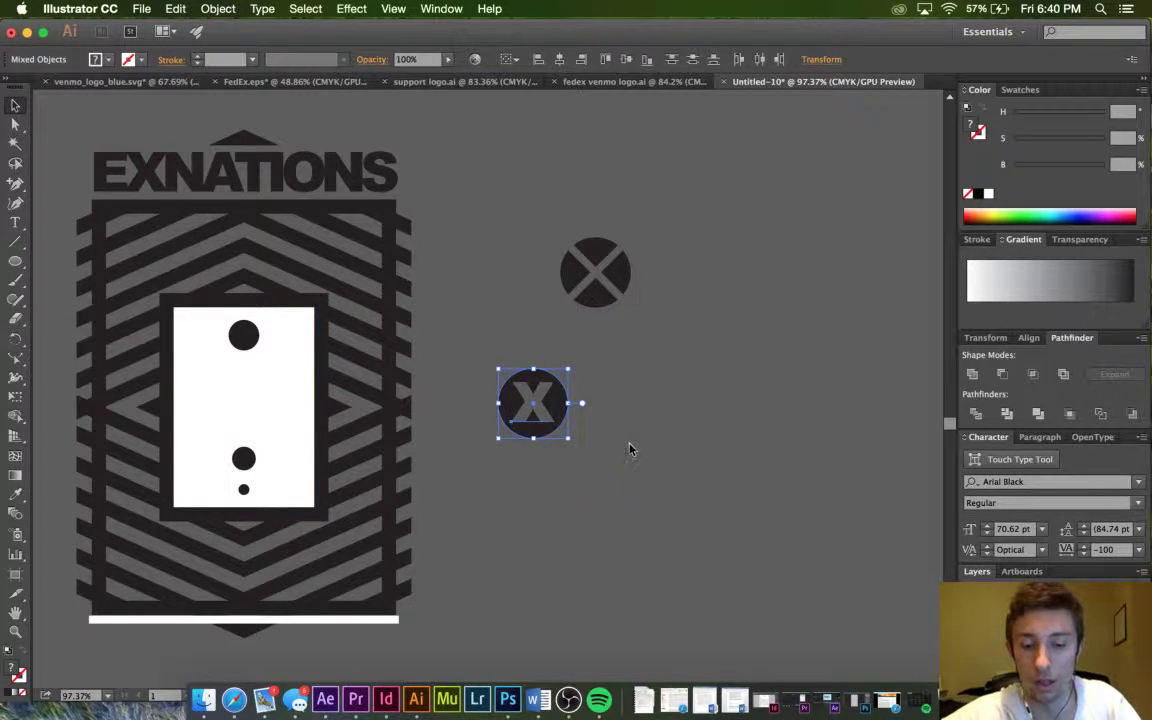
{"action": "left_click_drag", "start_coordinate": [555, 403], "coordinate": [265, 398]}
{"action": "left_click", "coordinate": [673, 454]}
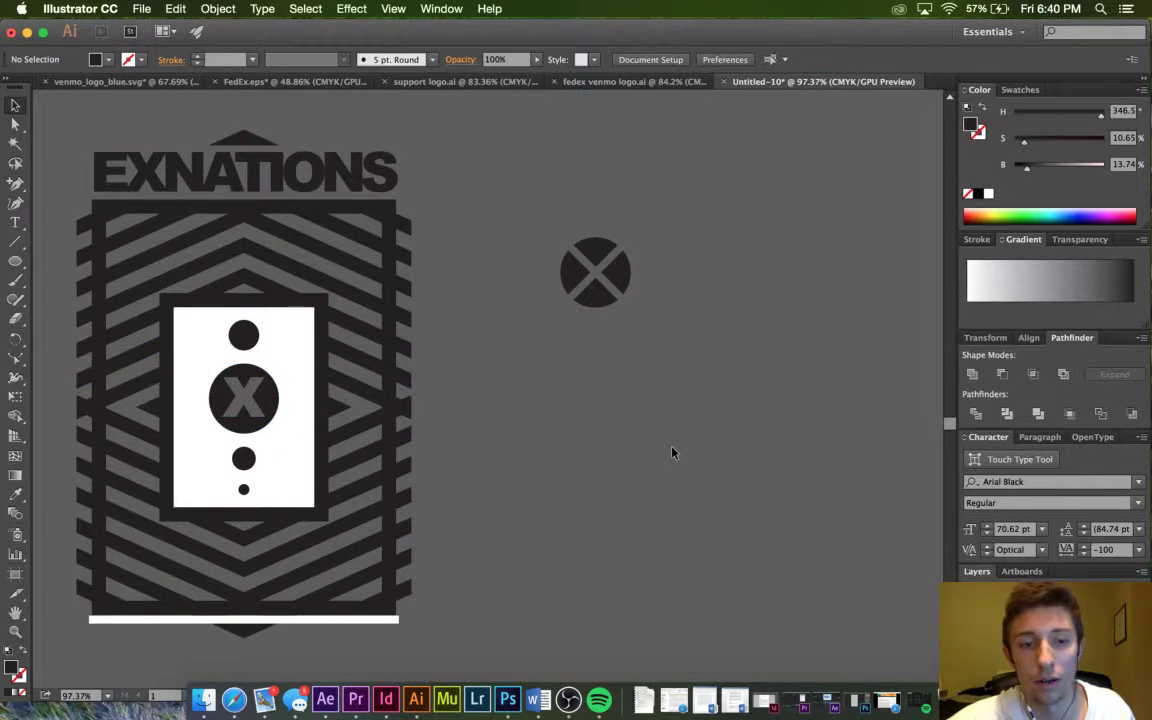
Fill the white centre panel with the canvas grey using the Eyedropper.
{"action": "scroll", "coordinate": [673, 454], "scroll_direction": "down", "scroll_amount": 2}
{"action": "scroll", "coordinate": [672, 453], "scroll_direction": "left", "scroll_amount": 3}
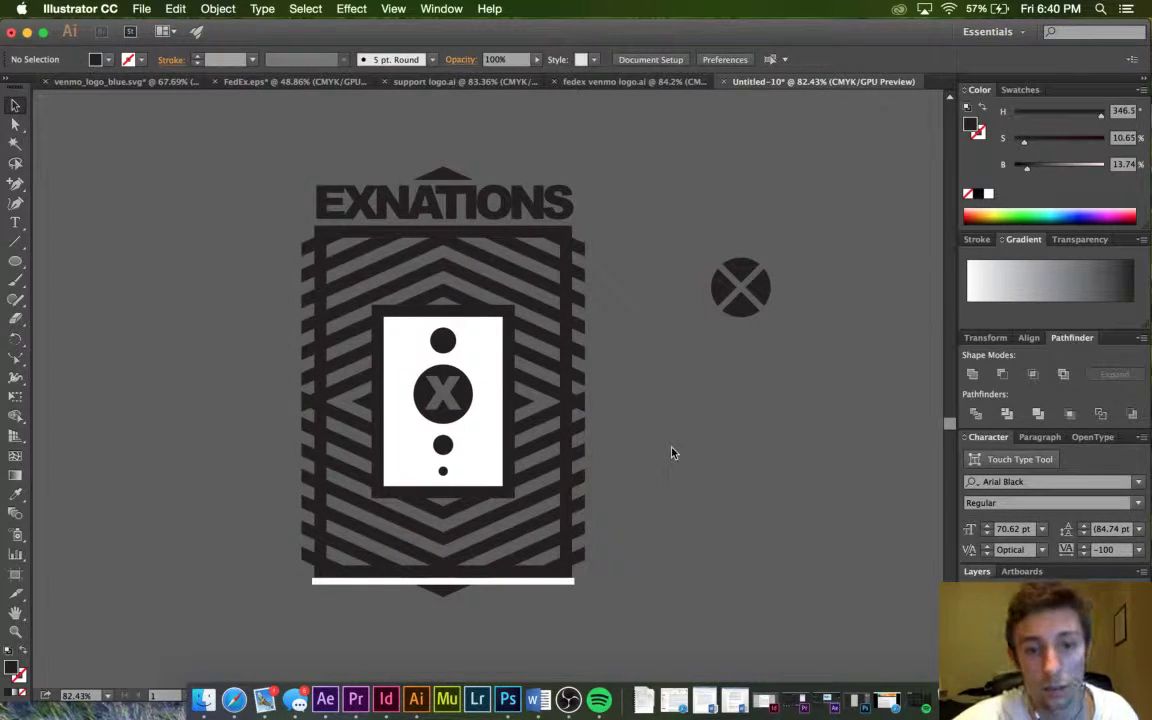
{"action": "left_click", "coordinate": [496, 397]}
{"action": "key", "text": "i"}
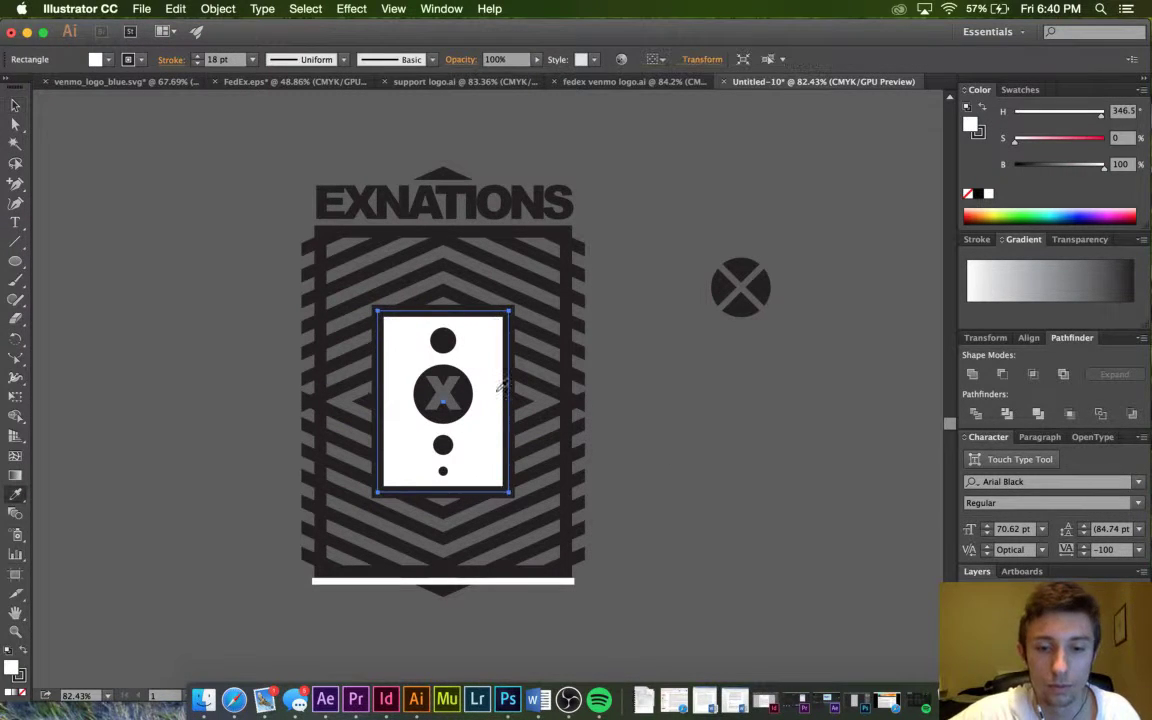
{"action": "left_click", "coordinate": [818, 442]}
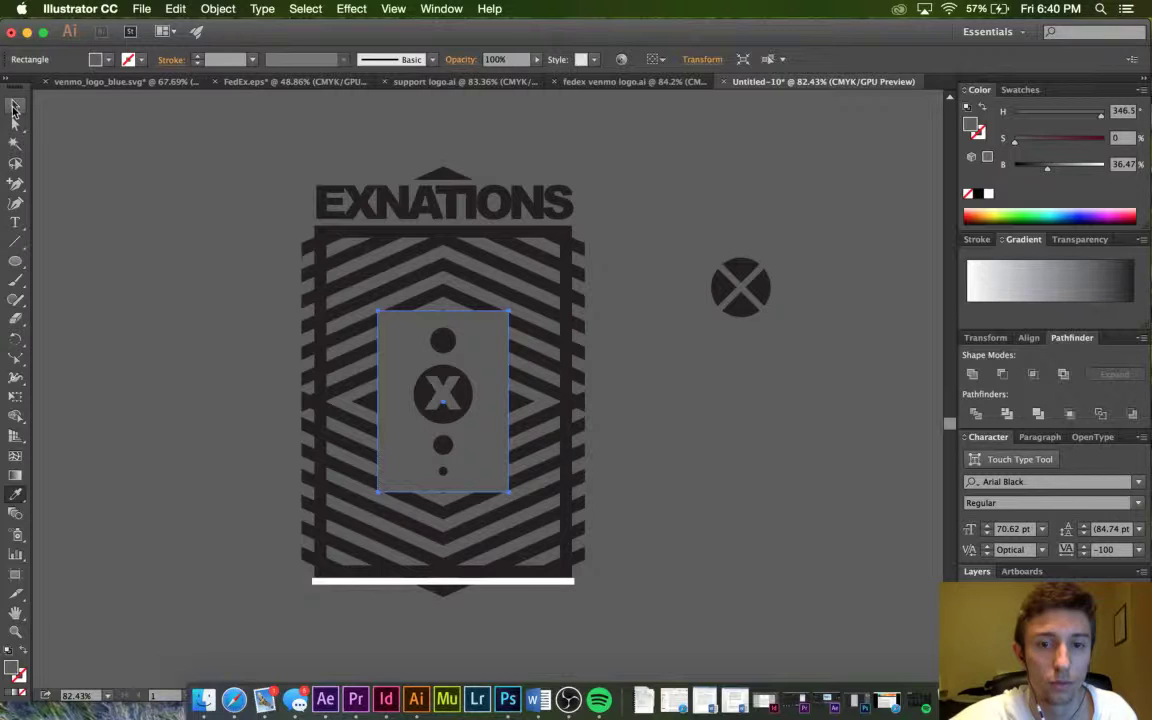
Restore the centre panel's outline with an 18 pt stroke.
{"action": "left_click", "coordinate": [14, 106]}
{"action": "left_click", "coordinate": [199, 58]}
{"action": "left_click", "coordinate": [199, 58]}
{"action": "left_click", "coordinate": [199, 58]}
{"action": "left_click", "coordinate": [199, 58]}
{"action": "left_click", "coordinate": [199, 58]}
{"action": "left_click", "coordinate": [199, 58]}
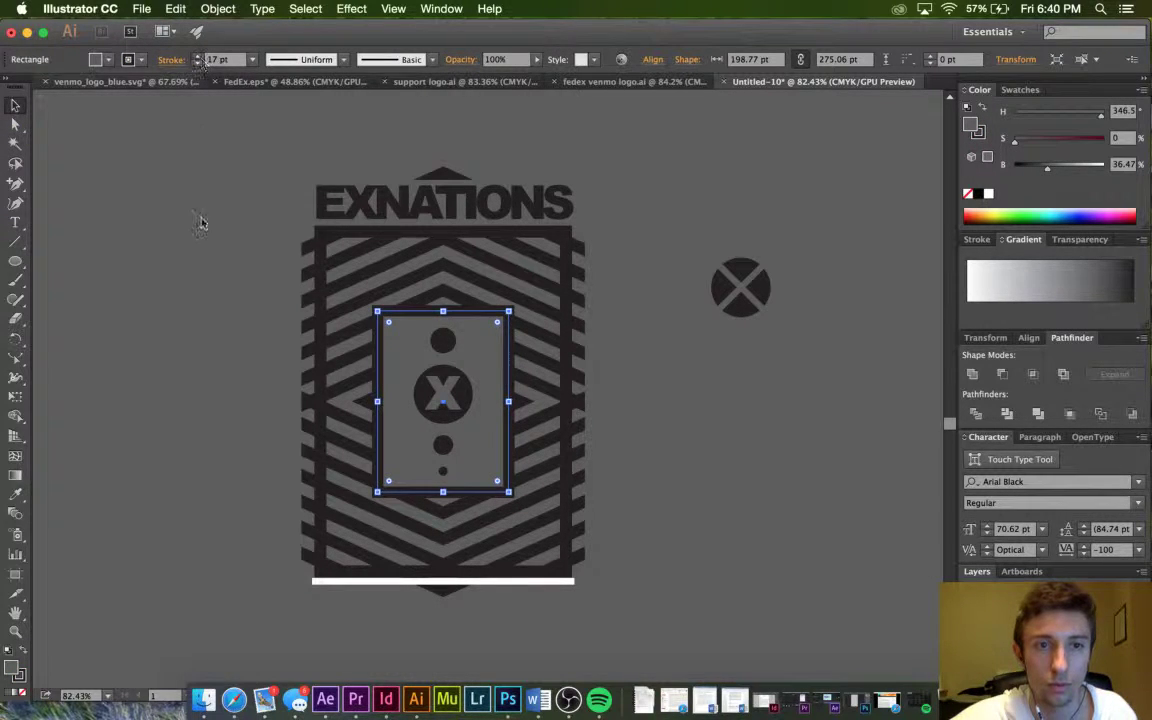
{"action": "left_click", "coordinate": [200, 236]}
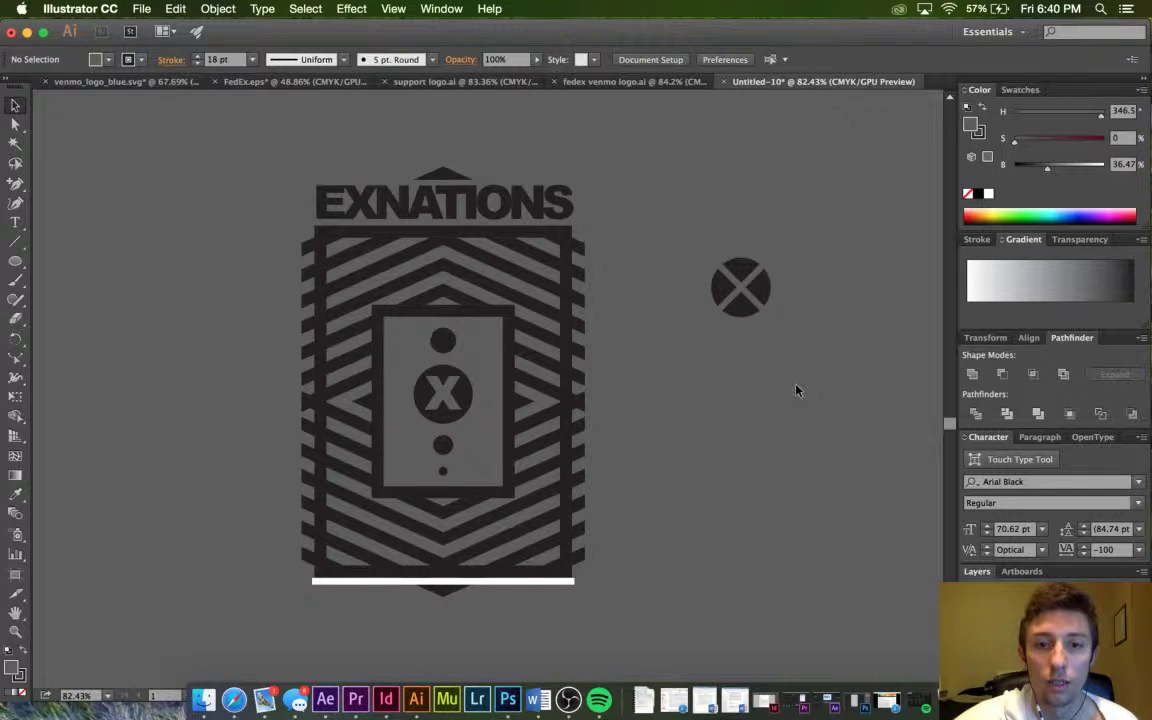
Group the letter X with its circle and move the group off the panel onto the empty canvas.
{"action": "scroll", "coordinate": [730, 414], "scroll_direction": "down", "scroll_amount": 1}
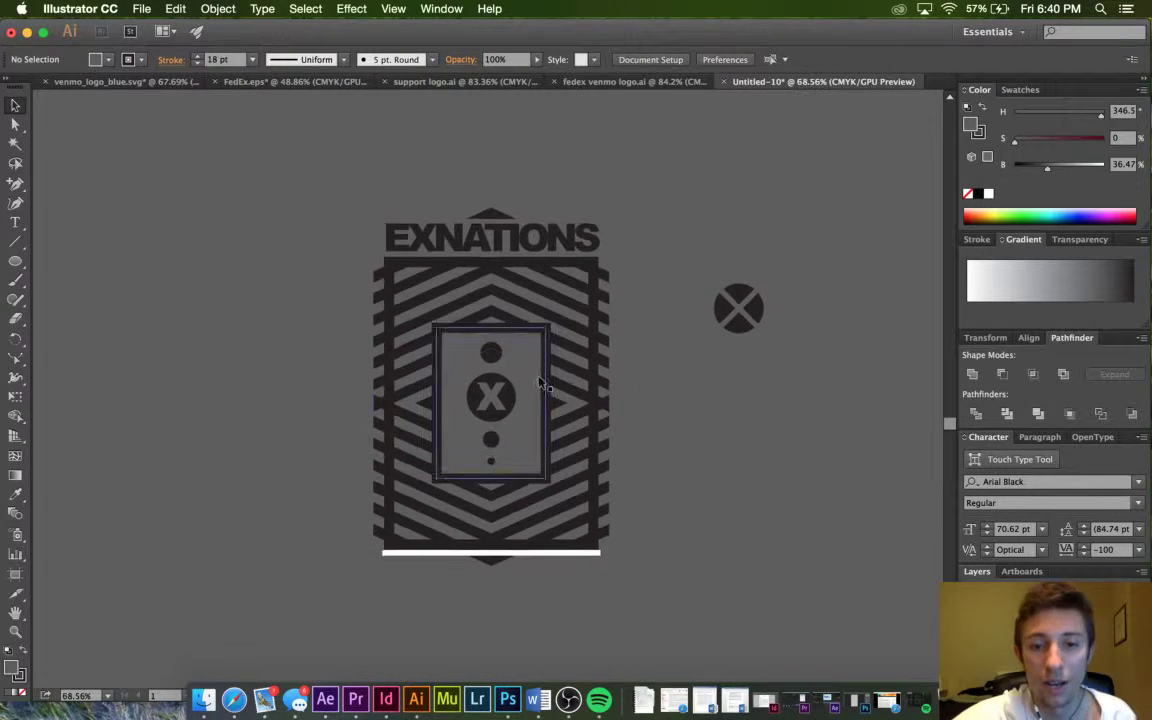
{"action": "left_click", "coordinate": [491, 399]}
{"action": "scroll", "coordinate": [515, 390], "scroll_direction": "up", "scroll_amount": 1}
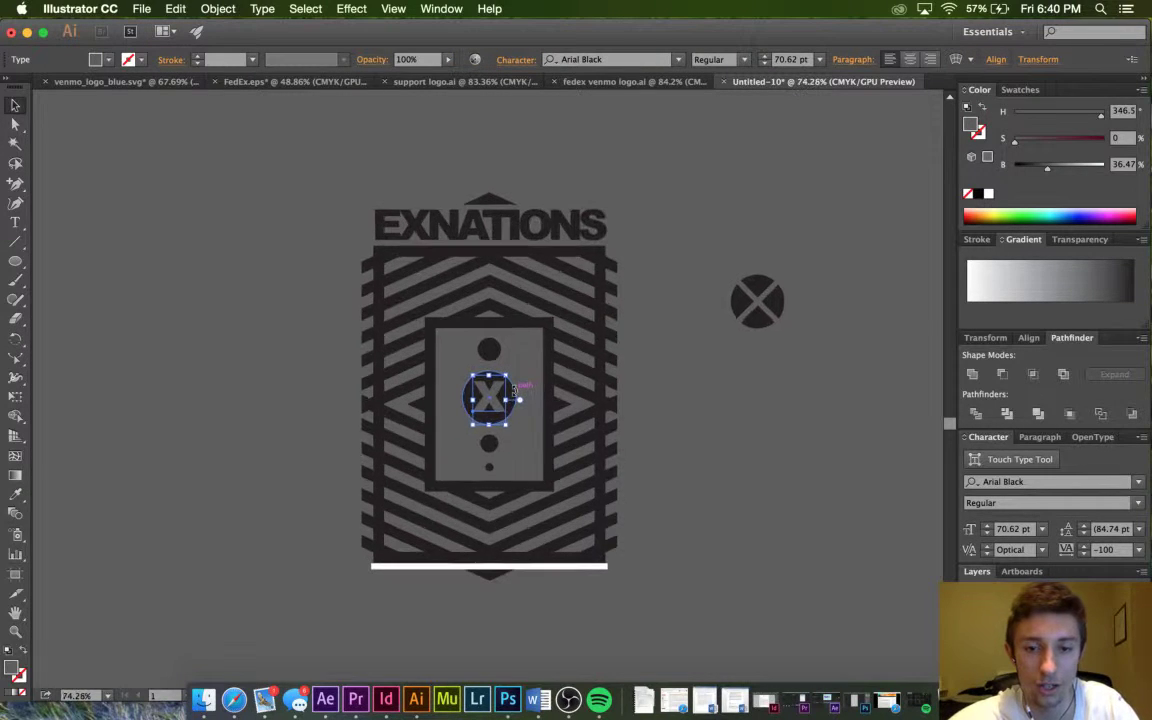
{"action": "scroll", "coordinate": [515, 390], "scroll_direction": "up", "scroll_amount": 3}
{"action": "left_click", "coordinate": [510, 393], "text": "shift"}
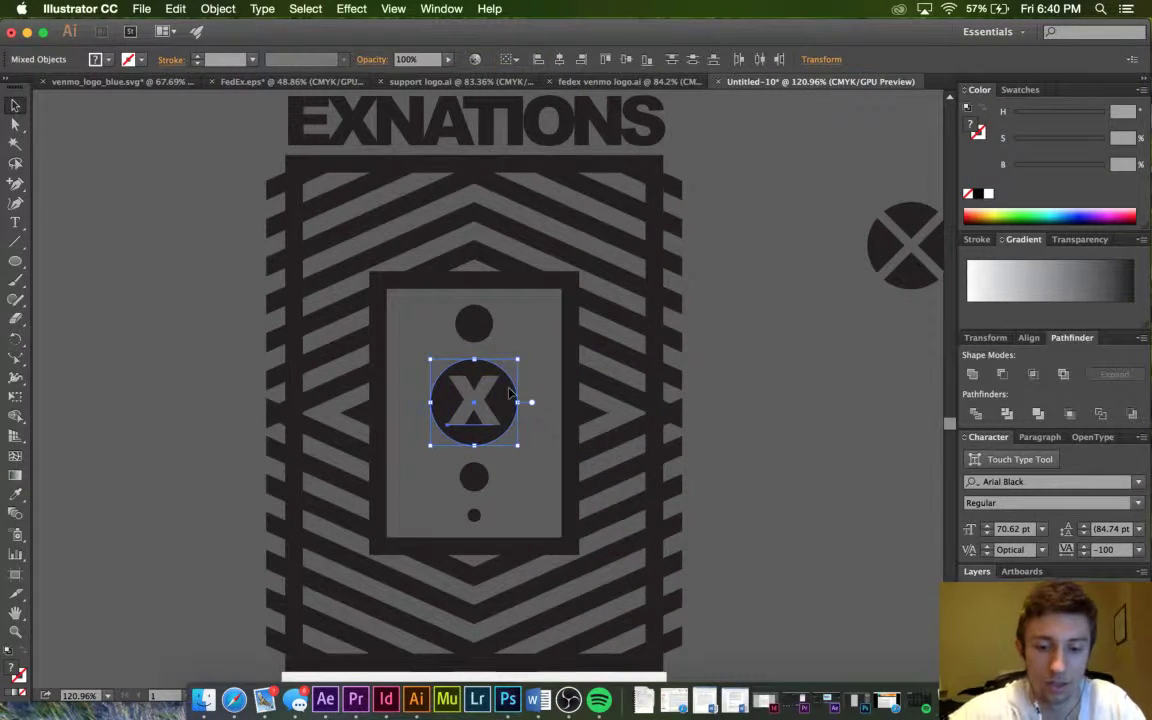
{"action": "key", "text": "super+g"}
{"action": "scroll", "coordinate": [490, 393], "scroll_direction": "down", "scroll_amount": 2}
{"action": "left_click_drag", "start_coordinate": [490, 393], "coordinate": [830, 404]}
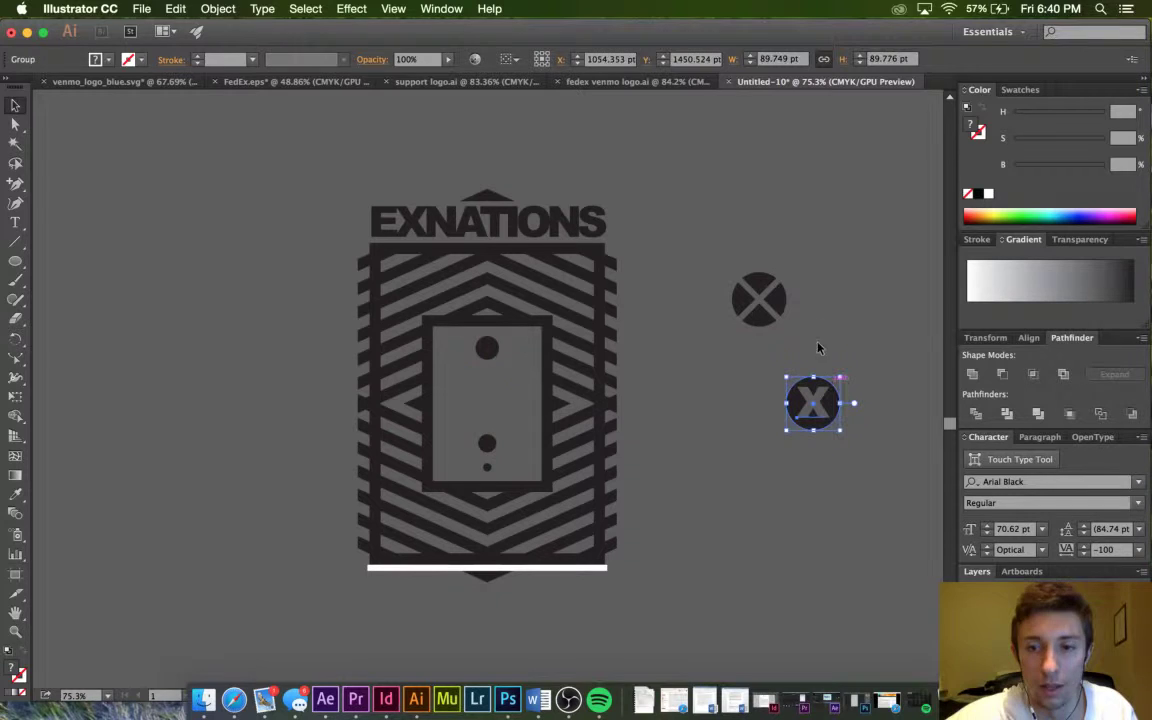
Try the X-cut circle in the centre panel's gap, and undo the move.
{"action": "left_click_drag", "start_coordinate": [778, 291], "coordinate": [520, 382]}
{"action": "left_click", "coordinate": [757, 404]}
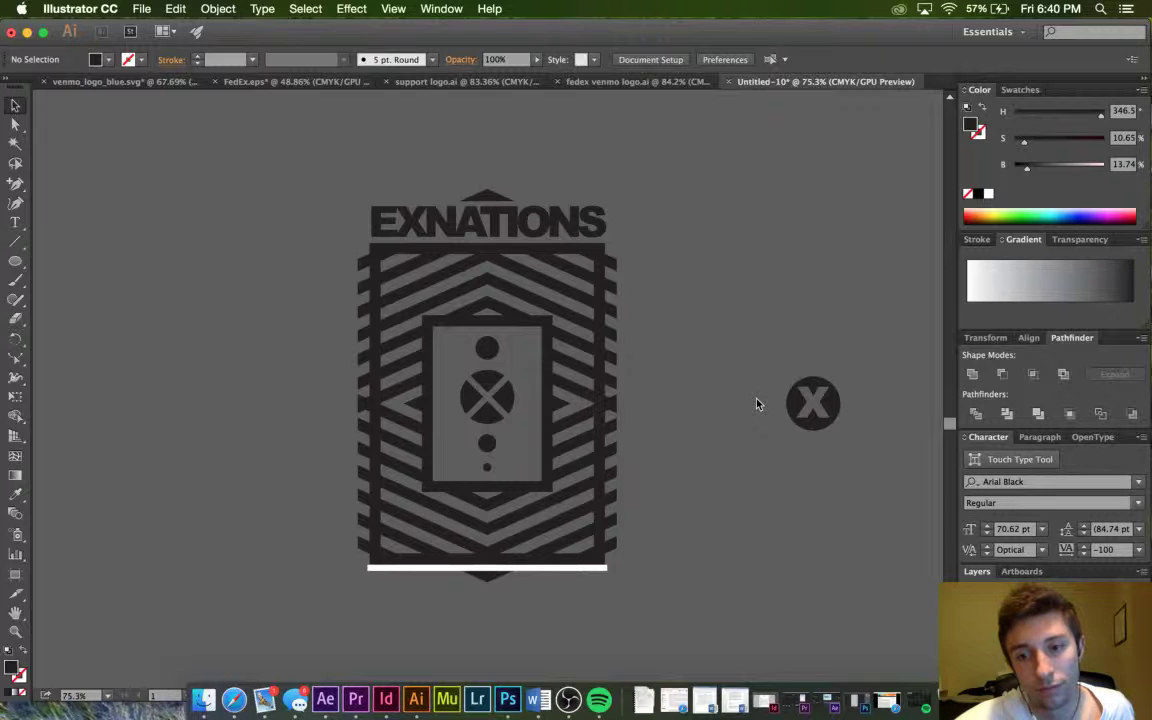
{"action": "key", "text": "super+z"}
{"action": "left_click", "coordinate": [839, 356]}
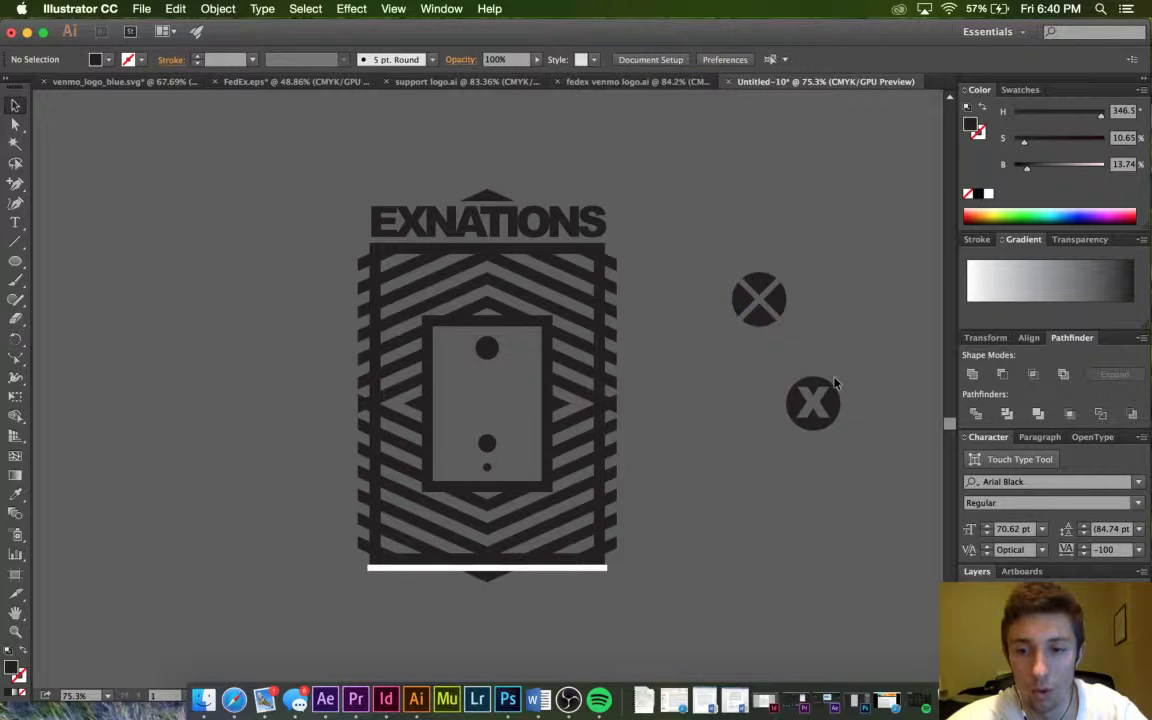
Duplicate the lettered circle below the original and enlarge the letter X inside the copied group to about 112 pt.
{"action": "left_click_drag", "start_coordinate": [828, 404], "coordinate": [775, 486]}
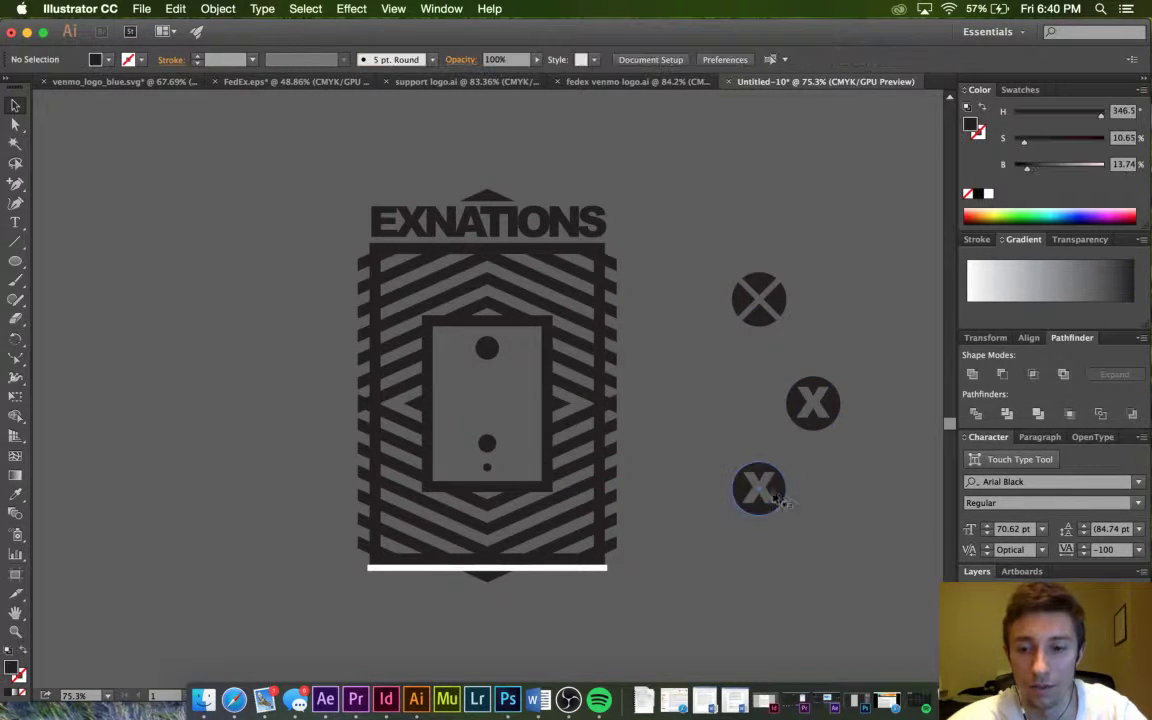
{"action": "double_click", "coordinate": [757, 490]}
{"action": "left_click", "coordinate": [757, 490]}
{"action": "left_click_drag", "start_coordinate": [783, 473], "coordinate": [793, 456]}
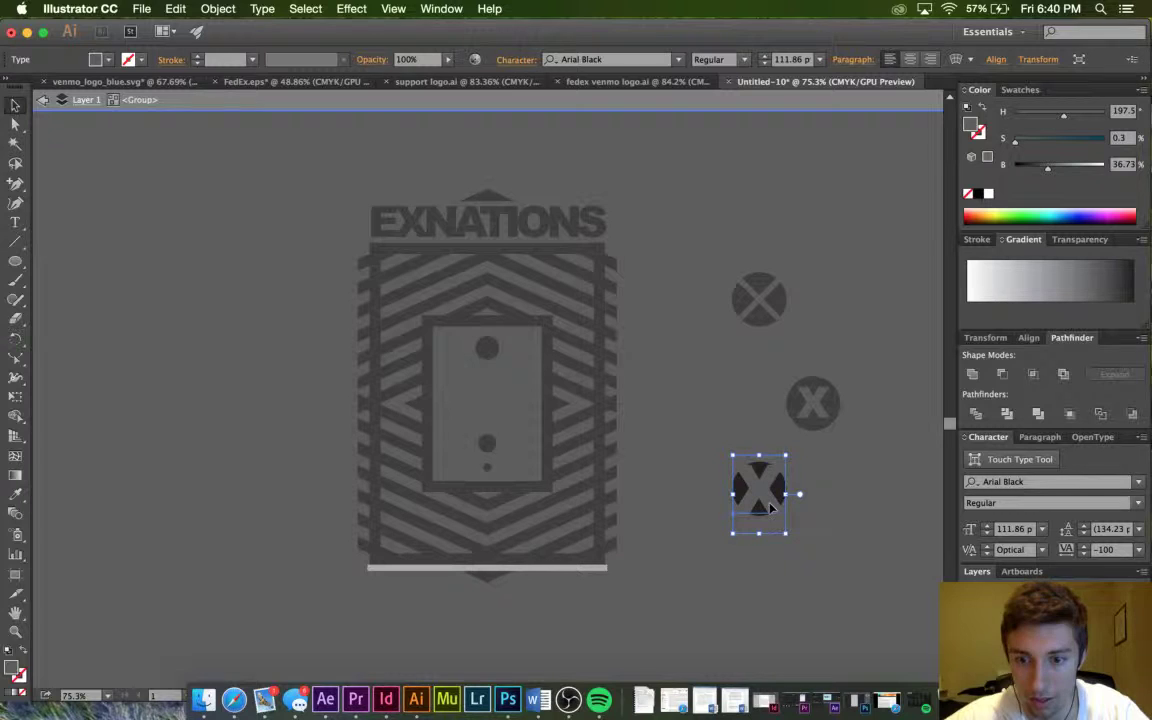
Enlarge the copy's letter X further to about 130 pt, try the copy in the centre panel's gap, and undo the move.
{"action": "left_click_drag", "start_coordinate": [791, 455], "coordinate": [515, 400]}
{"action": "left_click", "coordinate": [818, 552]}
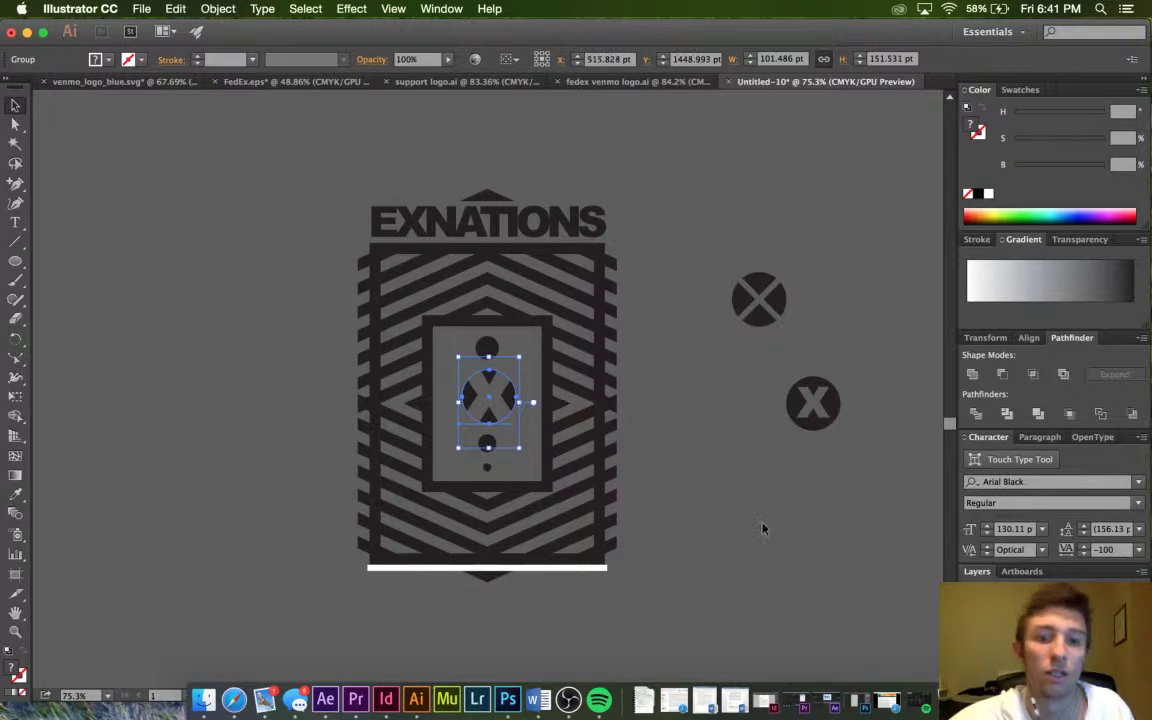
{"action": "left_click", "coordinate": [765, 529]}
{"action": "key", "text": "super+z"}
{"action": "key", "text": "super+z"}
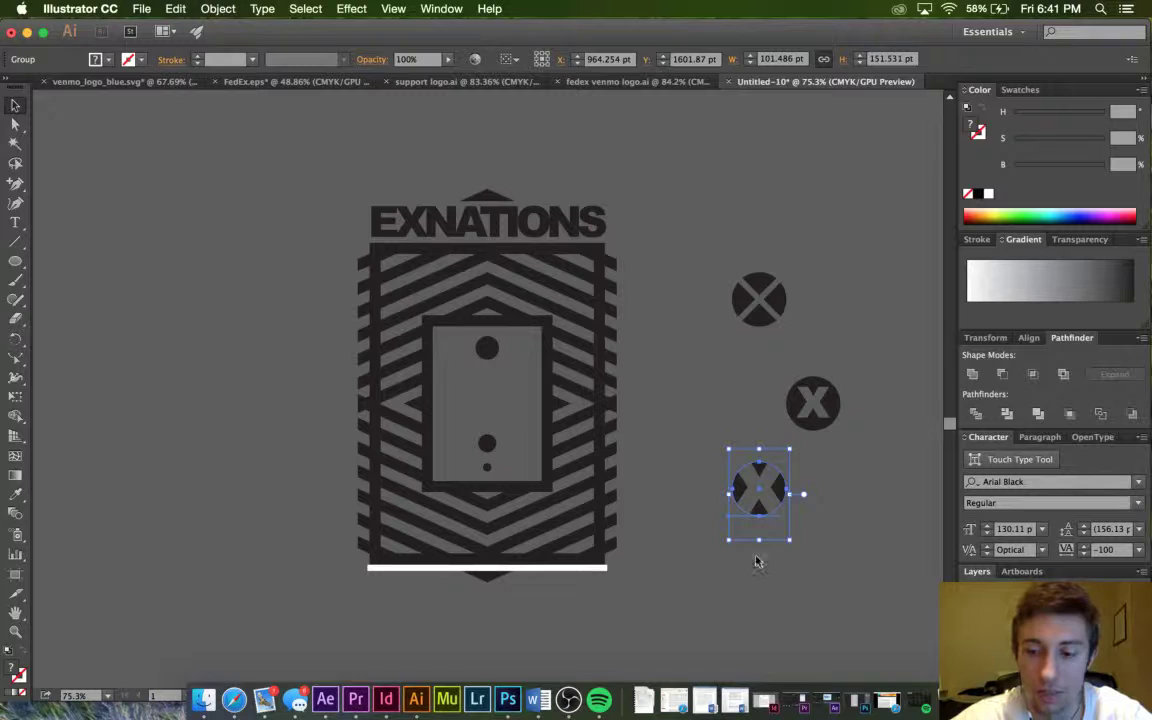
Remove the enlarged-X copy and move the X-cut circle slightly up and to the left on the empty canvas.
{"action": "key", "text": "super+x"}
{"action": "left_click_drag", "start_coordinate": [765, 323], "coordinate": [769, 273]}
{"action": "left_click", "coordinate": [762, 476]}
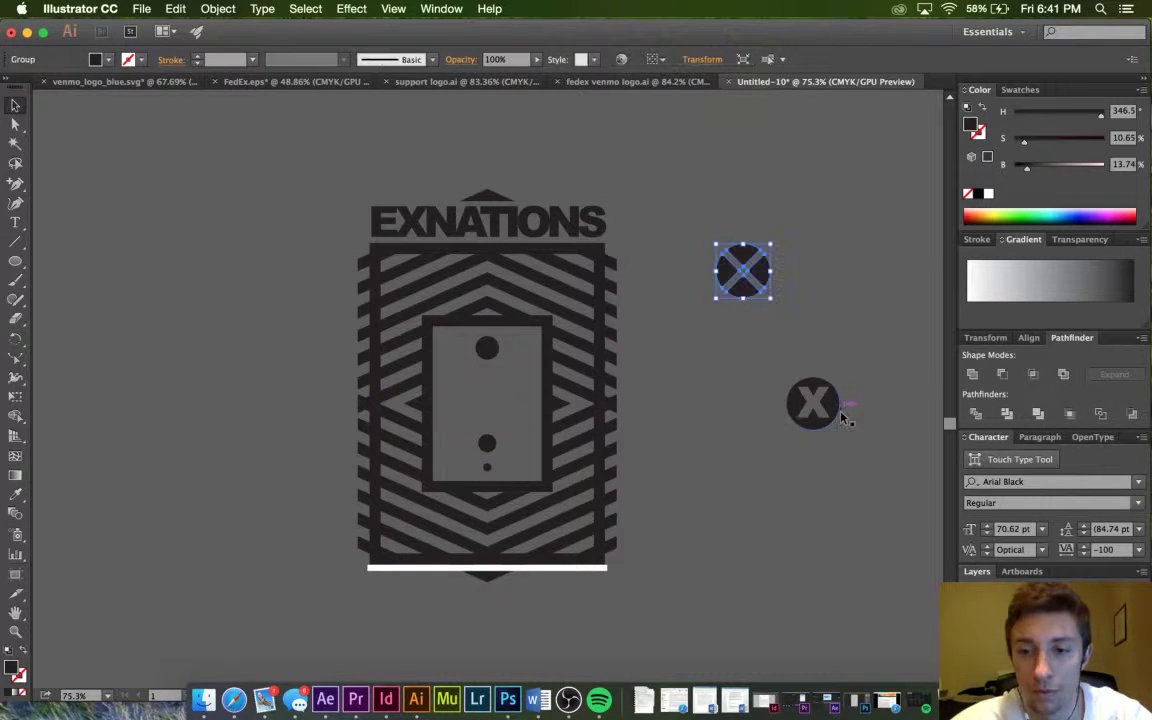
Place the lettered X circle in the gap between the centre panel's dots and delete the X-cut circle from the empty canvas.
{"action": "left_click_drag", "start_coordinate": [812, 403], "coordinate": [506, 400]}
{"action": "left_click", "coordinate": [837, 462]}
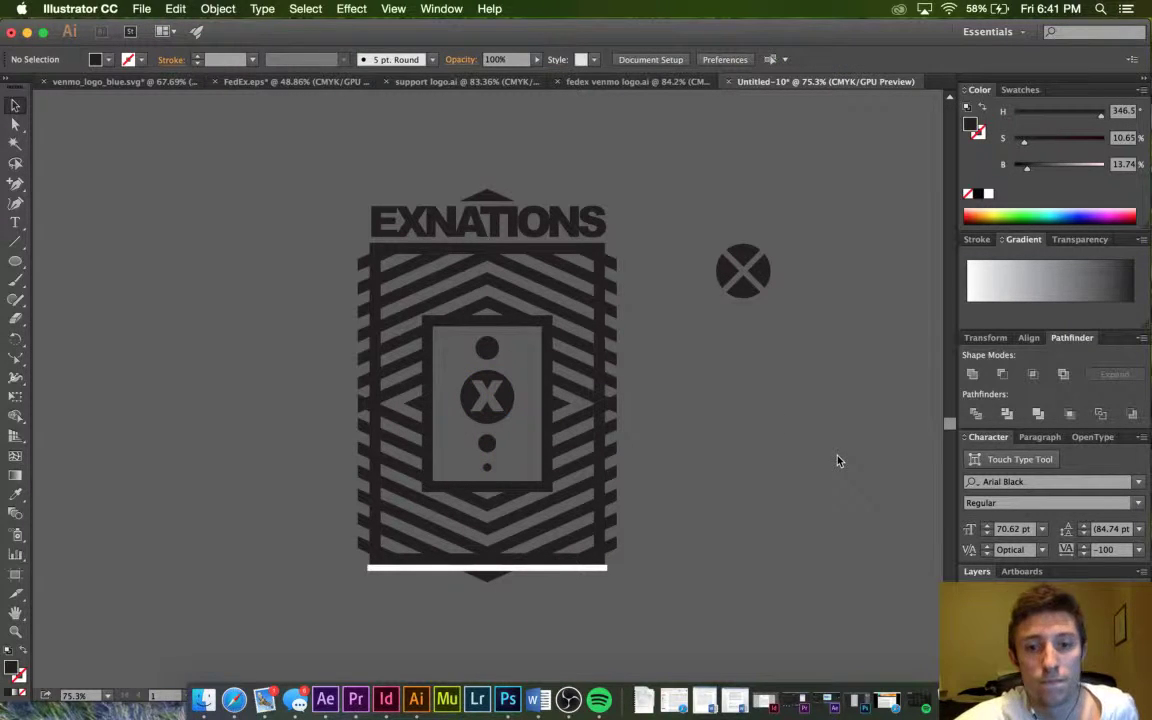
{"action": "scroll", "coordinate": [836, 458], "scroll_direction": "down", "scroll_amount": 2}
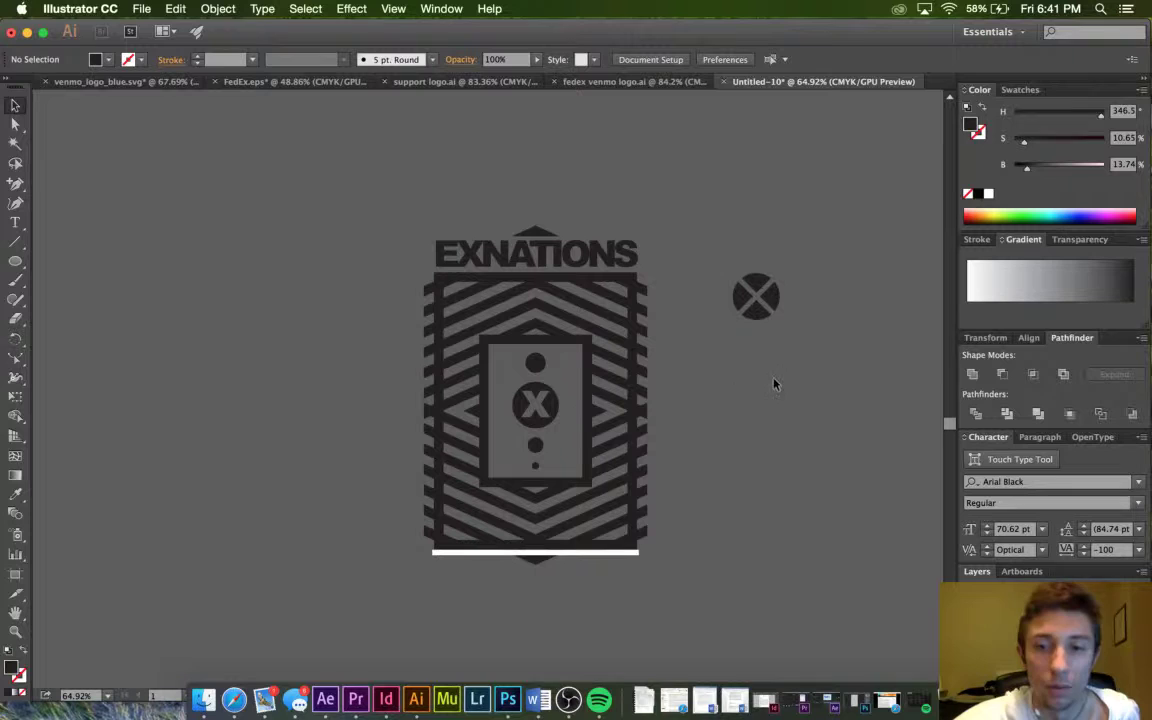
{"action": "left_click", "coordinate": [757, 296]}
{"action": "key", "text": "Delete"}
Change the centre panel rectangle's fill to white (ffffff).
{"action": "left_click", "coordinate": [558, 437]}
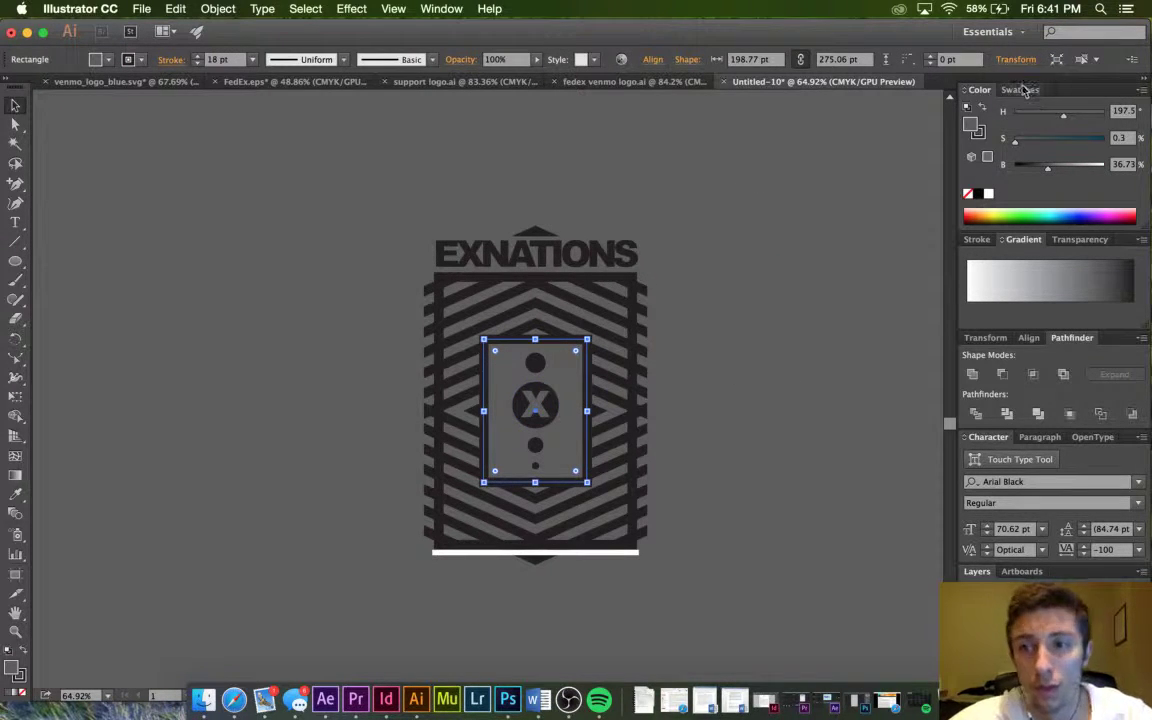
{"action": "double_click", "coordinate": [14, 668]}
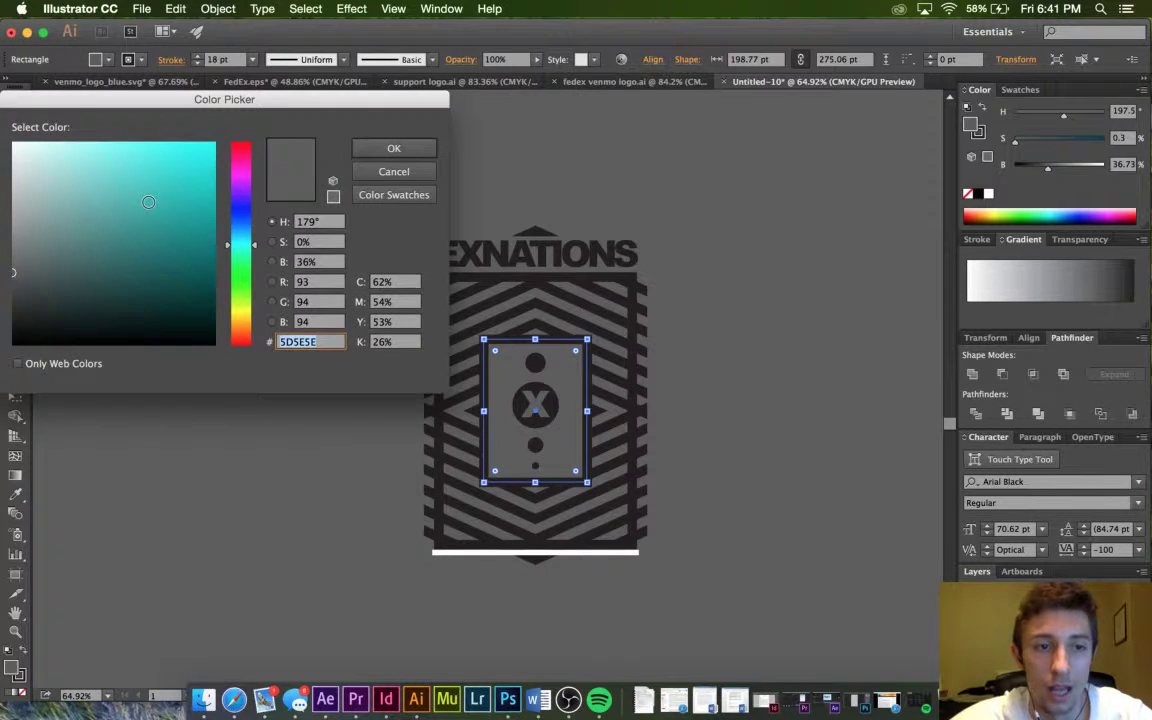
{"action": "type", "text": "ffffff"}
{"action": "left_click", "coordinate": [390, 148]}
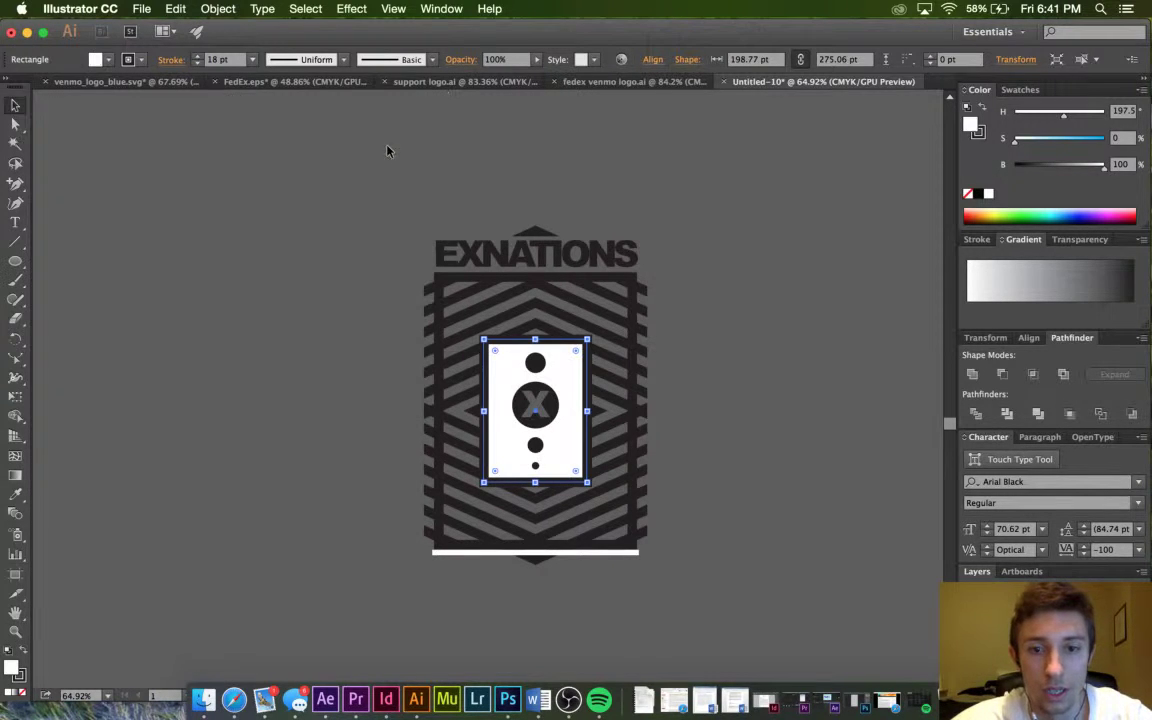
{"action": "left_click", "coordinate": [263, 208]}
Expand the letter X inside the emblem circle's group into vector shapes.
{"action": "left_click", "coordinate": [543, 404]}
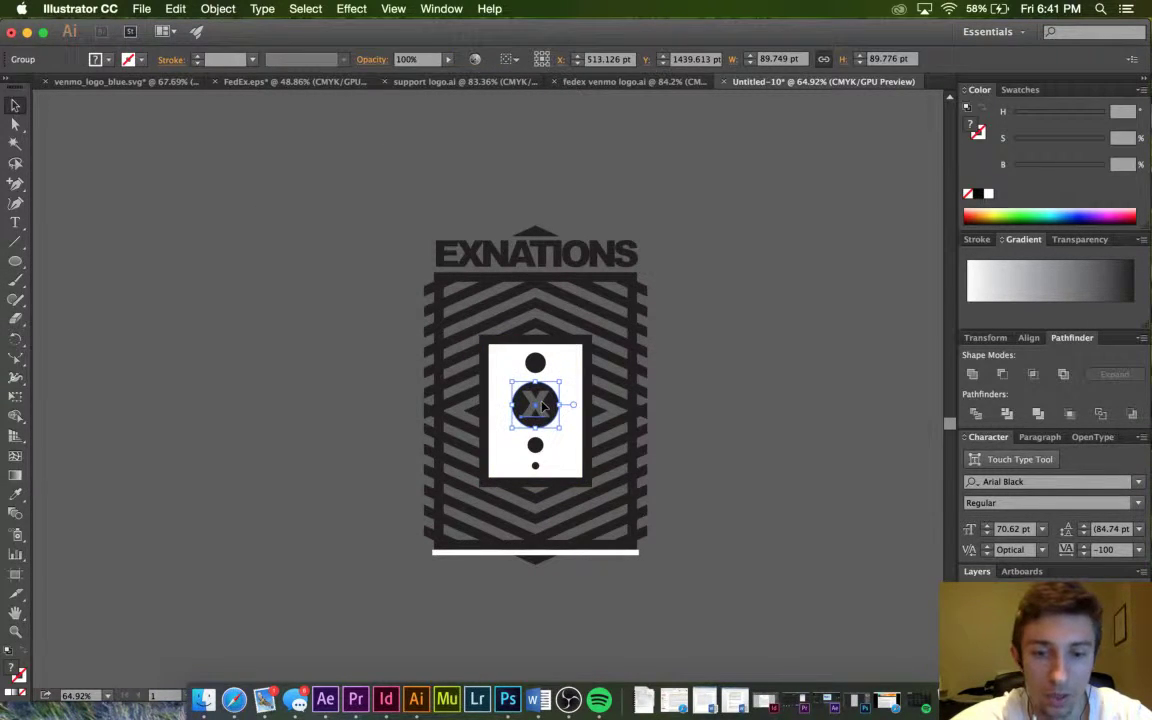
{"action": "double_click", "coordinate": [543, 404]}
{"action": "left_click", "coordinate": [535, 404]}
{"action": "left_click", "coordinate": [218, 8]}
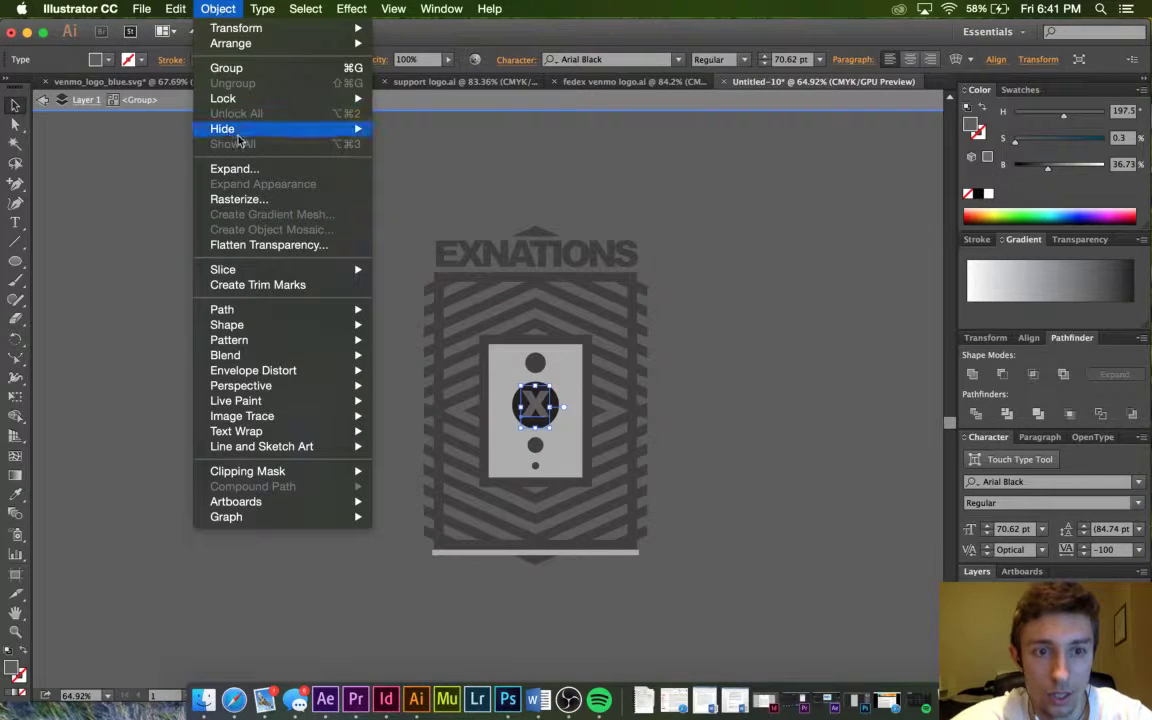
{"action": "left_click", "coordinate": [218, 168]}
{"action": "left_click", "coordinate": [139, 319]}
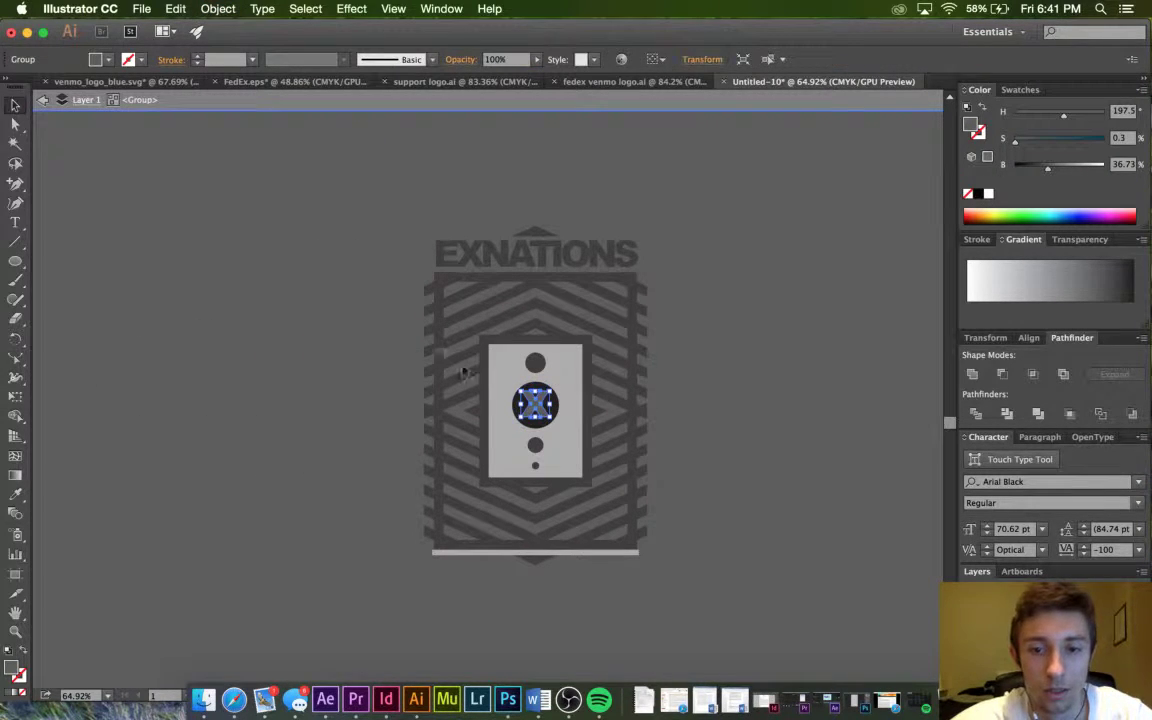
Subtract the expanded X from the emblem circle with Minus Front and exit the group.
{"action": "scroll", "coordinate": [540, 395], "scroll_direction": "up", "scroll_amount": 2}
{"action": "scroll", "coordinate": [556, 405], "scroll_direction": "up", "scroll_amount": 3}
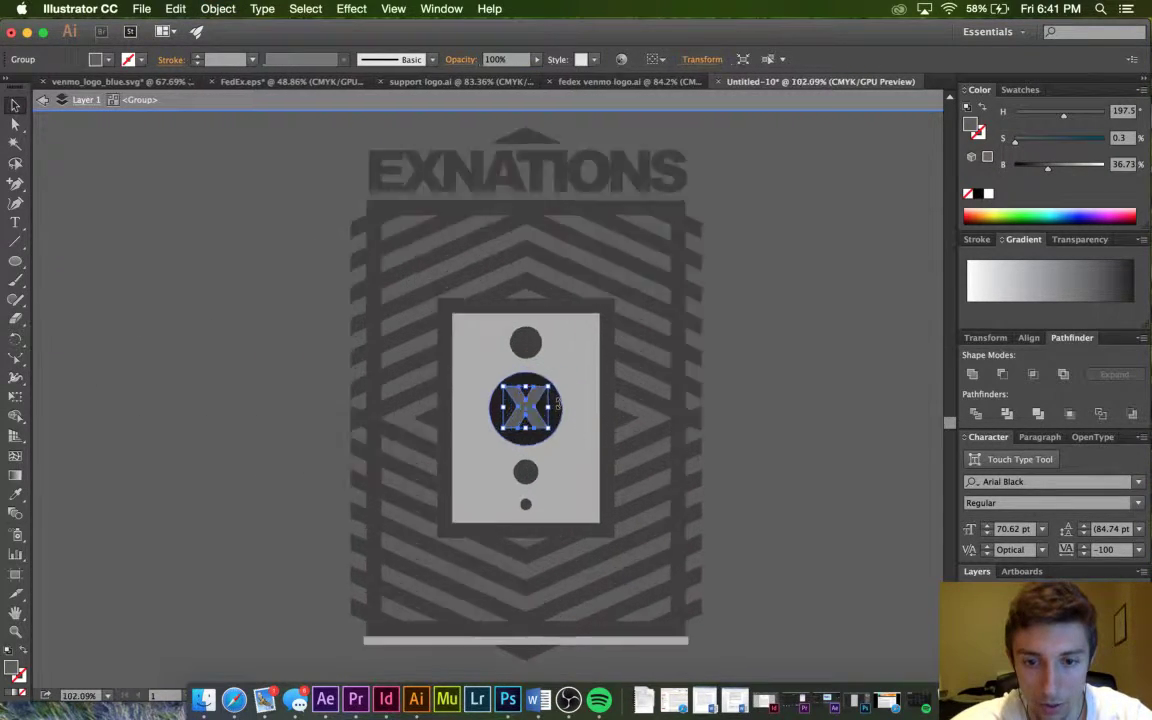
{"action": "scroll", "coordinate": [559, 404], "scroll_direction": "up", "scroll_amount": 2}
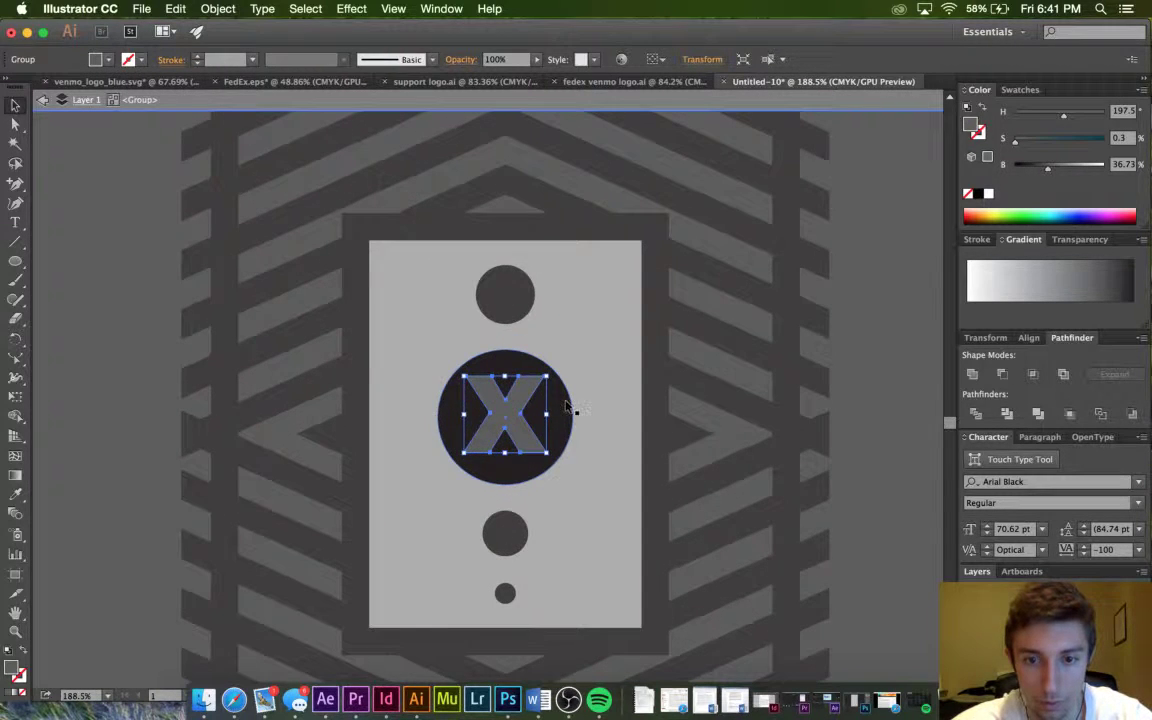
{"action": "left_click", "coordinate": [1001, 375]}
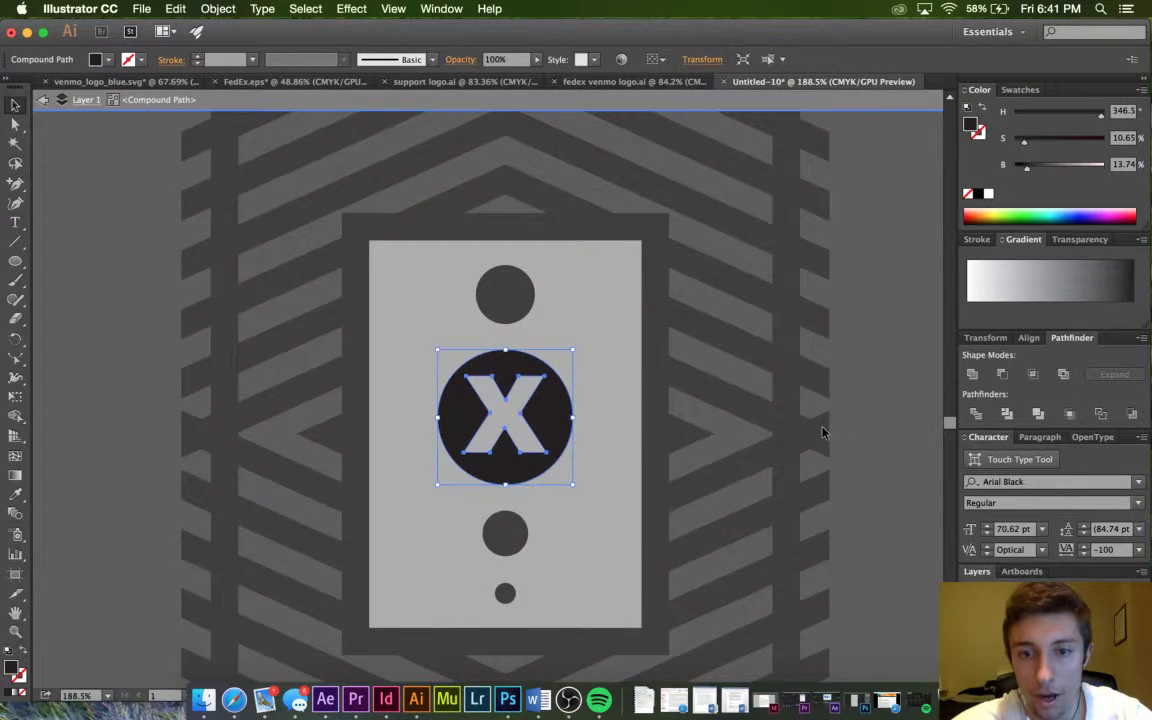
{"action": "scroll", "coordinate": [825, 432], "scroll_direction": "down", "scroll_amount": 3}
{"action": "double_click", "coordinate": [891, 417]}
{"action": "scroll", "coordinate": [891, 417], "scroll_direction": "down", "scroll_amount": 1}
Expand the white centre panel rectangle with both Fill and Stroke enabled.
{"action": "left_click", "coordinate": [760, 390]}
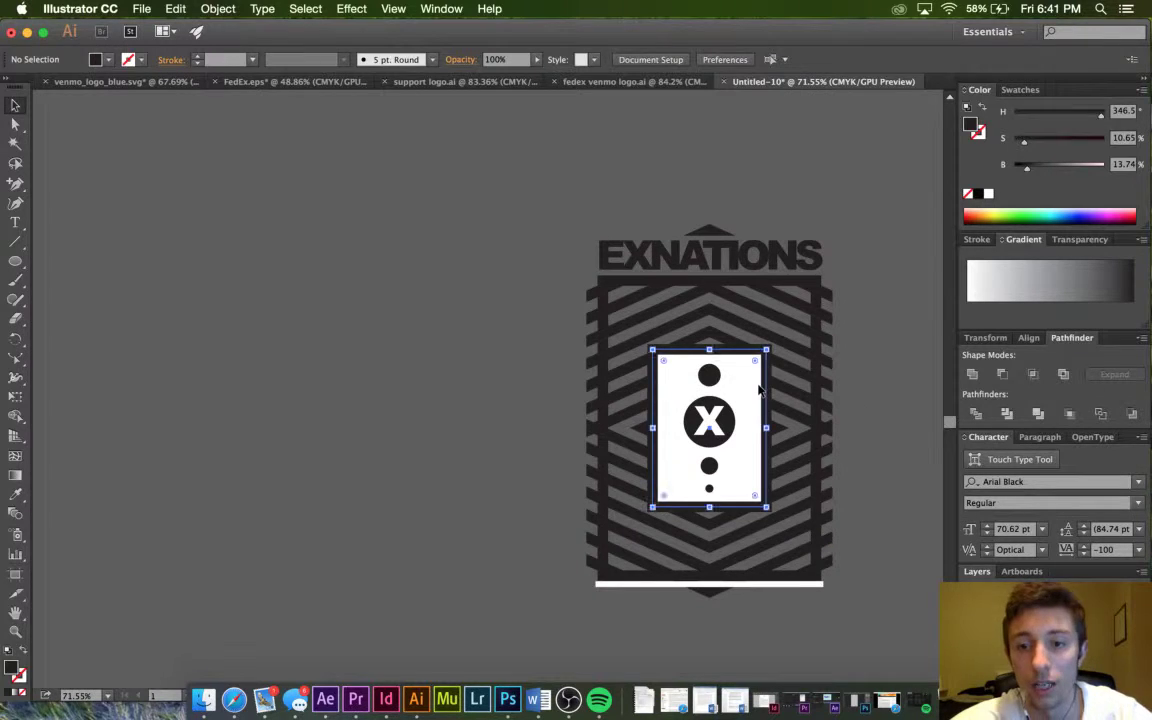
{"action": "scroll", "coordinate": [761, 389], "scroll_direction": "up", "scroll_amount": 1}
{"action": "scroll", "coordinate": [759, 389], "scroll_direction": "right", "scroll_amount": 2}
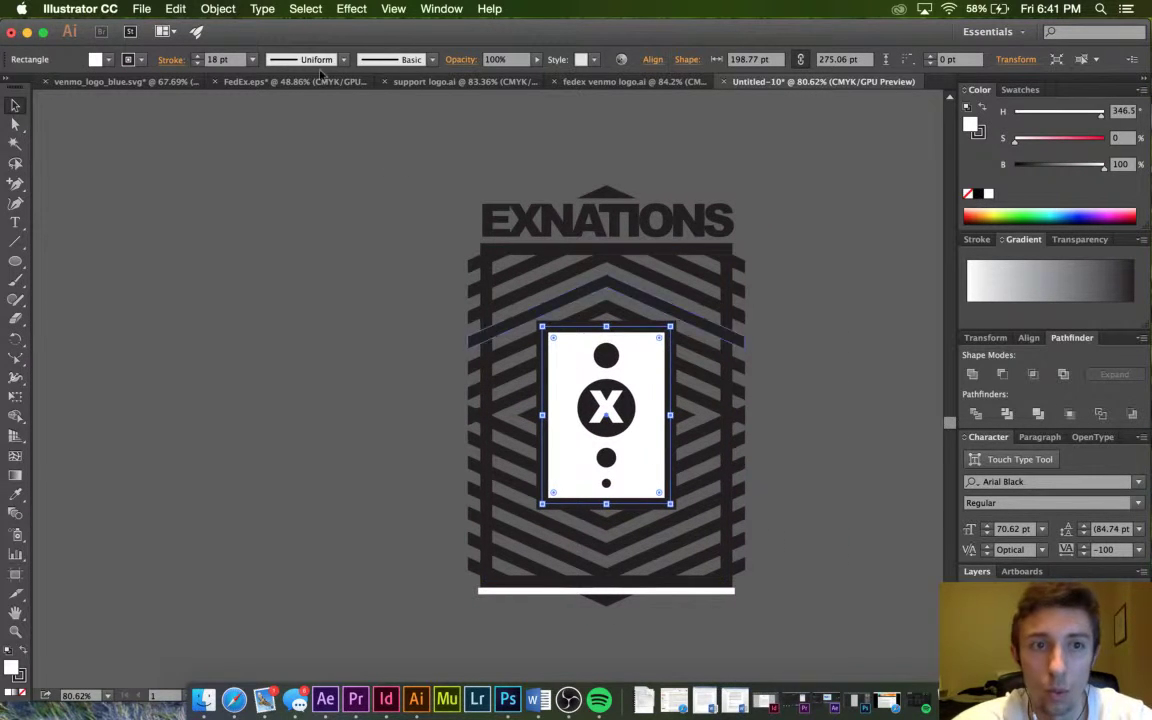
{"action": "left_click", "coordinate": [217, 8]}
{"action": "left_click", "coordinate": [273, 172]}
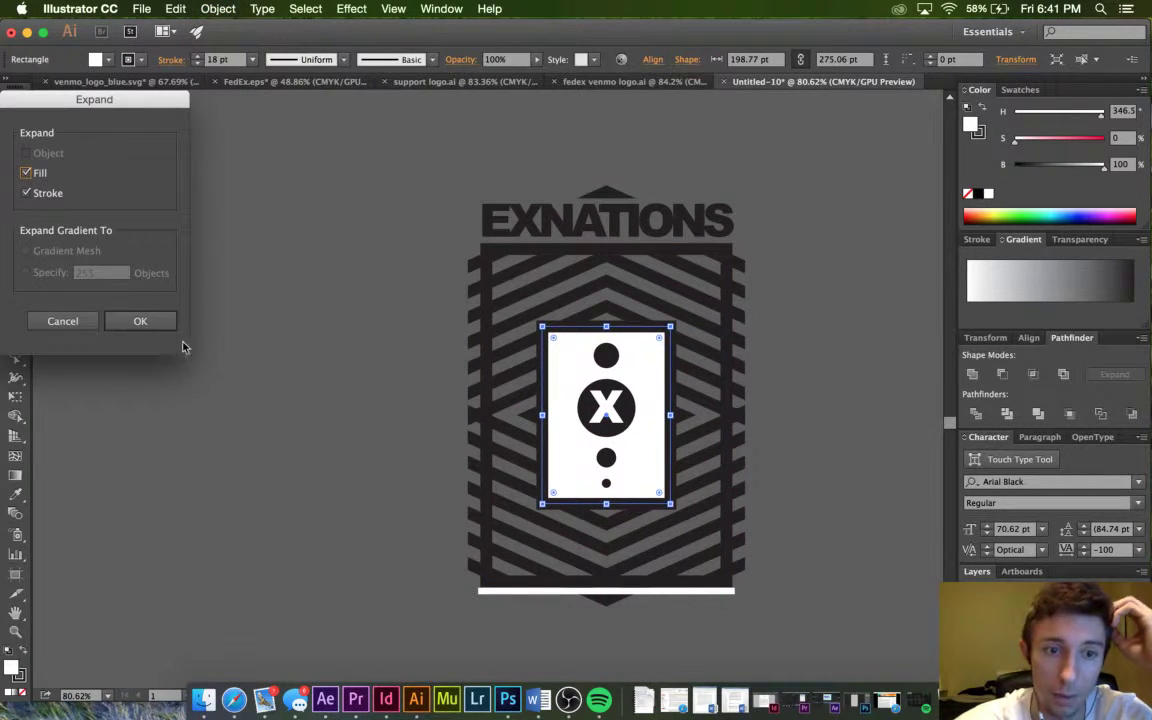
{"action": "left_click", "coordinate": [141, 320]}
{"action": "left_click", "coordinate": [217, 8]}
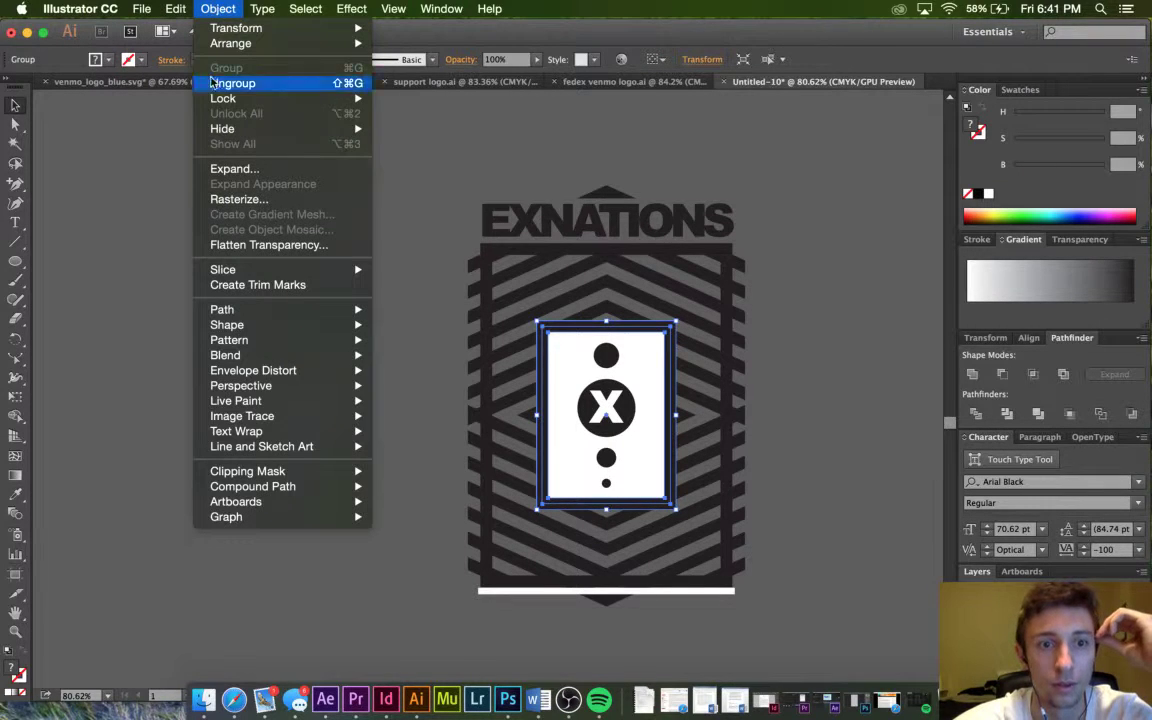
{"action": "left_click", "coordinate": [225, 168]}
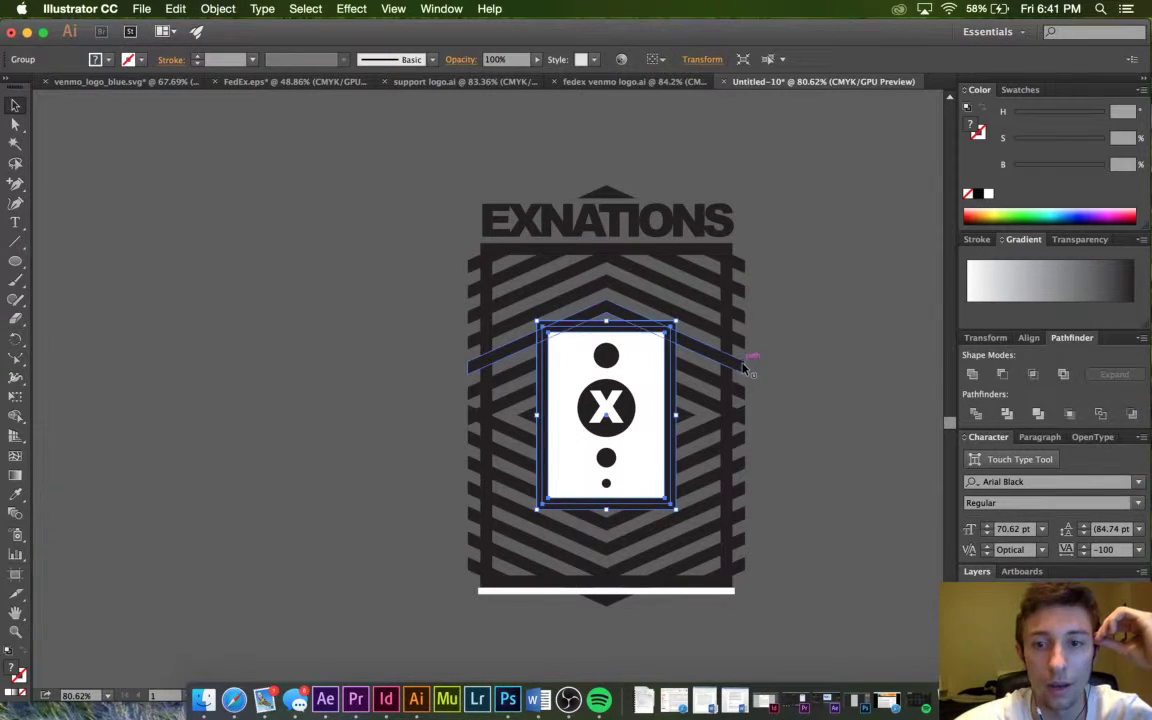
Copy the expanded panel onto the empty canvas beside the artwork, try Minus Front on the copy, and undo the subtraction.
{"action": "left_click", "coordinate": [683, 386]}
{"action": "left_click", "coordinate": [652, 368]}
{"action": "left_click_drag", "start_coordinate": [652, 368], "coordinate": [344, 363]}
{"action": "left_click", "coordinate": [336, 184]}
{"action": "left_click", "coordinate": [350, 340]}
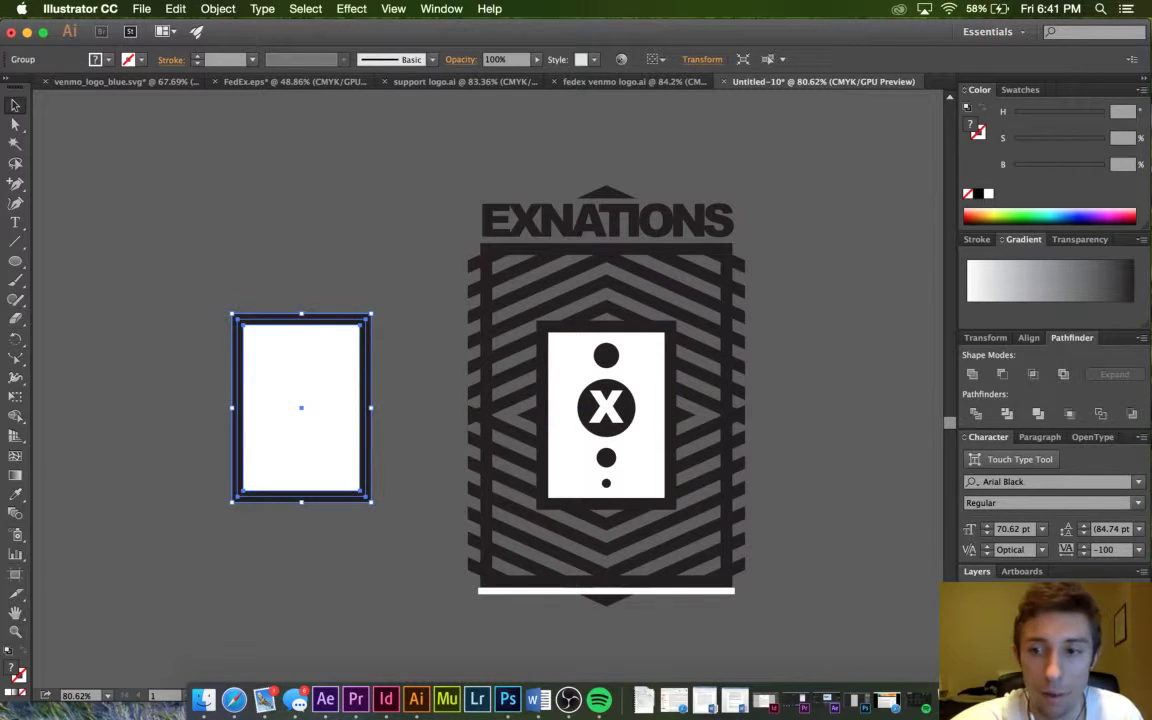
{"action": "left_click", "coordinate": [1003, 374]}
{"action": "left_click", "coordinate": [862, 453]}
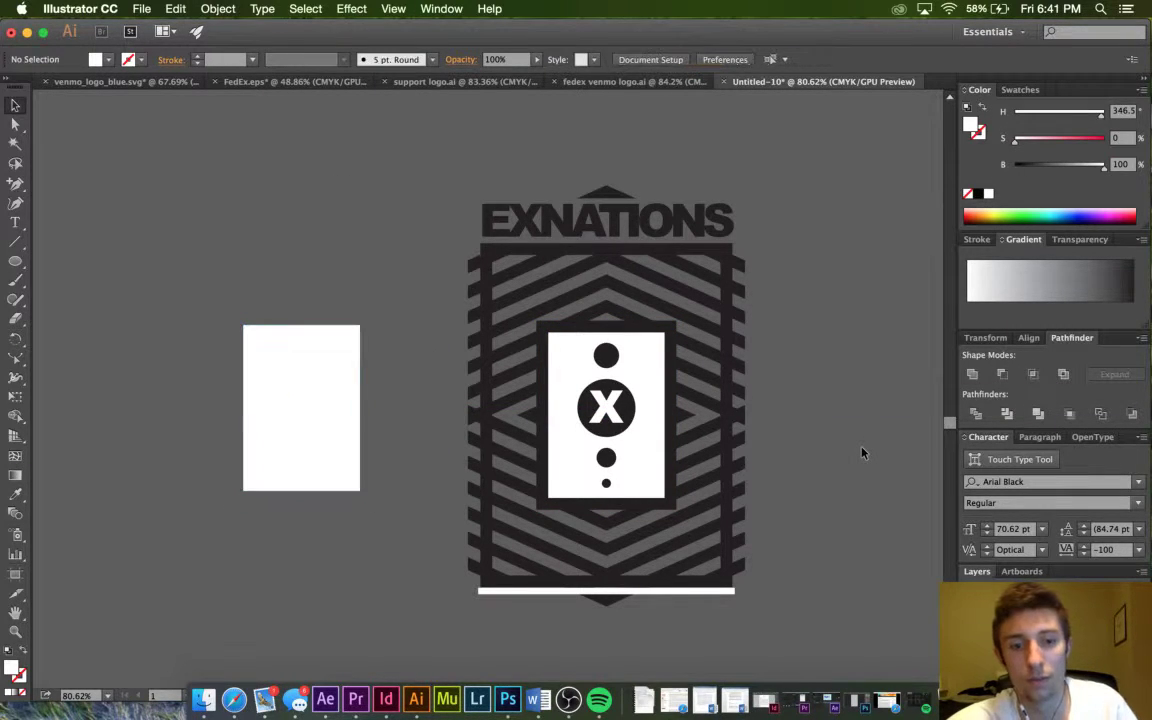
{"action": "key", "text": "super+z"}
{"action": "left_click", "coordinate": [384, 275]}
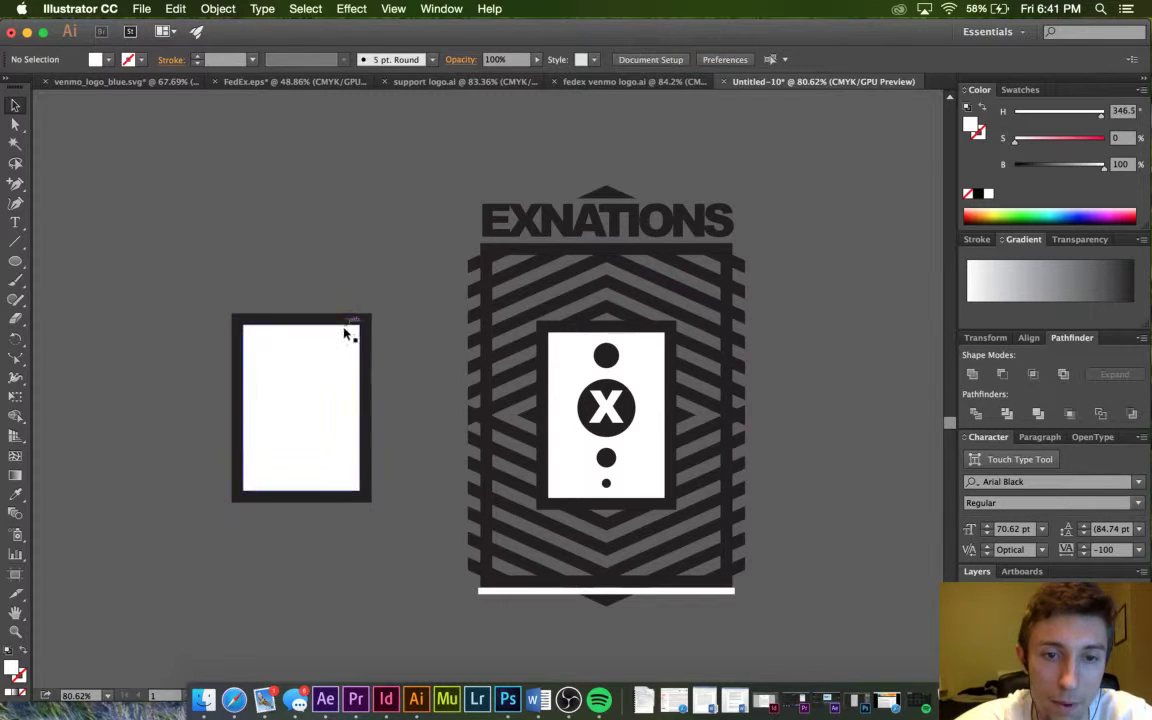
Try deleting the white rectangle inside the copied panel's group, undo the deletion, and exit the group.
{"action": "double_click", "coordinate": [343, 338]}
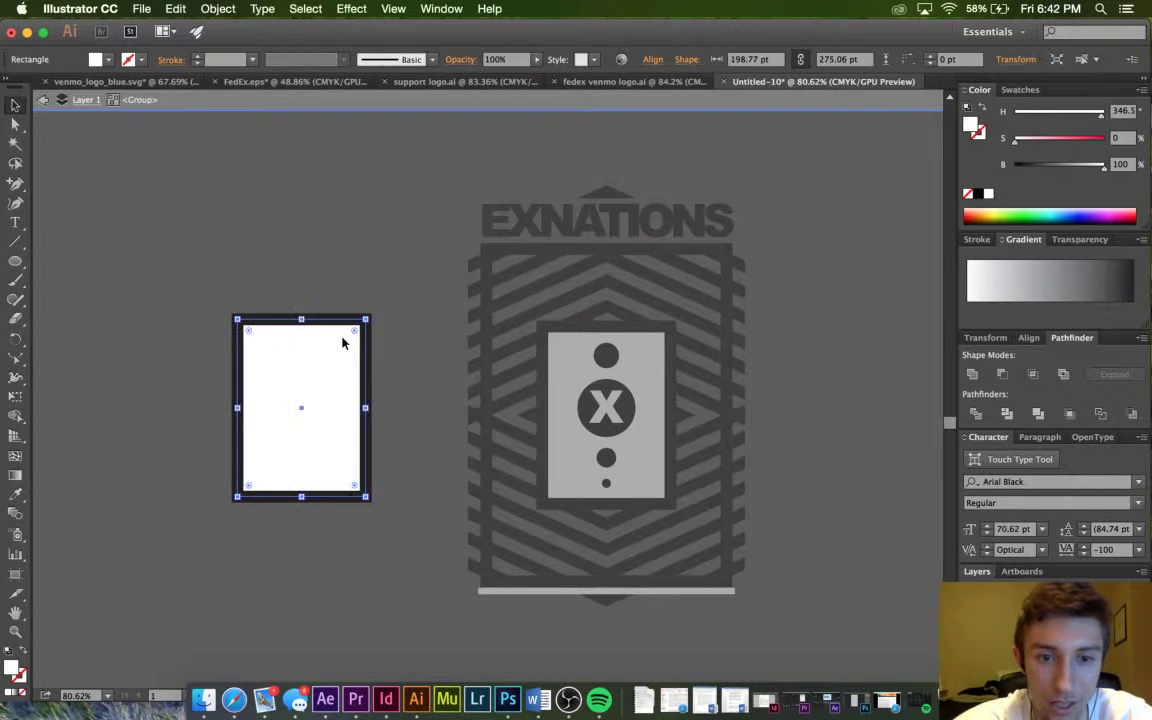
{"action": "key", "text": "Delete"}
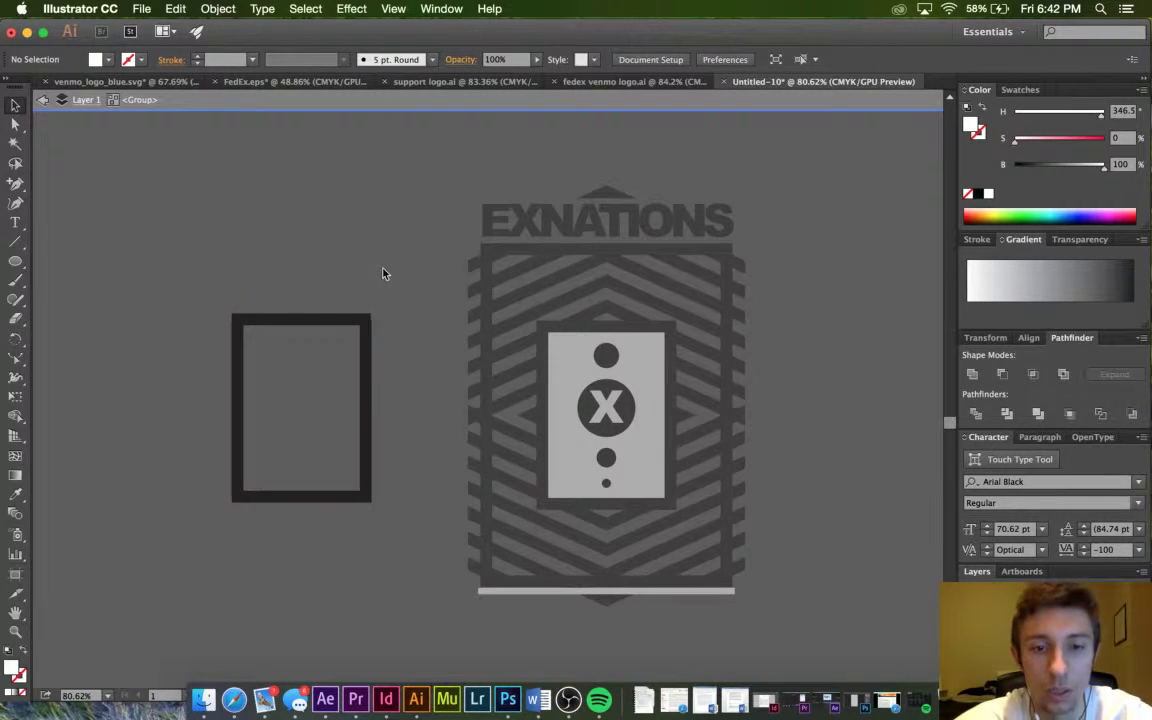
{"action": "key", "text": "ctrl+z"}
{"action": "double_click", "coordinate": [383, 275]}
Ungroup the copied panel and delete both its white rectangle and its dark frame.
{"action": "left_click", "coordinate": [340, 370]}
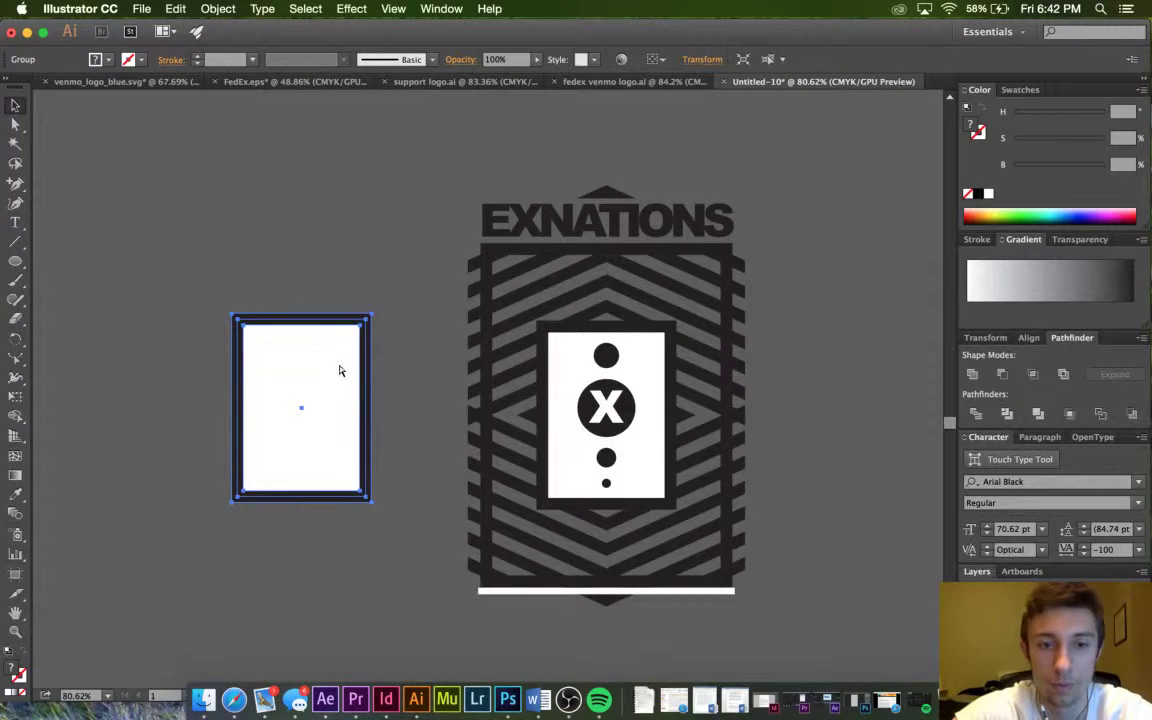
{"action": "key", "text": "ctrl+shift+g"}
{"action": "left_click", "coordinate": [366, 258]}
{"action": "left_click", "coordinate": [336, 390]}
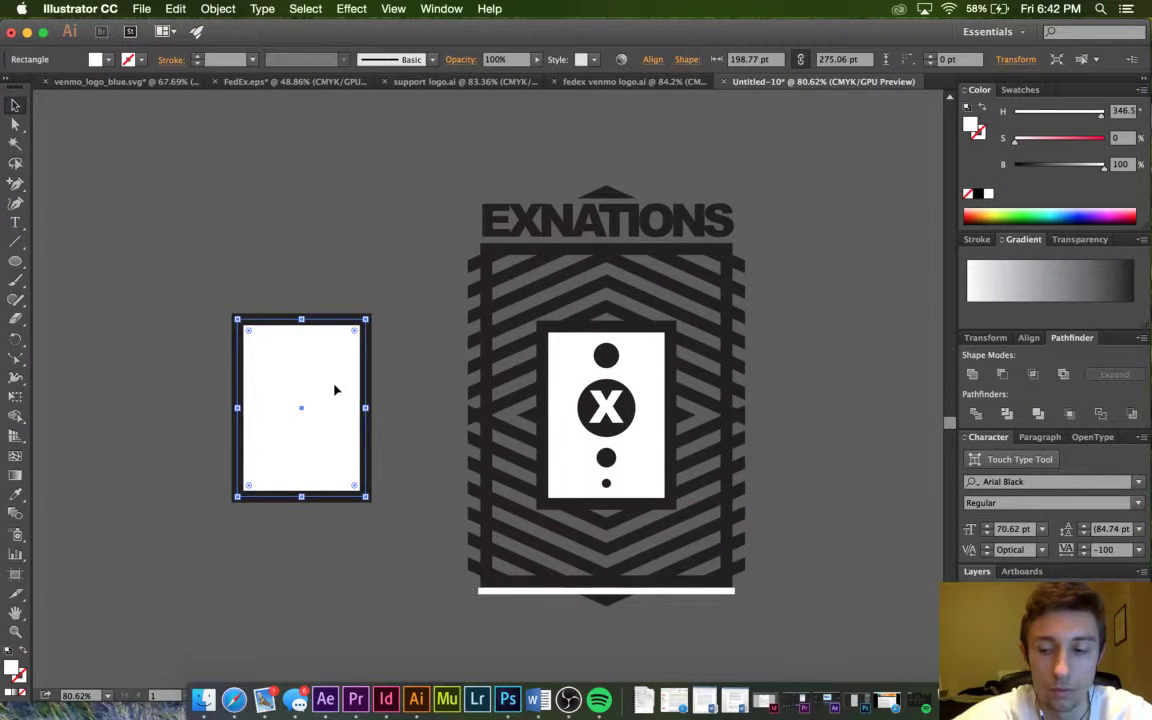
{"action": "key", "text": "Delete"}
{"action": "left_click_drag", "start_coordinate": [289, 202], "coordinate": [273, 185]}
{"action": "key", "text": "Delete"}
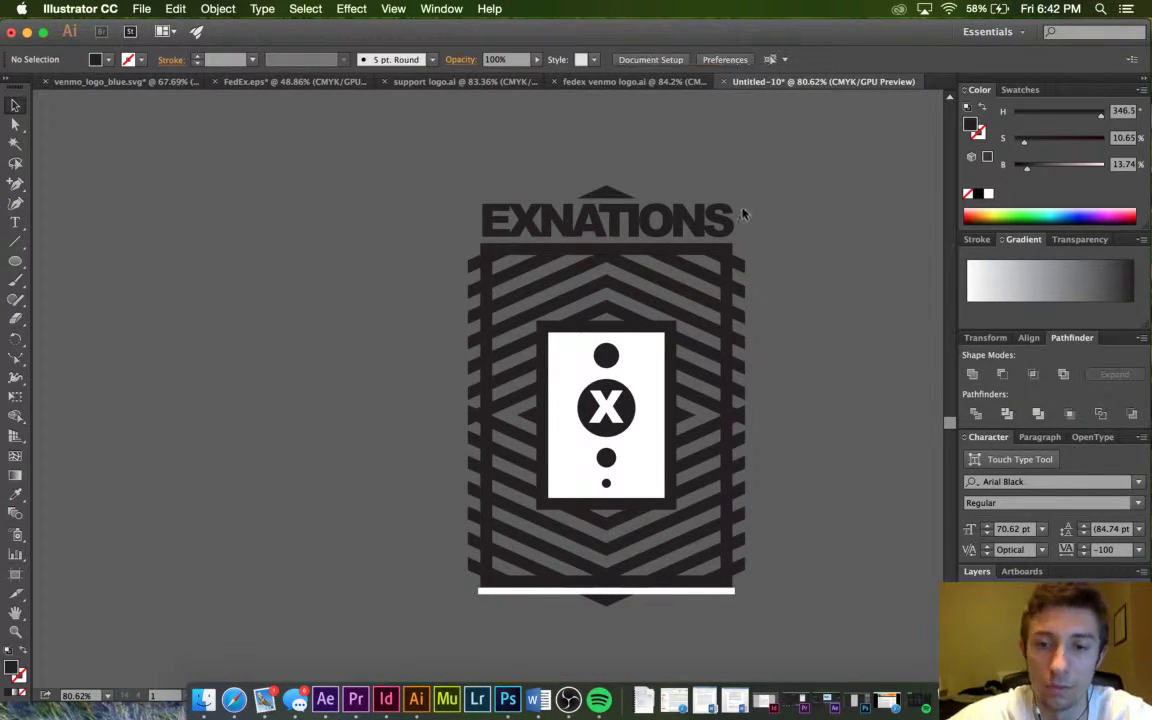
Ungroup the expanded centre panel and make the chevron stripe group a compound path.
{"action": "left_click", "coordinate": [656, 367]}
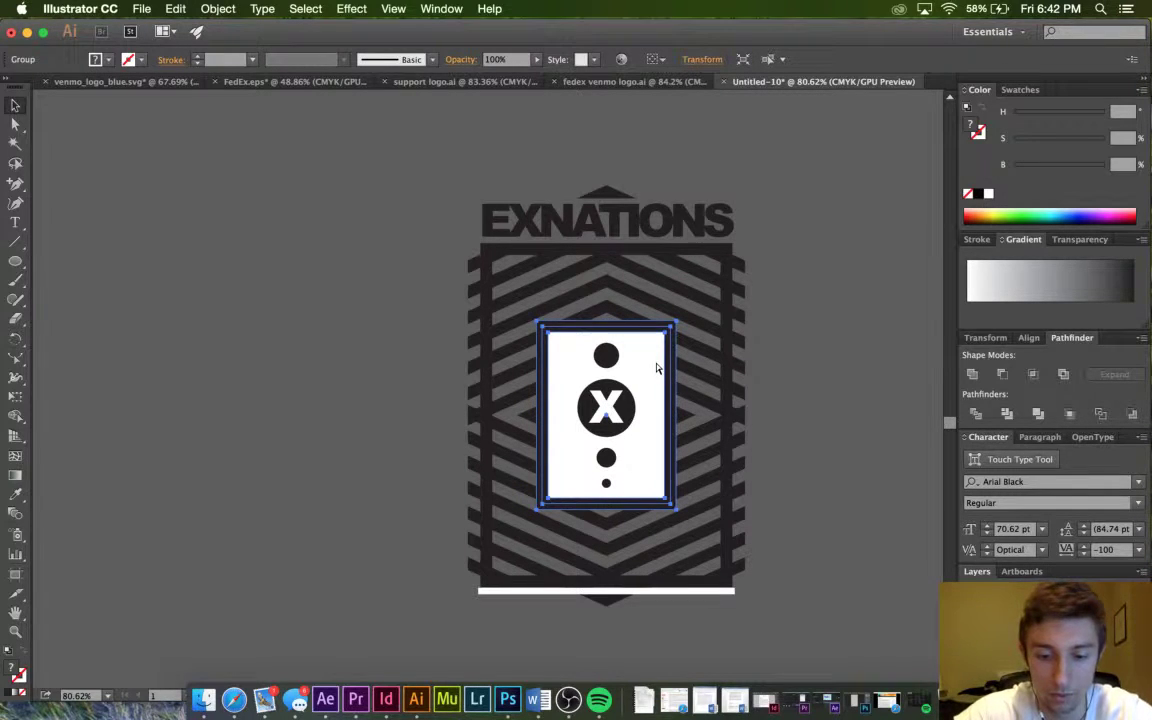
{"action": "left_click", "coordinate": [764, 347]}
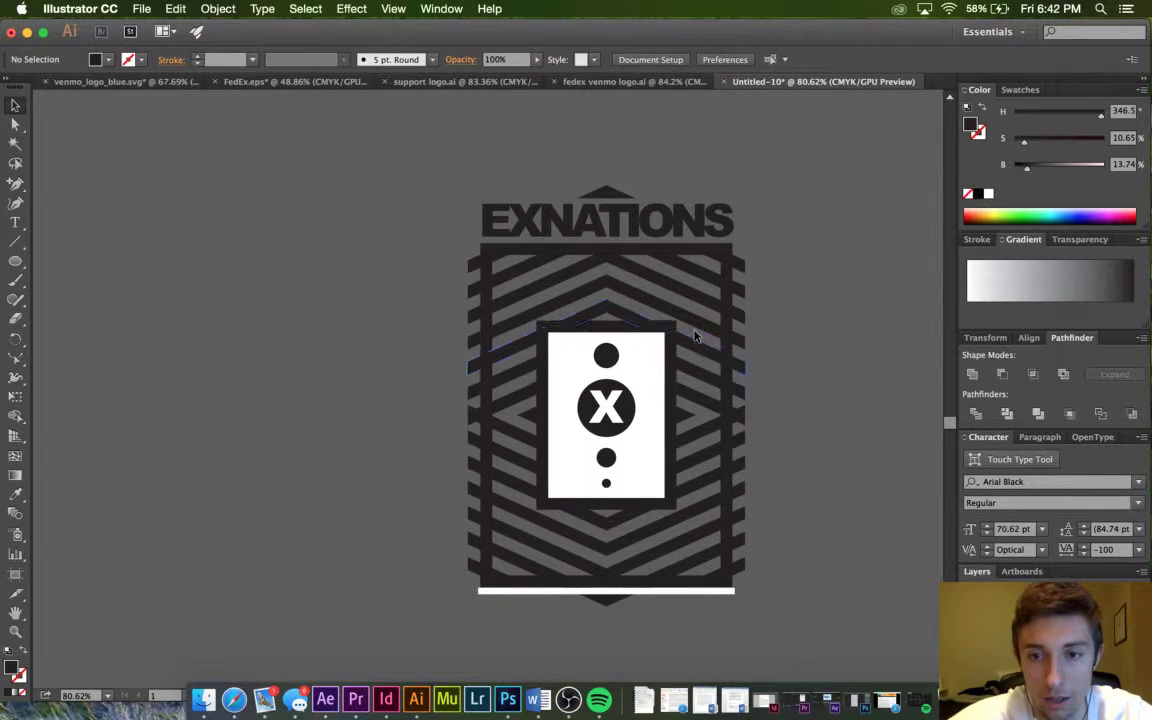
{"action": "left_click", "coordinate": [697, 336]}
{"action": "left_click", "coordinate": [222, 8]}
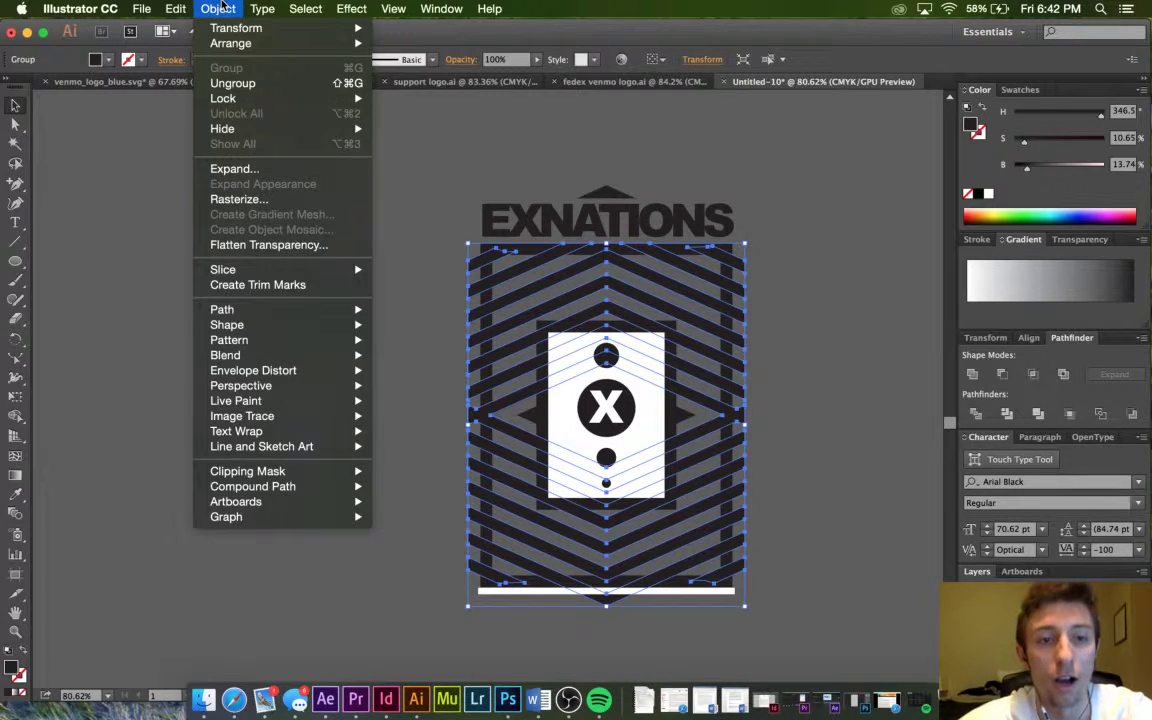
{"action": "mouse_move", "coordinate": [300, 486]}
{"action": "left_click", "coordinate": [405, 486]}
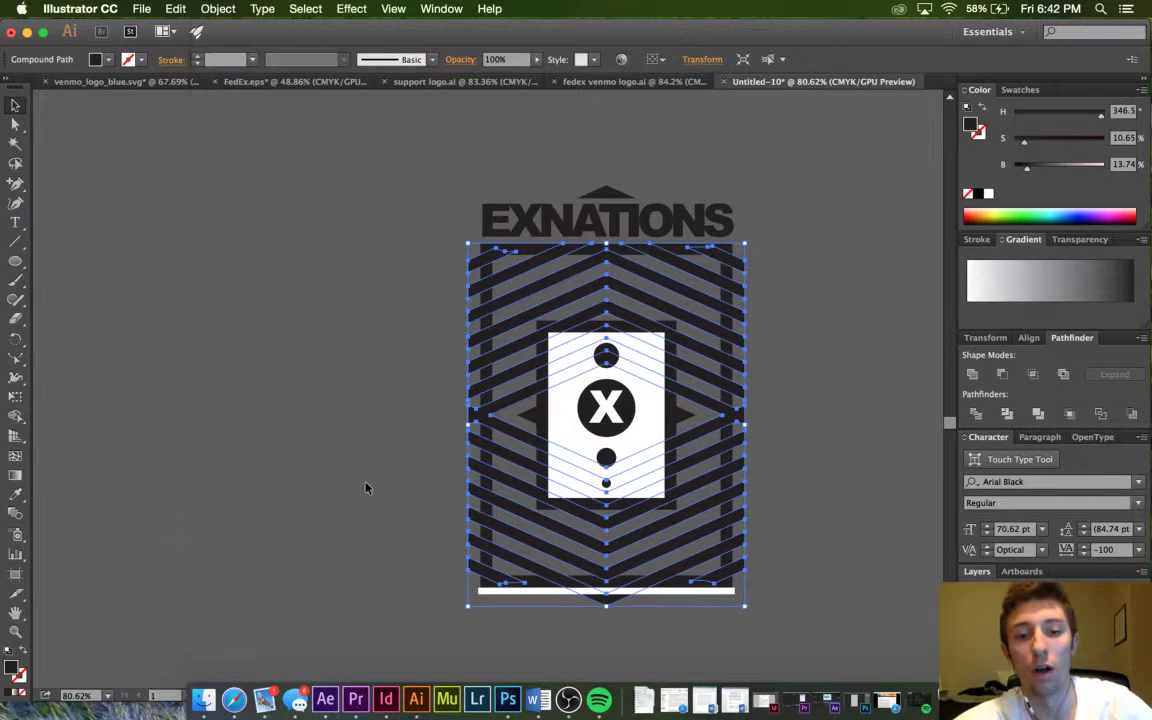
{"action": "left_click", "coordinate": [328, 433]}
Try subtracting the white panel rectangle and chevron stripes from each other with Minus Front, and undo the operation.
{"action": "left_click", "coordinate": [648, 441]}
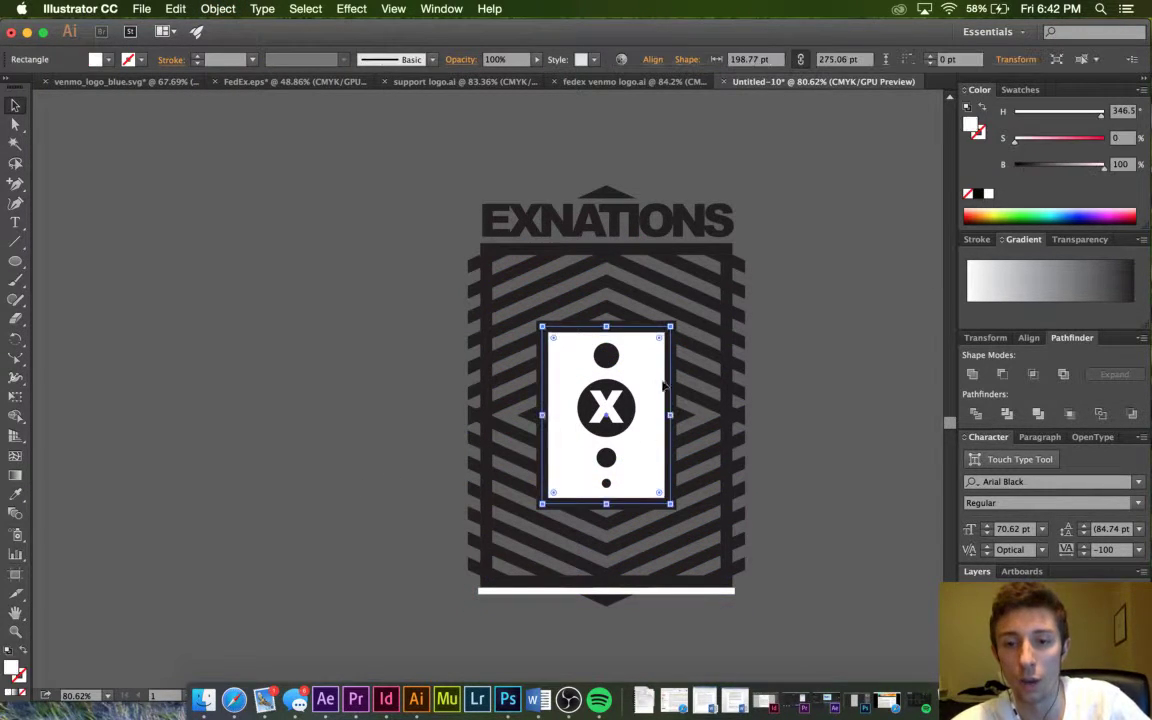
{"action": "left_click", "coordinate": [690, 325], "text": "shift"}
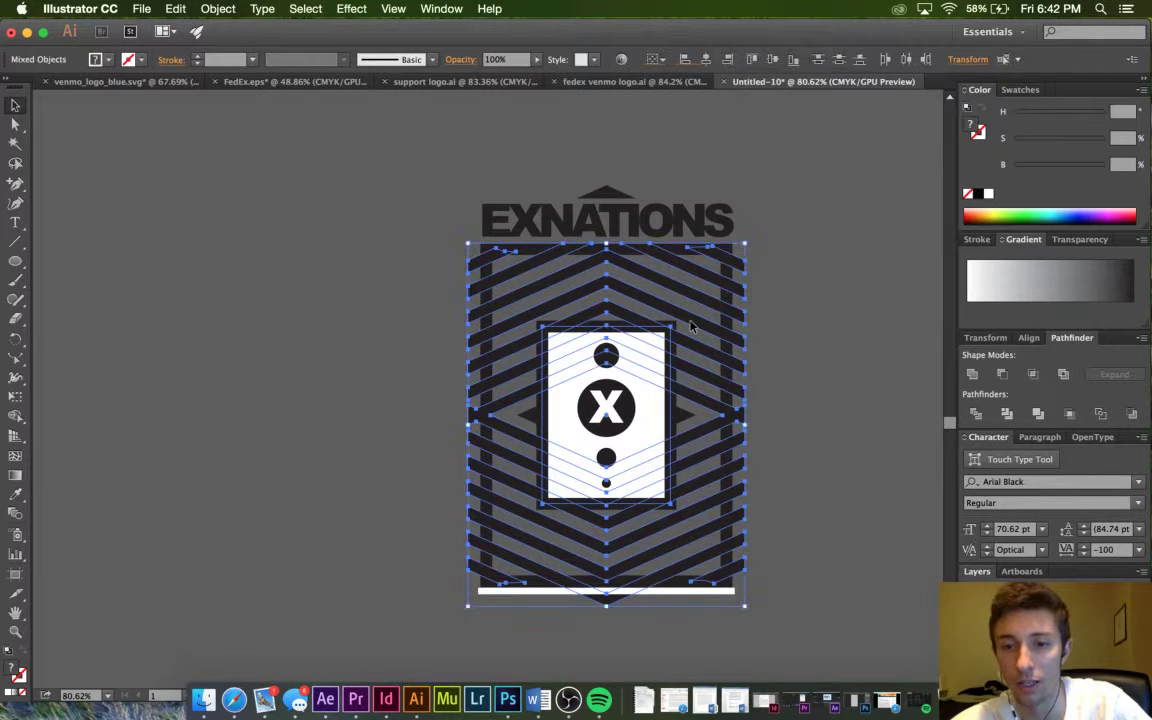
{"action": "left_click", "coordinate": [1002, 374]}
{"action": "left_click", "coordinate": [857, 432]}
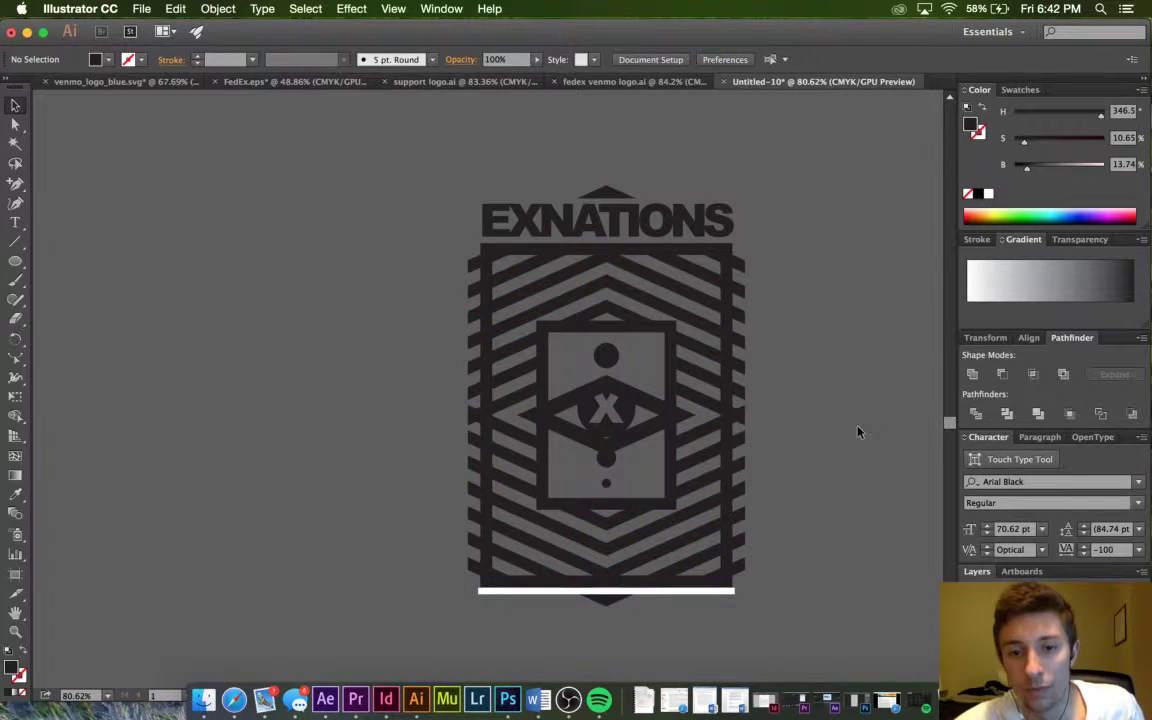
{"action": "key", "text": "super+z"}
{"action": "left_click", "coordinate": [857, 432]}
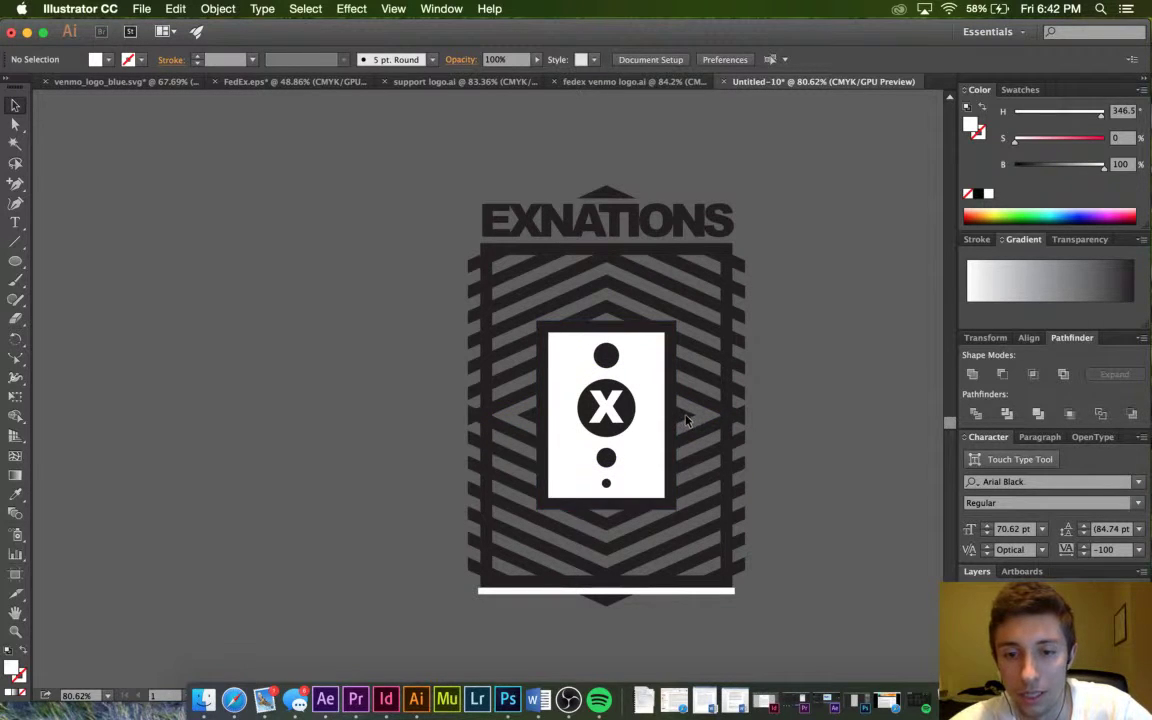
Expand the fill and stroke of the small diamond outline group behind the copied poster's centre panel.
{"action": "scroll", "coordinate": [680, 420], "scroll_direction": "up", "scroll_amount": 3}
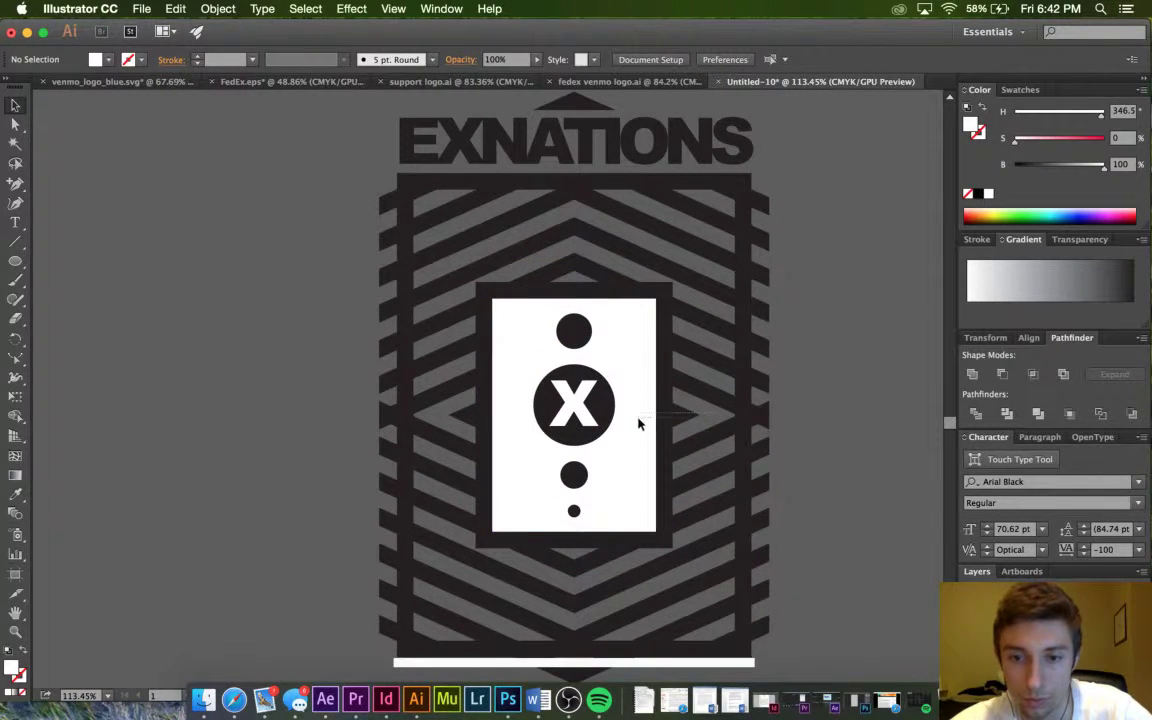
{"action": "left_click", "coordinate": [638, 424]}
{"action": "left_click", "coordinate": [666, 456], "text": "shift"}
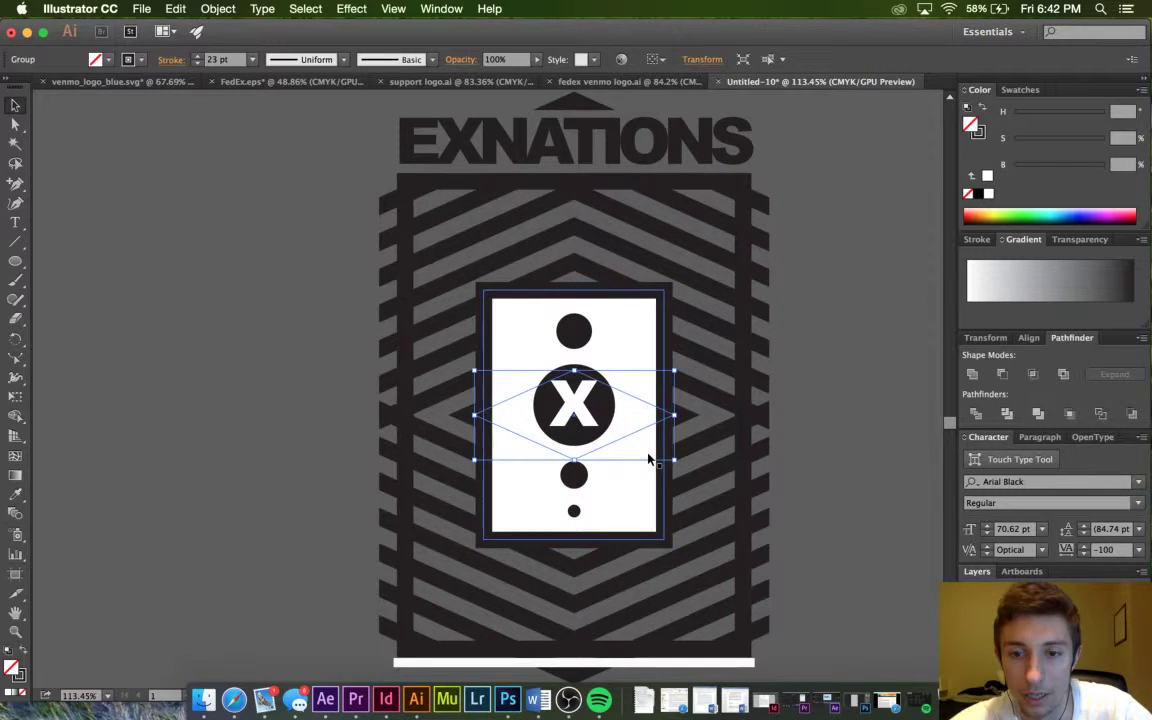
{"action": "scroll", "coordinate": [880, 438], "scroll_direction": "down", "scroll_amount": 4}
{"action": "scroll", "coordinate": [880, 438], "scroll_direction": "down", "scroll_amount": 1}
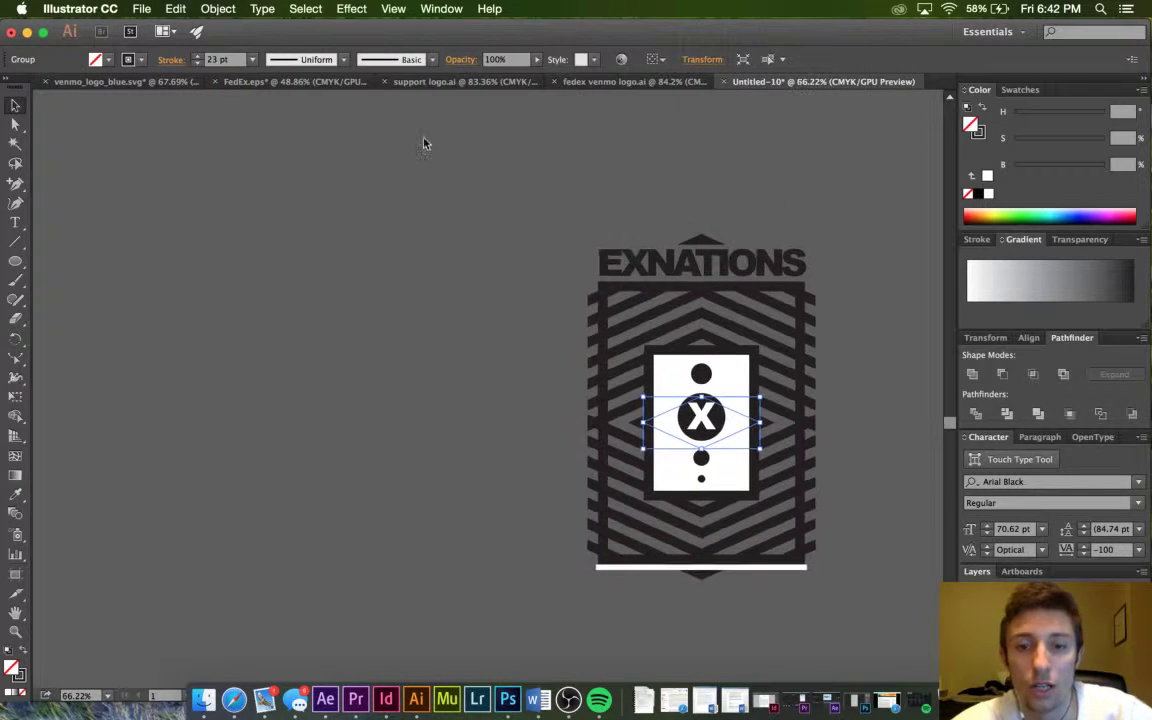
{"action": "left_click", "coordinate": [228, 8]}
{"action": "left_click", "coordinate": [262, 167]}
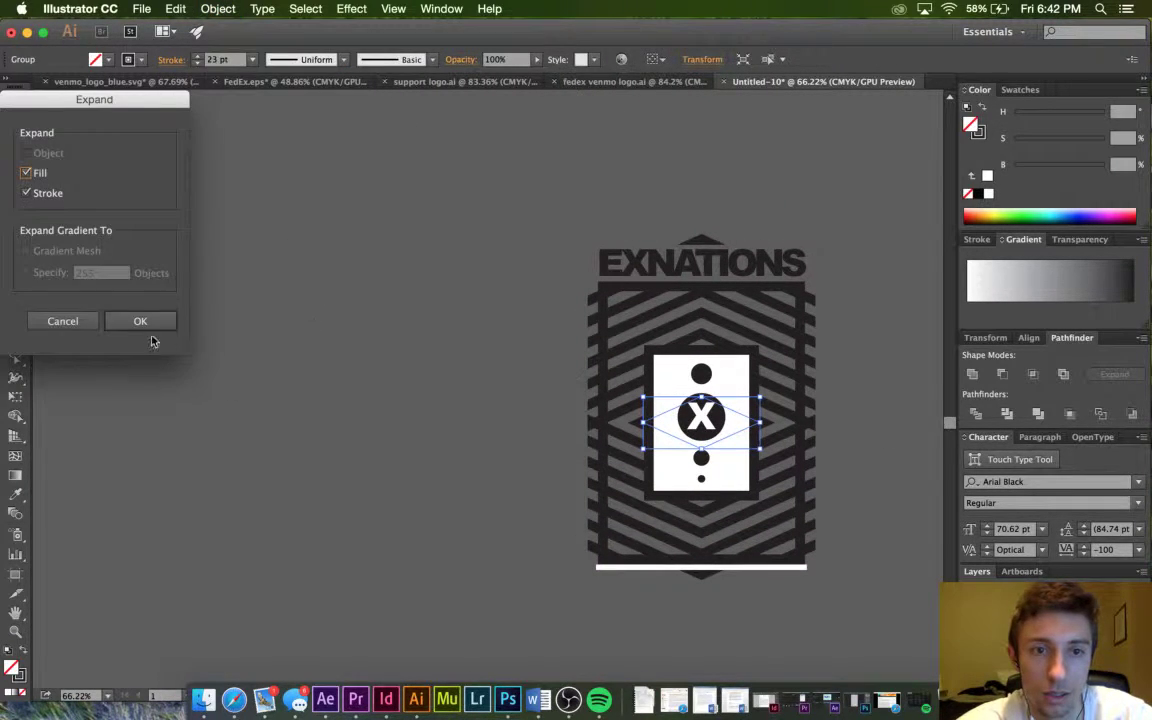
{"action": "left_click", "coordinate": [148, 329]}
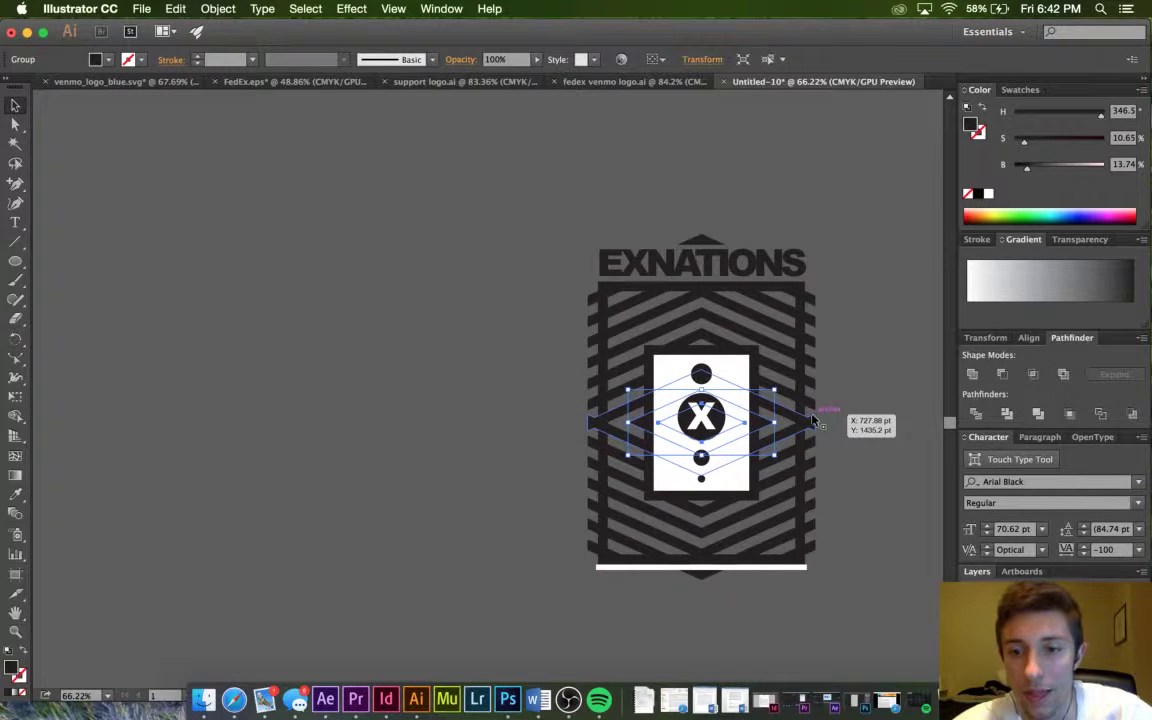
Combine the expanded centre diamonds with the surrounding chevron stripes into one compound path.
{"action": "left_click", "coordinate": [815, 423], "text": "shift"}
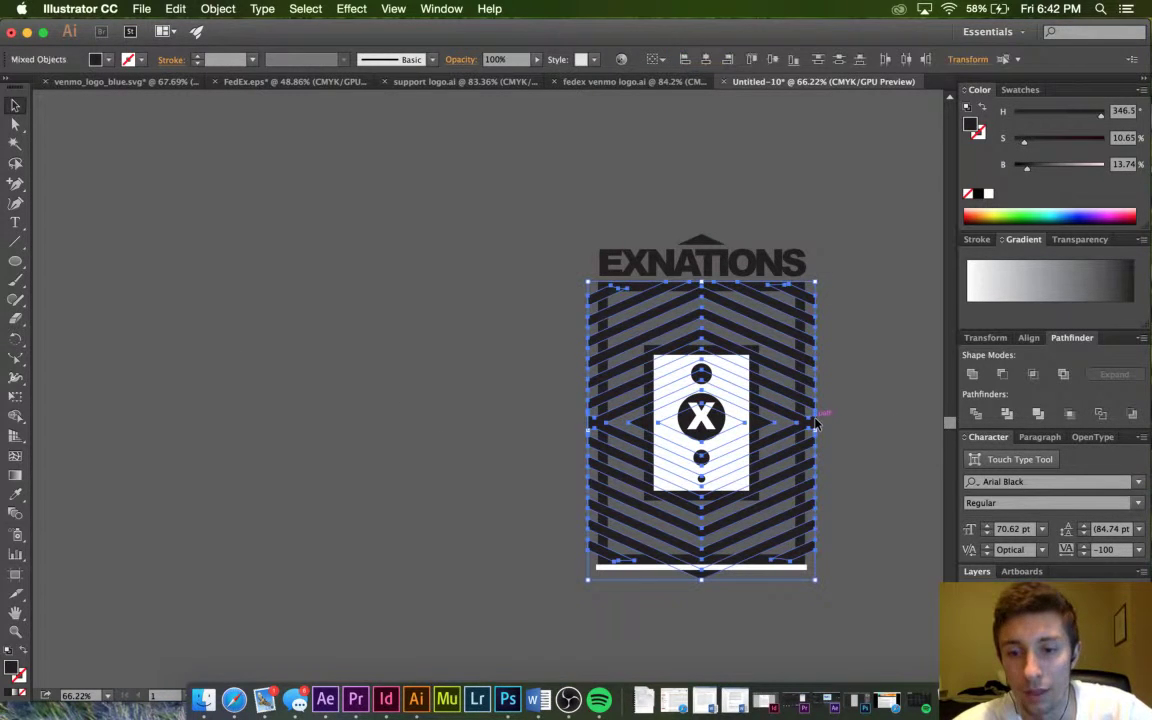
{"action": "left_click", "coordinate": [378, 386]}
{"action": "left_click", "coordinate": [640, 424]}
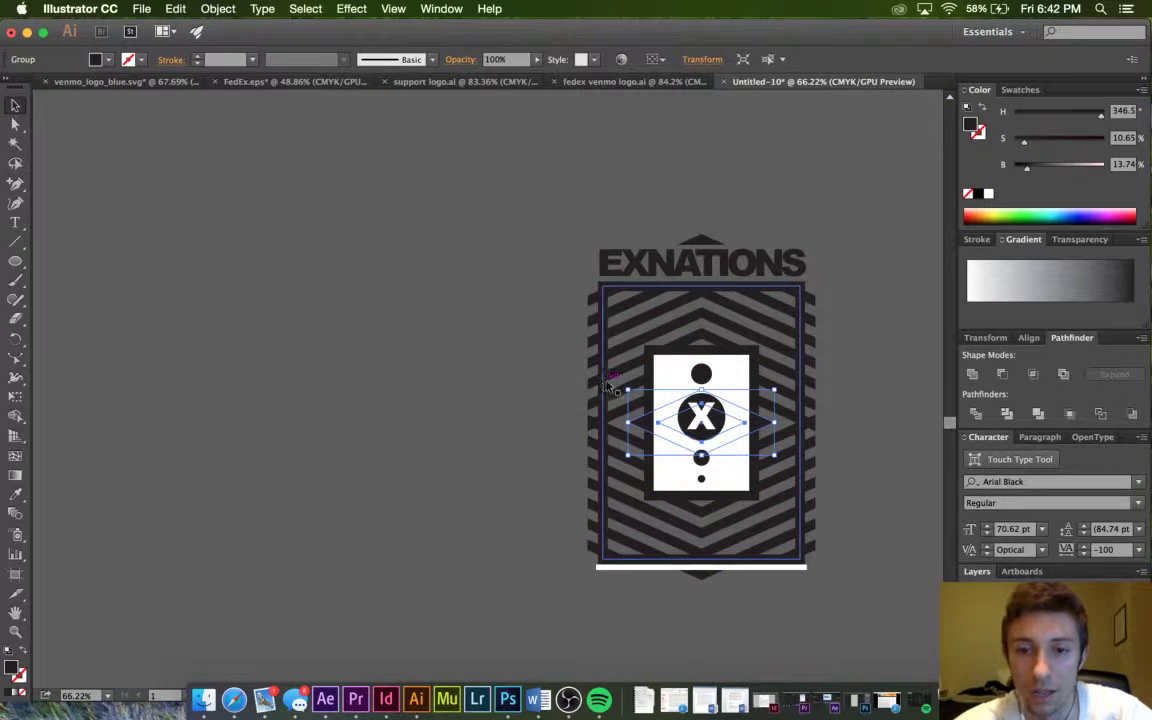
{"action": "left_click", "coordinate": [622, 388], "text": "shift"}
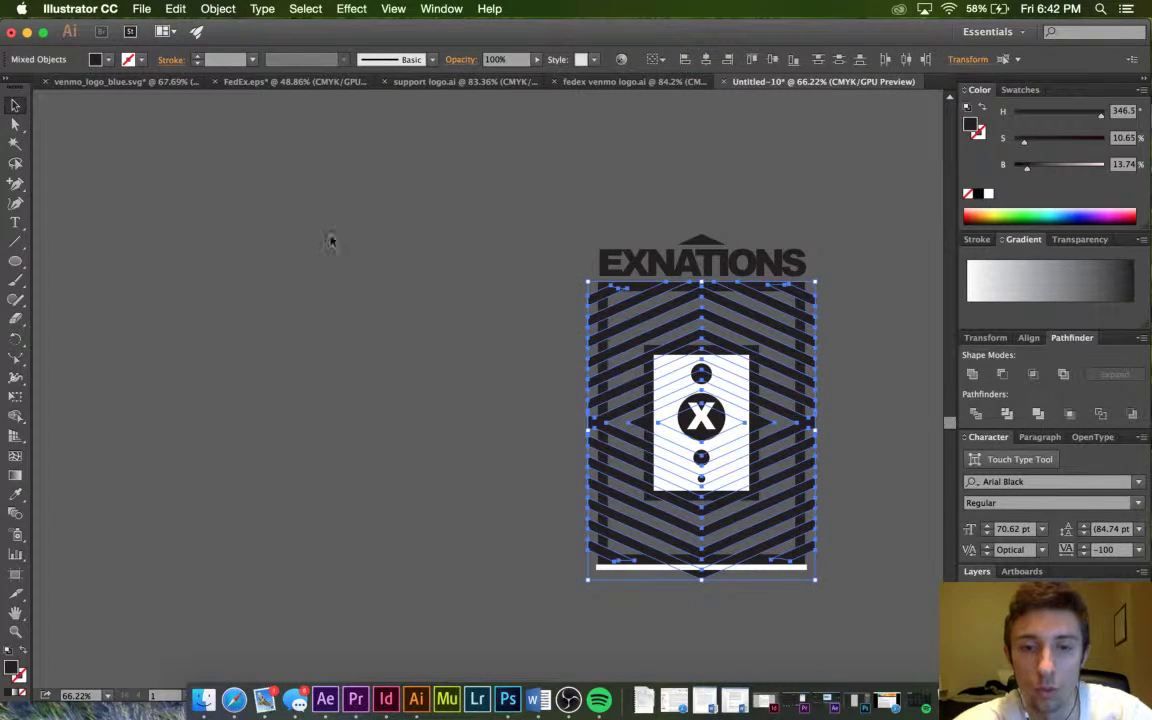
{"action": "left_click", "coordinate": [205, 8]}
{"action": "mouse_move", "coordinate": [320, 486]}
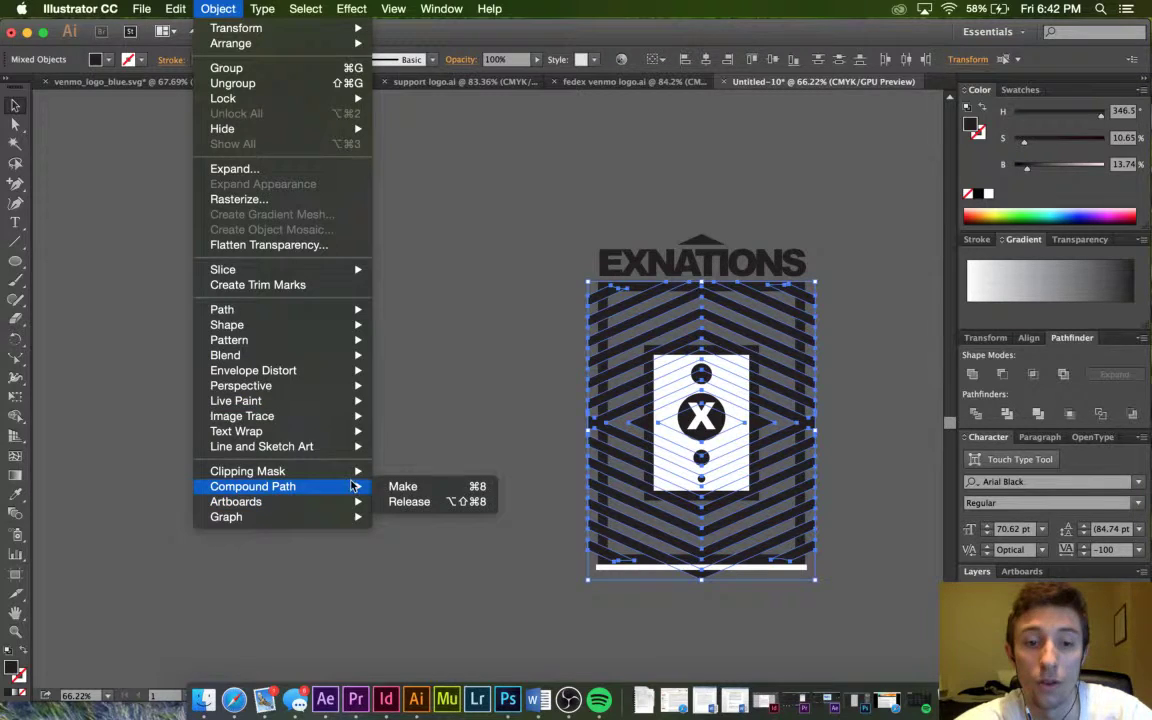
{"action": "left_click", "coordinate": [390, 486]}
{"action": "left_click", "coordinate": [882, 405]}
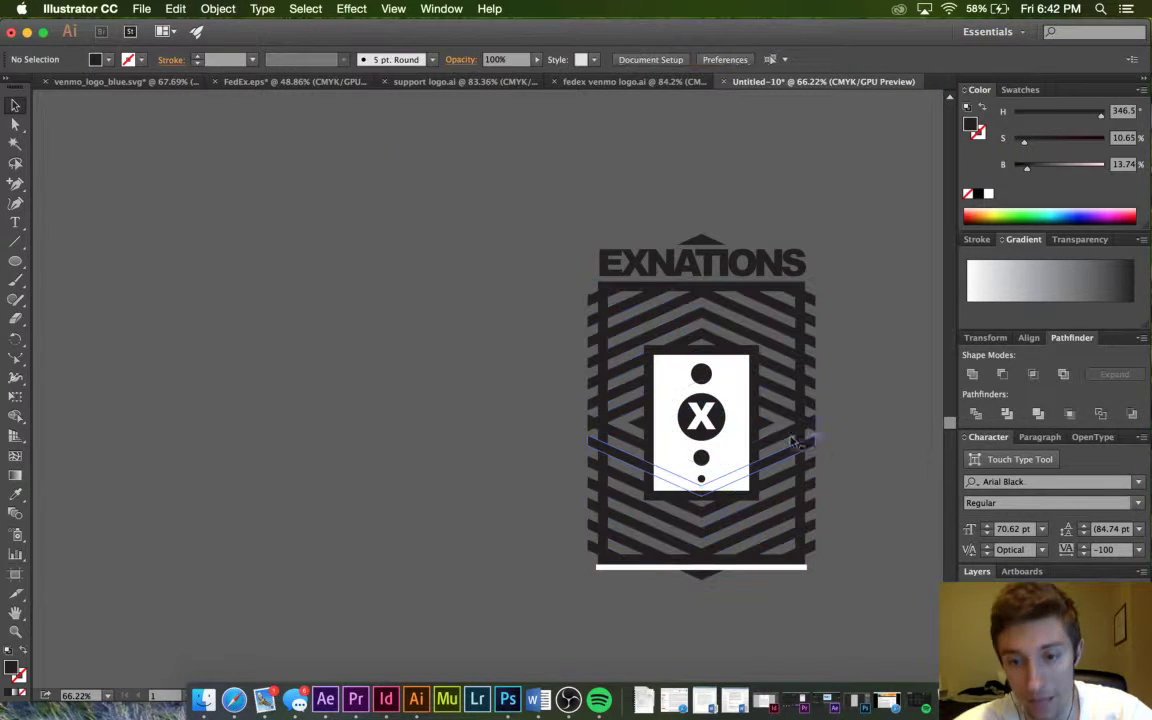
Subtract the white centre panel rectangle from the chevron stripes with Minus Front.
{"action": "left_click", "coordinate": [730, 437]}
{"action": "left_click", "coordinate": [705, 333], "text": "shift"}
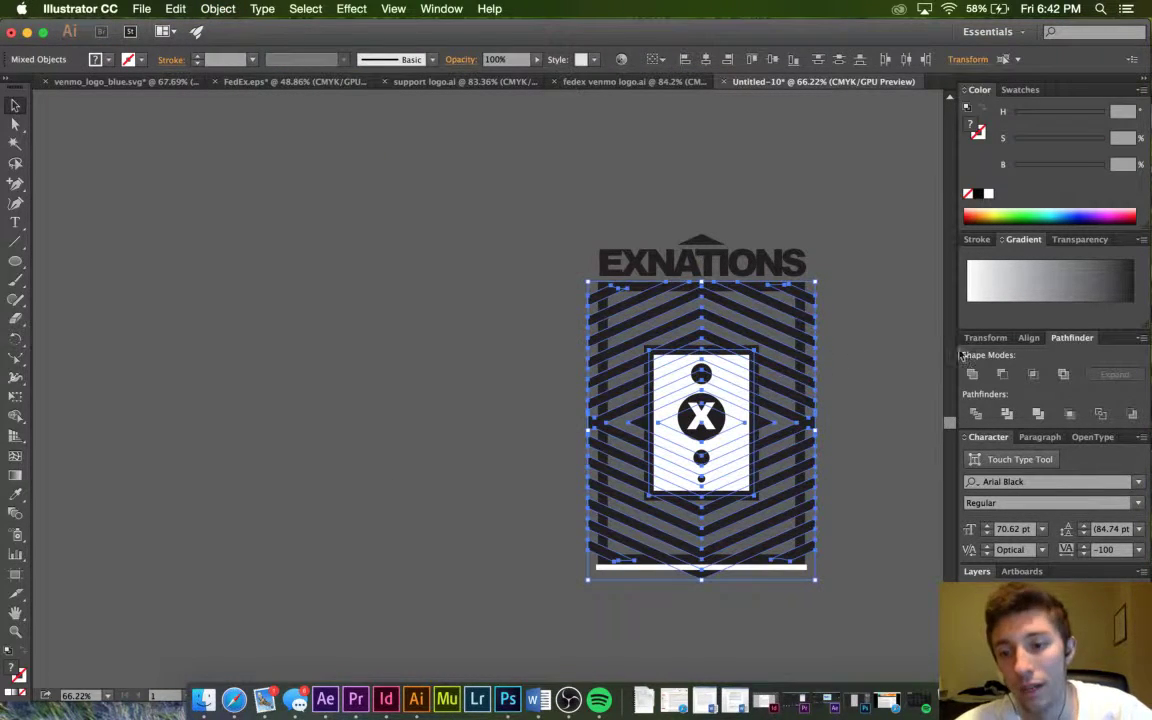
{"action": "left_click", "coordinate": [1007, 374]}
{"action": "left_click", "coordinate": [832, 414]}
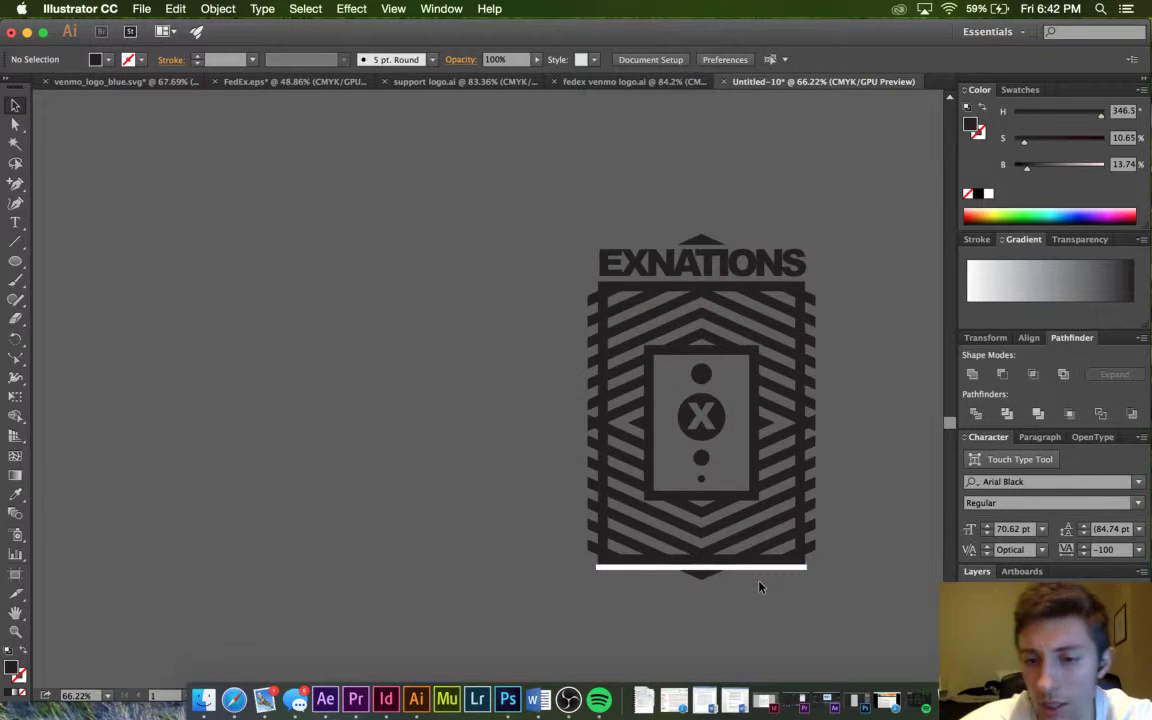
Make the cut chevron stripe group a compound path again.
{"action": "scroll", "coordinate": [719, 577], "scroll_direction": "up", "scroll_amount": 5}
{"action": "scroll", "coordinate": [714, 582], "scroll_direction": "up", "scroll_amount": 8}
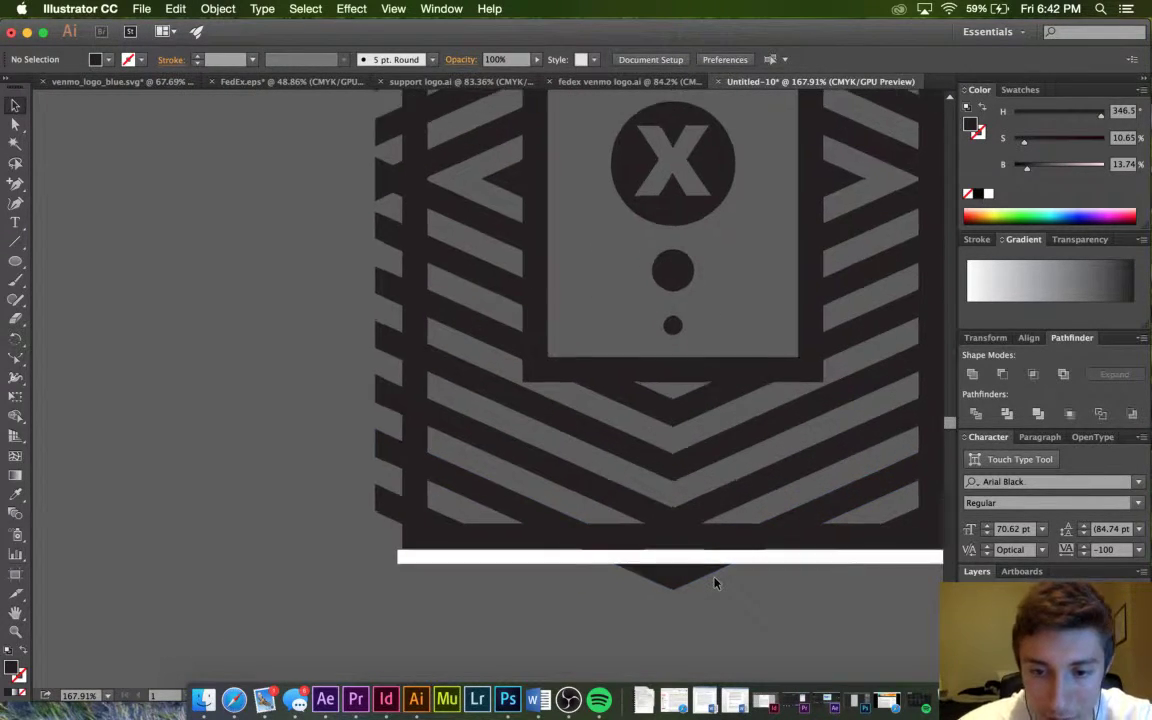
{"action": "left_click_drag", "start_coordinate": [579, 498], "coordinate": [579, 492]}
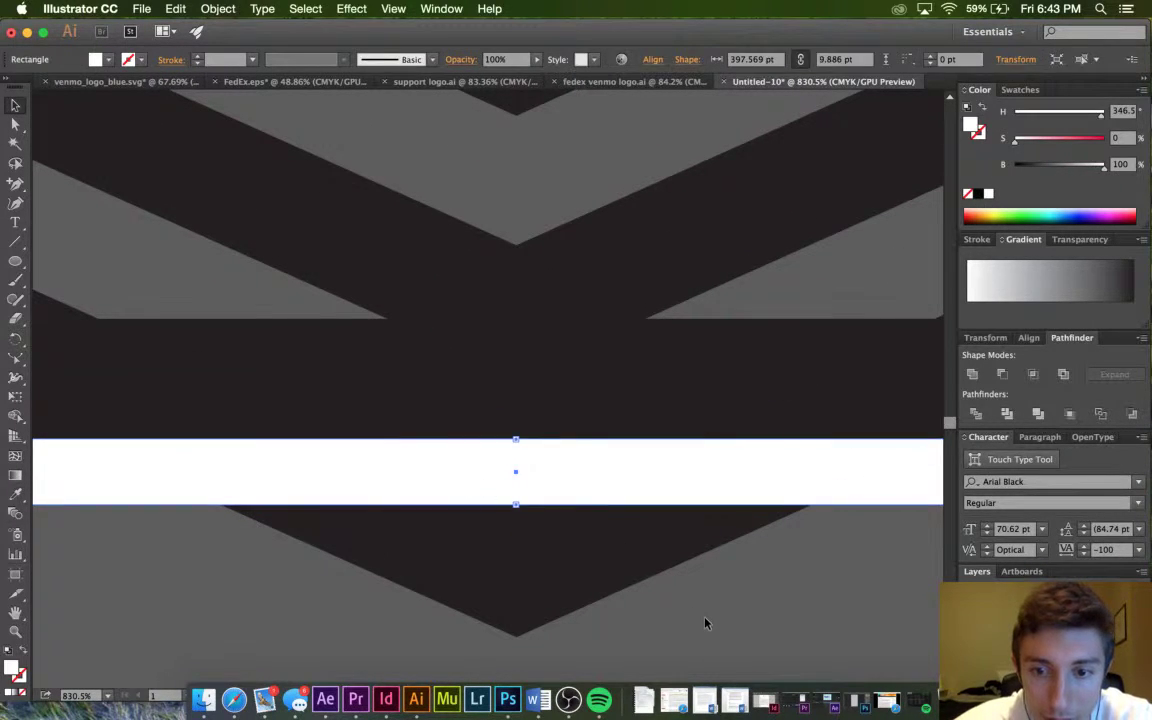
{"action": "left_click", "coordinate": [705, 620]}
{"action": "scroll", "coordinate": [705, 620], "scroll_direction": "down", "scroll_amount": 6}
{"action": "left_click", "coordinate": [682, 602]}
{"action": "scroll", "coordinate": [682, 602], "scroll_direction": "down", "scroll_amount": 4}
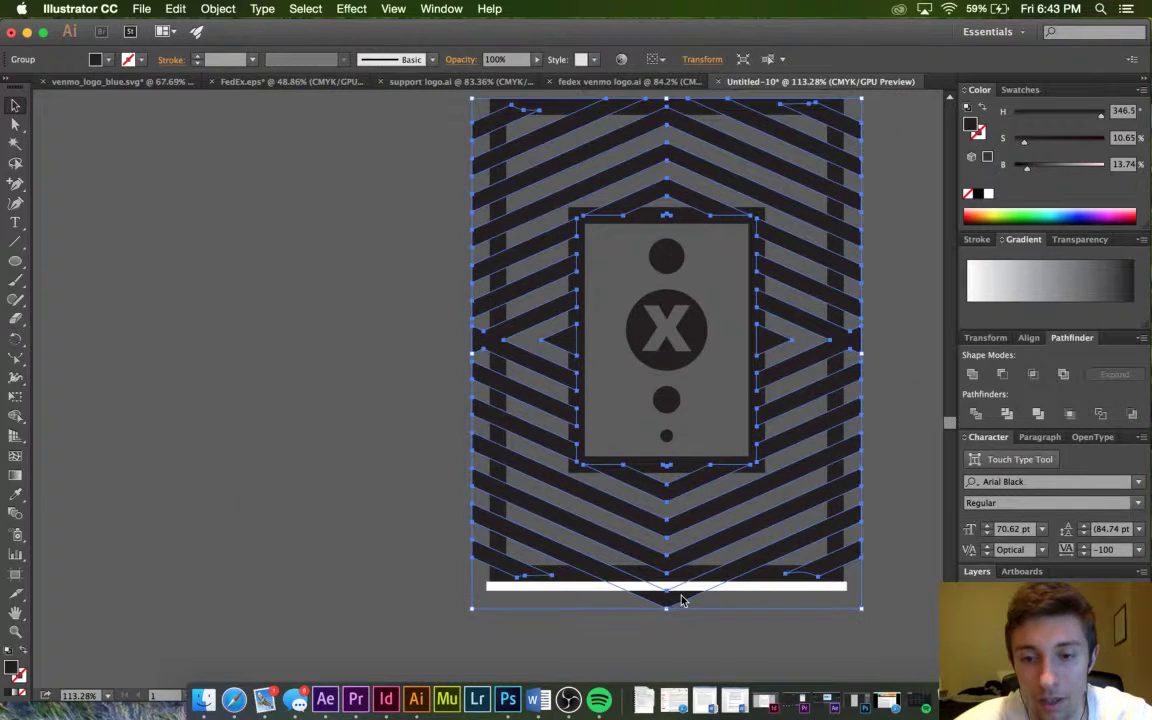
{"action": "left_click", "coordinate": [218, 9]}
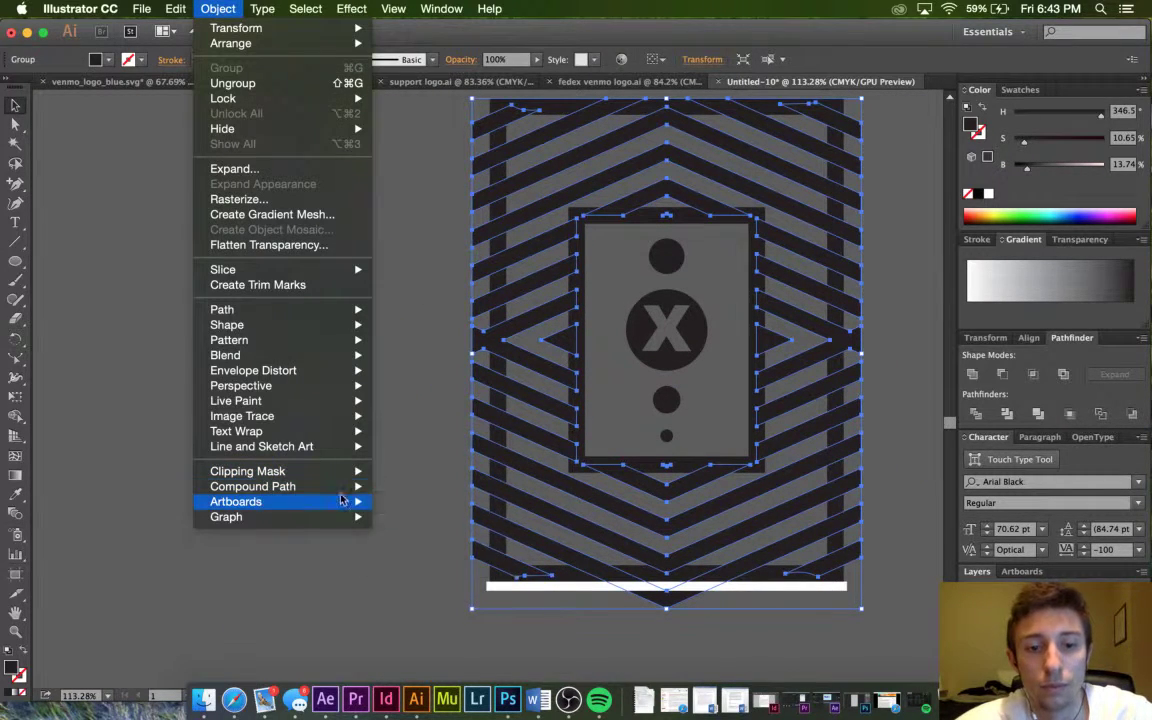
{"action": "left_click", "coordinate": [393, 487]}
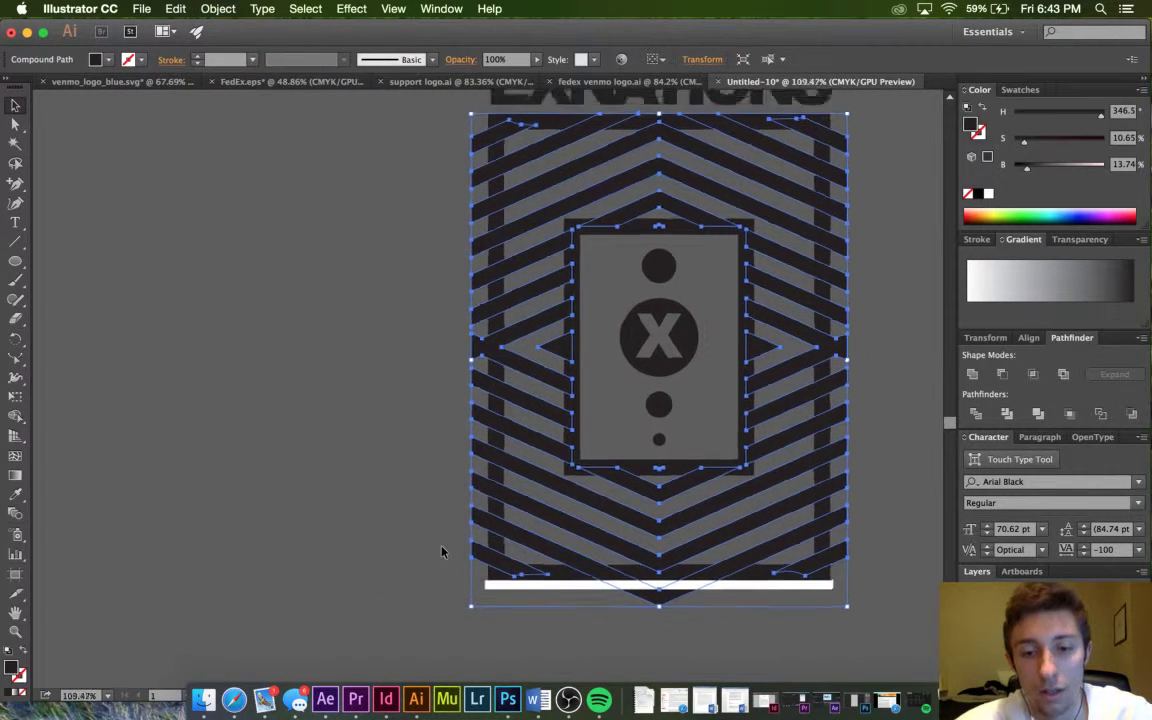
Subtract the white bar below the frame from the chevron compound path with Minus Front.
{"action": "scroll", "coordinate": [442, 542], "scroll_direction": "down", "scroll_amount": 2}
{"action": "left_click", "coordinate": [524, 590]}
{"action": "left_click", "coordinate": [521, 577]}
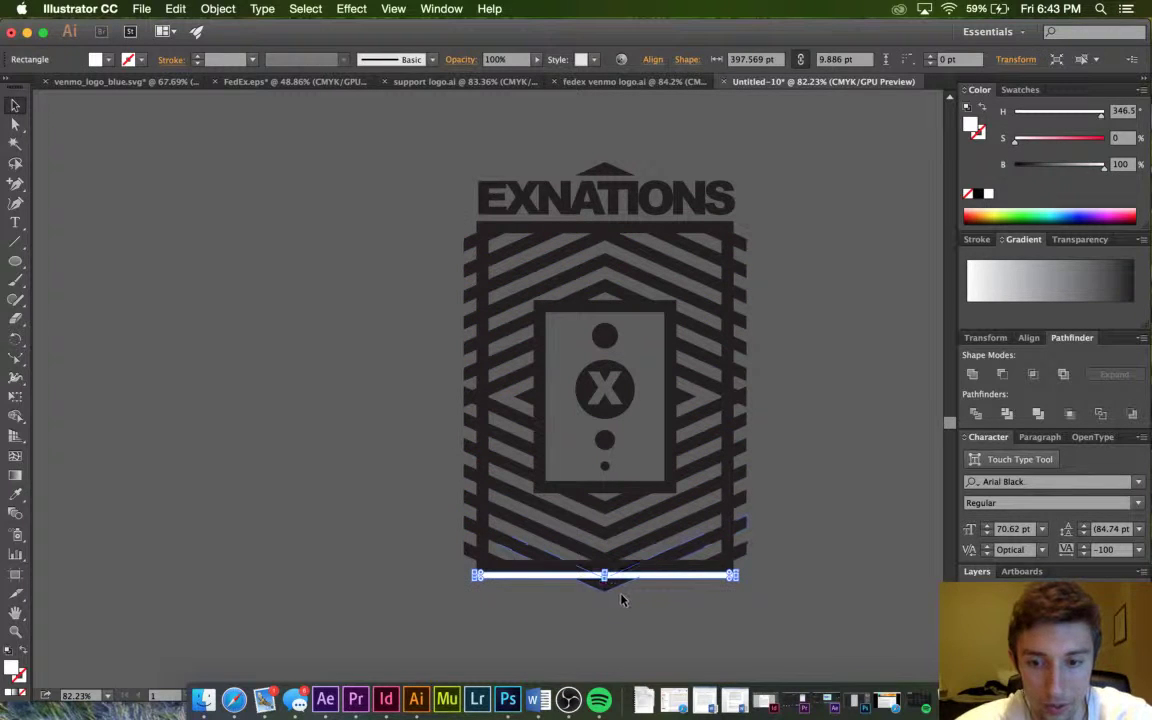
{"action": "left_click_drag", "start_coordinate": [610, 588], "coordinate": [765, 533]}
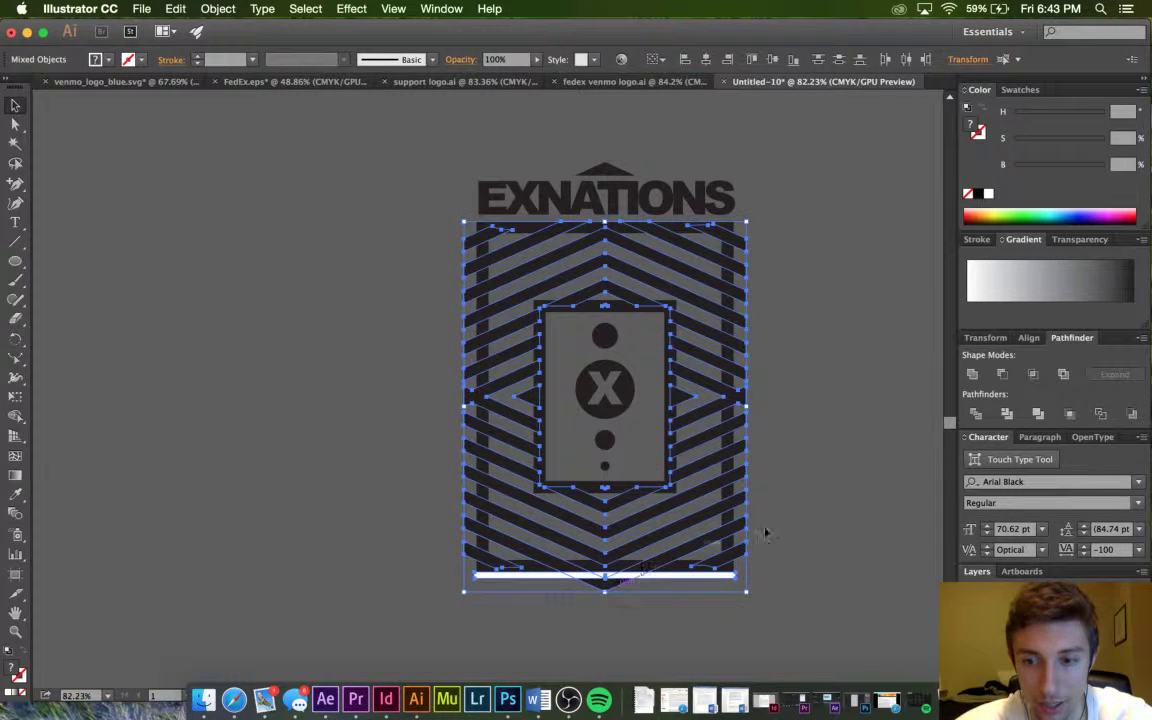
{"action": "left_click", "coordinate": [1003, 376]}
{"action": "left_click", "coordinate": [856, 432]}
{"action": "scroll", "coordinate": [856, 432], "scroll_direction": "down", "scroll_amount": 4}
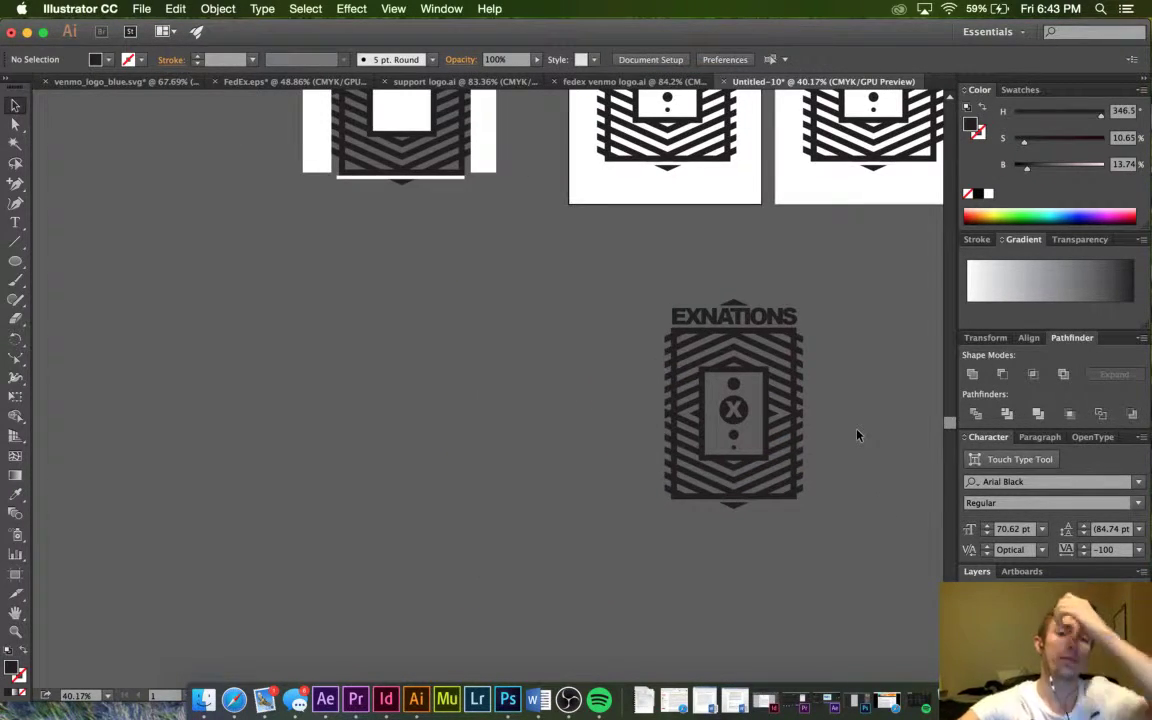
Recolour the cleaned-up copy's EXNATIONS title with the red sampled from the second poster's circle.
{"action": "scroll", "coordinate": [856, 432], "scroll_direction": "up", "scroll_amount": 2}
{"action": "scroll", "coordinate": [856, 432], "scroll_direction": "right", "scroll_amount": 2}
{"action": "left_click", "coordinate": [716, 372]}
{"action": "scroll", "coordinate": [716, 373], "scroll_direction": "right", "scroll_amount": 2}
{"action": "key", "text": "i"}
{"action": "scroll", "coordinate": [721, 365], "scroll_direction": "up", "scroll_amount": 3}
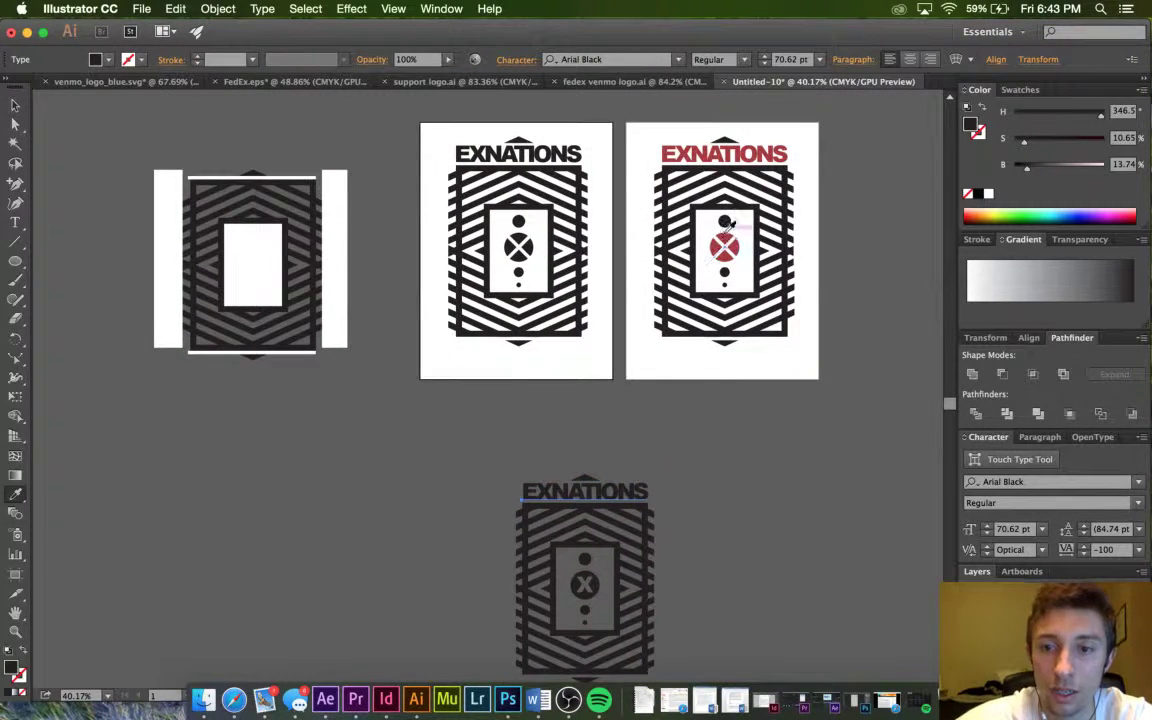
{"action": "left_click", "coordinate": [738, 244]}
{"action": "scroll", "coordinate": [684, 418], "scroll_direction": "down", "scroll_amount": 1}
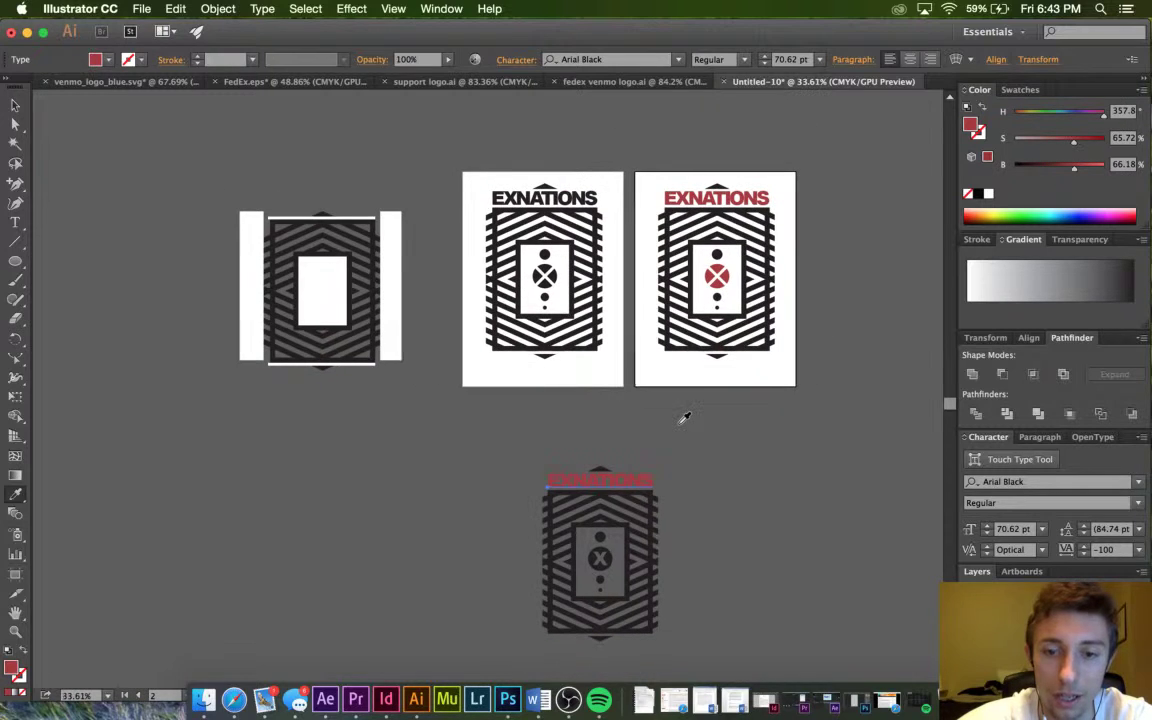
{"action": "left_click", "coordinate": [15, 104]}
{"action": "left_click", "coordinate": [350, 517]}
{"action": "scroll", "coordinate": [350, 517], "scroll_direction": "up", "scroll_amount": 2}
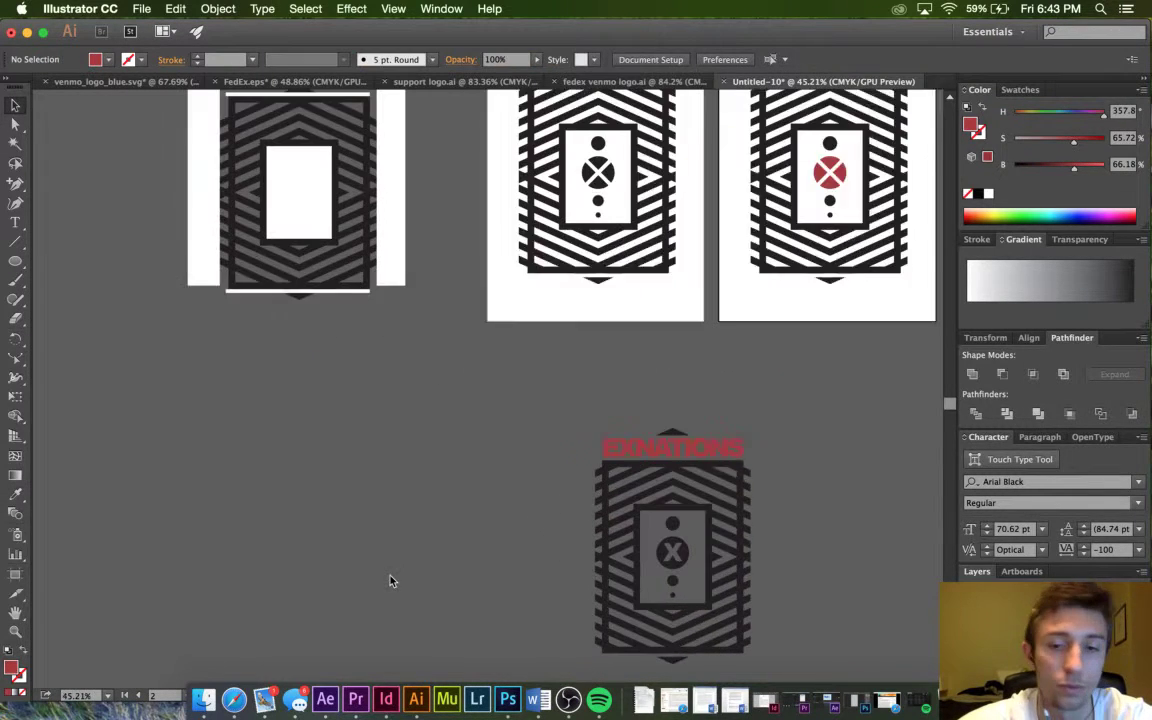
Recolour the cleaned-up copy's X circle with the red sampled from its title.
{"action": "left_click", "coordinate": [690, 555]}
{"action": "key", "text": "i"}
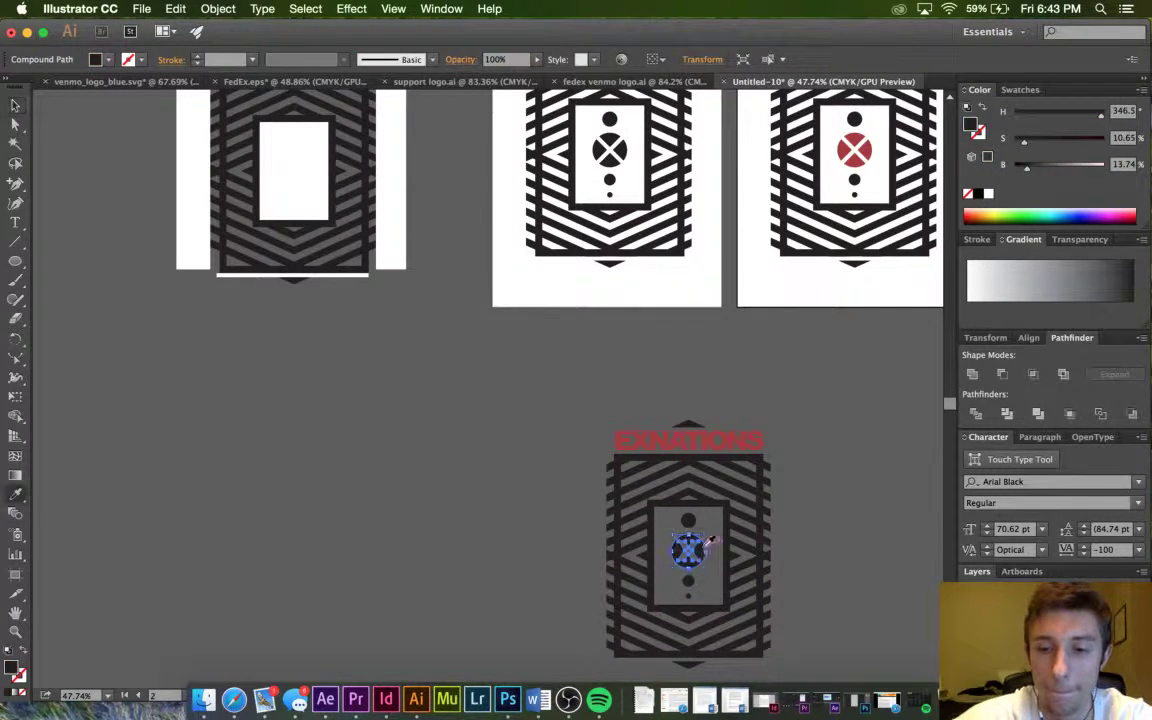
{"action": "left_click", "coordinate": [742, 430]}
{"action": "scroll", "coordinate": [473, 388], "scroll_direction": "down", "scroll_amount": 4}
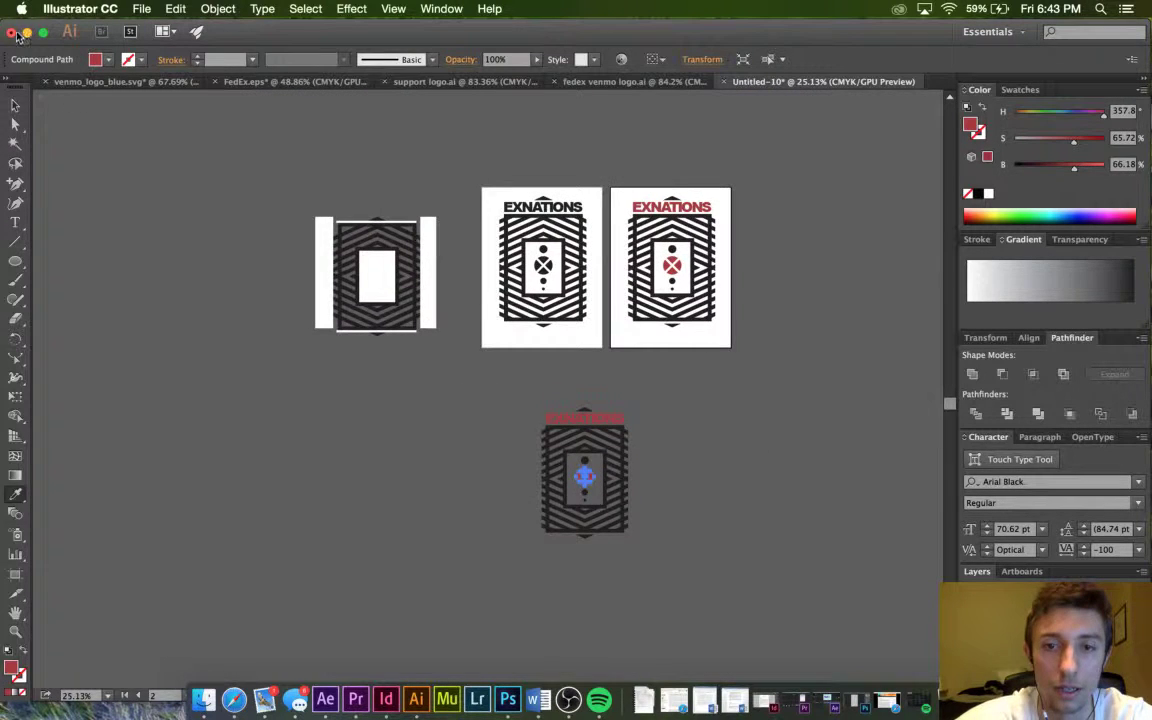
{"action": "left_click", "coordinate": [15, 108]}
{"action": "left_click", "coordinate": [190, 157]}
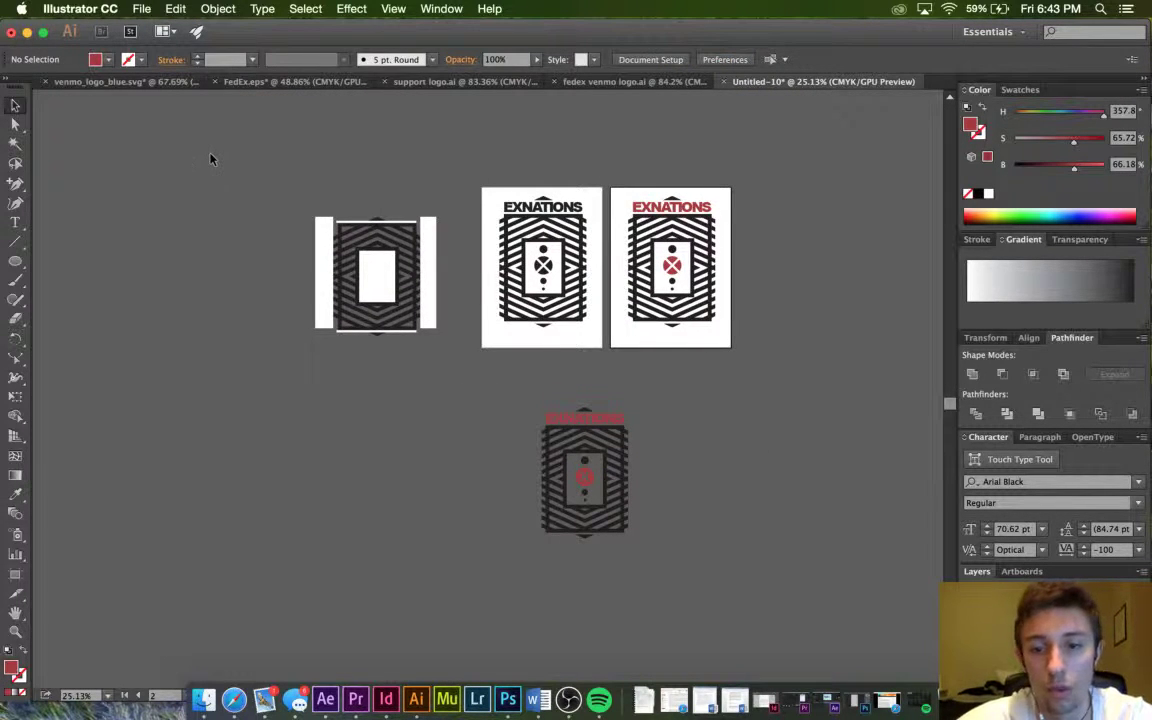
Move both old masked posters and the spare artwork off the artboards onto the empty canvas beside them.
{"action": "left_click_drag", "start_coordinate": [687, 318], "coordinate": [712, 355]}
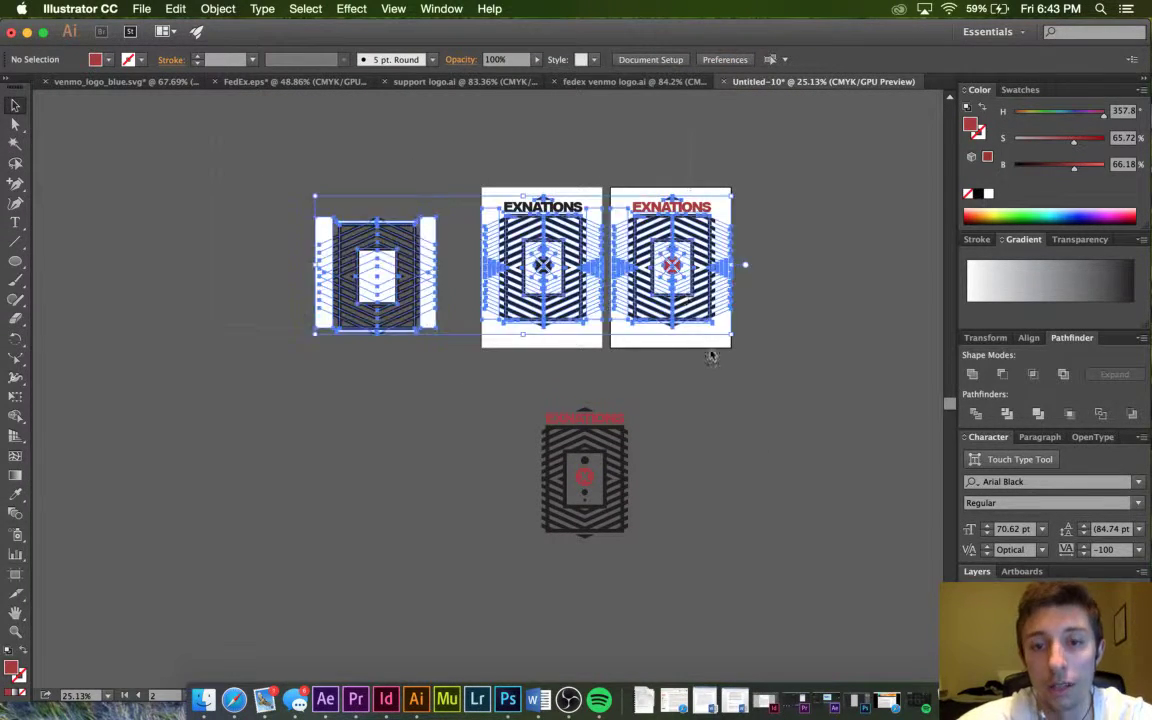
{"action": "left_click_drag", "start_coordinate": [680, 269], "coordinate": [318, 324]}
{"action": "left_click", "coordinate": [378, 432]}
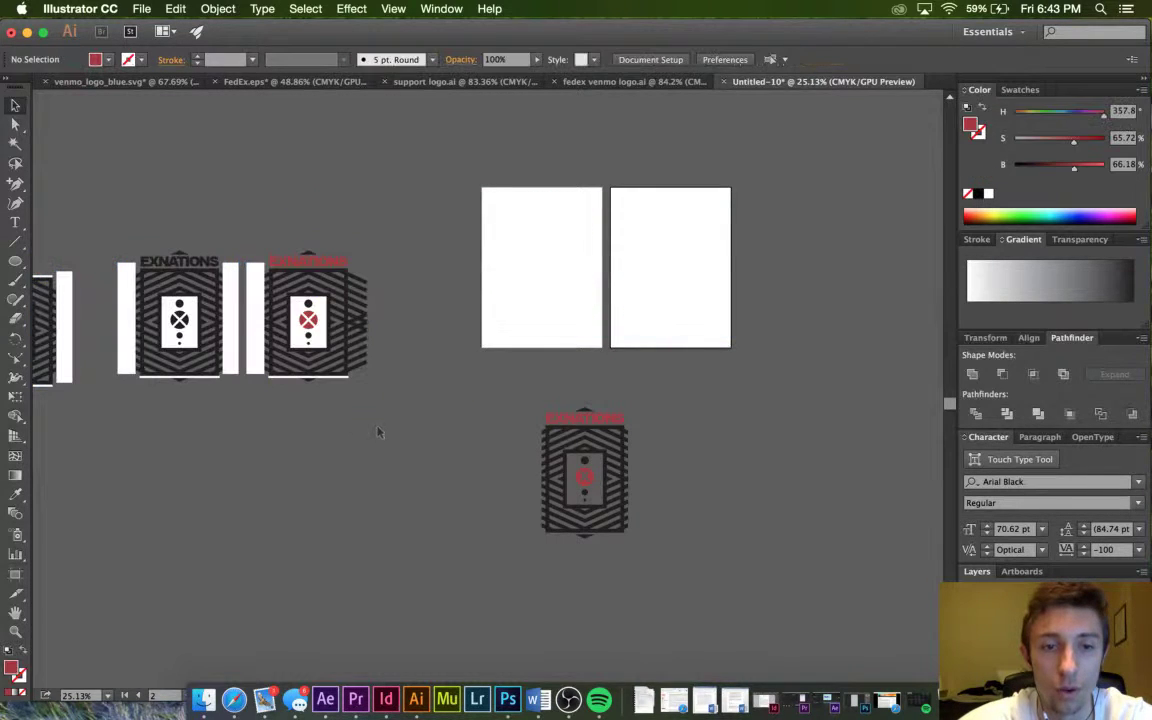
Place the cleaned-up red poster on the first artboard and clear any leftovers from the second artboard.
{"action": "left_click_drag", "start_coordinate": [572, 466], "coordinate": [541, 264]}
{"action": "left_click_drag", "start_coordinate": [760, 400], "coordinate": [615, 103]}
{"action": "key", "text": "Delete"}
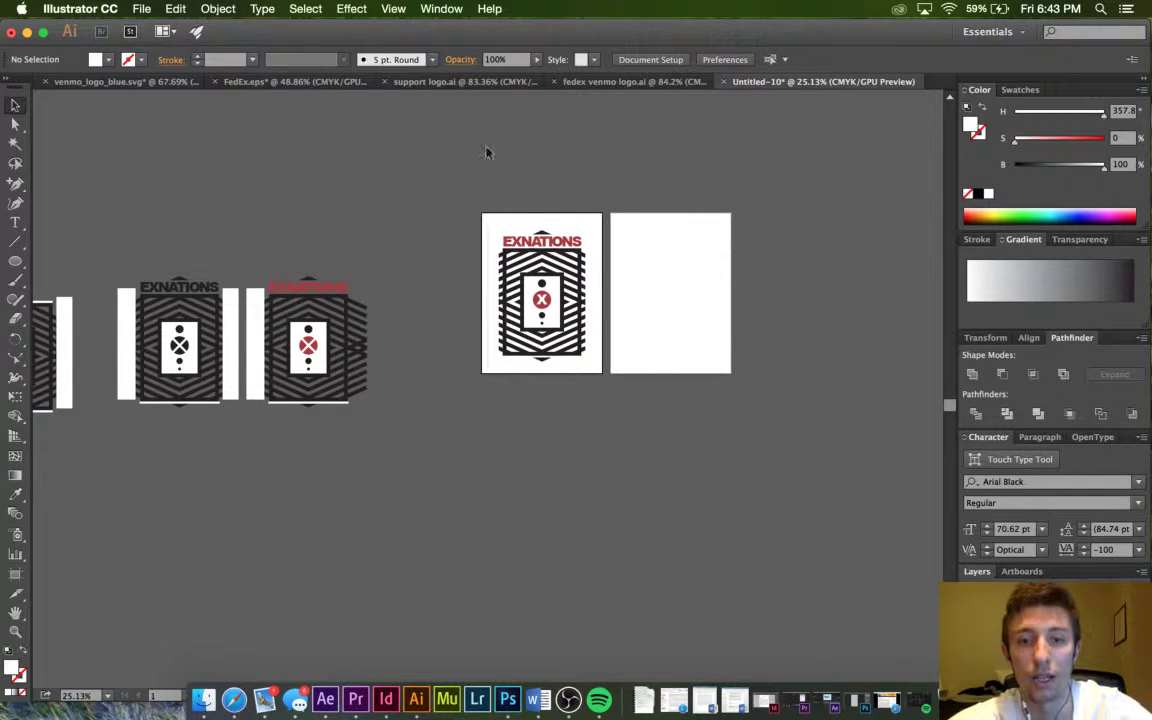
Nudge the poster slightly upward on the first artboard and duplicate it onto the second artboard.
{"action": "left_click_drag", "start_coordinate": [486, 151], "coordinate": [487, 150]}
{"action": "left_click_drag", "start_coordinate": [539, 301], "coordinate": [541, 296]}
{"action": "left_click", "coordinate": [583, 365]}
{"action": "left_click_drag", "start_coordinate": [491, 212], "coordinate": [663, 289]}
{"action": "left_click", "coordinate": [683, 506]}
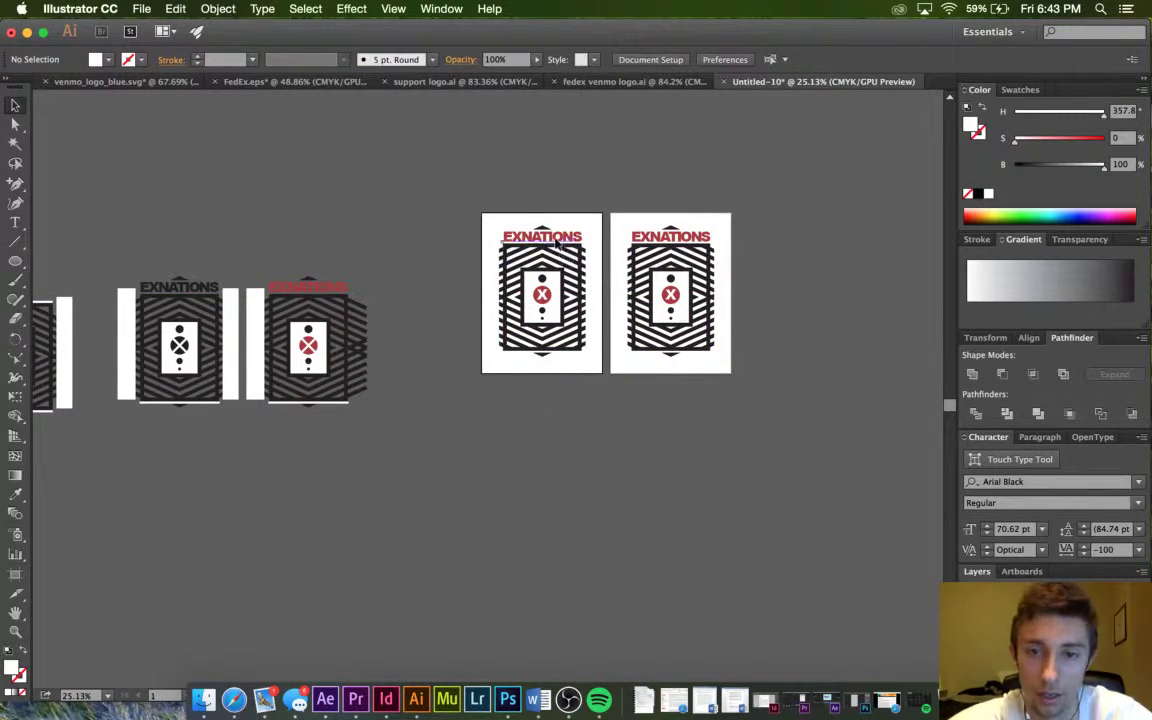
Recolour the first poster's title and X circle with the near-black sampled from its own artwork.
{"action": "left_click", "coordinate": [560, 239]}
{"action": "left_click", "coordinate": [551, 298], "text": "shift"}
{"action": "key", "text": "i"}
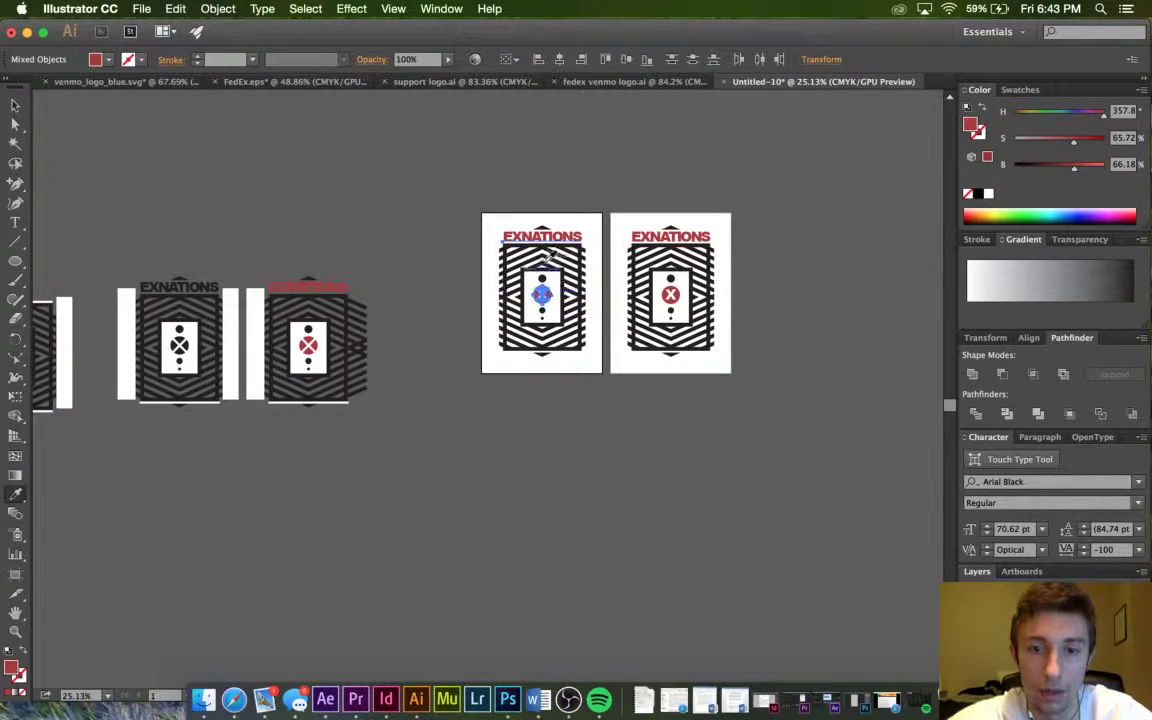
{"action": "left_click", "coordinate": [547, 268]}
{"action": "left_click", "coordinate": [16, 106]}
{"action": "left_click", "coordinate": [195, 132]}
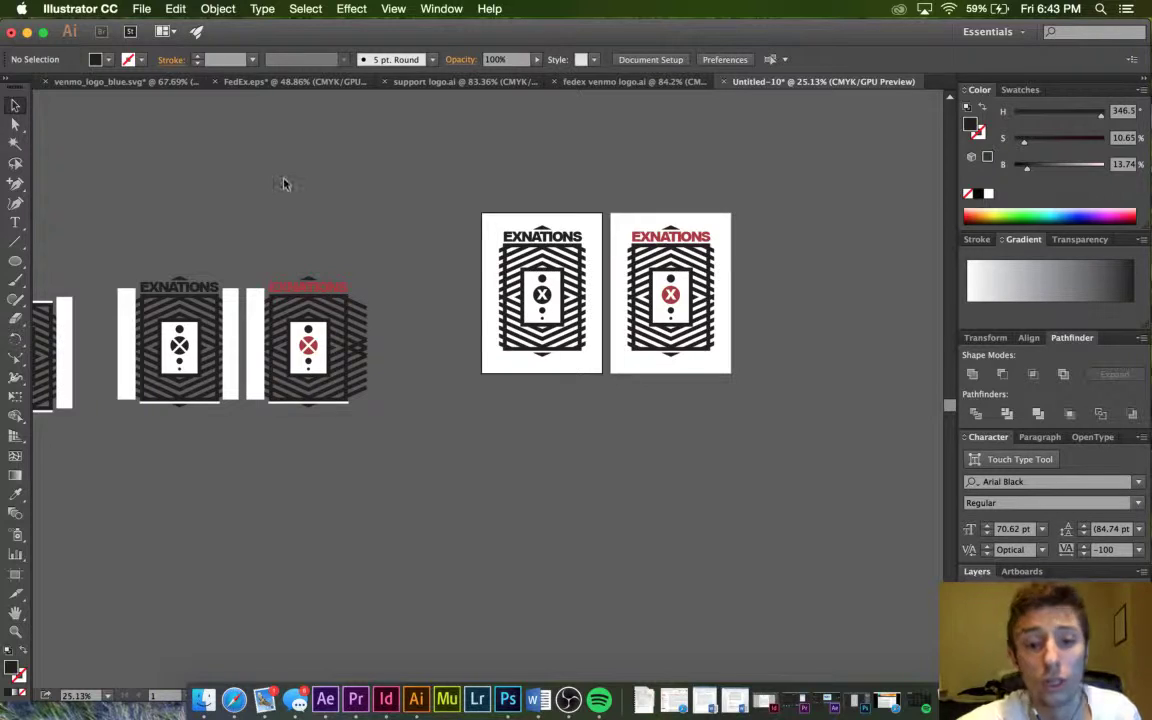
Switch to Photoshop and create a new document 16.5 inches wide by 20.5 inches high.
{"action": "left_click", "coordinate": [508, 699]}
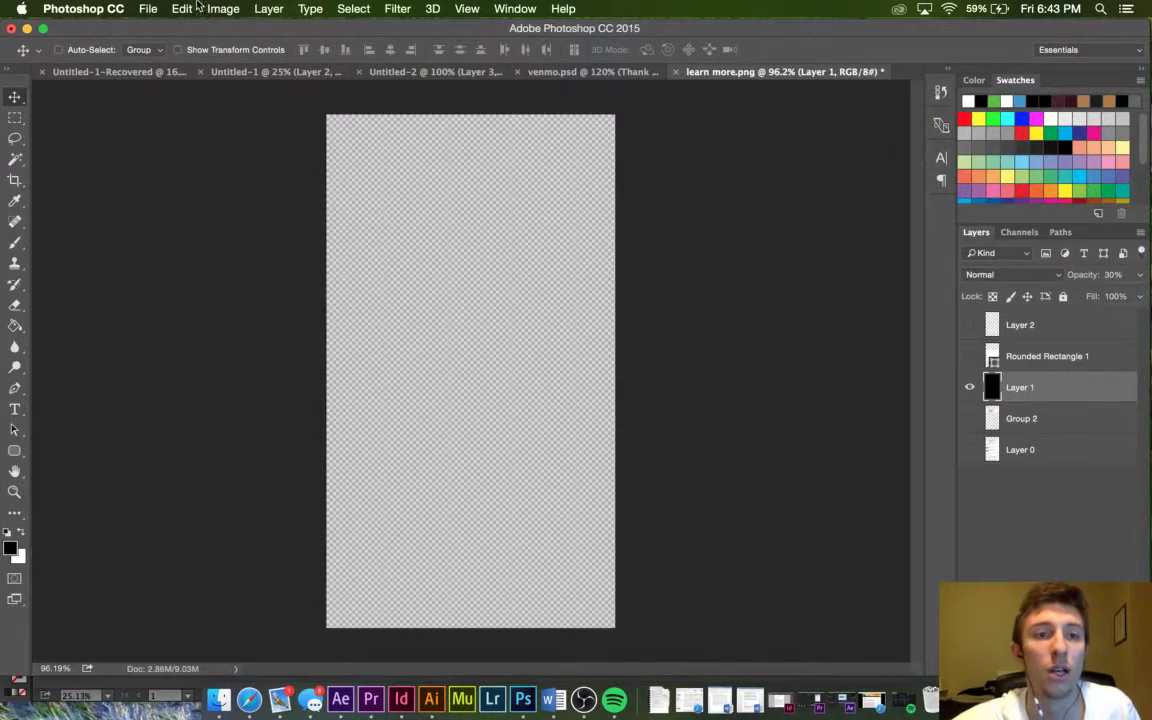
{"action": "left_click", "coordinate": [138, 8]}
{"action": "left_click", "coordinate": [163, 27]}
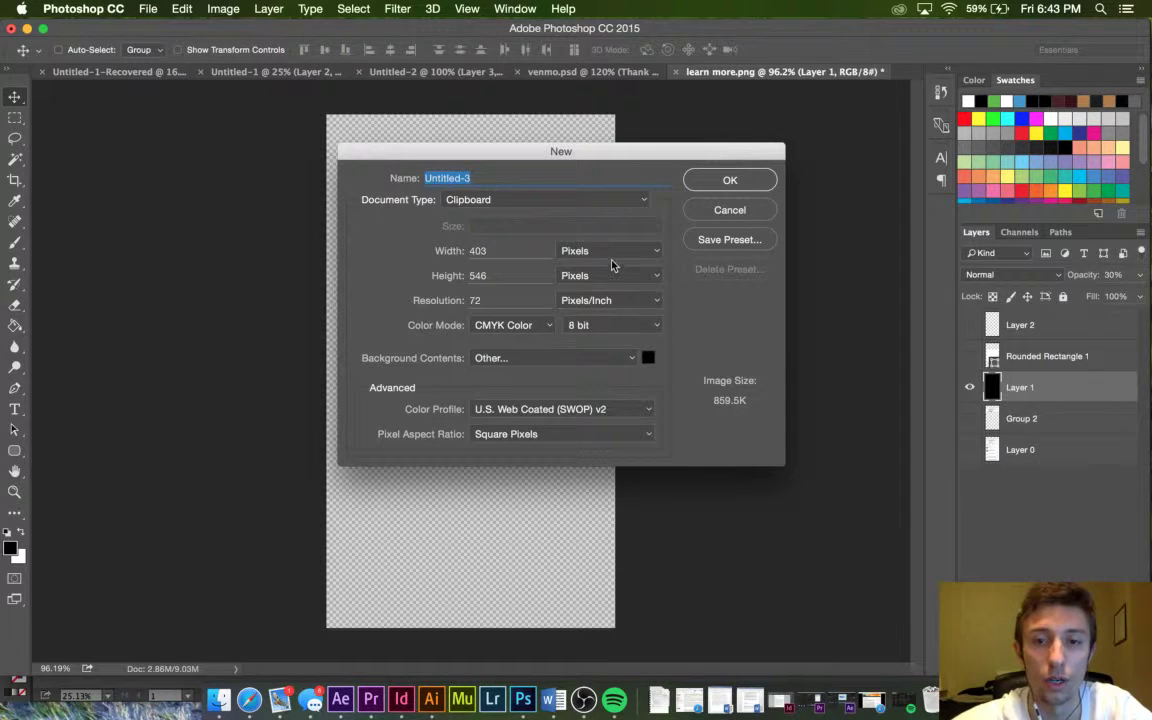
{"action": "left_click", "coordinate": [609, 251]}
{"action": "left_click", "coordinate": [591, 268]}
{"action": "left_click", "coordinate": [606, 252]}
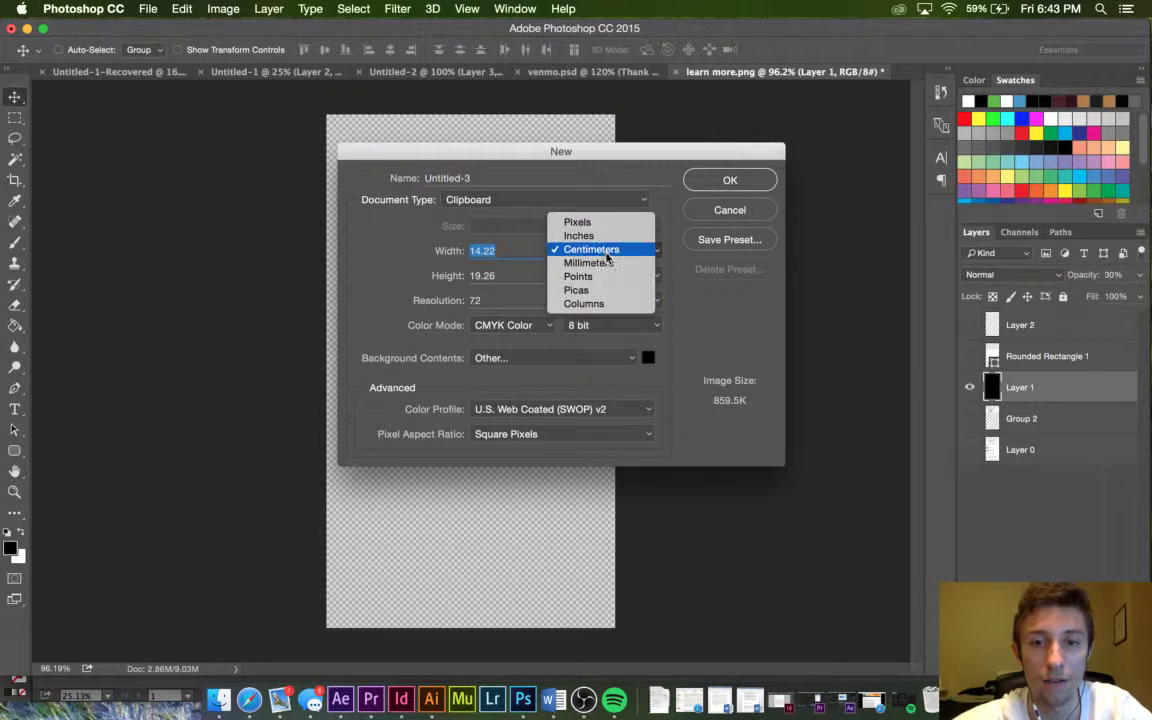
{"action": "left_click", "coordinate": [580, 236]}
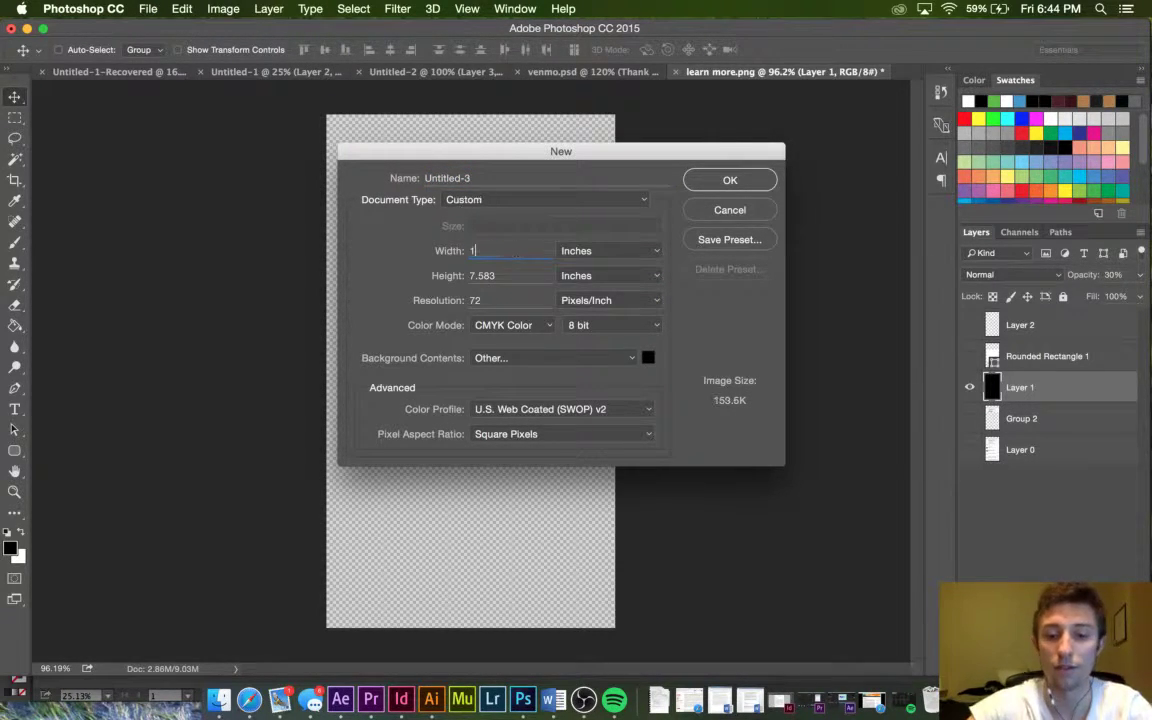
{"action": "type", "text": "16.5"}
{"action": "key", "text": "Tab"}
{"action": "type", "text": "20"}
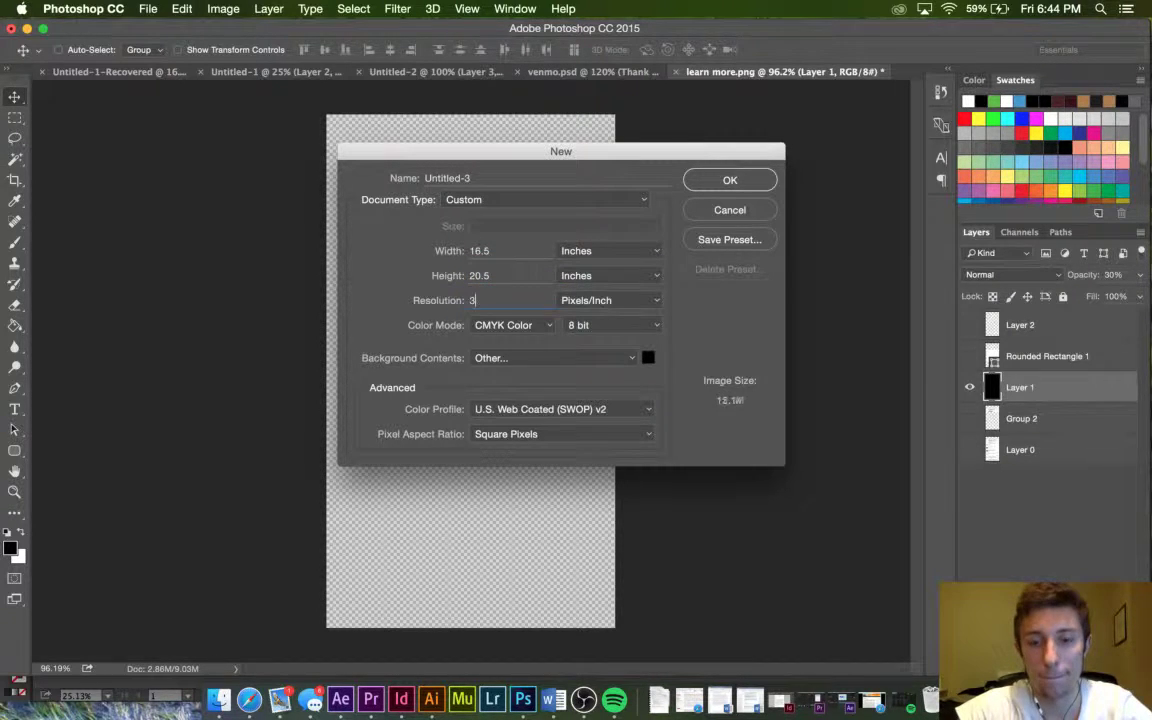
{"action": "left_click", "coordinate": [713, 186]}
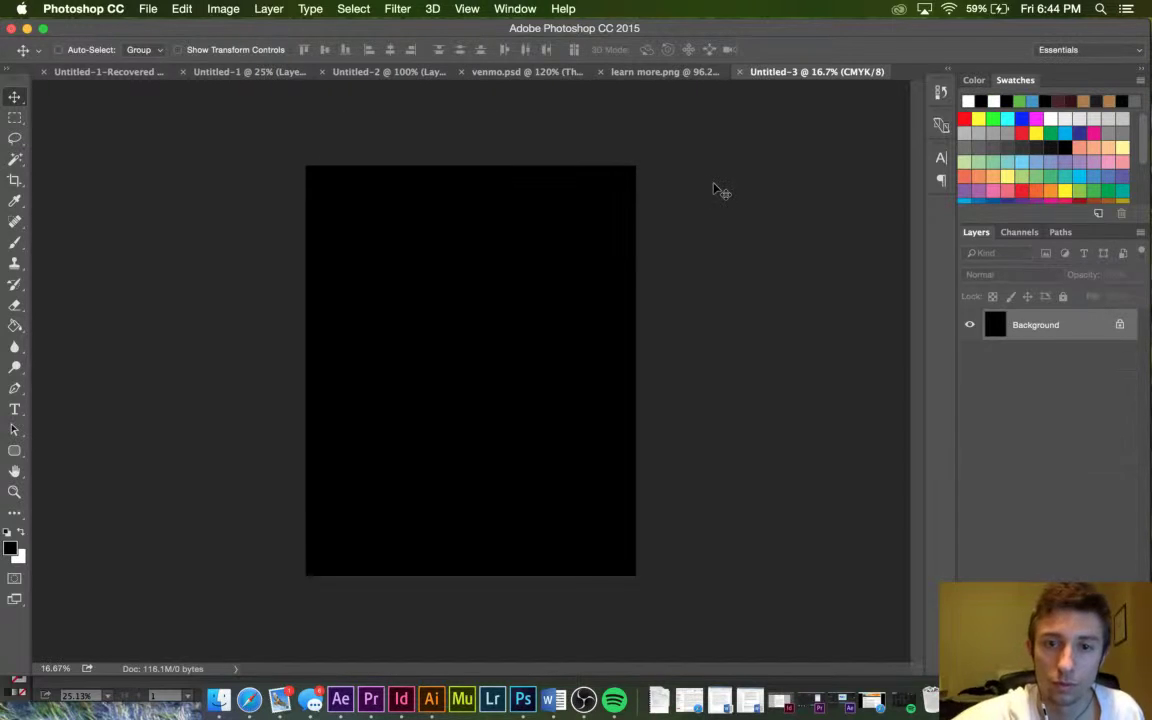
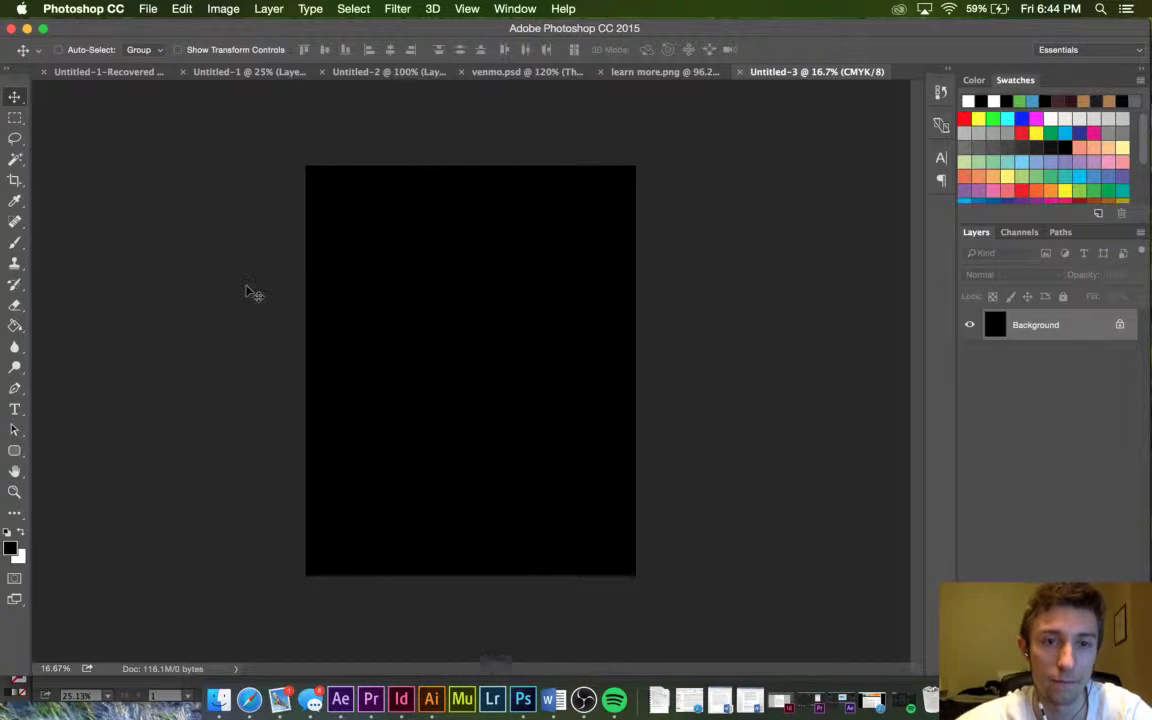
Switch to Illustrator and copy the black EXNATIONS poster from the first artboard.
{"action": "left_click", "coordinate": [431, 700]}
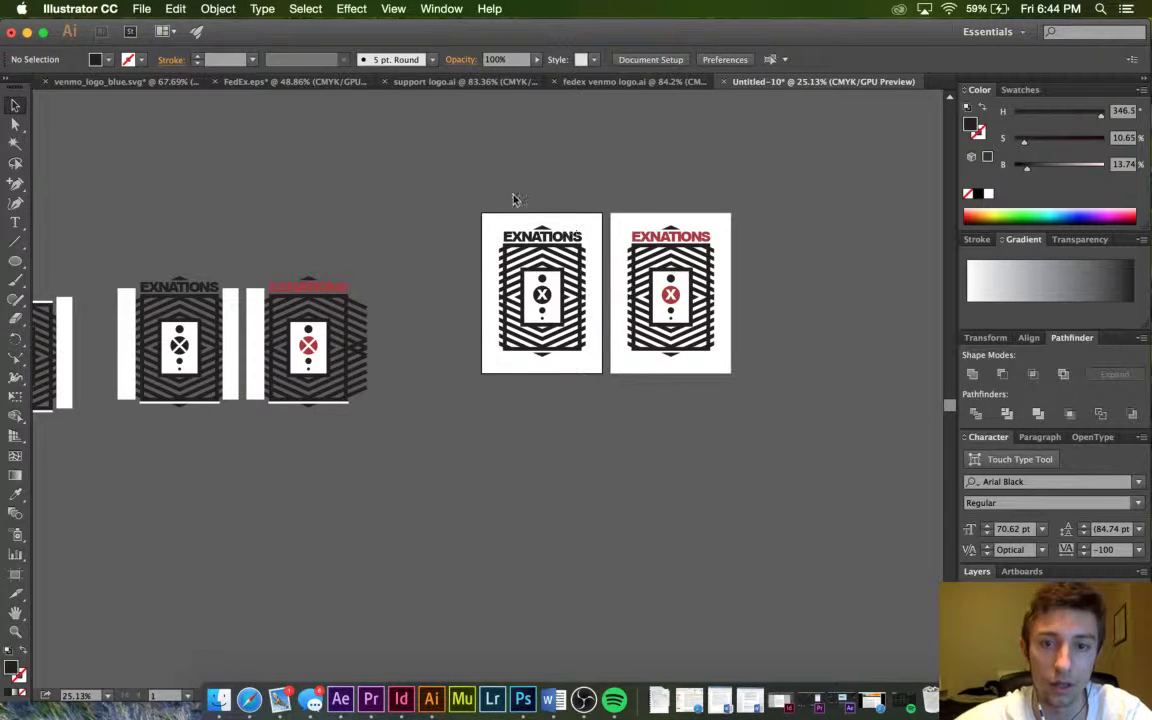
{"action": "left_click_drag", "start_coordinate": [600, 403], "coordinate": [600, 428]}
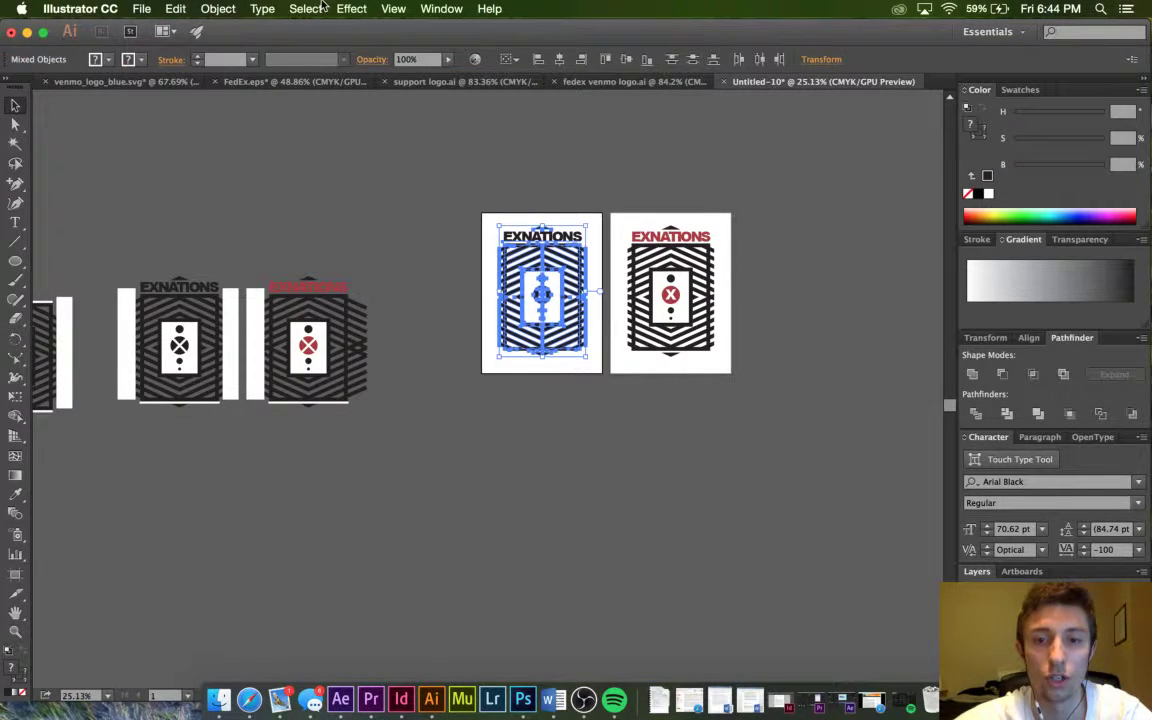
{"action": "left_click", "coordinate": [175, 8]}
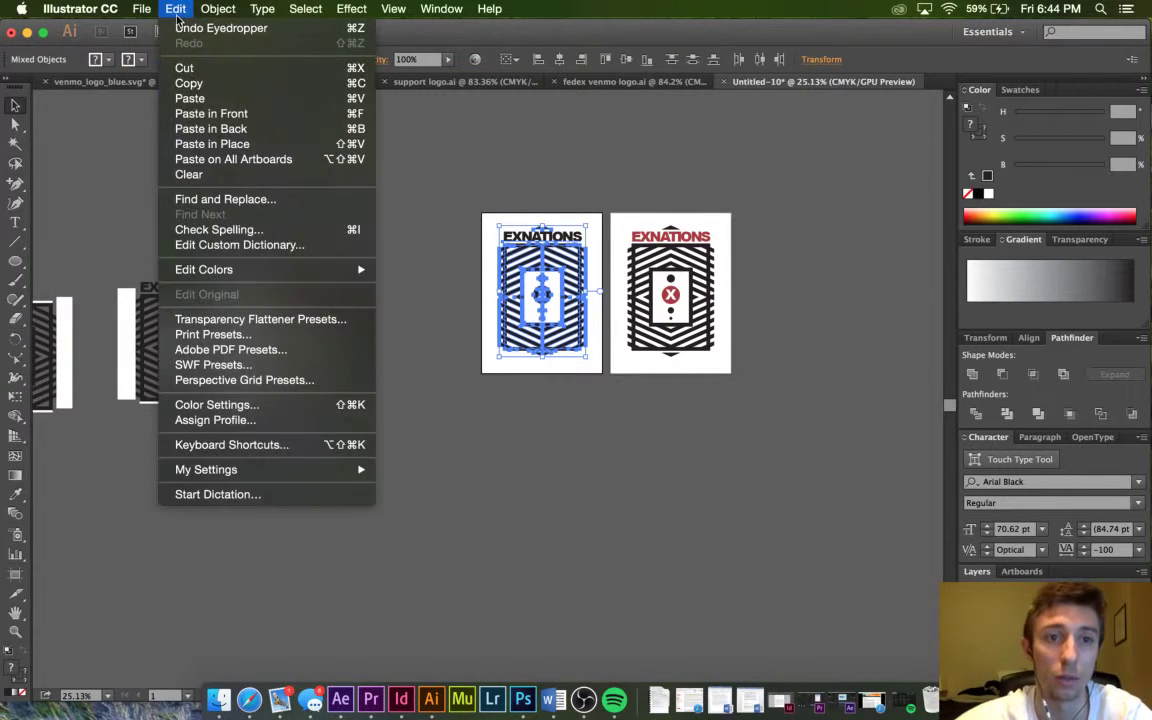
{"action": "left_click", "coordinate": [212, 85]}
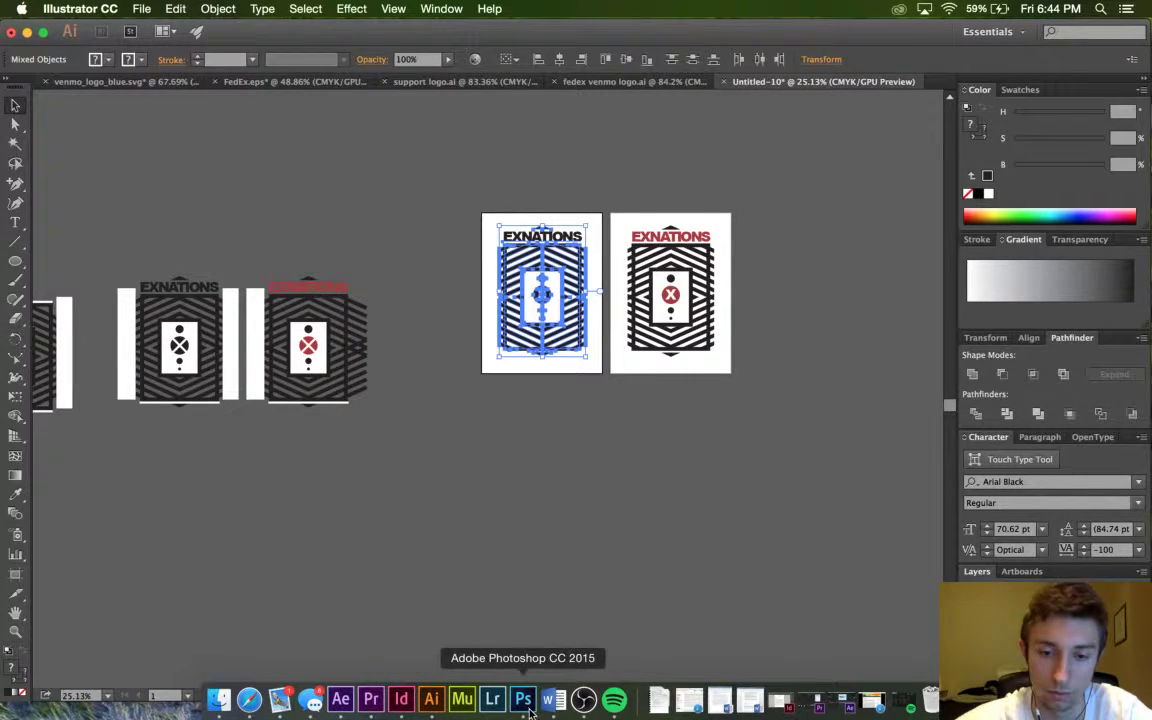
Switch to Photoshop, paste the poster as pixels into the new document and scale it to about 195%.
{"action": "left_click", "coordinate": [523, 698]}
{"action": "left_click", "coordinate": [182, 8]}
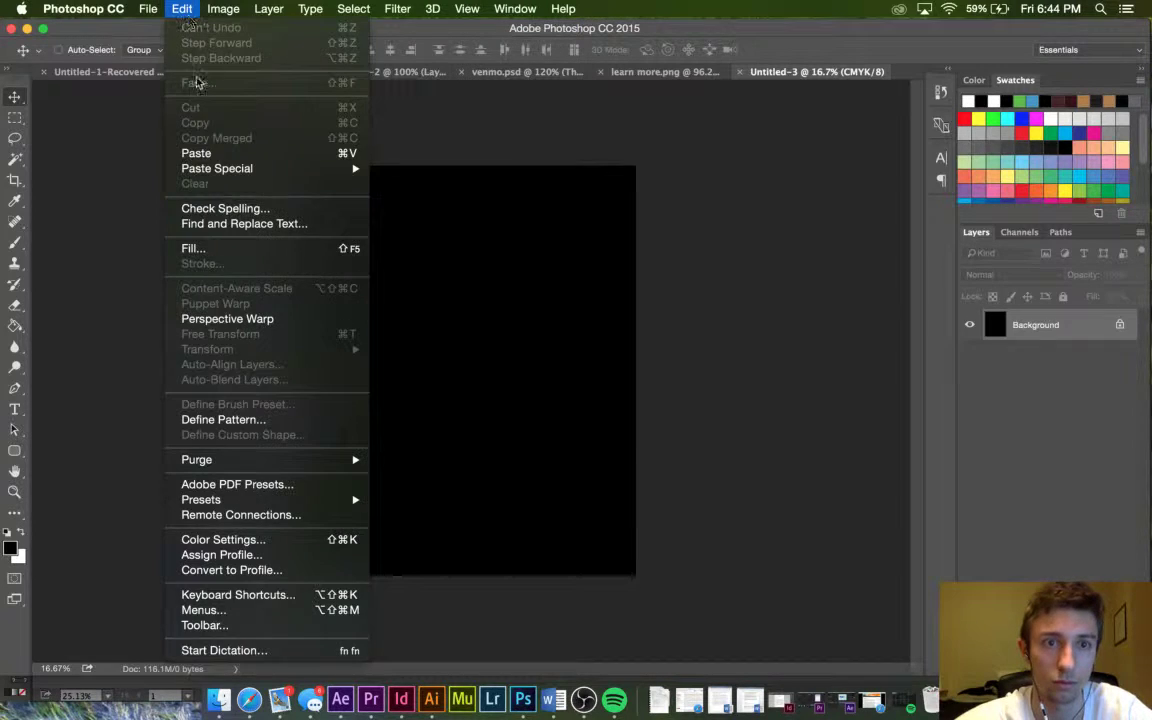
{"action": "left_click", "coordinate": [210, 153]}
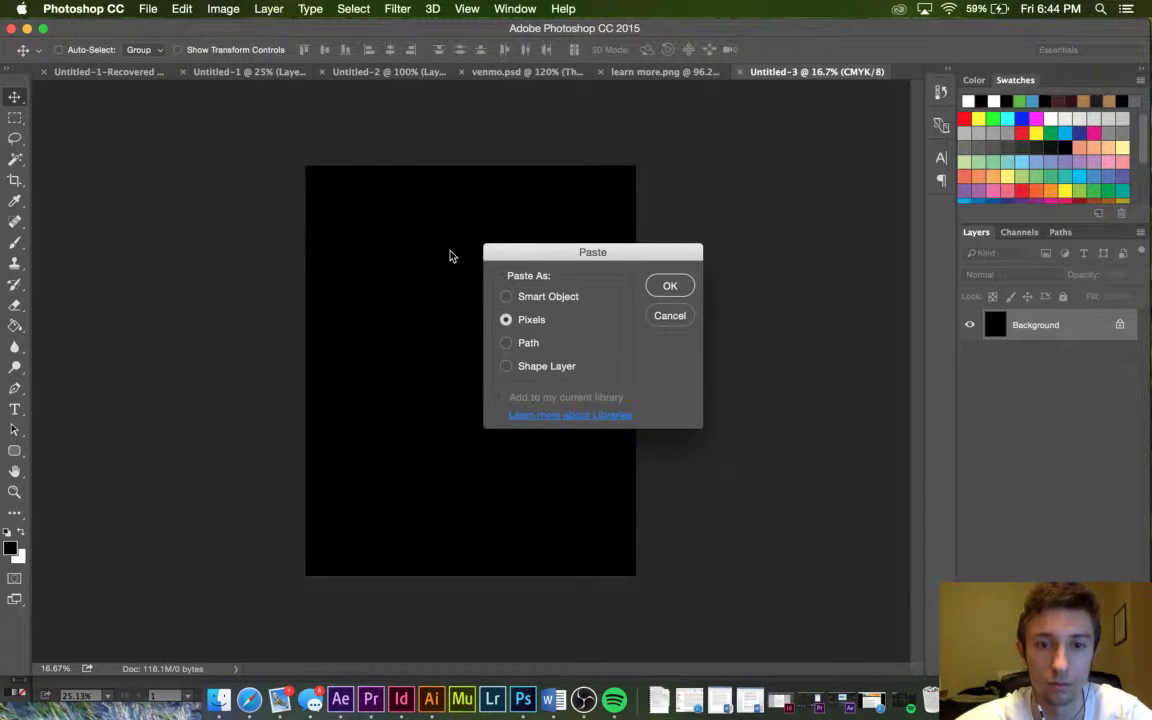
{"action": "left_click", "coordinate": [672, 287]}
{"action": "key", "text": "super+t"}
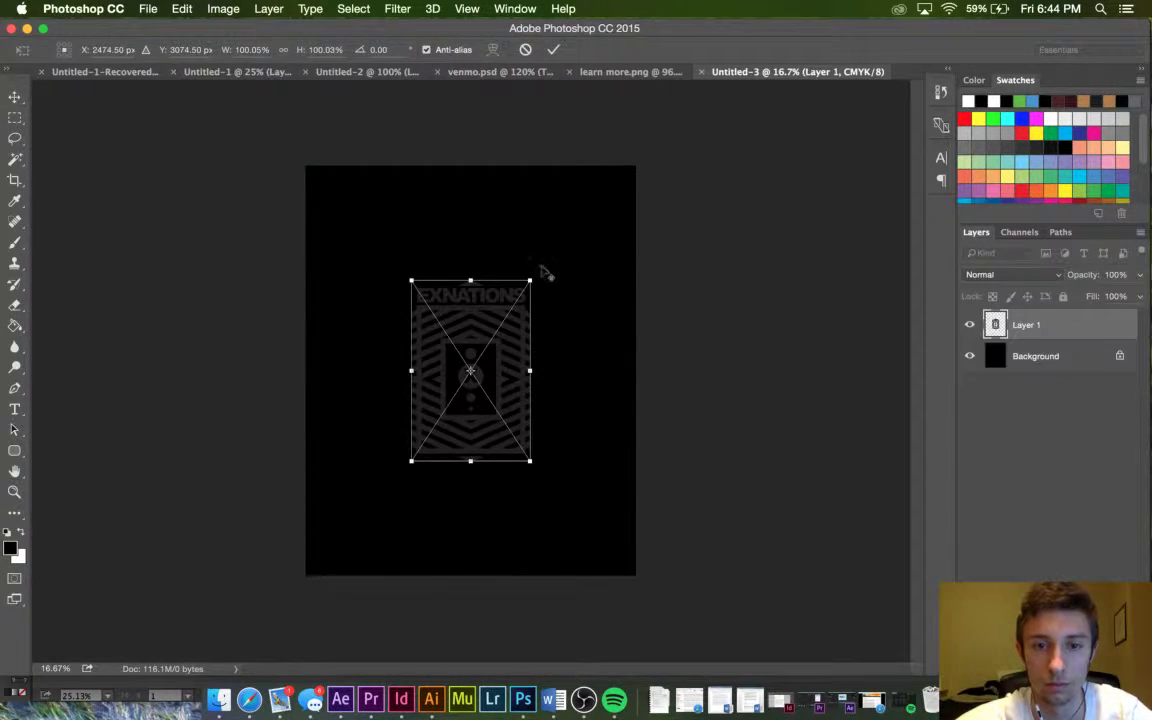
{"action": "left_click_drag", "start_coordinate": [531, 277], "coordinate": [598, 198]}
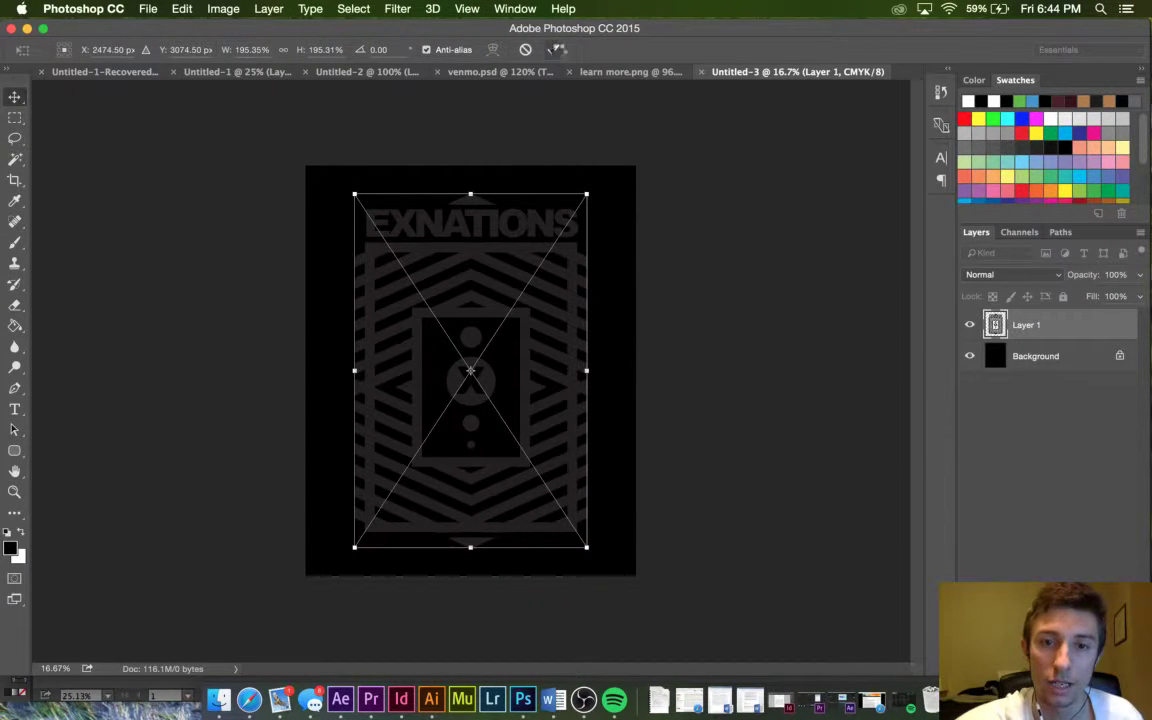
{"action": "key", "text": "Return"}
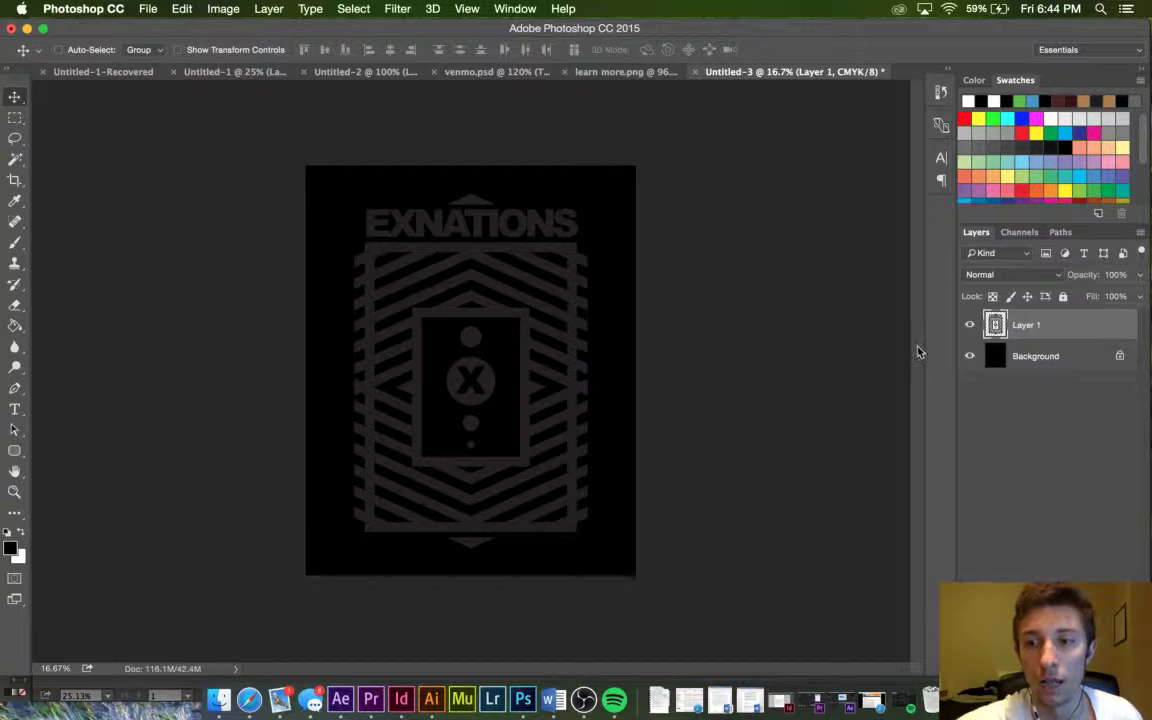
Apply a white Color Overlay to the pasted poster layer at Normal blend mode.
{"action": "double_click", "coordinate": [997, 330]}
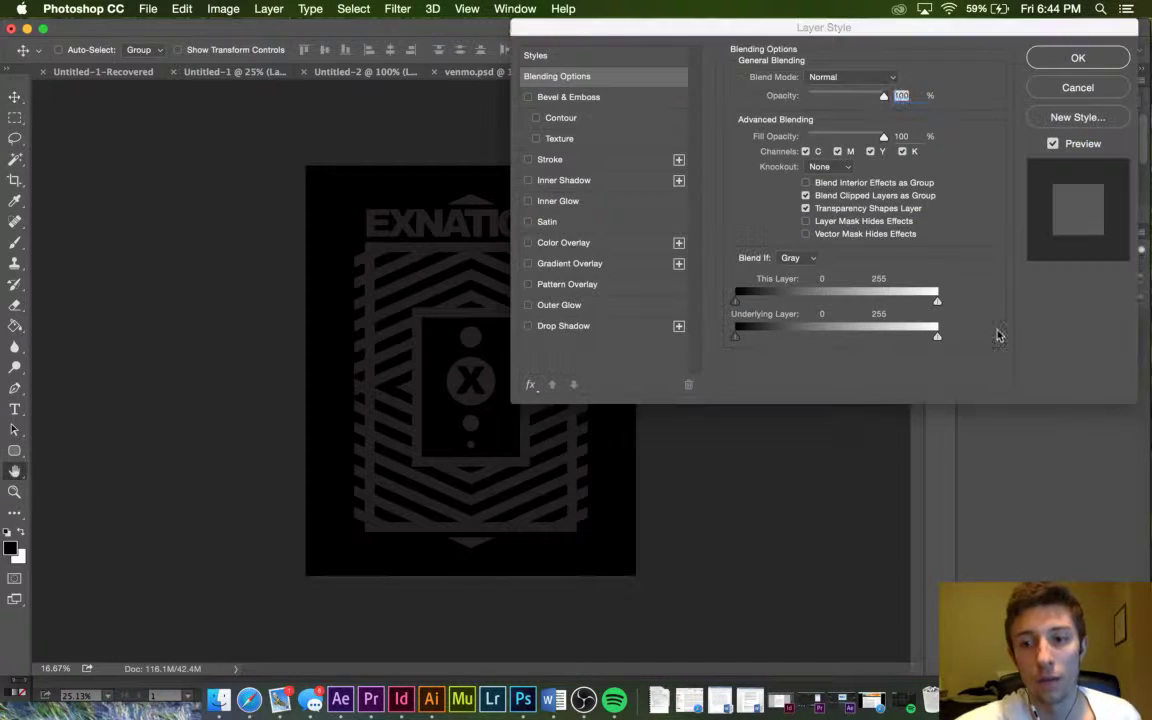
{"action": "left_click", "coordinate": [561, 248]}
{"action": "left_click", "coordinate": [895, 79]}
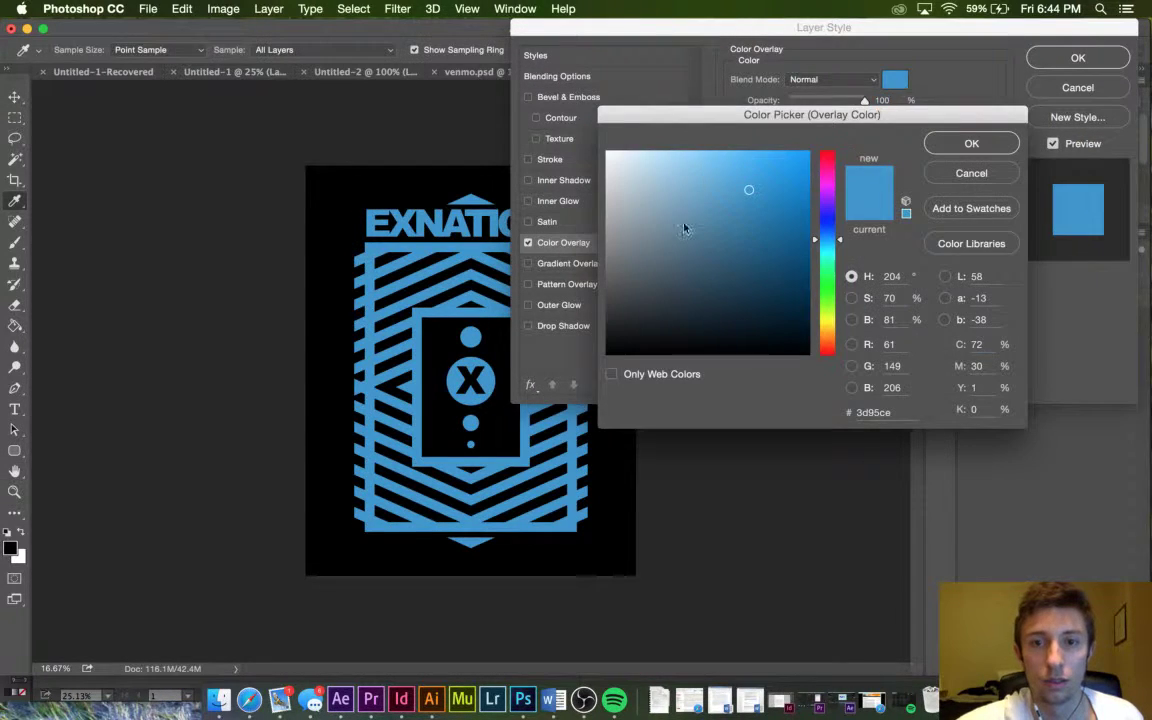
{"action": "left_click_drag", "start_coordinate": [740, 185], "coordinate": [562, 103]}
{"action": "left_click", "coordinate": [966, 143]}
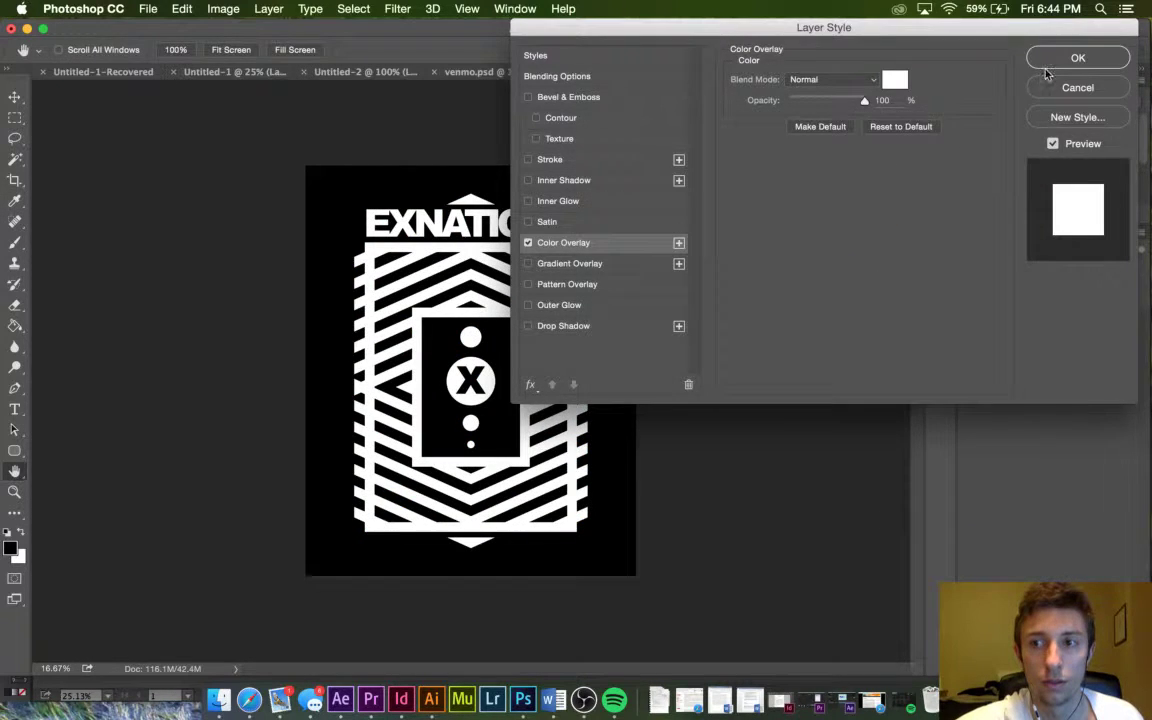
{"action": "left_click", "coordinate": [1059, 57]}
{"action": "scroll", "coordinate": [781, 312], "scroll_direction": "down", "scroll_amount": 2}
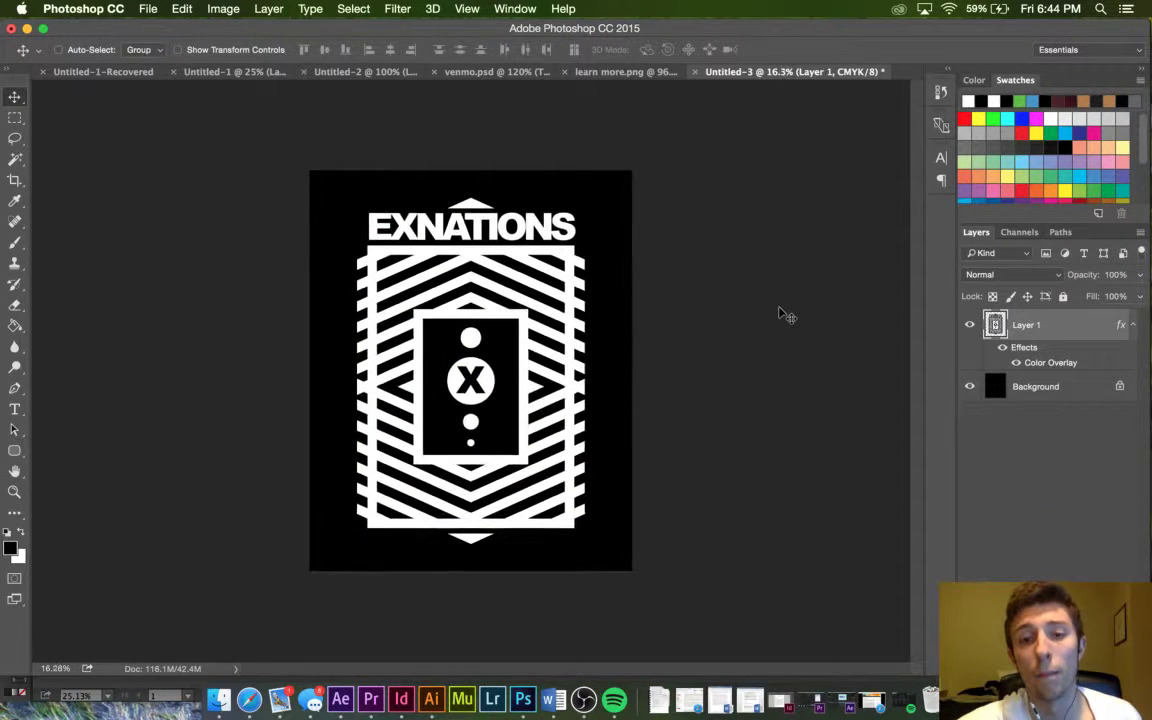
{"action": "scroll", "coordinate": [783, 314], "scroll_direction": "down", "scroll_amount": 2}
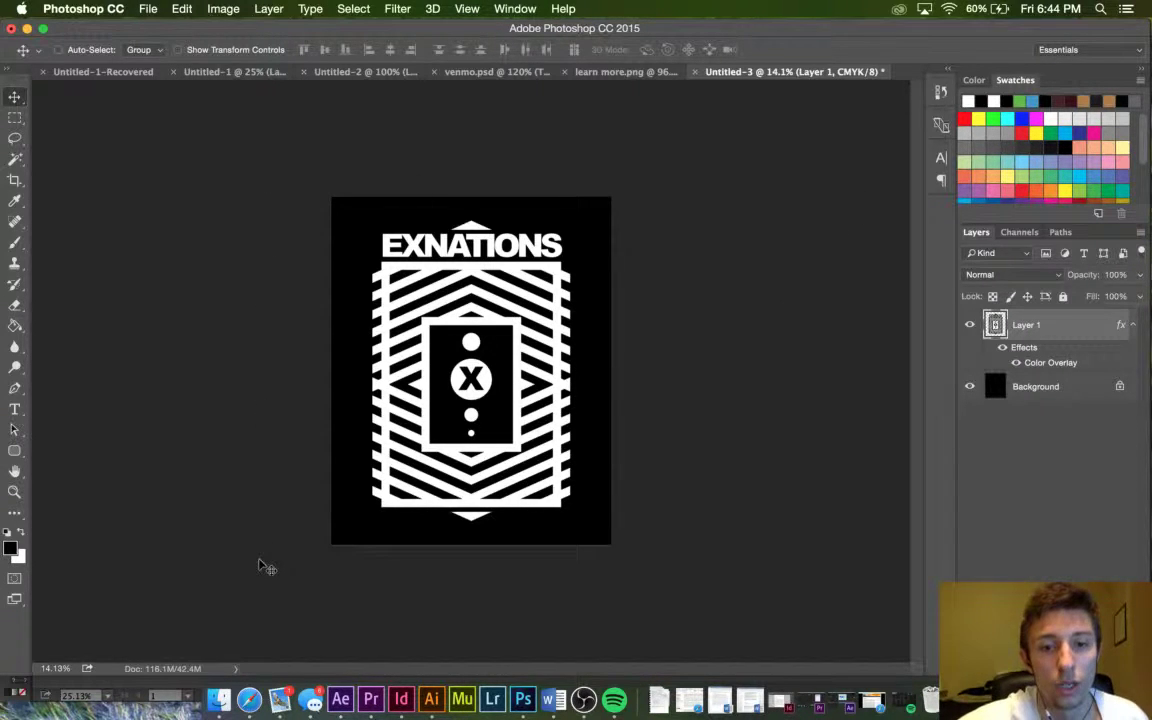
Open Tee Mock Up.psd from the DESIGN ASSETS folder in Pictures and decline creating a new library.
{"action": "left_click", "coordinate": [220, 697]}
{"action": "left_click", "coordinate": [323, 197]}
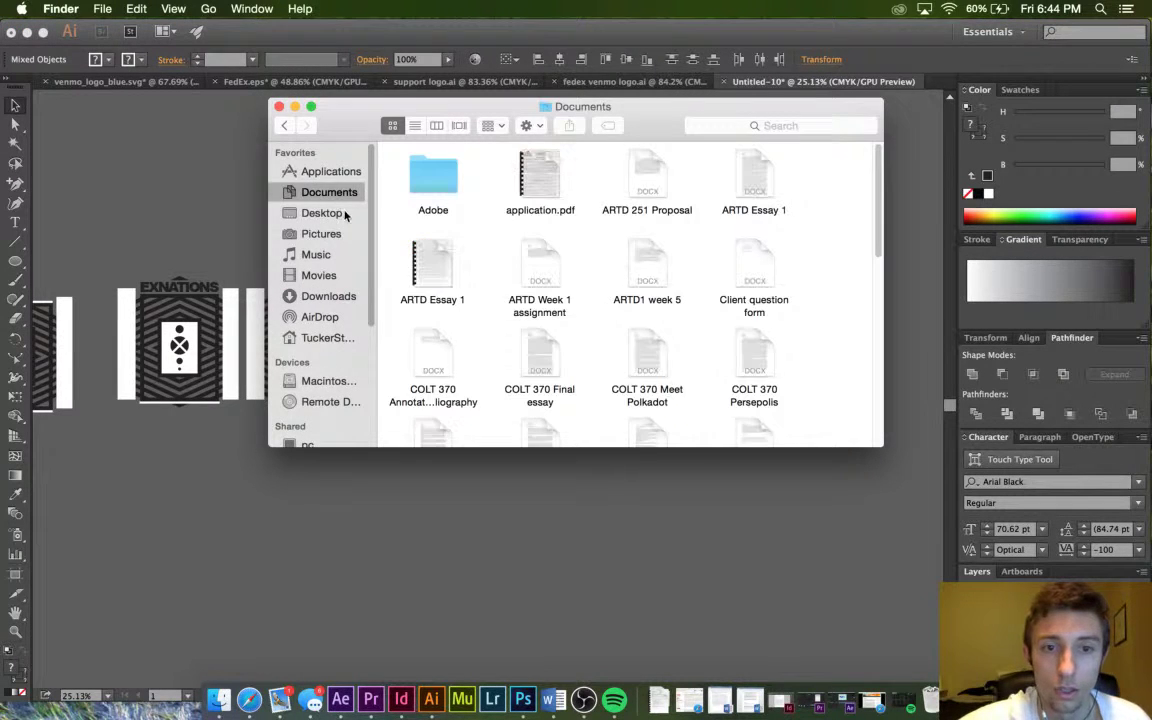
{"action": "left_click", "coordinate": [322, 213]}
{"action": "left_click", "coordinate": [330, 238]}
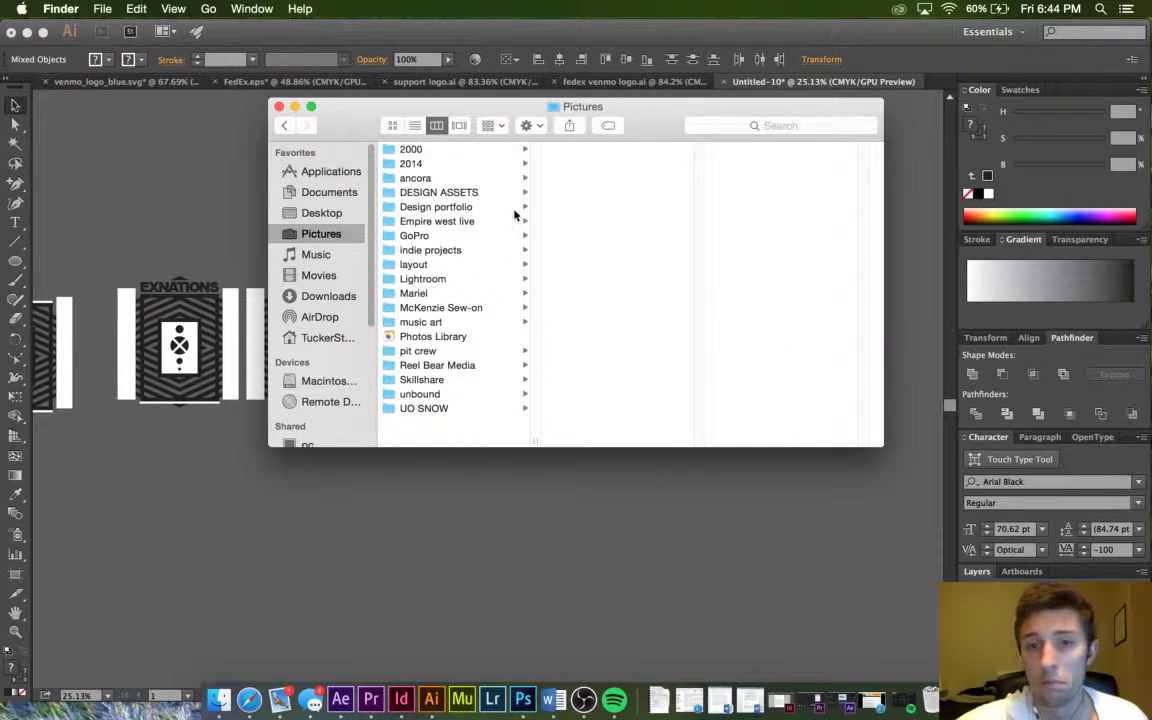
{"action": "left_click", "coordinate": [444, 194]}
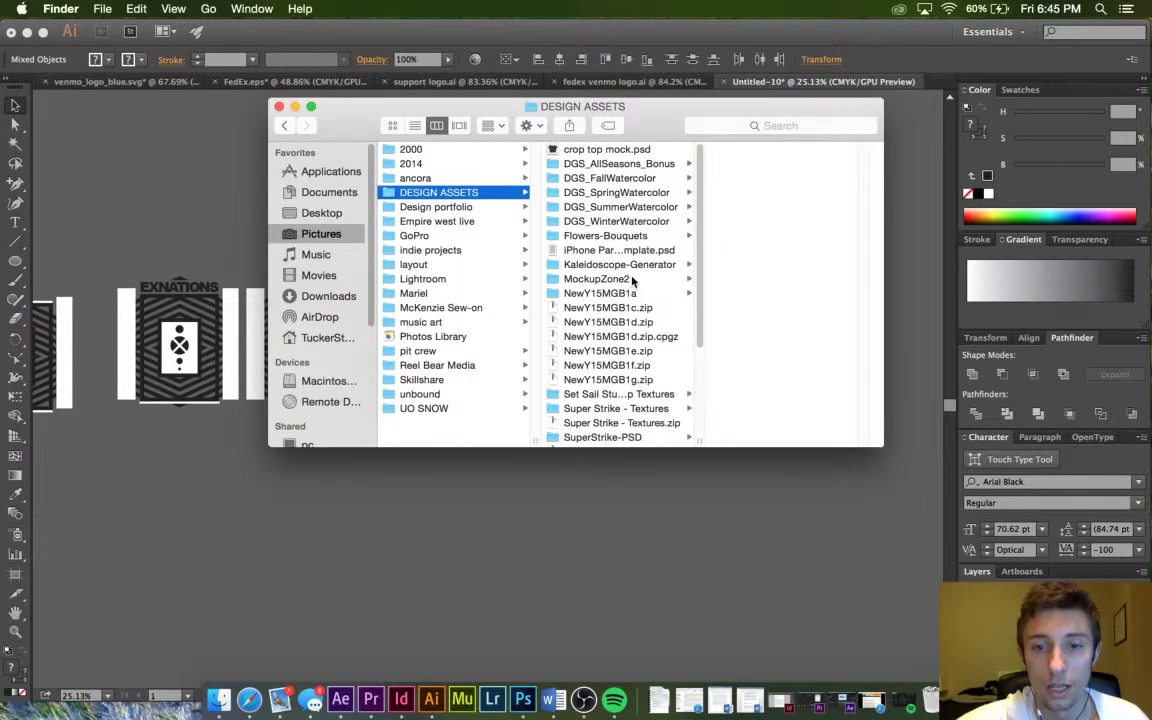
{"action": "scroll", "coordinate": [632, 260], "scroll_direction": "down", "scroll_amount": 5}
{"action": "double_click", "coordinate": [604, 359]}
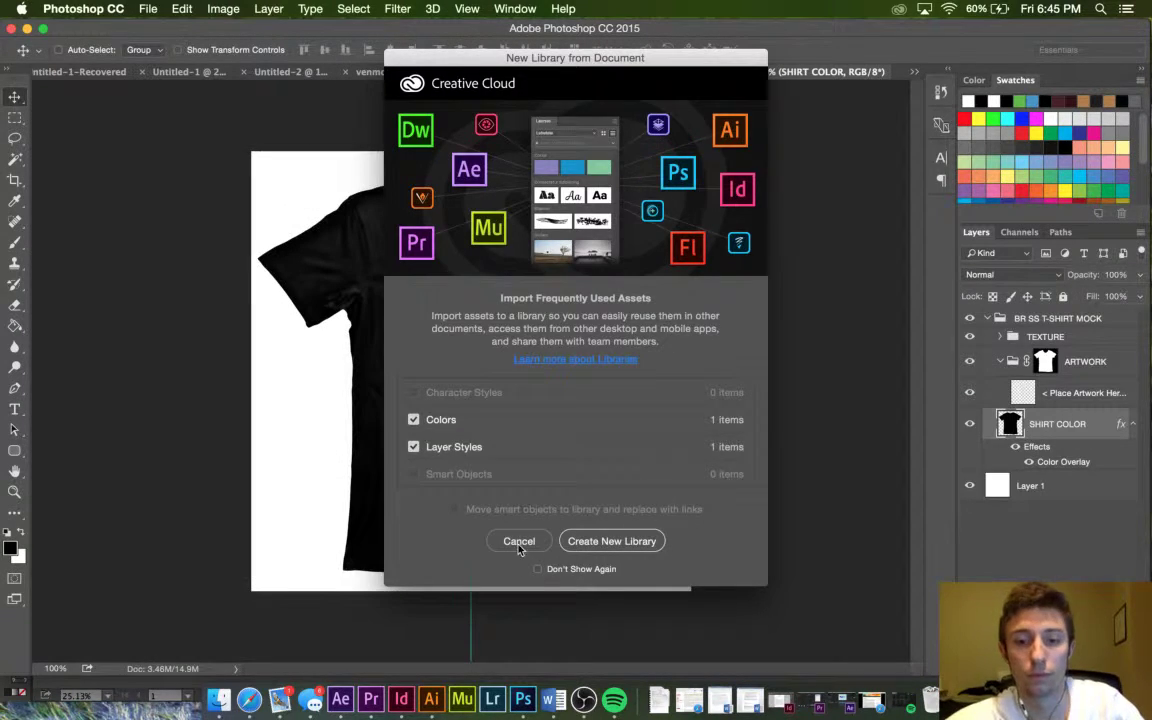
{"action": "left_click", "coordinate": [519, 541]}
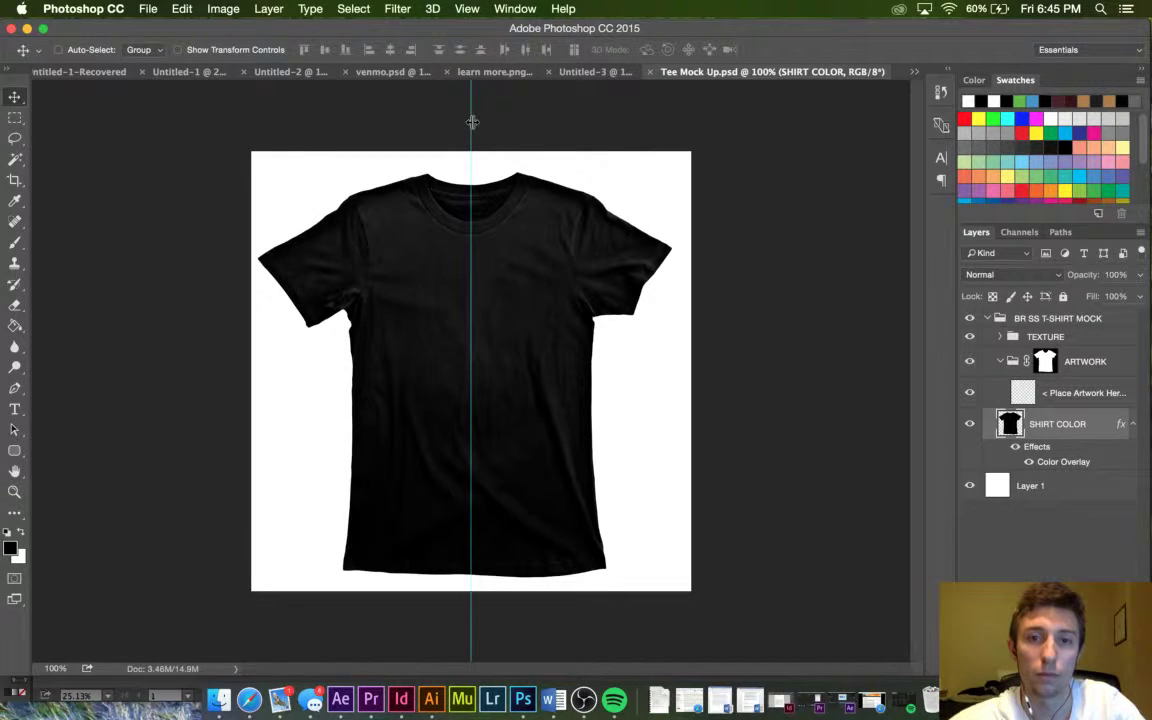
Bring the white poster layer from Untitled-3 into Tee Mock Up.psd.
{"action": "left_click", "coordinate": [565, 72]}
{"action": "left_click_drag", "start_coordinate": [362, 288], "coordinate": [470, 343]}
{"action": "scroll", "coordinate": [472, 350], "scroll_direction": "down", "scroll_amount": 3}
{"action": "scroll", "coordinate": [478, 355], "scroll_direction": "down", "scroll_amount": 2}
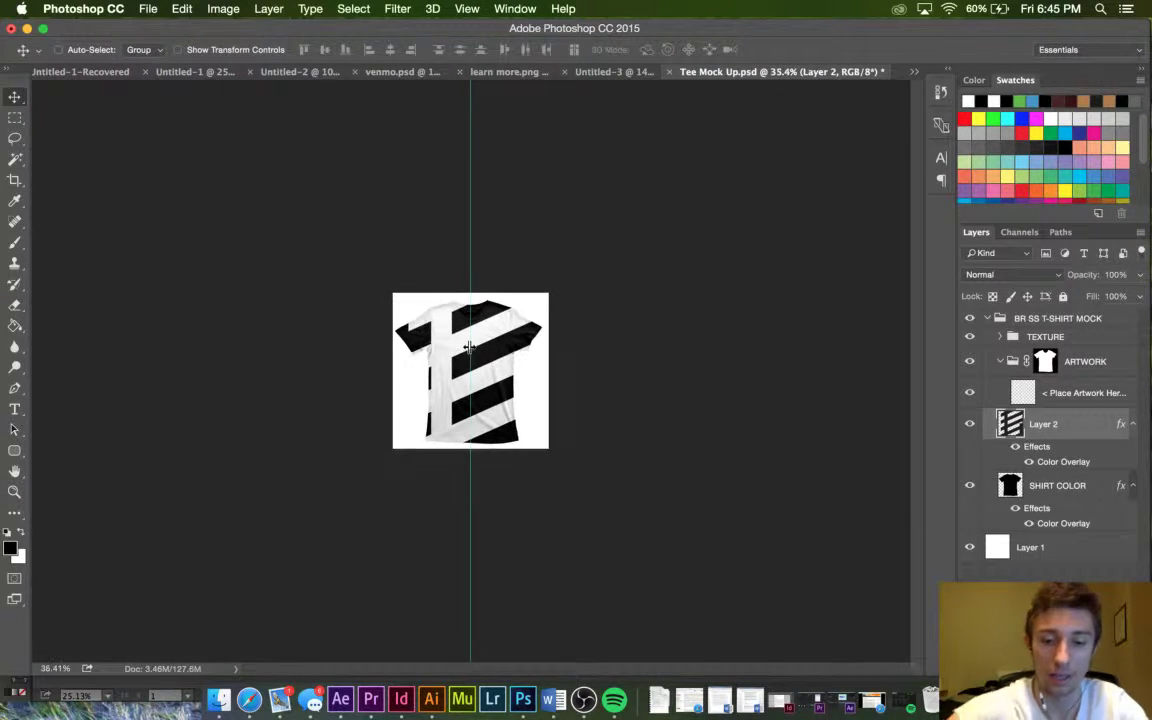
Scale the oversized poster down to fit the shirt's chest, centred on the vertical guide.
{"action": "key", "text": "ctrl+t"}
{"action": "left_click_drag", "start_coordinate": [408, 127], "coordinate": [475, 354]}
{"action": "scroll", "coordinate": [475, 354], "scroll_direction": "up", "scroll_amount": 3}
{"action": "key", "text": "super+equal"}
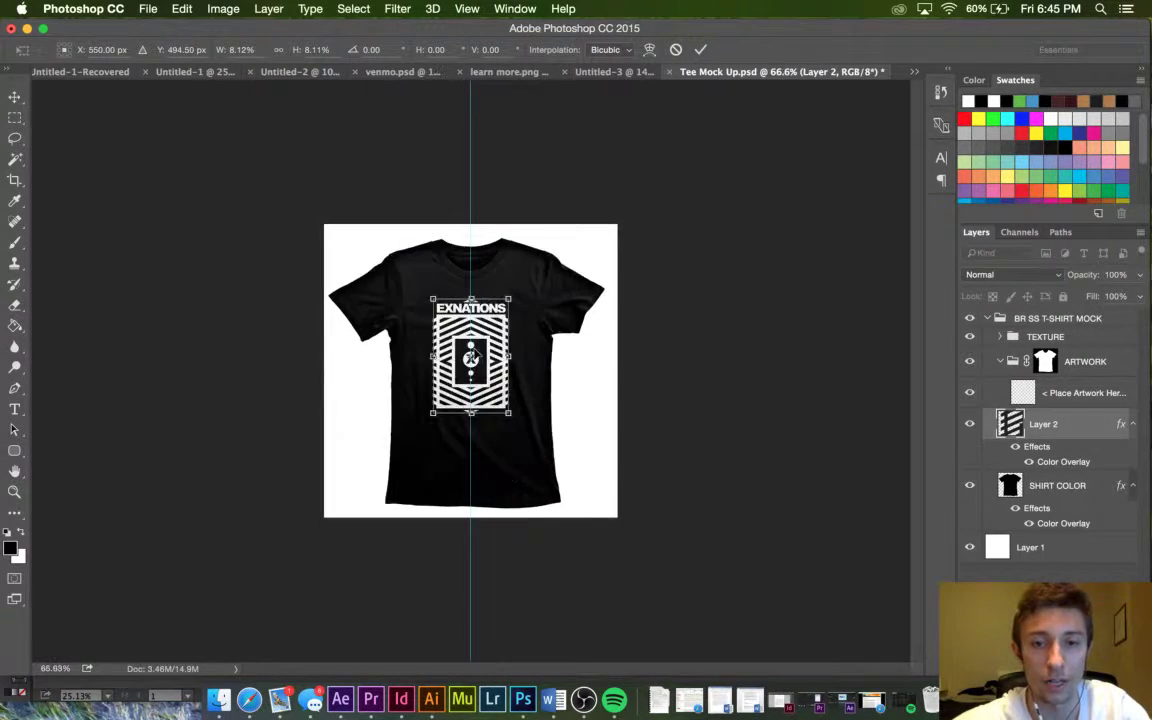
{"action": "key", "text": "super+equal"}
{"action": "key", "text": "super+equal"}
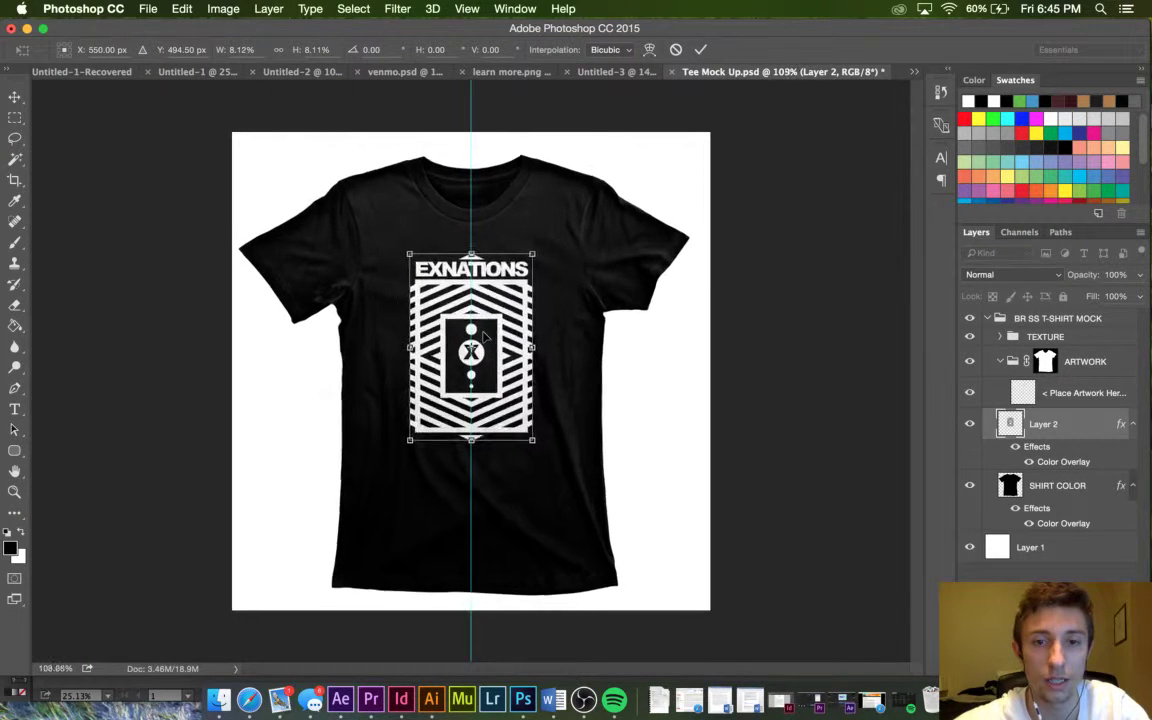
{"action": "mouse_move", "coordinate": [547, 228]}
{"action": "left_mouse_down"}
{"action": "mouse_move", "coordinate": [568, 212]}
{"action": "mouse_move", "coordinate": [551, 222]}
{"action": "left_mouse_up"}
{"action": "left_click_drag", "start_coordinate": [537, 269], "coordinate": [538, 266]}
{"action": "key", "text": "Return"}
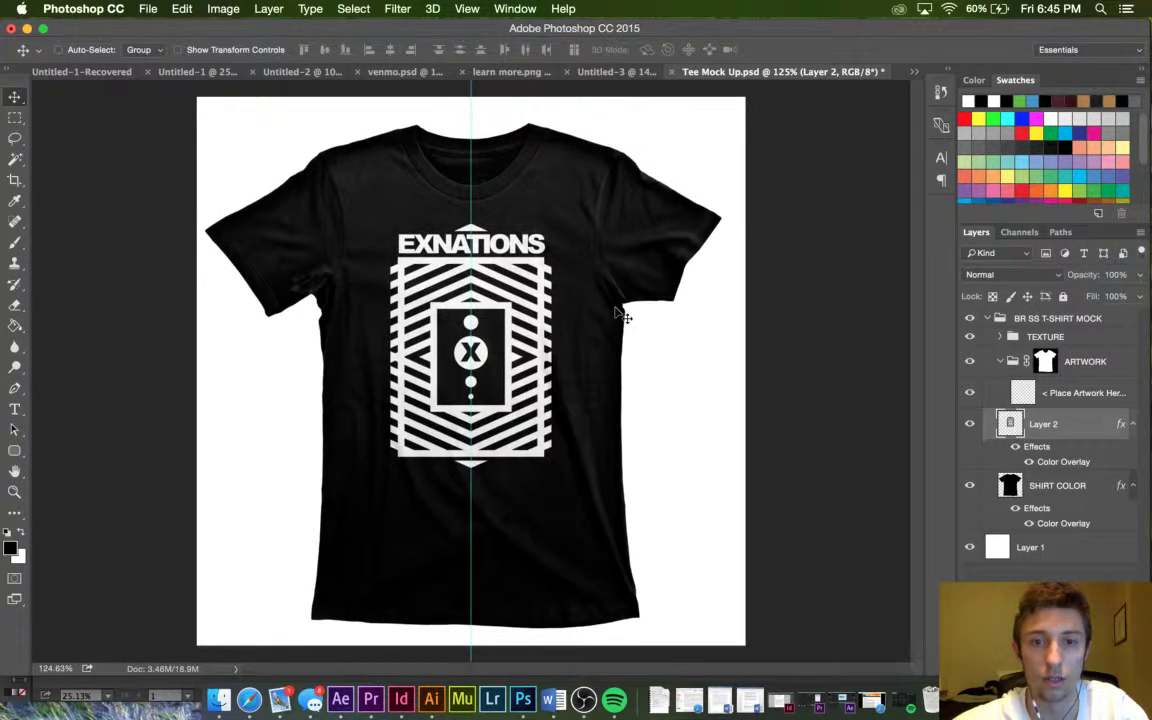
Move the vertical centre guide off the shirt image onto the empty area beside the canvas.
{"action": "scroll", "coordinate": [620, 314], "scroll_direction": "down", "scroll_amount": 3}
{"action": "left_click_drag", "start_coordinate": [472, 100], "coordinate": [208, 112]}
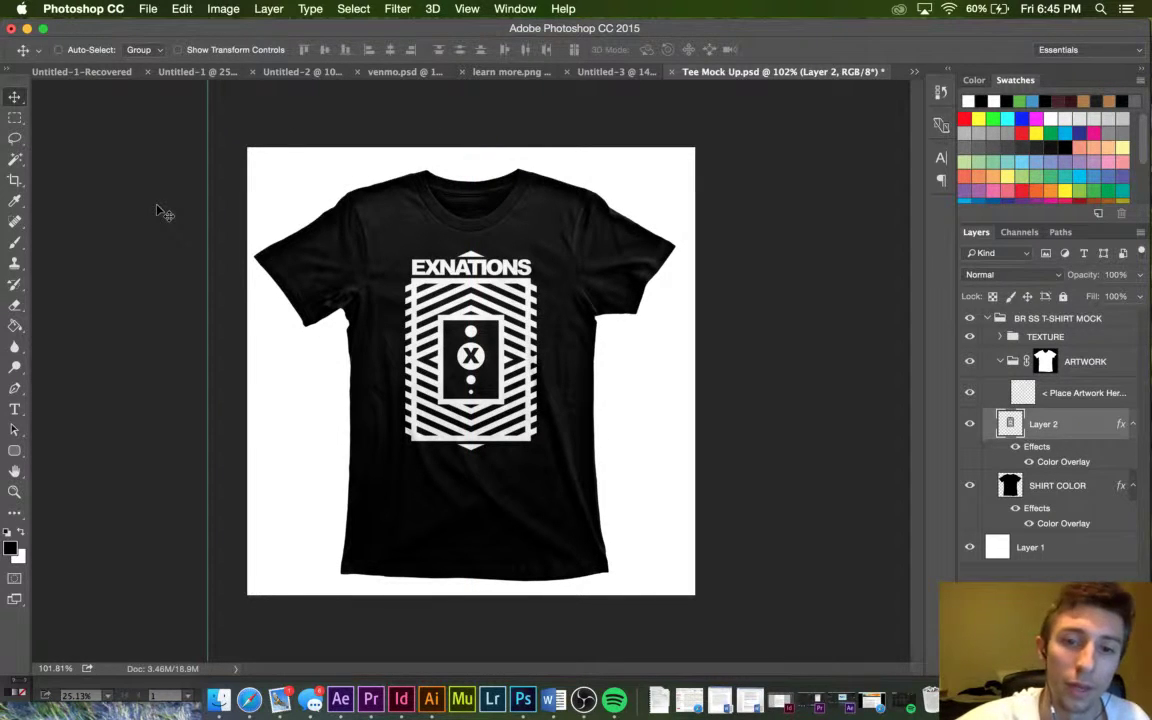
{"action": "scroll", "coordinate": [162, 240], "scroll_direction": "down", "scroll_amount": 3}
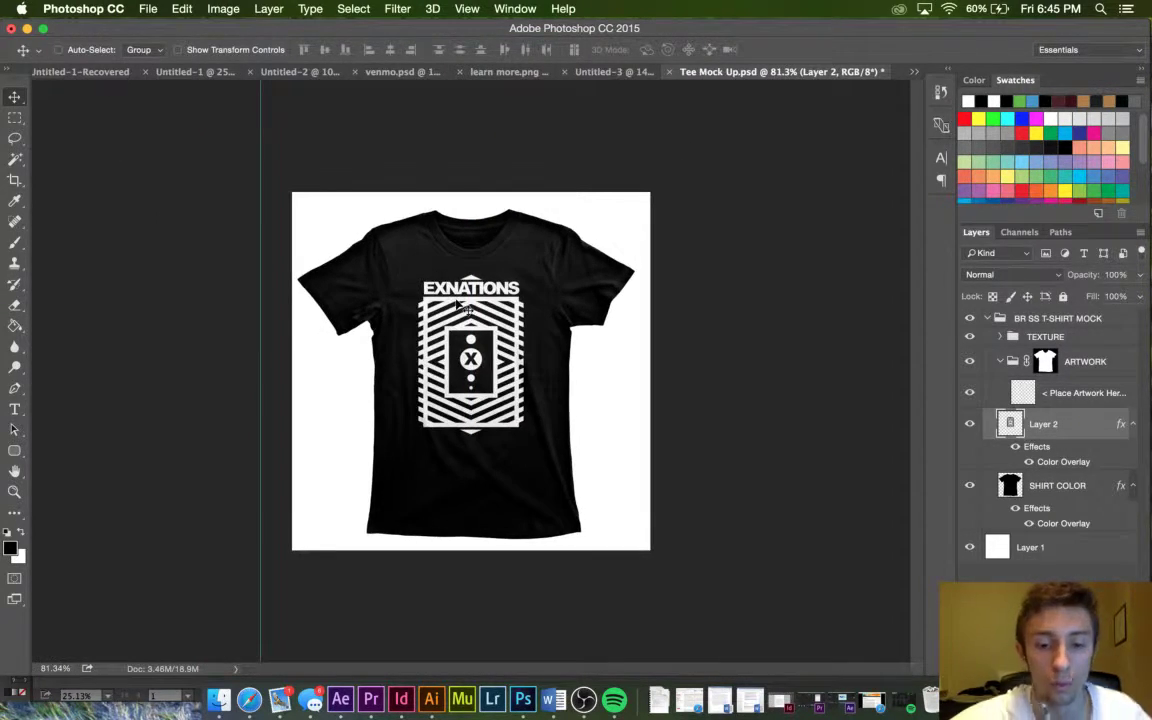
Enlarge the poster artwork slightly and shift it a little lower on the shirt.
{"action": "key", "text": "super+t"}
{"action": "left_click_drag", "start_coordinate": [522, 434], "coordinate": [532, 447]}
{"action": "left_click_drag", "start_coordinate": [493, 369], "coordinate": [494, 383]}
{"action": "left_click", "coordinate": [702, 50]}
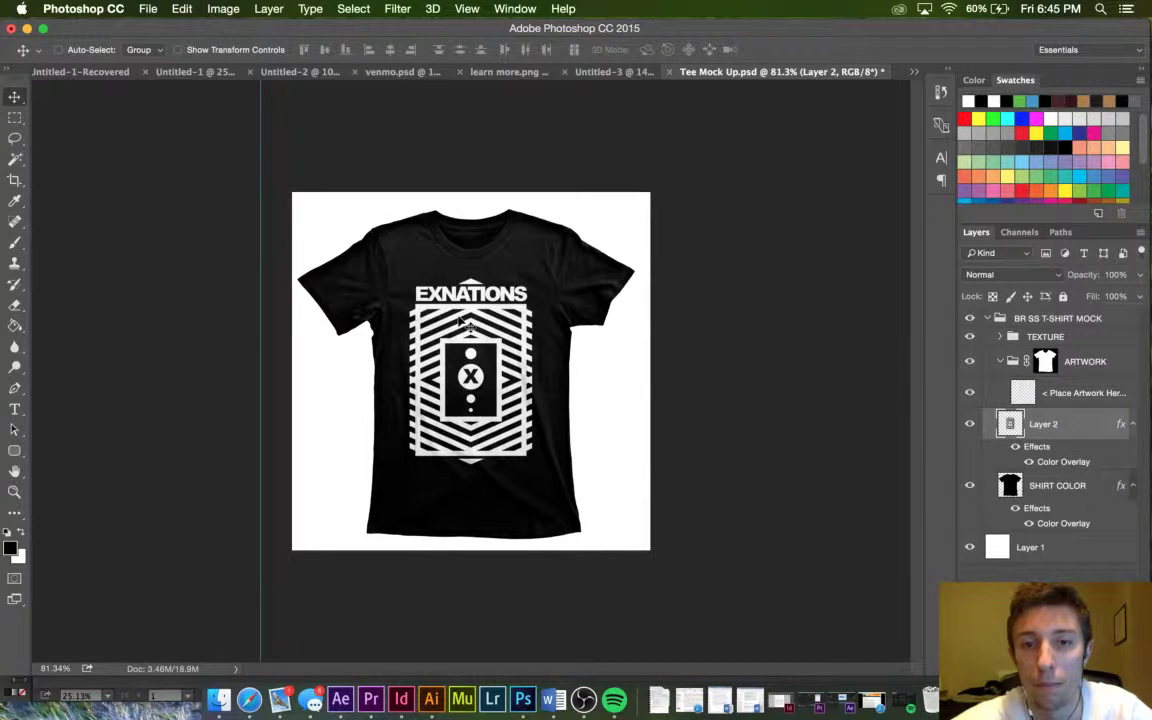
Nudge the poster artwork slightly up towards the shirt's collar.
{"action": "key", "text": "Up"}
{"action": "key", "text": "Up"}
{"action": "key", "text": "Up"}
{"action": "key", "text": "Up"}
{"action": "key", "text": "Up"}
{"action": "key", "text": "Up"}
{"action": "key", "text": "Up"}
{"action": "key", "text": "Up"}
{"action": "key", "text": "Up"}
{"action": "key", "text": "Up"}
{"action": "key", "text": "Up"}
{"action": "key", "text": "Up"}
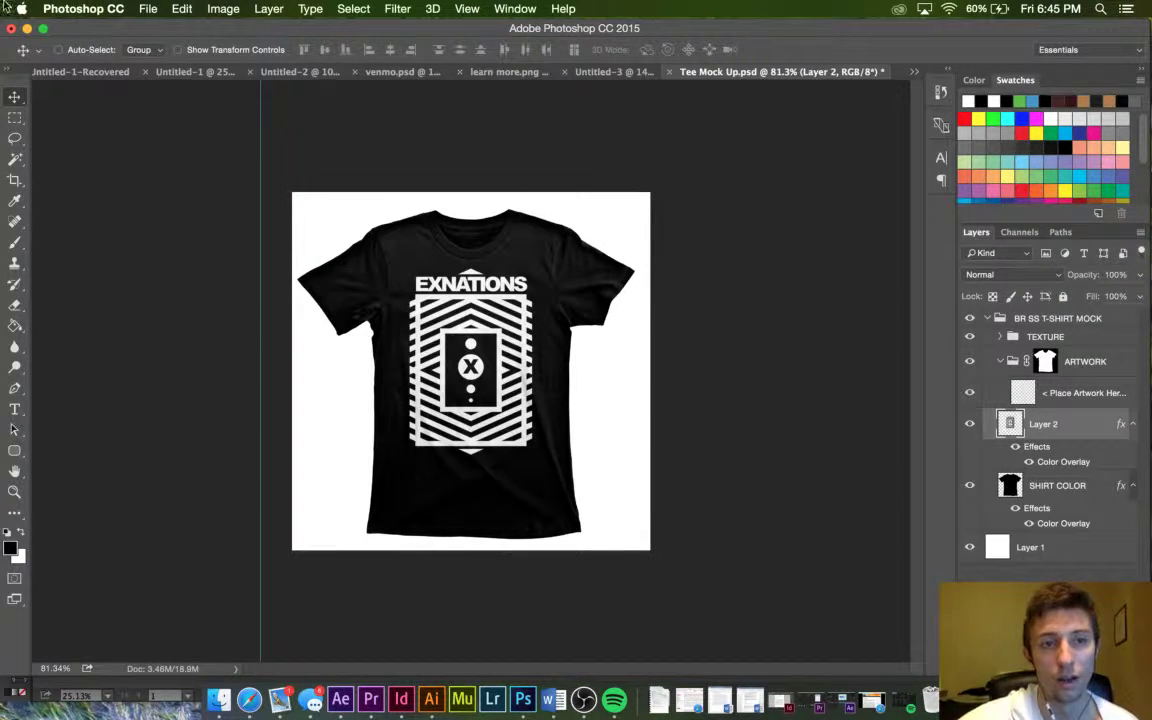
Save the black T-shirt mockup, and change the SHIRT COLOR layer's colour overlay to white (ffffff).
{"action": "left_click", "coordinate": [150, 9]}
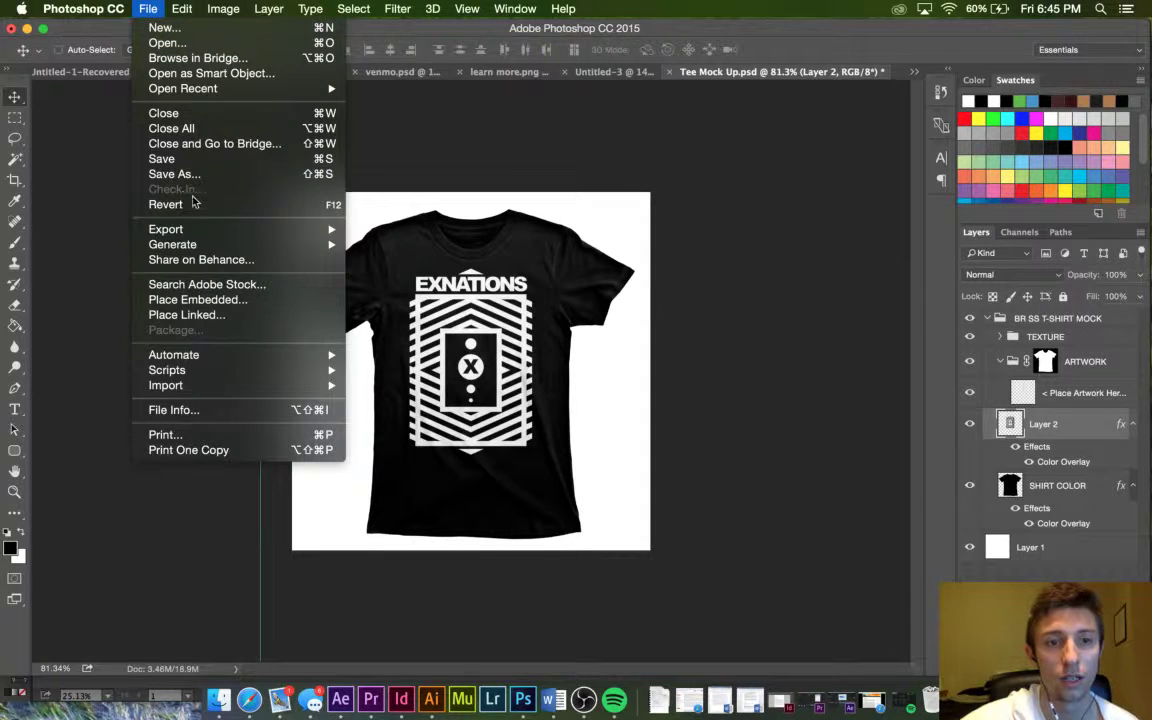
{"action": "left_click", "coordinate": [211, 160]}
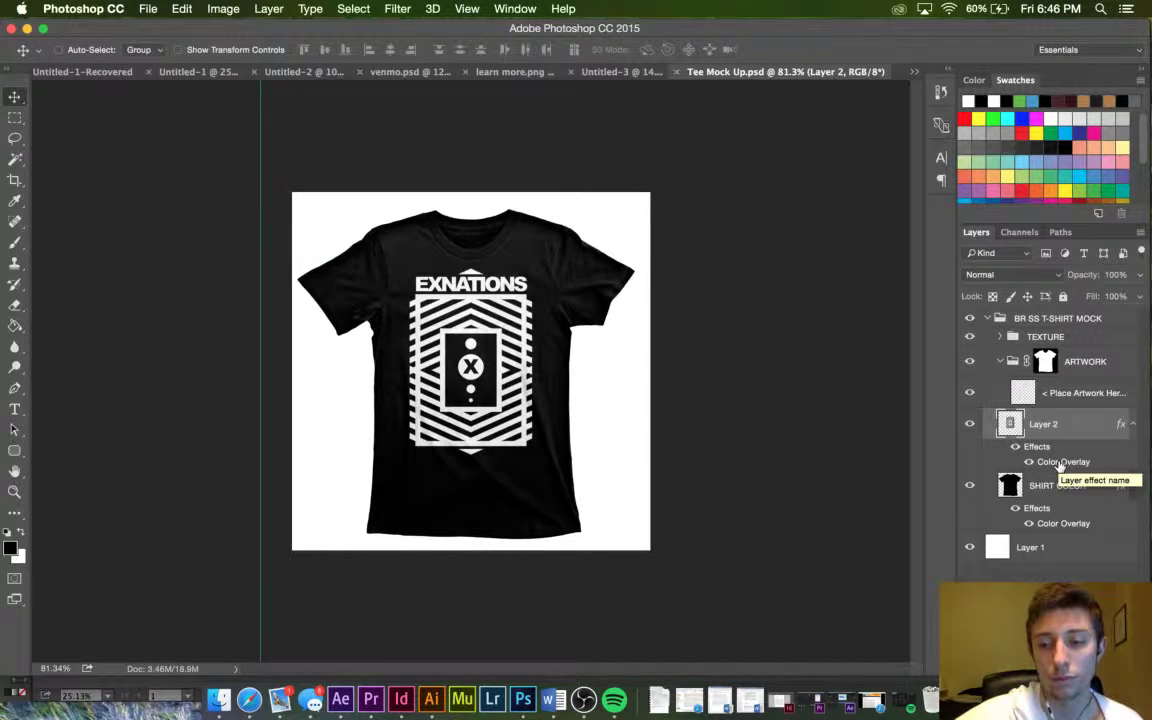
{"action": "double_click", "coordinate": [1050, 523]}
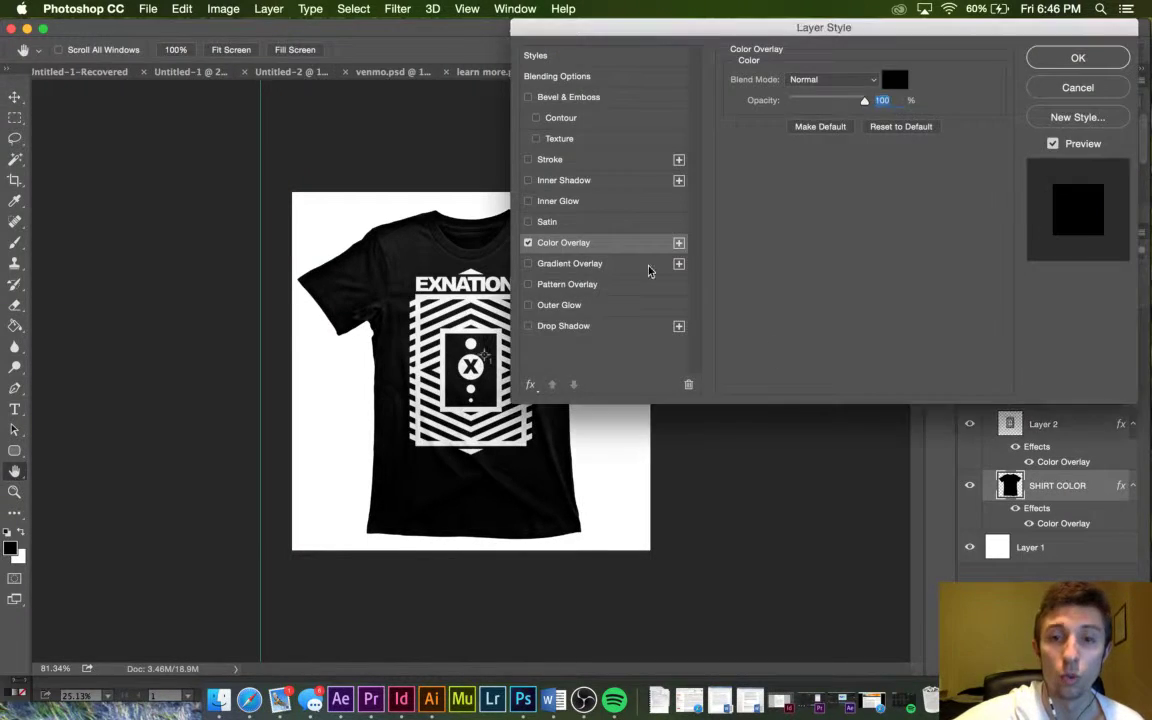
{"action": "left_click", "coordinate": [894, 81]}
{"action": "left_click_drag", "start_coordinate": [717, 190], "coordinate": [513, 127]}
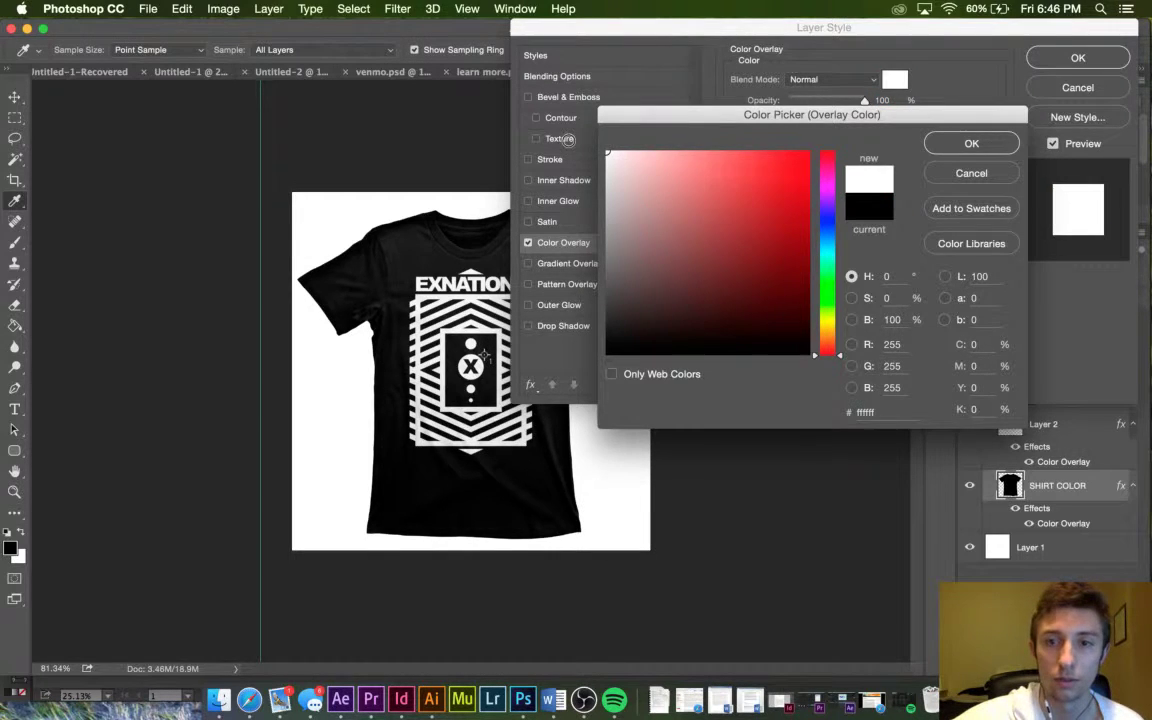
{"action": "left_click", "coordinate": [971, 143]}
{"action": "left_click", "coordinate": [1074, 57]}
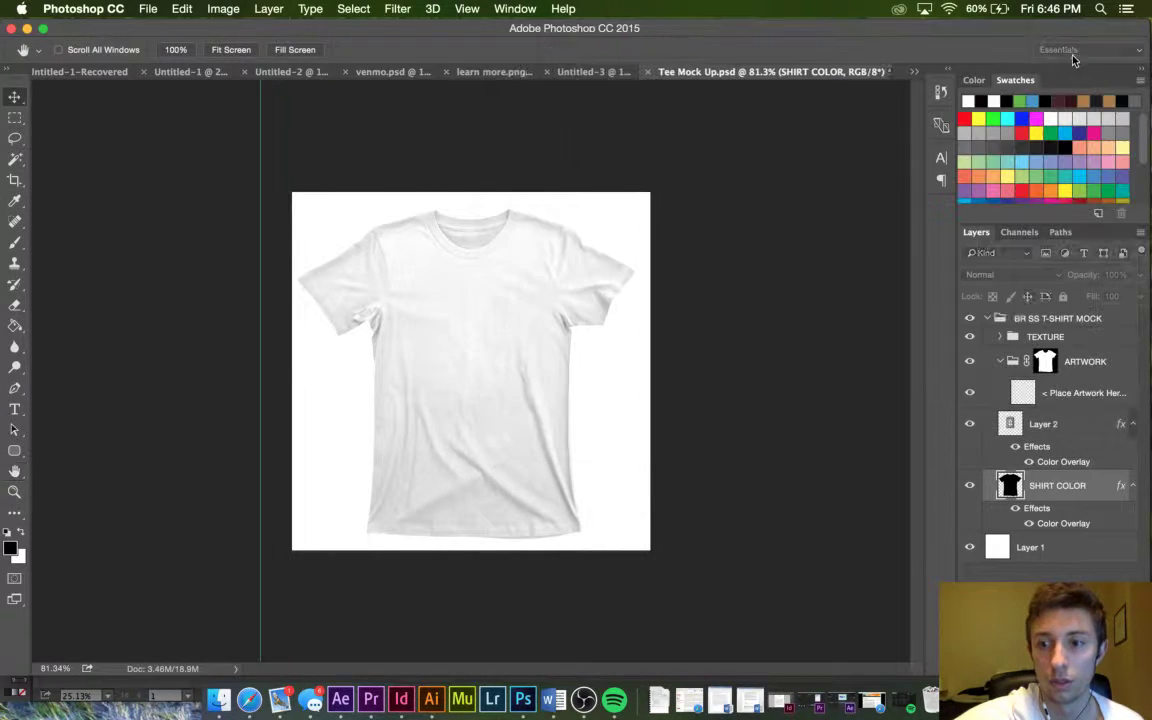
Change the colour overlay of the poster artwork on the shirt to black (000000).
{"action": "double_click", "coordinate": [1052, 463]}
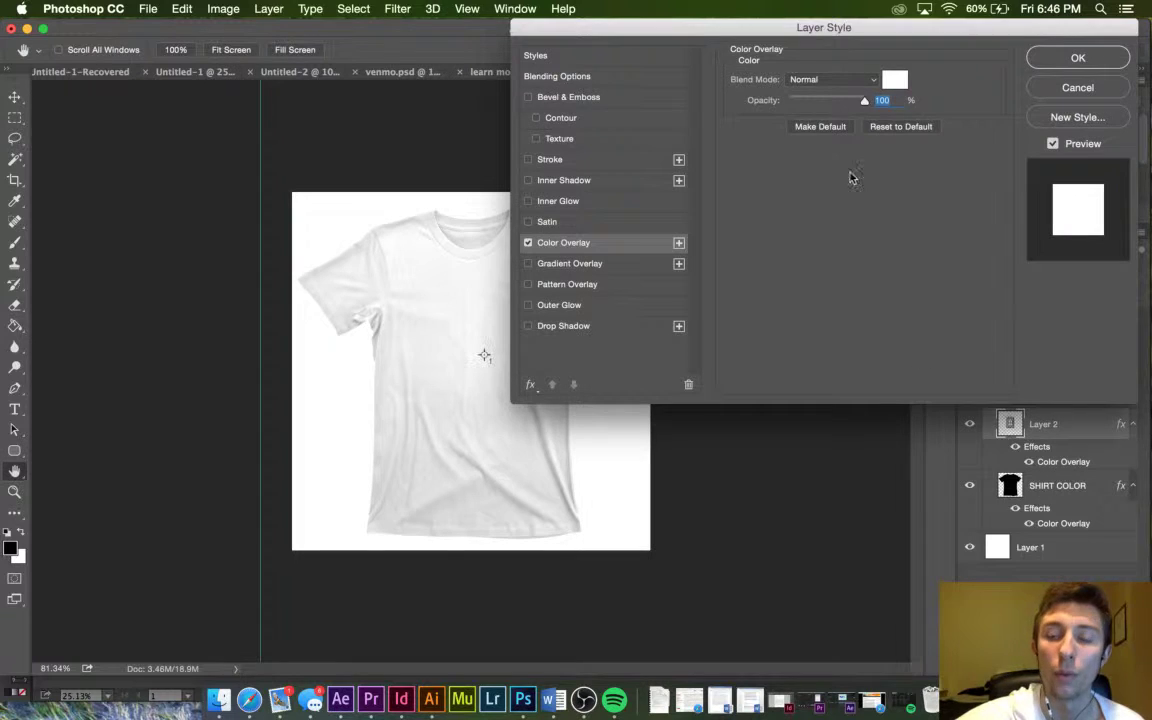
{"action": "left_click", "coordinate": [901, 88]}
{"action": "left_click", "coordinate": [607, 352]}
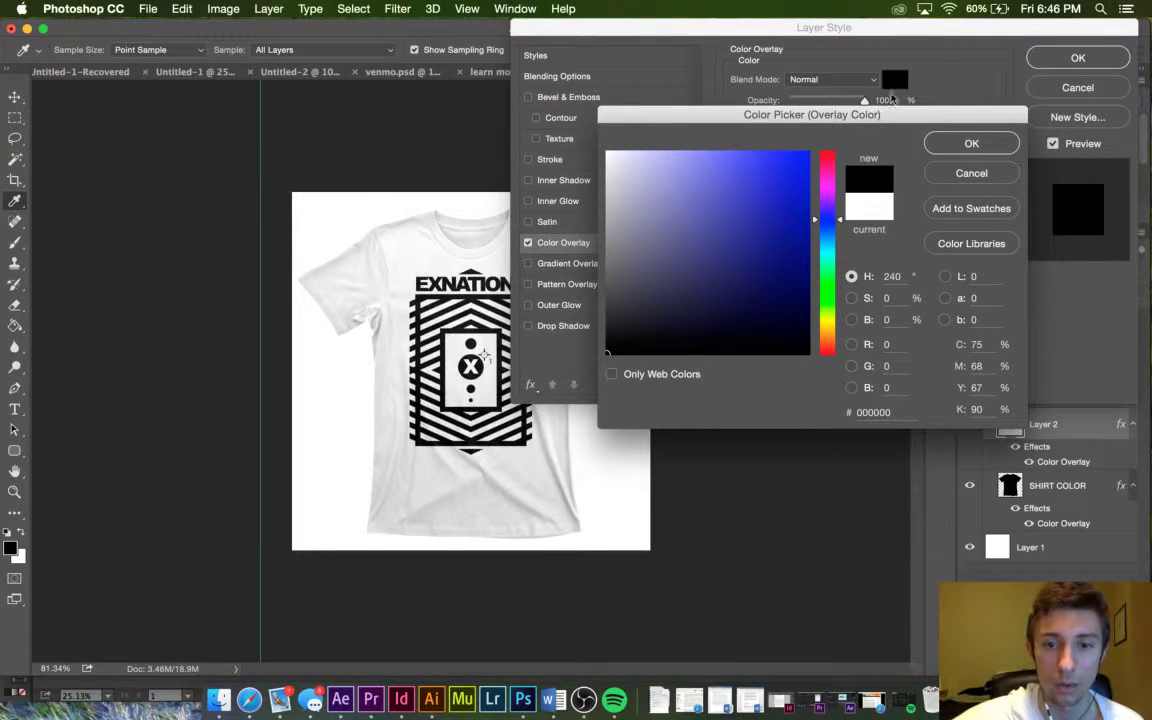
{"action": "left_click", "coordinate": [945, 140]}
{"action": "left_click", "coordinate": [1078, 55]}
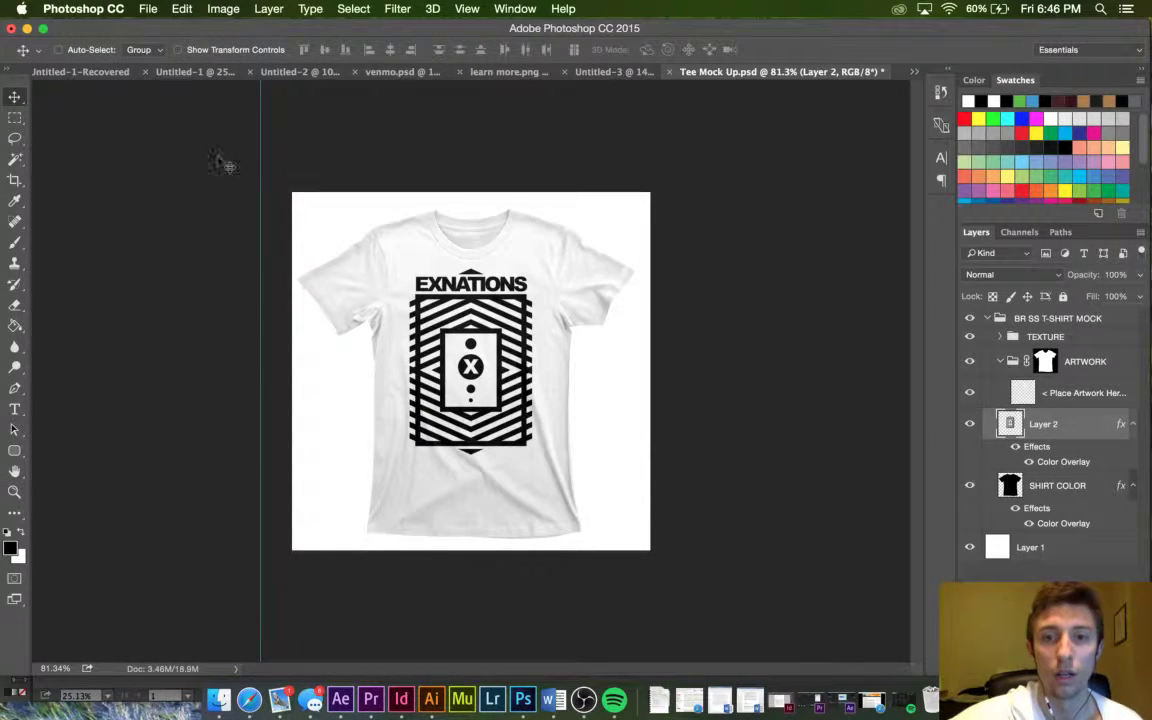
In the Untitled-3 poster document, change Layer 1's colour overlay to black.
{"action": "left_click", "coordinate": [612, 71]}
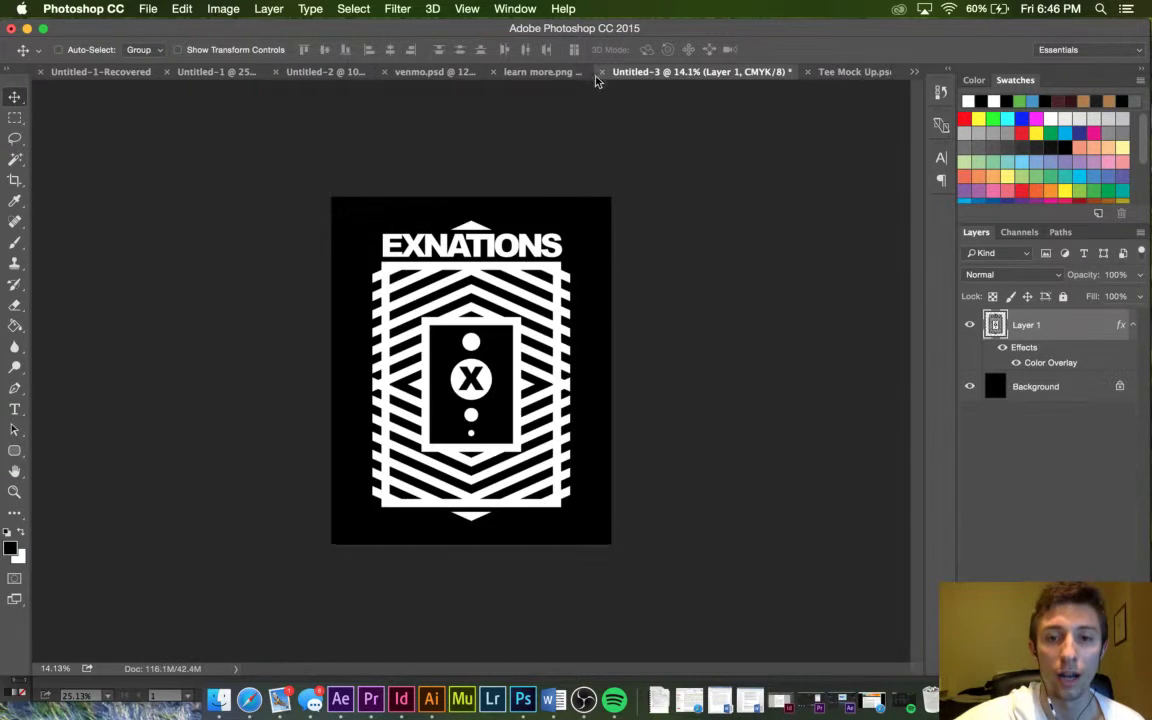
{"action": "double_click", "coordinate": [1048, 365]}
{"action": "left_click", "coordinate": [898, 87]}
{"action": "left_click_drag", "start_coordinate": [666, 255], "coordinate": [586, 398]}
{"action": "left_click", "coordinate": [982, 143]}
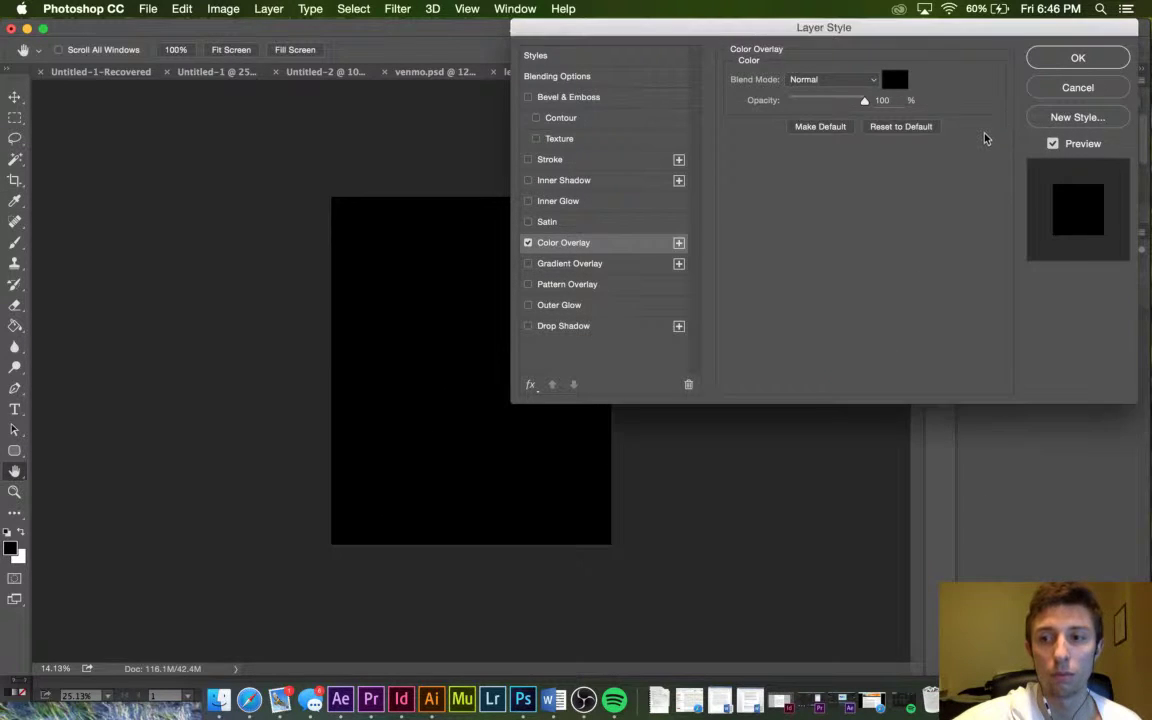
{"action": "left_click", "coordinate": [1040, 58]}
Fill the poster's Background layer with white using the Paint Bucket.
{"action": "double_click", "coordinate": [996, 386]}
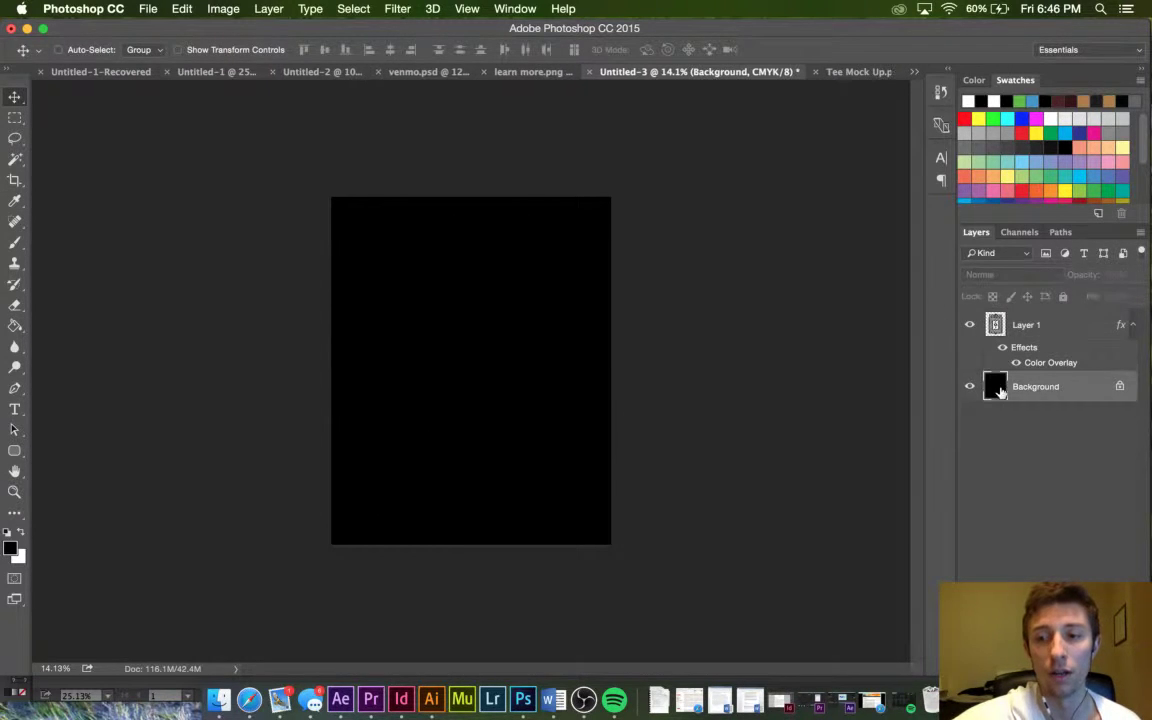
{"action": "left_click", "coordinate": [710, 315]}
{"action": "key", "text": "x"}
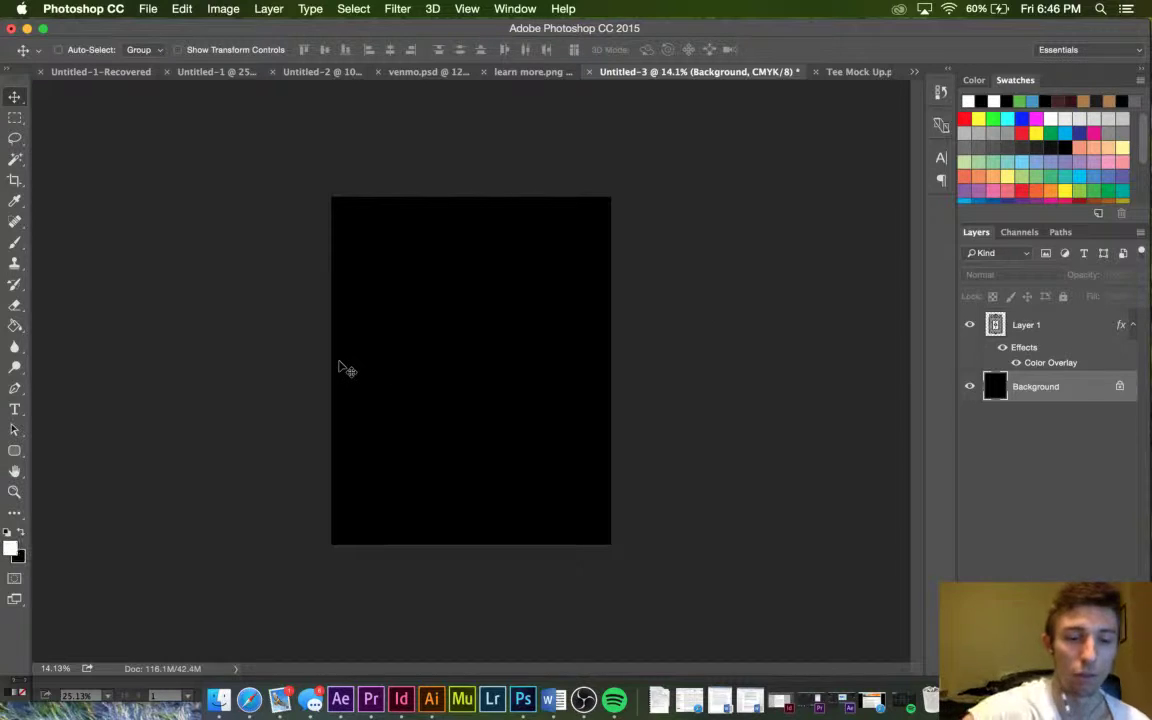
{"action": "left_click", "coordinate": [14, 326]}
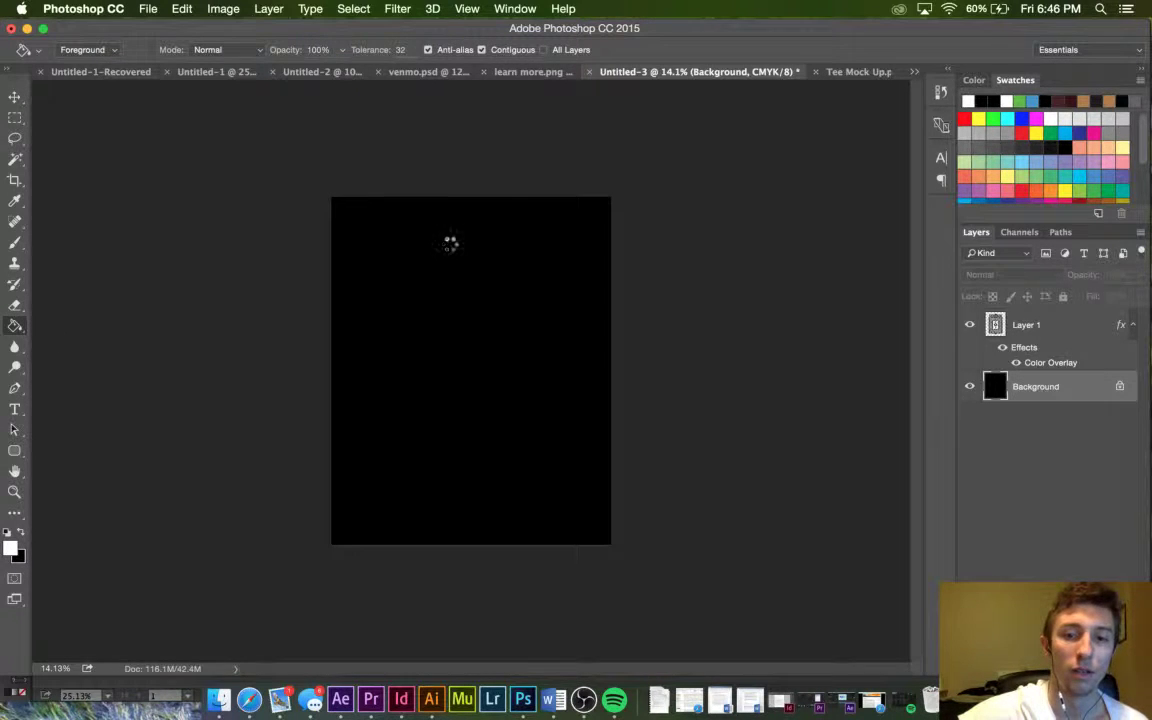
{"action": "left_click", "coordinate": [455, 249]}
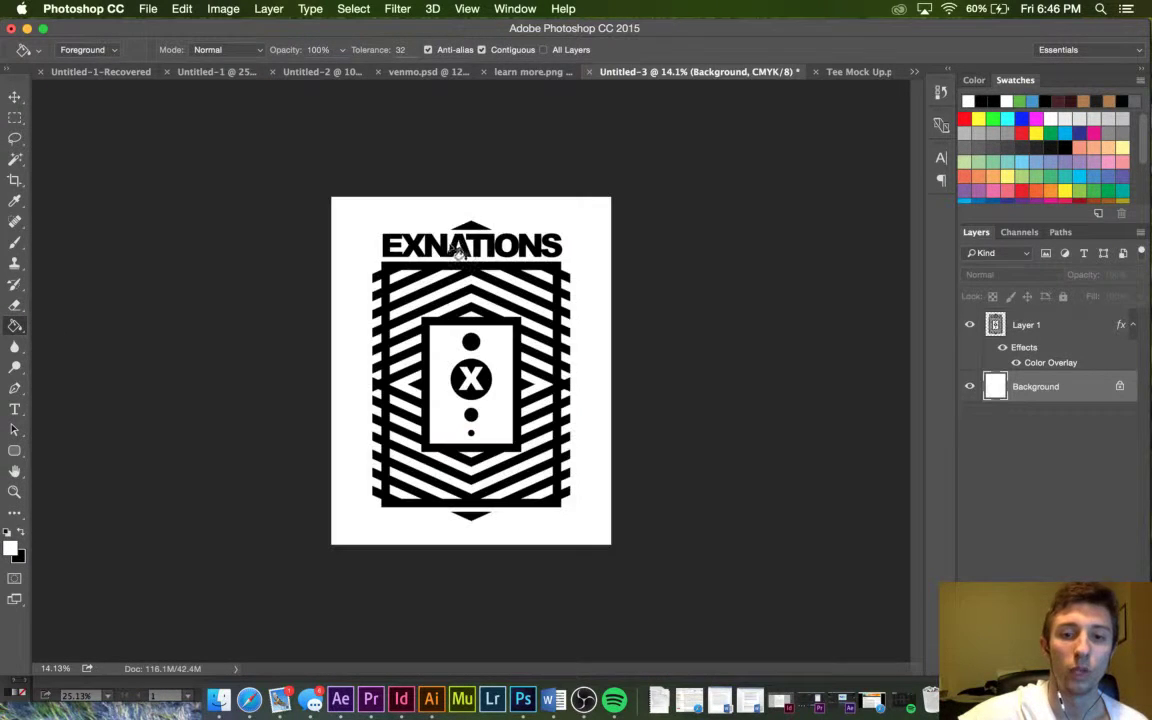
Switch to Illustrator and copy the EXNATIONS poster artwork that has the red title and red X circle.
{"action": "left_click", "coordinate": [862, 72]}
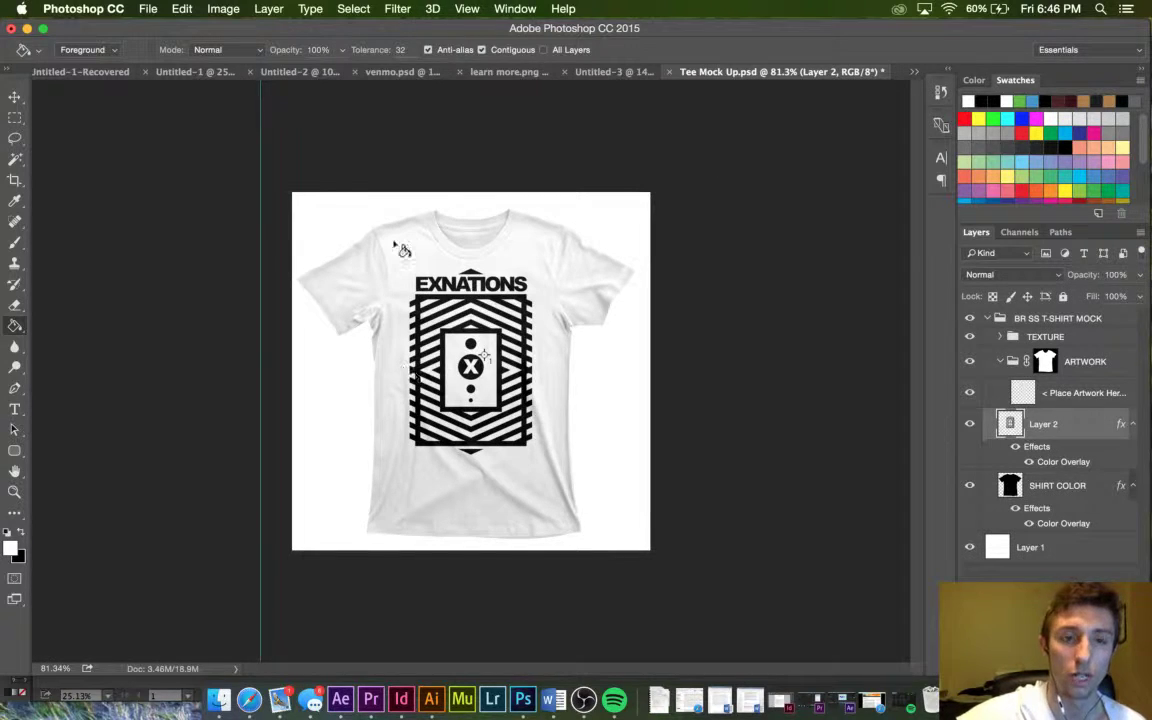
{"action": "left_click", "coordinate": [14, 97]}
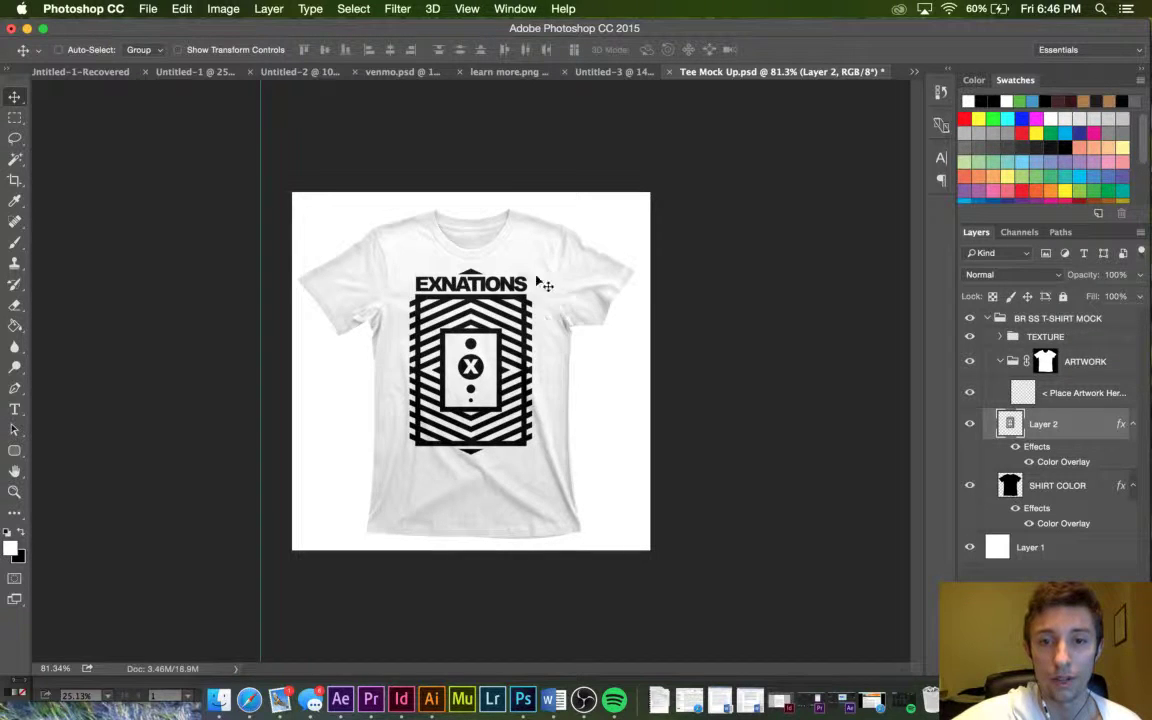
{"action": "left_click", "coordinate": [431, 699]}
{"action": "left_click", "coordinate": [626, 204]}
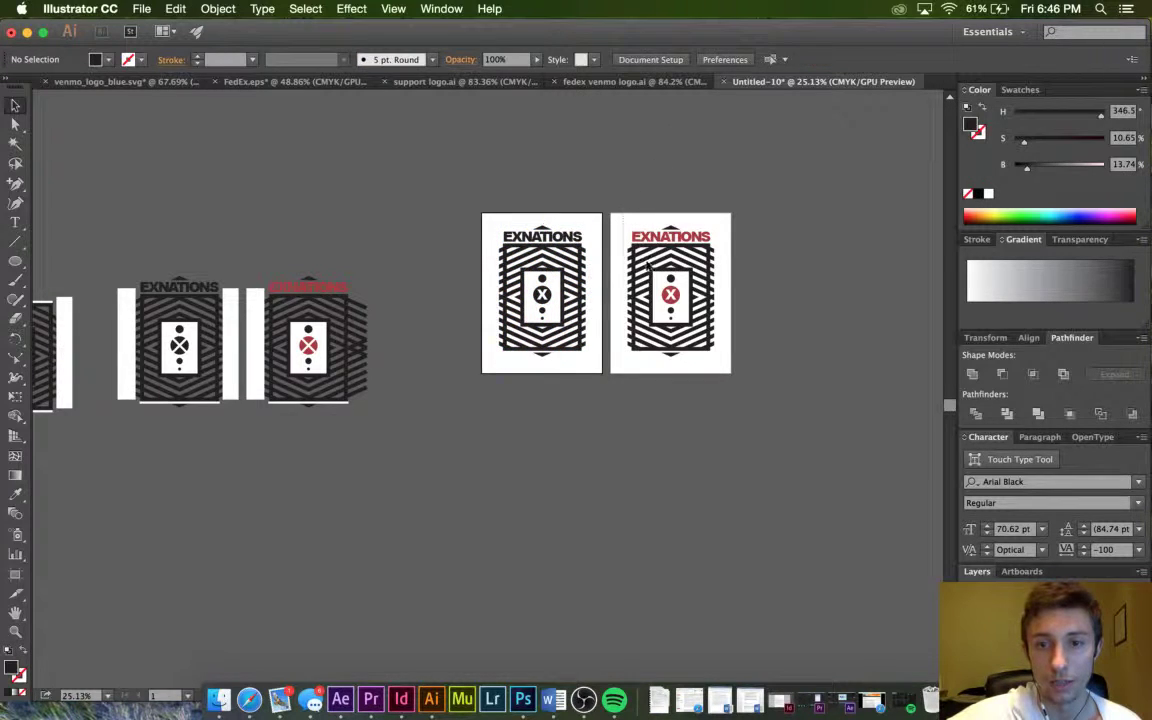
{"action": "left_click", "coordinate": [656, 348]}
{"action": "left_click", "coordinate": [175, 8]}
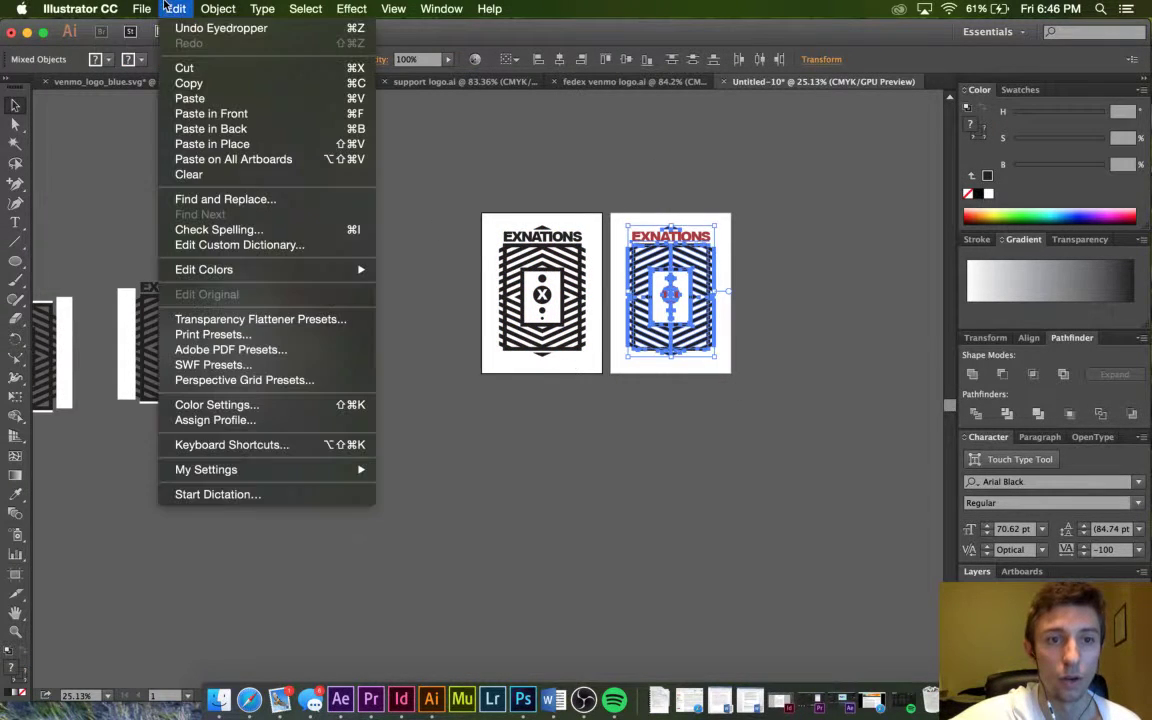
{"action": "left_click", "coordinate": [186, 85]}
Switch back to Photoshop and hide Layer 1, the black artwork, in the Untitled-3 document.
{"action": "left_click", "coordinate": [522, 699]}
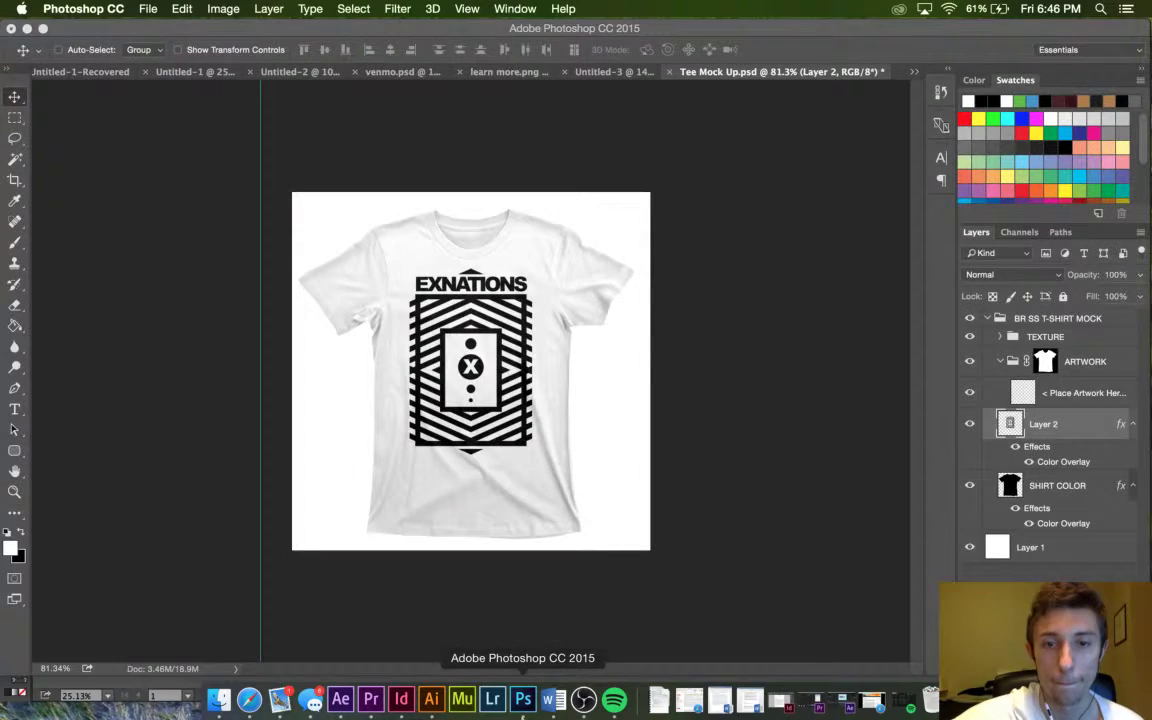
{"action": "left_click", "coordinate": [623, 72]}
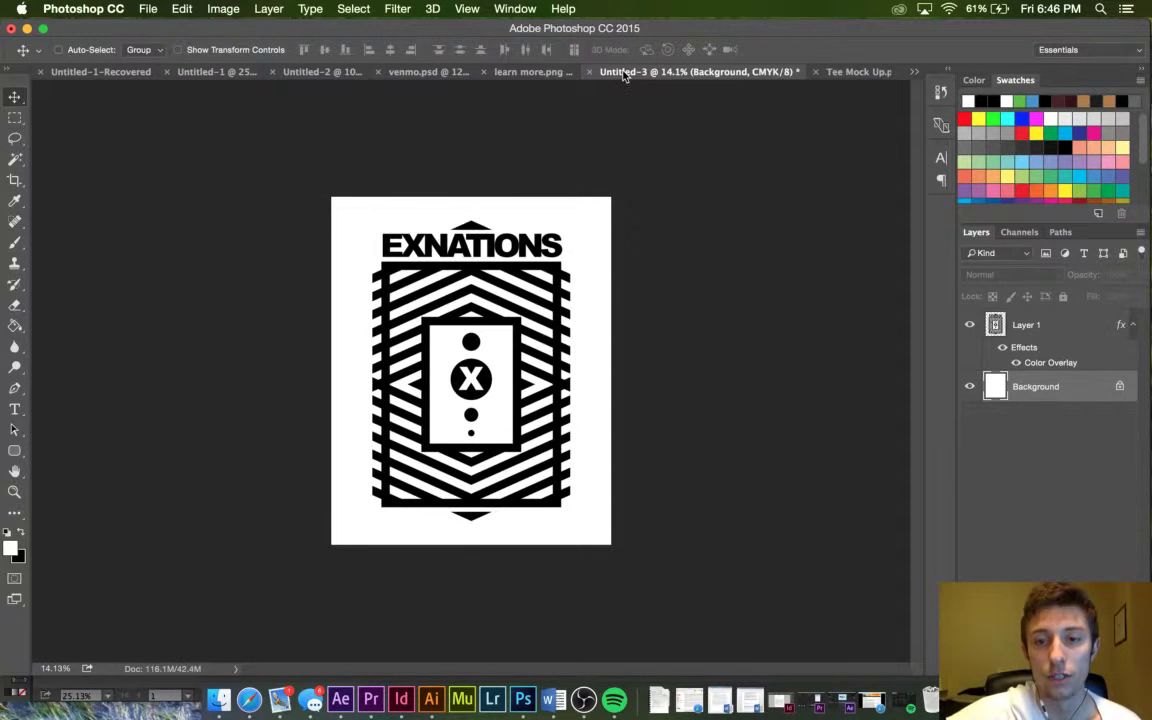
{"action": "left_click", "coordinate": [972, 326]}
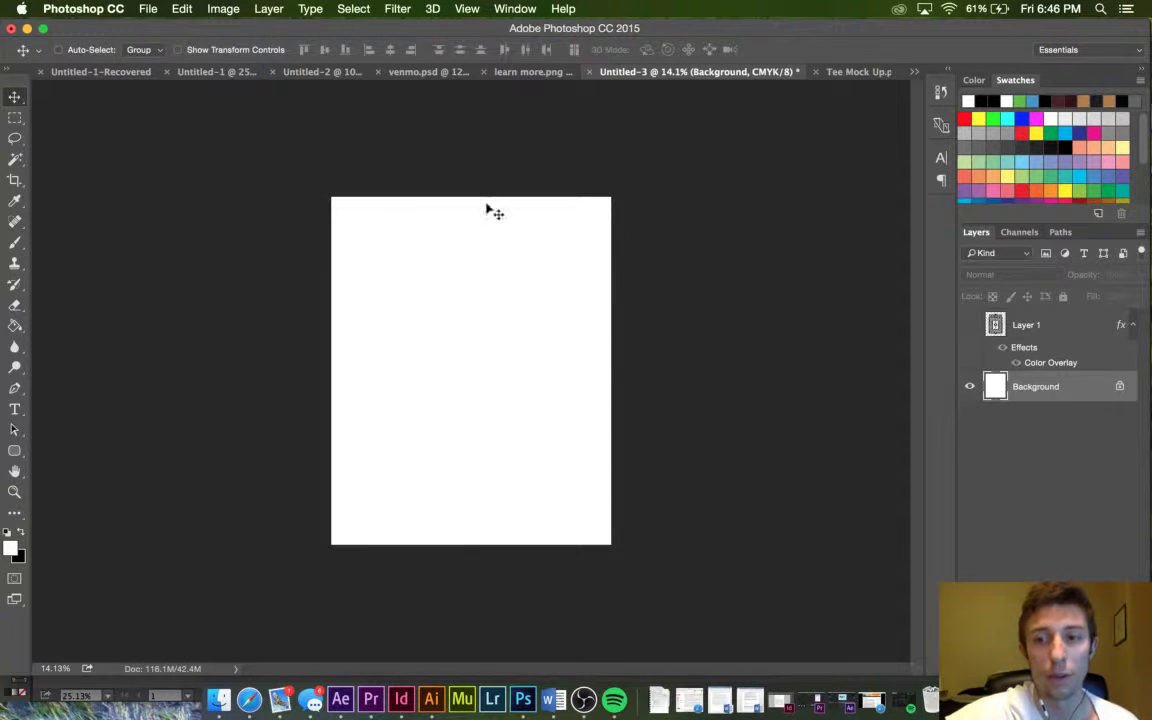
{"action": "left_click", "coordinate": [182, 8]}
{"action": "left_click", "coordinate": [213, 153]}
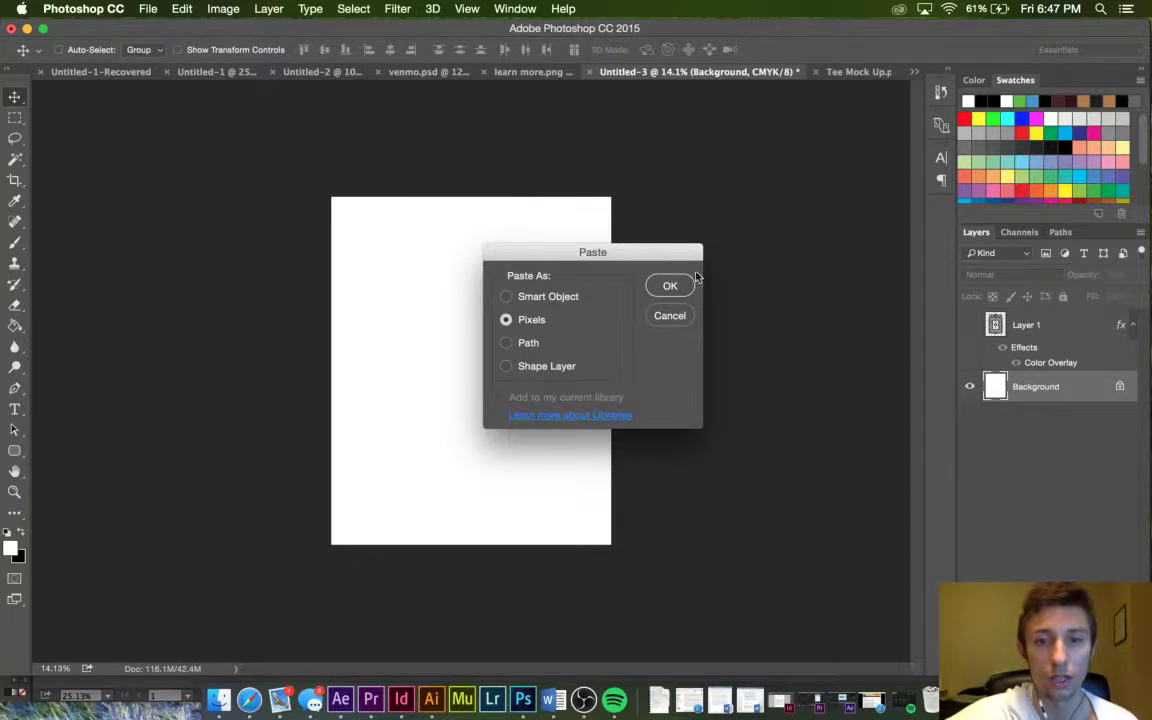
{"action": "left_click", "coordinate": [686, 288]}
{"action": "left_click", "coordinate": [516, 300]}
{"action": "mouse_move", "coordinate": [520, 292]}
{"action": "left_mouse_down"}
{"action": "mouse_move", "coordinate": [566, 255]}
{"action": "mouse_move", "coordinate": [521, 301]}
{"action": "mouse_move", "coordinate": [508, 282]}
{"action": "mouse_move", "coordinate": [534, 290]}
{"action": "left_mouse_up"}
{"action": "key", "text": "Escape"}
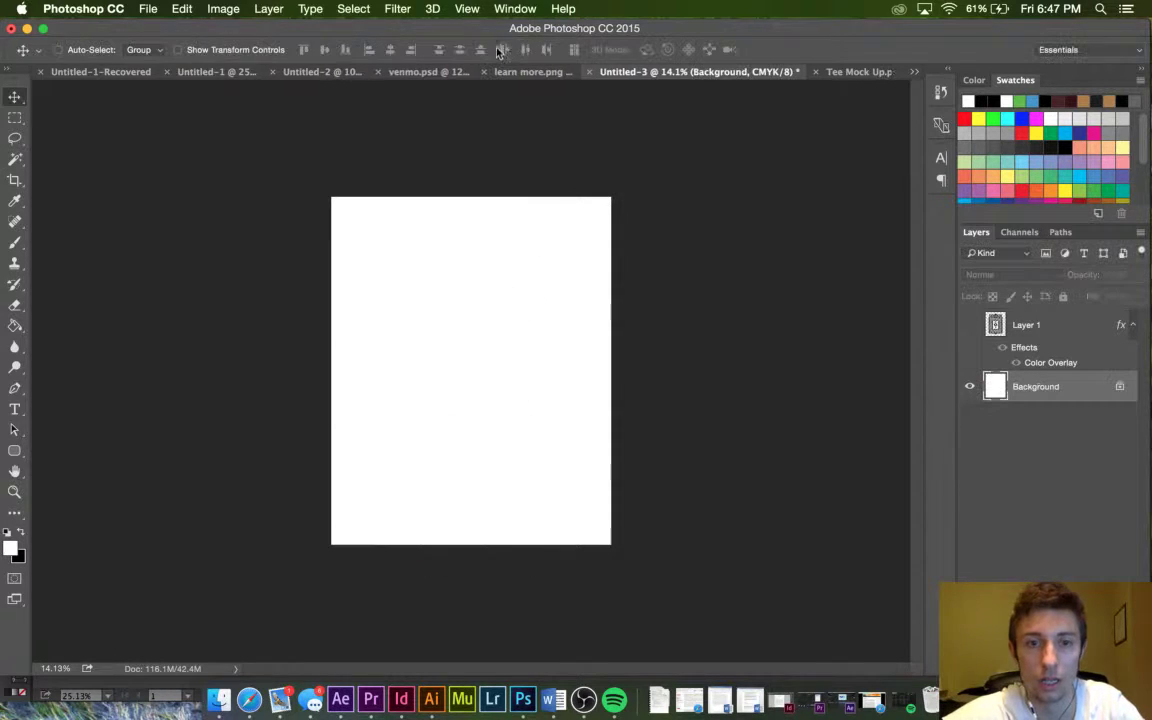
Paste the copied poster as pixels and scale it from its centre to about 207% to fill the page.
{"action": "left_click", "coordinate": [183, 8]}
{"action": "left_click", "coordinate": [196, 153]}
{"action": "left_click", "coordinate": [667, 284]}
{"action": "left_click_drag", "start_coordinate": [527, 295], "coordinate": [604, 234]}
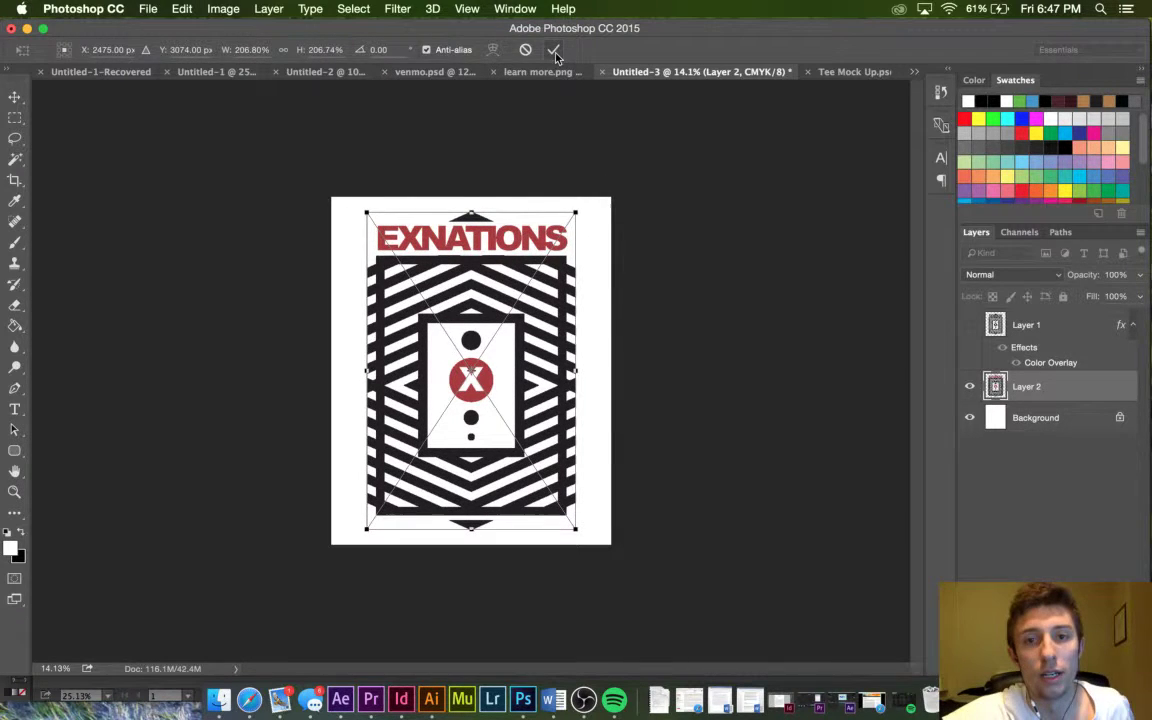
{"action": "left_click", "coordinate": [554, 50]}
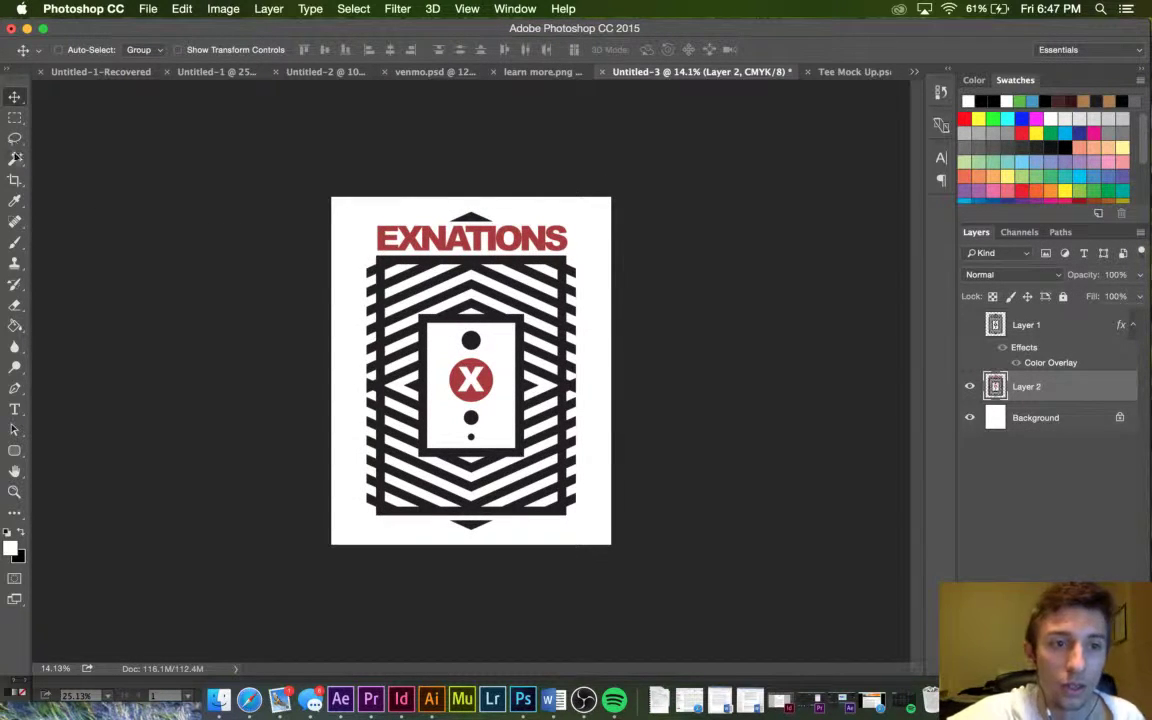
Select the red EXNATIONS title with a rectangular marquee and cut it to its own layer.
{"action": "left_click", "coordinate": [15, 118]}
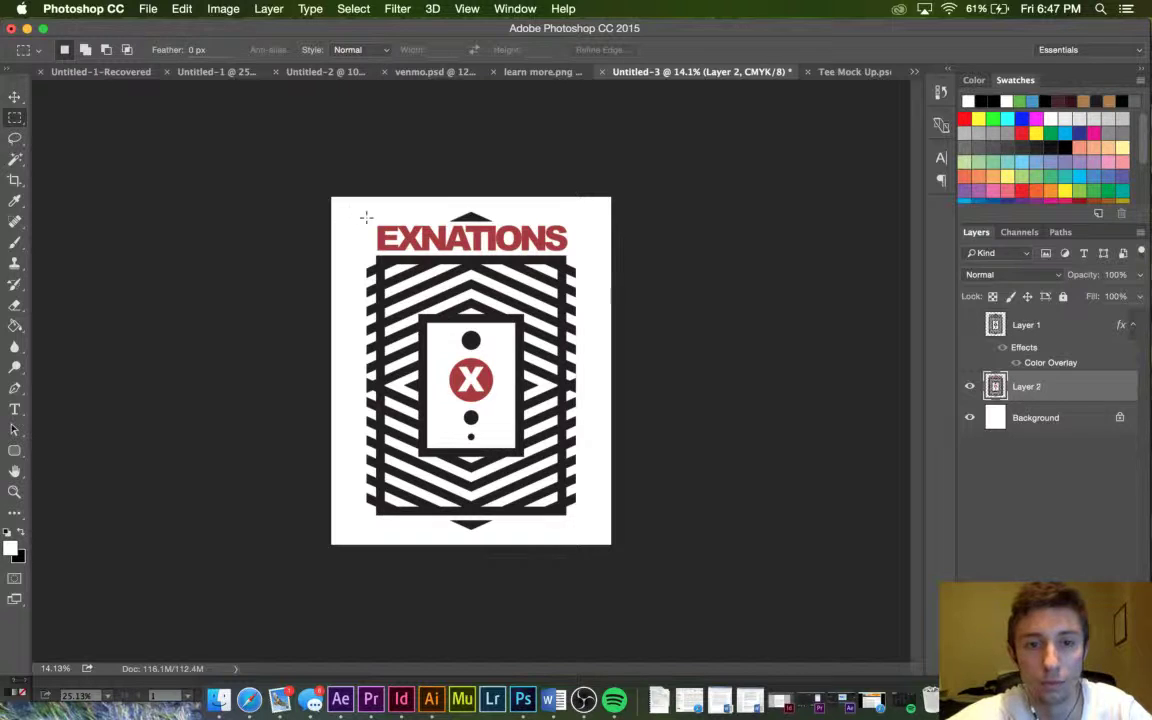
{"action": "left_click_drag", "start_coordinate": [370, 222], "coordinate": [599, 252]}
{"action": "right_click", "coordinate": [537, 228]}
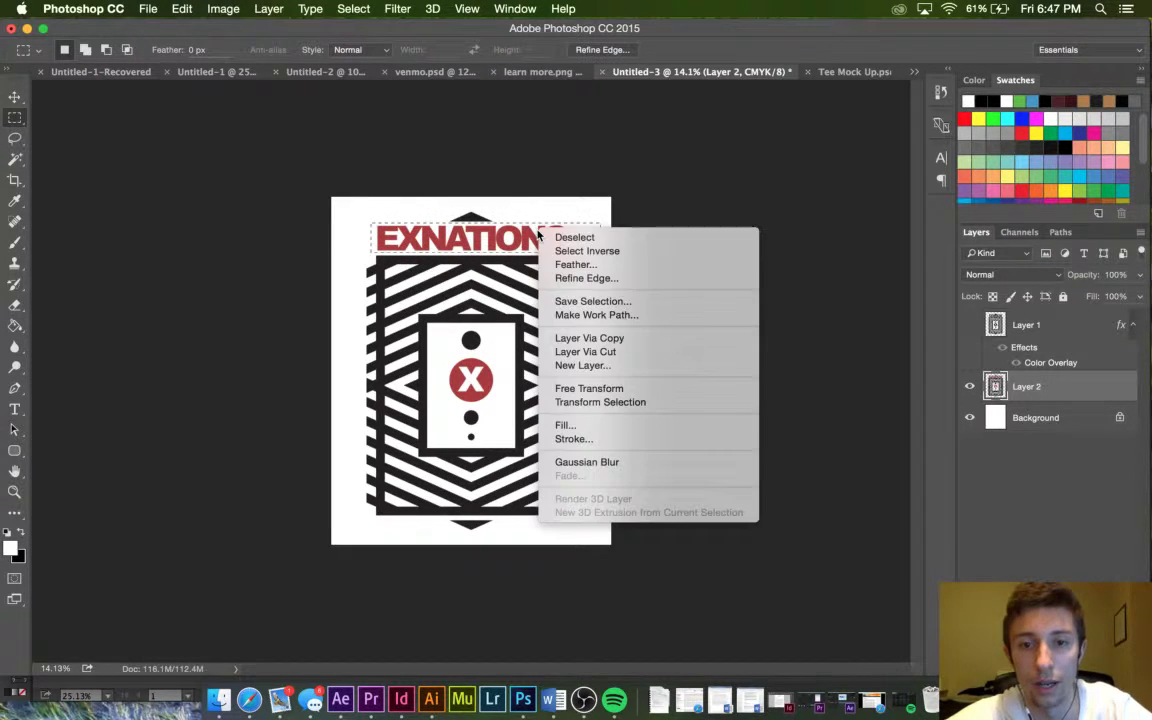
{"action": "left_click", "coordinate": [610, 352]}
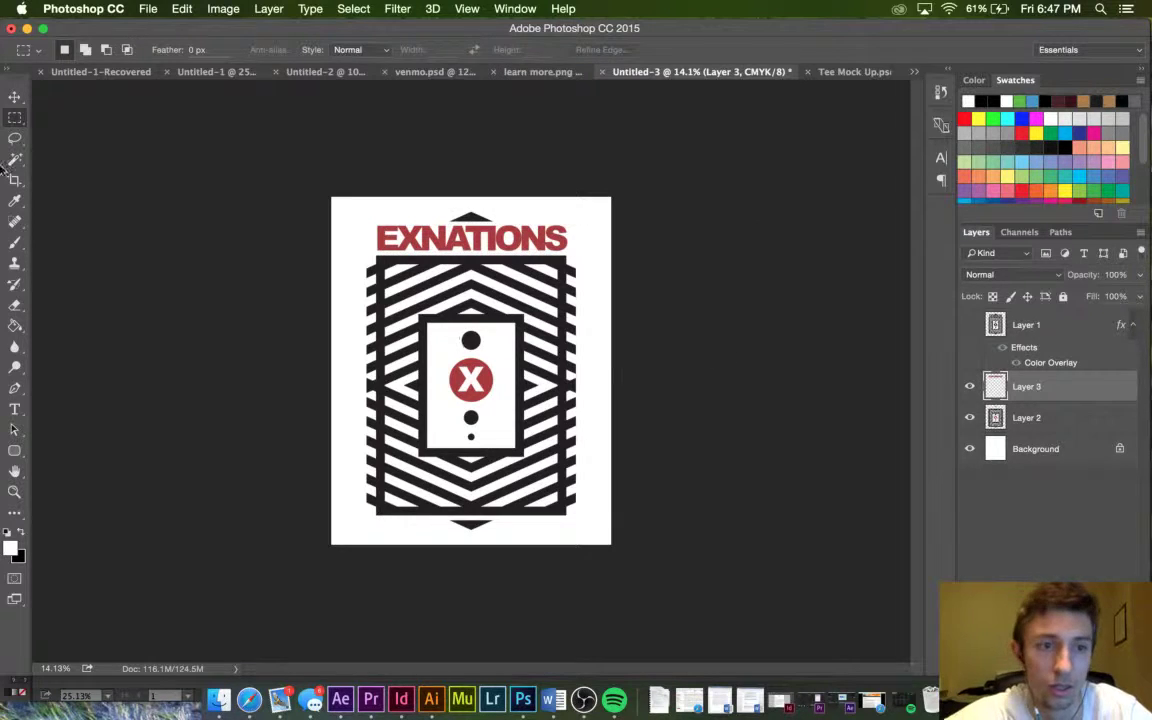
Lasso the red X circle on Layer 2 and cut it to its own layer.
{"action": "left_click", "coordinate": [15, 138]}
{"action": "mouse_move", "coordinate": [434, 372]}
{"action": "left_mouse_down"}
{"action": "mouse_move", "coordinate": [463, 413]}
{"action": "mouse_move", "coordinate": [510, 388]}
{"action": "mouse_move", "coordinate": [497, 362]}
{"action": "mouse_move", "coordinate": [472, 354]}
{"action": "mouse_move", "coordinate": [449, 360]}
{"action": "mouse_move", "coordinate": [439, 388]}
{"action": "left_mouse_up"}
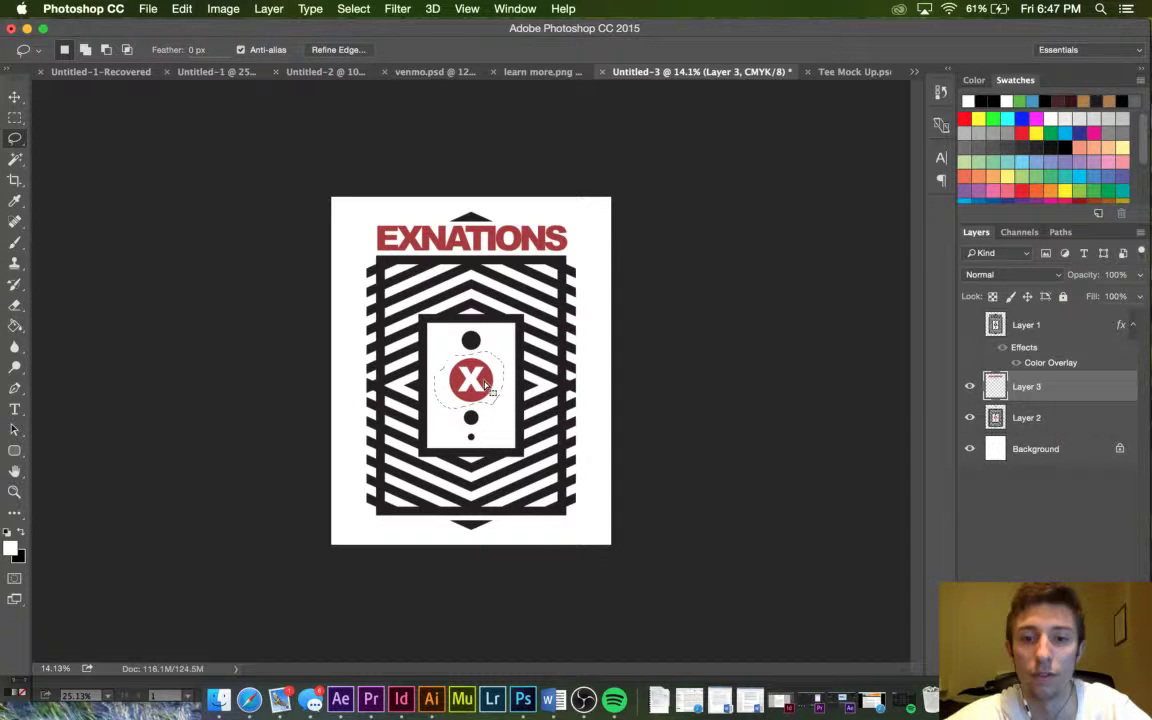
{"action": "left_click", "coordinate": [1023, 424]}
{"action": "right_click", "coordinate": [451, 378]}
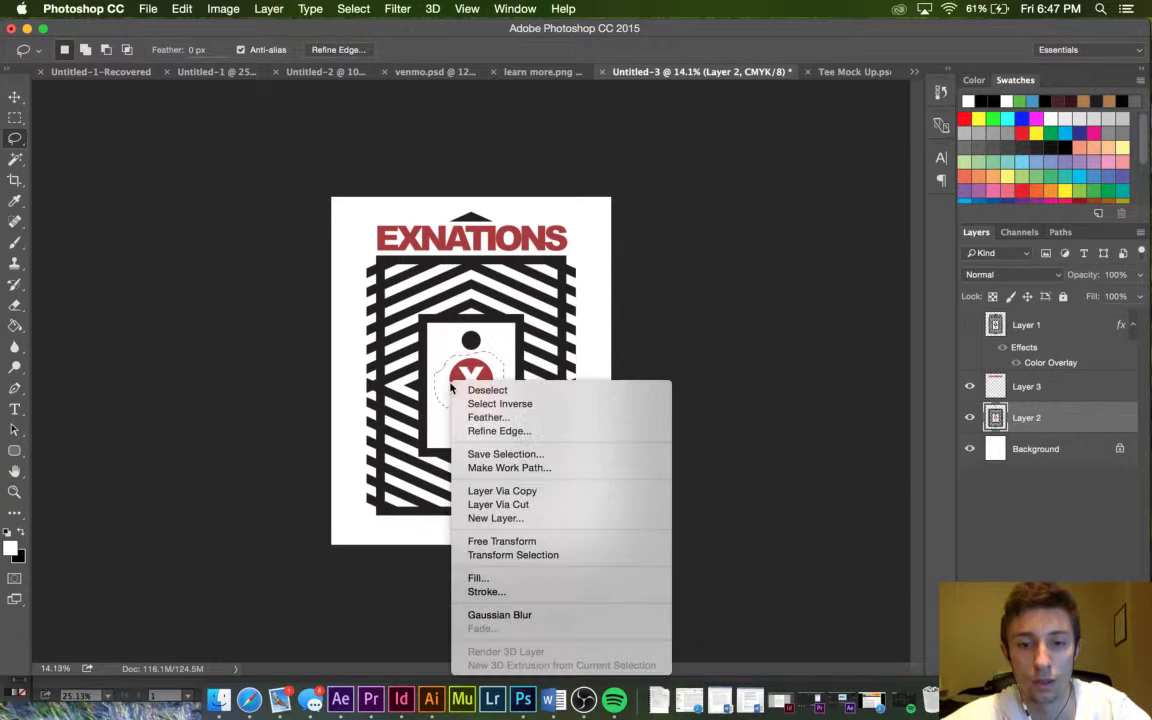
{"action": "left_click", "coordinate": [512, 500]}
Merge the red title's layer down into the X circle's layer.
{"action": "left_click", "coordinate": [1070, 388]}
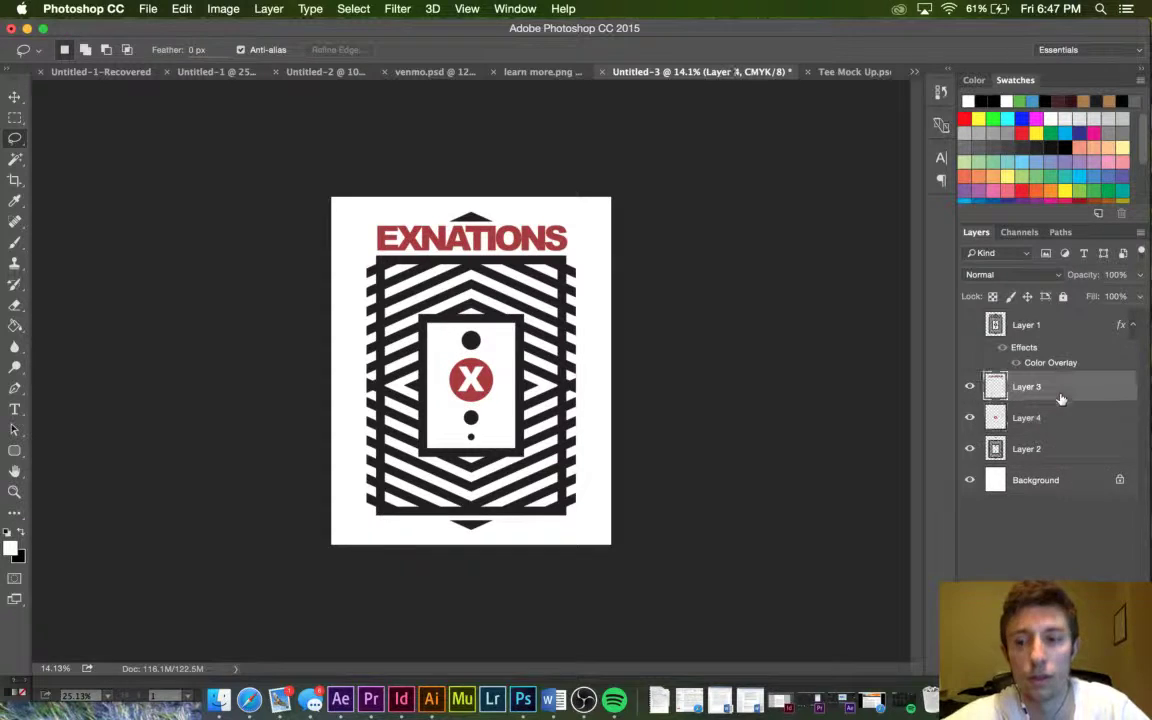
{"action": "left_click", "coordinate": [268, 9]}
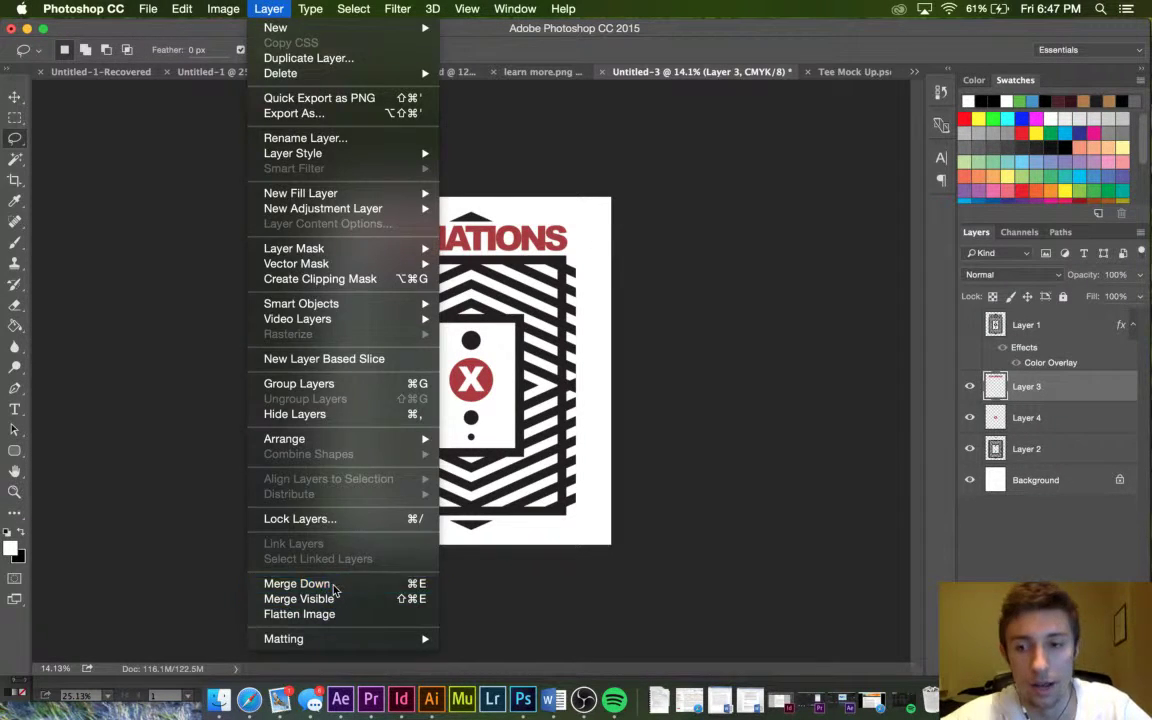
{"action": "left_click", "coordinate": [300, 583]}
Add a Color Overlay to the merged title and X circle layer and try bright red, blue and muted dark red shades.
{"action": "double_click", "coordinate": [958, 366]}
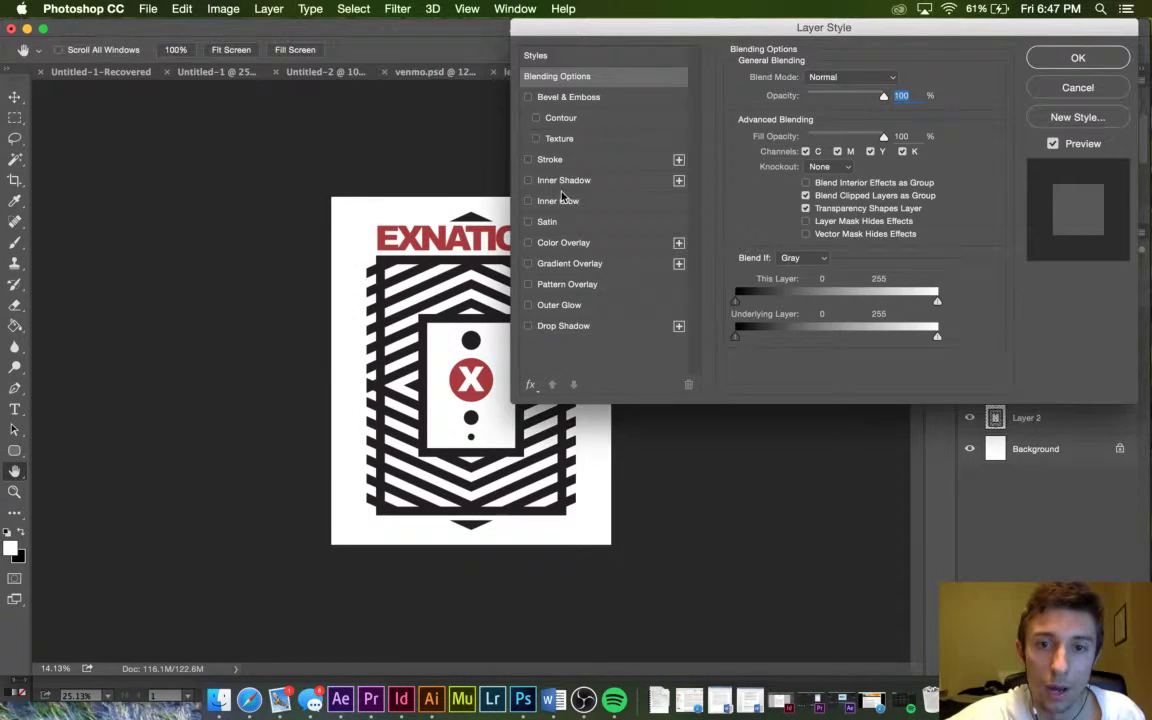
{"action": "left_click", "coordinate": [563, 242]}
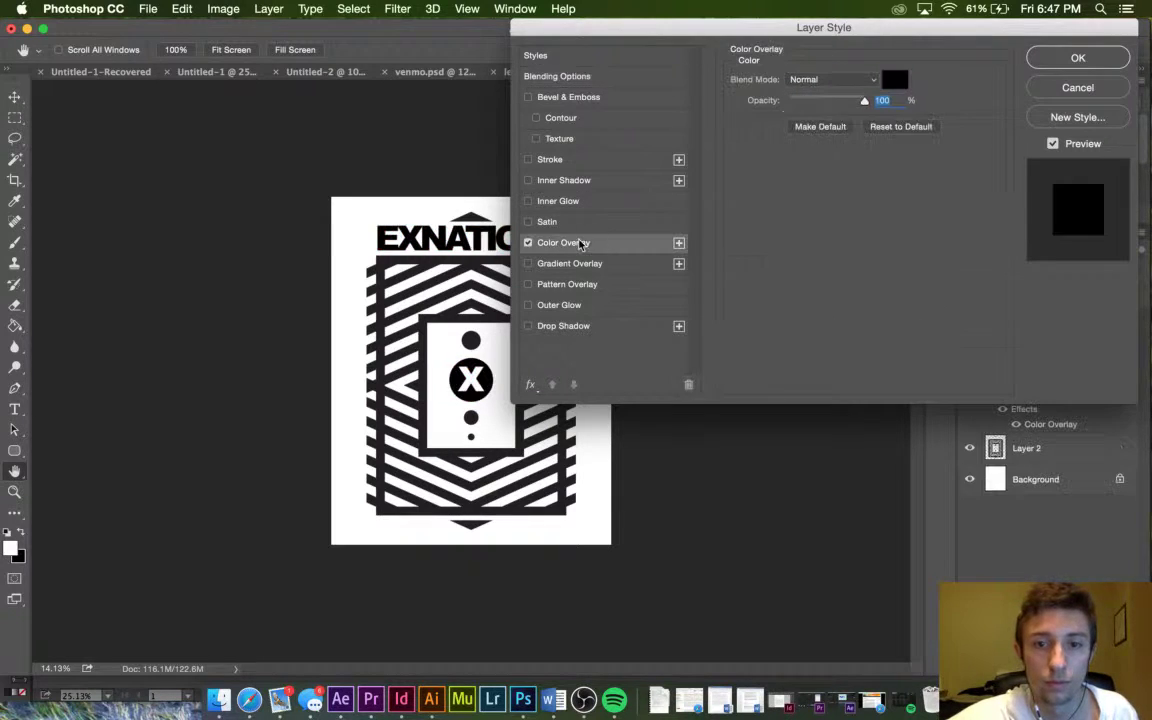
{"action": "left_click", "coordinate": [895, 80]}
{"action": "mouse_move", "coordinate": [779, 190]}
{"action": "left_mouse_down"}
{"action": "mouse_move", "coordinate": [800, 144]}
{"action": "mouse_move", "coordinate": [741, 289]}
{"action": "mouse_move", "coordinate": [802, 290]}
{"action": "left_mouse_up"}
{"action": "left_click", "coordinate": [758, 171]}
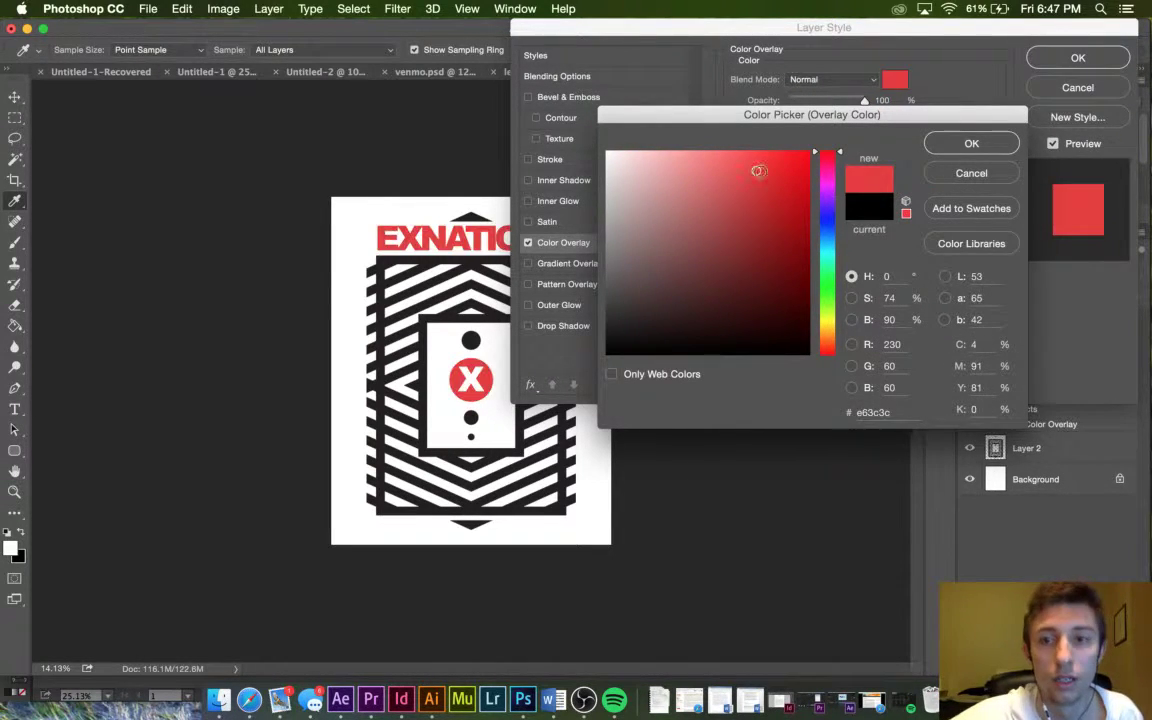
{"action": "left_click", "coordinate": [828, 242]}
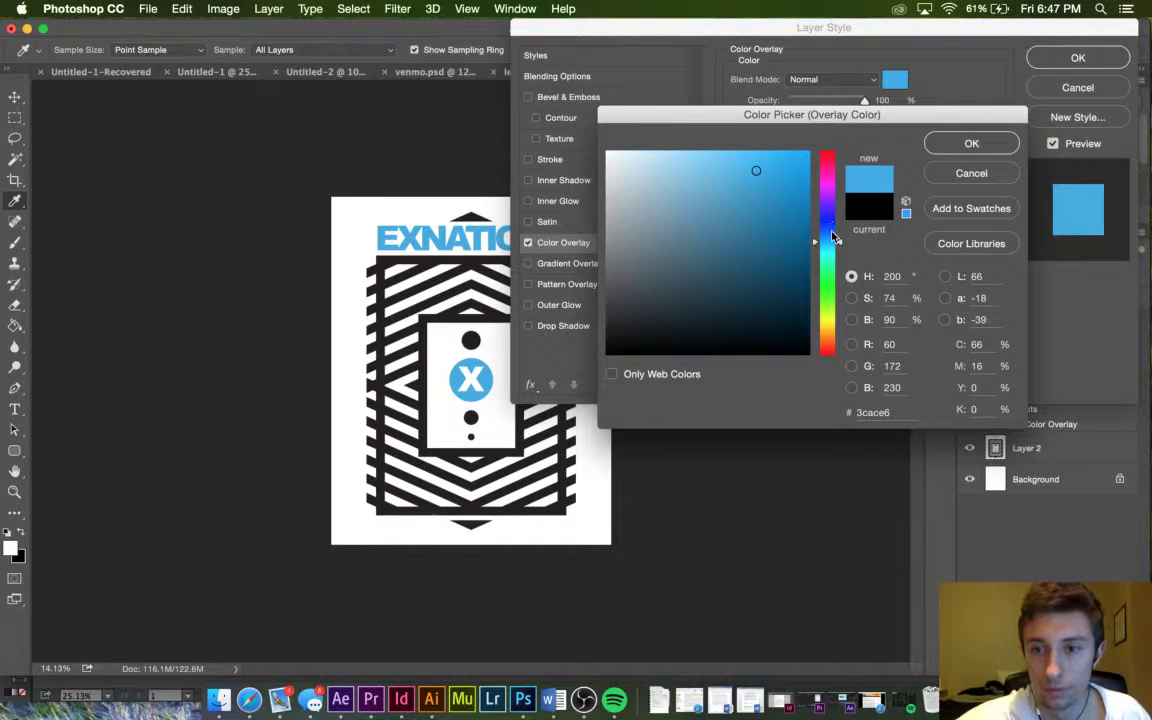
{"action": "left_click_drag", "start_coordinate": [826, 175], "coordinate": [836, 362]}
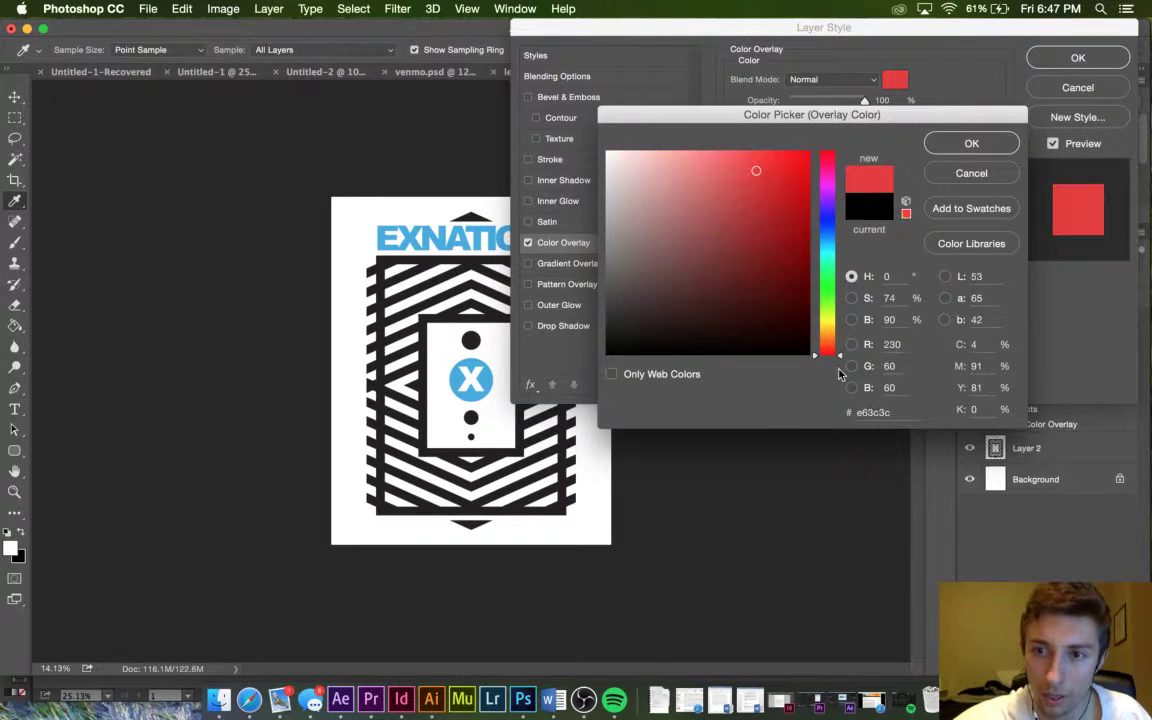
{"action": "left_click", "coordinate": [800, 260]}
{"action": "mouse_move", "coordinate": [748, 252]}
{"action": "left_mouse_down"}
{"action": "mouse_move", "coordinate": [707, 270]}
{"action": "mouse_move", "coordinate": [697, 244]}
{"action": "mouse_move", "coordinate": [707, 221]}
{"action": "mouse_move", "coordinate": [710, 249]}
{"action": "mouse_move", "coordinate": [728, 253]}
{"action": "left_mouse_up"}
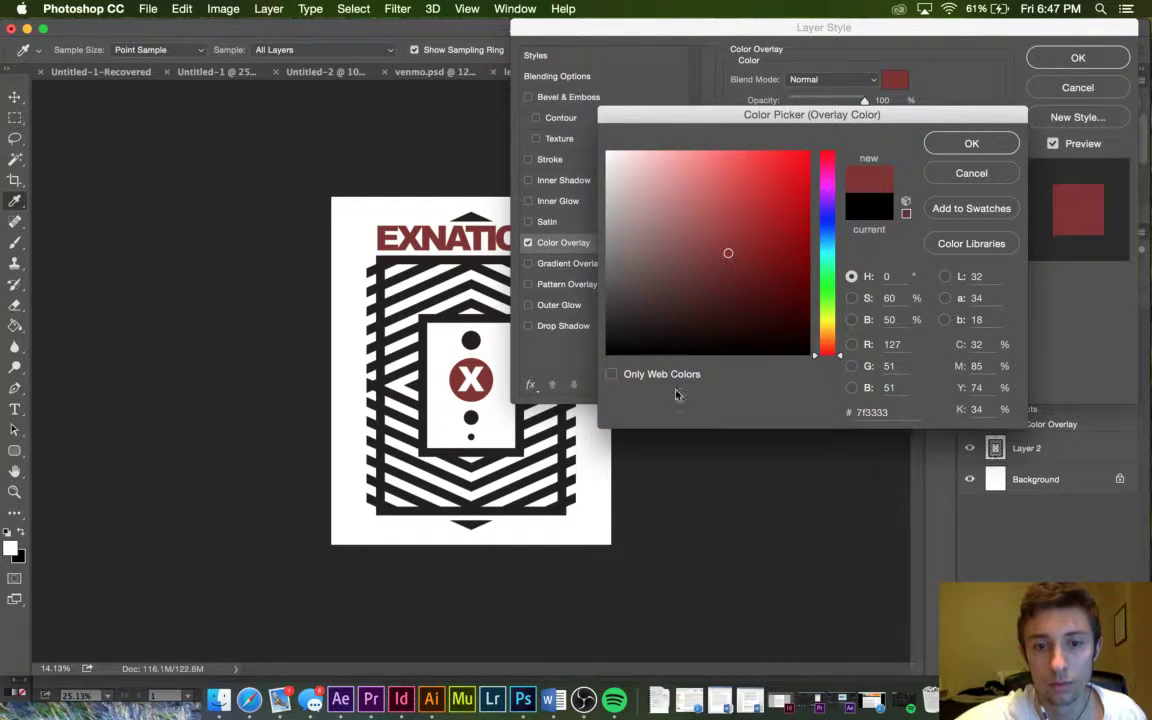
{"action": "left_click", "coordinate": [628, 703]}
{"action": "left_click", "coordinate": [113, 640]}
{"action": "left_click", "coordinate": [113, 640]}
{"action": "left_click", "coordinate": [67, 80]}
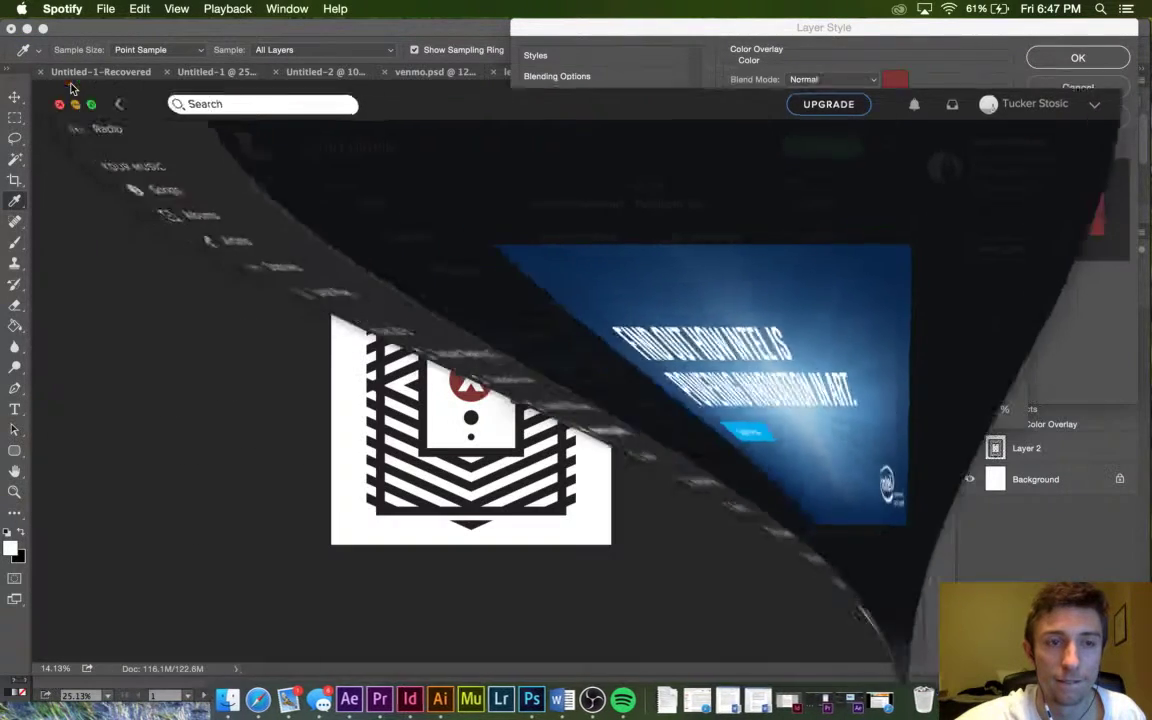
Set the overlay colour of the title and X circle to dark red #822828 and apply the layer style.
{"action": "left_click", "coordinate": [711, 238]}
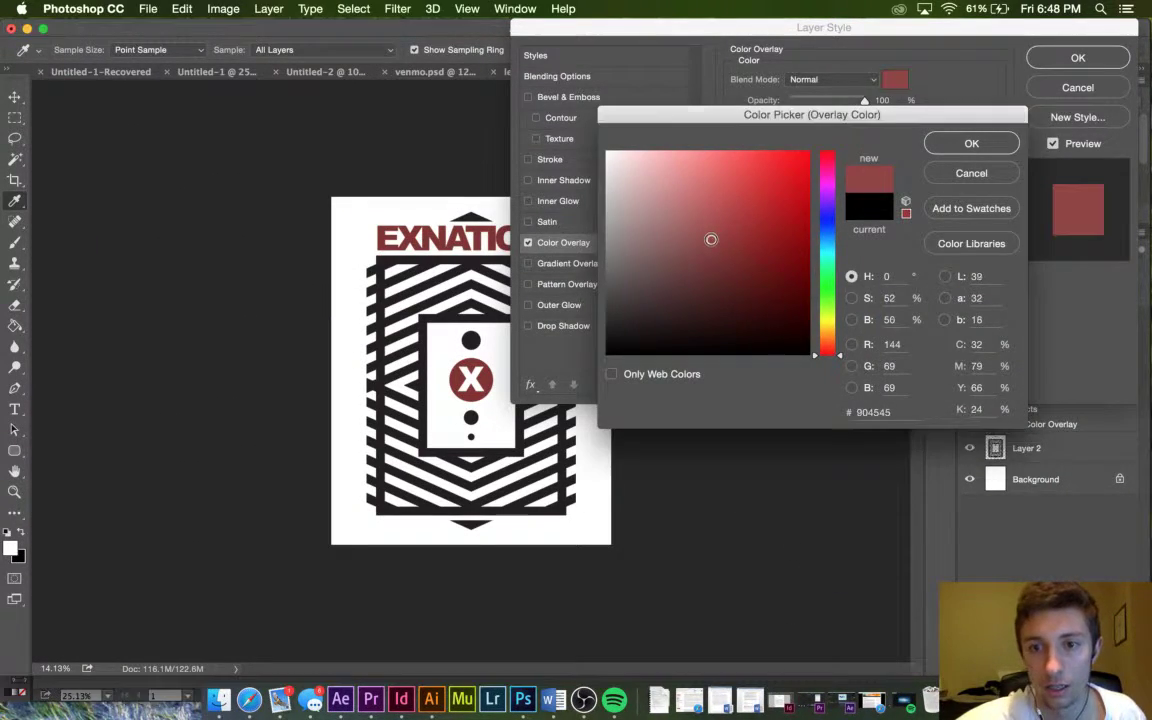
{"action": "left_click", "coordinate": [719, 266]}
{"action": "left_click", "coordinate": [746, 251]}
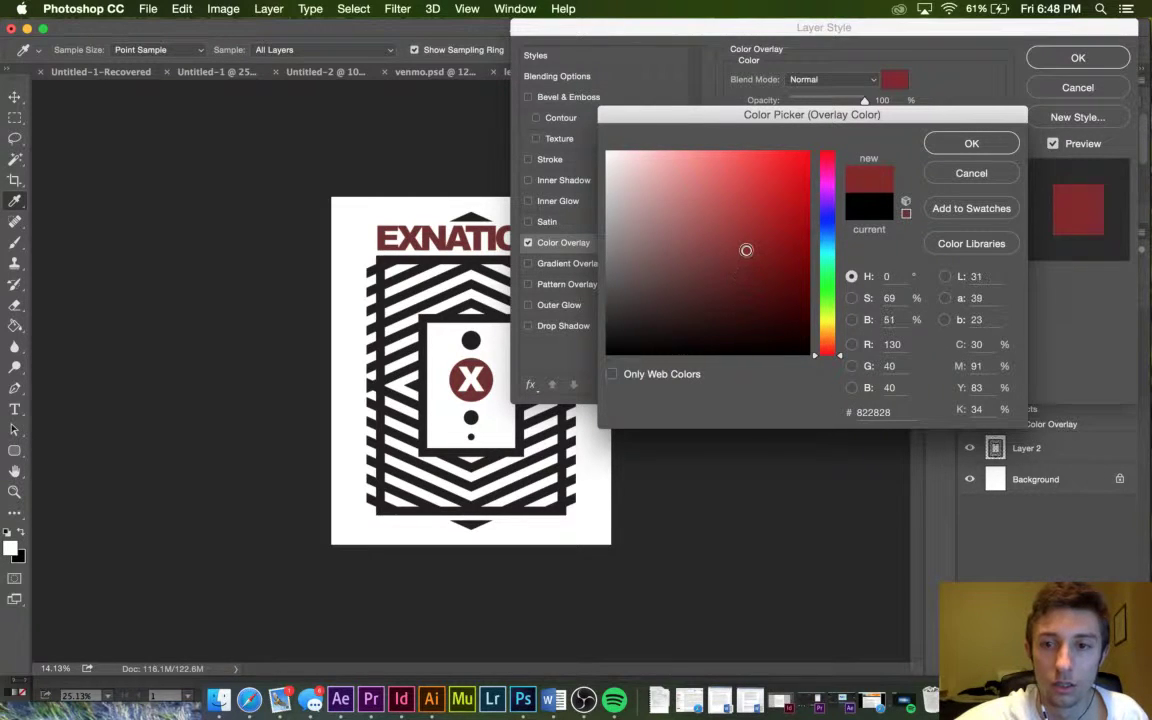
{"action": "left_click", "coordinate": [951, 146]}
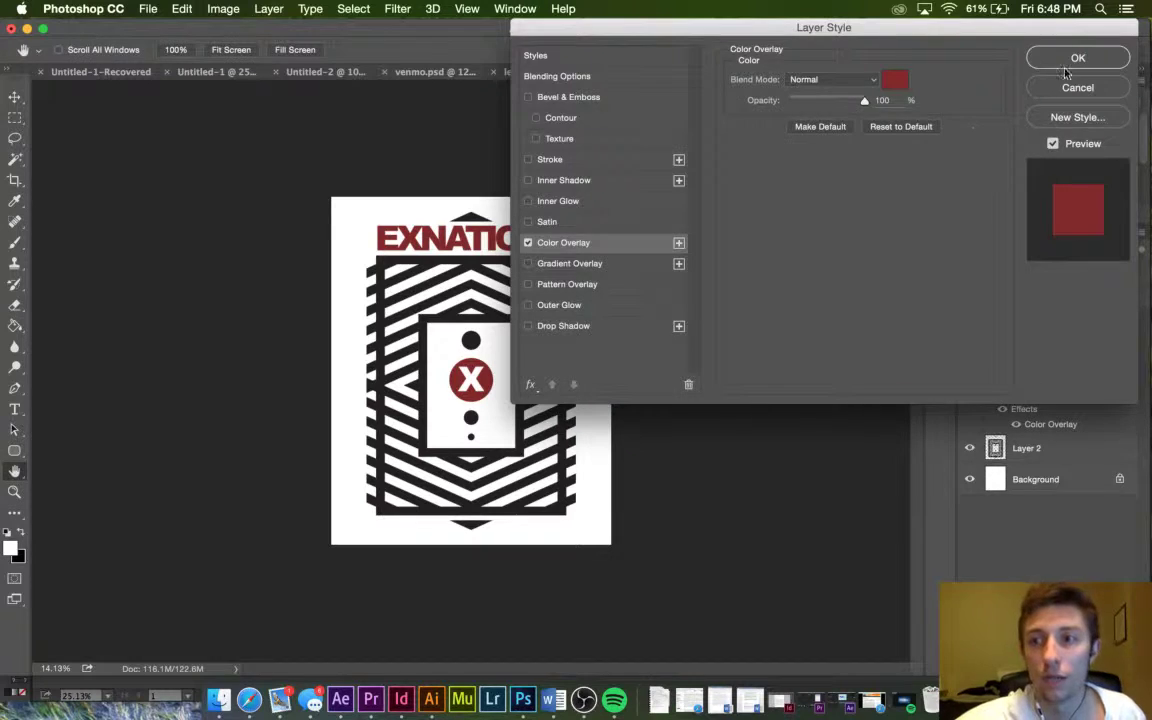
{"action": "key", "text": "Return"}
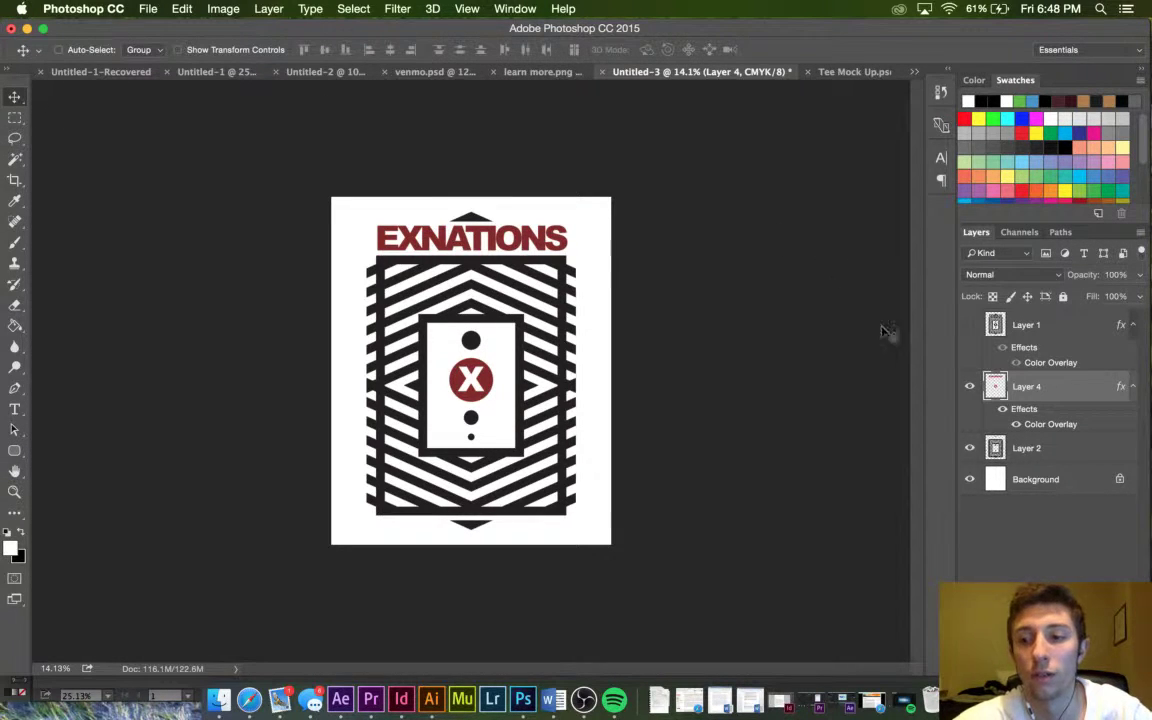
Copy Layer 4 and Layer 2 of the poster together into the Tee Mock Up.psd document.
{"action": "left_click", "coordinate": [1032, 452], "text": "shift"}
{"action": "left_click_drag", "start_coordinate": [480, 321], "coordinate": [847, 62]}
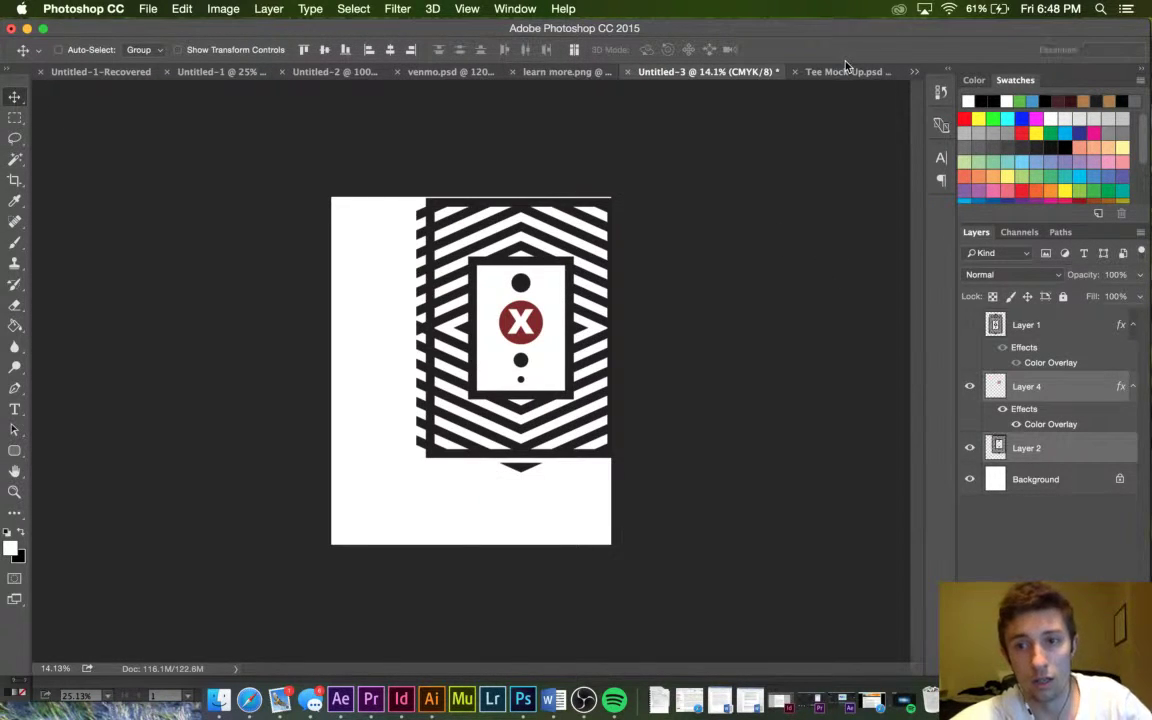
{"action": "left_click", "coordinate": [848, 72]}
{"action": "left_click_drag", "start_coordinate": [490, 337], "coordinate": [489, 334]}
{"action": "scroll", "coordinate": [775, 369], "scroll_direction": "down", "scroll_amount": 5}
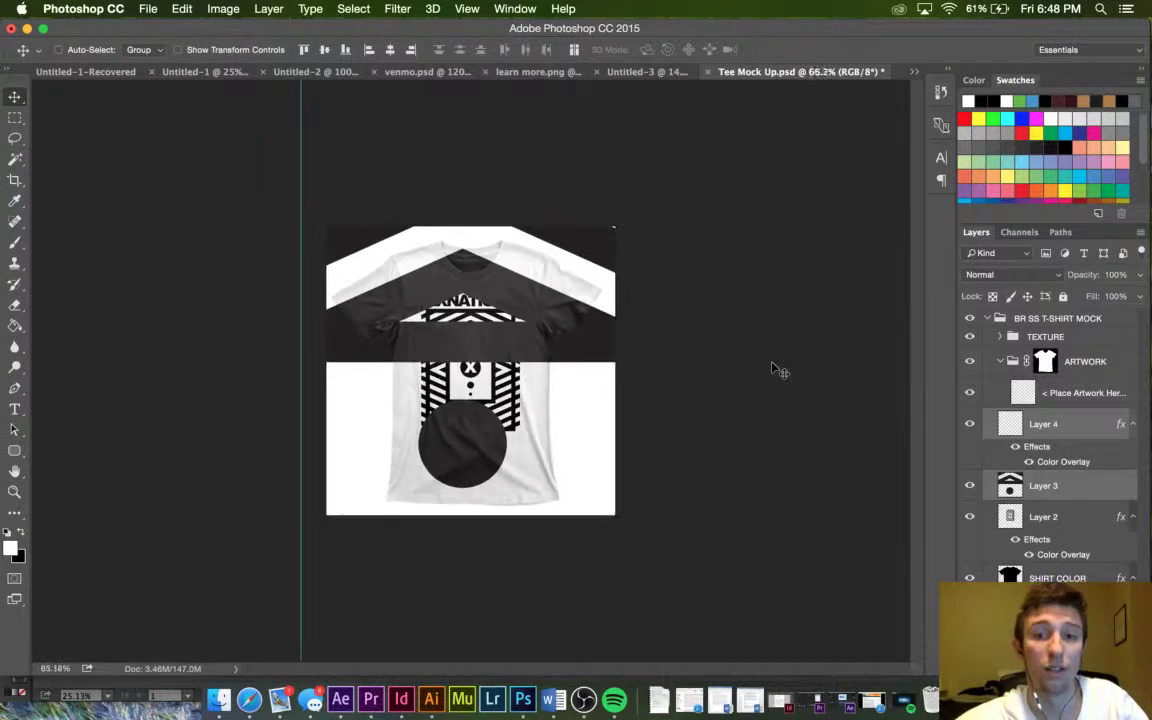
Scale the two copied artwork layers from their centre to about 10.86%.
{"action": "key", "text": "super+t"}
{"action": "key", "text": "super+minus"}
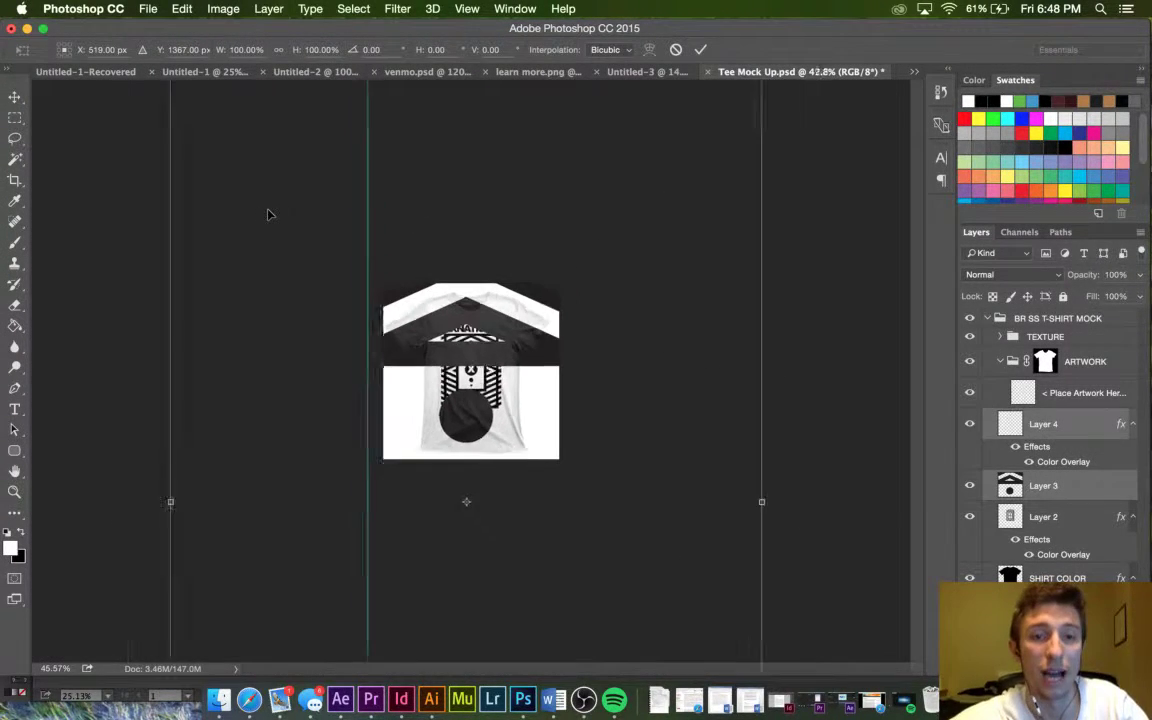
{"action": "left_click_drag", "start_coordinate": [198, 82], "coordinate": [433, 447]}
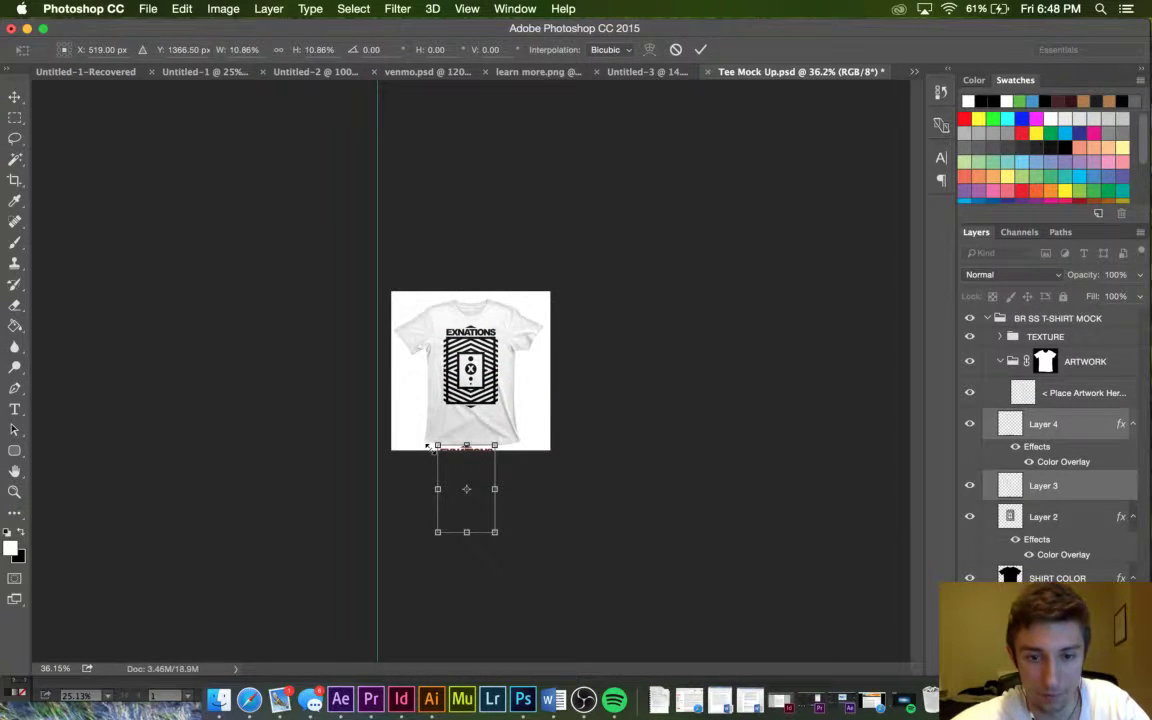
Move the scaled artwork onto the shirt's chest, shrink it slightly to fit, and hide the old artwork on Layer 2.
{"action": "key", "text": "super+plus"}
{"action": "left_click_drag", "start_coordinate": [472, 485], "coordinate": [473, 352]}
{"action": "scroll", "coordinate": [473, 352], "scroll_direction": "up", "scroll_amount": 5}
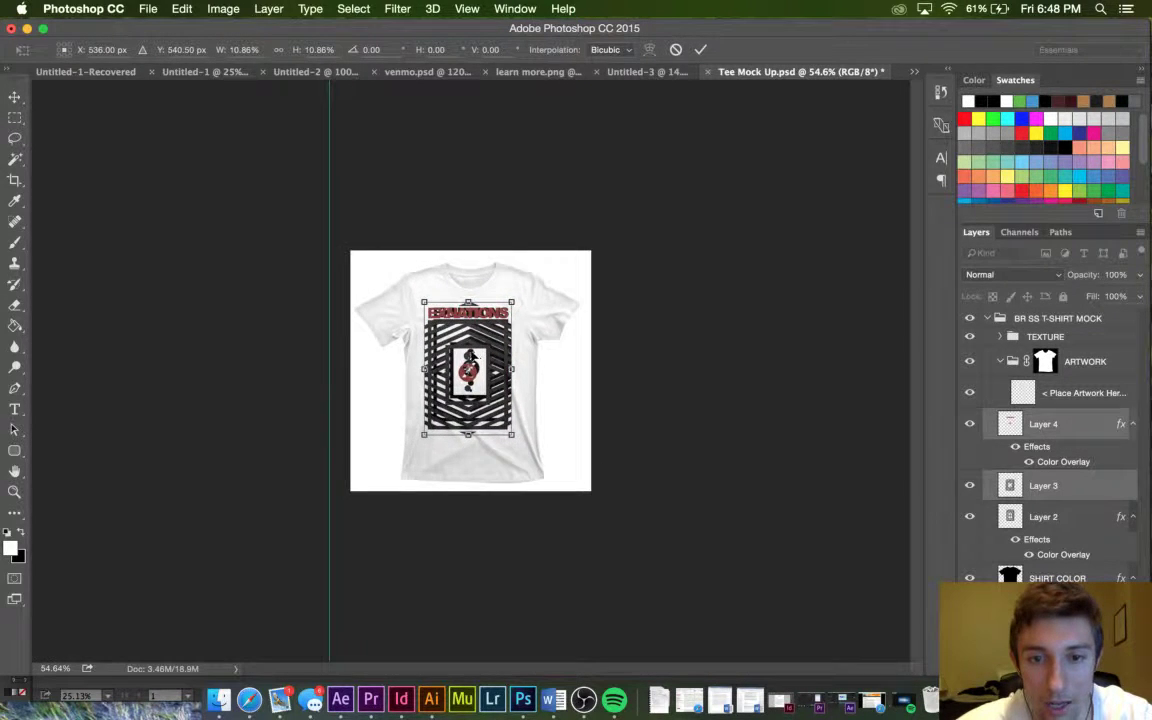
{"action": "scroll", "coordinate": [454, 330], "scroll_direction": "up", "scroll_amount": 4}
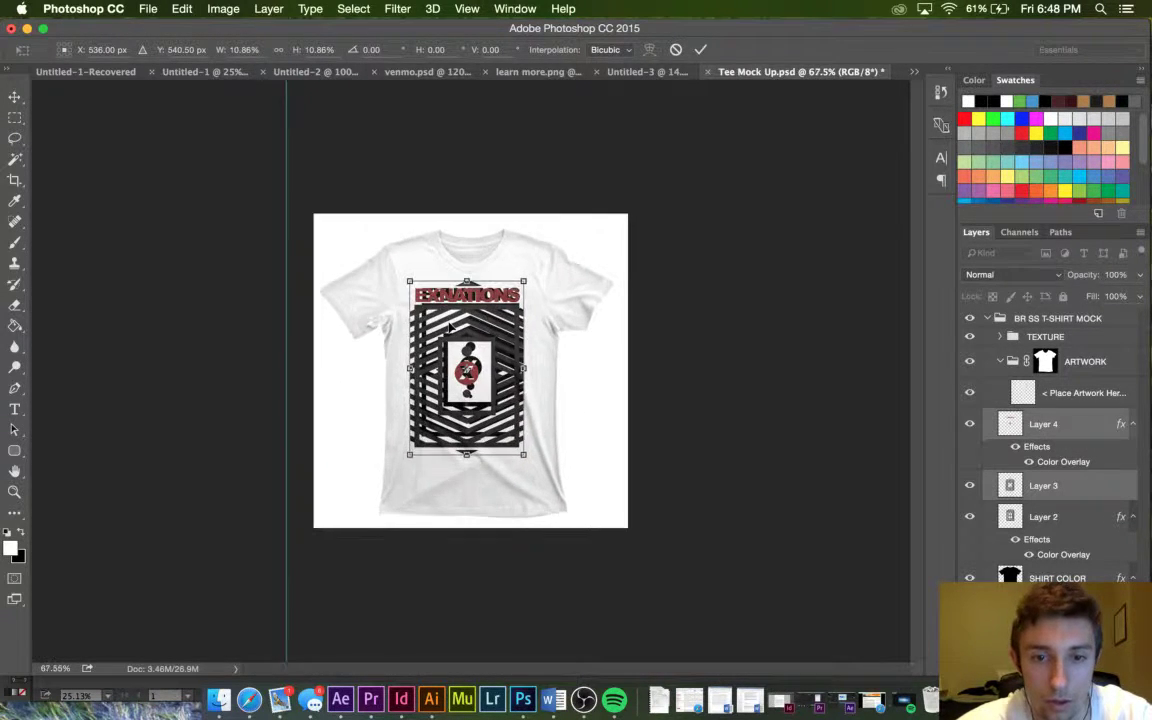
{"action": "mouse_move", "coordinate": [395, 472]}
{"action": "left_mouse_down"}
{"action": "mouse_move", "coordinate": [356, 470]}
{"action": "mouse_move", "coordinate": [406, 459]}
{"action": "left_mouse_up"}
{"action": "key", "text": "Return"}
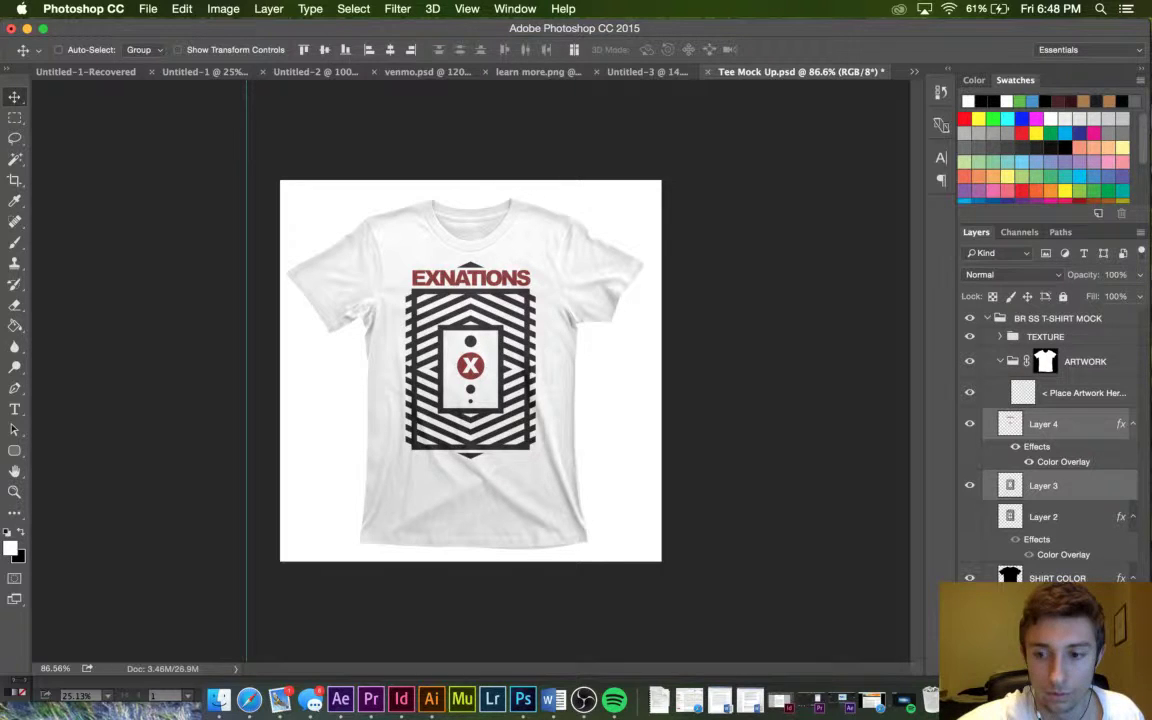
Set the SHIRT COLOR layer's Color Overlay to black.
{"action": "double_click", "coordinate": [1063, 616]}
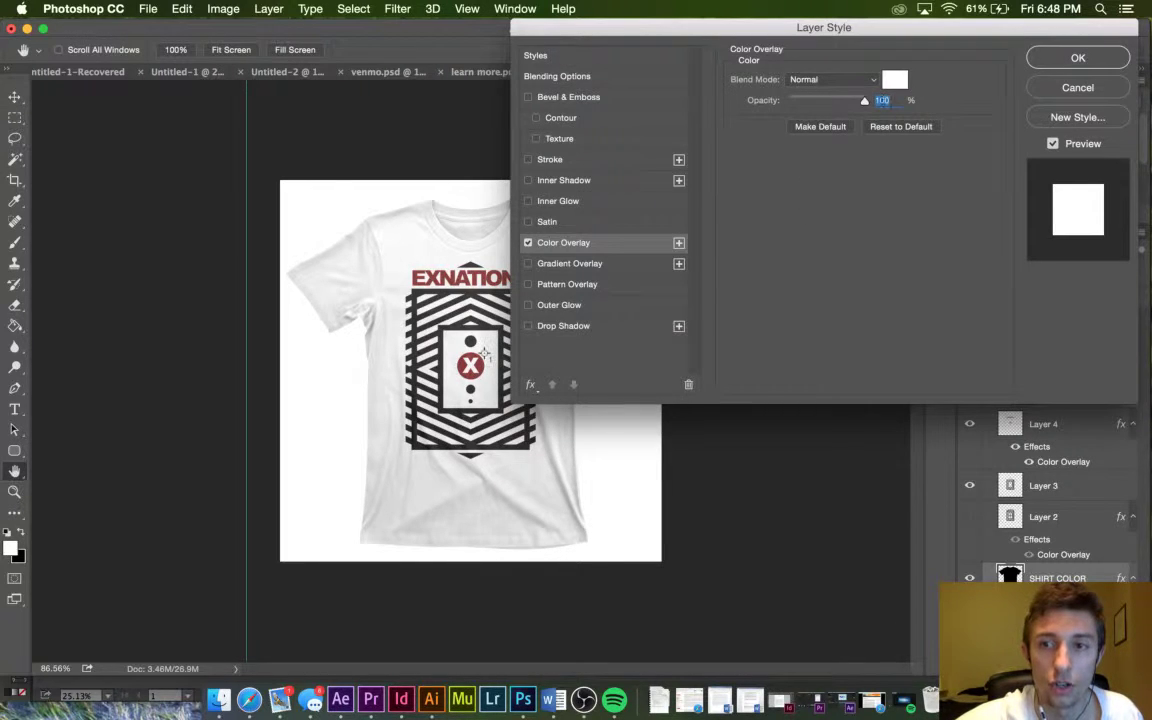
{"action": "left_click", "coordinate": [895, 80]}
{"action": "left_click_drag", "start_coordinate": [727, 172], "coordinate": [576, 410]}
{"action": "left_click", "coordinate": [971, 143]}
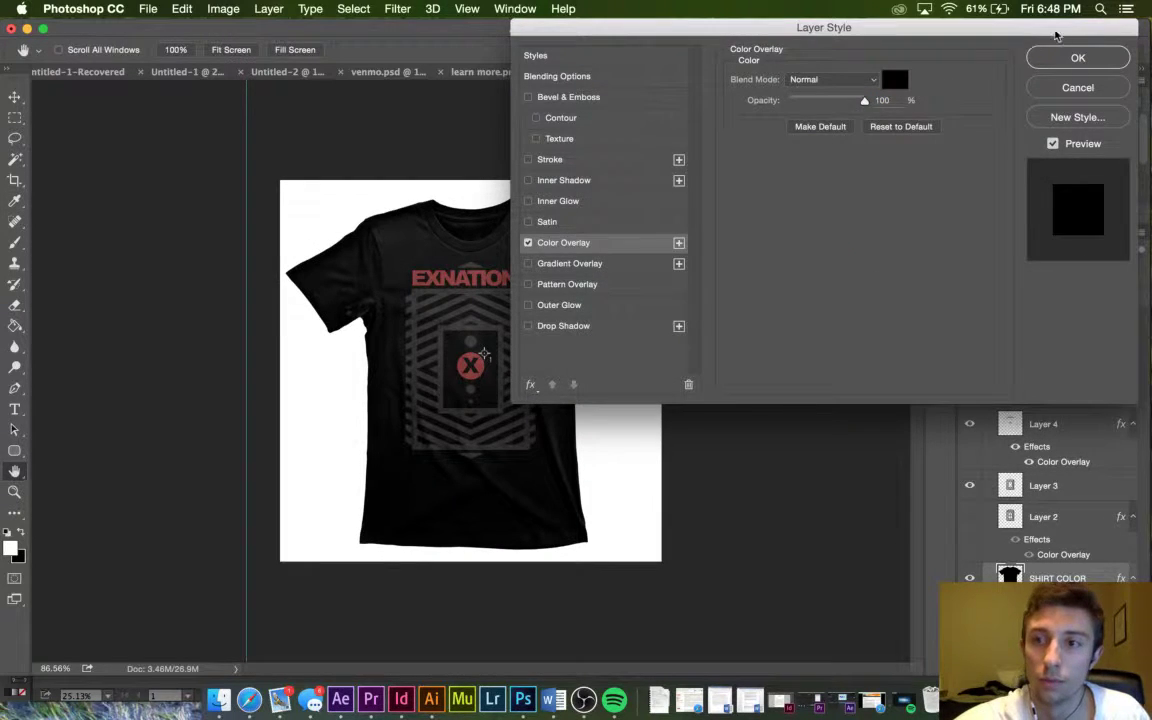
{"action": "left_click", "coordinate": [1062, 57]}
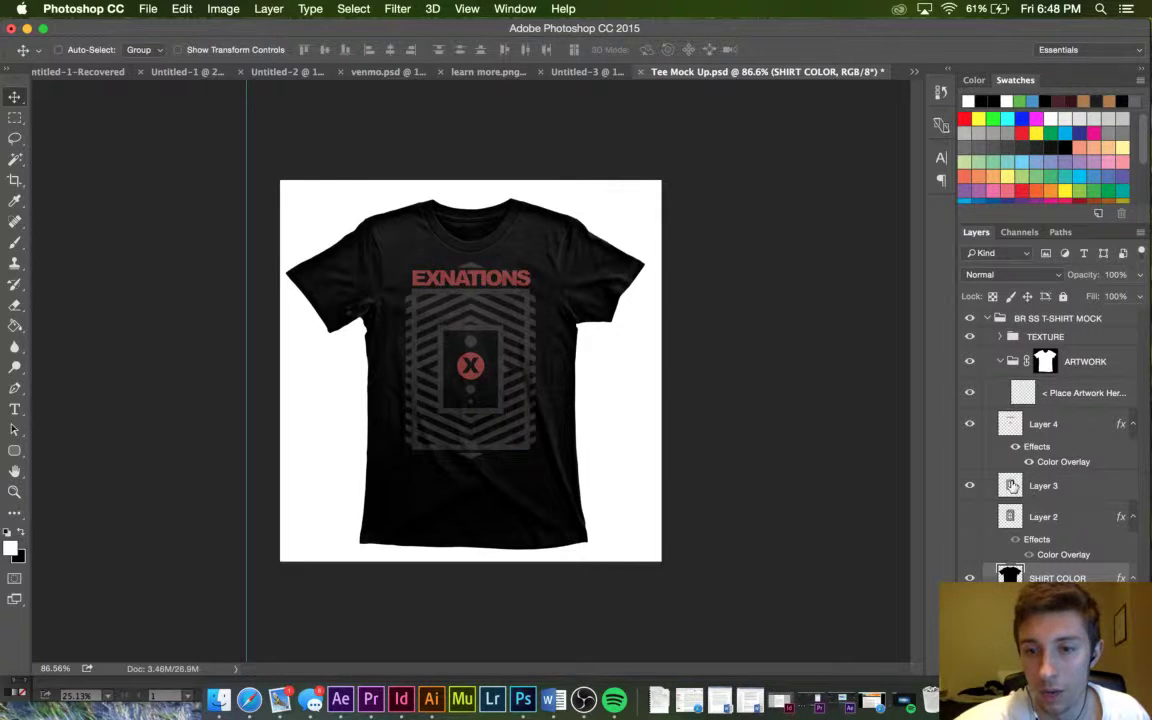
Add a white #ffffff Color Overlay to the striped pattern on Layer 3.
{"action": "double_click", "coordinate": [1075, 487]}
{"action": "left_click", "coordinate": [563, 242]}
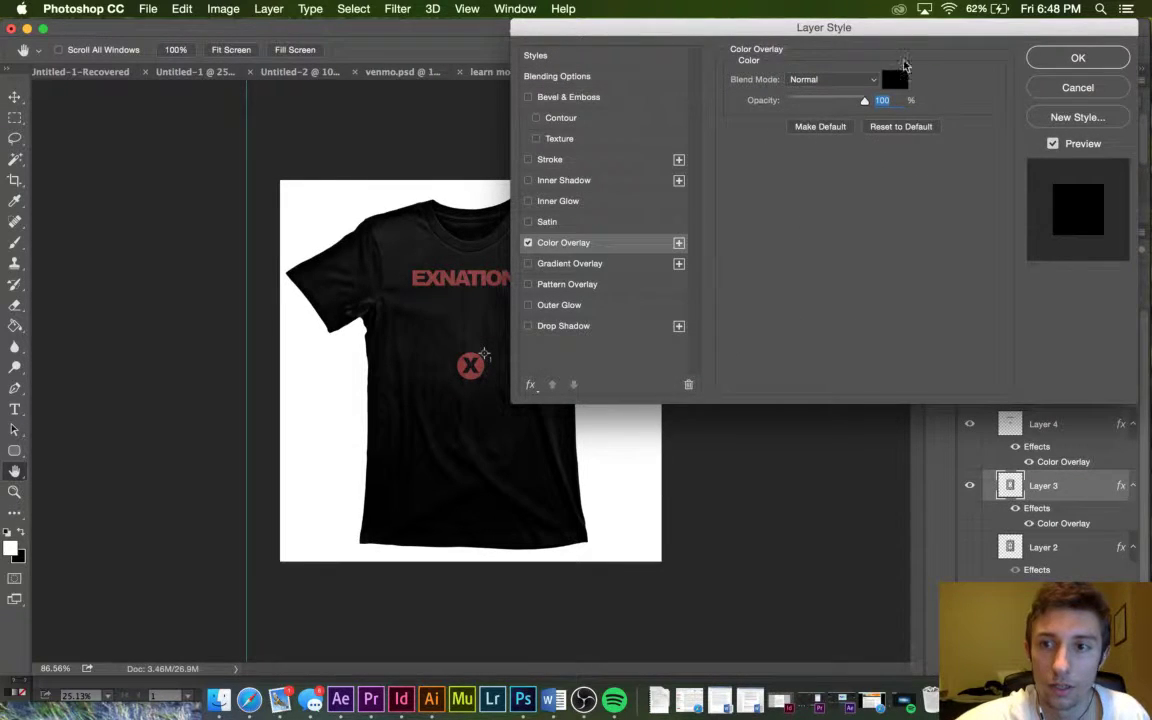
{"action": "left_click", "coordinate": [895, 79]}
{"action": "left_click_drag", "start_coordinate": [665, 283], "coordinate": [597, 113]}
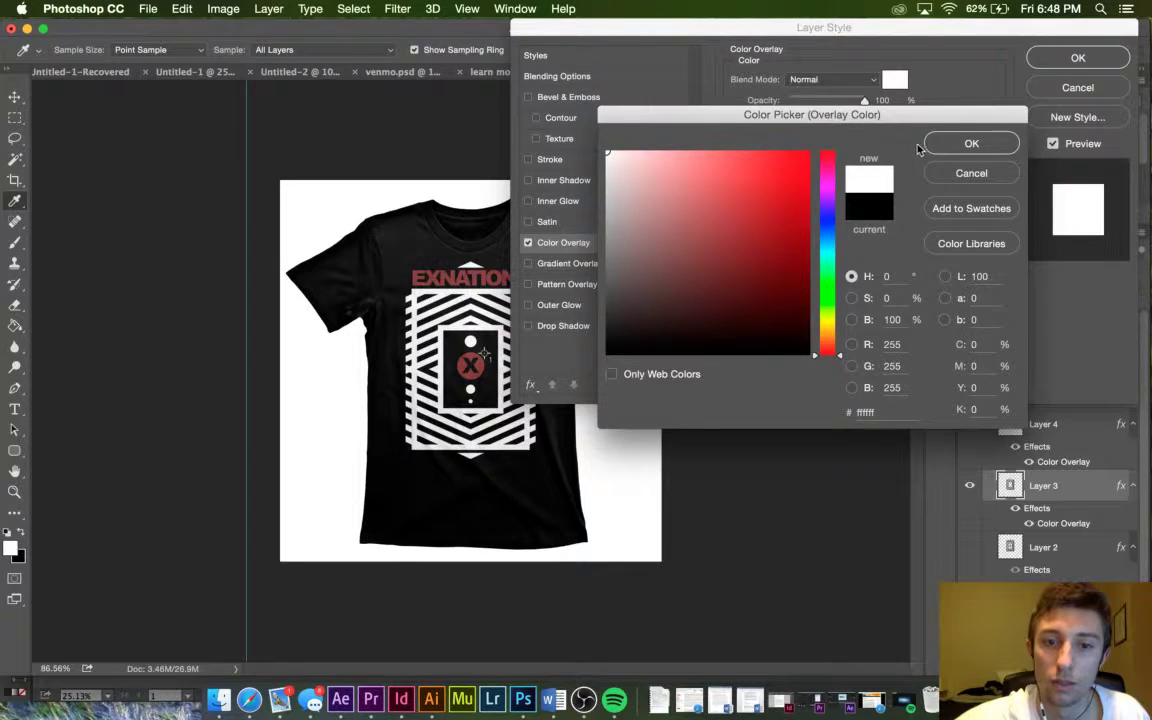
{"action": "left_click", "coordinate": [940, 149]}
{"action": "left_click", "coordinate": [1067, 57]}
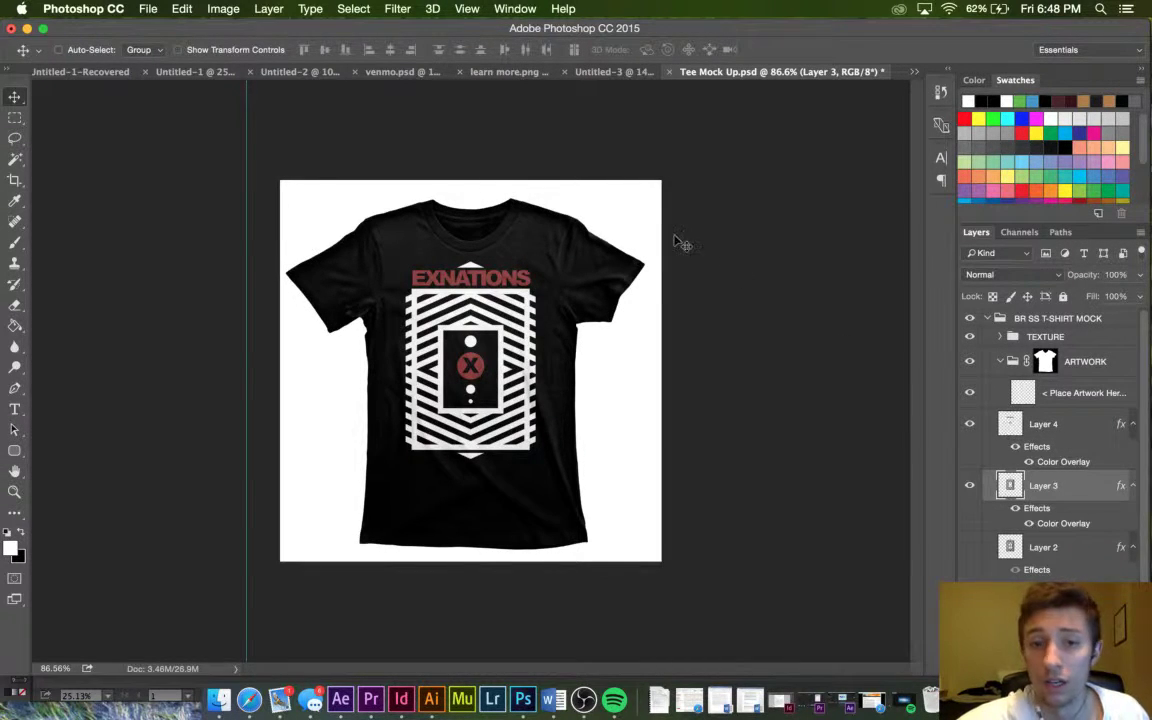
Set the Color Overlay of the title and X circle on Layer 4 to slate blue #53607d.
{"action": "double_click", "coordinate": [1057, 461]}
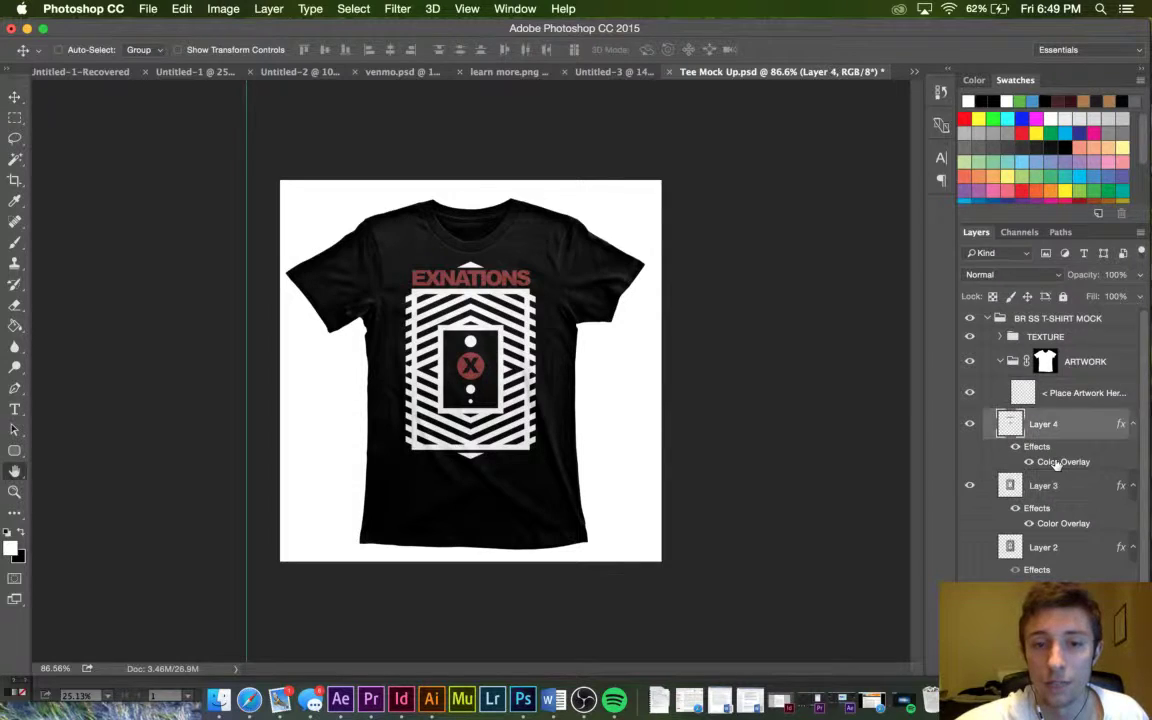
{"action": "left_click", "coordinate": [895, 85]}
{"action": "left_click", "coordinate": [834, 230]}
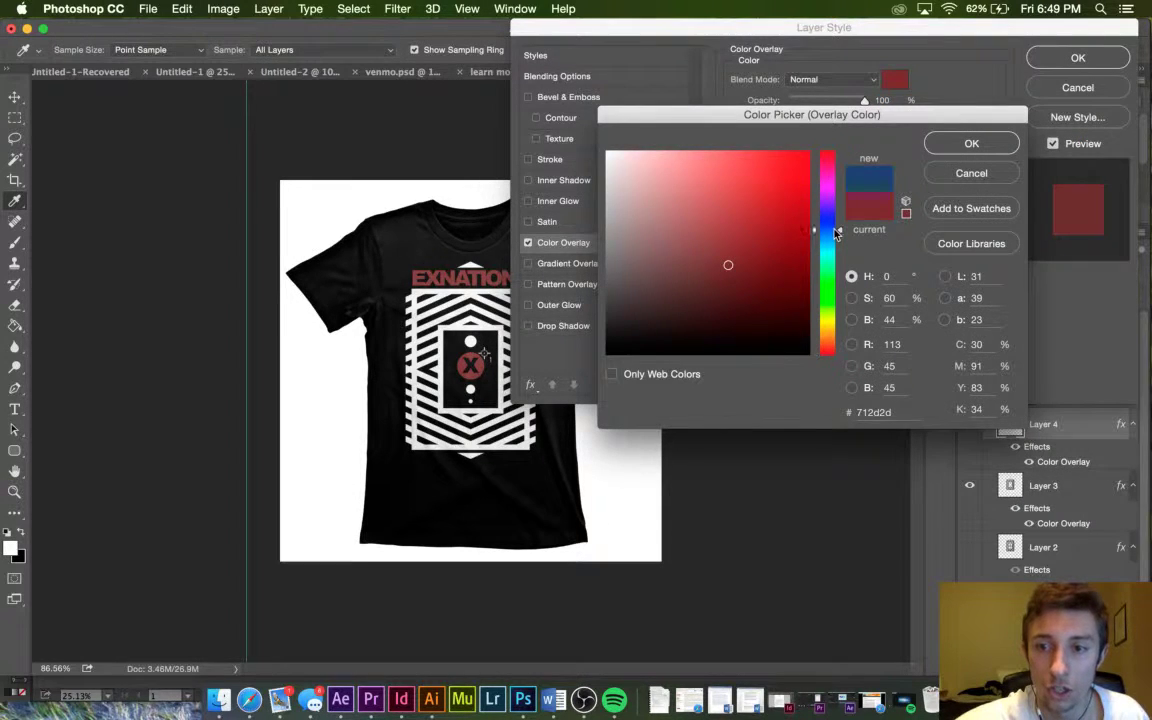
{"action": "left_click", "coordinate": [792, 234]}
{"action": "left_click", "coordinate": [769, 216]}
{"action": "mouse_move", "coordinate": [769, 216]}
{"action": "left_mouse_down"}
{"action": "mouse_move", "coordinate": [766, 180]}
{"action": "mouse_move", "coordinate": [780, 230]}
{"action": "mouse_move", "coordinate": [689, 229]}
{"action": "mouse_move", "coordinate": [663, 177]}
{"action": "left_mouse_up"}
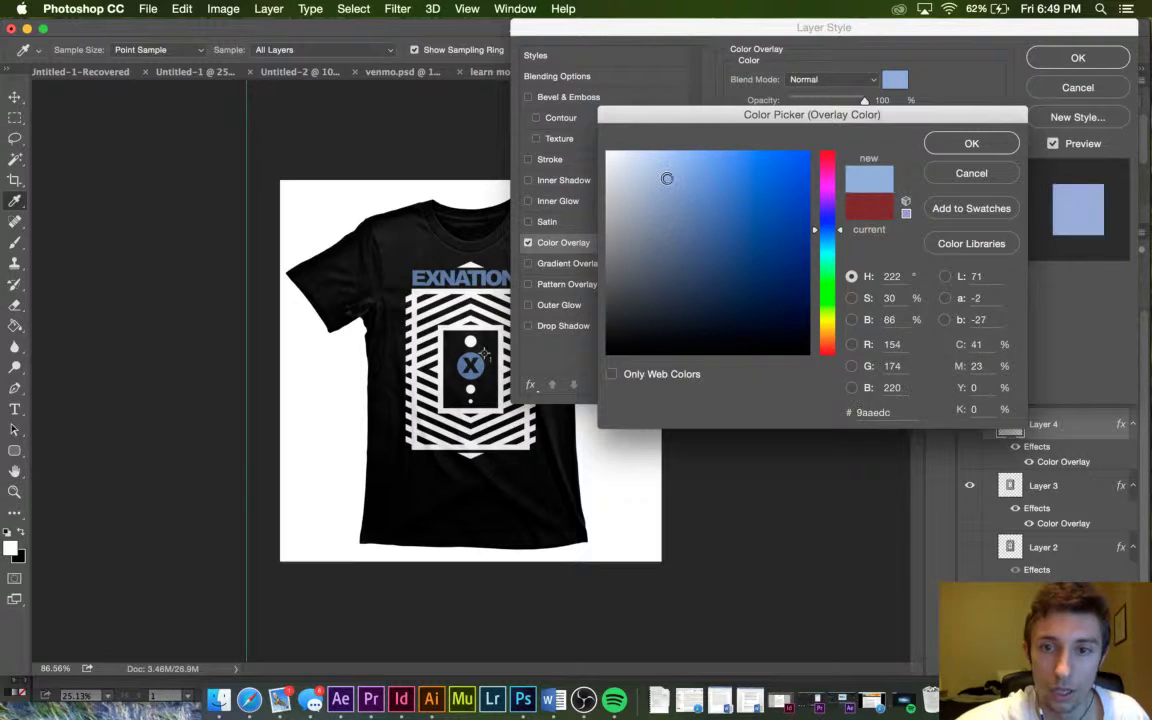
{"action": "left_click", "coordinate": [674, 255]}
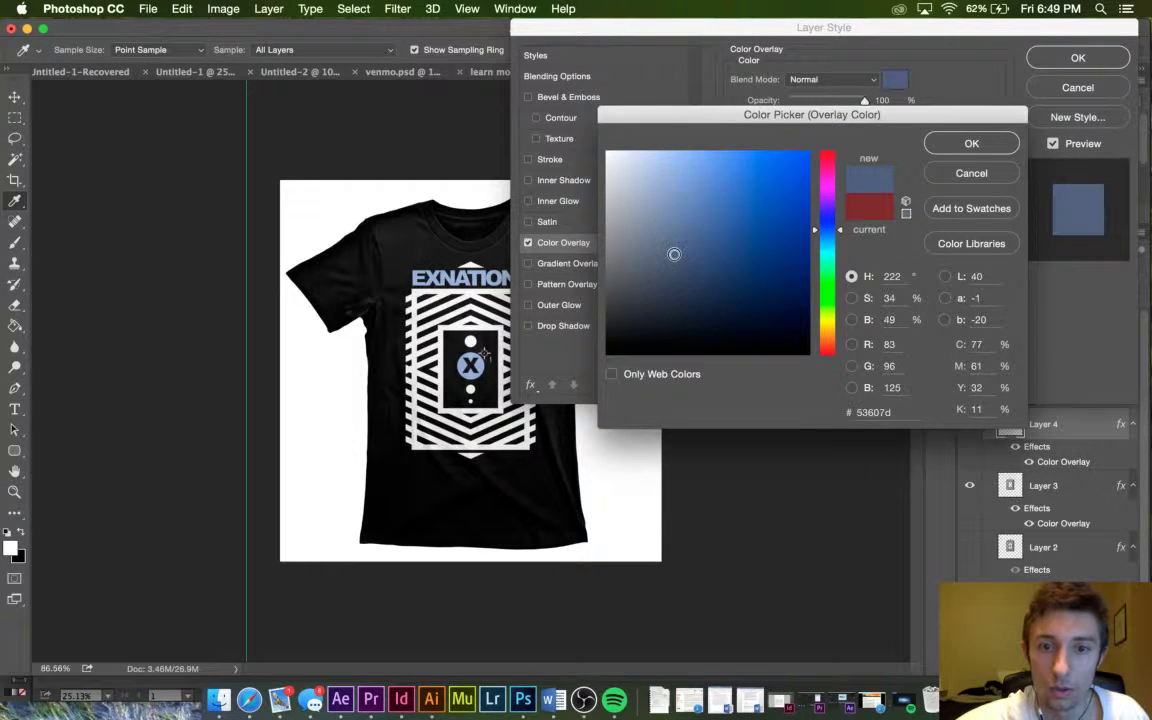
{"action": "left_click", "coordinate": [1000, 148]}
{"action": "left_click", "coordinate": [1060, 62]}
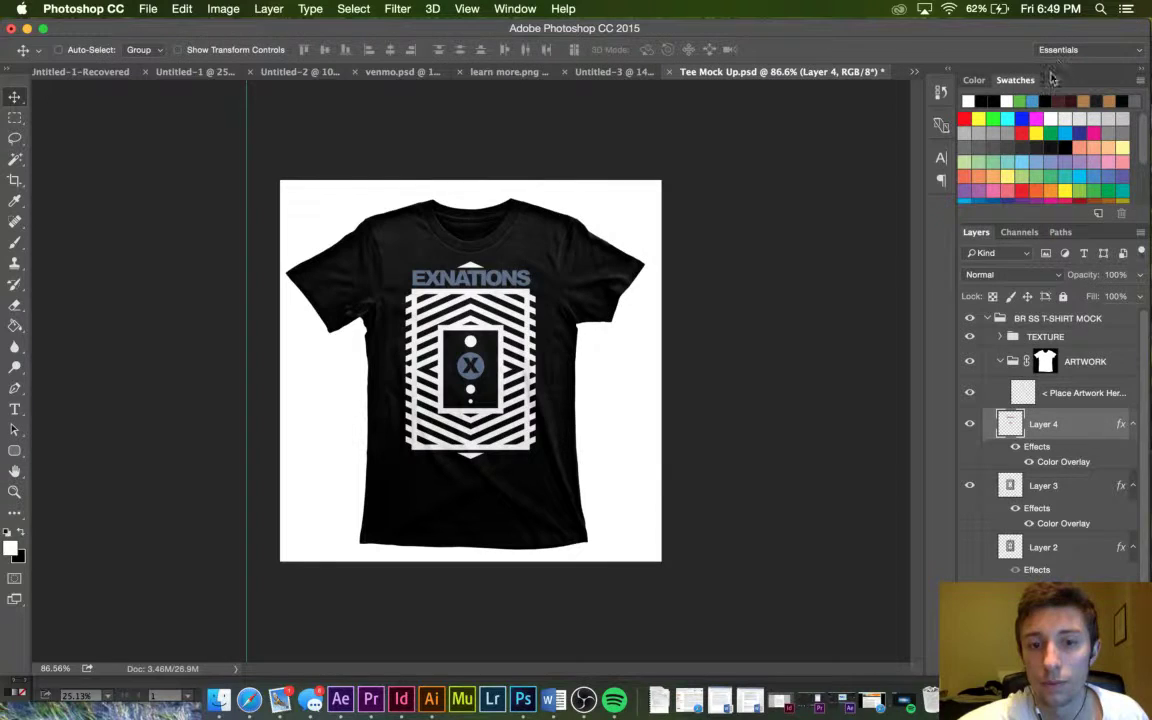
Set the Color Overlay of the striped pattern on Layer 3 to light grey #bcbcbc.
{"action": "double_click", "coordinate": [1045, 523]}
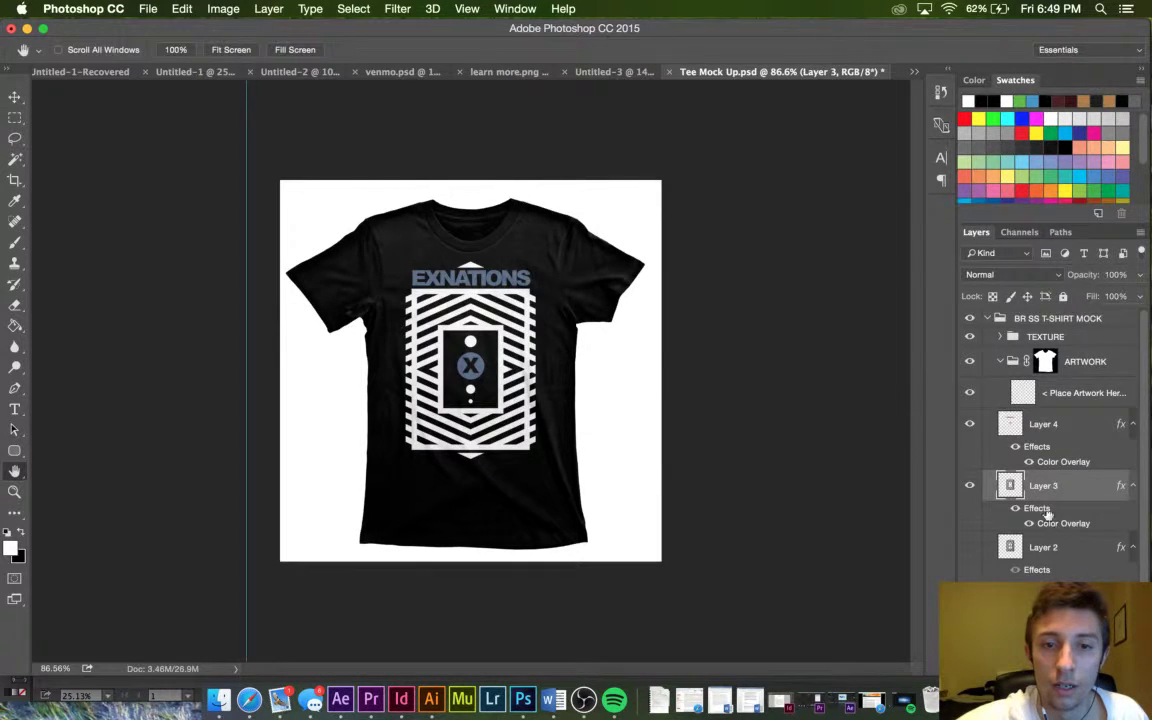
{"action": "left_click", "coordinate": [895, 79]}
{"action": "left_click", "coordinate": [607, 240]}
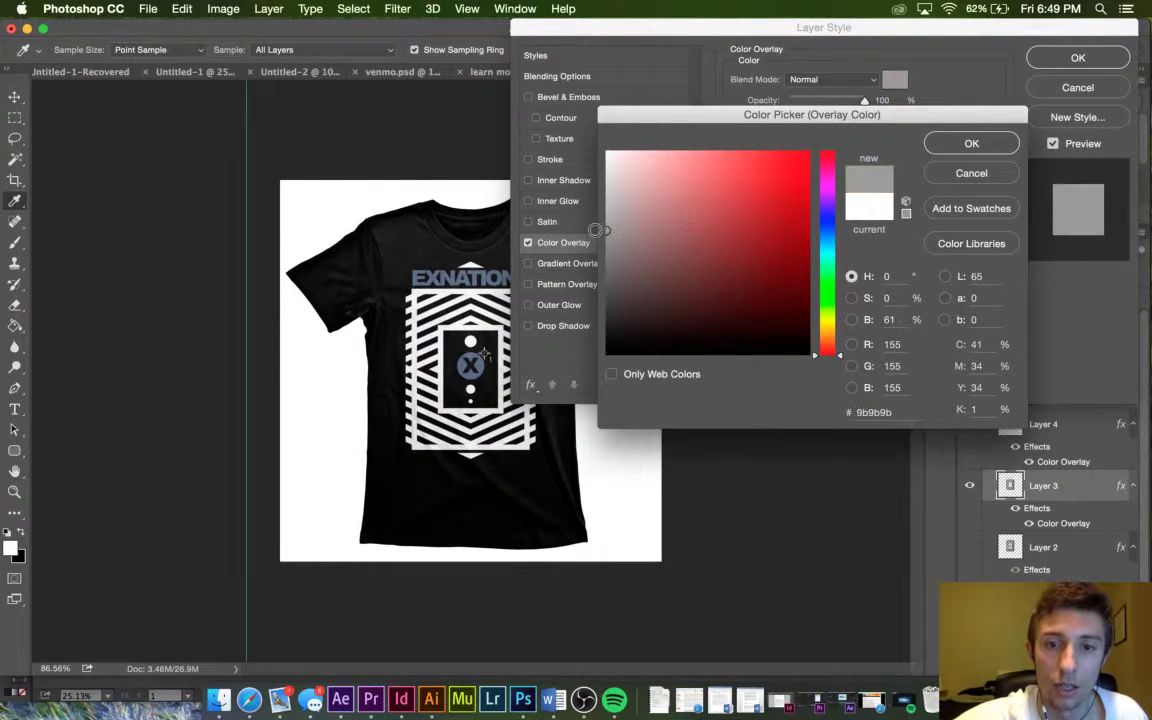
{"action": "left_click_drag", "start_coordinate": [608, 243], "coordinate": [585, 204]}
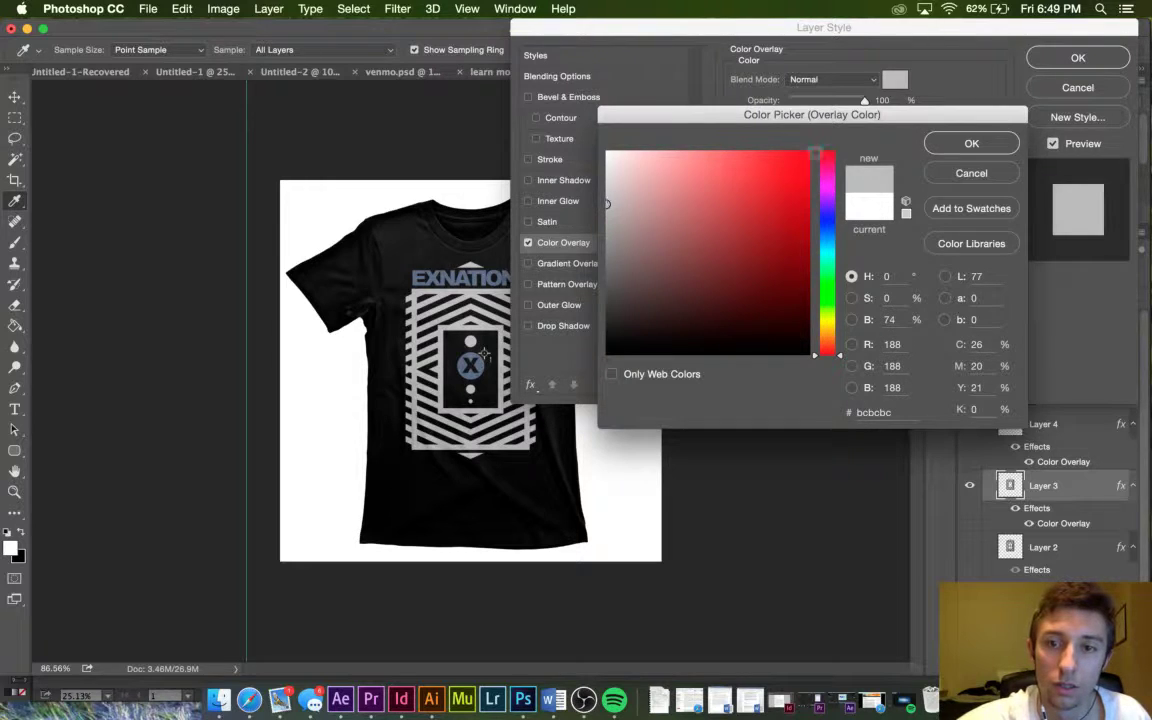
{"action": "left_click", "coordinate": [944, 144]}
{"action": "left_click", "coordinate": [1078, 58]}
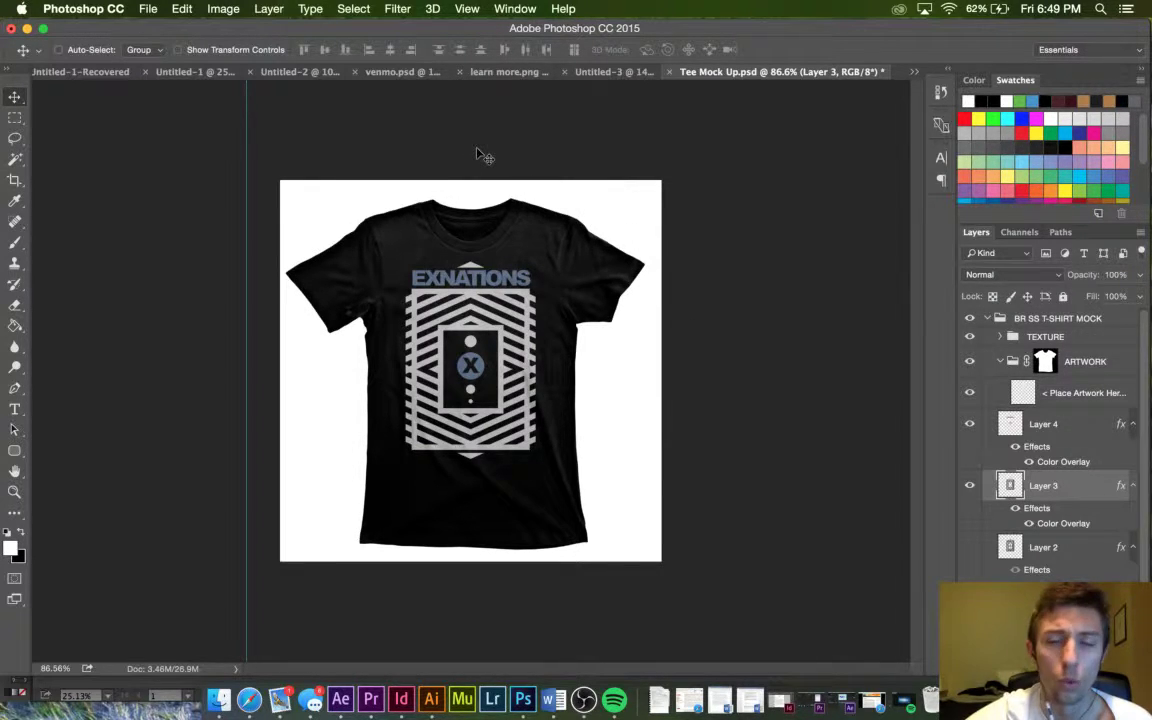
Fill the Background layer of the Untitled-3 poster document with black using the Paint Bucket.
{"action": "left_click", "coordinate": [607, 73]}
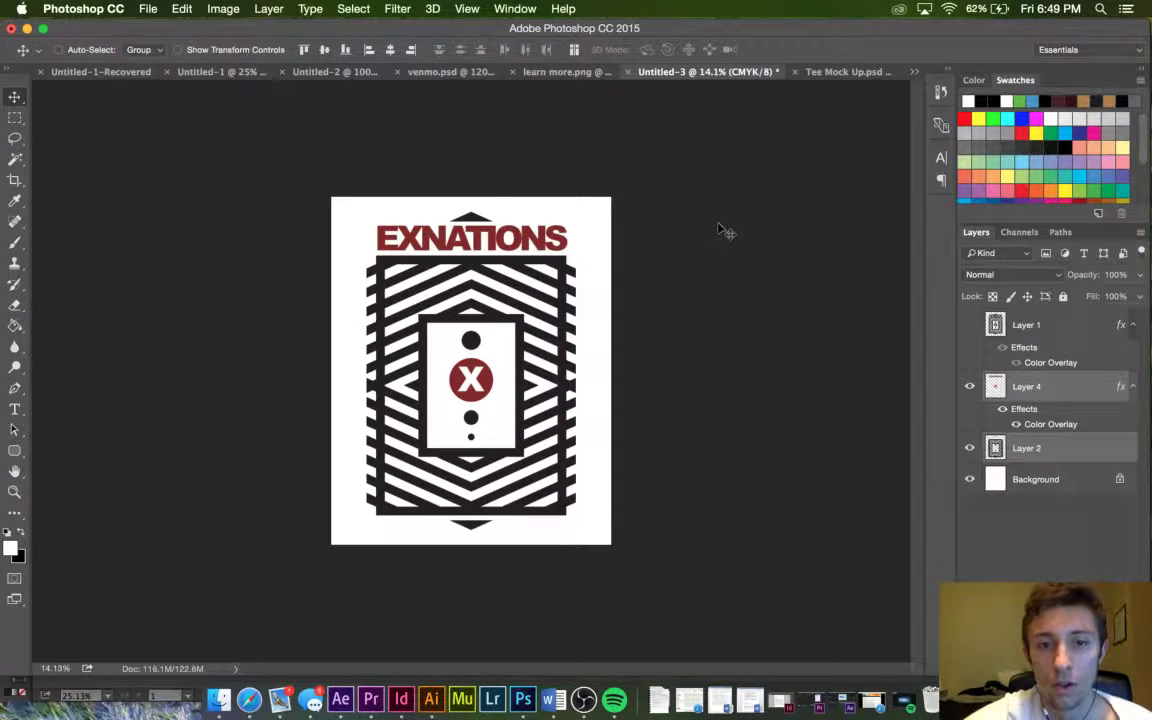
{"action": "left_click", "coordinate": [1038, 486]}
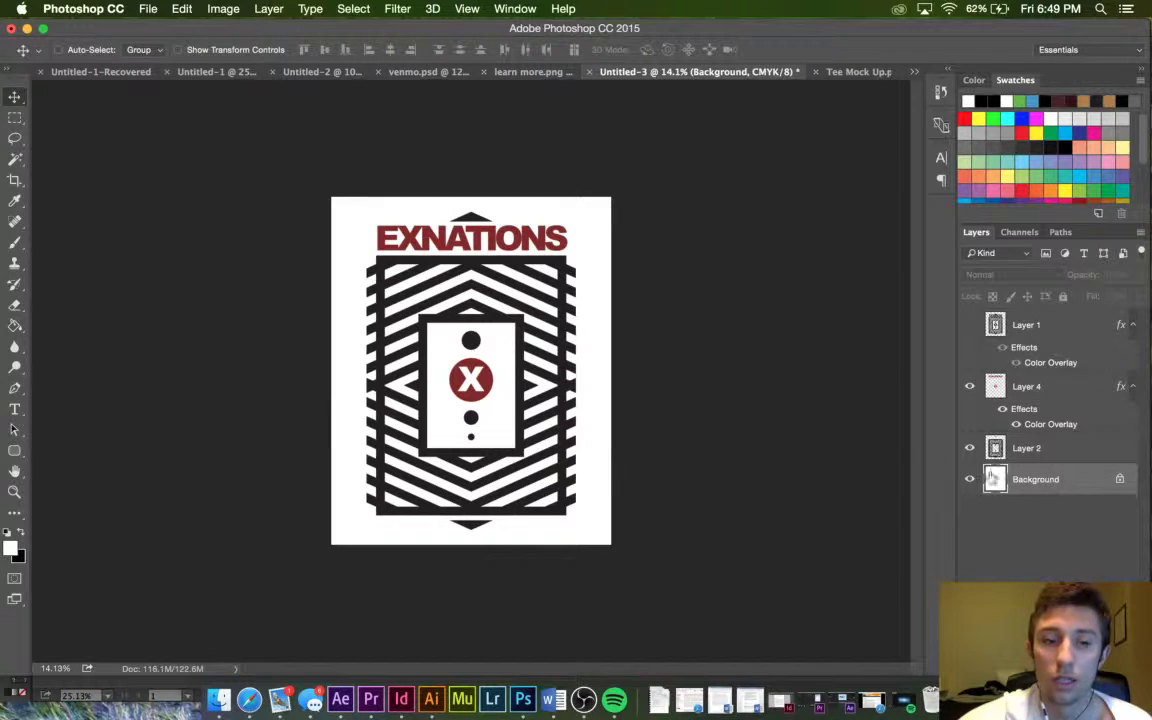
{"action": "key", "text": "x"}
{"action": "left_click", "coordinate": [14, 326]}
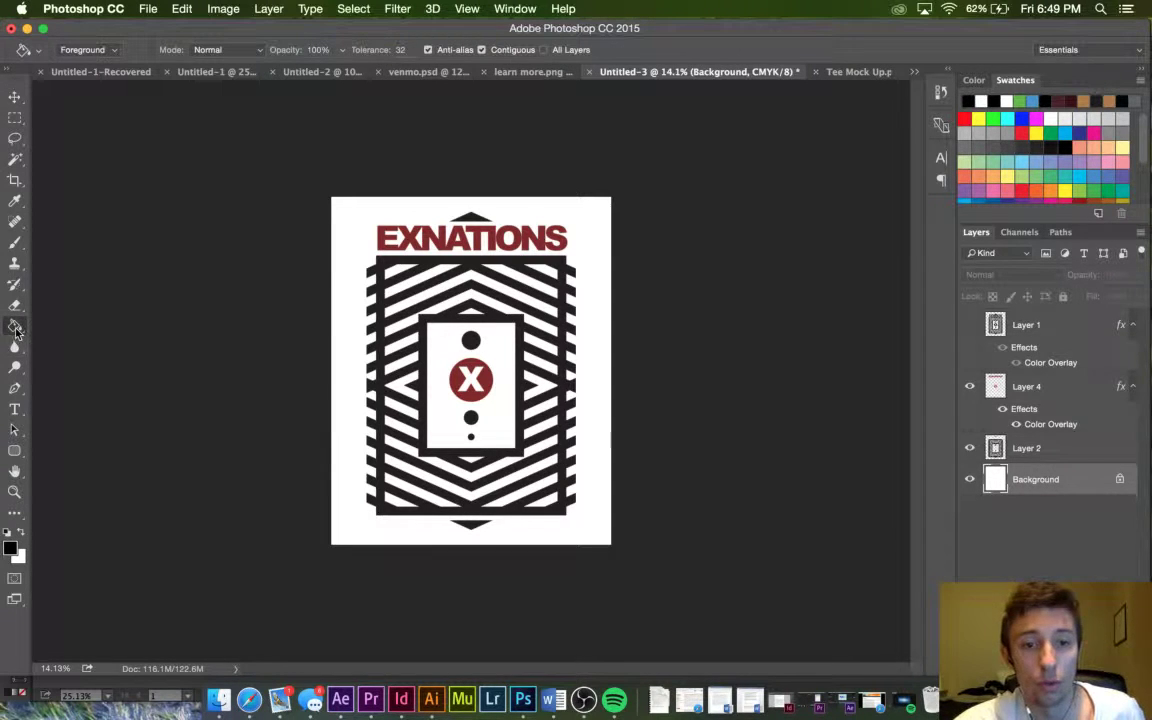
{"action": "left_click", "coordinate": [495, 236]}
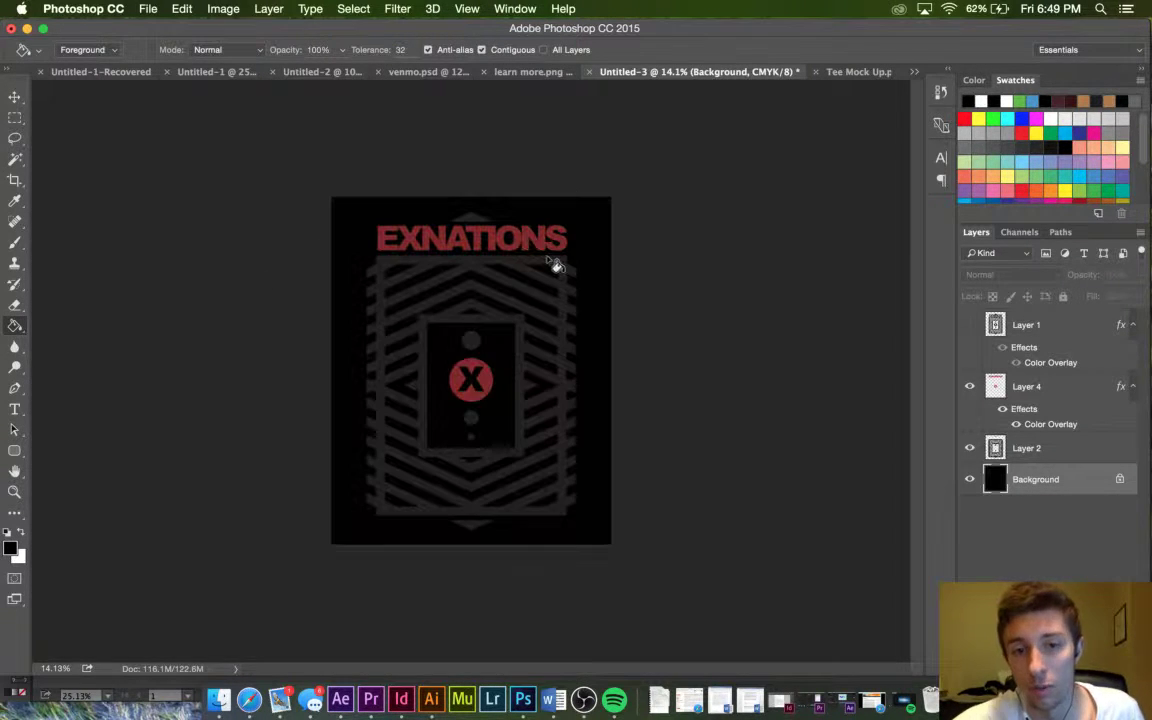
Add a light grey Color Overlay to the striped pattern on Layer 2 of the poster.
{"action": "double_click", "coordinate": [1010, 448]}
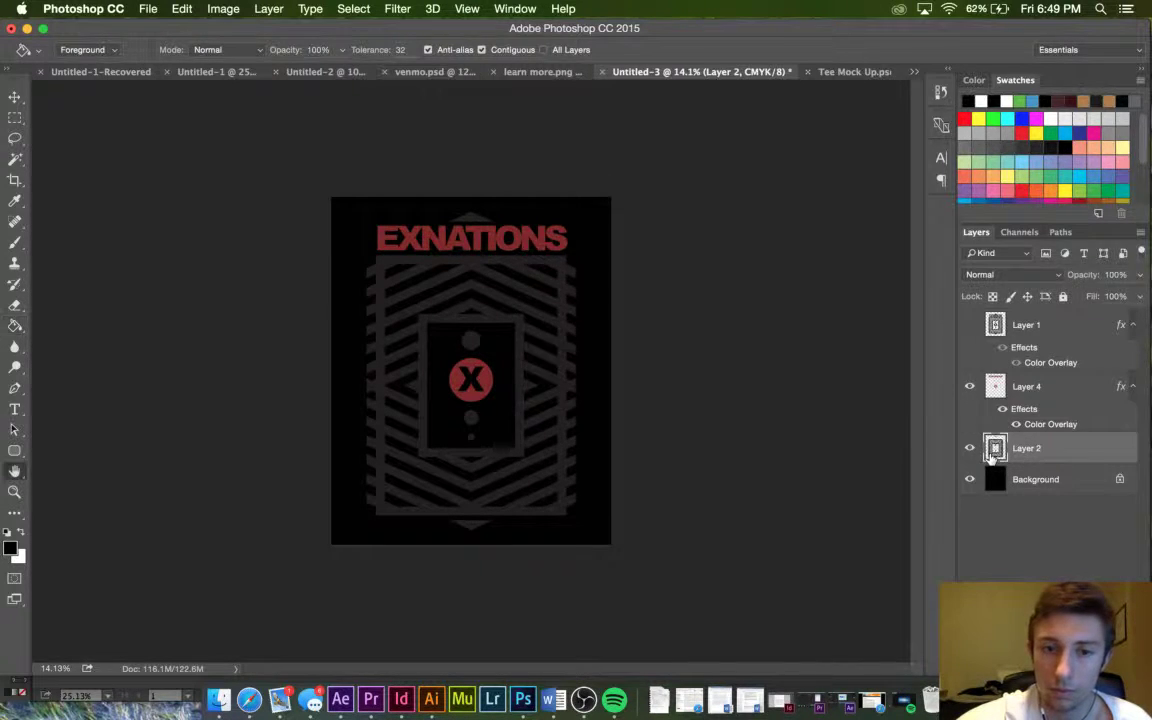
{"action": "left_click", "coordinate": [563, 243]}
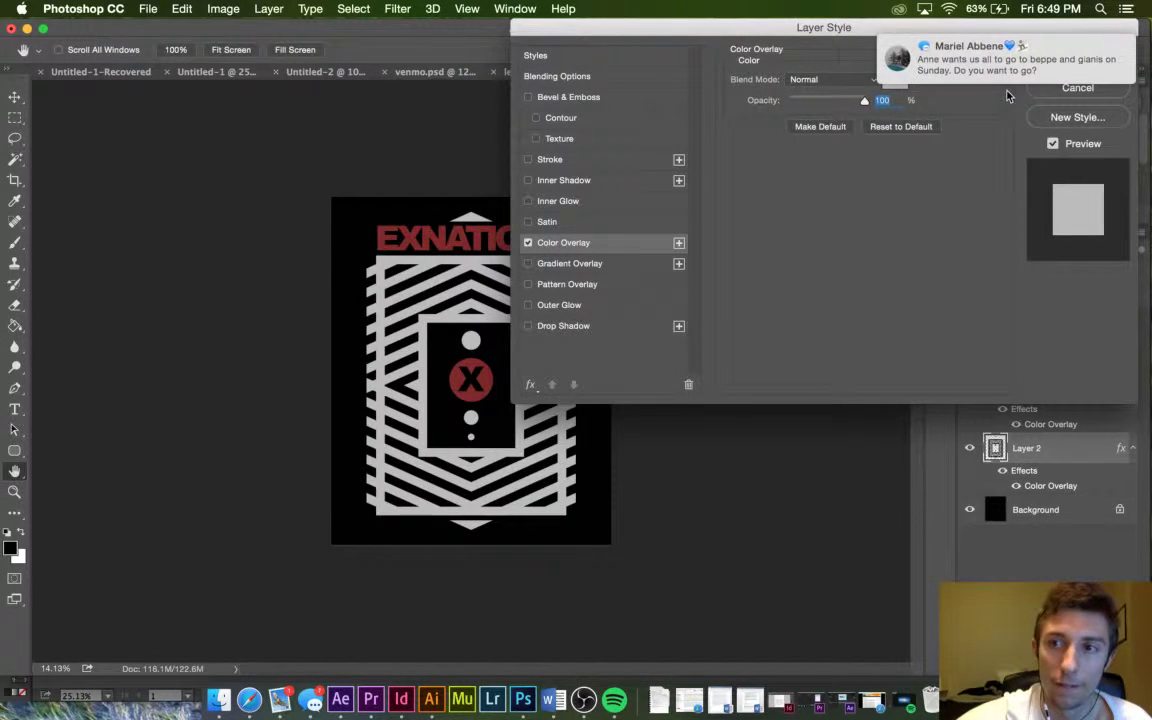
{"action": "left_click", "coordinate": [1078, 60]}
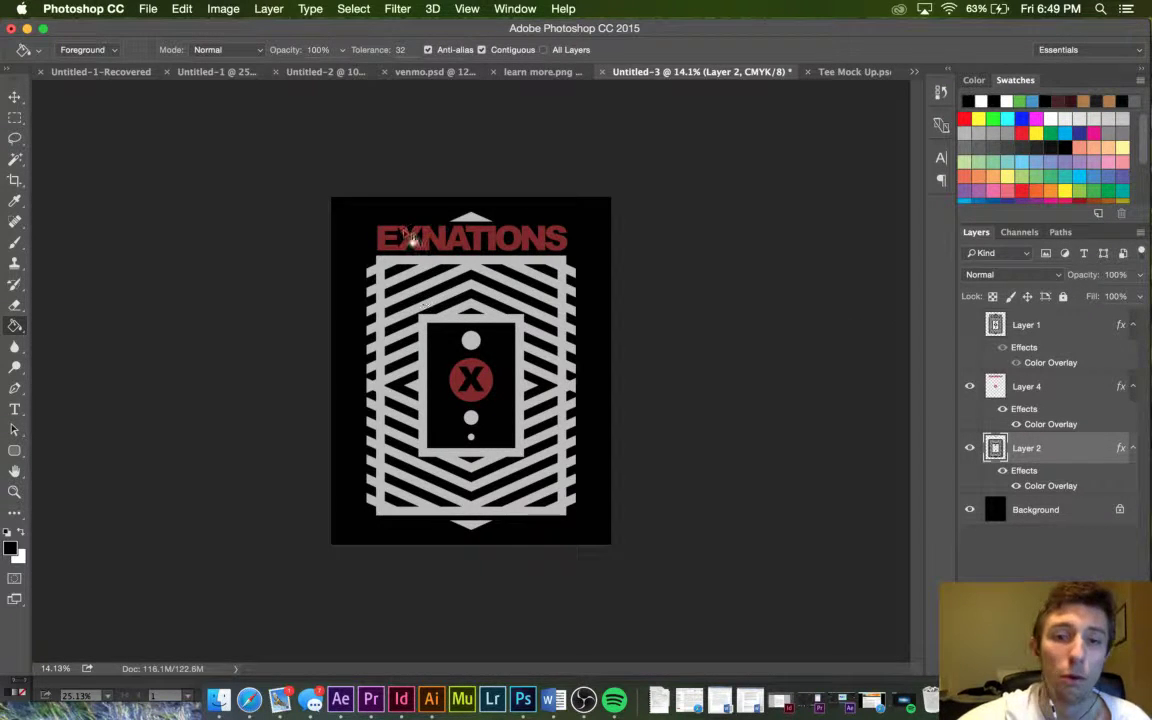
Set the Color Overlay of the poster's title and X circle on Layer 4 to slate blue #455c75.
{"action": "double_click", "coordinate": [1054, 427]}
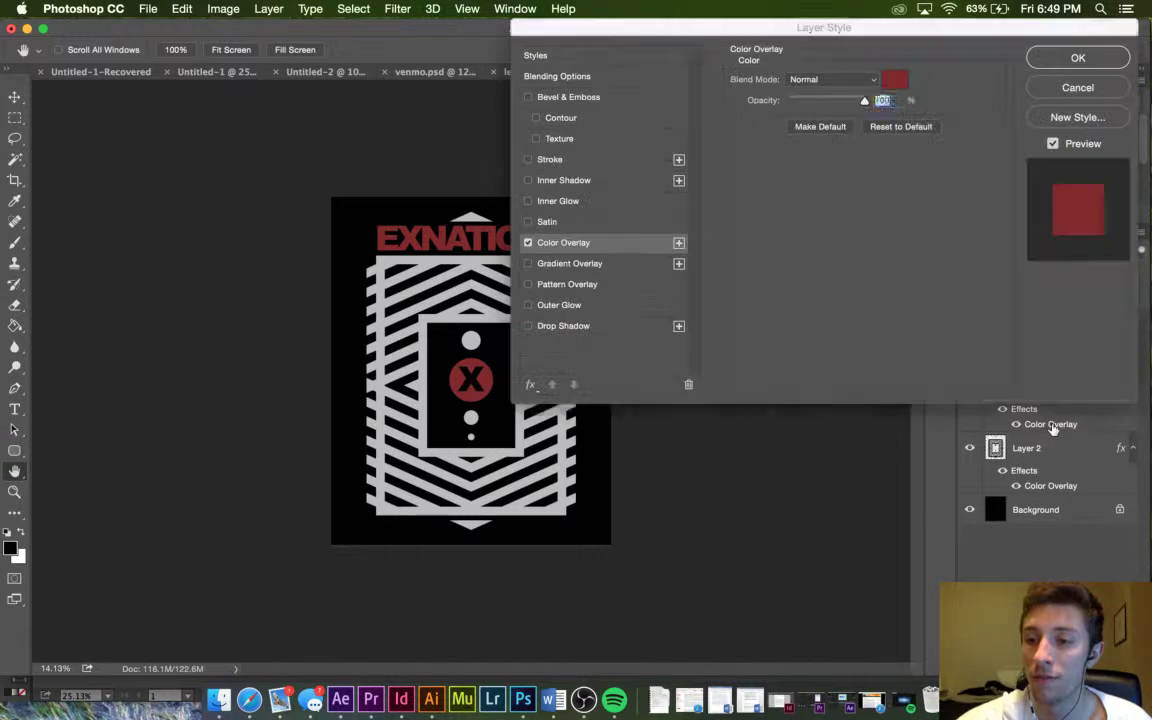
{"action": "left_click", "coordinate": [894, 81]}
{"action": "left_click", "coordinate": [827, 235]}
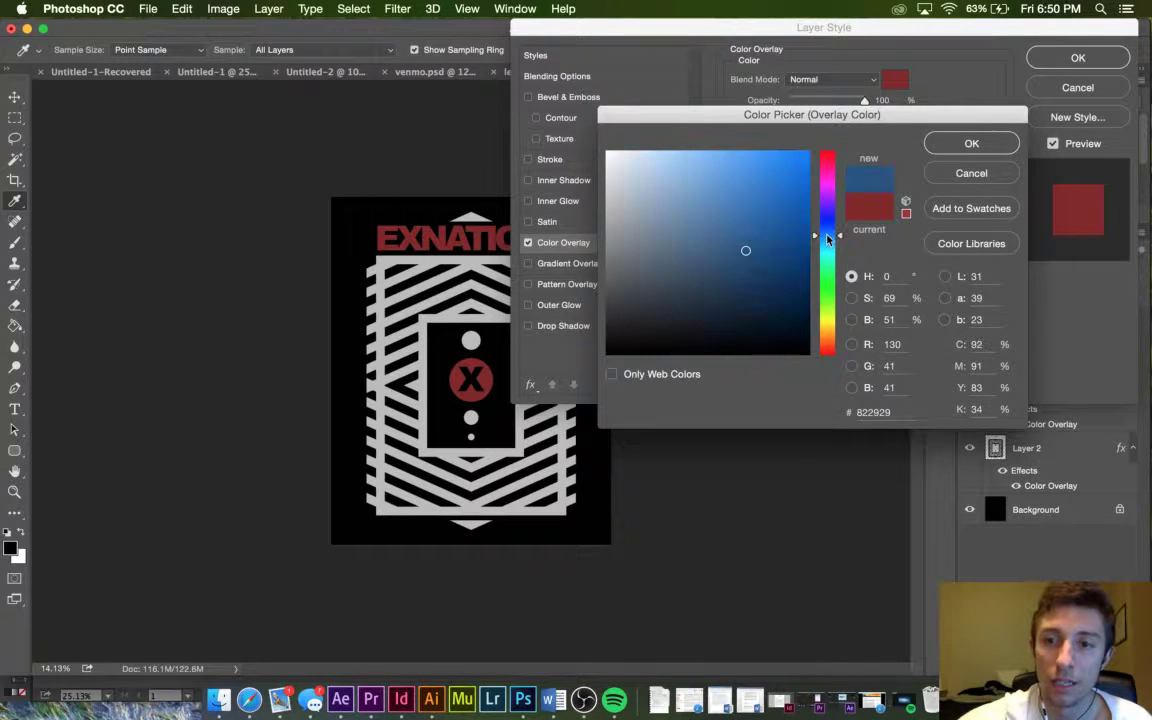
{"action": "left_click", "coordinate": [677, 201]}
{"action": "mouse_move", "coordinate": [686, 235]}
{"action": "left_mouse_down"}
{"action": "mouse_move", "coordinate": [671, 244]}
{"action": "mouse_move", "coordinate": [668, 226]}
{"action": "mouse_move", "coordinate": [665, 285]}
{"action": "mouse_move", "coordinate": [673, 260]}
{"action": "mouse_move", "coordinate": [654, 284]}
{"action": "mouse_move", "coordinate": [668, 239]}
{"action": "mouse_move", "coordinate": [684, 283]}
{"action": "mouse_move", "coordinate": [689, 261]}
{"action": "left_mouse_up"}
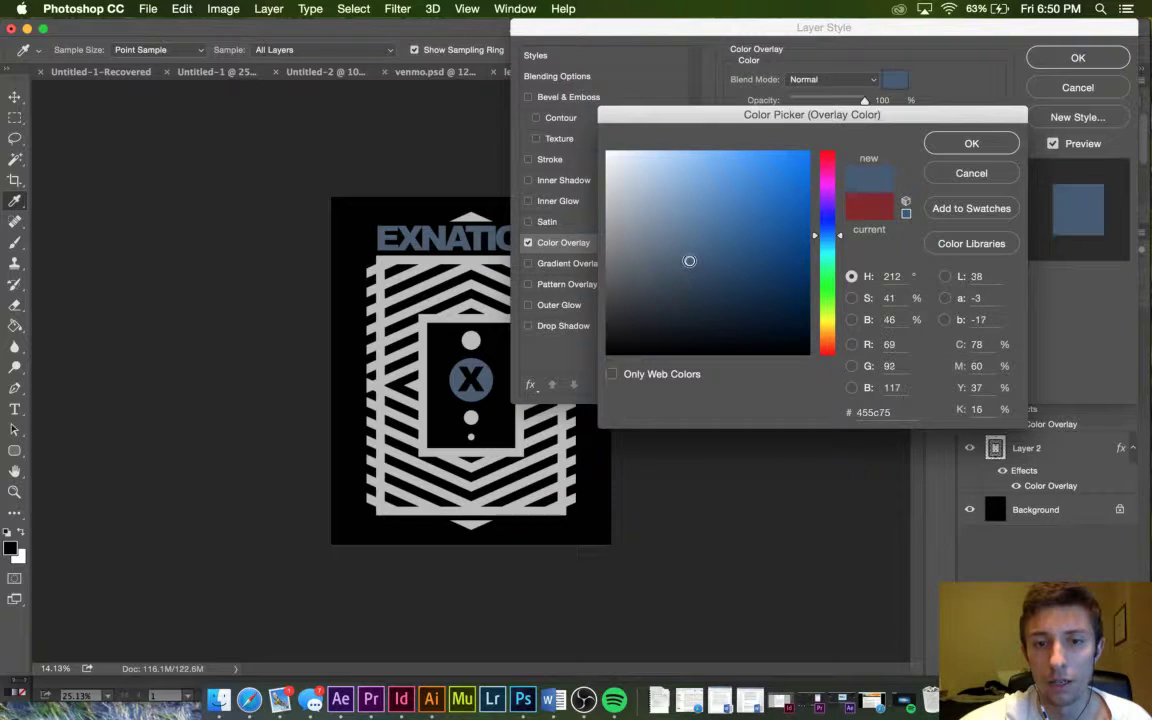
{"action": "left_click", "coordinate": [946, 150]}
{"action": "key", "text": "Return"}
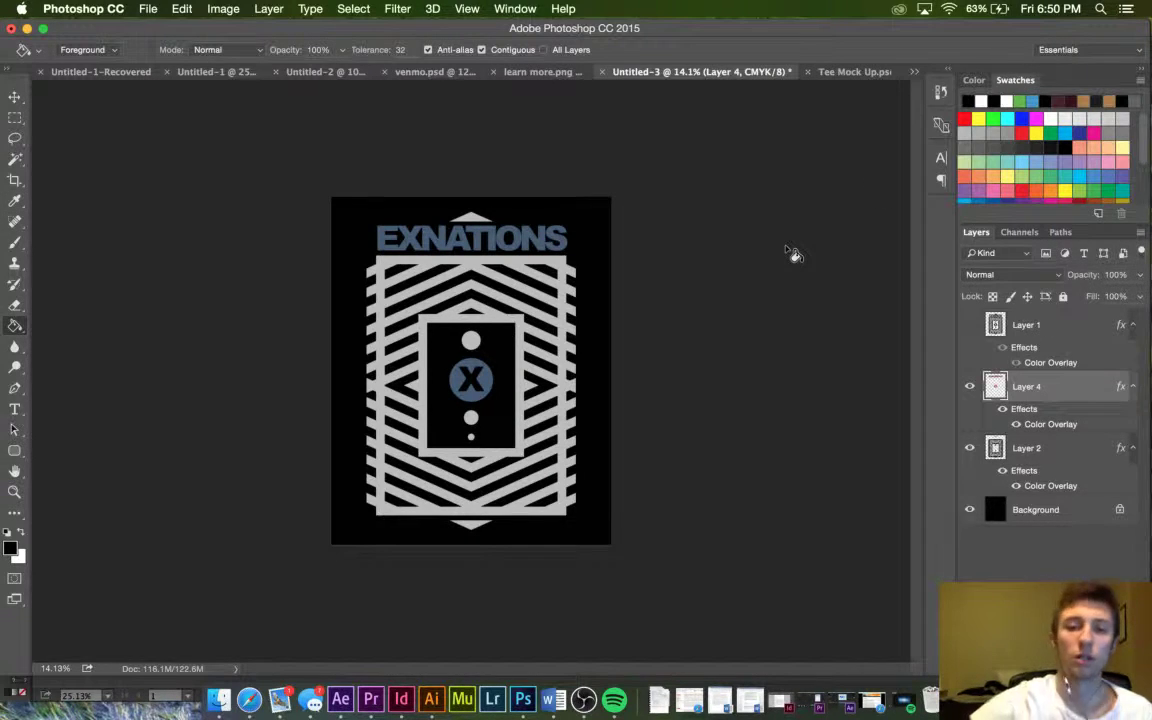